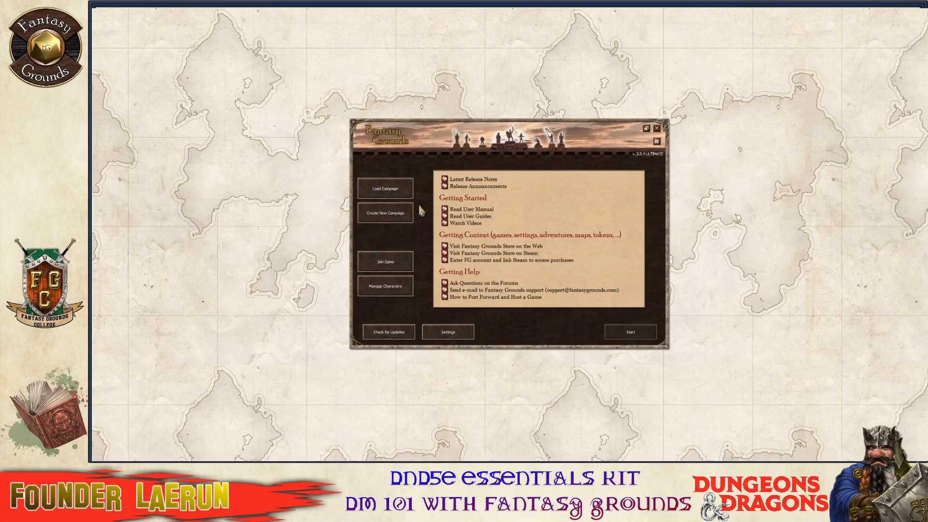
# Start a new campaign and scroll through the Select ruleset list to review the options.
pyautogui.click(407, 211)
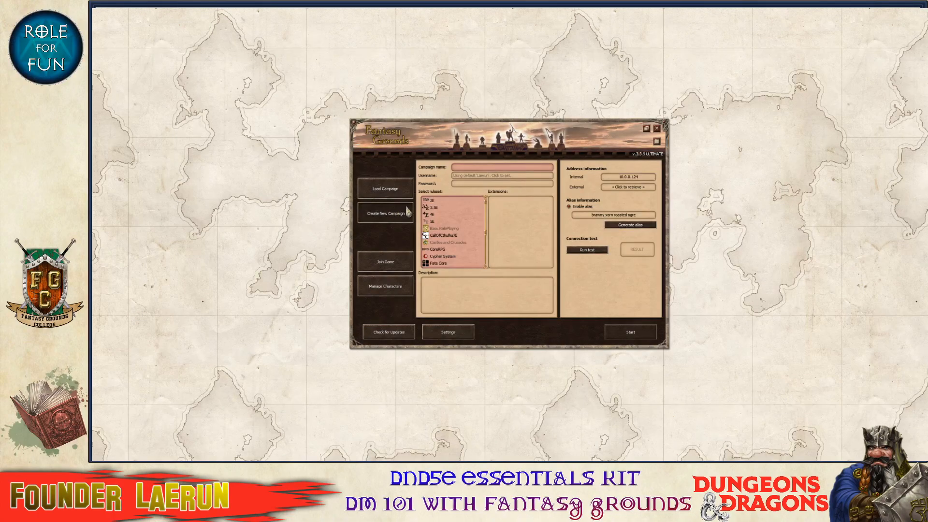
pyautogui.scroll(-2, 432, 245)
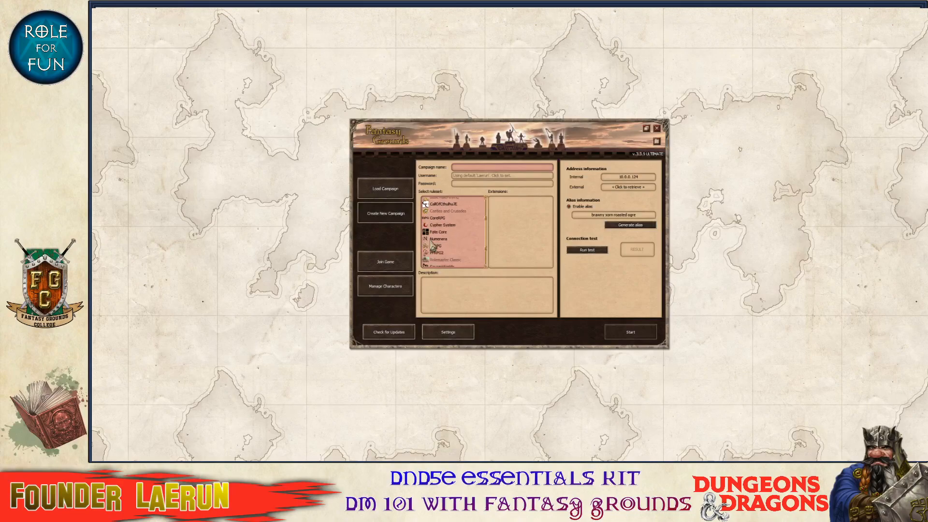
pyautogui.scroll(3, 432, 241)
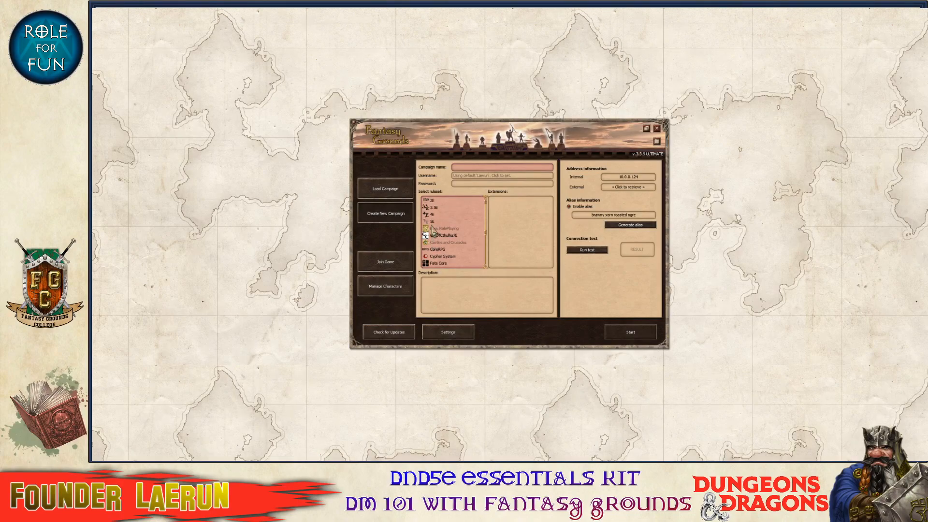
pyautogui.scroll(-1, 432, 220)
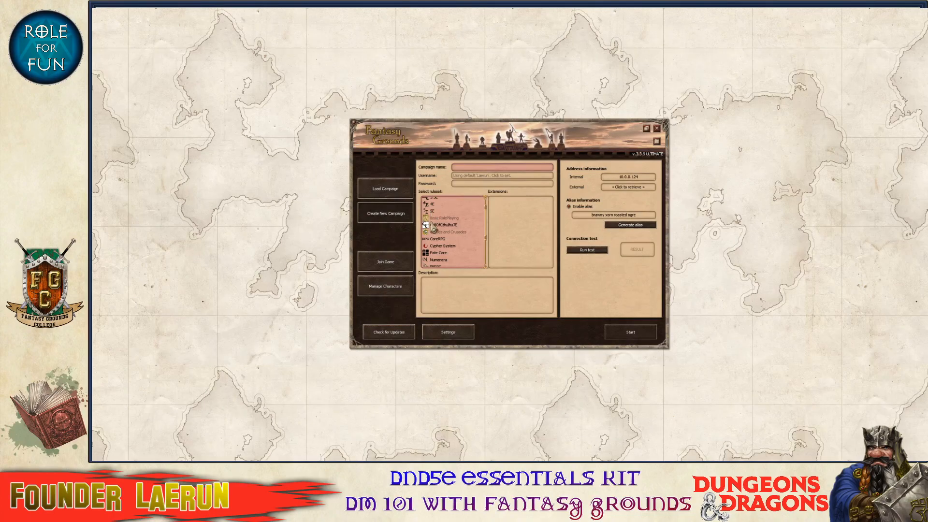
pyautogui.scroll(-3, 435, 232)
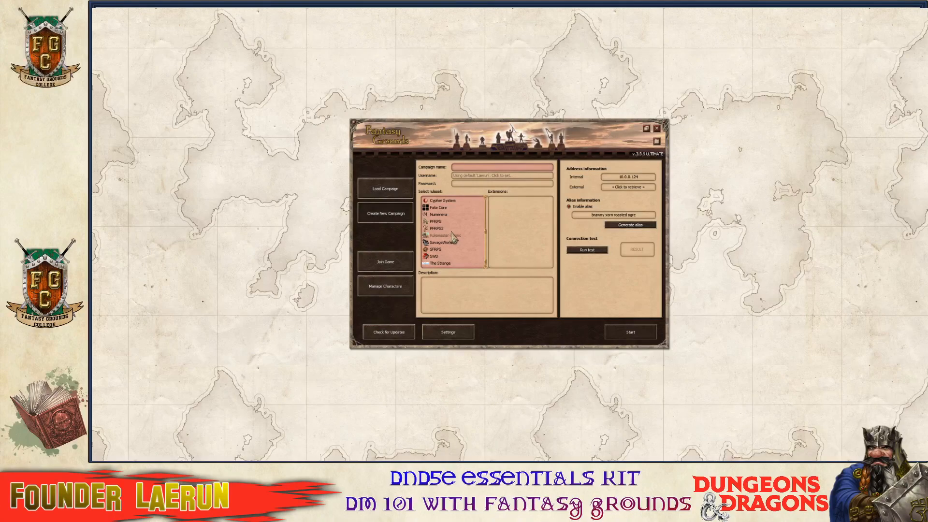
pyautogui.scroll(1, 454, 246)
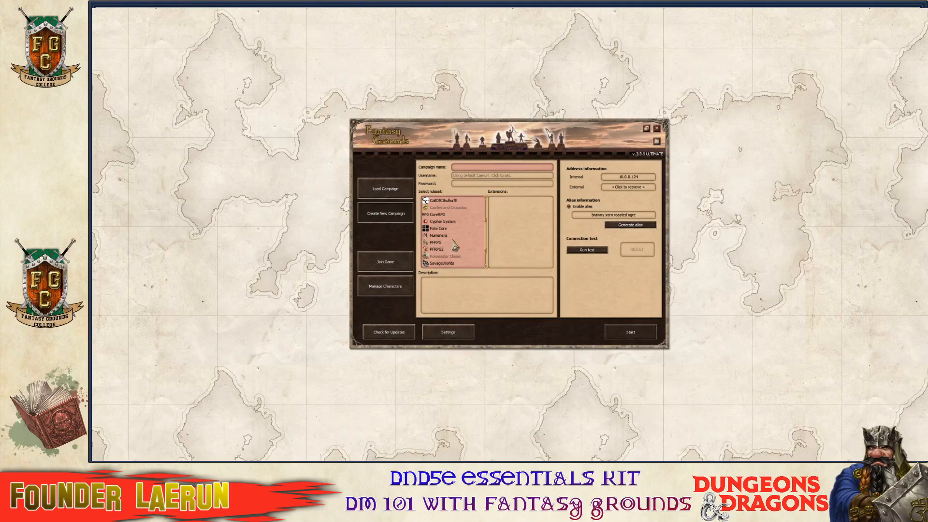
pyautogui.scroll(-2, 453, 240)
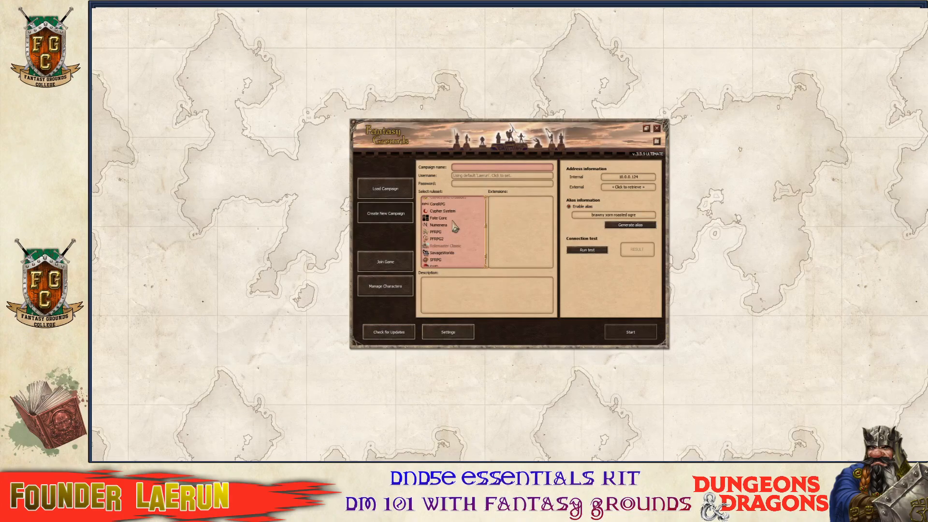
pyautogui.scroll(-1, 454, 226)
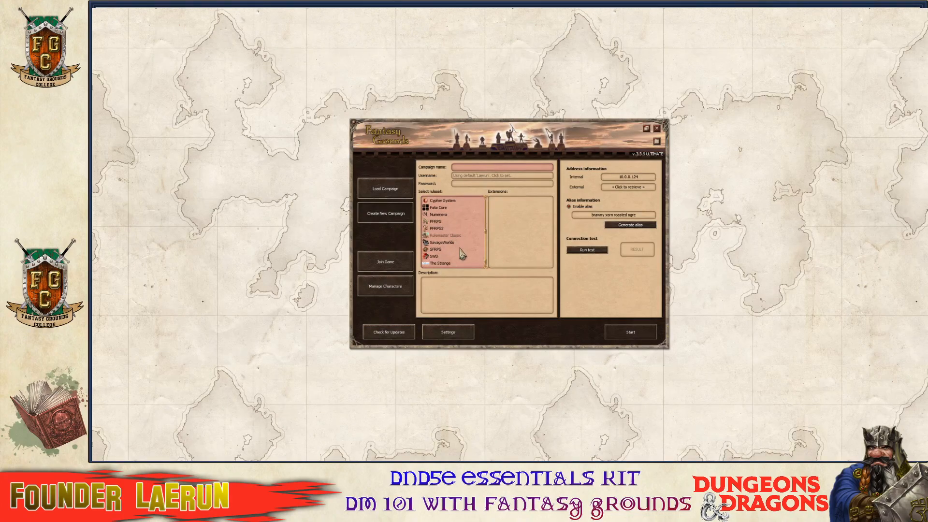
pyautogui.scroll(5, 461, 252)
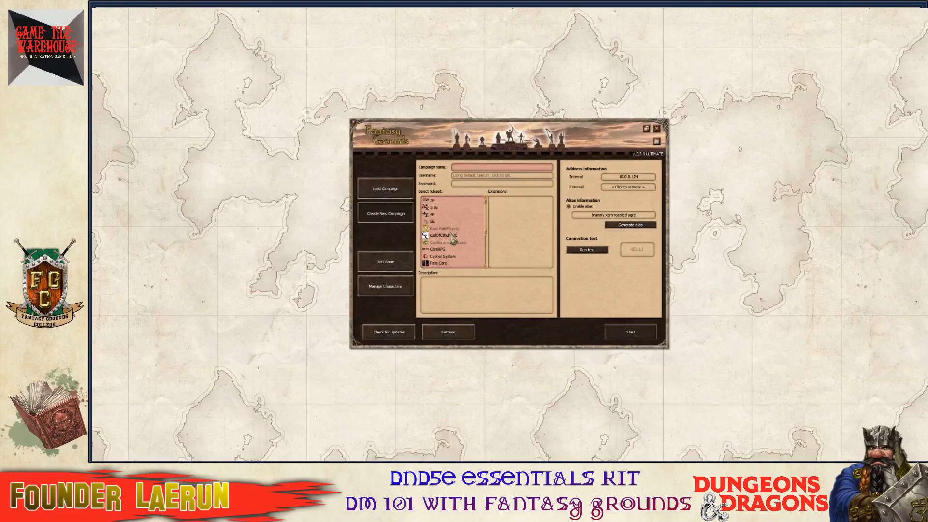
pyautogui.scroll(-2, 458, 254)
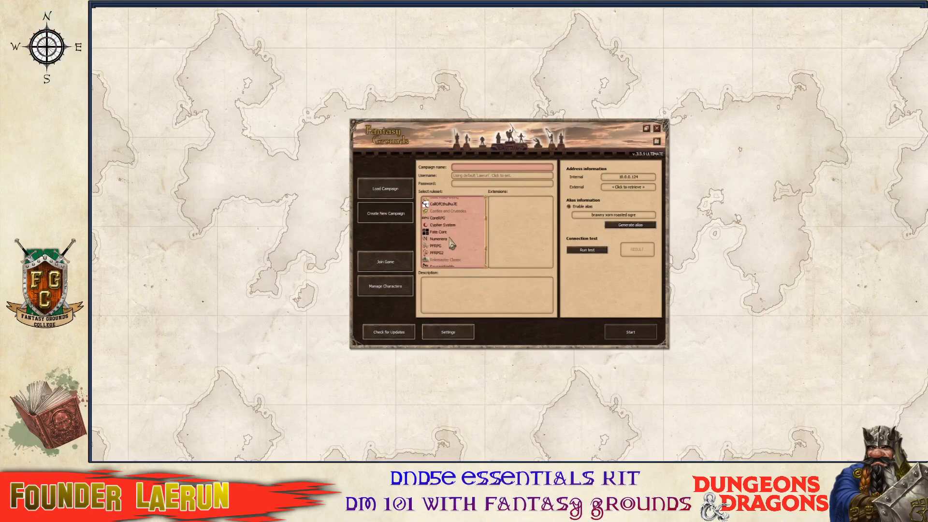
pyautogui.scroll(2, 435, 227)
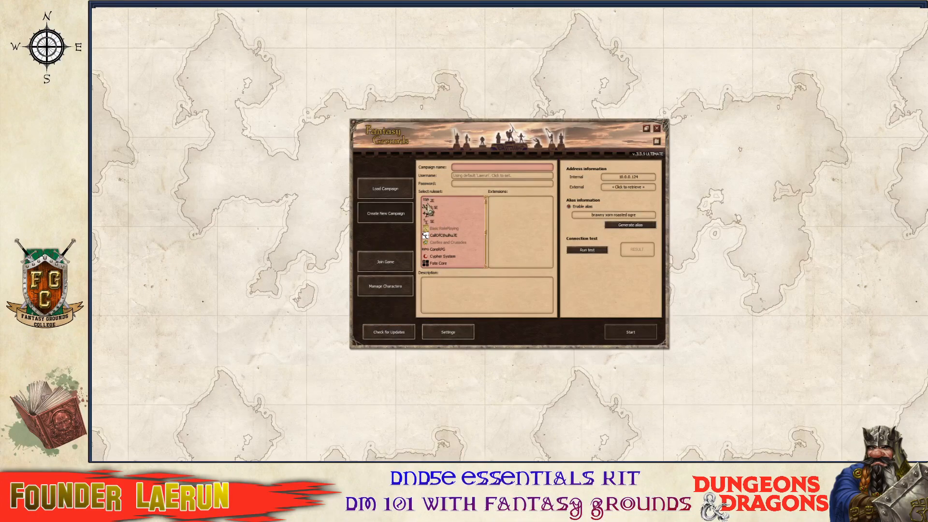
pyautogui.scroll(-2, 456, 235)
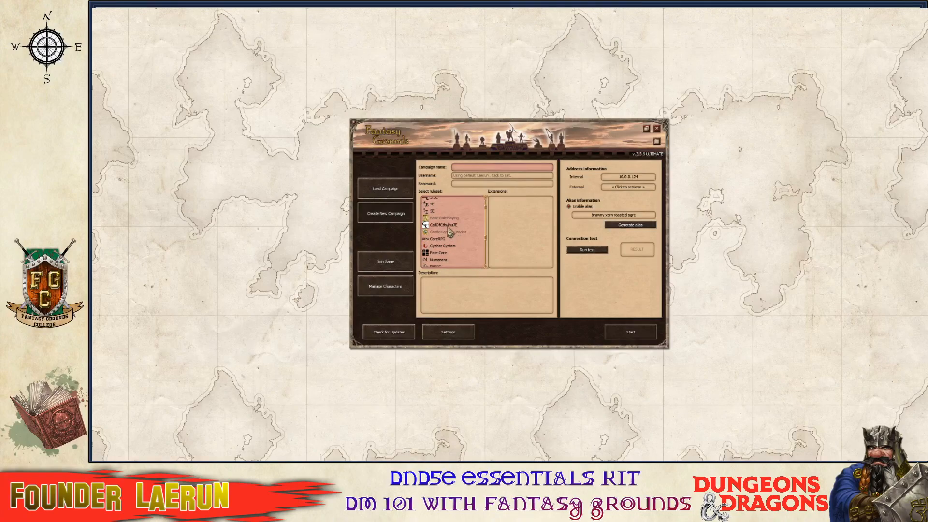
pyautogui.scroll(-8, 447, 241)
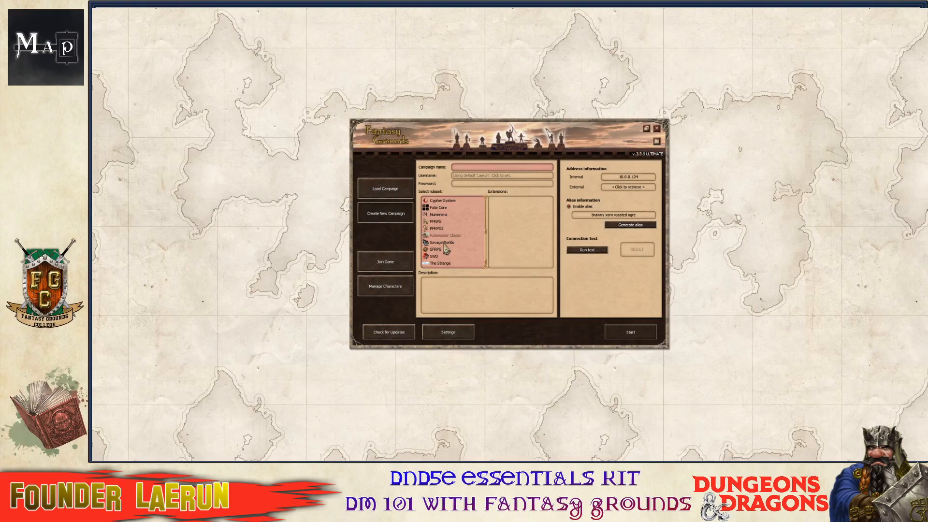
pyautogui.scroll(2, 449, 243)
pyautogui.scroll(2, 449, 244)
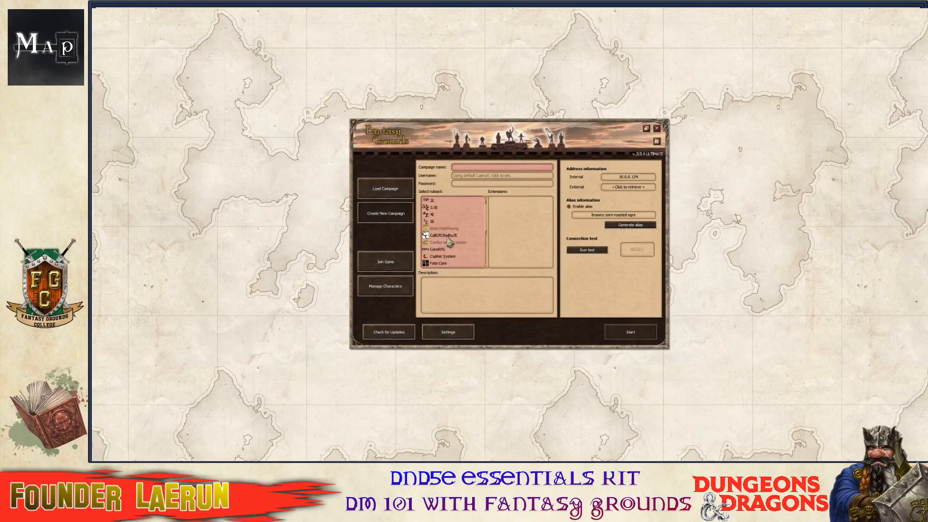
# Select the 5E ruleset and name the campaign 'DnD Essentials DM Tour'.
pyautogui.click(428, 222)
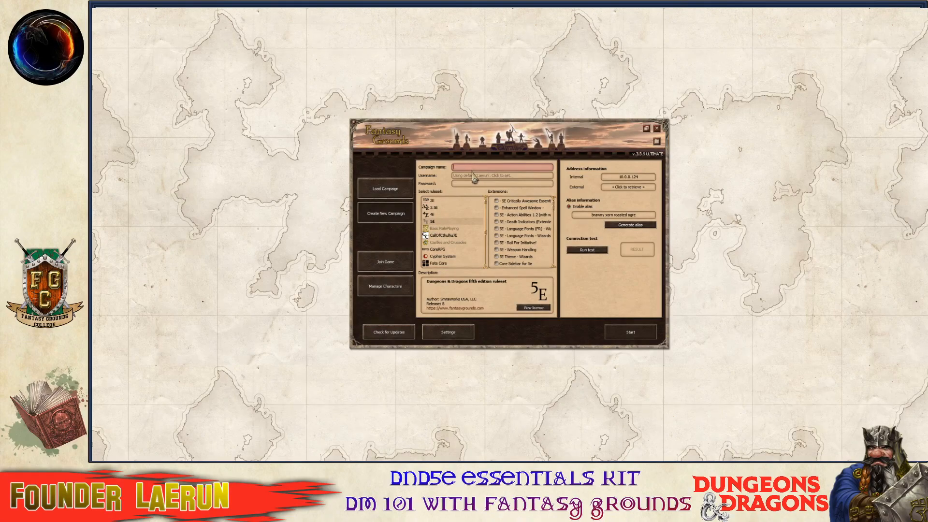
pyautogui.write('Dn')
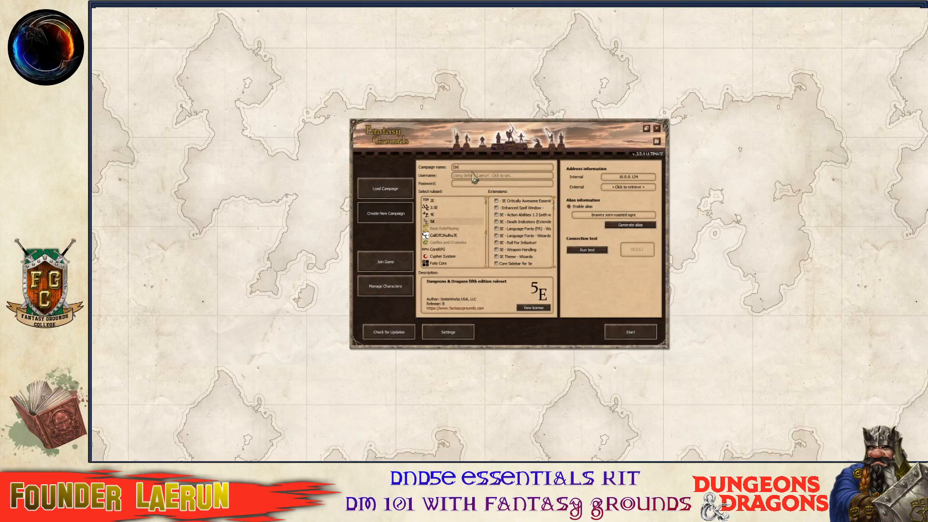
pyautogui.write('D Essentials')
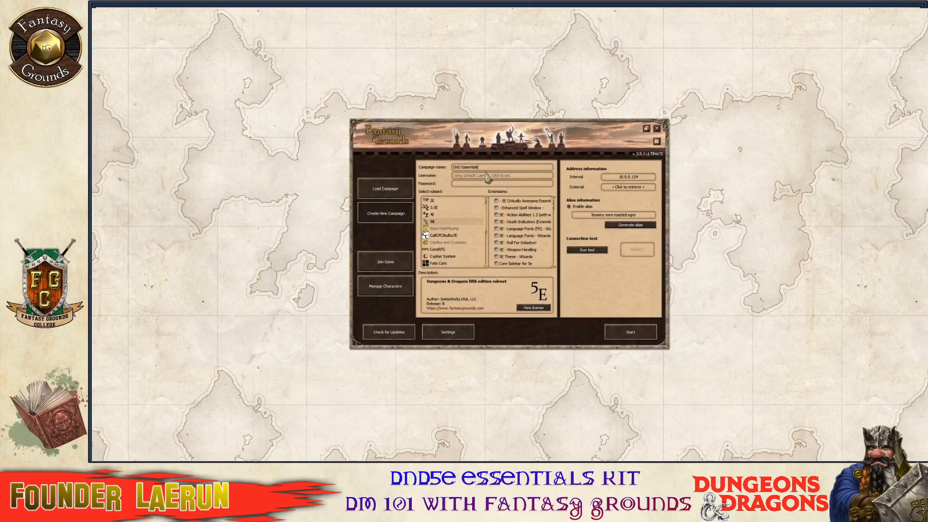
pyautogui.write('DMTour')
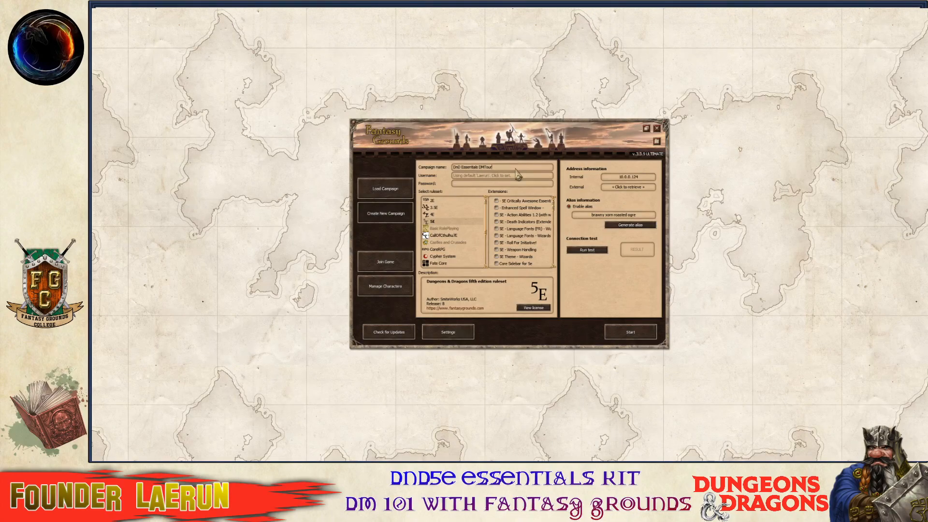
pyautogui.click(485, 168)
pyautogui.click(466, 185)
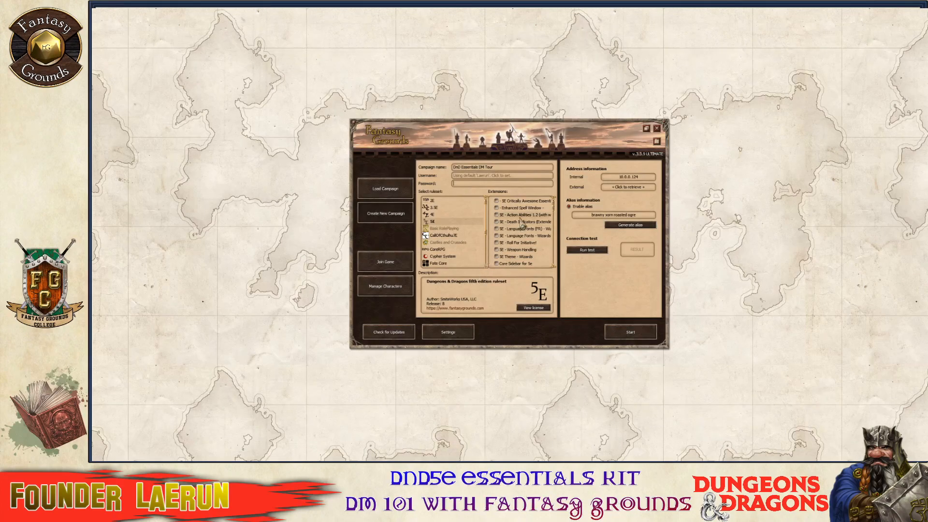
# Enable the Theme - FGC and Rob2e Module Loader extensions.
pyautogui.scroll(-10, 522, 224)
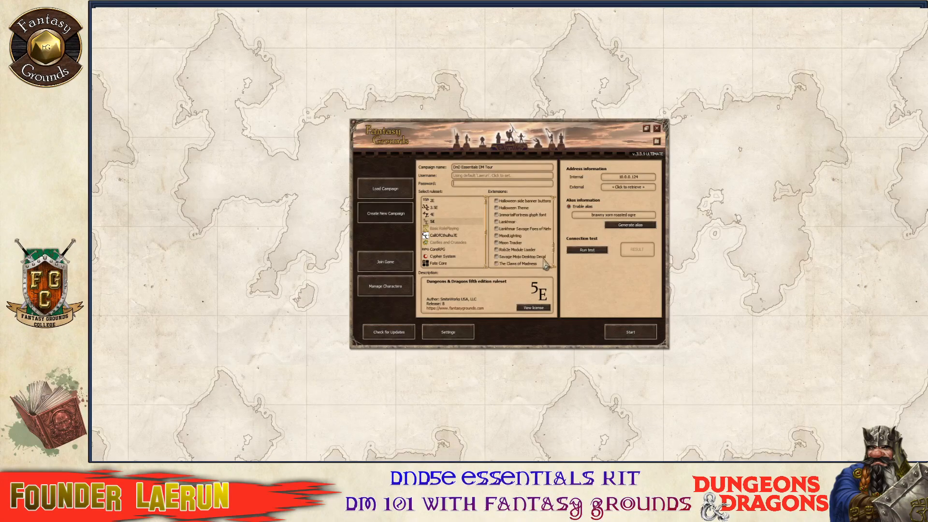
pyautogui.scroll(-5, 545, 263)
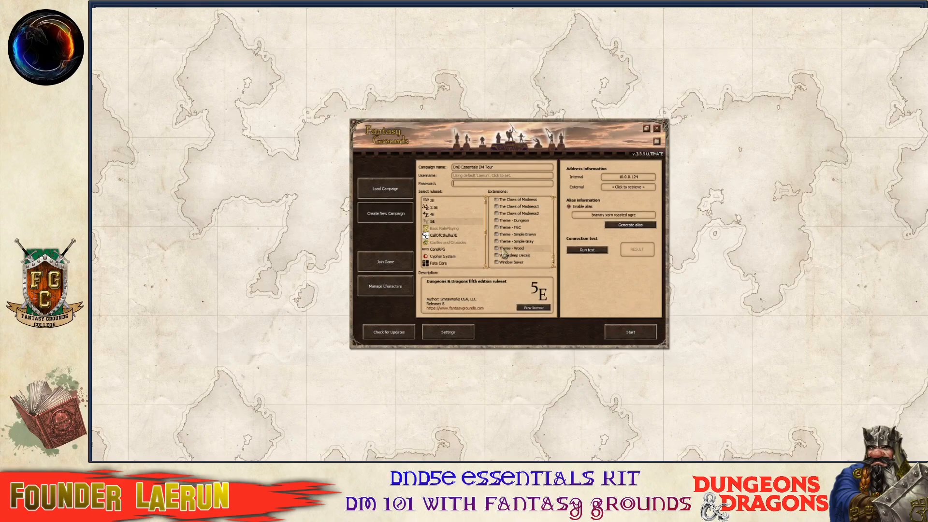
pyautogui.click(503, 227)
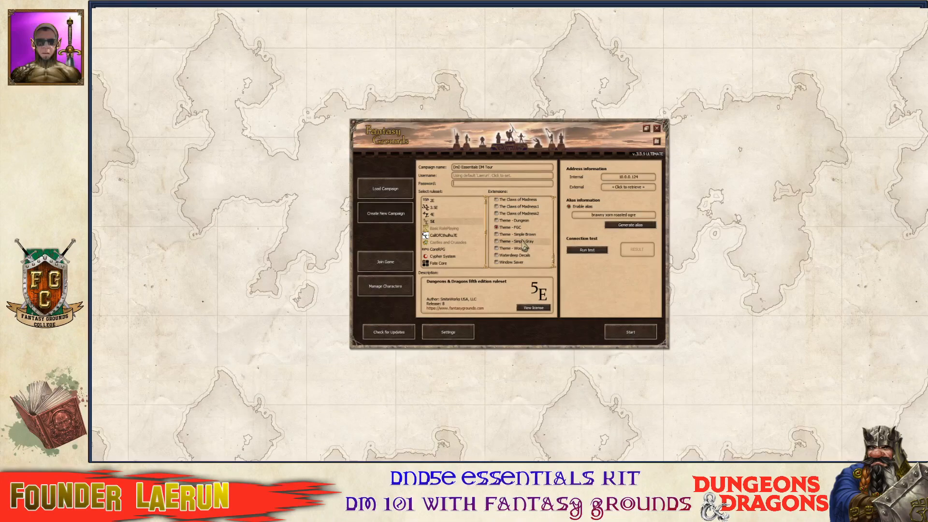
pyautogui.scroll(3, 513, 256)
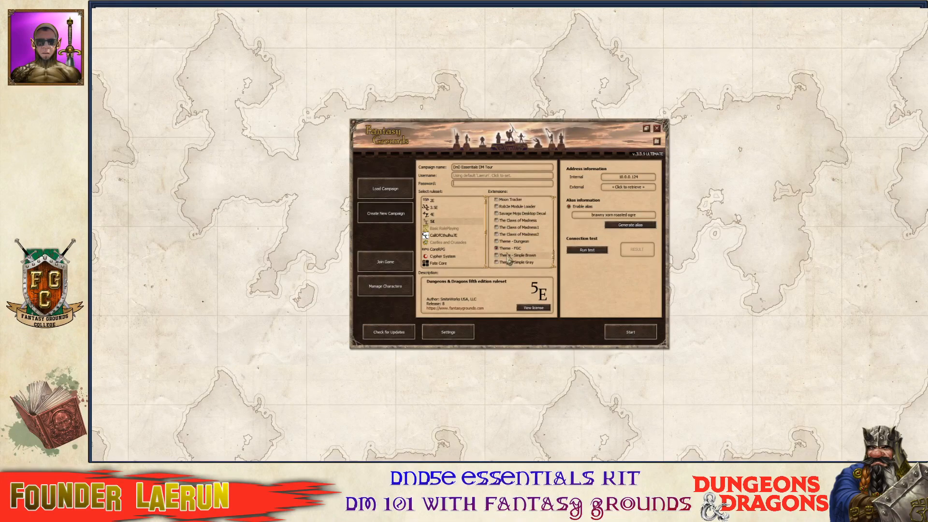
pyautogui.scroll(1, 510, 251)
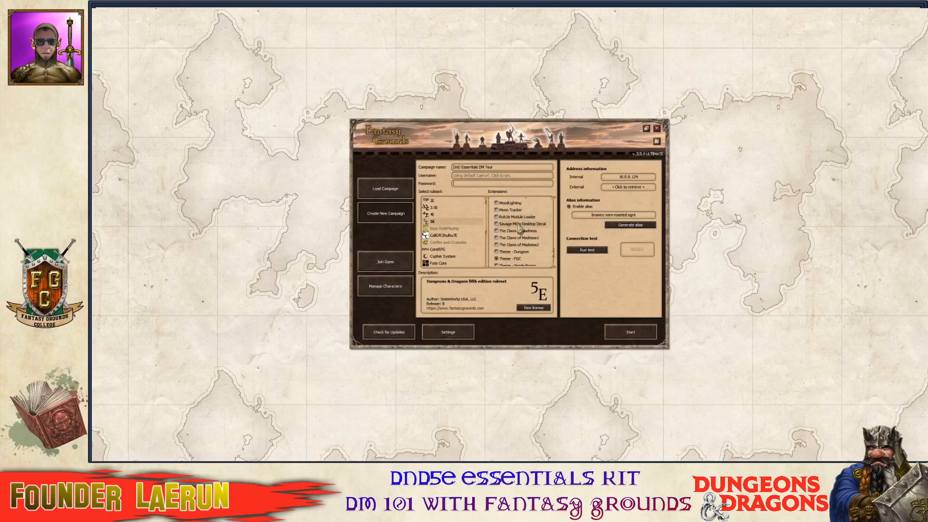
pyautogui.click(497, 217)
# Enable the GM Icon extension.
pyautogui.scroll(2, 531, 242)
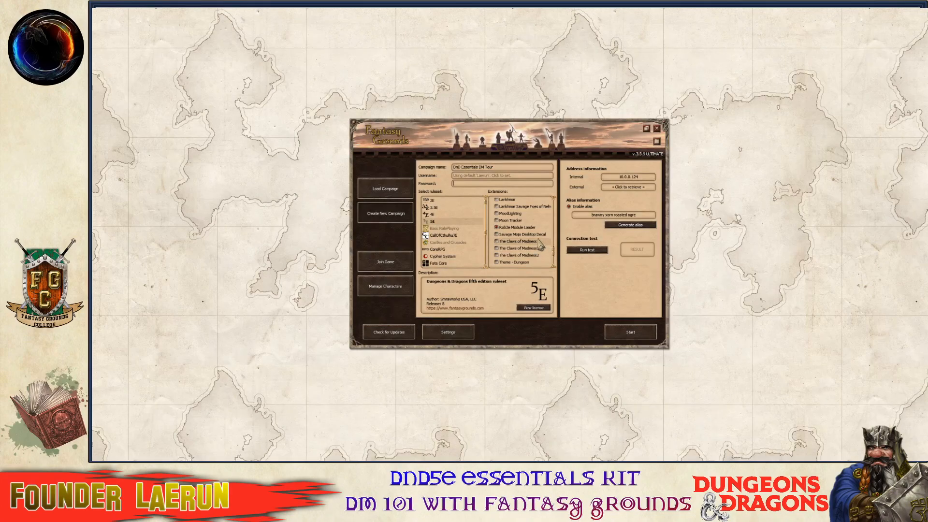
pyautogui.scroll(1, 539, 246)
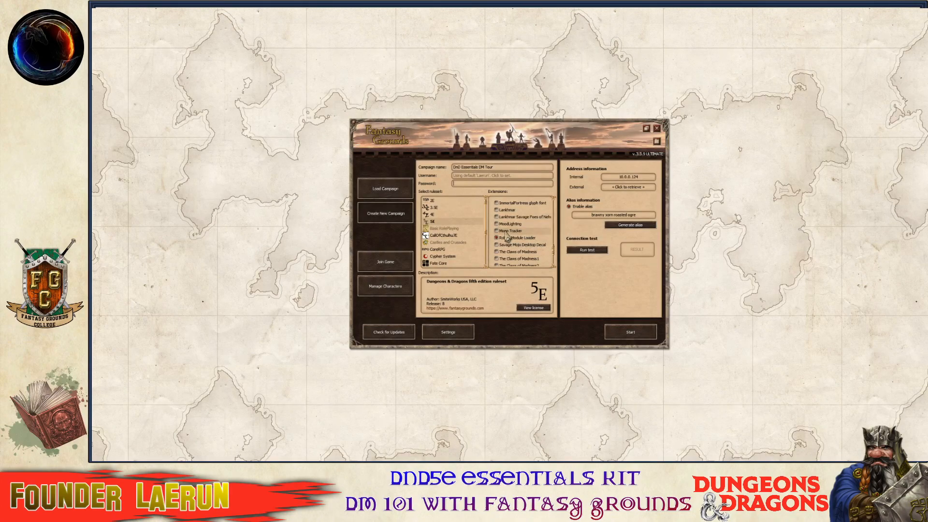
pyautogui.scroll(3, 505, 238)
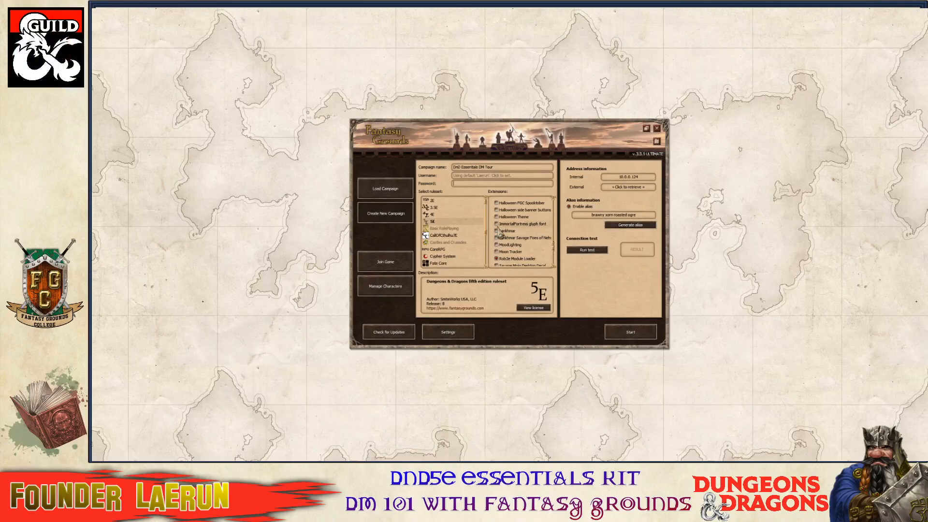
pyautogui.scroll(1, 499, 233)
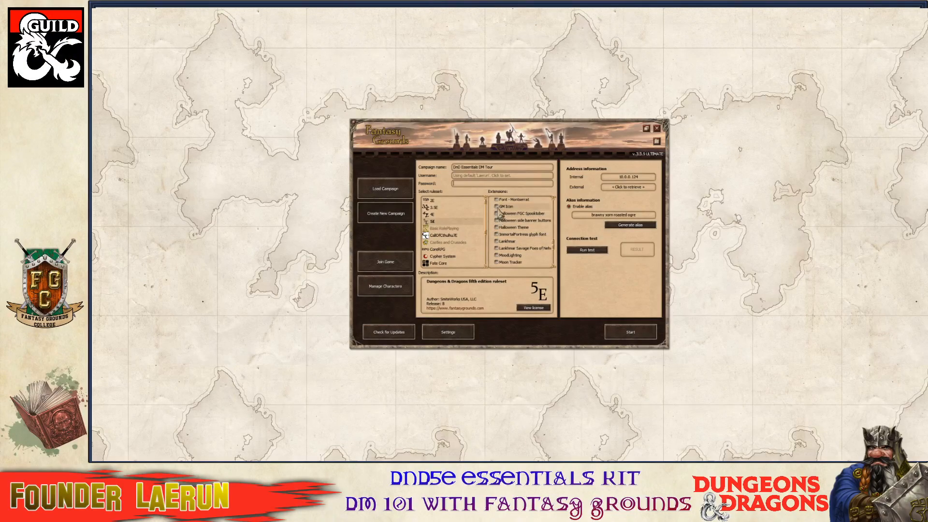
pyautogui.click(497, 207)
# Enable the 5E - Language Fonts - Wizards extension.
pyautogui.scroll(3, 522, 241)
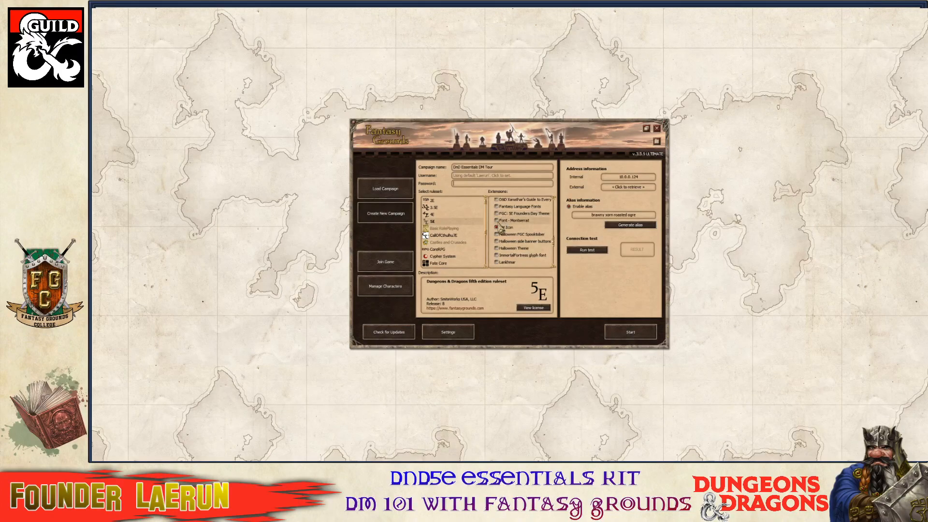
pyautogui.scroll(2, 502, 229)
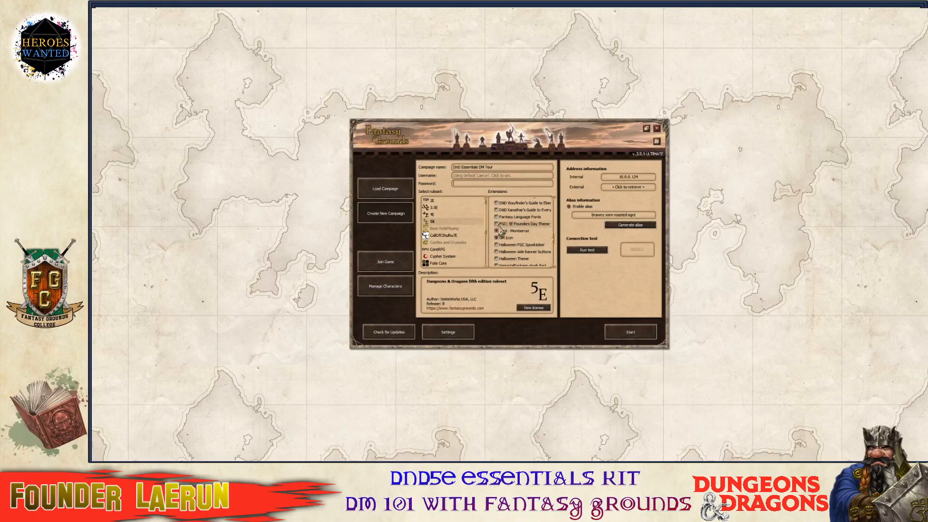
pyautogui.scroll(3, 518, 237)
pyautogui.scroll(10, 519, 238)
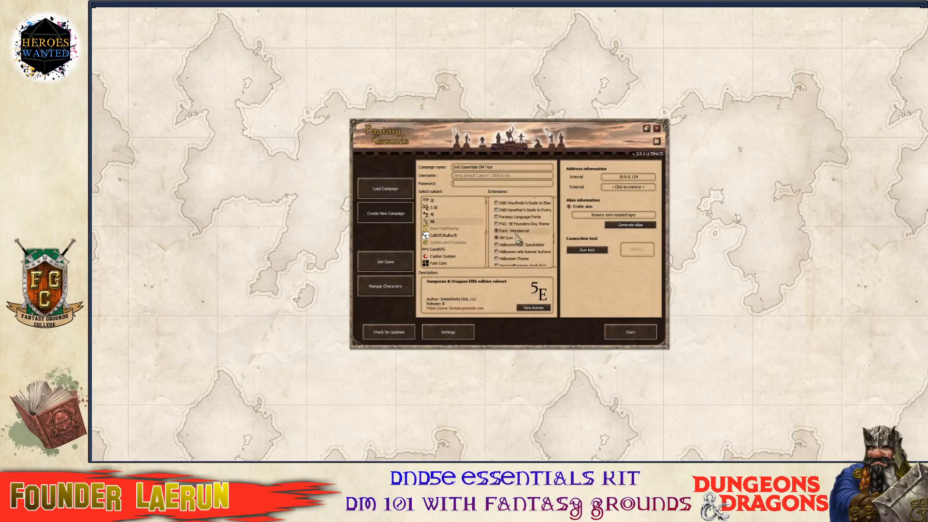
pyautogui.scroll(10, 521, 233)
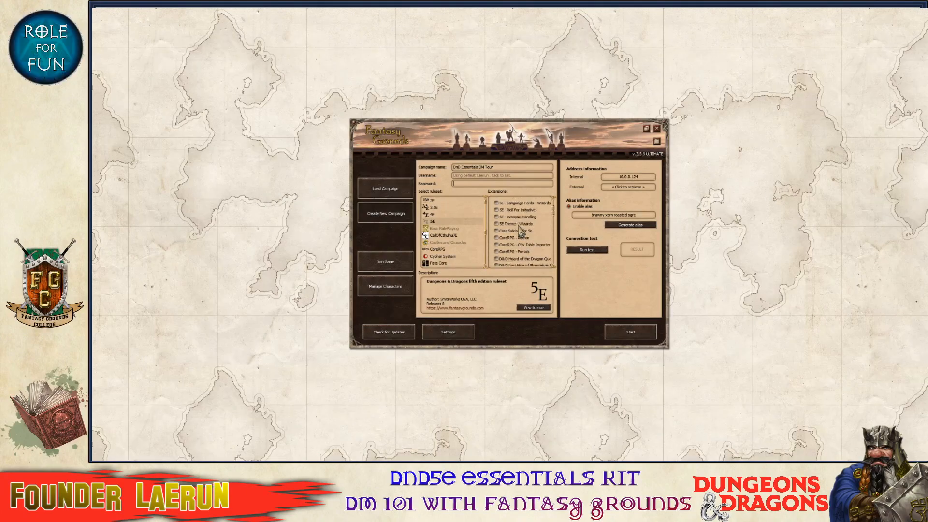
pyautogui.scroll(1, 519, 226)
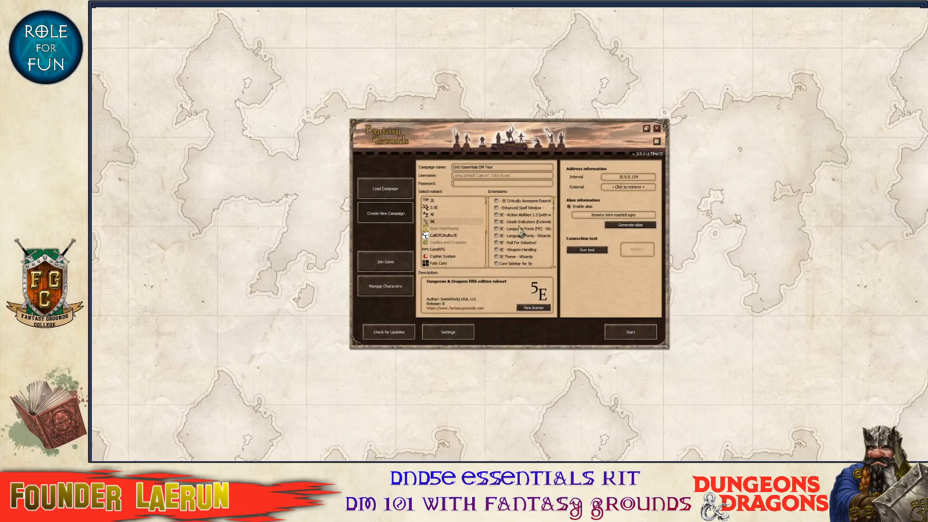
pyautogui.scroll(-3, 521, 232)
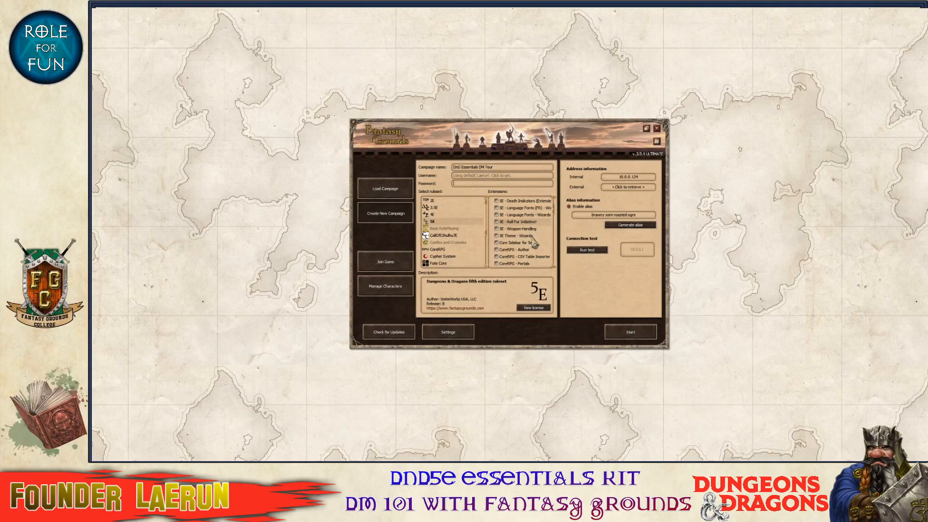
pyautogui.scroll(3, 534, 242)
pyautogui.scroll(-6, 534, 241)
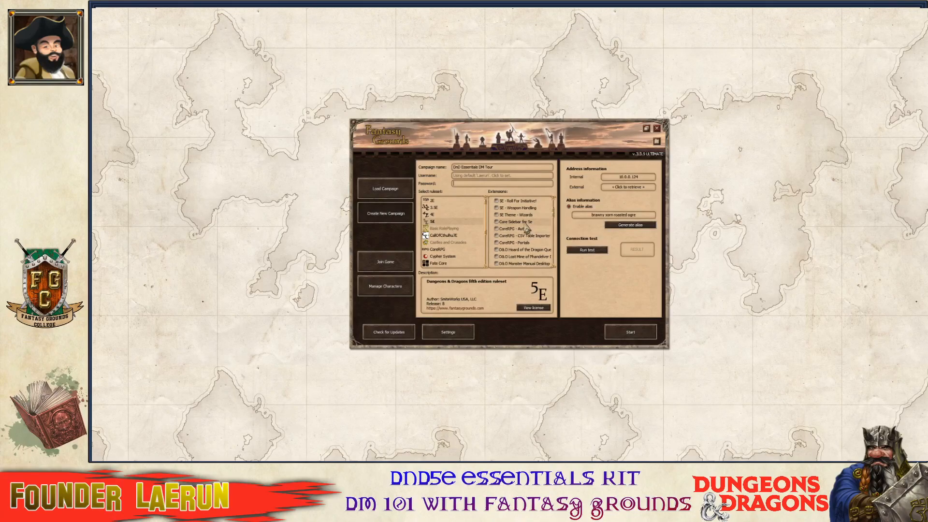
pyautogui.scroll(6, 527, 229)
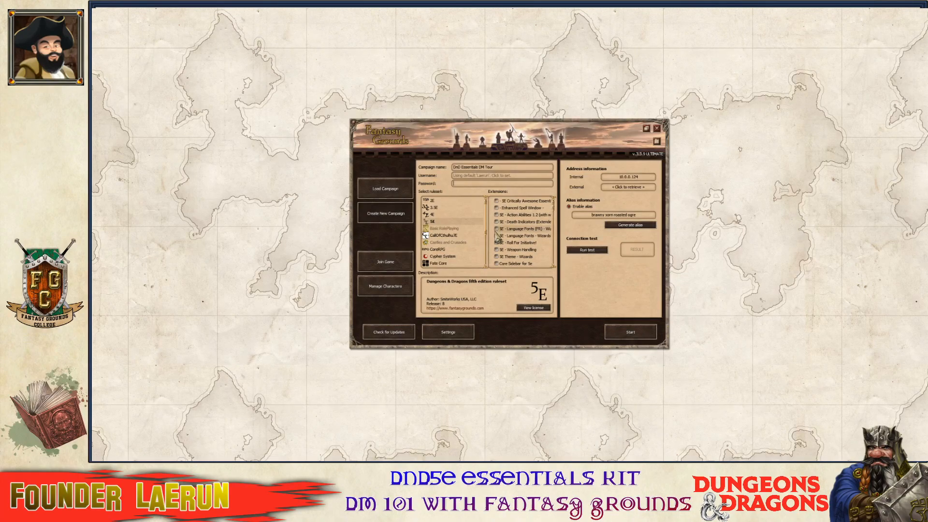
pyautogui.click(497, 236)
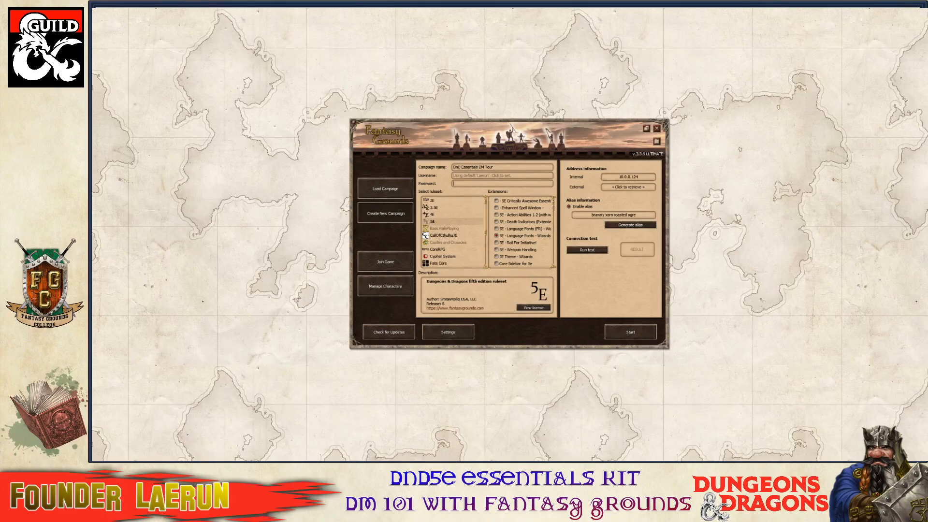
pyautogui.click(589, 248)
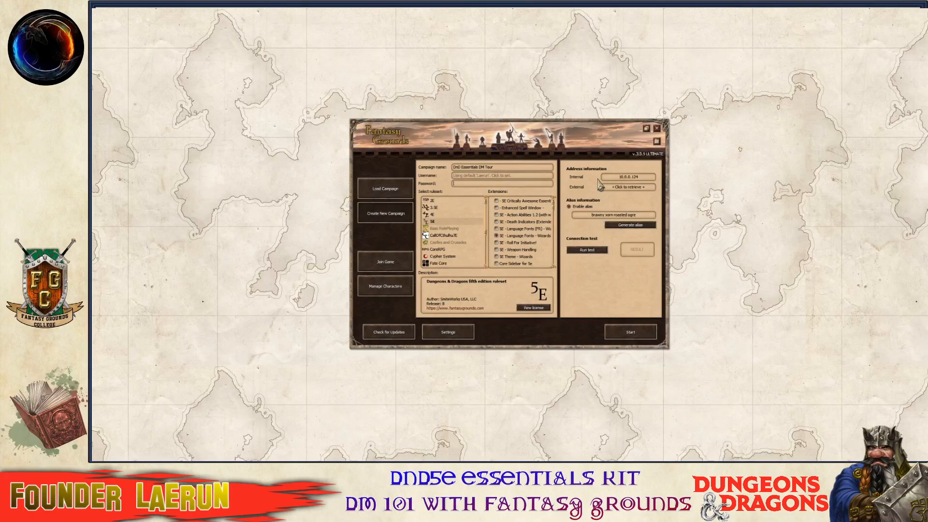
pyautogui.moveTo(626, 186)
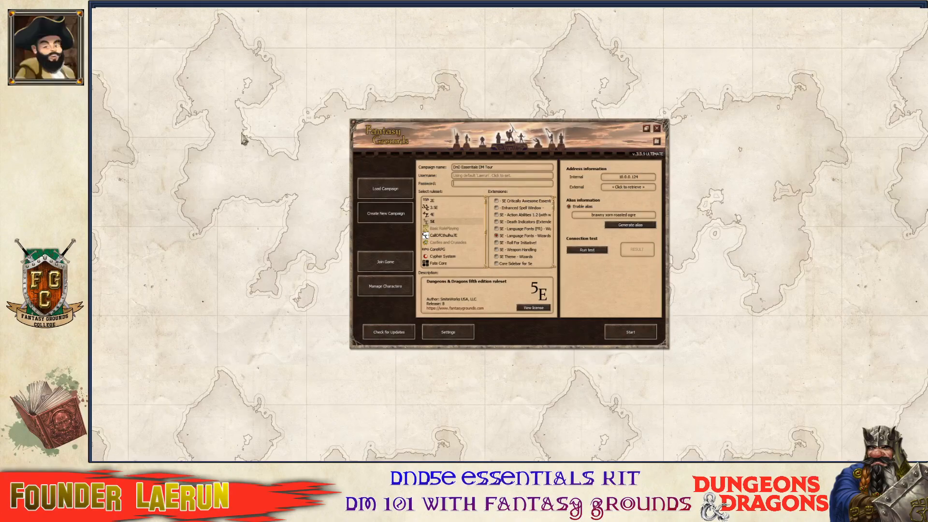
pyautogui.moveTo(601, 213)
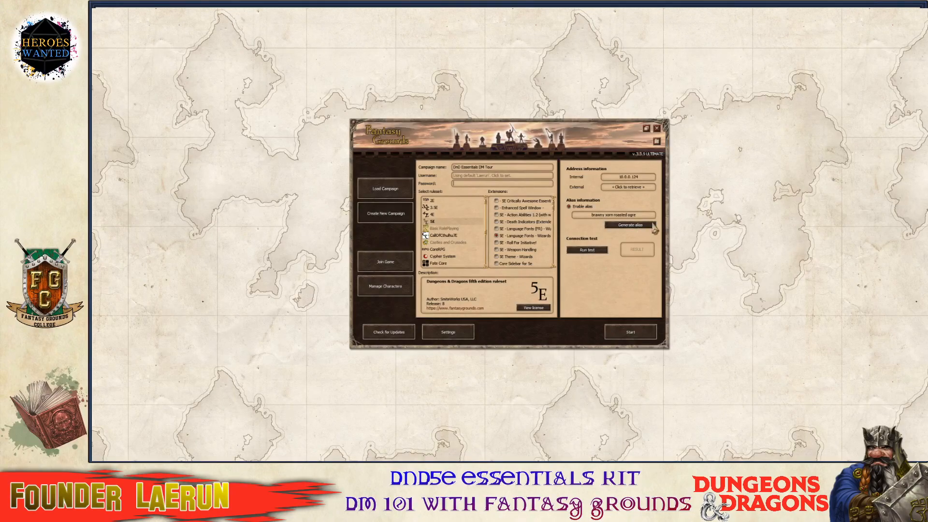
pyautogui.moveTo(592, 245)
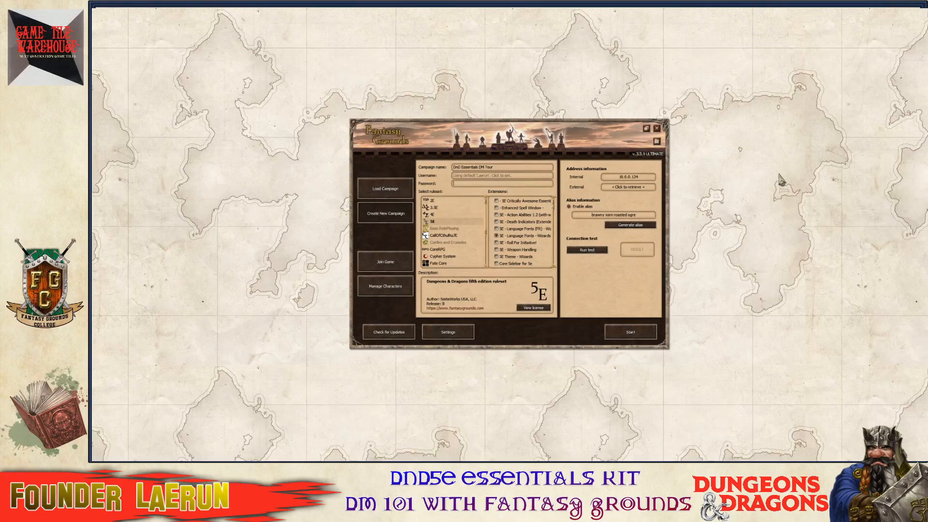
# Run the connection test until it reads SUCCESS, then generate a new server alias.
pyautogui.click(587, 250)
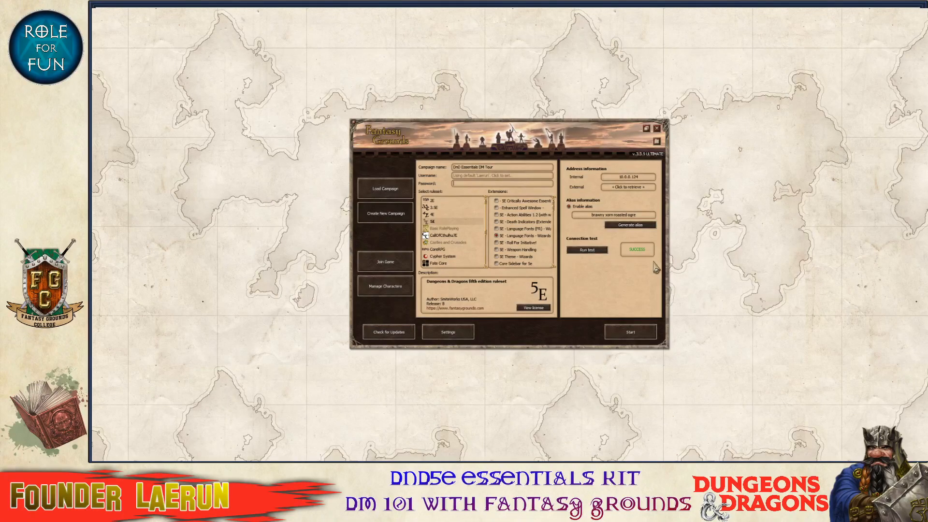
pyautogui.moveTo(638, 262)
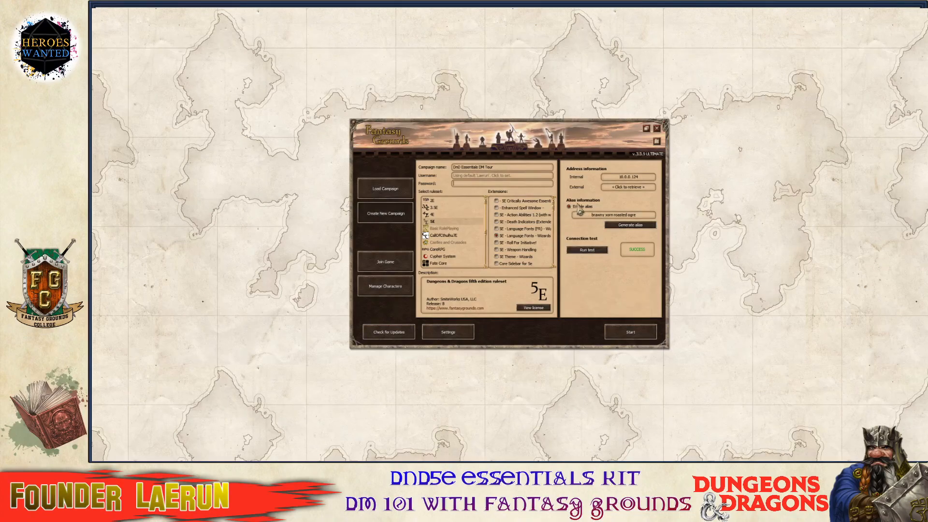
pyautogui.click(630, 224)
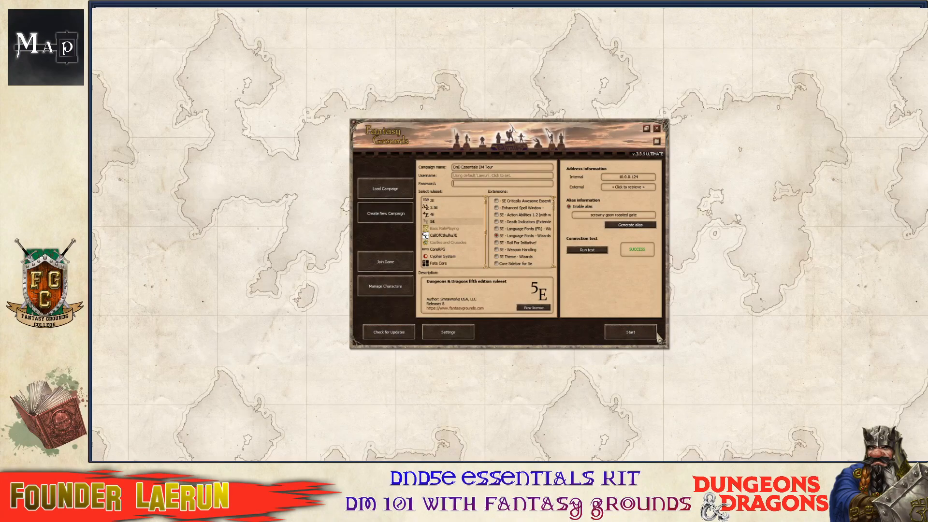
# Start the DnD Essentials DM Tour campaign.
pyautogui.click(643, 328)
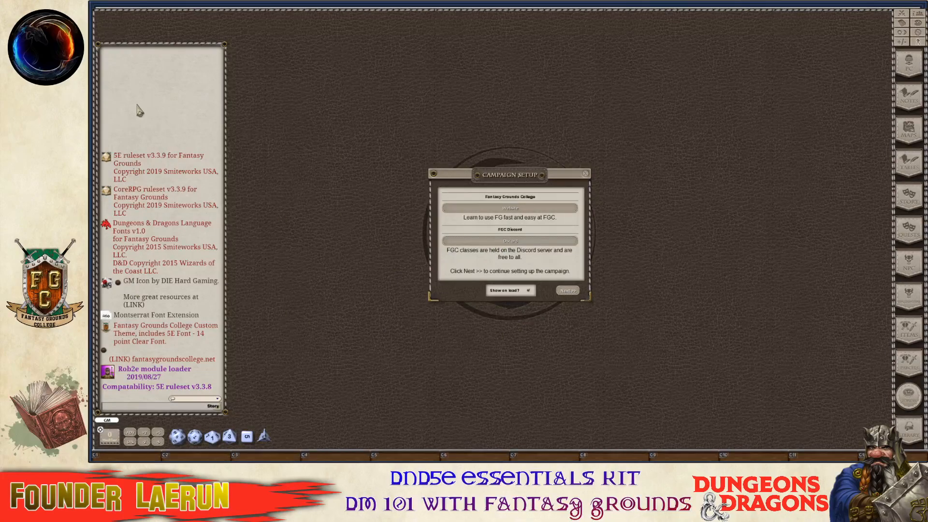
# Move the Campaign Setup window to the top-right corner of the tabletop.
pyautogui.moveTo(503, 182); pyautogui.dragTo(742, 54)
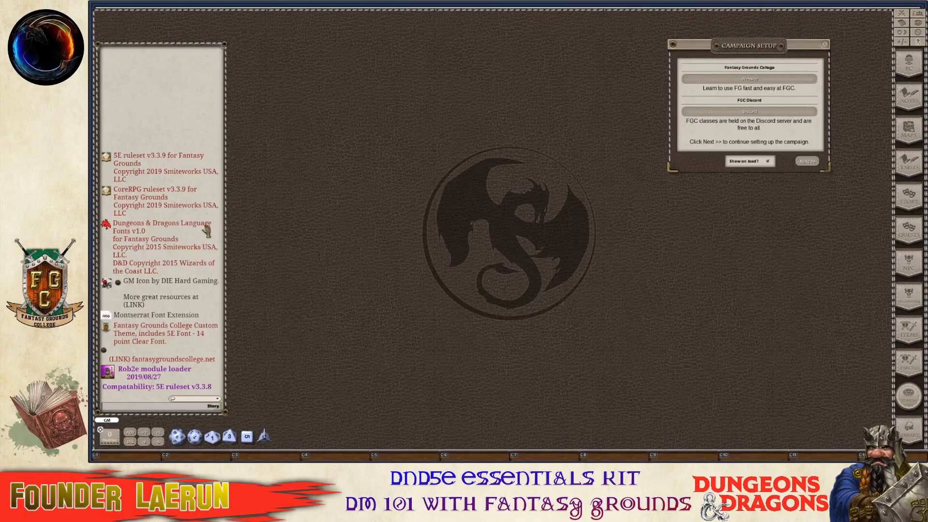
# Clear all messages from the chat window.
pyautogui.rightClick(142, 116)
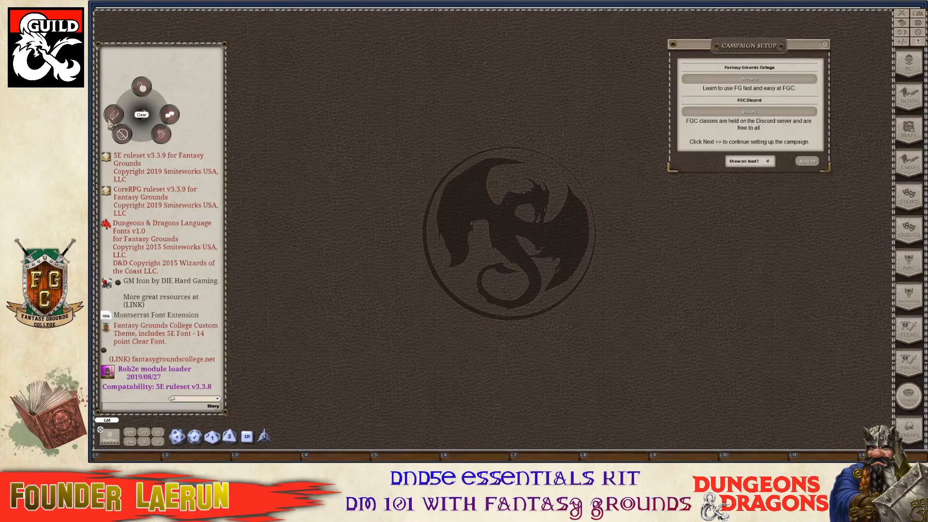
pyautogui.click(114, 117)
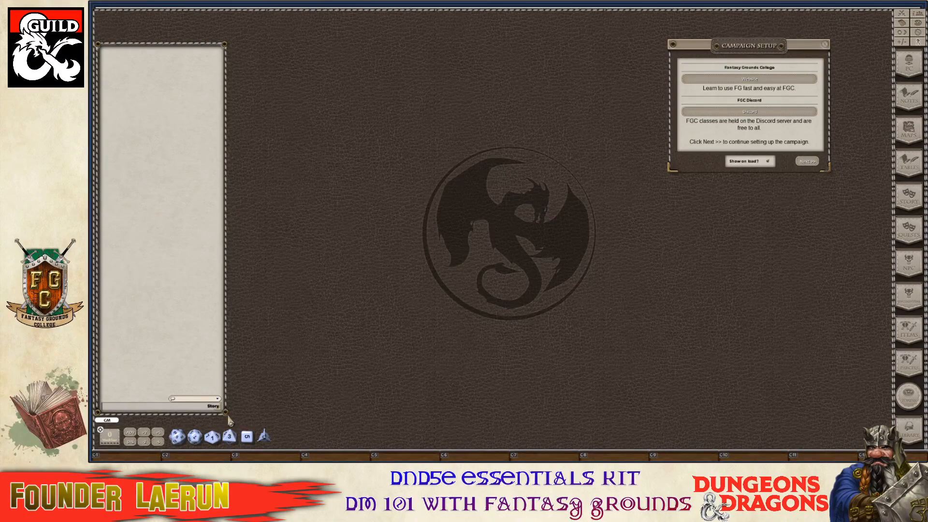
pyautogui.press('ctrl')
# Unlock the chat window, make it wider and shorter, and place it above the dice tray.
pyautogui.rightClick(194, 306)
pyautogui.click(211, 327)
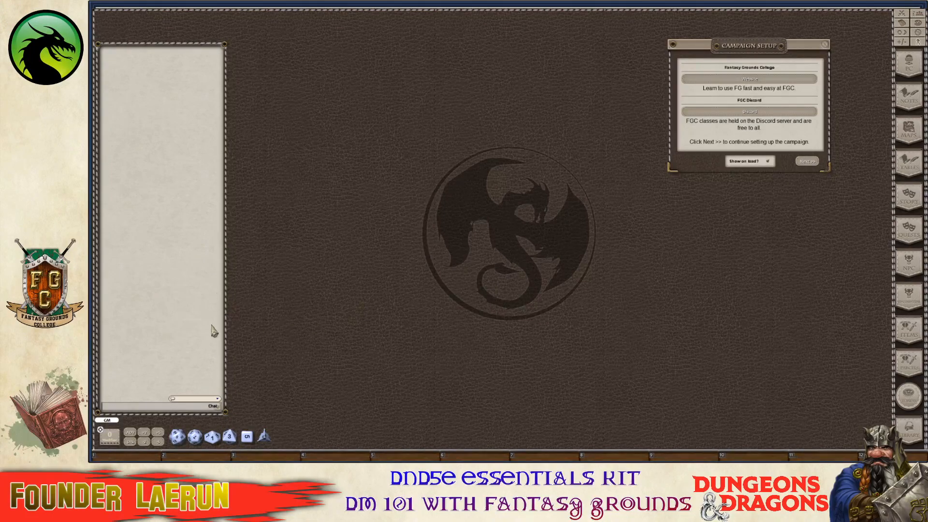
pyautogui.rightClick(161, 310)
pyautogui.click(159, 284)
pyautogui.press('ctrl')
pyautogui.moveTo(226, 410); pyautogui.dragTo(299, 196)
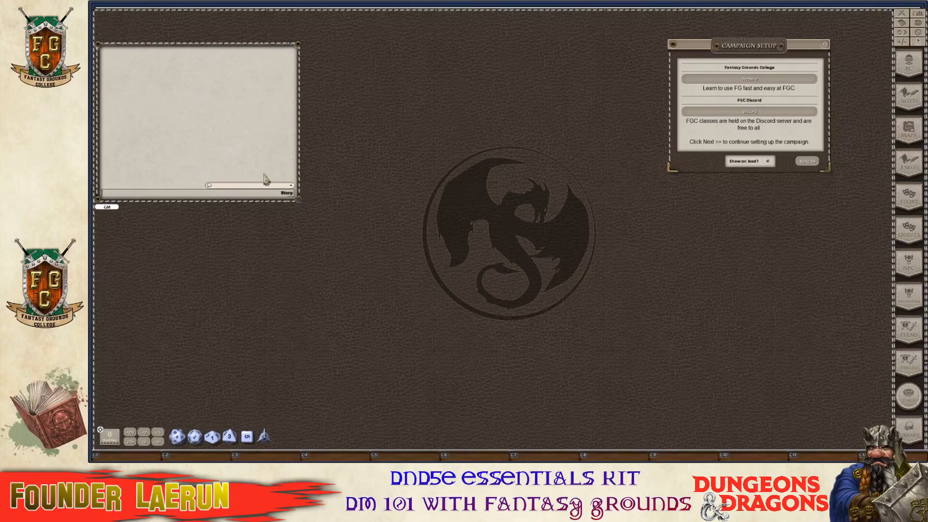
pyautogui.moveTo(203, 145); pyautogui.dragTo(203, 343)
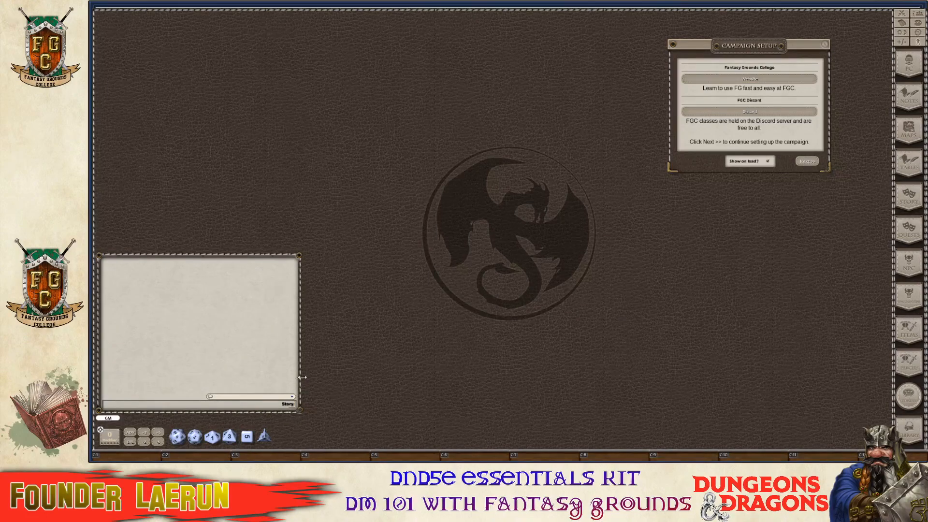
pyautogui.moveTo(305, 383); pyautogui.dragTo(308, 383)
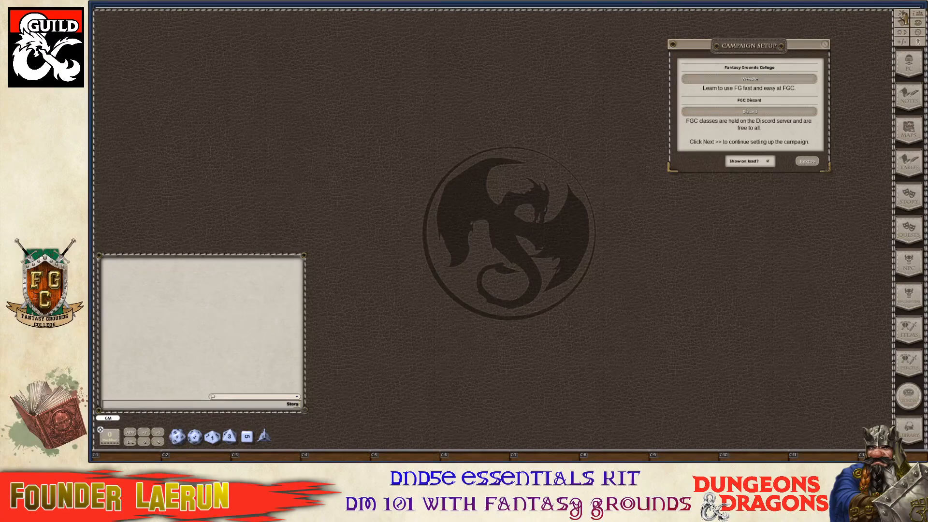
# Open the combat tracker, place it at the top-left, and make it taller.
pyautogui.click(902, 21)
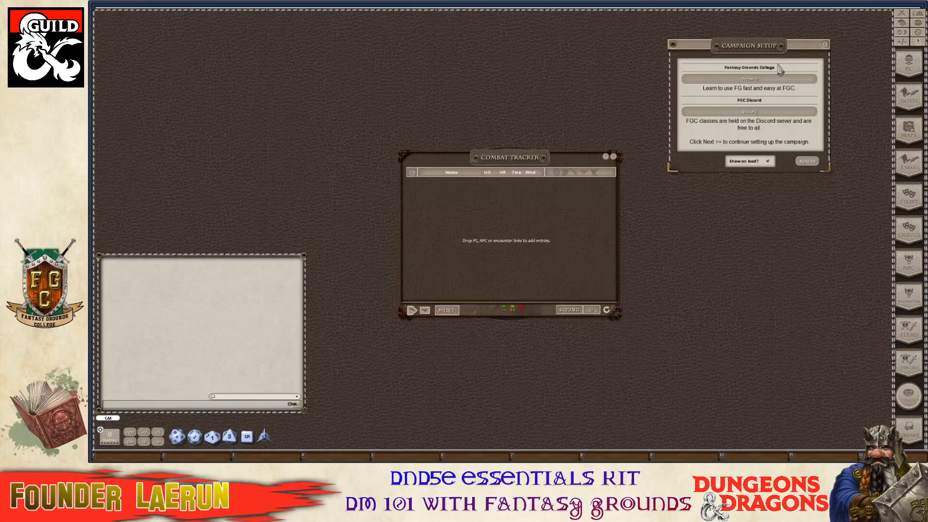
pyautogui.moveTo(470, 155); pyautogui.dragTo(222, 45)
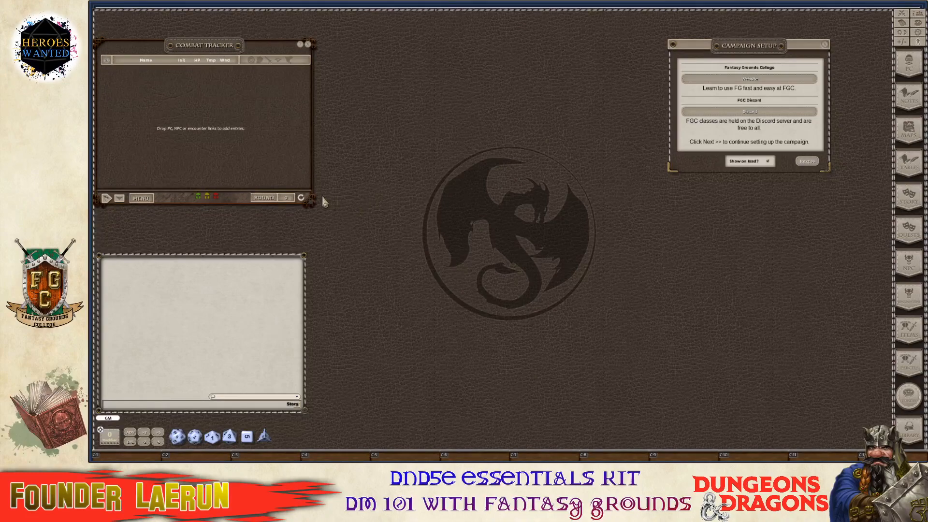
pyautogui.moveTo(312, 201); pyautogui.dragTo(268, 309)
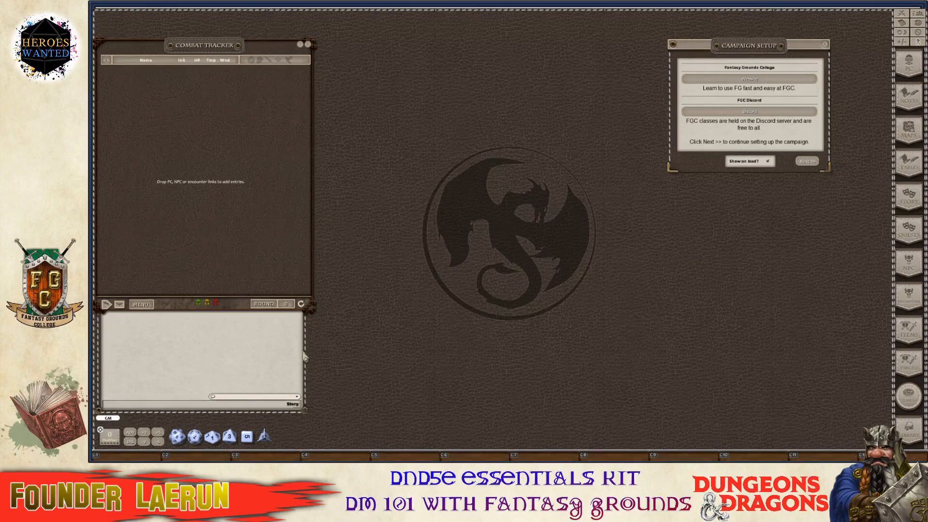
# Widen the chat slightly and move Campaign Setup to the lower centre below the dragon emblem.
pyautogui.moveTo(306, 354); pyautogui.dragTo(312, 354)
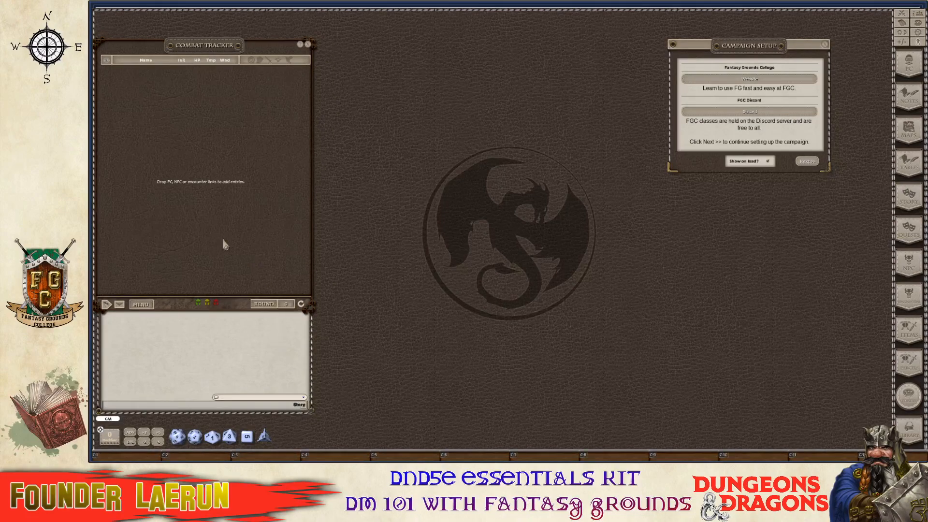
pyautogui.rightClick(251, 344)
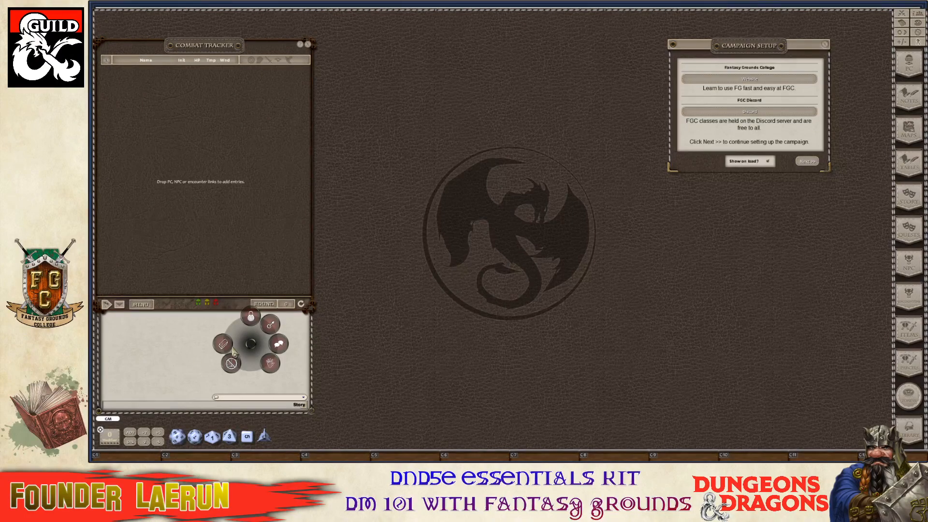
pyautogui.click(249, 324)
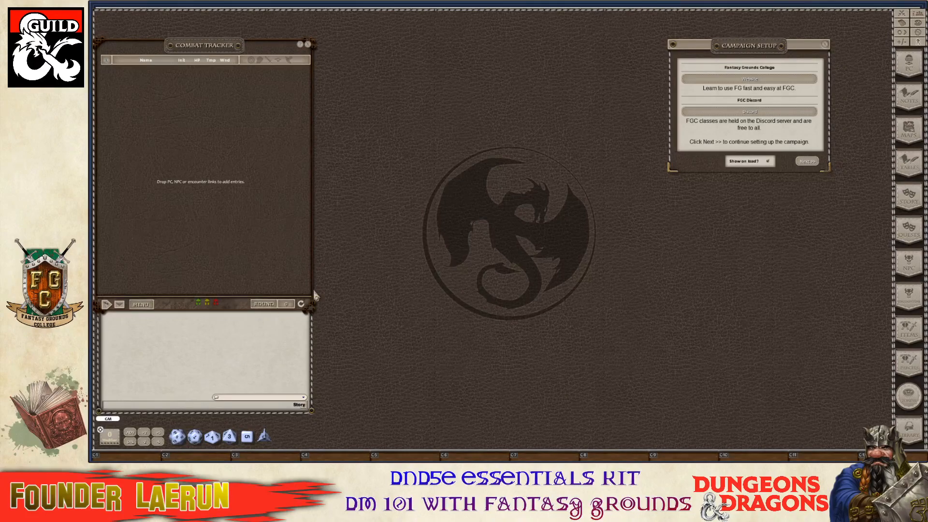
pyautogui.moveTo(779, 46); pyautogui.dragTo(458, 309)
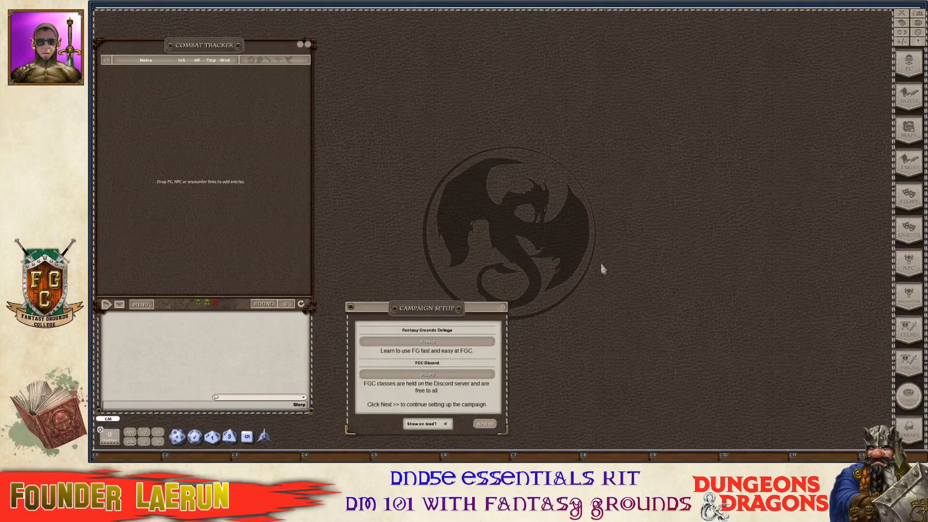
# Open Options beside the combat tracker and move Campaign Setup up next to it.
pyautogui.click(918, 32)
pyautogui.moveTo(479, 165); pyautogui.dragTo(374, 47)
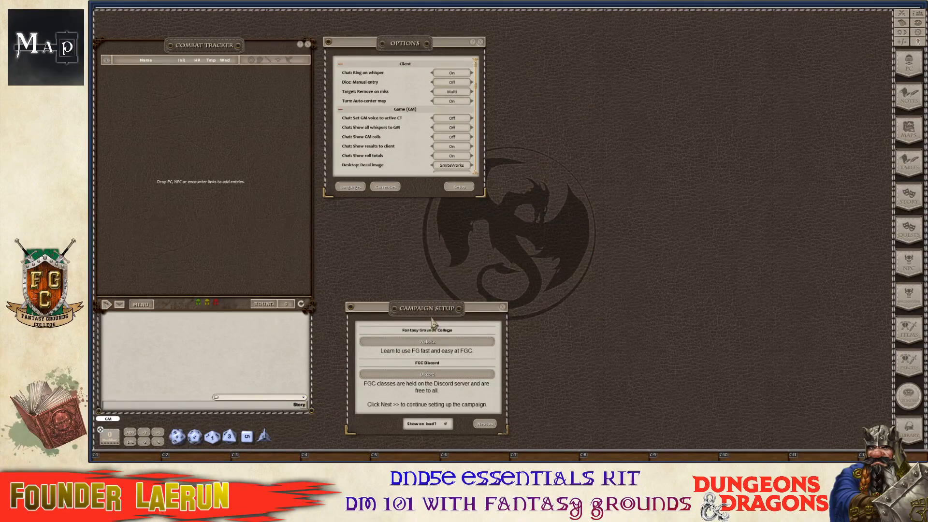
pyautogui.moveTo(433, 319); pyautogui.dragTo(630, 51)
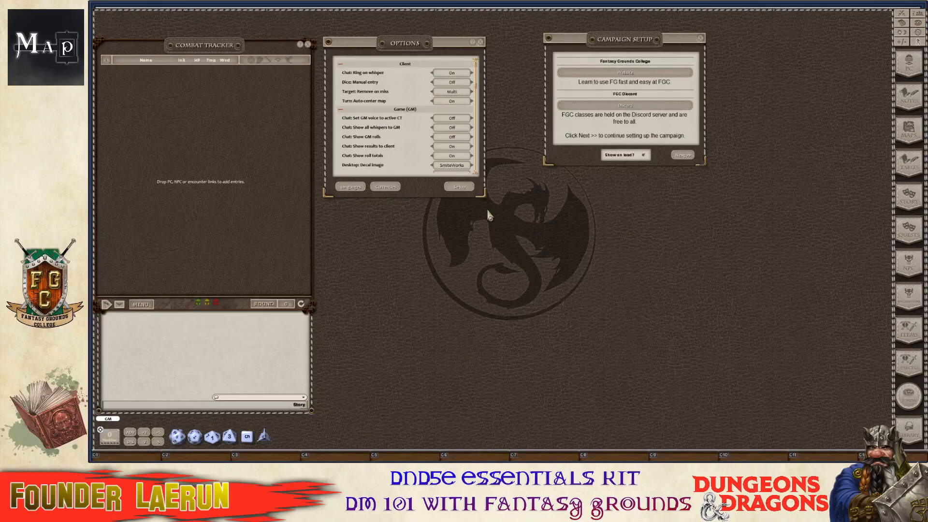
pyautogui.scroll(-3, 420, 138)
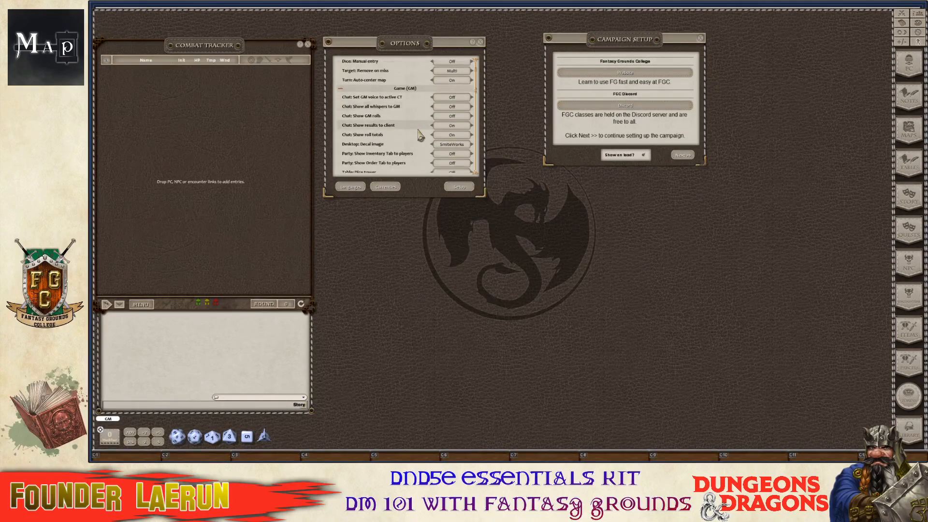
pyautogui.scroll(1, 420, 139)
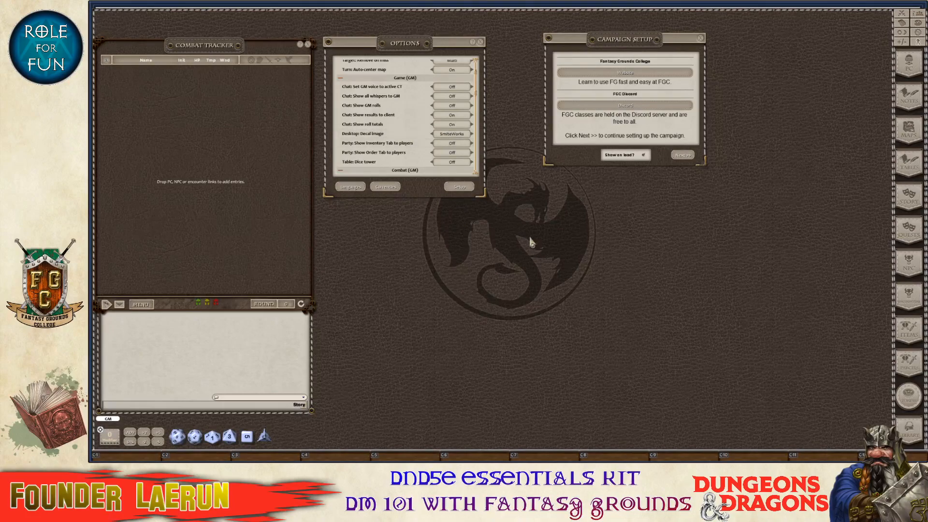
# Set the desktop decal to FGC Banner, close Options, and move Campaign Setup toward the centre.
pyautogui.click(452, 136)
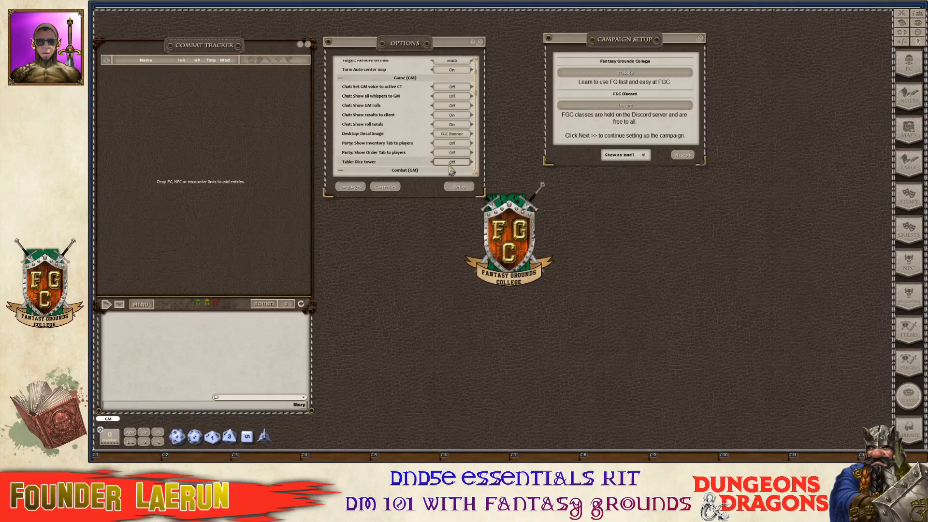
pyautogui.click(452, 134)
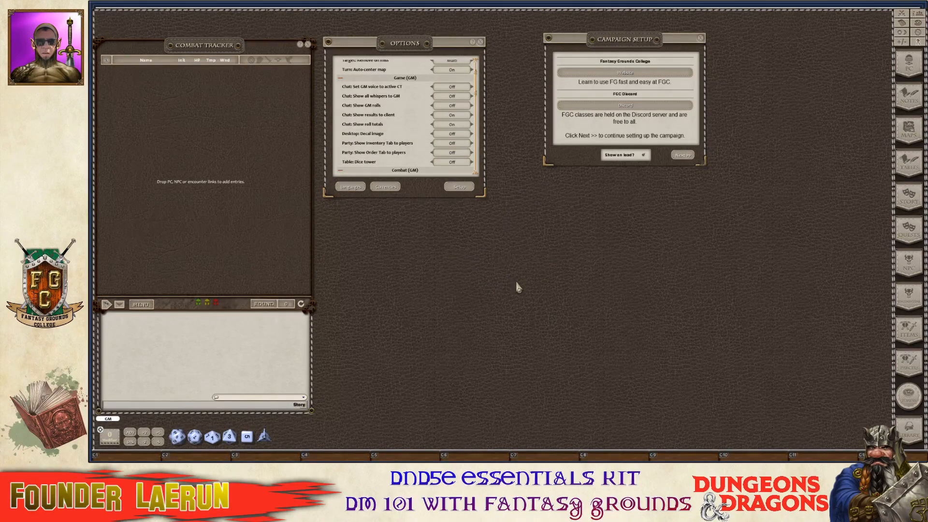
pyautogui.click(463, 140)
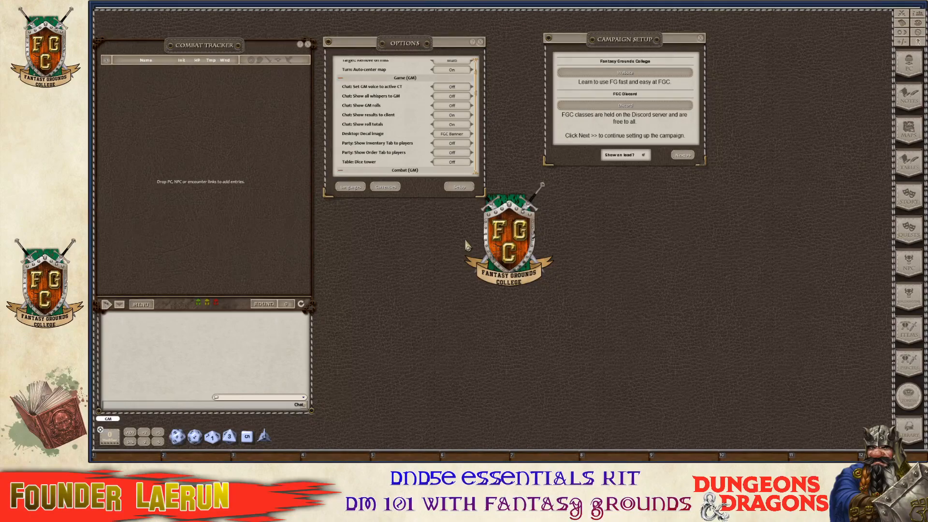
pyautogui.scroll(-1, 432, 140)
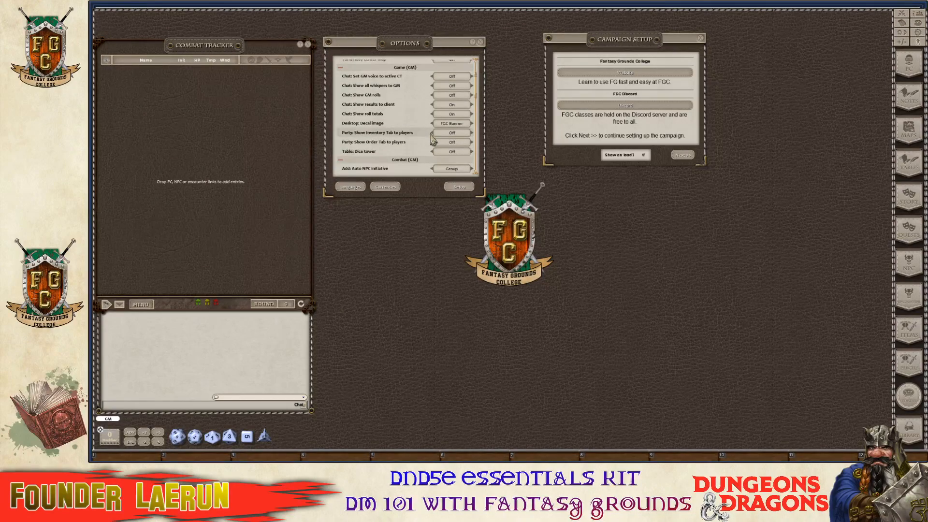
pyautogui.scroll(-3, 426, 140)
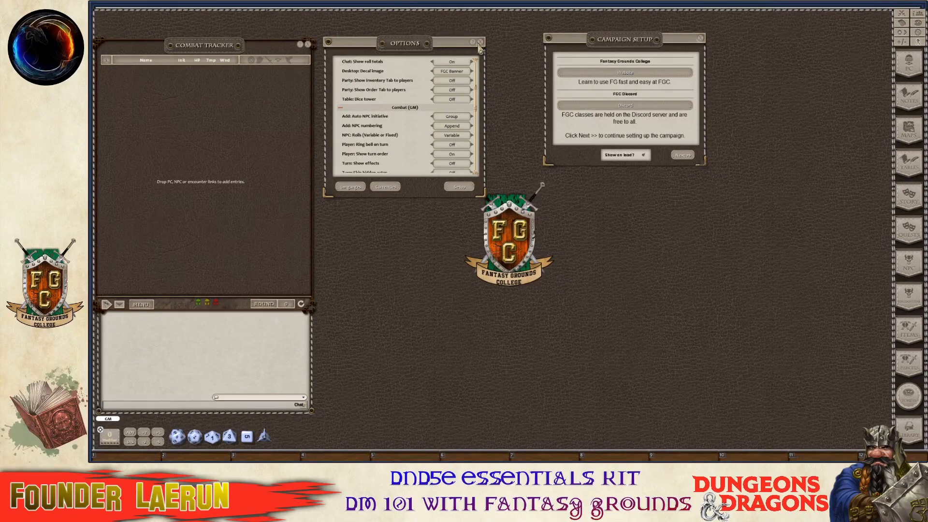
pyautogui.click(481, 42)
pyautogui.moveTo(623, 46); pyautogui.dragTo(406, 54)
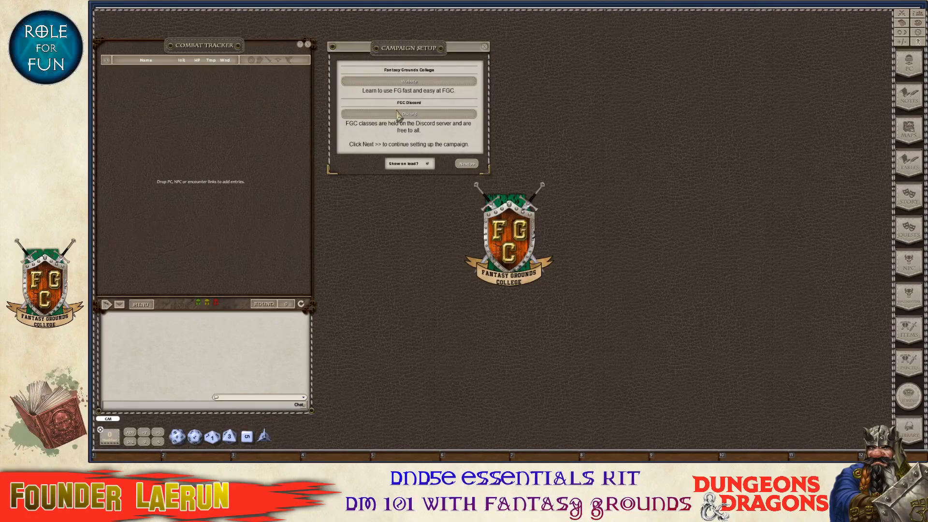
# Shift Campaign Setup right and reopen Options beside it.
pyautogui.moveTo(433, 52); pyautogui.dragTo(571, 95)
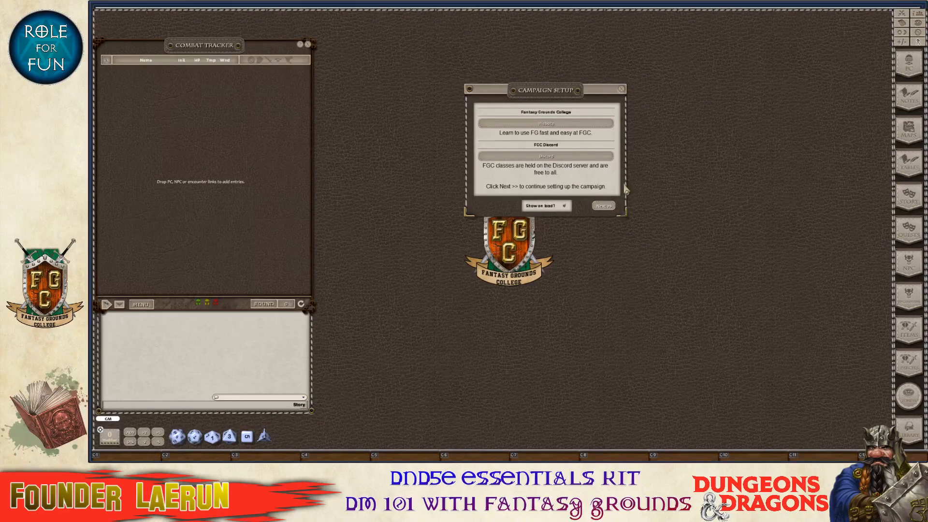
pyautogui.click(916, 32)
pyautogui.moveTo(513, 273); pyautogui.dragTo(725, 181)
# Roll a d20 from the dice tray into chat, totalling 11.
pyautogui.scroll(-2, 725, 181)
pyautogui.scroll(-1, 723, 162)
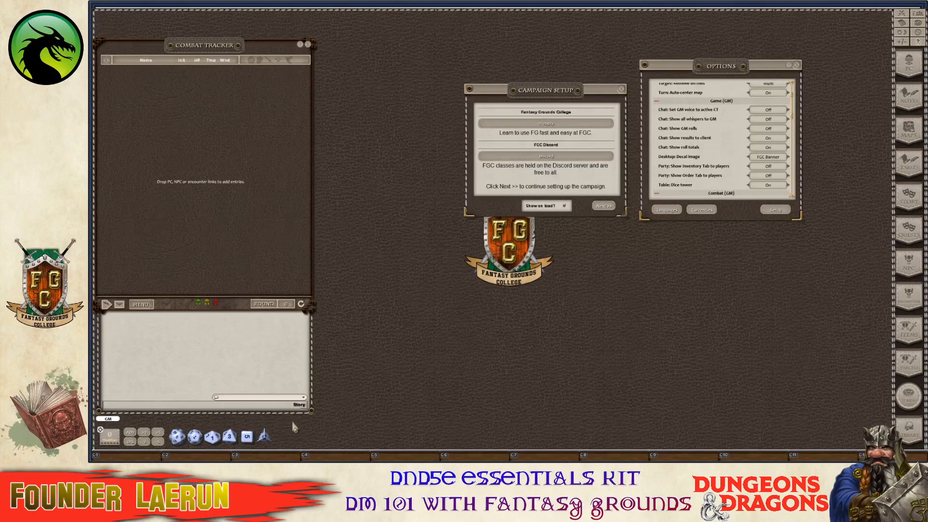
pyautogui.moveTo(177, 450); pyautogui.dragTo(228, 399)
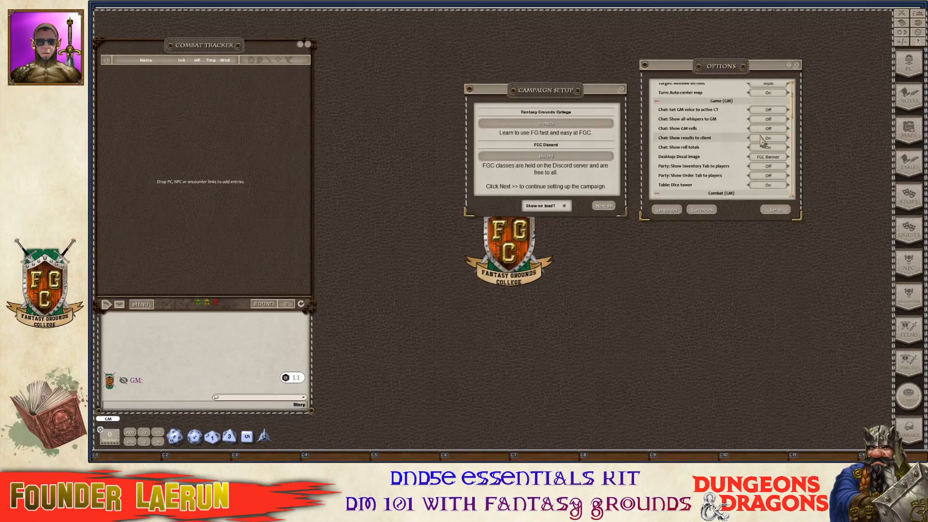
# Turn on the dice tower option and roll a test d20 into the chat.
pyautogui.click(768, 129)
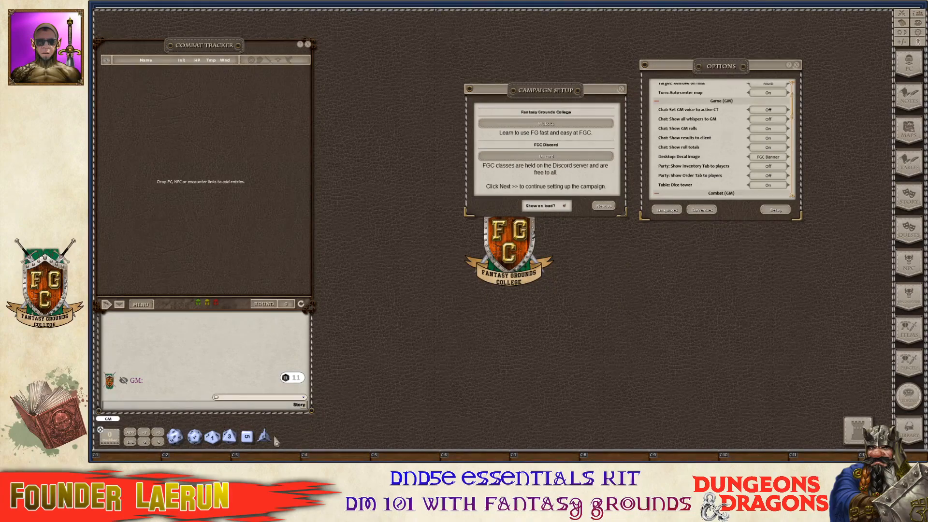
pyautogui.moveTo(174, 437); pyautogui.dragTo(241, 401)
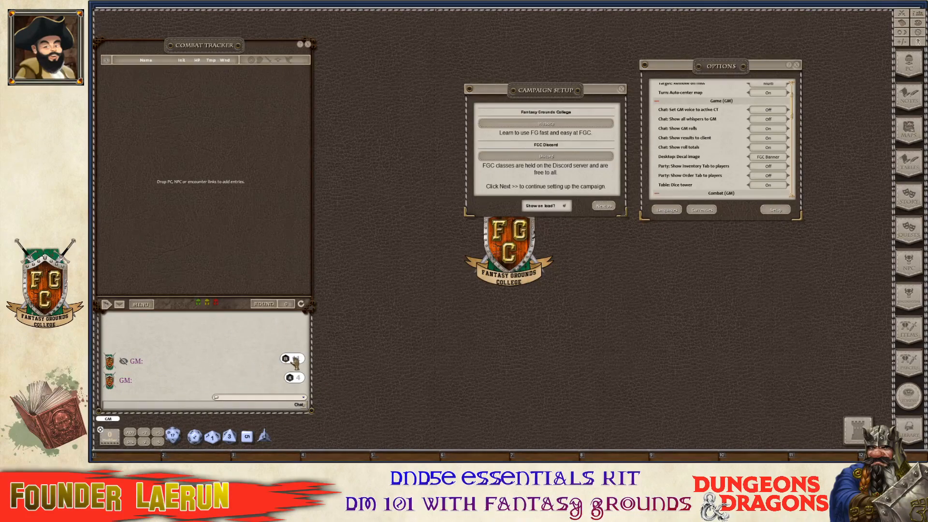
pyautogui.press('ctrl')
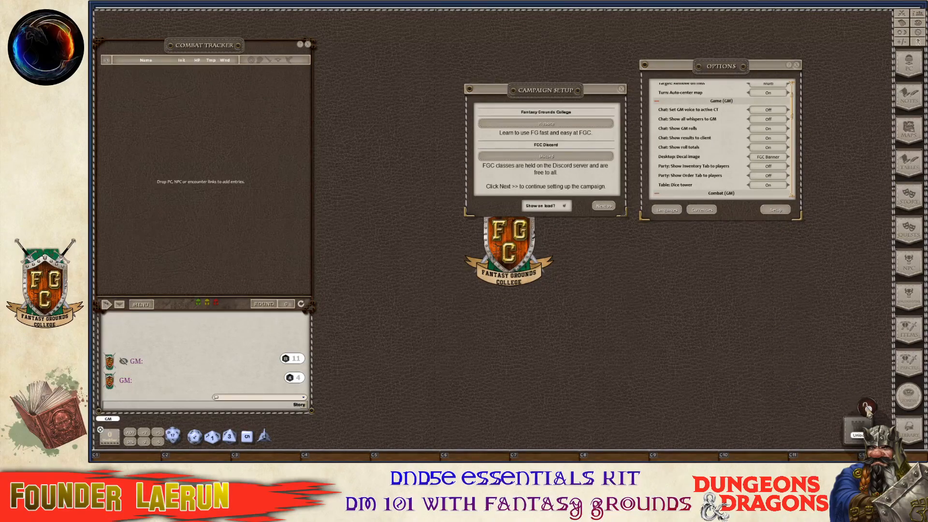
# Place the dice tower just right of the dice tray and lock its position.
pyautogui.moveTo(860, 432); pyautogui.dragTo(308, 431)
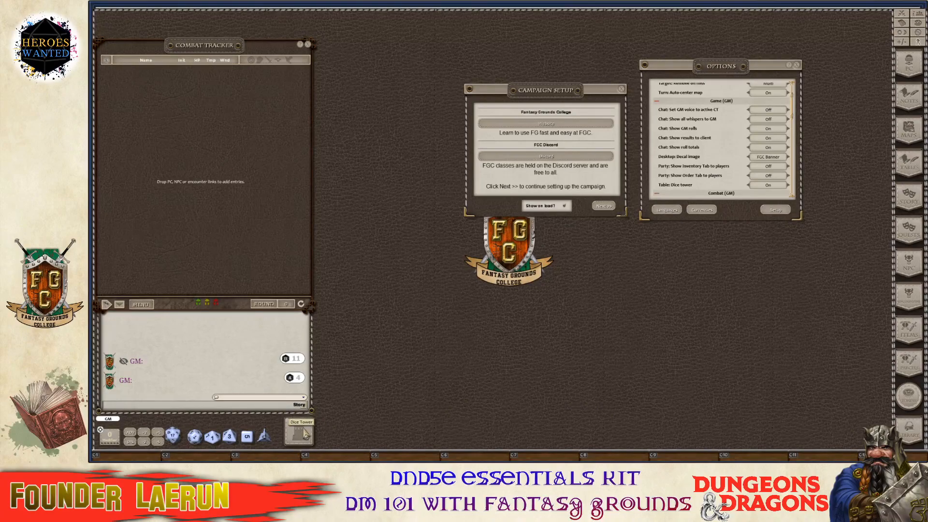
pyautogui.rightClick(307, 432)
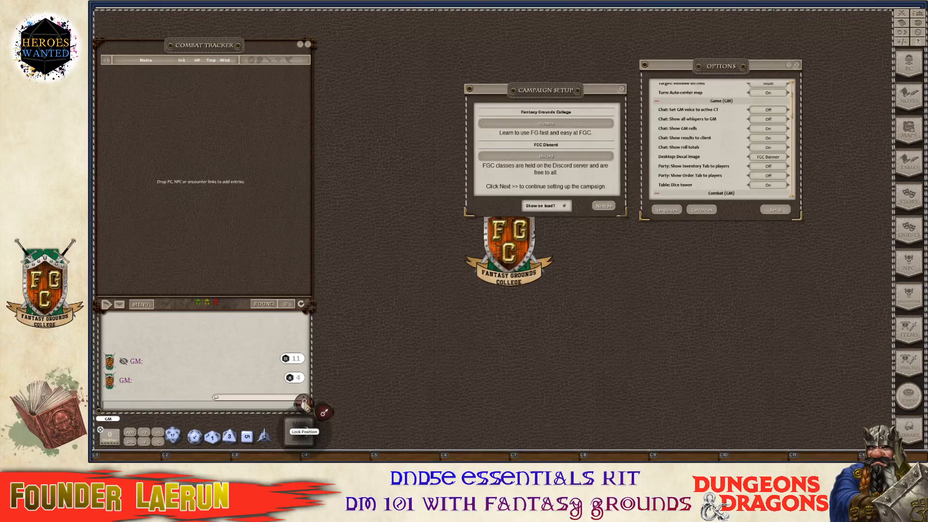
pyautogui.click(304, 403)
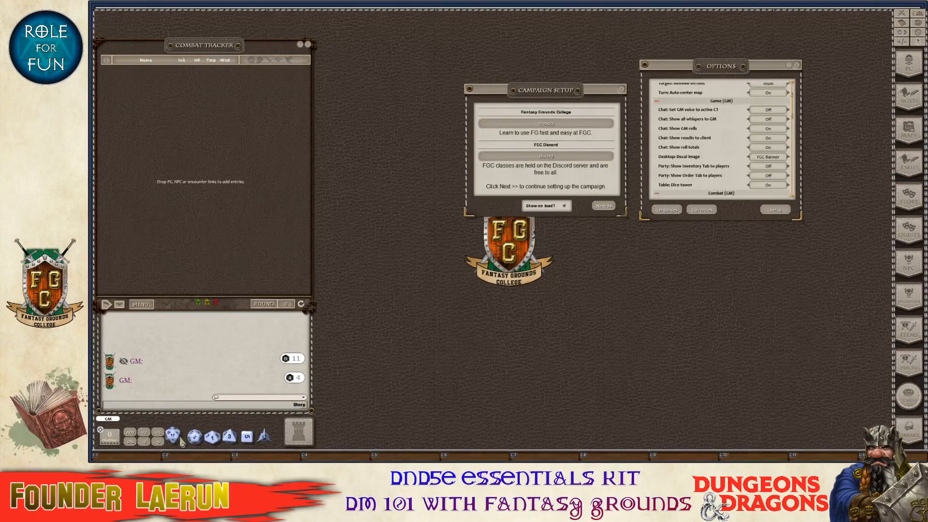
# Roll a d20 secretly through the dice tower.
pyautogui.moveTo(173, 436); pyautogui.dragTo(298, 440)
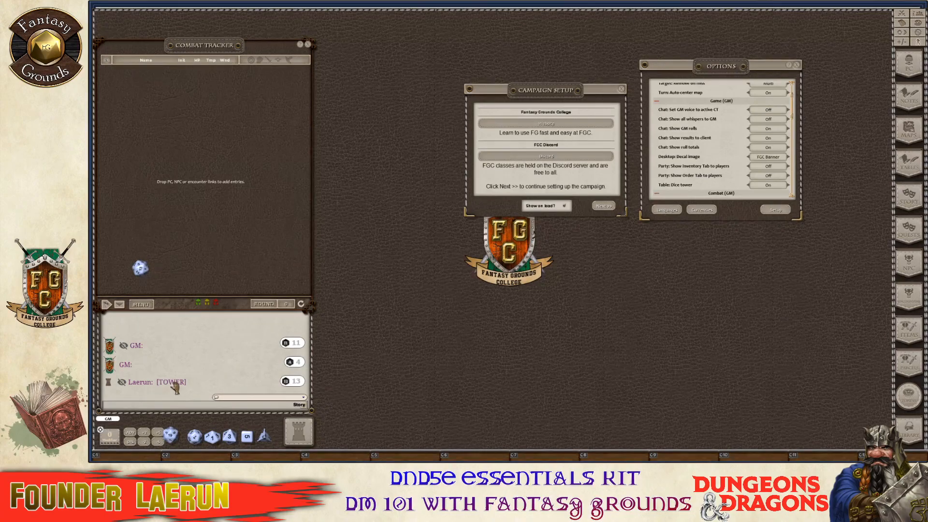
pyautogui.click(291, 404)
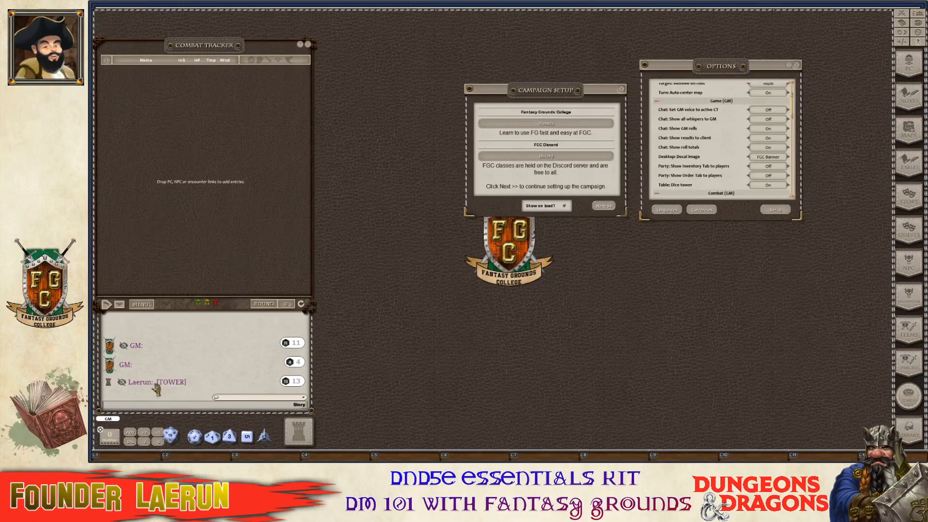
pyautogui.press('ctrl')
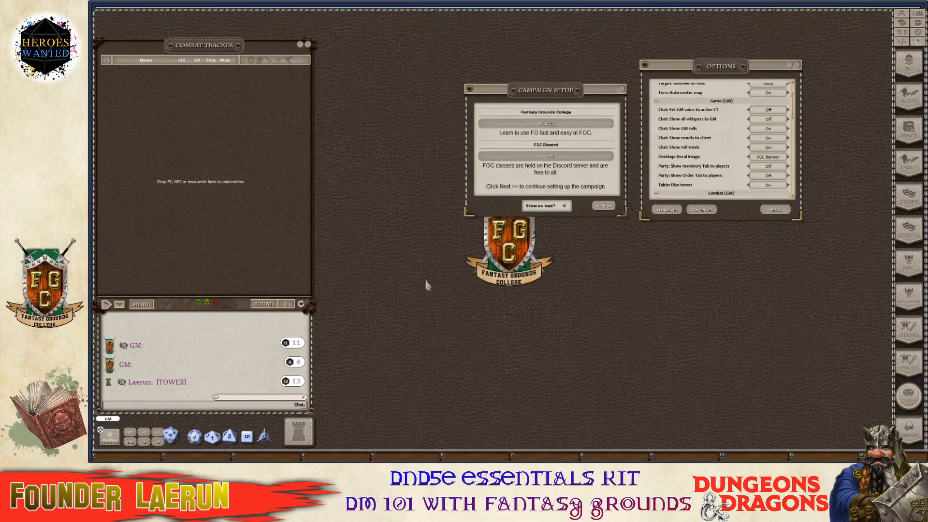
# Clear all test rolls from the chat log.
pyautogui.press('ctrl')
pyautogui.rightClick(227, 341)
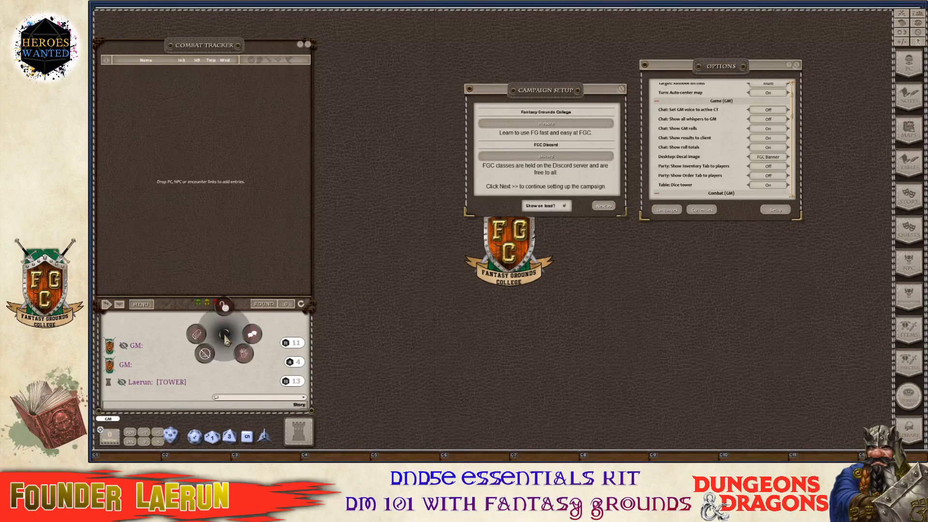
pyautogui.click(199, 344)
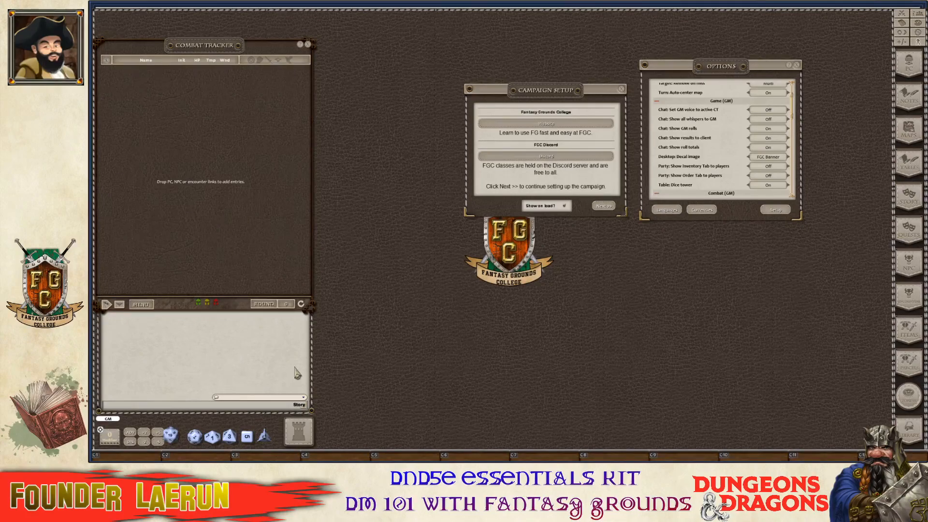
# Close the game options and advance Campaign Setup to the Data Modules page.
pyautogui.moveTo(538, 93); pyautogui.dragTo(440, 70)
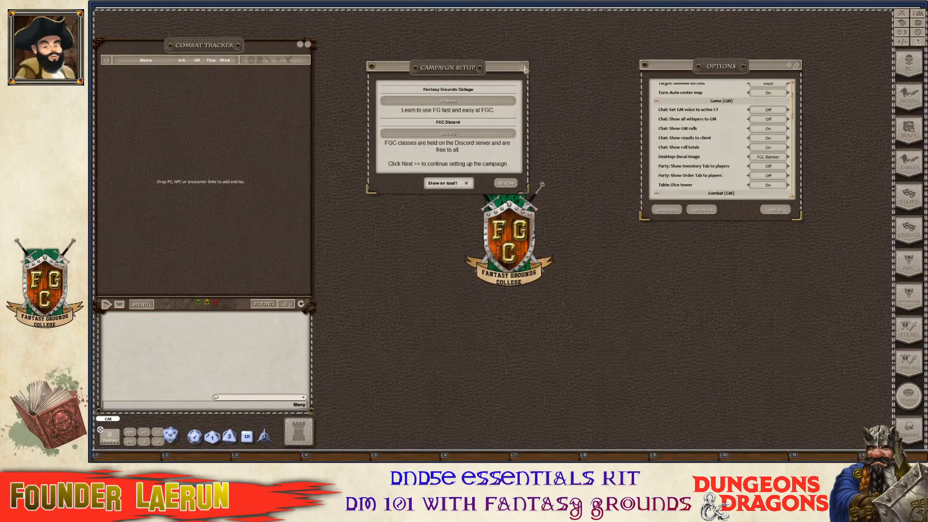
pyautogui.click(796, 65)
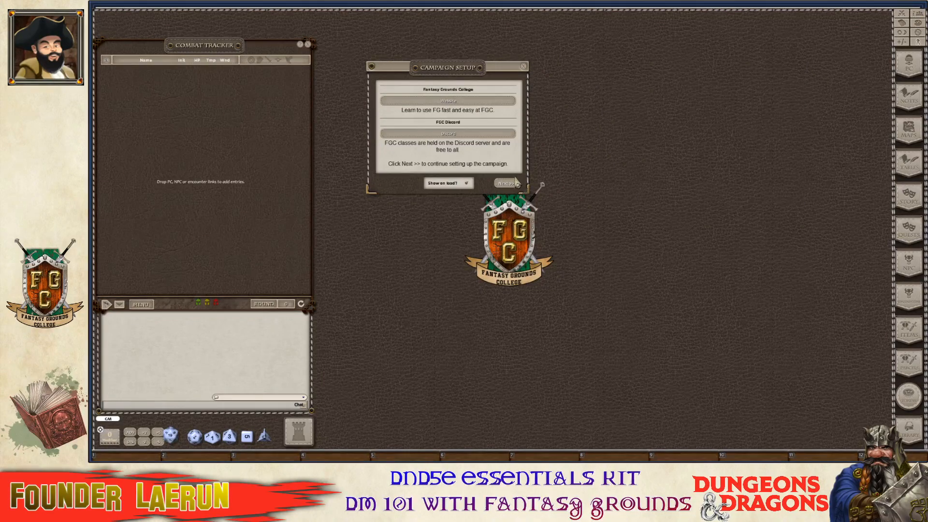
pyautogui.click(505, 186)
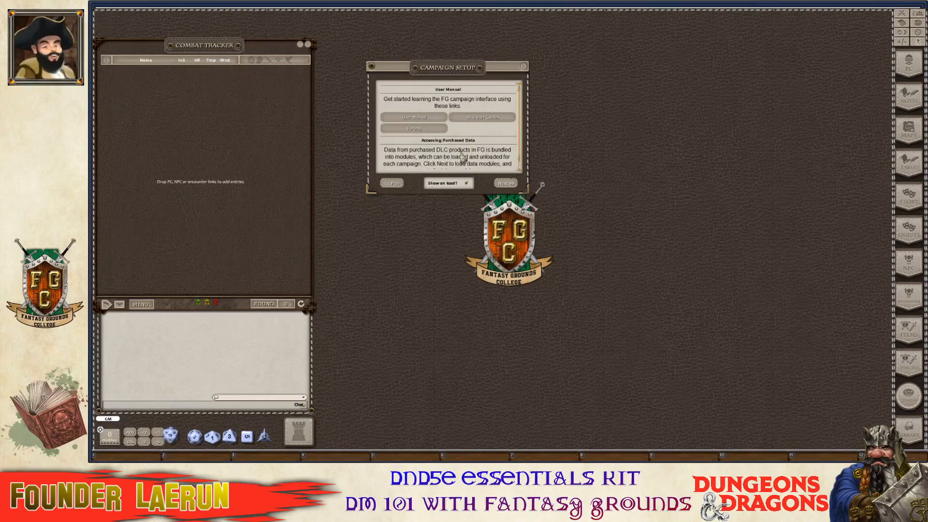
pyautogui.click(505, 184)
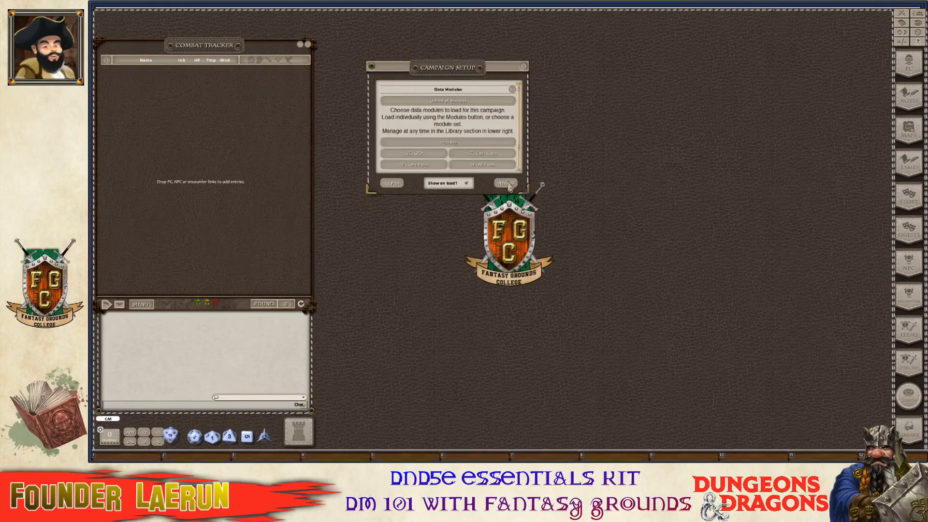
# Move Campaign Setup up-left, enlarge it to show every module-set choice, and open Modules.
pyautogui.moveTo(452, 69); pyautogui.dragTo(419, 53)
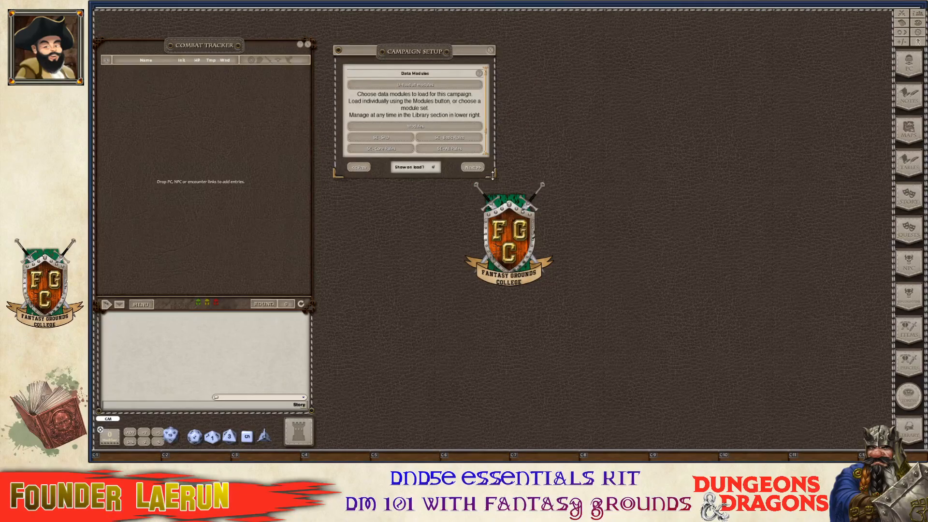
pyautogui.moveTo(493, 175); pyautogui.dragTo(531, 262)
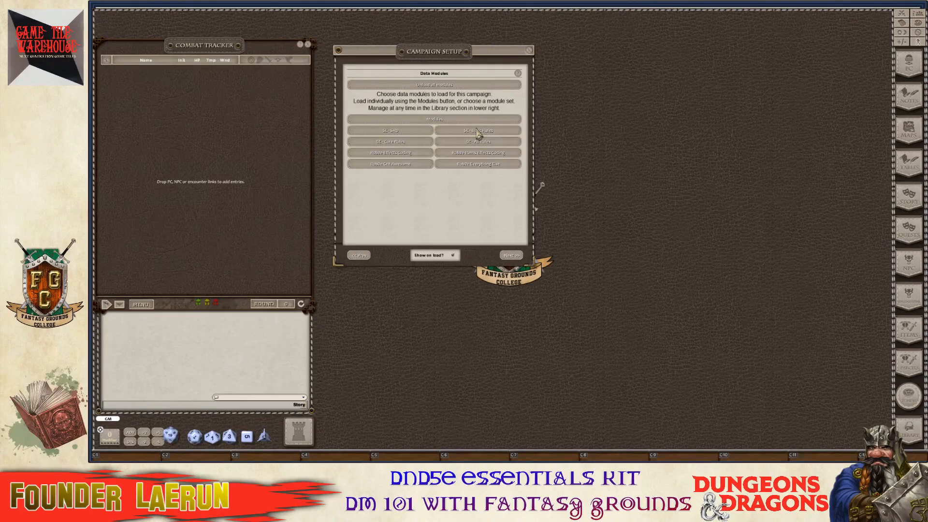
pyautogui.click(426, 122)
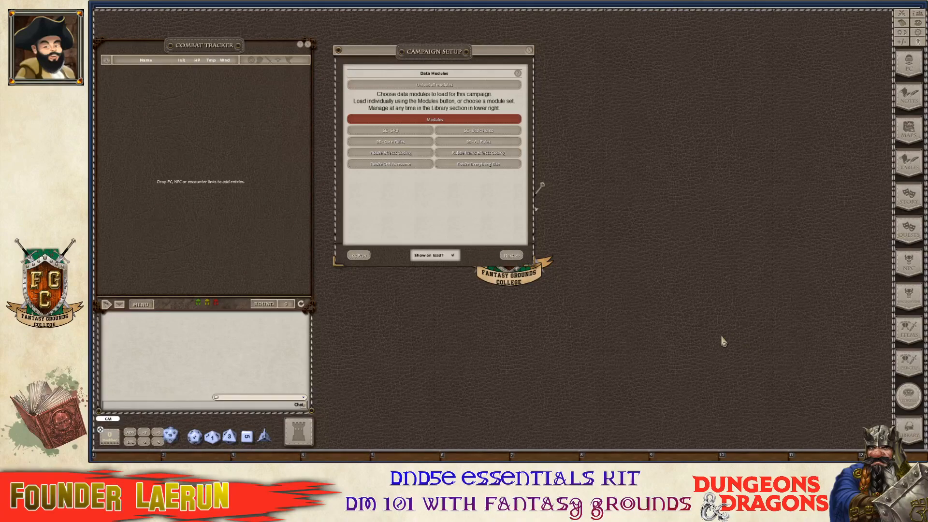
# Open the Data Module Activation window and reposition it.
pyautogui.click(429, 122)
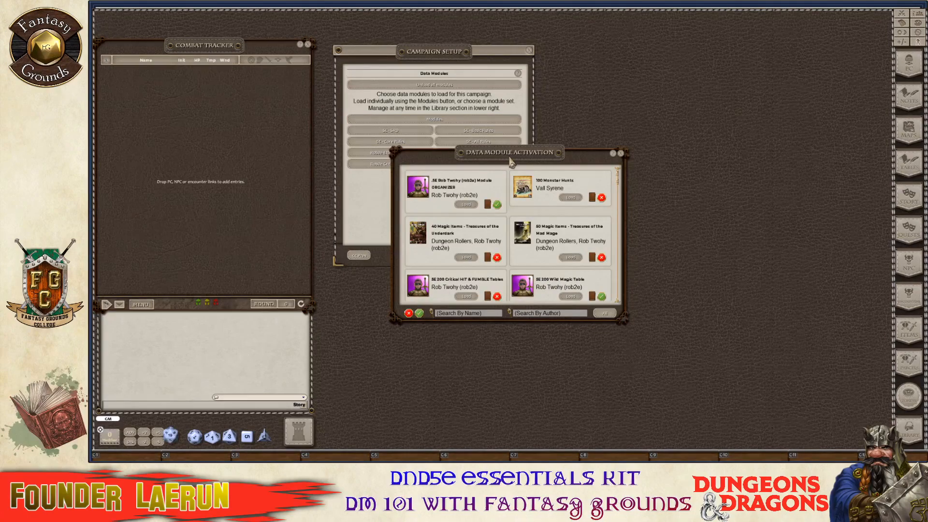
pyautogui.moveTo(511, 162); pyautogui.dragTo(677, 58)
pyautogui.scroll(-2, 655, 174)
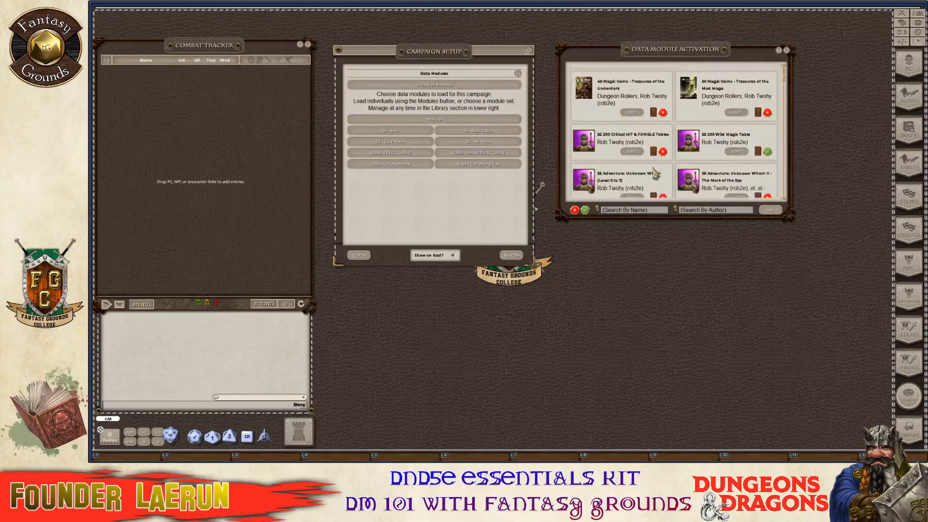
pyautogui.scroll(-1, 655, 174)
# Filter modules by 'ess' and load the D&D Essentials Kit Rulebook.
pyautogui.click(630, 212)
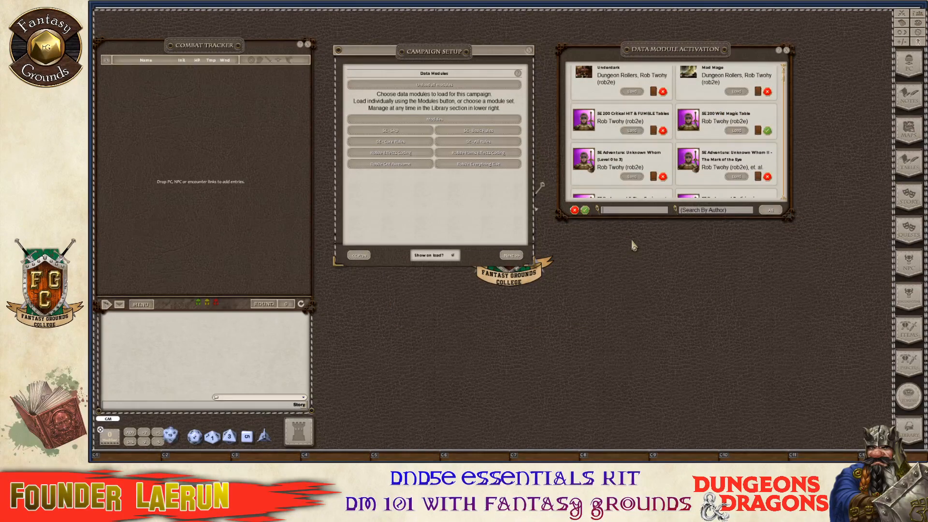
pyautogui.write('essentials')
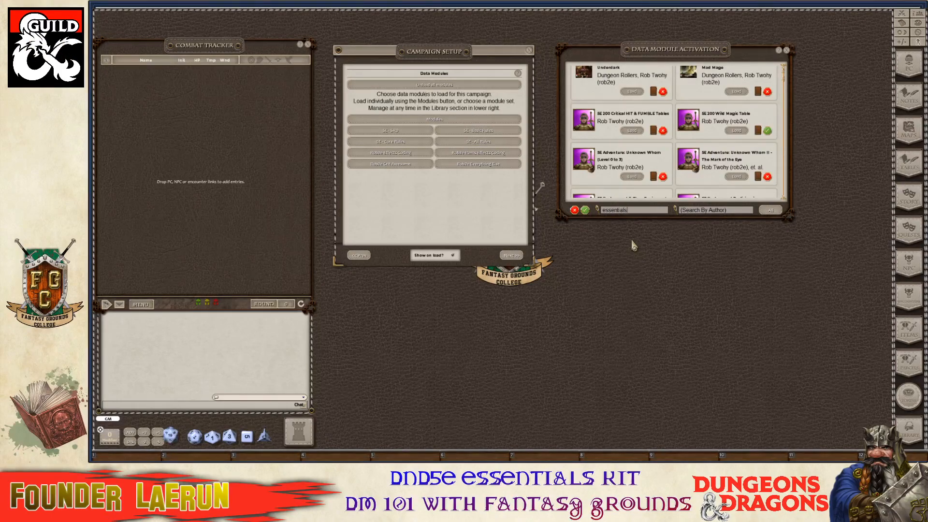
pyautogui.press('Return')
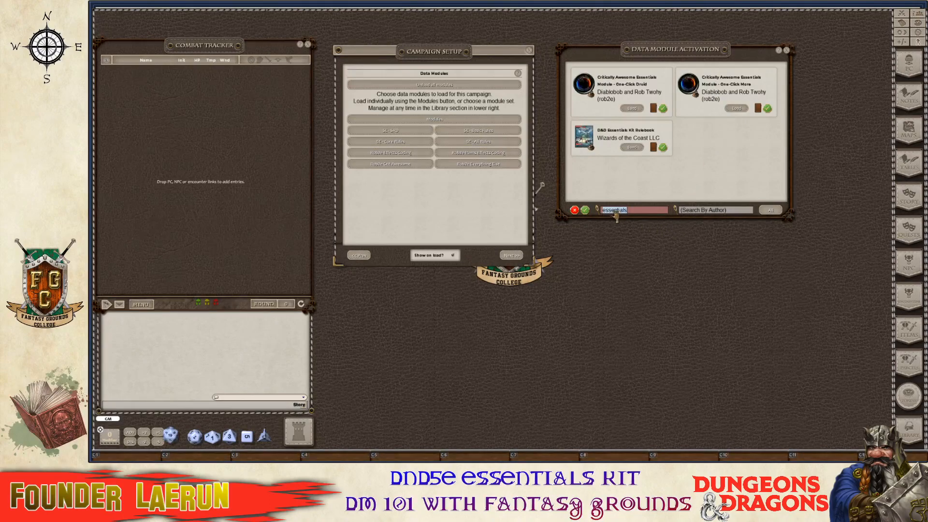
pyautogui.click(632, 148)
pyautogui.press('ctrl')
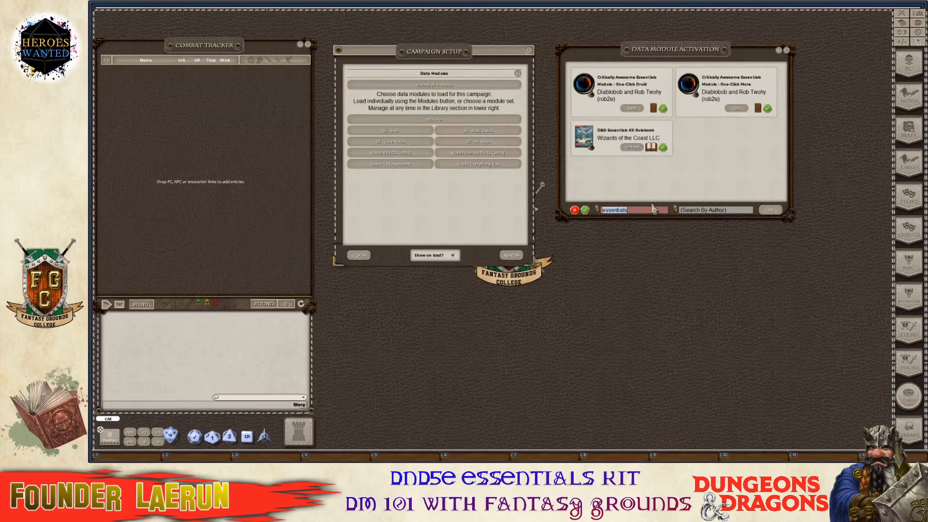
pyautogui.click(653, 209)
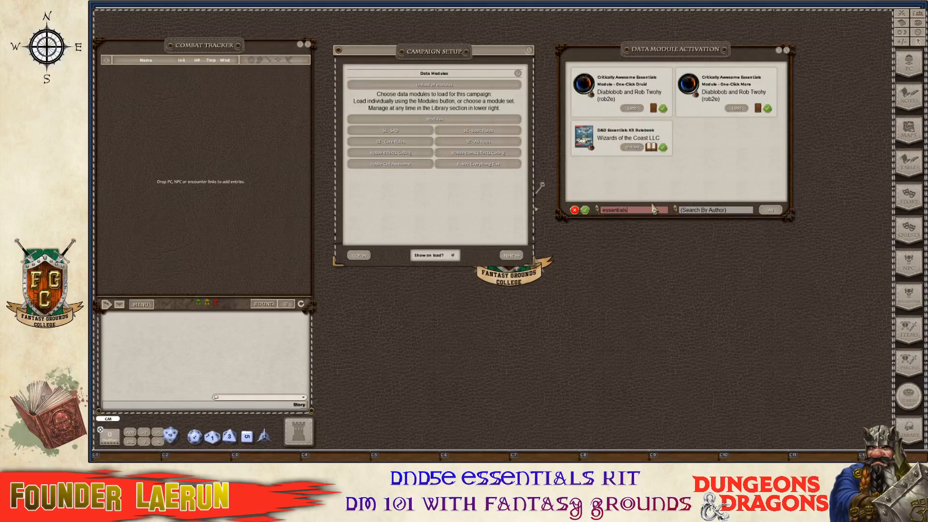
# Filter modules by 'sword' and load the Sword Coast Campaign Guide and Sword Coast Maps.
pyautogui.press('BackSpace')
pyautogui.press('Return')
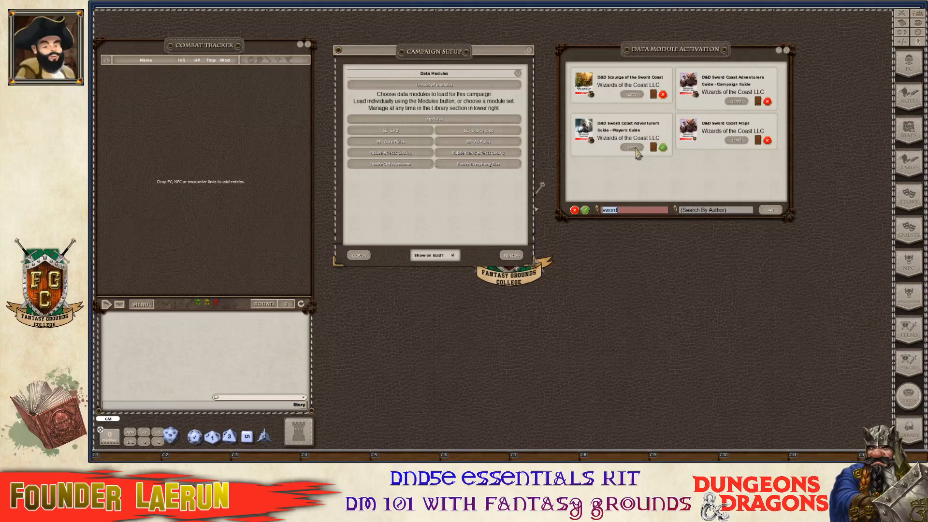
pyautogui.click(735, 101)
pyautogui.click(735, 140)
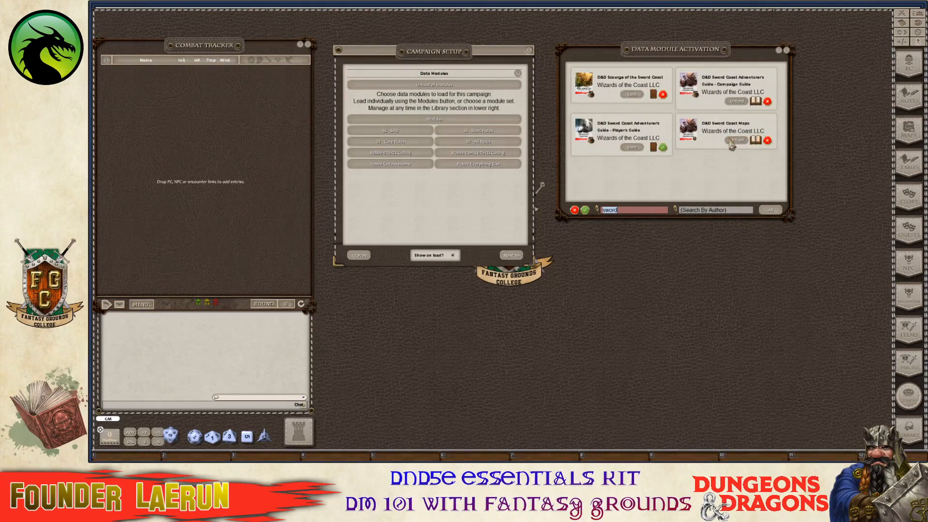
# Load the Sword Coast Players Guide, toggle its player access, then unload it.
pyautogui.click(633, 147)
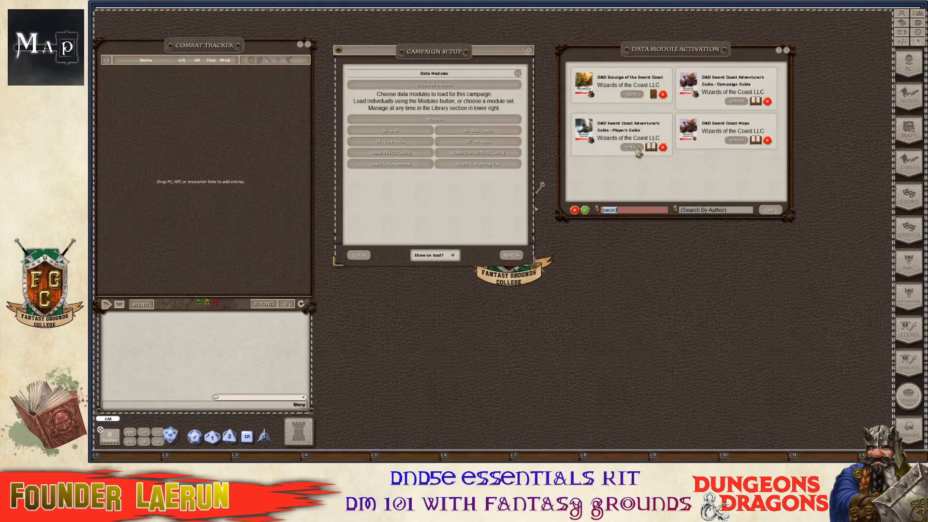
pyautogui.click(664, 150)
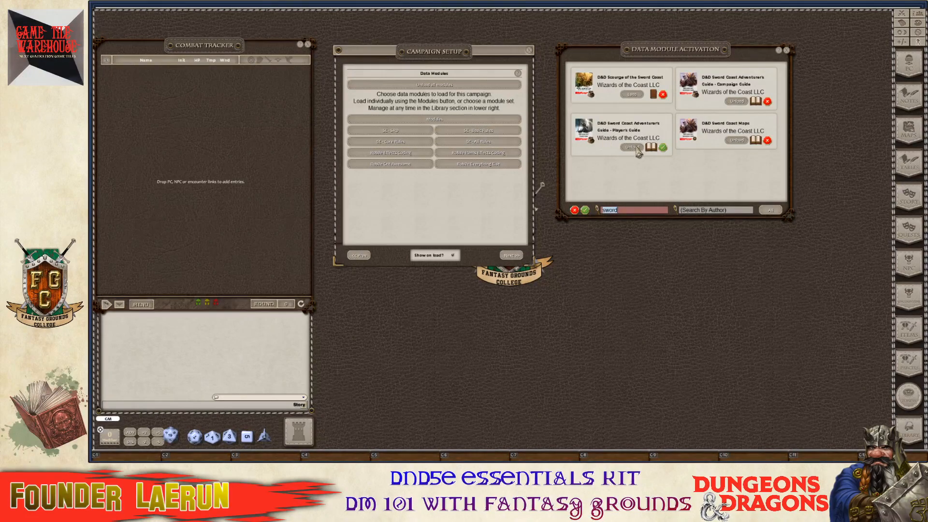
pyautogui.click(633, 146)
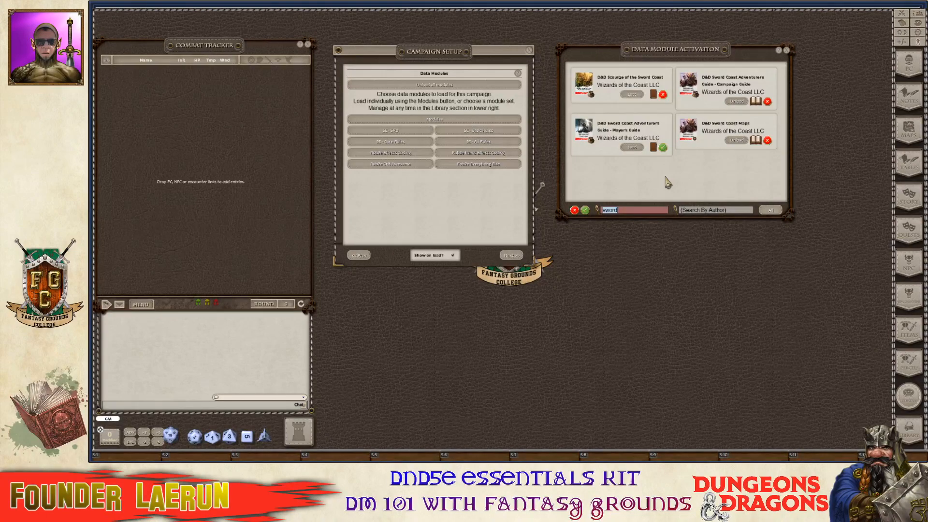
# Filter the module list by 'D&D' and load Dragon of Icespire Peak.
pyautogui.write('DnD')
pyautogui.hotkey('ctrl', 'a')
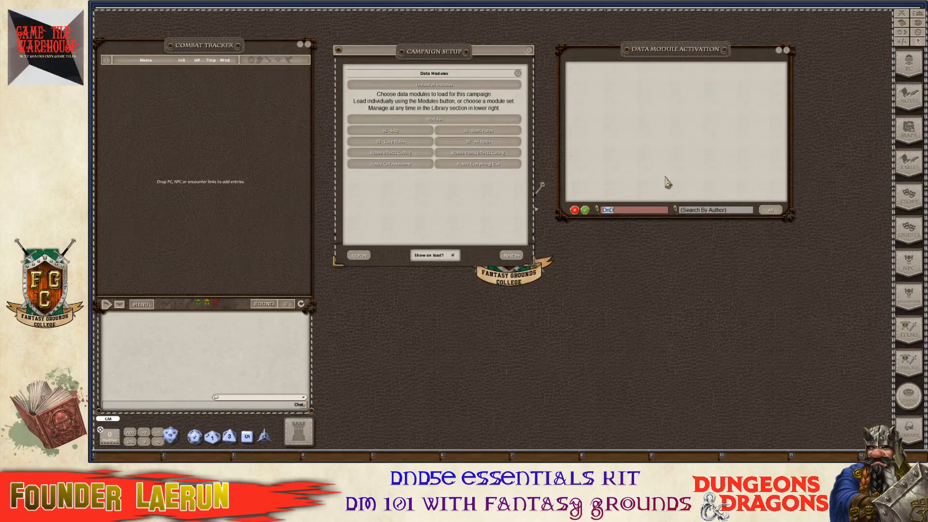
pyautogui.press('BackSpace')
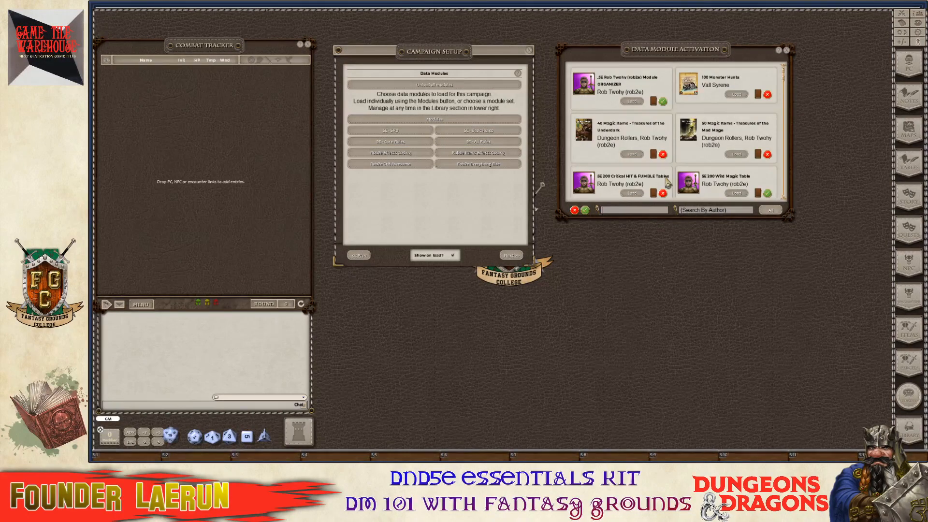
pyautogui.write('D&D')
pyautogui.hotkey('ctrl', 'a')
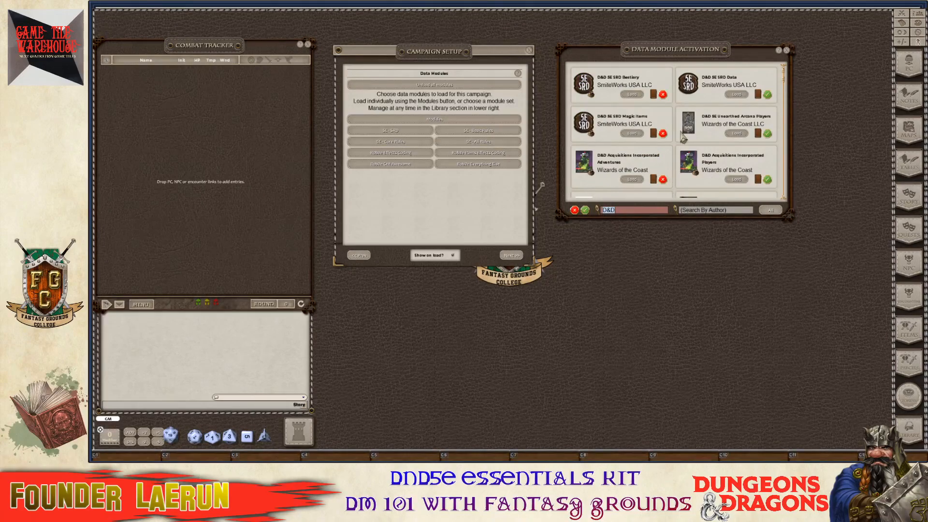
pyautogui.scroll(-3, 681, 138)
pyautogui.scroll(-2, 682, 141)
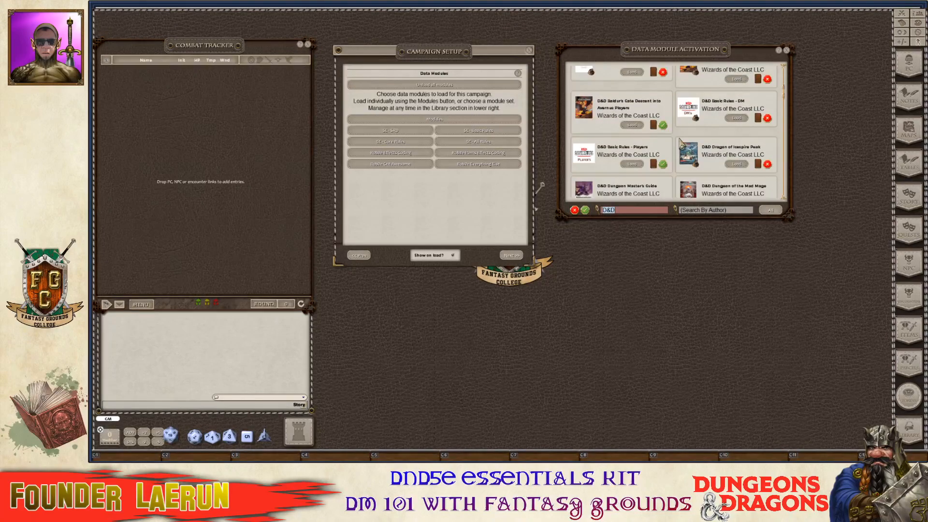
pyautogui.scroll(-1, 680, 140)
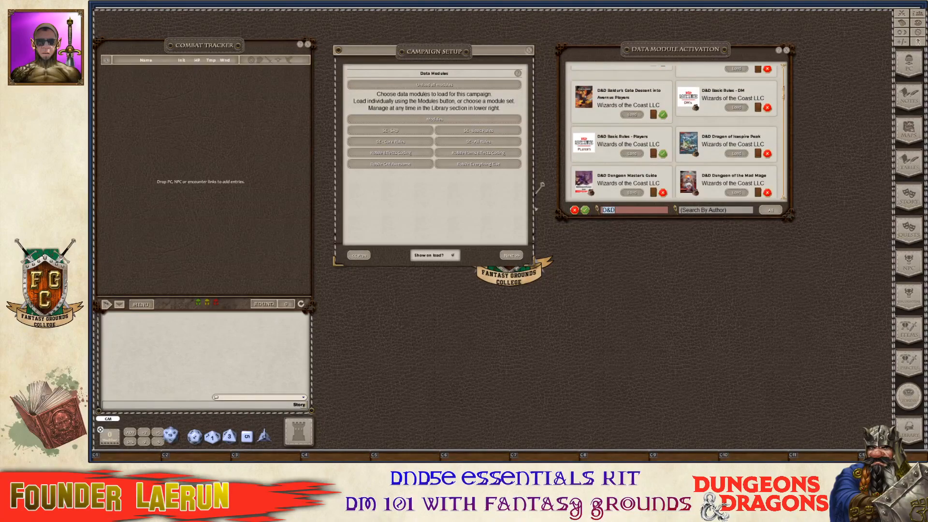
pyautogui.click(743, 155)
# Scroll through the D&D-filtered module list to review the available modules.
pyautogui.scroll(-3, 705, 146)
pyautogui.scroll(-5, 706, 145)
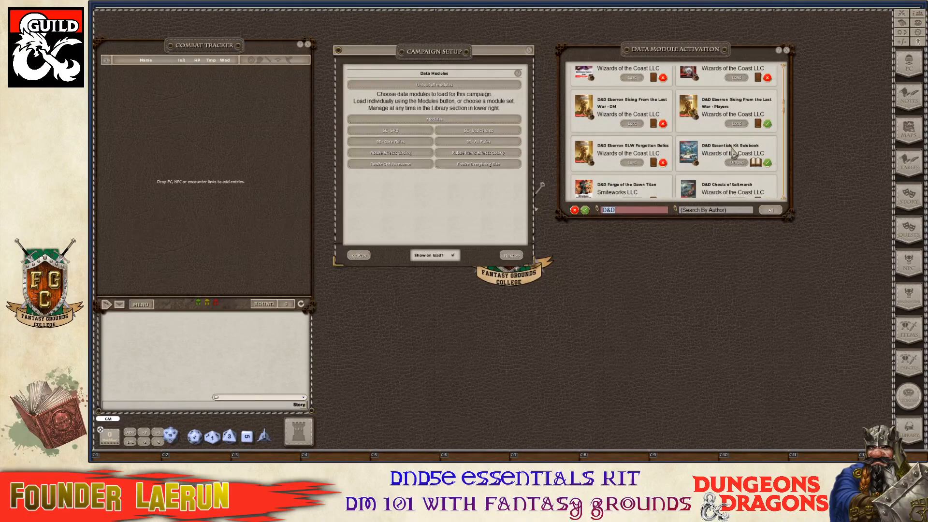
pyautogui.scroll(-5, 734, 153)
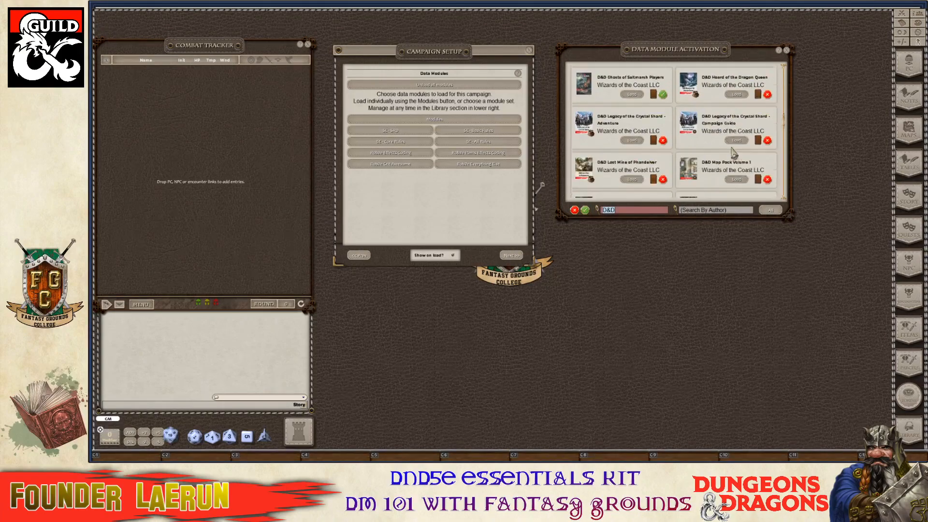
pyautogui.scroll(-1, 733, 153)
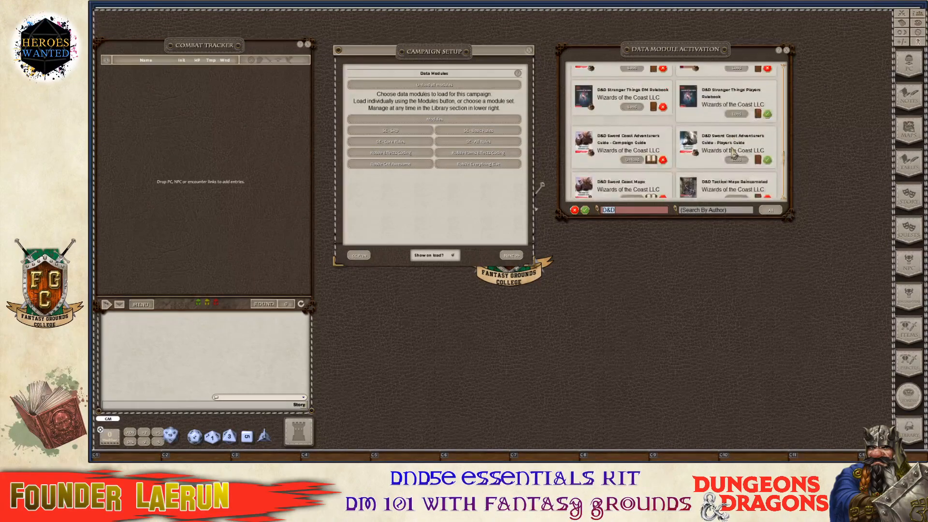
pyautogui.scroll(-1, 732, 151)
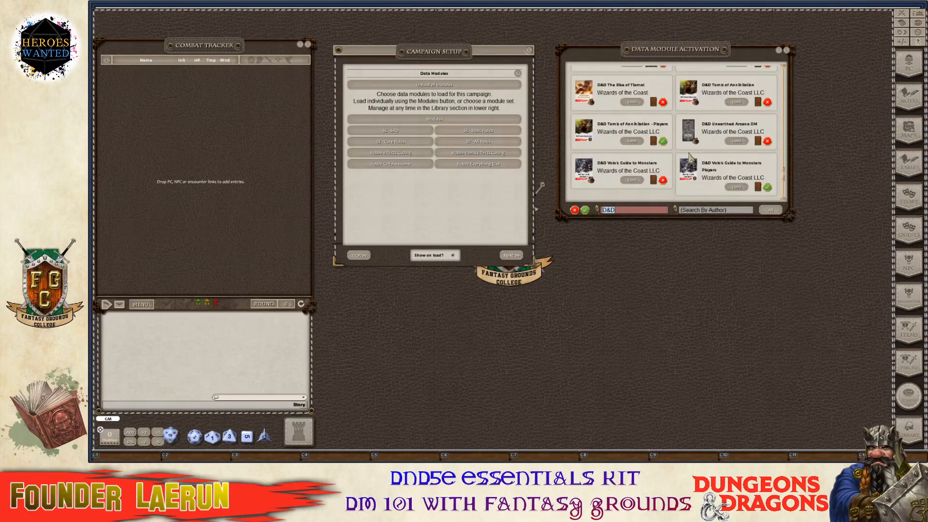
pyautogui.scroll(-1, 691, 157)
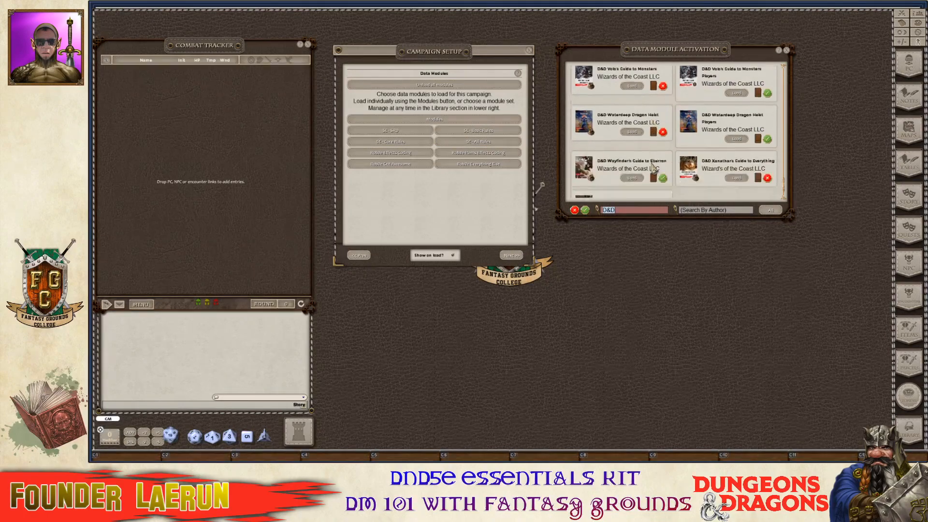
pyautogui.scroll(7, 653, 170)
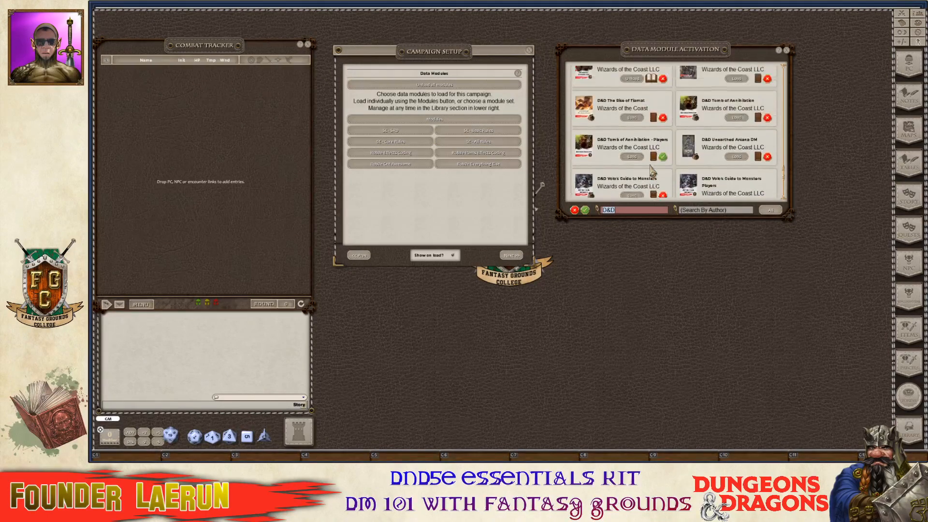
pyautogui.scroll(8, 652, 171)
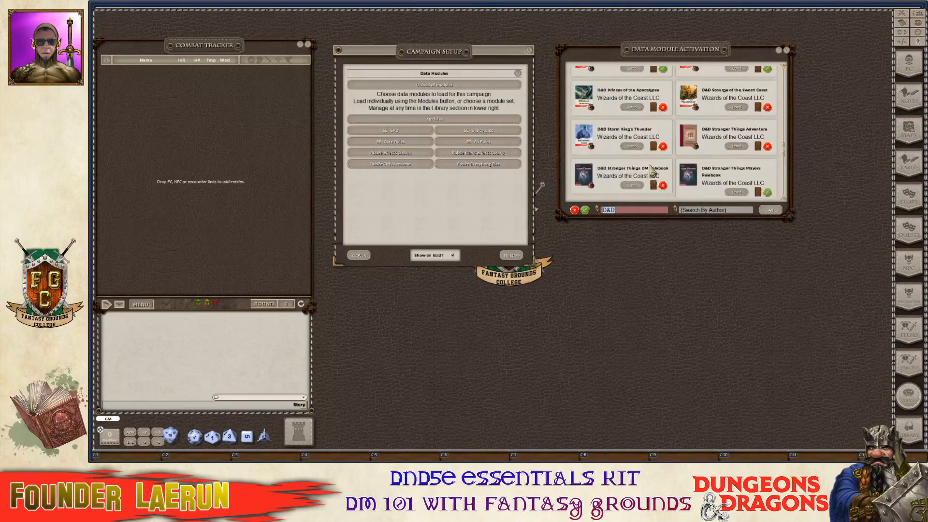
pyautogui.scroll(5, 651, 170)
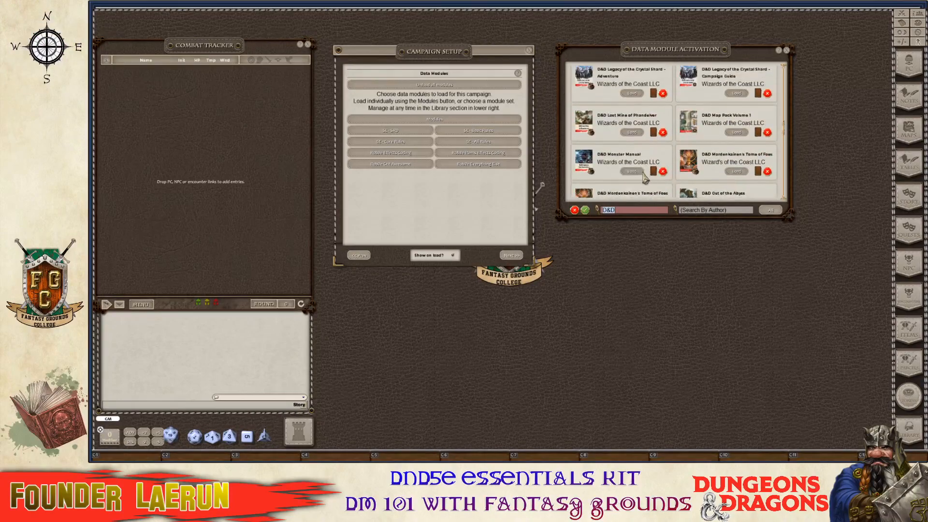
pyautogui.scroll(5, 645, 180)
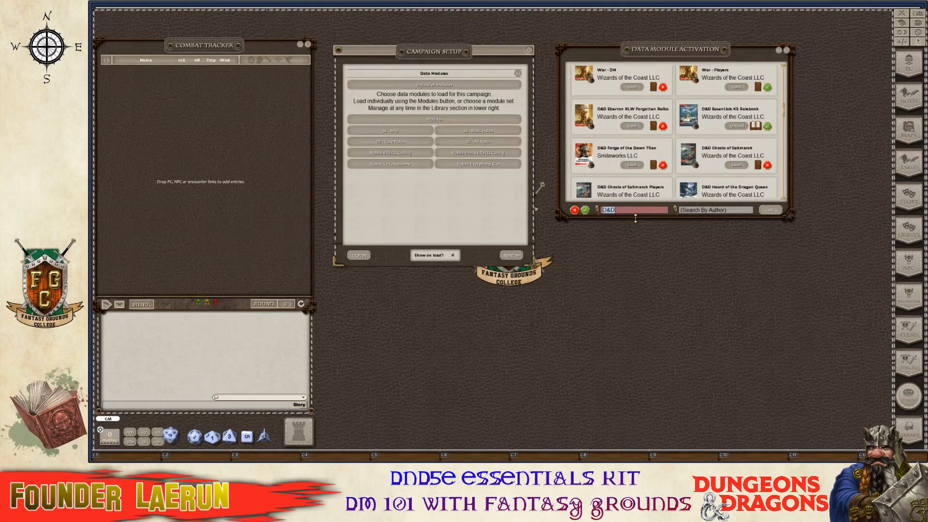
pyautogui.press('BackSpace')
pyautogui.scroll(-3, 743, 196)
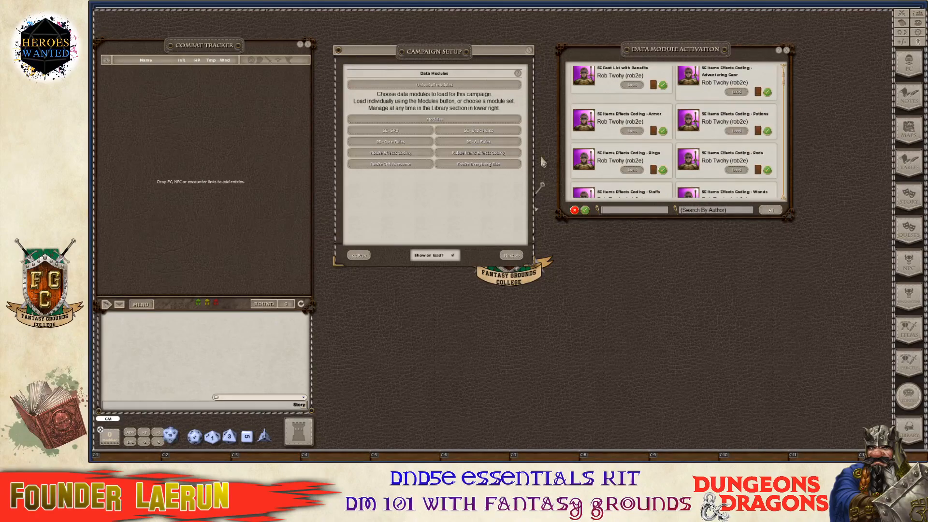
pyautogui.click(712, 215)
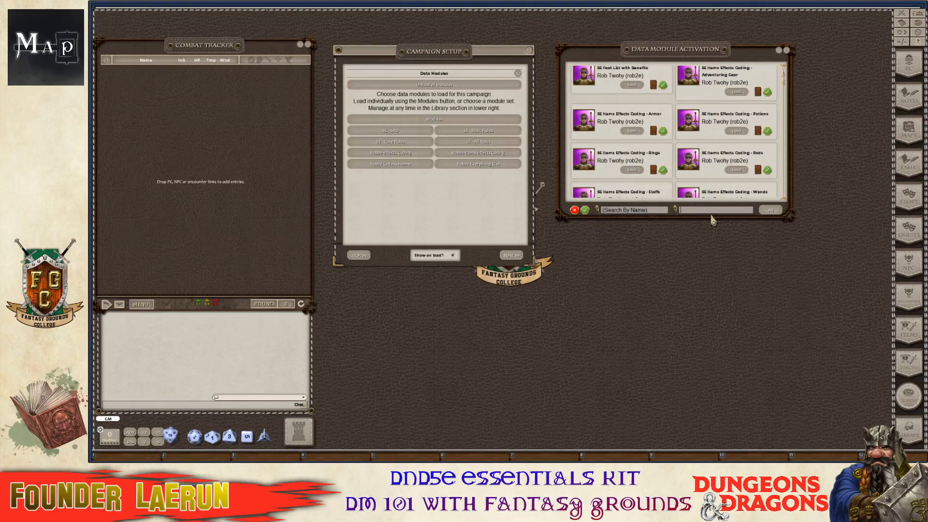
pyautogui.write('Wizard')
pyautogui.press('Return')
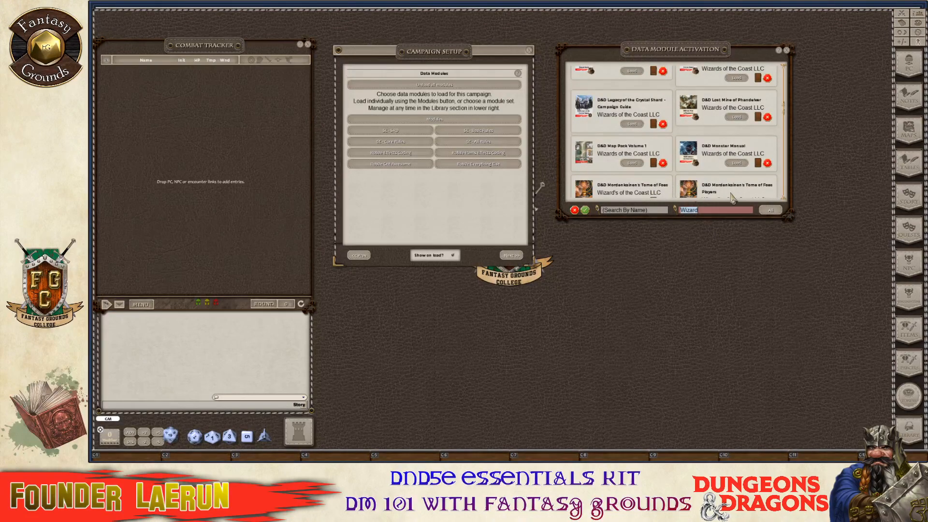
pyautogui.scroll(5, 664, 169)
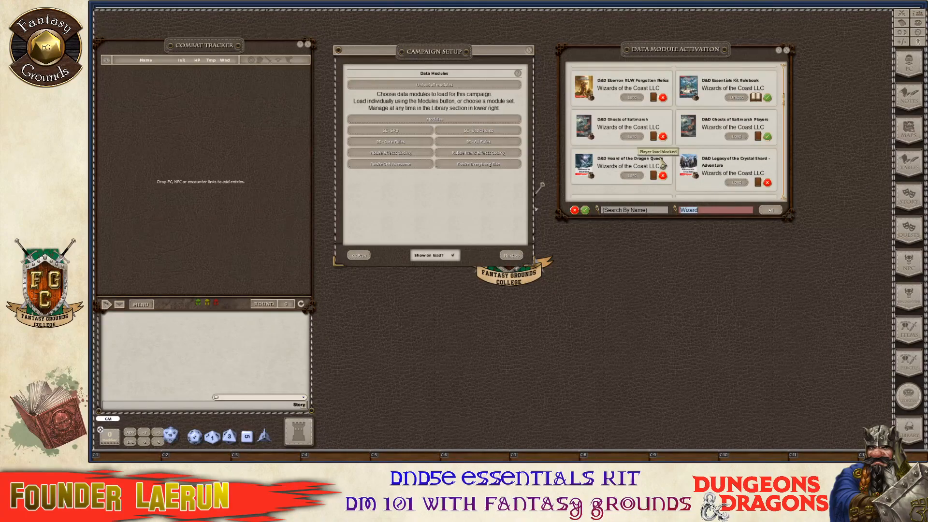
pyautogui.scroll(3, 662, 165)
pyautogui.scroll(2, 662, 164)
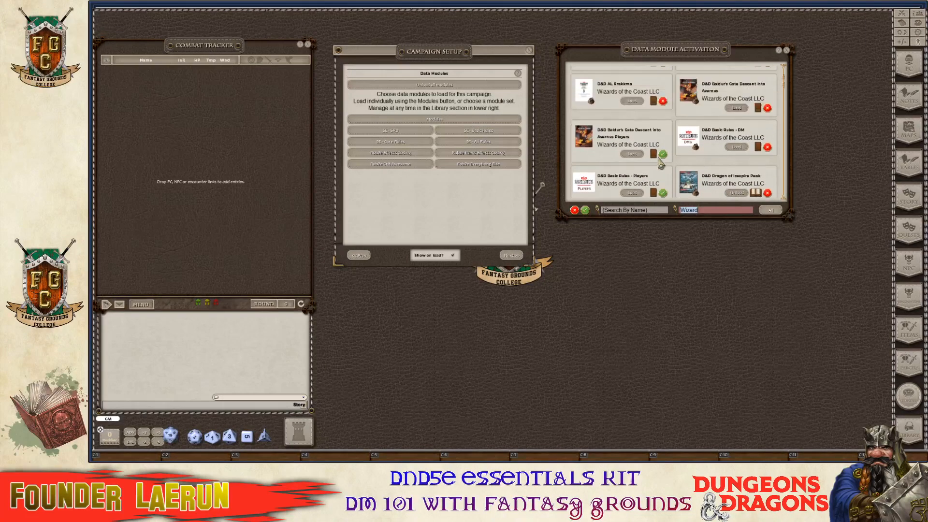
pyautogui.scroll(3, 661, 165)
pyautogui.scroll(1, 661, 162)
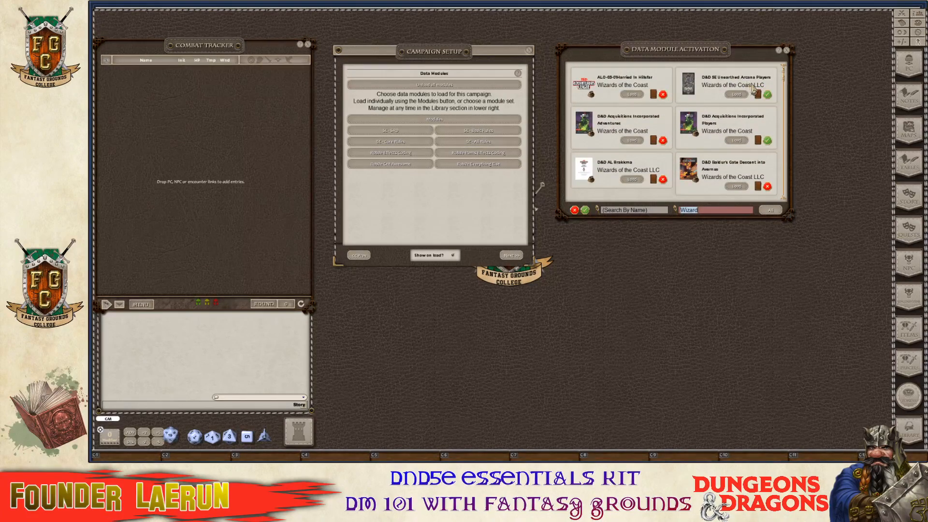
pyautogui.scroll(-2, 677, 107)
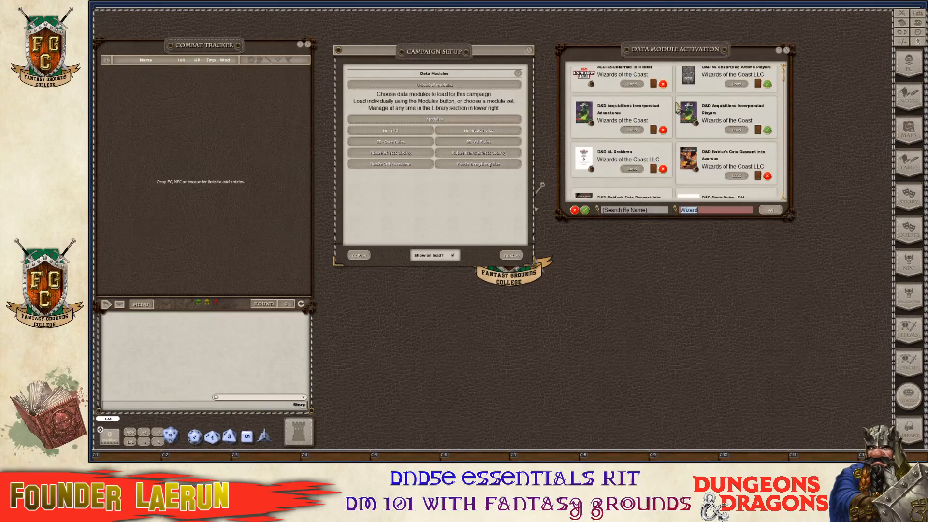
pyautogui.scroll(-2, 677, 107)
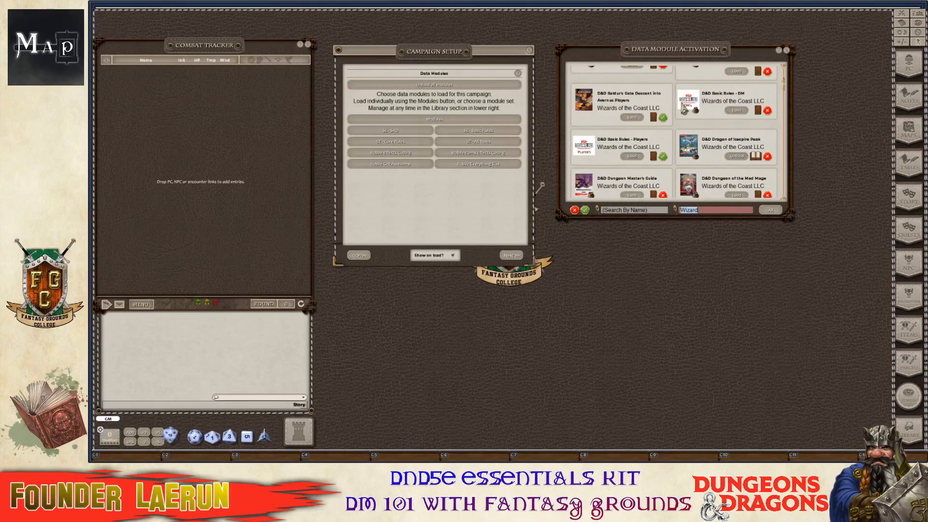
pyautogui.scroll(-4, 683, 108)
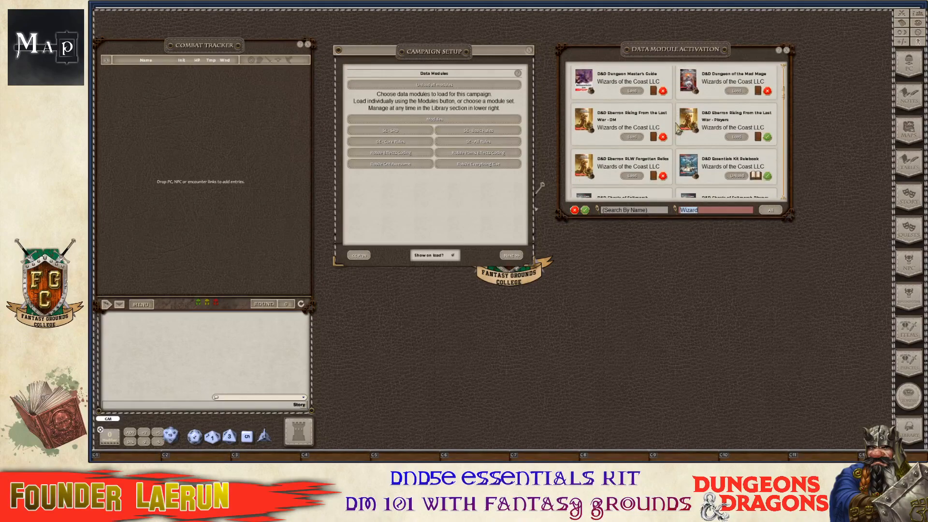
pyautogui.scroll(-2, 678, 128)
pyautogui.scroll(-1, 677, 128)
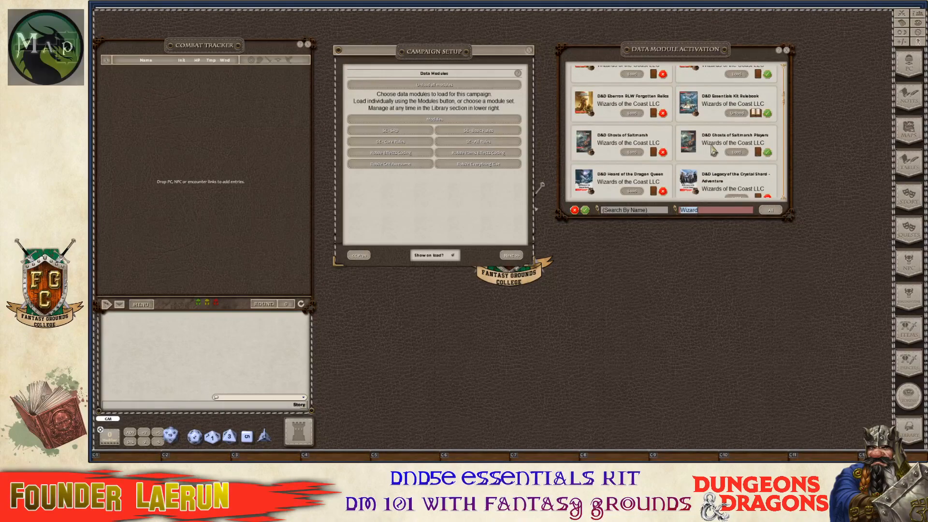
pyautogui.scroll(-7, 712, 150)
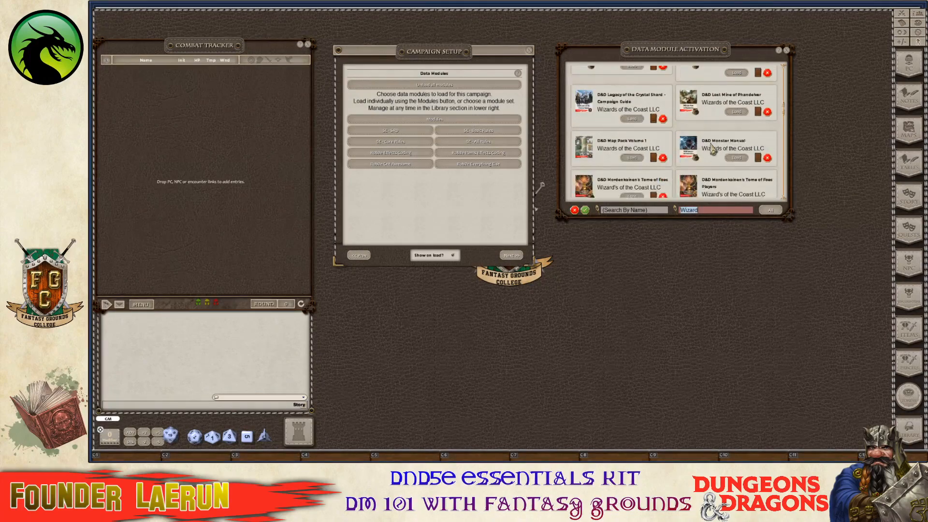
pyautogui.scroll(-1, 712, 150)
pyautogui.scroll(-6, 712, 149)
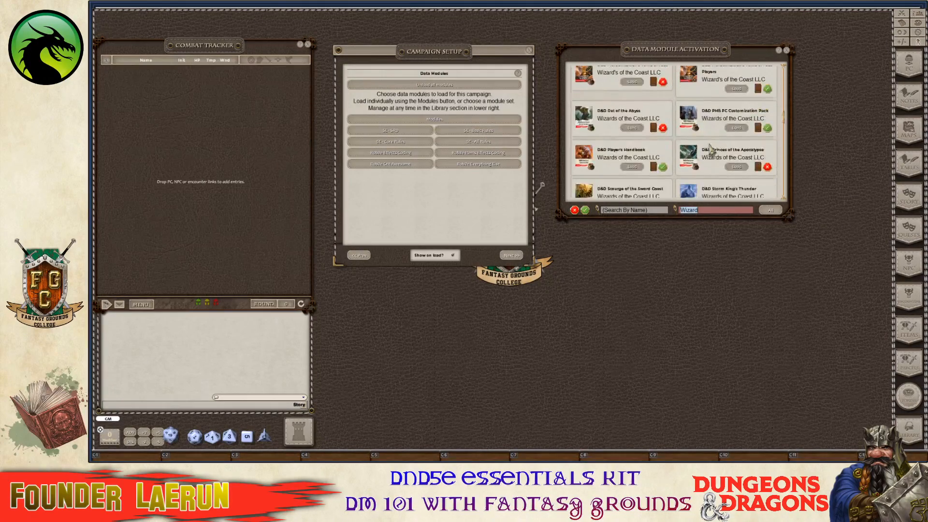
pyautogui.scroll(-4, 694, 148)
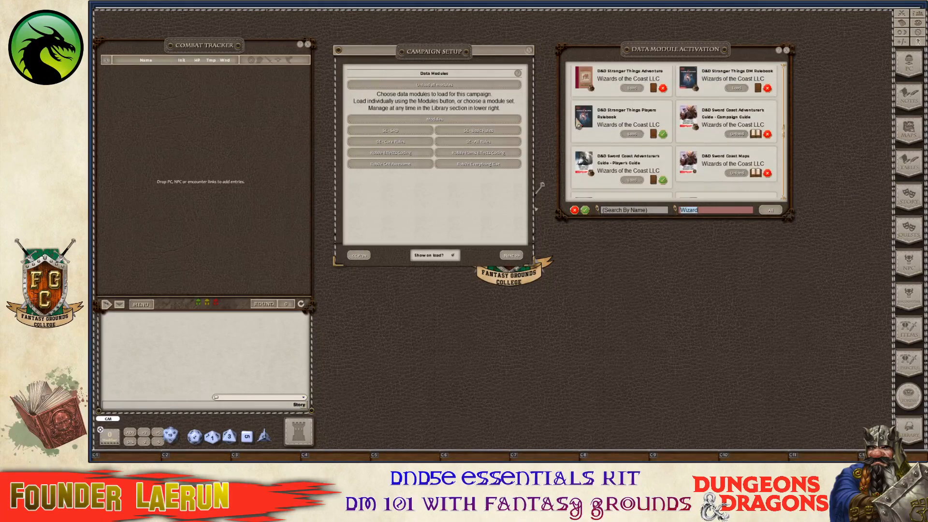
pyautogui.scroll(-4, 690, 137)
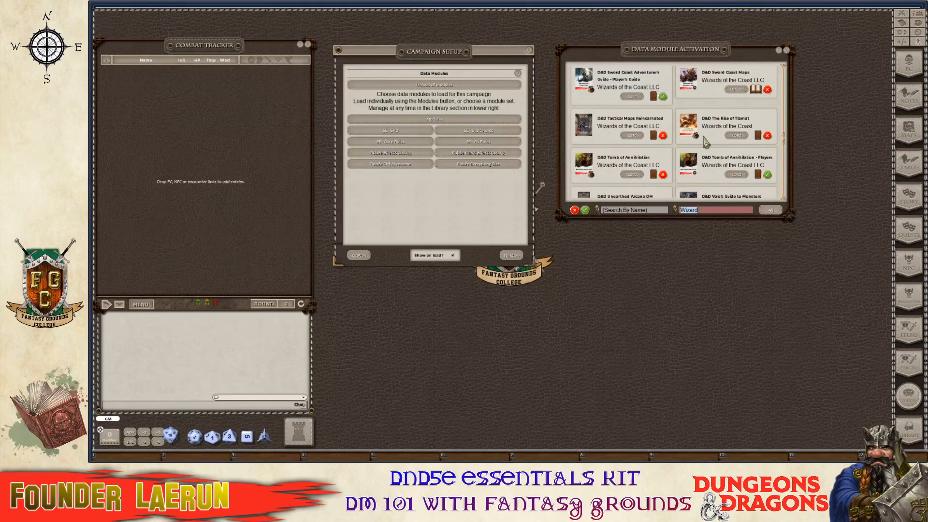
pyautogui.scroll(-3, 708, 143)
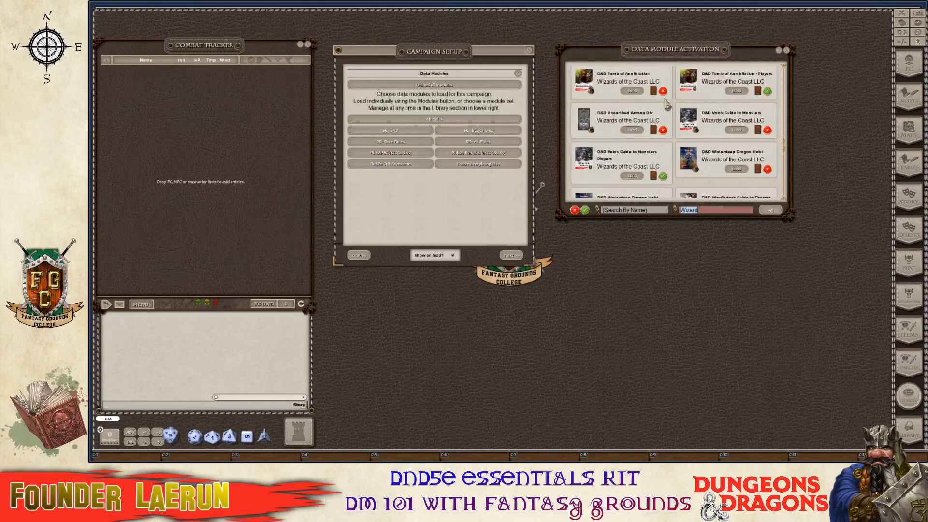
pyautogui.scroll(-2, 672, 127)
pyautogui.scroll(-2, 669, 124)
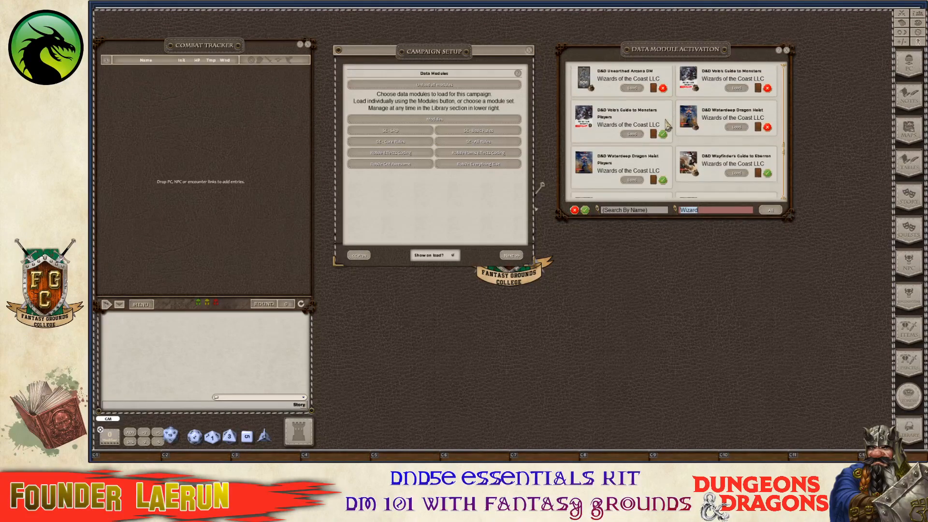
pyautogui.scroll(-4, 668, 125)
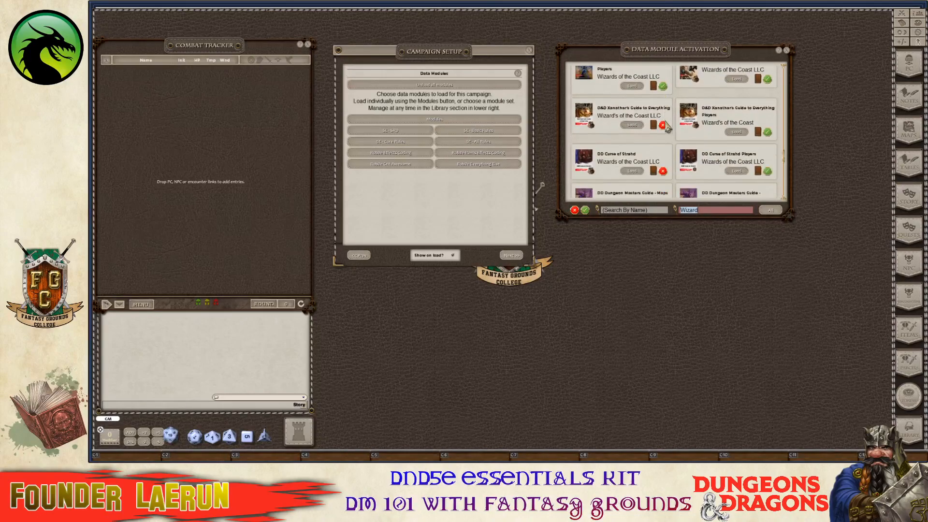
pyautogui.scroll(-8, 668, 126)
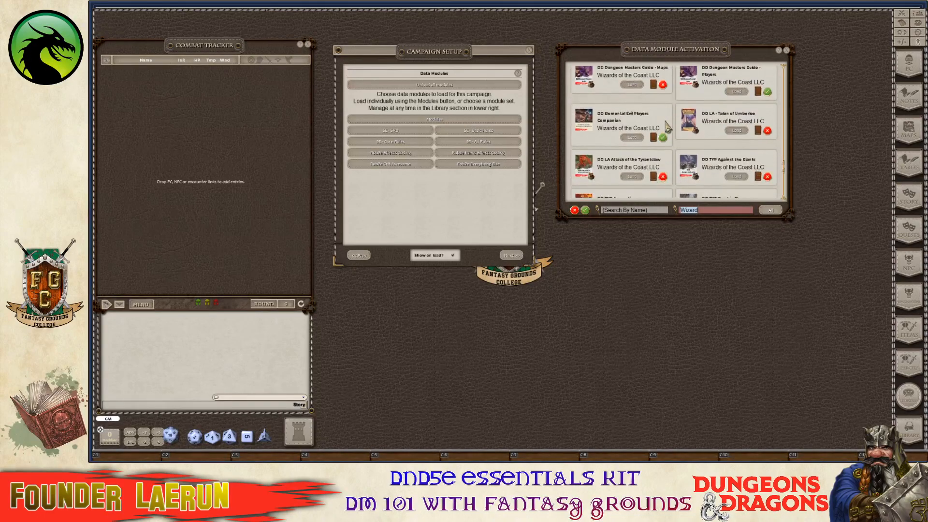
pyautogui.scroll(-8, 667, 125)
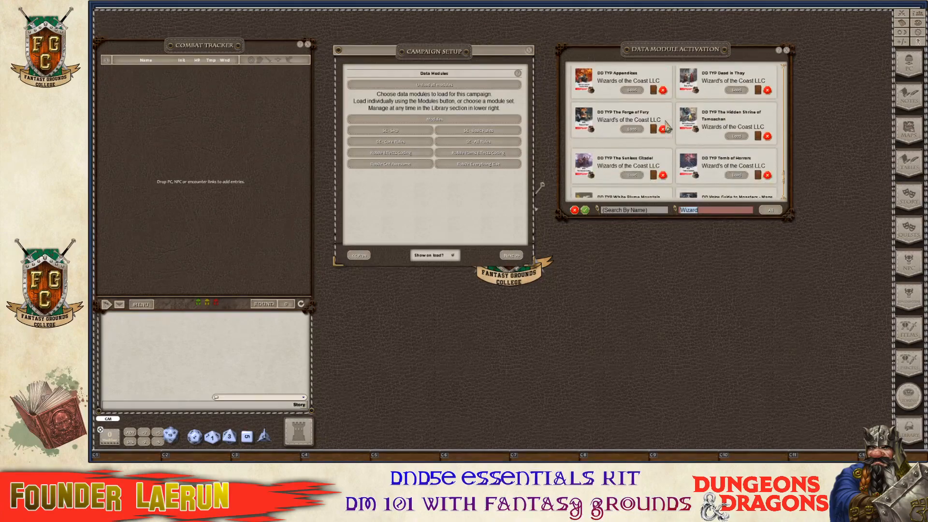
pyautogui.scroll(-3, 667, 124)
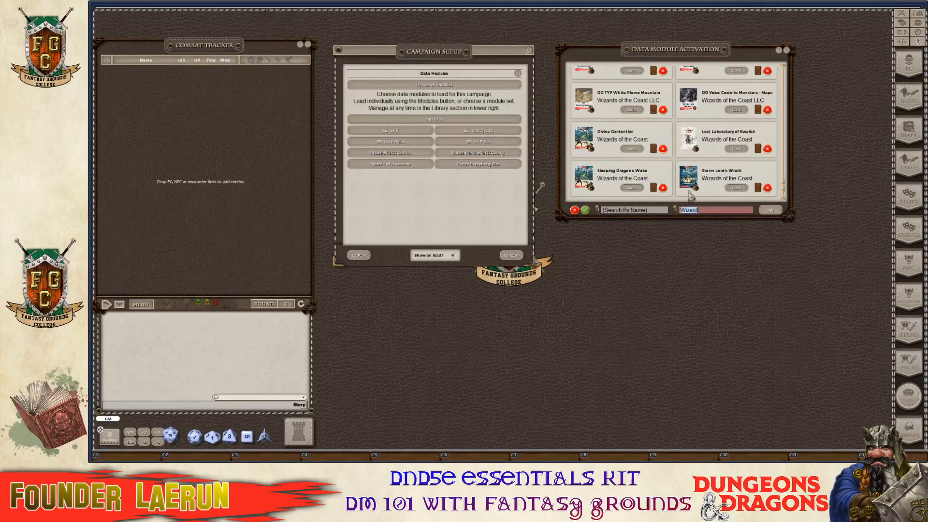
pyautogui.click(638, 150)
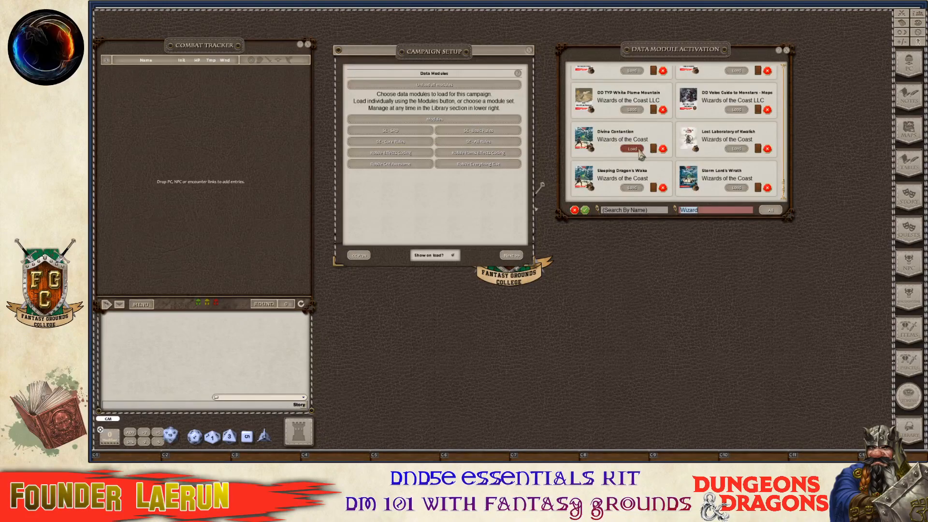
pyautogui.click(637, 188)
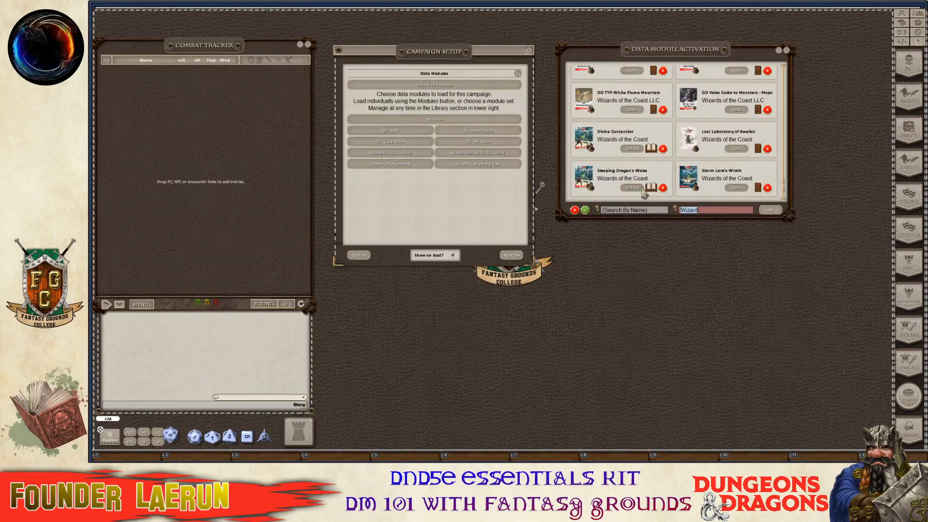
pyautogui.click(739, 188)
pyautogui.scroll(-1, 708, 186)
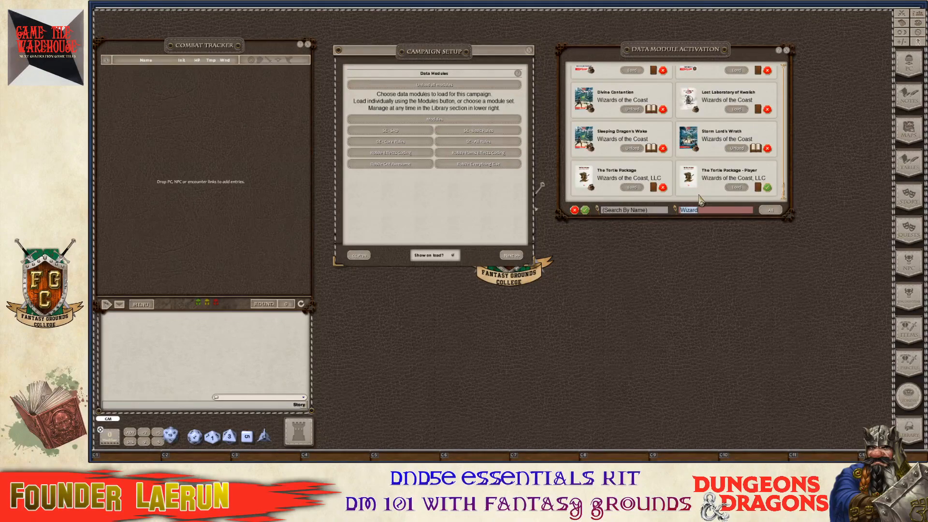
pyautogui.scroll(-5, 725, 147)
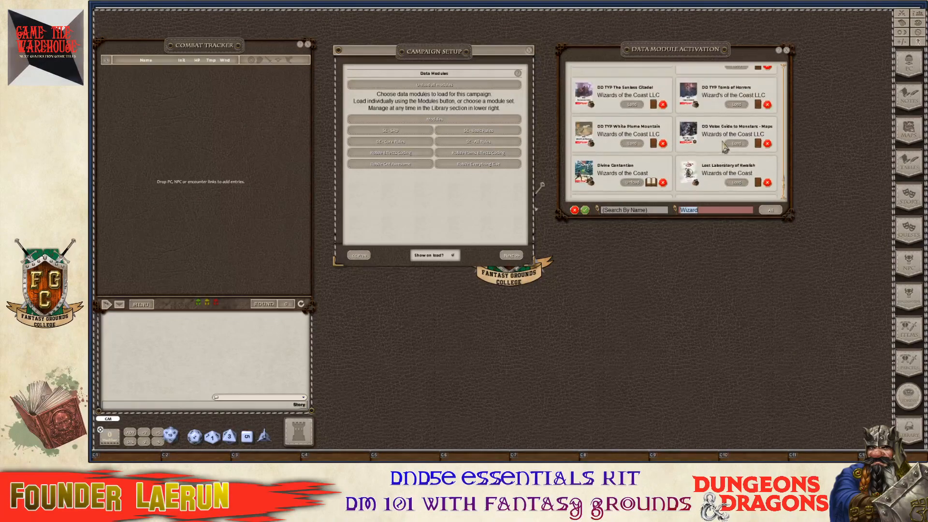
pyautogui.scroll(5, 725, 147)
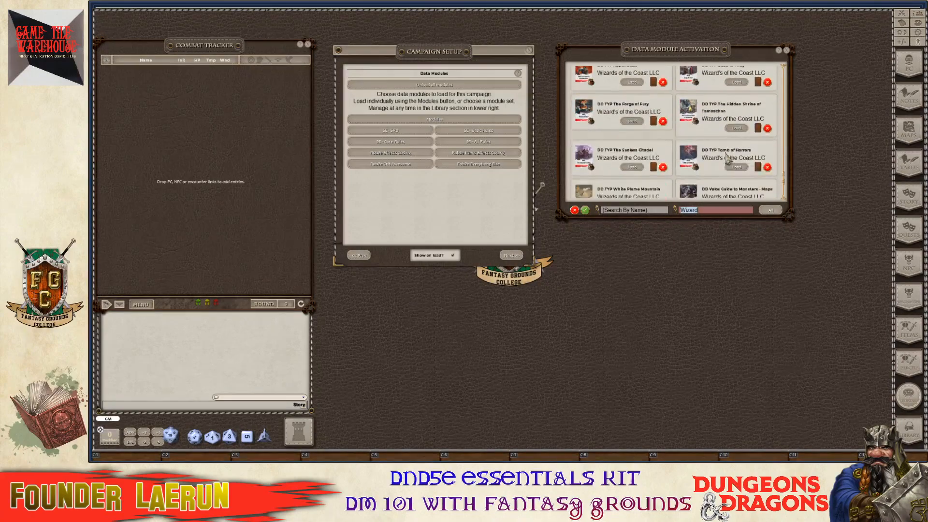
pyautogui.scroll(-2, 727, 157)
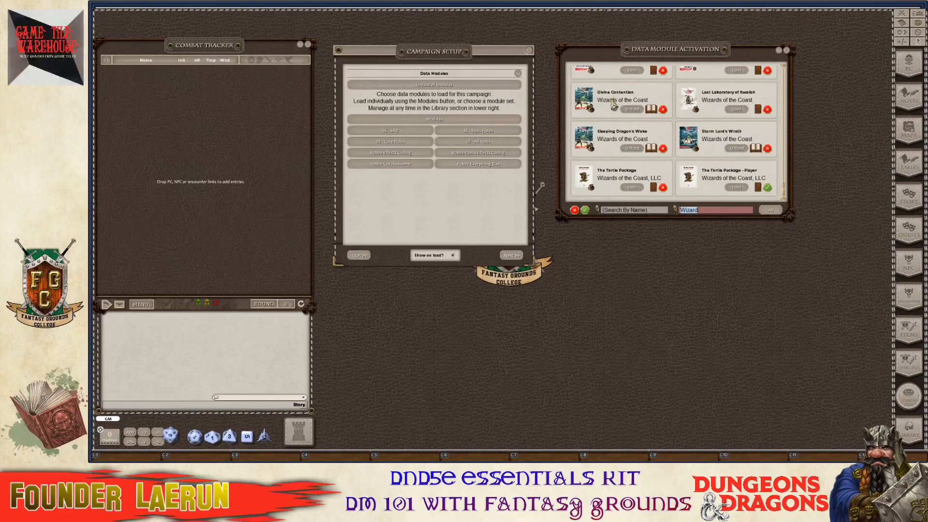
pyautogui.scroll(2, 652, 141)
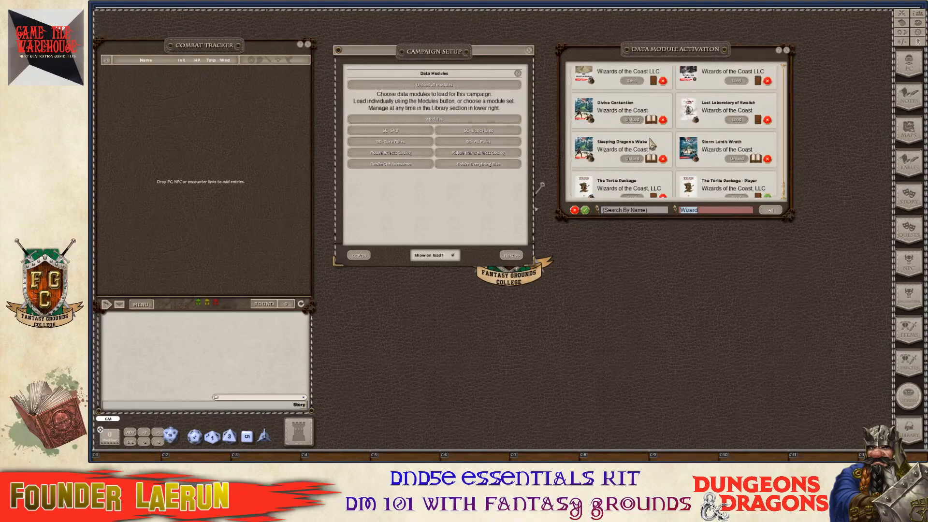
pyautogui.scroll(-1, 648, 137)
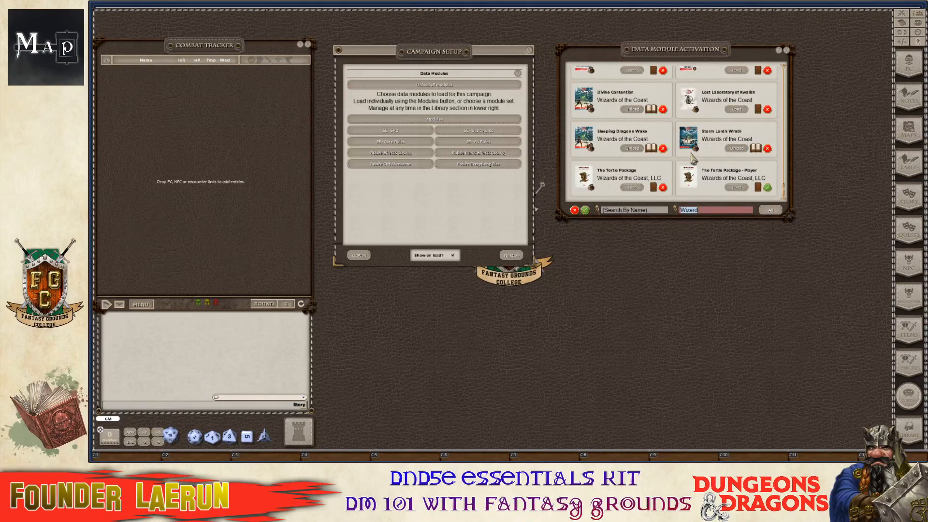
pyautogui.scroll(-10, 652, 137)
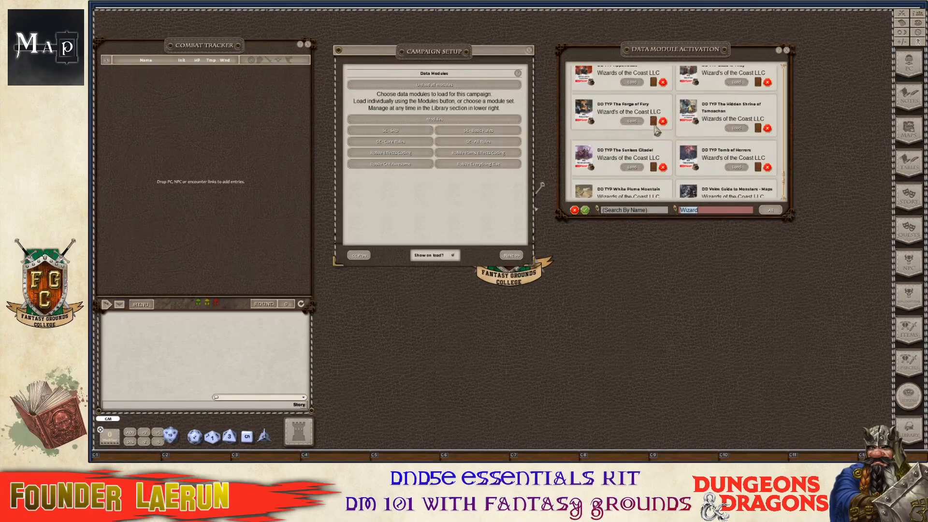
pyautogui.scroll(5, 657, 133)
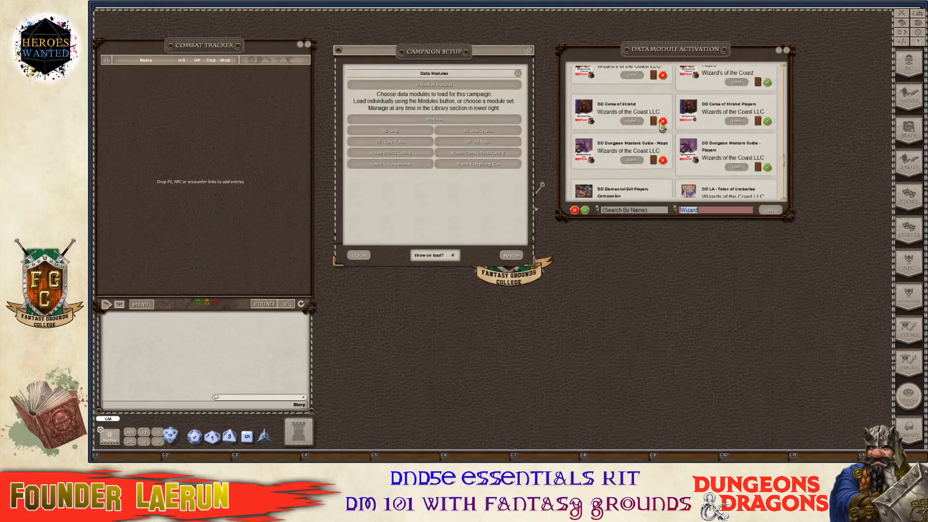
pyautogui.scroll(5, 666, 137)
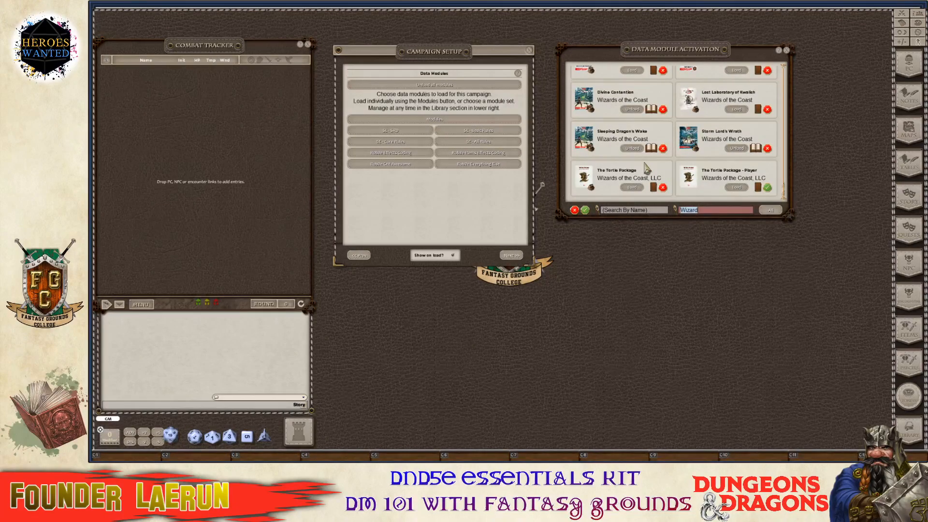
pyautogui.scroll(5, 643, 165)
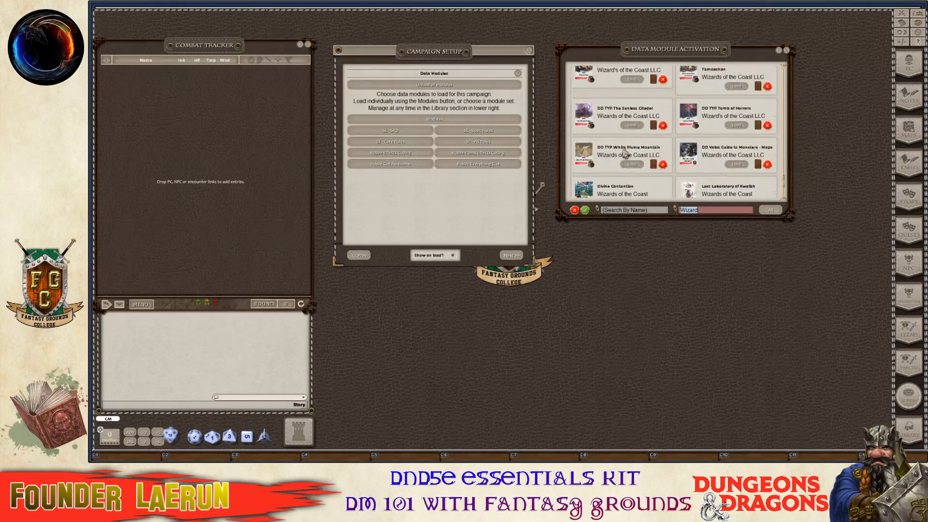
pyautogui.scroll(8, 627, 150)
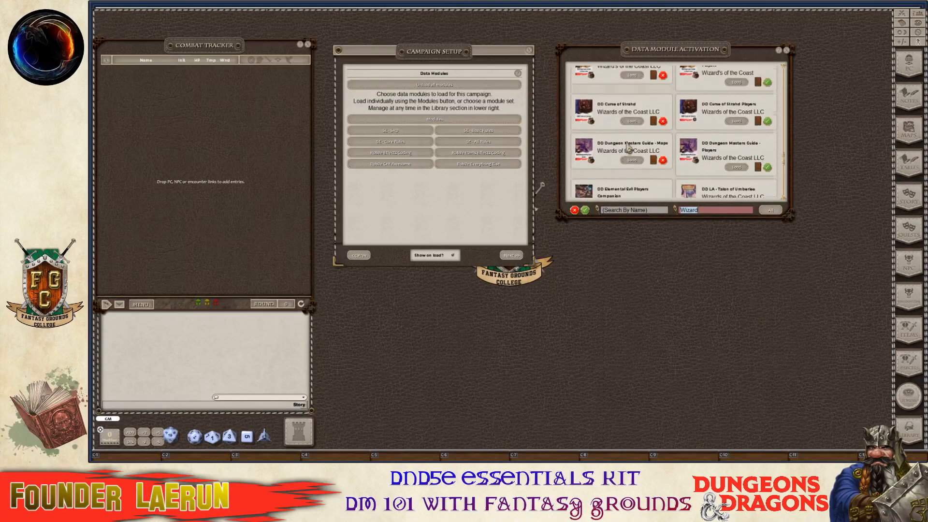
pyautogui.scroll(8, 630, 143)
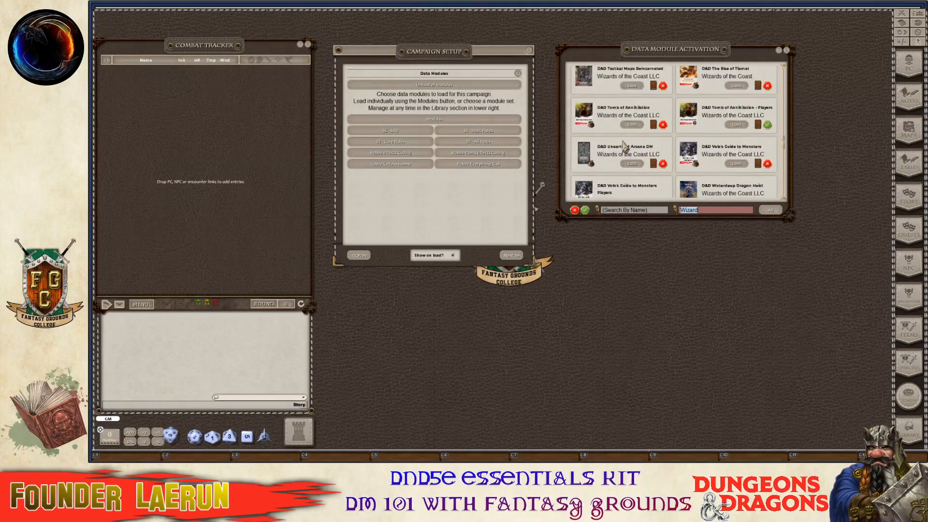
pyautogui.scroll(2, 626, 148)
pyautogui.scroll(-3, 627, 159)
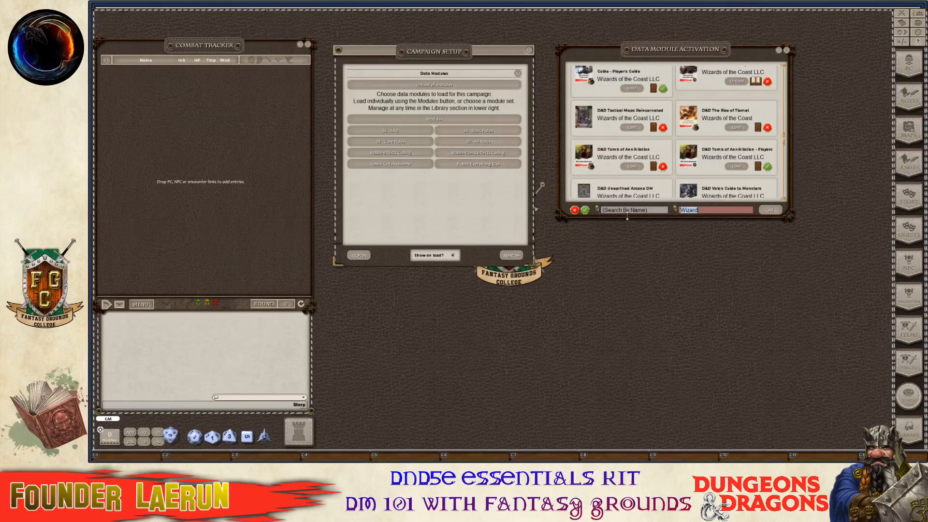
pyautogui.click(627, 211)
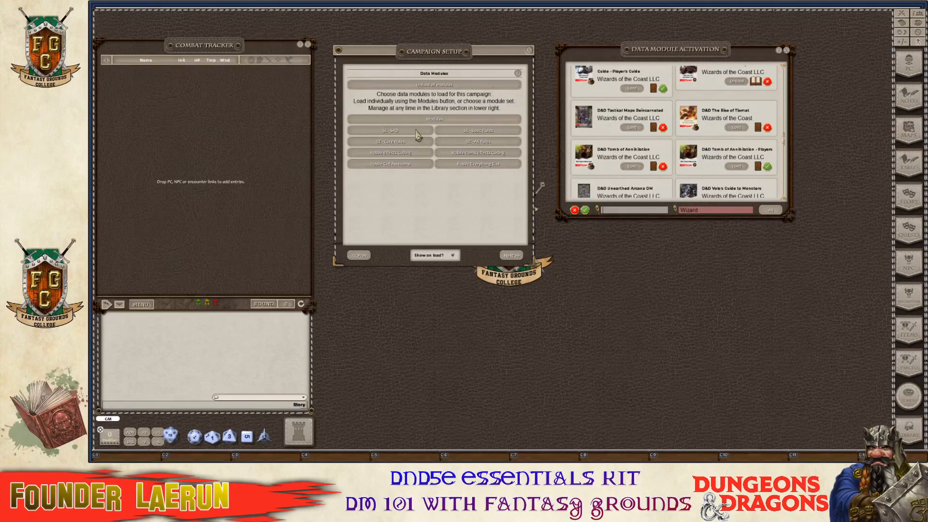
# Load the 5E - SRD set (Bestiary, Data, Magic Items) and review the module list.
pyautogui.click(416, 131)
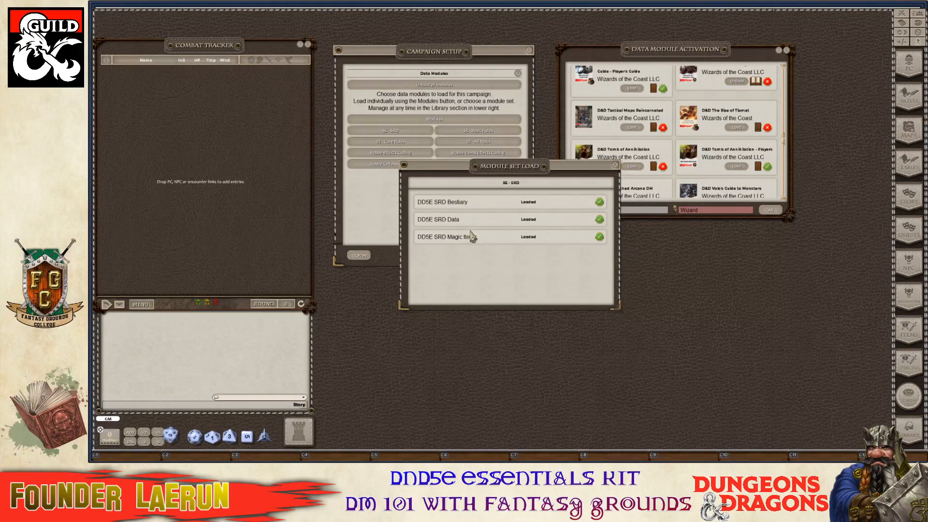
pyautogui.click(616, 167)
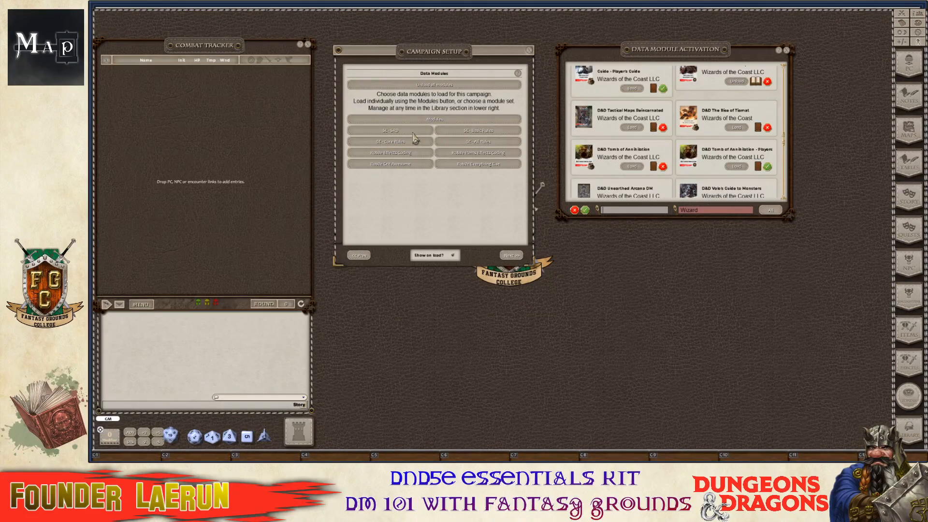
pyautogui.scroll(-3, 609, 150)
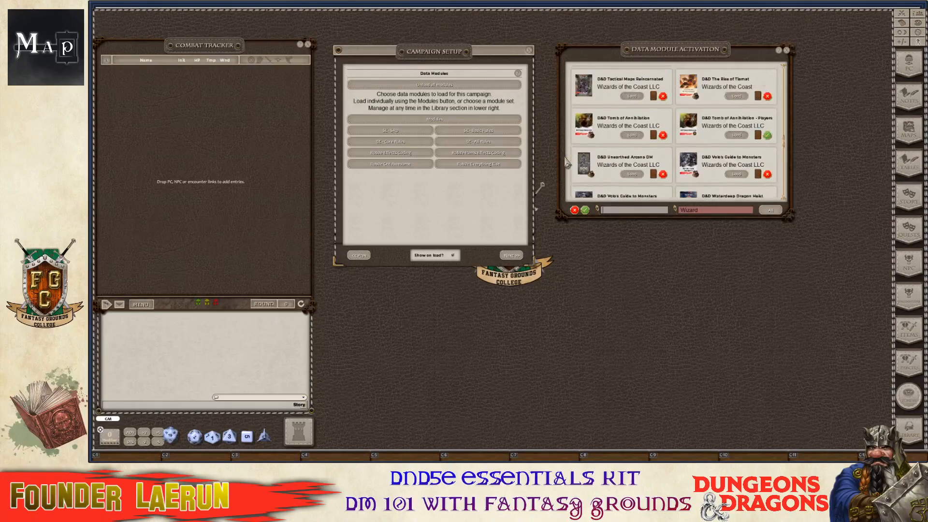
pyautogui.scroll(2, 569, 164)
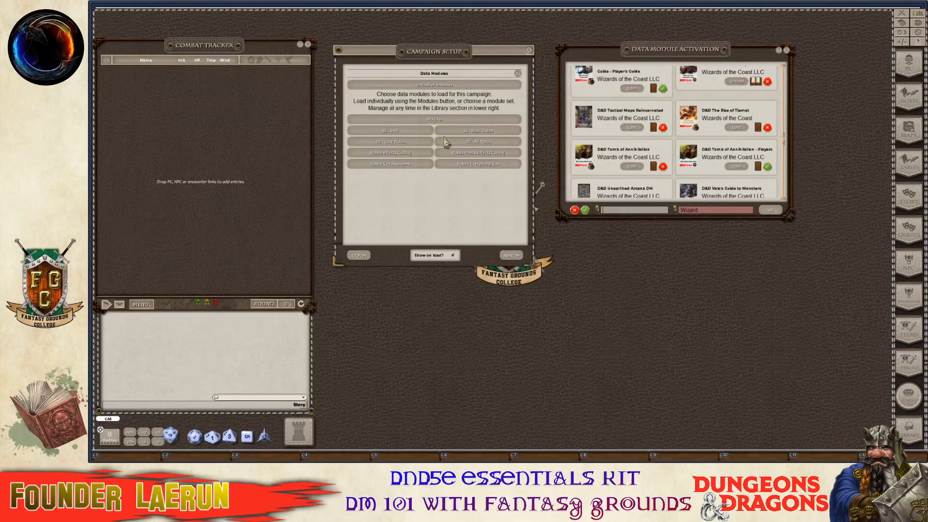
pyautogui.scroll(-5, 673, 157)
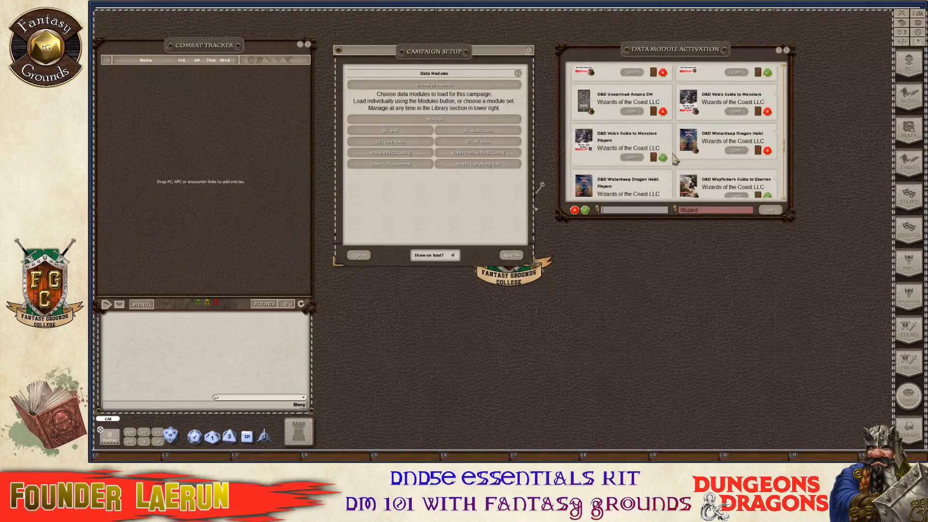
pyautogui.scroll(-5, 673, 157)
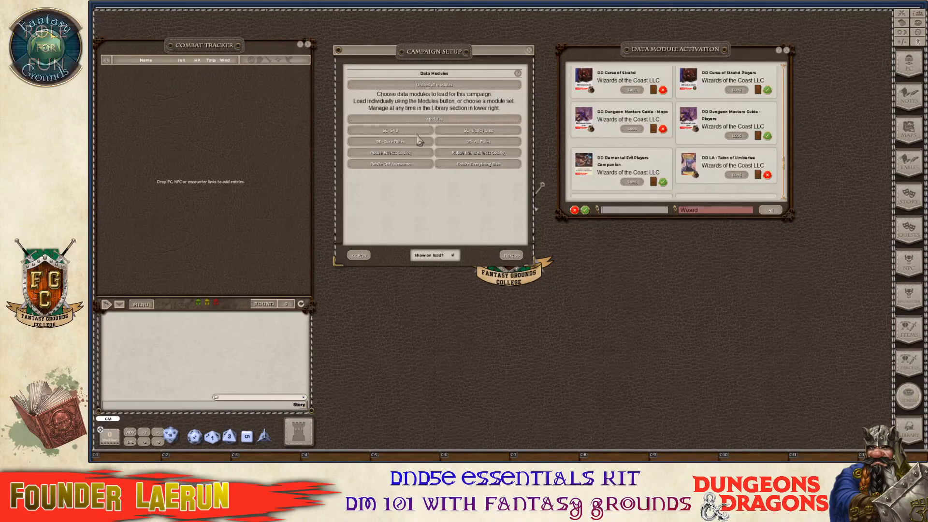
pyautogui.scroll(-1, 682, 166)
pyautogui.scroll(-6, 682, 167)
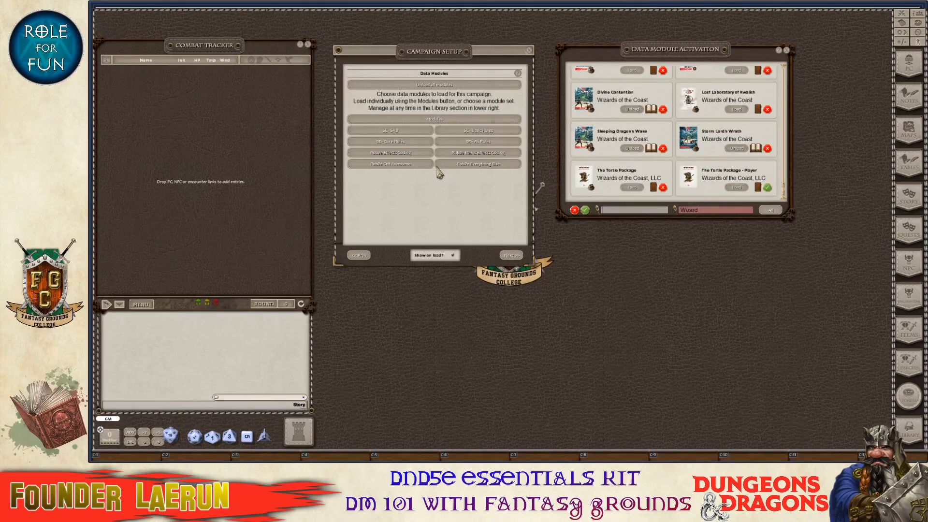
# Move to Token Modules and load the Free Tokens and Free Letter Tokens sets.
pyautogui.click(510, 256)
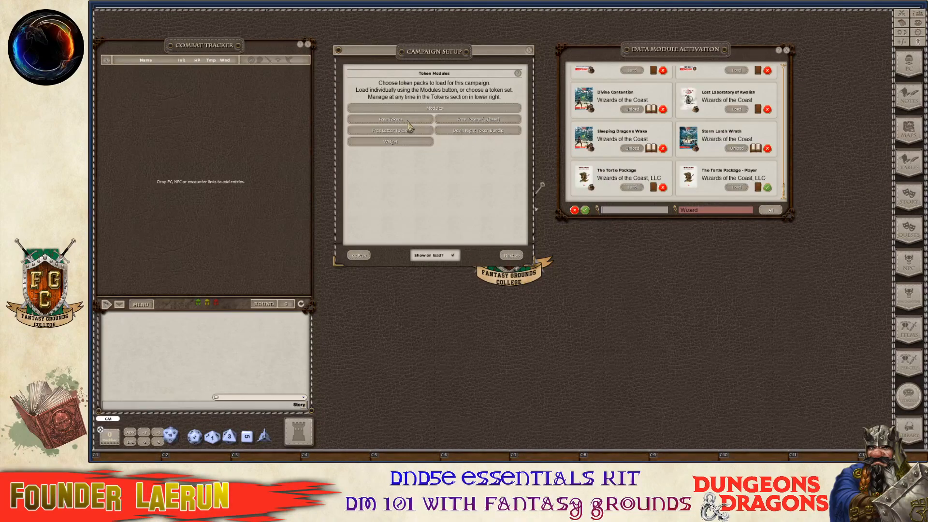
pyautogui.click(407, 121)
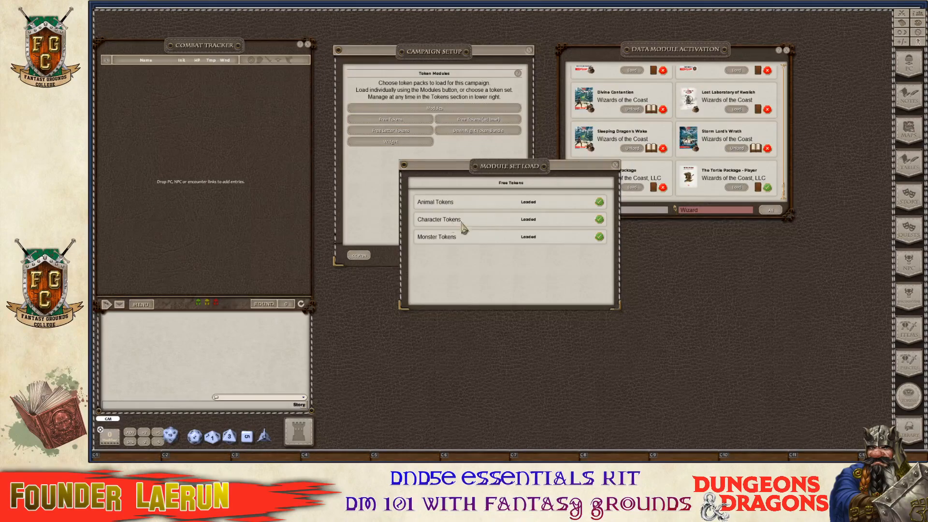
pyautogui.click(615, 164)
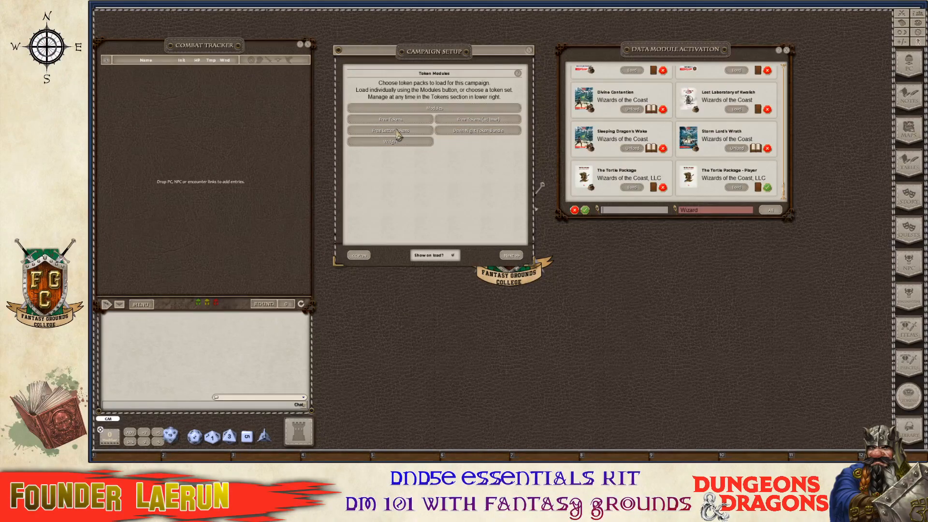
pyautogui.click(398, 131)
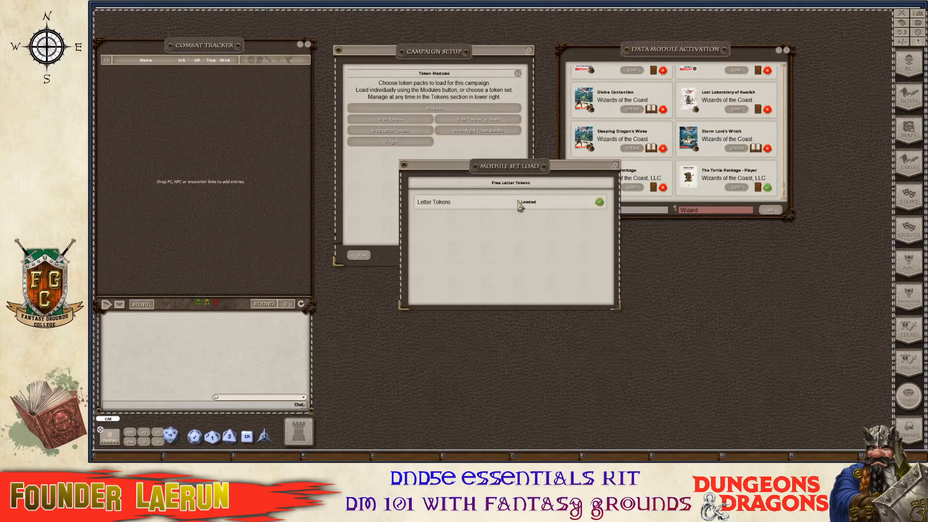
pyautogui.click(616, 165)
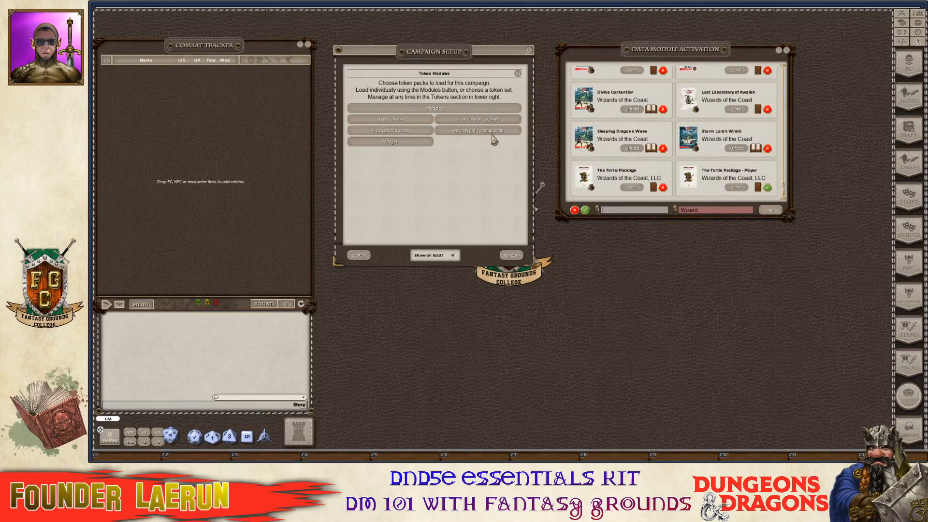
# Open campaign Options, then tidy the tabletop, closing Campaign Setup and Module Activation.
pyautogui.click(522, 259)
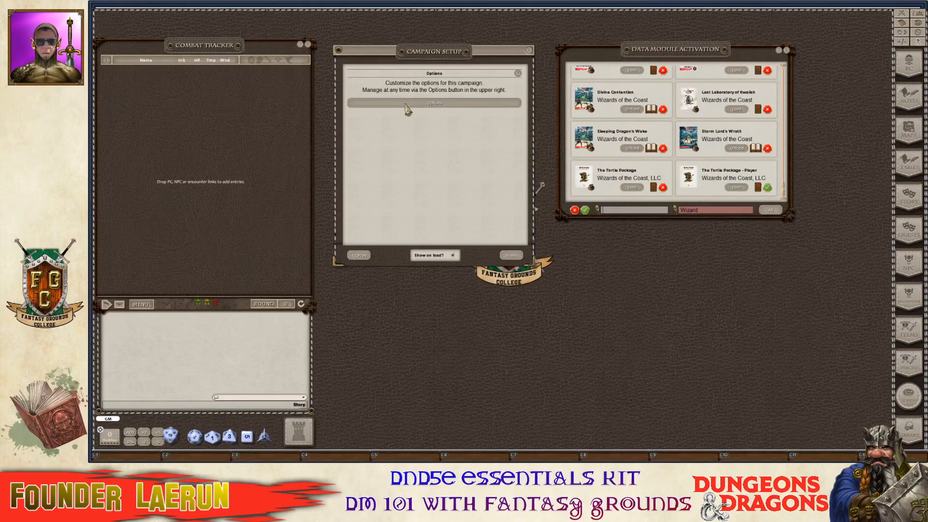
pyautogui.click(440, 108)
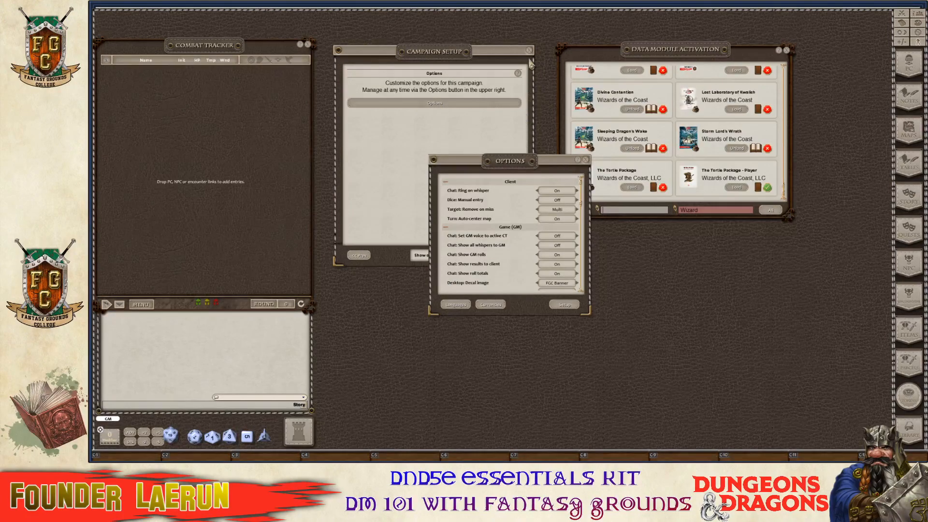
pyautogui.click(529, 50)
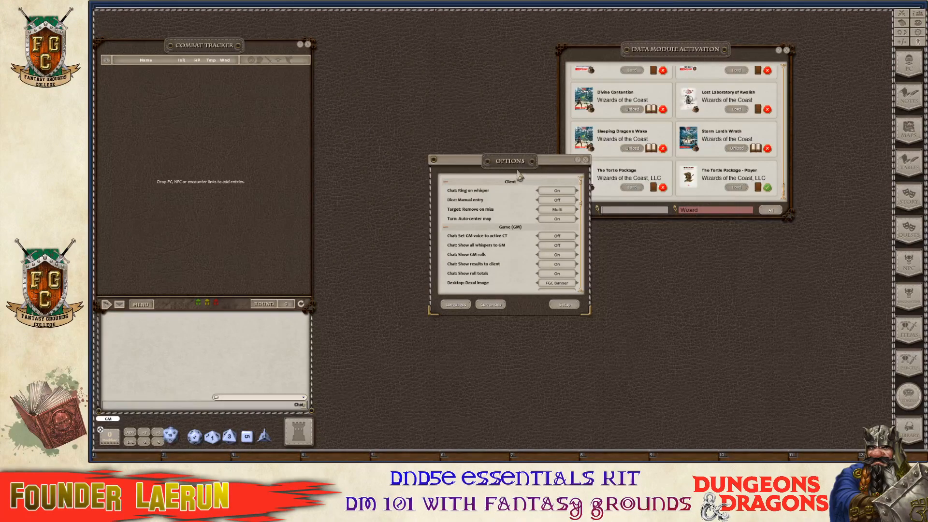
pyautogui.moveTo(518, 171); pyautogui.dragTo(832, 36)
pyautogui.moveTo(699, 54); pyautogui.dragTo(525, 72)
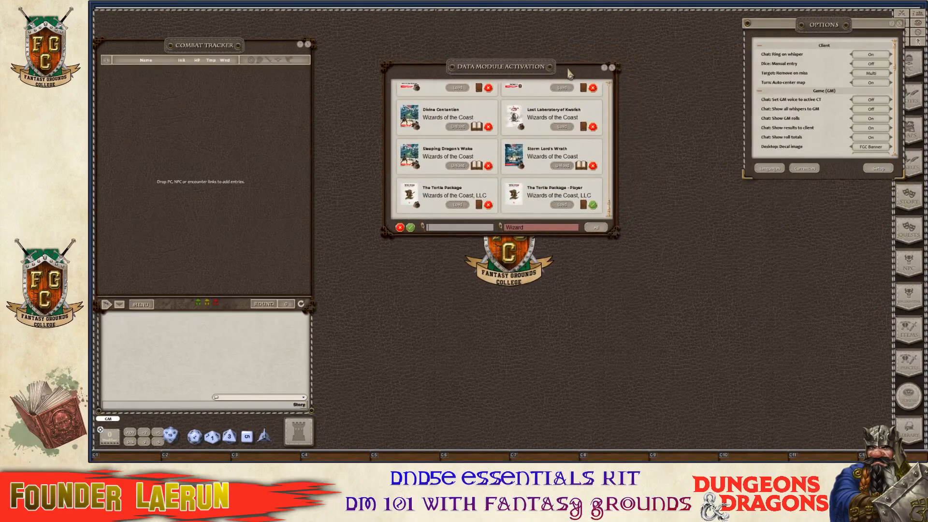
pyautogui.click(612, 68)
pyautogui.moveTo(824, 24); pyautogui.dragTo(745, 32)
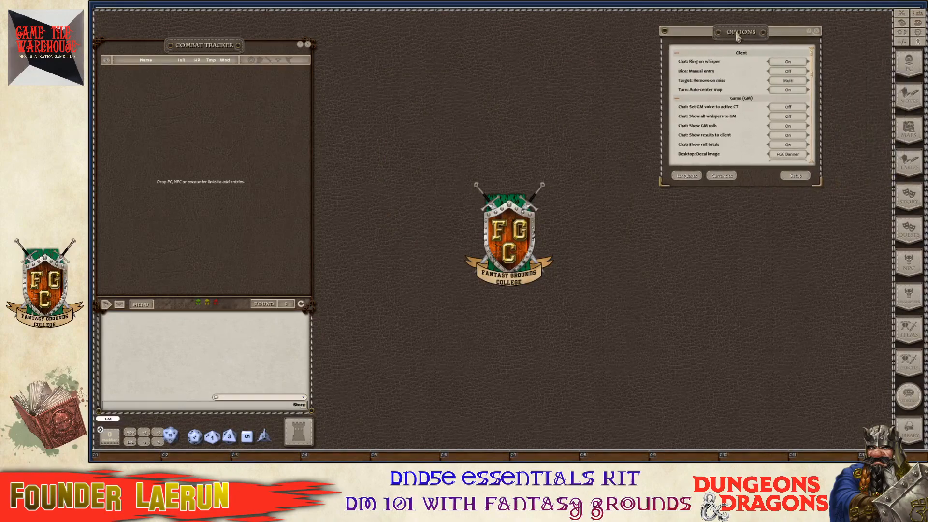
# Reopen Campaign Setup, untick Show on load?, and finish the wizard.
pyautogui.click(799, 176)
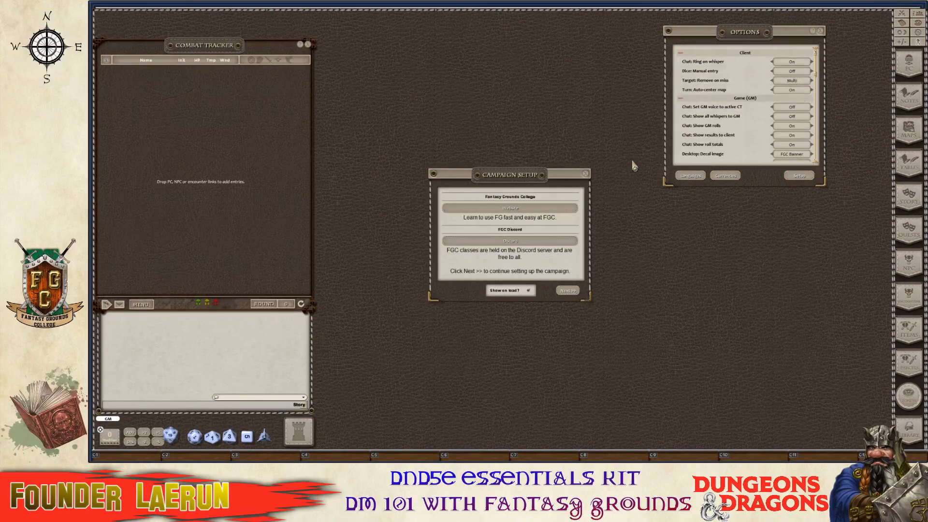
pyautogui.moveTo(506, 173); pyautogui.dragTo(494, 53)
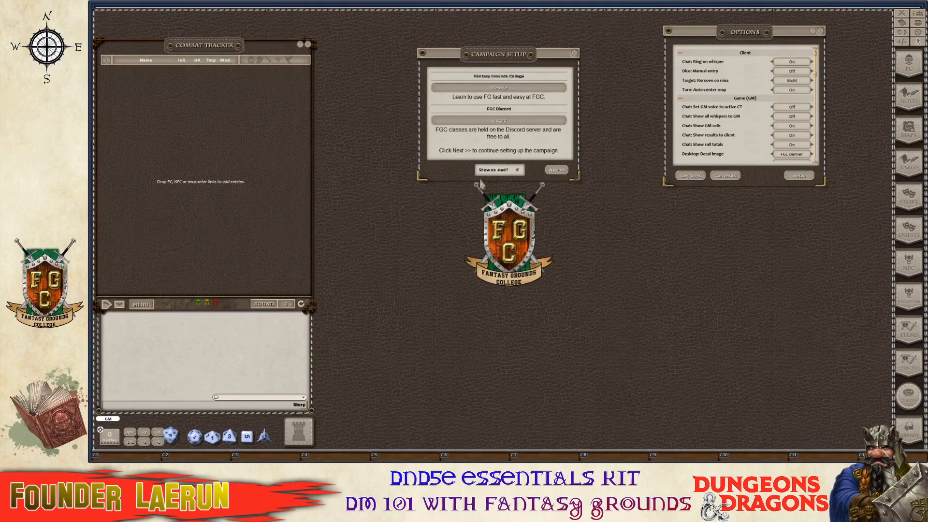
pyautogui.click(517, 170)
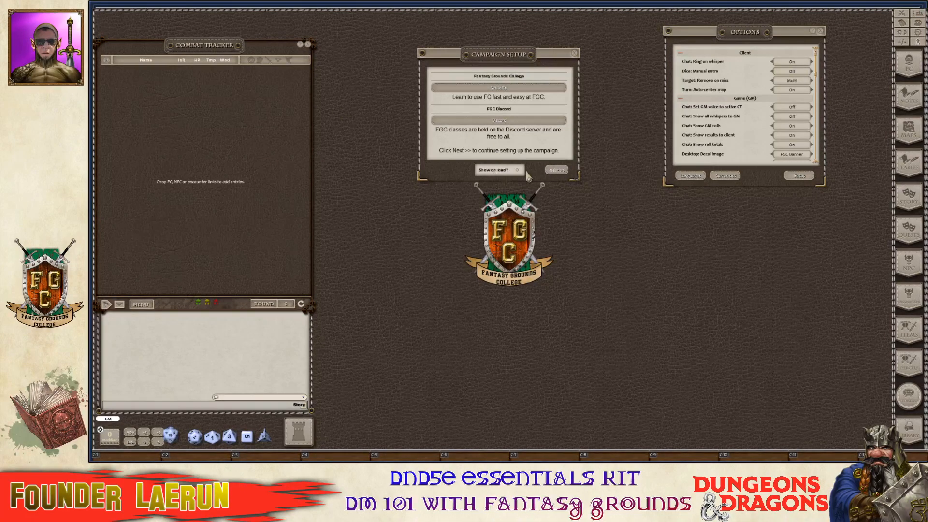
pyautogui.click(558, 172)
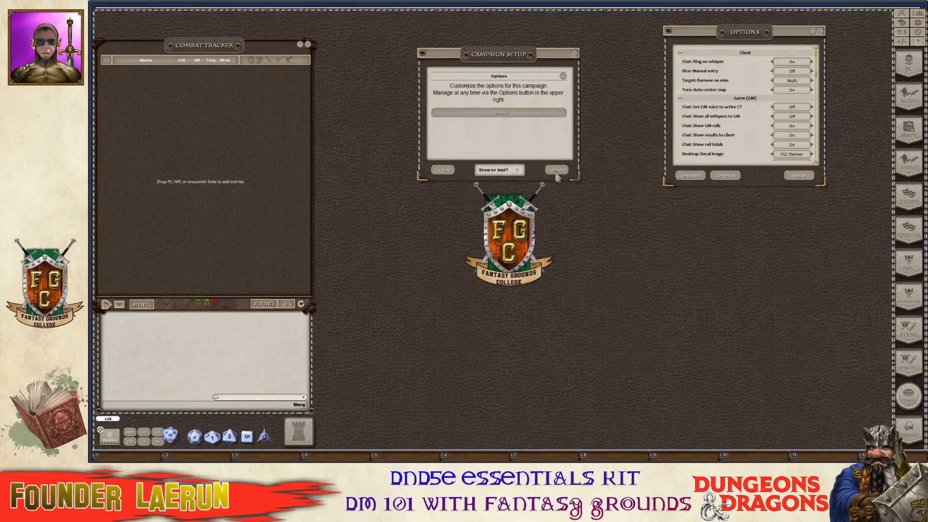
pyautogui.click(558, 171)
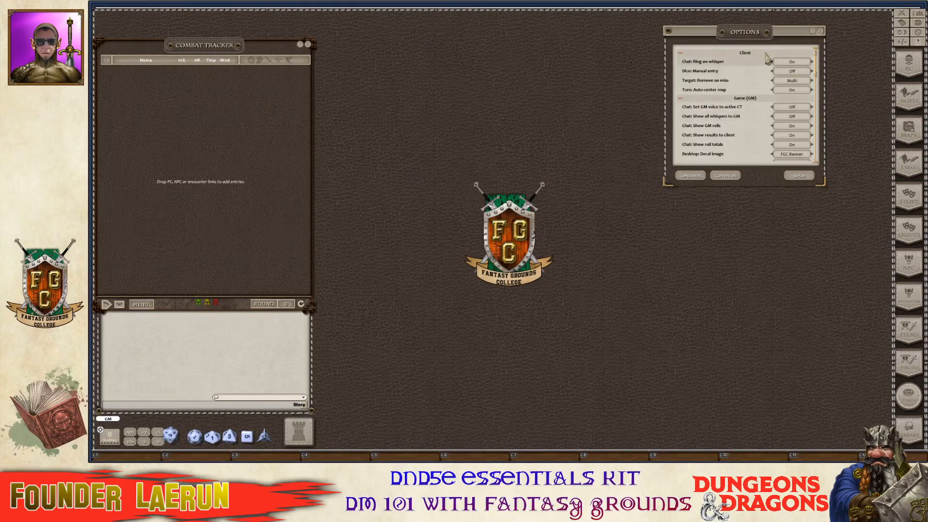
# Scroll Options down to the House Rules (GM) section, then close the Options window.
pyautogui.scroll(-3, 742, 112)
pyautogui.scroll(-2, 742, 112)
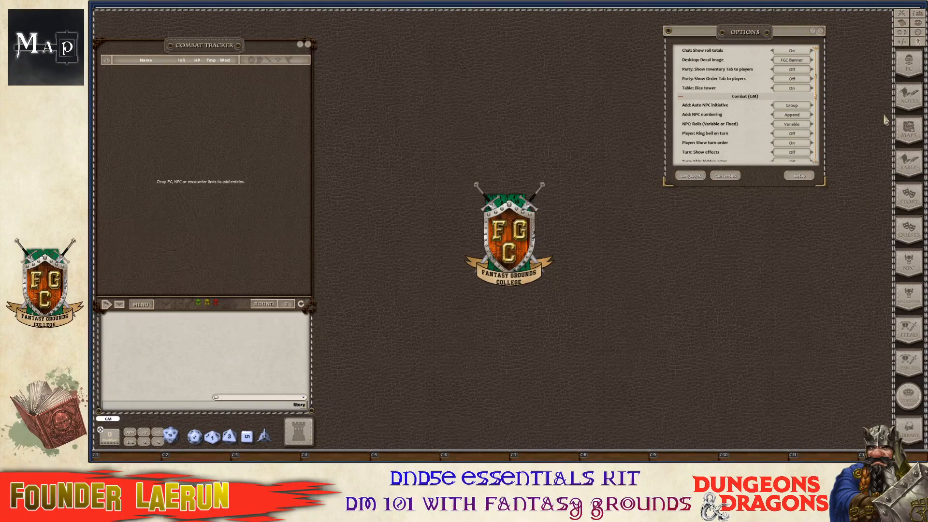
pyautogui.scroll(-5, 739, 109)
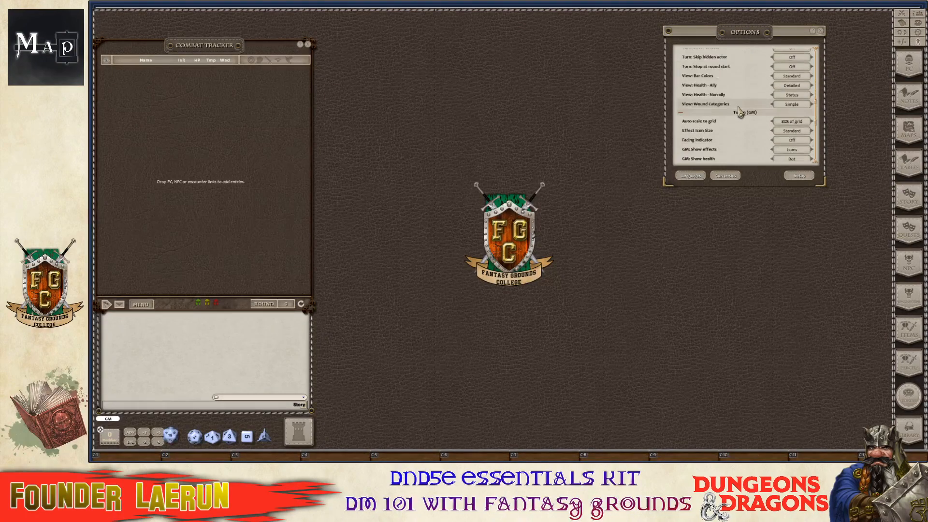
pyautogui.scroll(-4, 740, 112)
pyautogui.scroll(-2, 742, 131)
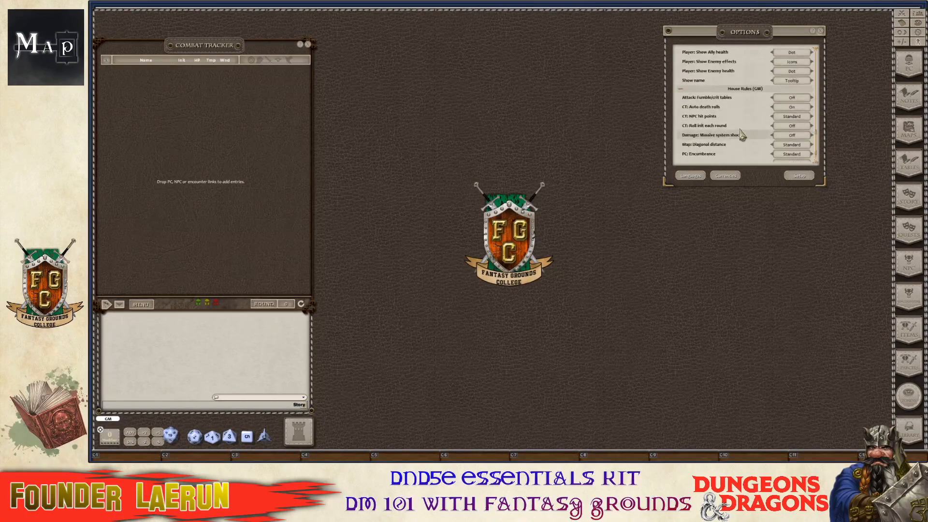
pyautogui.scroll(-2, 742, 136)
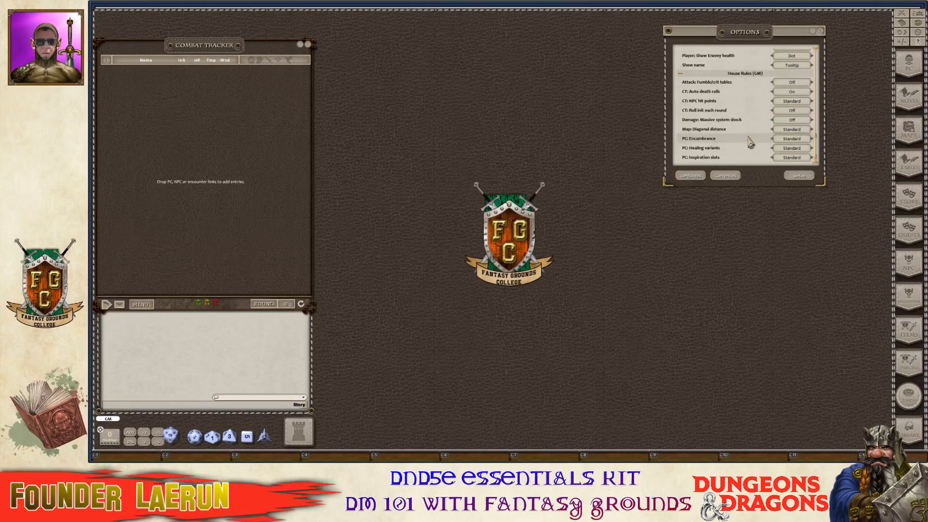
pyautogui.click(821, 30)
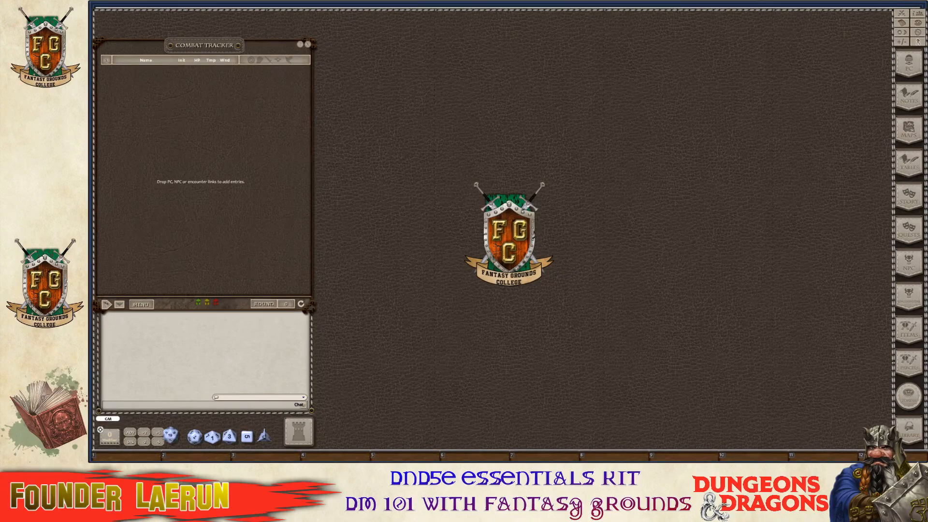
# Open the Library, move it to the upper right, and enlarge it to list more modules.
pyautogui.press('ctrl')
pyautogui.click(909, 432)
pyautogui.moveTo(509, 150); pyautogui.dragTo(746, 55)
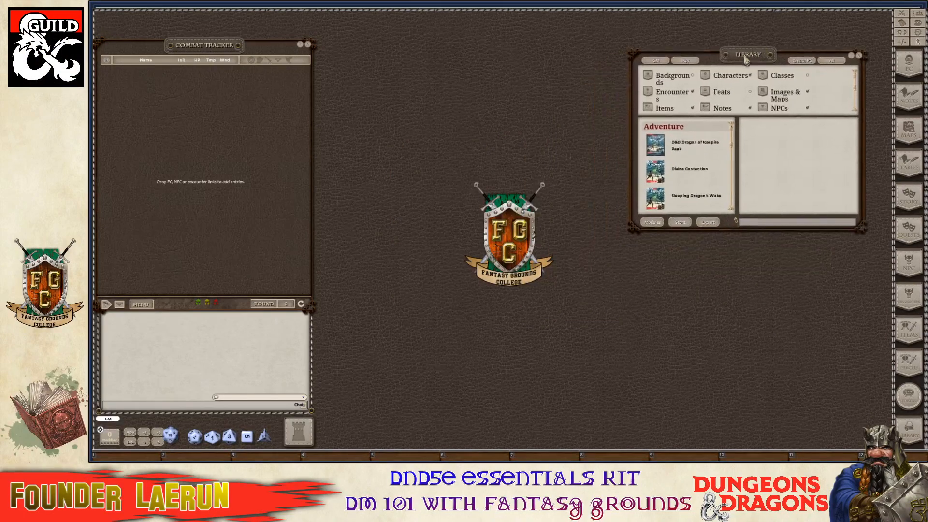
pyautogui.scroll(-1, 663, 163)
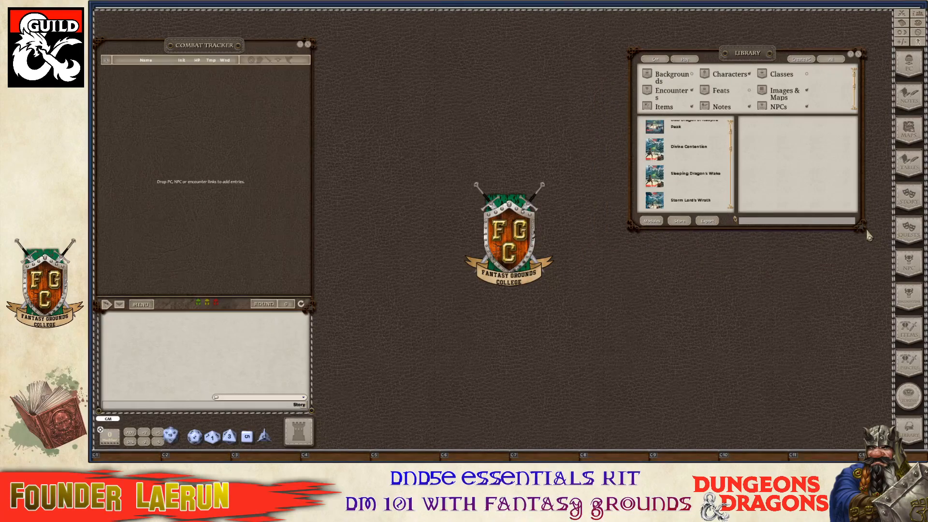
pyautogui.press('ctrl')
pyautogui.moveTo(859, 227); pyautogui.dragTo(866, 434)
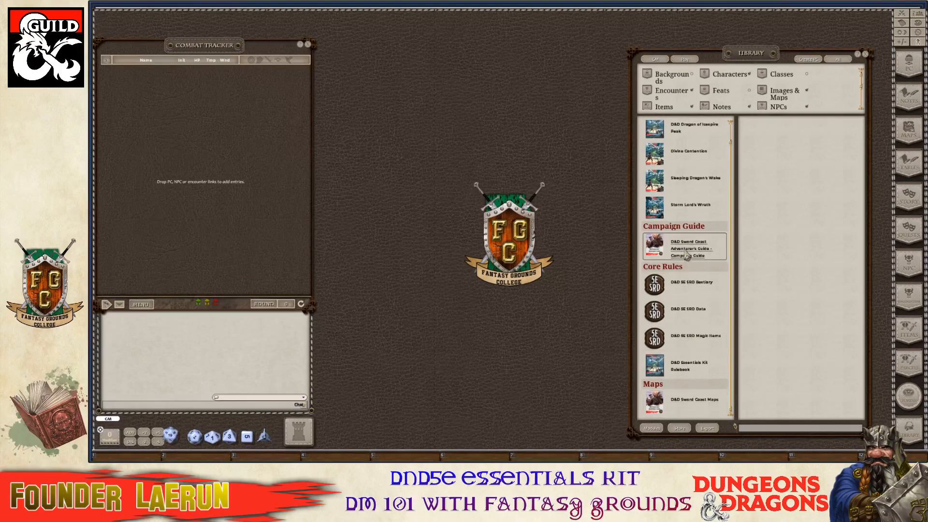
pyautogui.scroll(2, 682, 253)
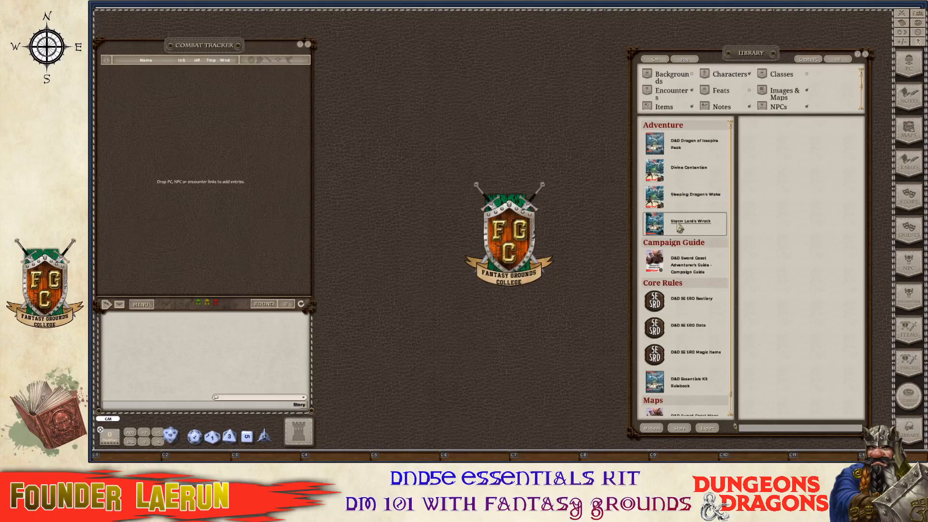
pyautogui.scroll(-1, 670, 233)
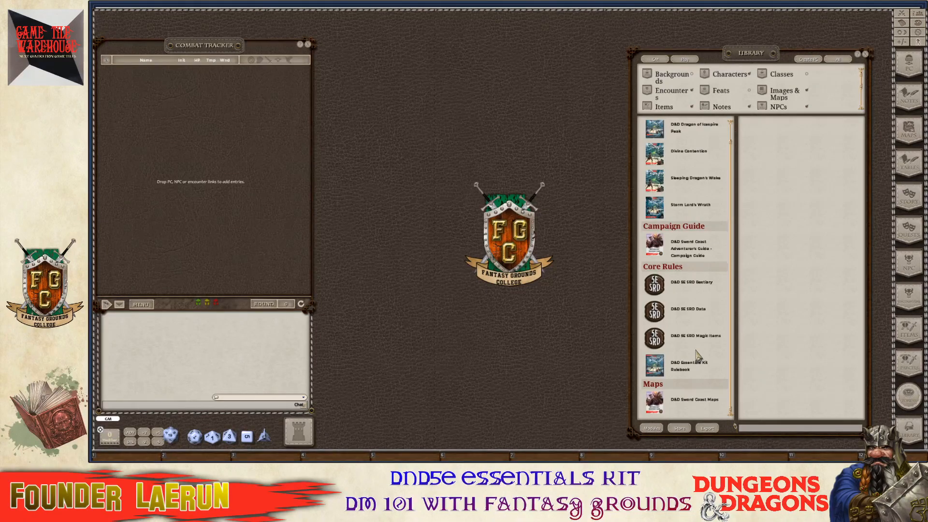
# Shift the Library left and switch between its GM and Play category filters.
pyautogui.moveTo(740, 53); pyautogui.dragTo(481, 28)
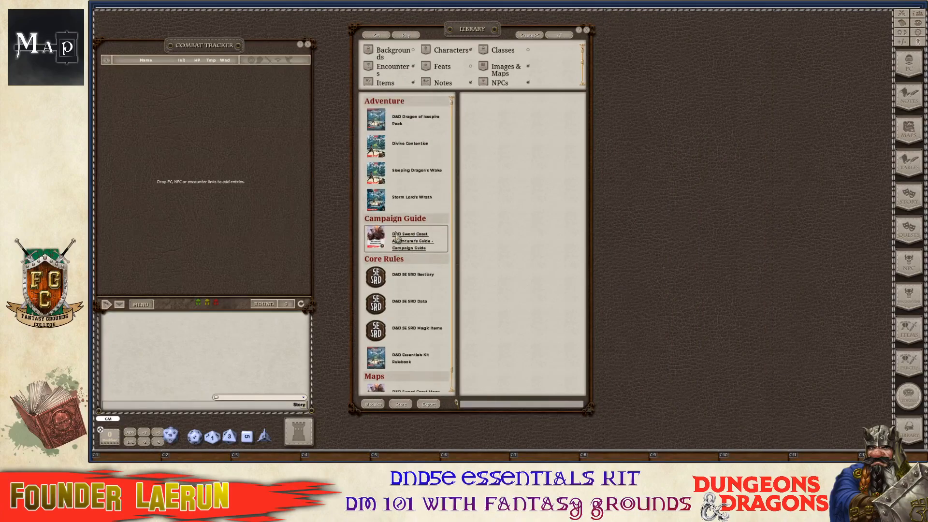
pyautogui.scroll(-1, 405, 224)
pyautogui.scroll(1, 408, 227)
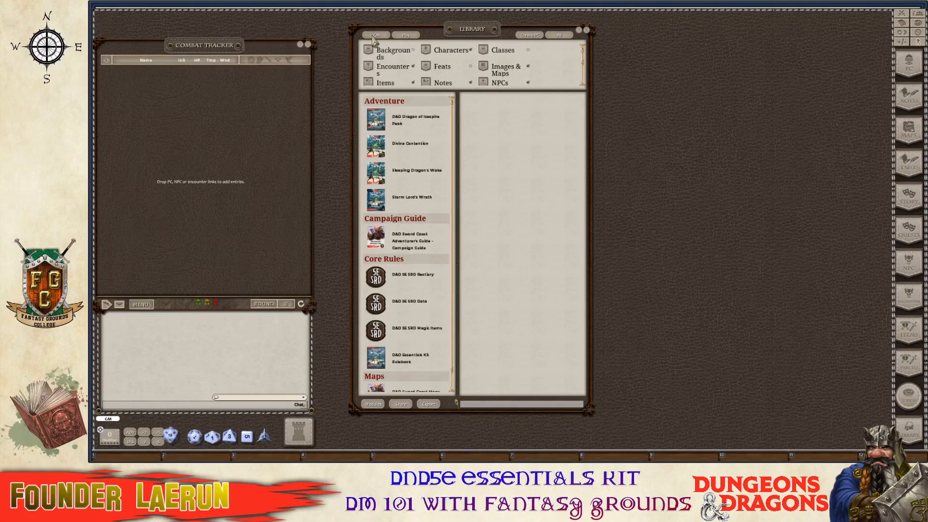
pyautogui.press('ctrl')
pyautogui.click(377, 37)
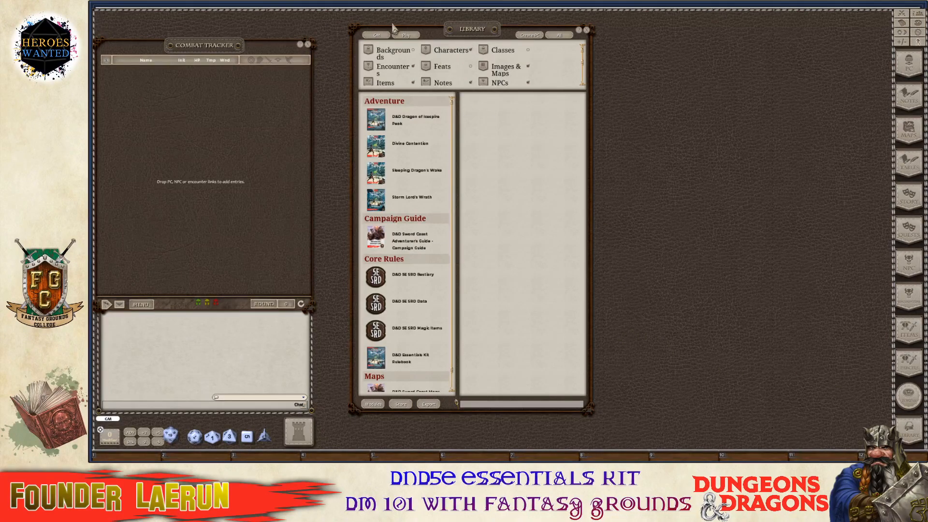
pyautogui.click(407, 36)
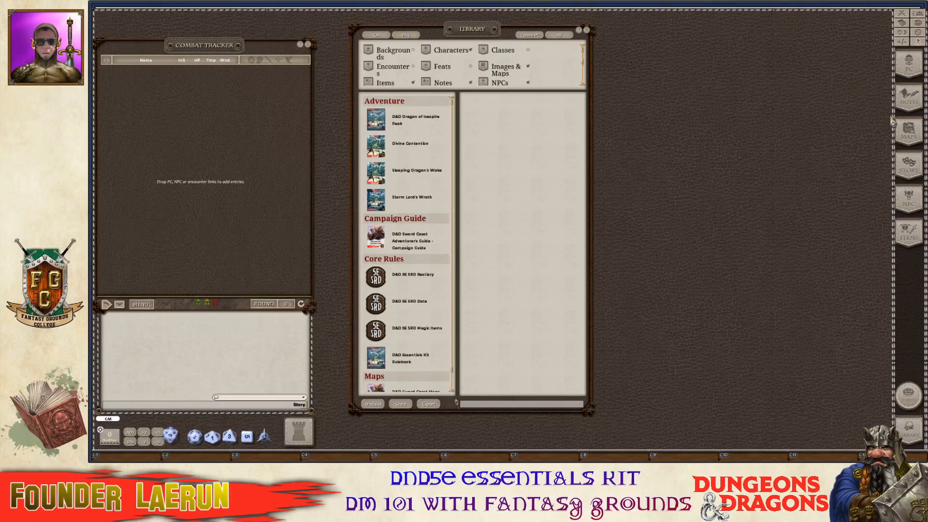
# Switch the Library filter from Create PC to All, then close and reopen the Library from the sidebar.
pyautogui.click(529, 35)
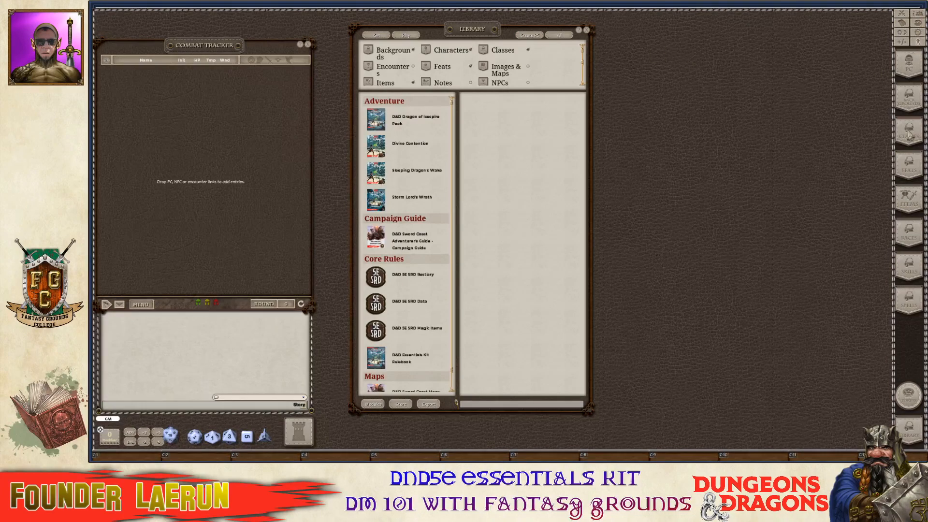
pyautogui.click(560, 36)
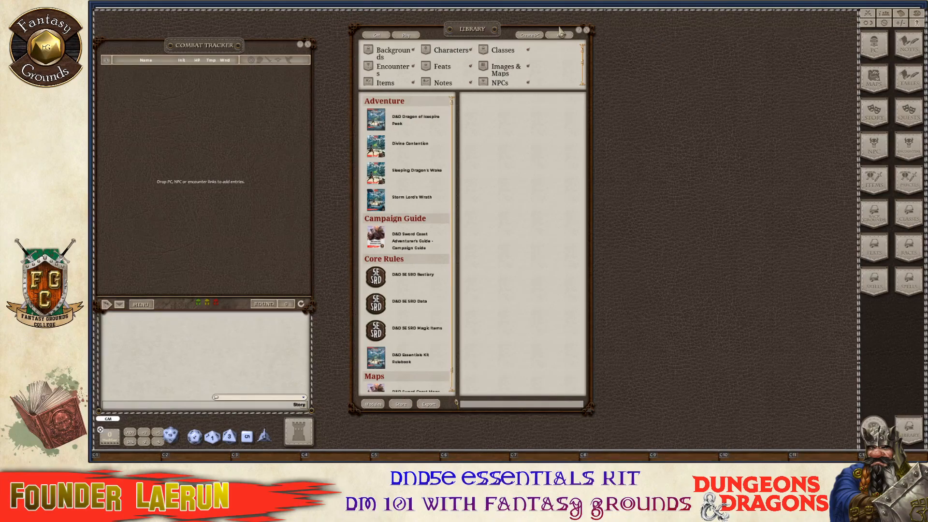
pyautogui.click(585, 30)
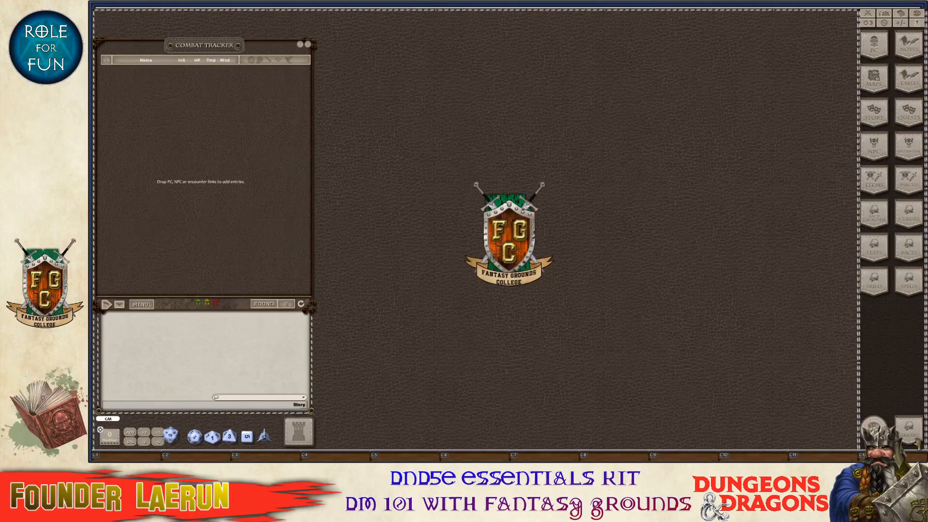
pyautogui.click(910, 434)
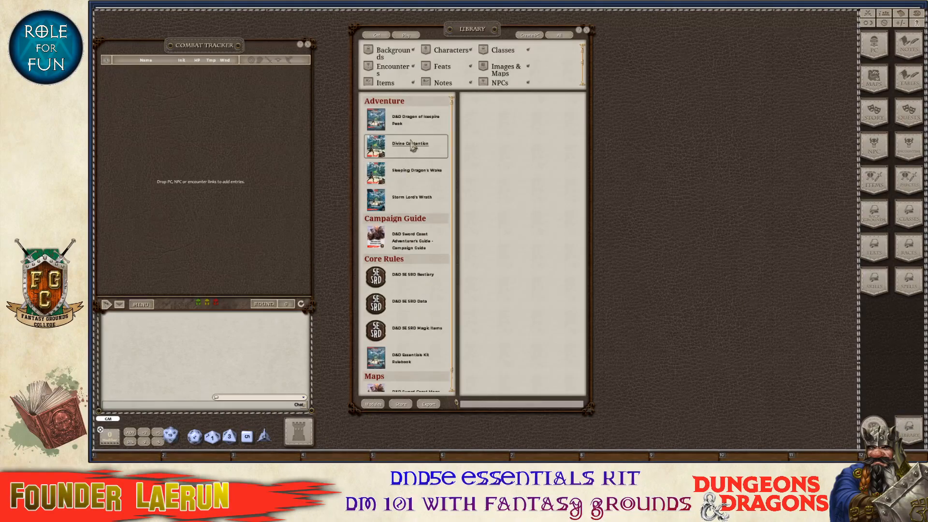
pyautogui.scroll(-2, 406, 213)
pyautogui.scroll(2, 397, 211)
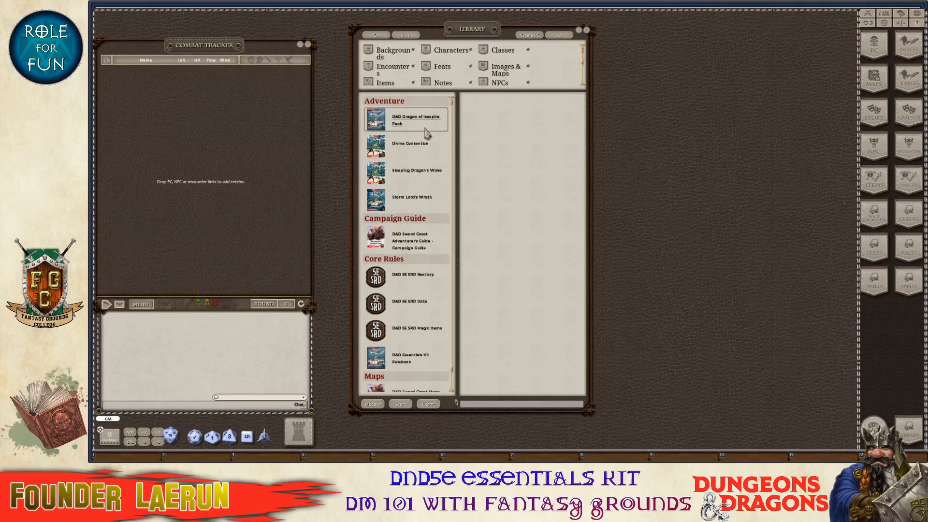
pyautogui.scroll(-1, 425, 249)
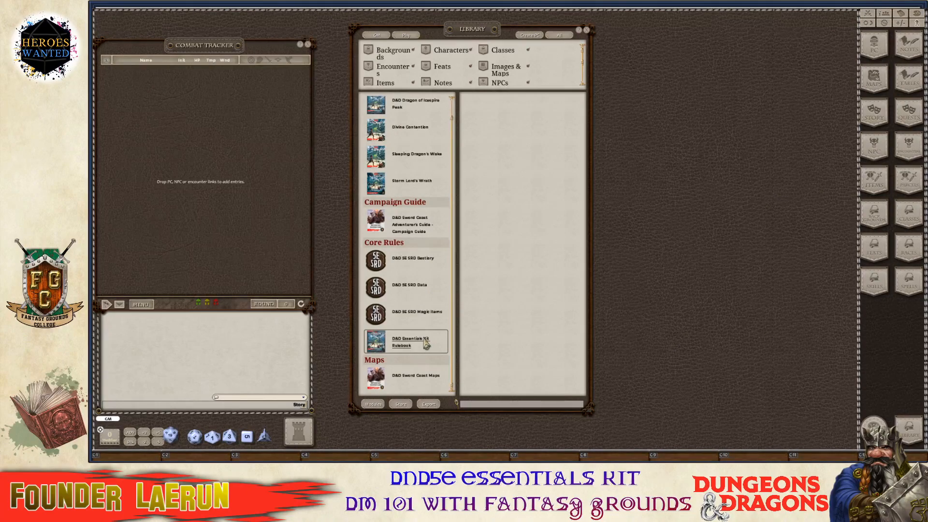
# Select the D&D Essentials Kit Rulebook in the Library and open its Reference Manual.
pyautogui.click(401, 351)
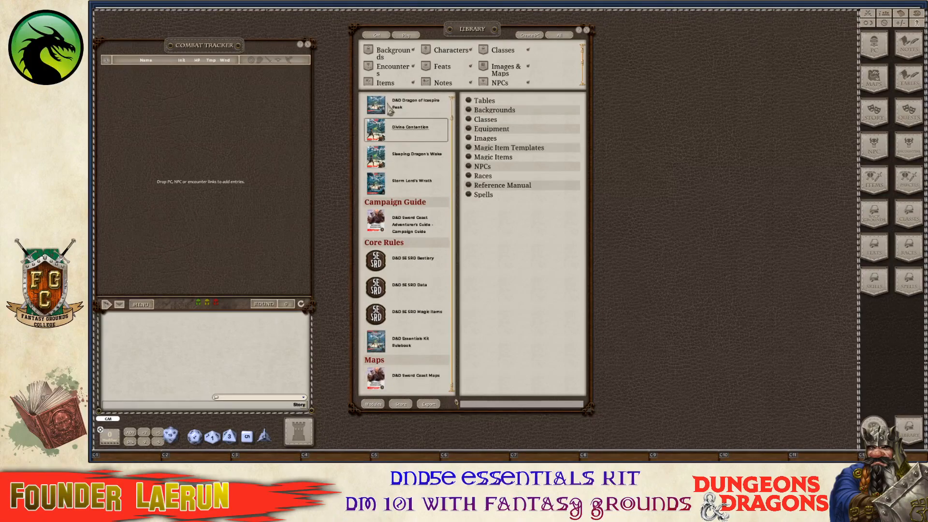
pyautogui.scroll(1, 390, 253)
pyautogui.scroll(-1, 390, 254)
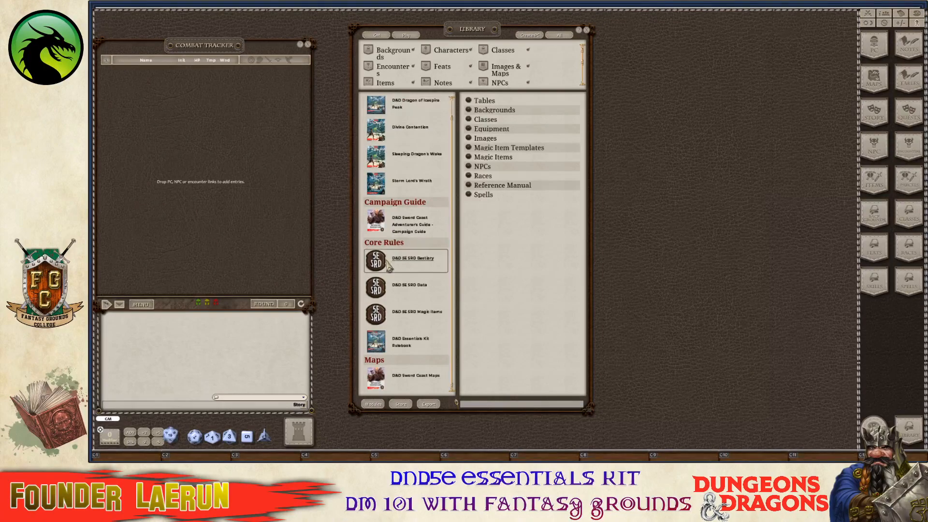
pyautogui.scroll(1, 385, 129)
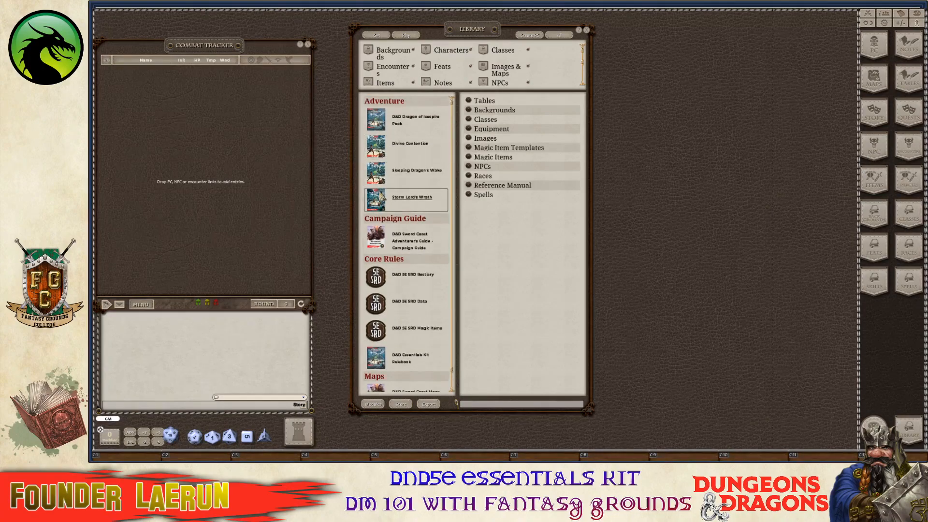
pyautogui.scroll(-1, 382, 184)
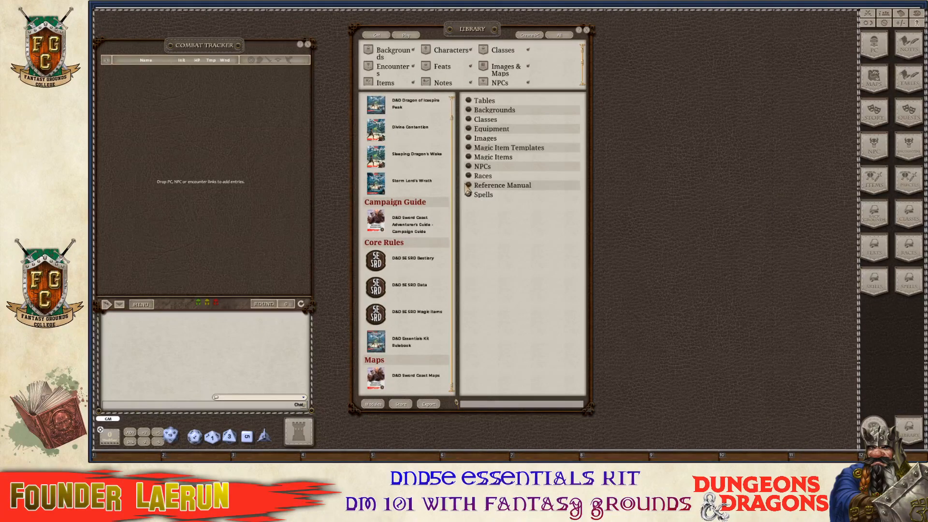
pyautogui.click(469, 187)
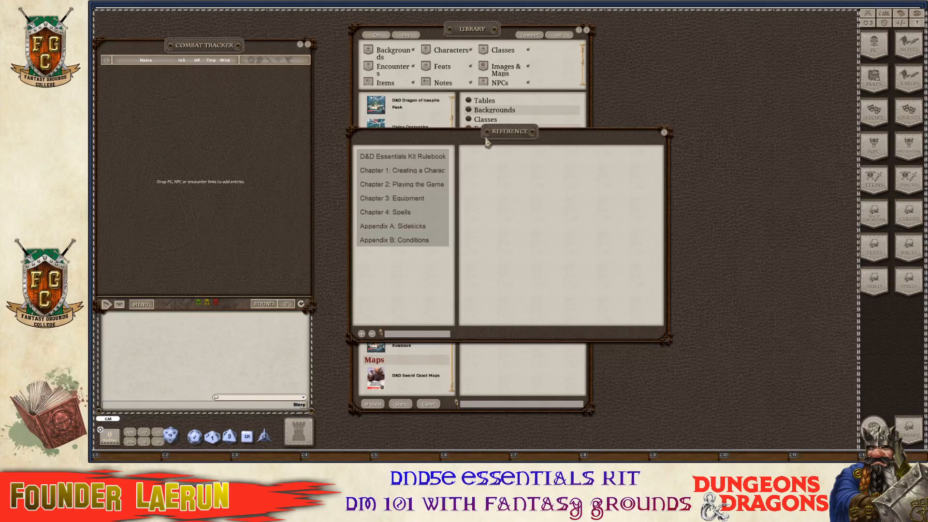
# Close the Library and place the Reference window near the top centre.
pyautogui.moveTo(487, 142); pyautogui.dragTo(646, 125)
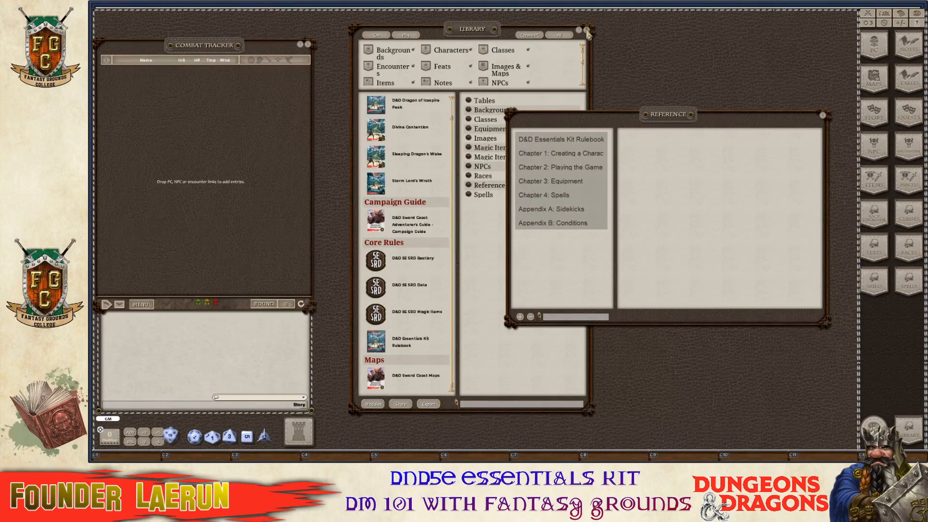
pyautogui.click(587, 30)
pyautogui.moveTo(612, 141); pyautogui.dragTo(536, 86)
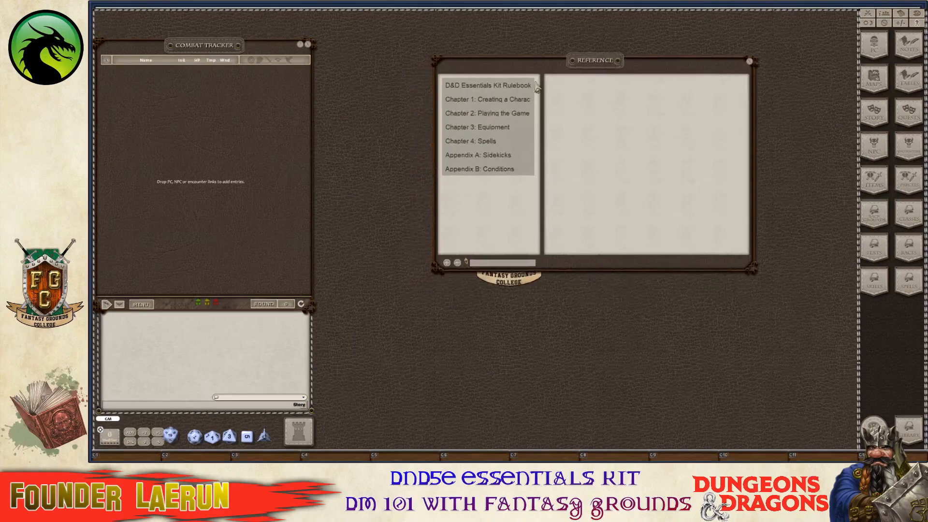
# Page through the Introduction's Credits and Welcome to Dungeons & Dragons pages.
pyautogui.click(482, 88)
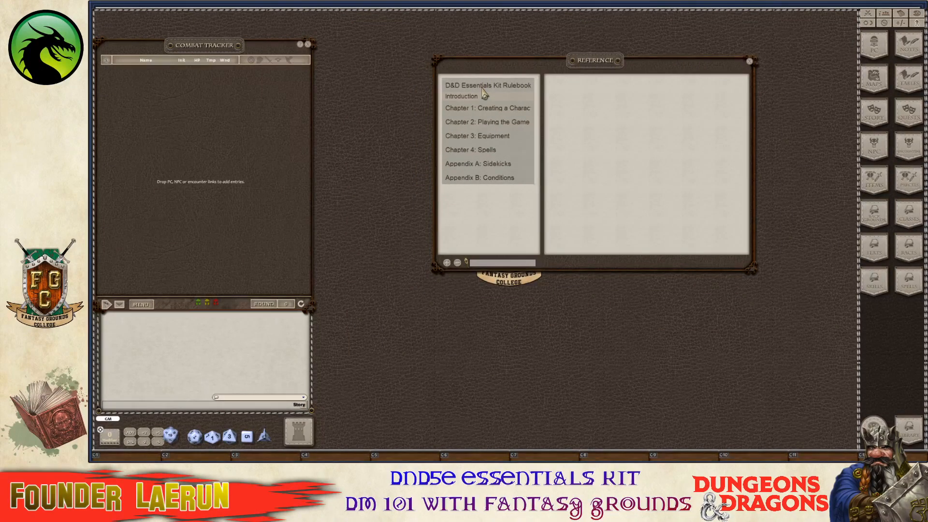
pyautogui.click(476, 97)
pyautogui.scroll(-5, 648, 193)
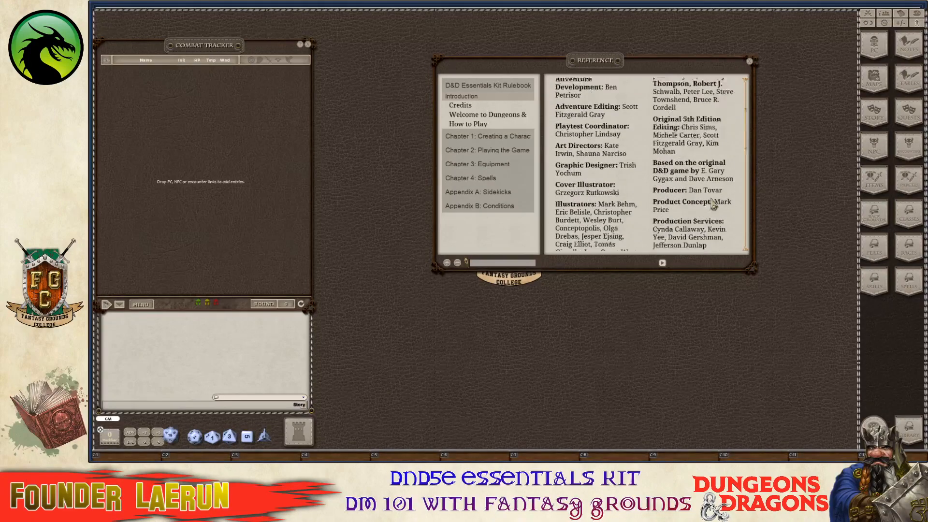
pyautogui.click(662, 263)
pyautogui.scroll(-8, 673, 212)
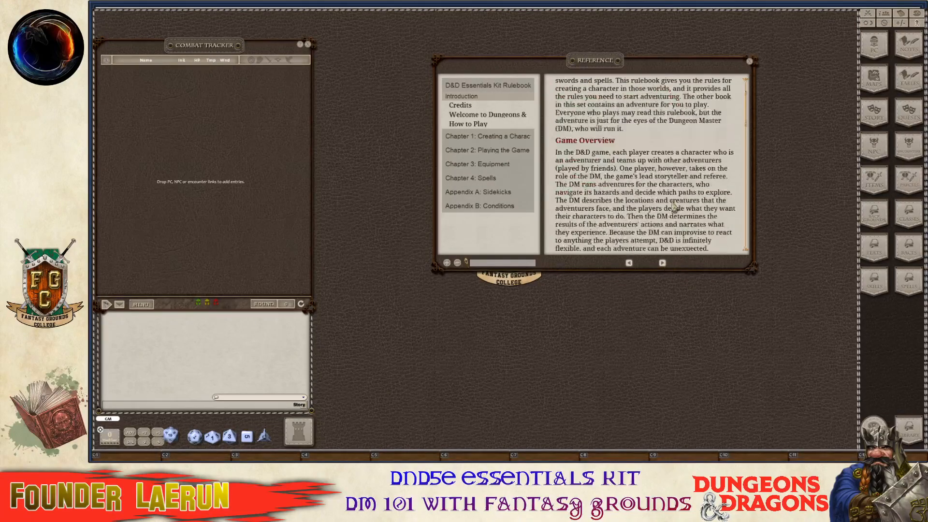
pyautogui.click(662, 263)
pyautogui.scroll(-9, 681, 166)
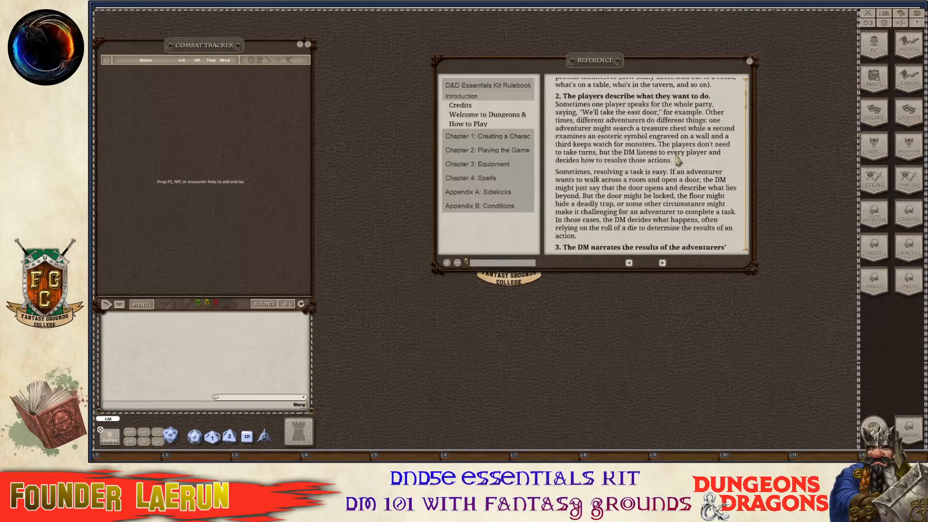
pyautogui.scroll(-3, 682, 167)
# Expand Chapter 1 and read its Creating a Character page.
pyautogui.click(518, 136)
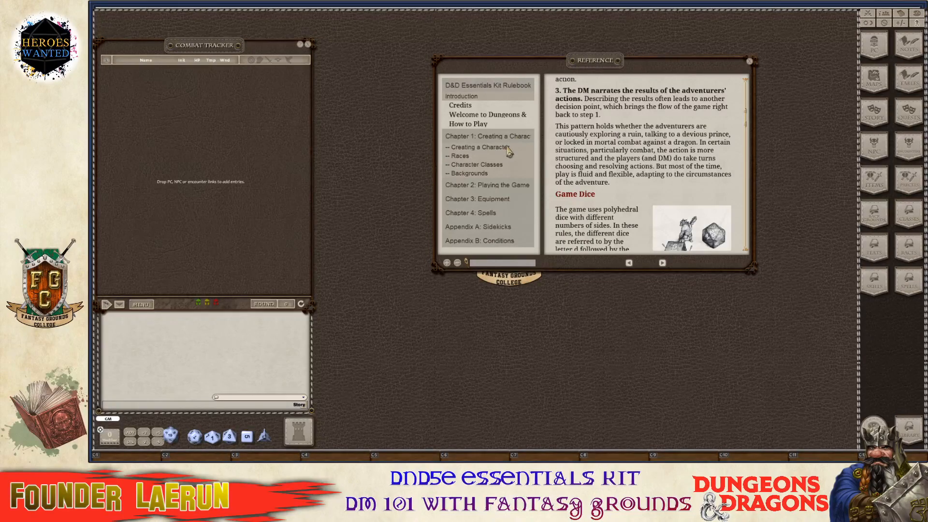
pyautogui.click(507, 148)
pyautogui.scroll(-3, 723, 164)
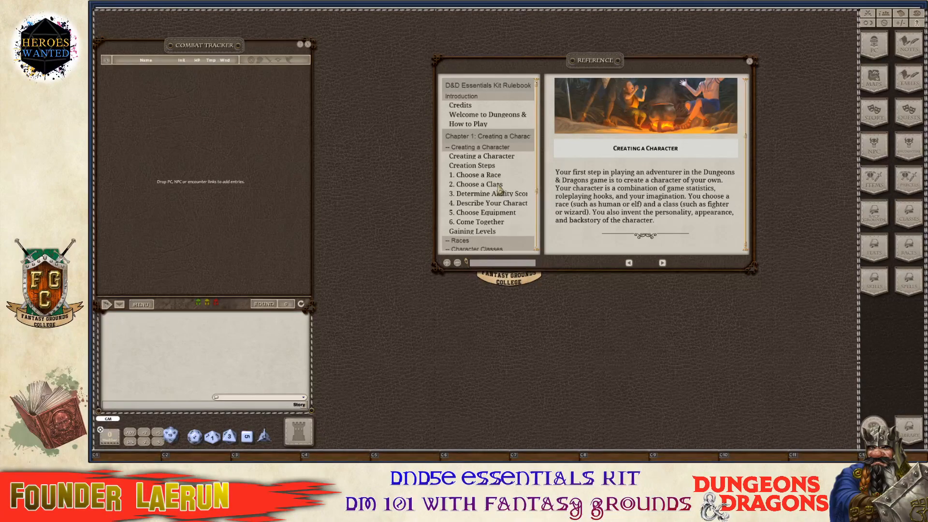
pyautogui.scroll(-2, 499, 189)
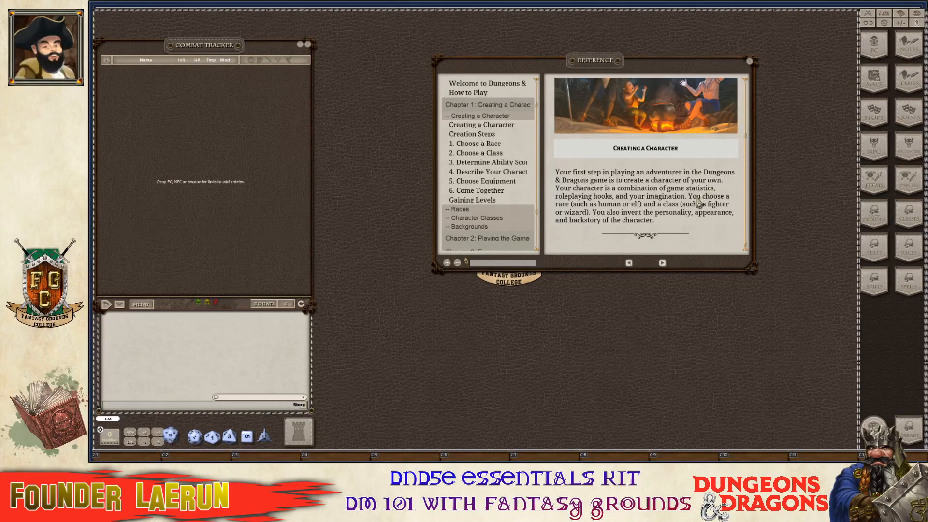
pyautogui.click(501, 126)
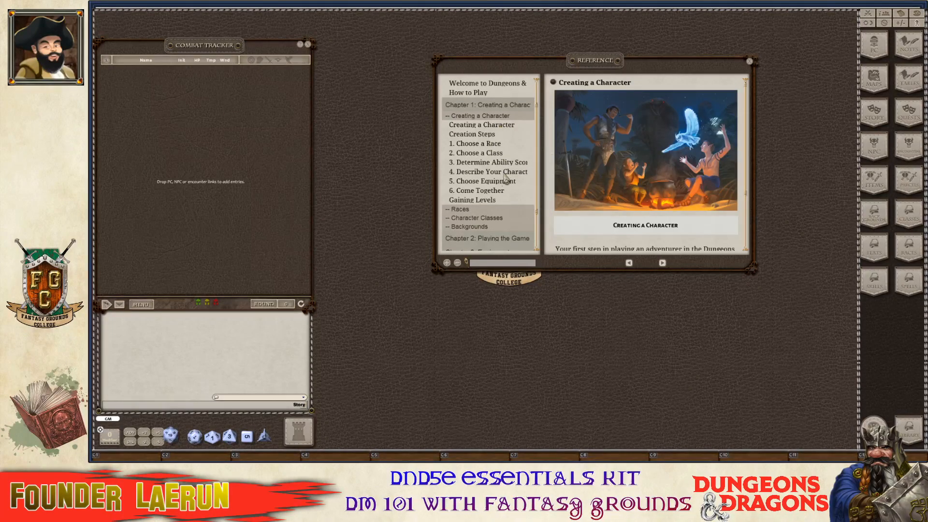
pyautogui.click(493, 135)
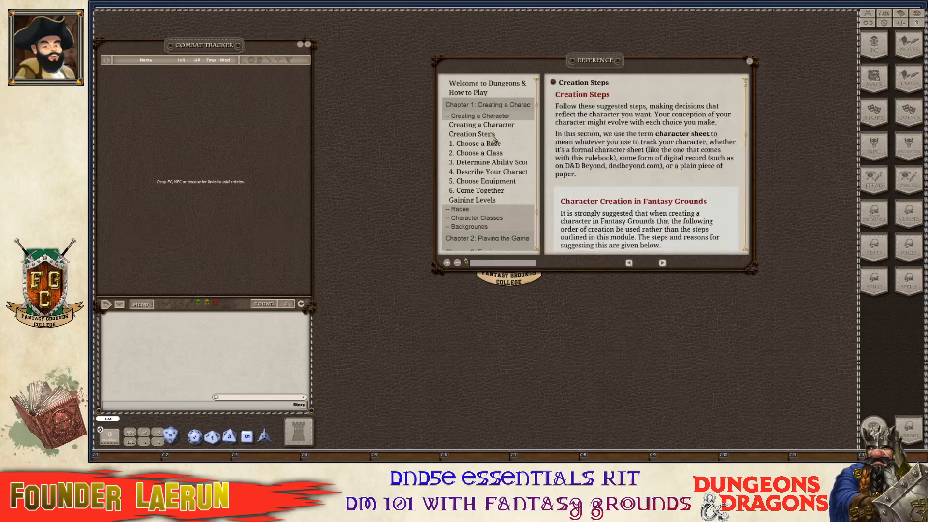
pyautogui.scroll(-3, 599, 145)
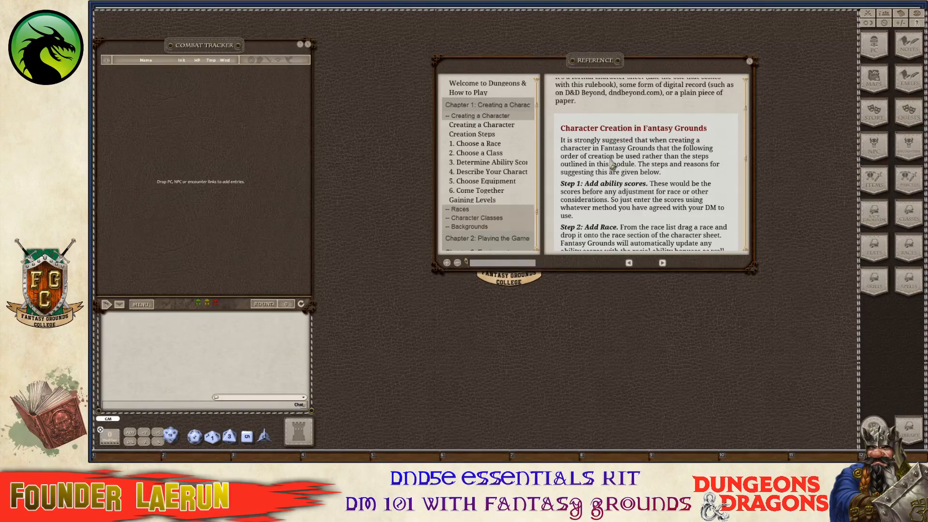
pyautogui.scroll(-1, 633, 179)
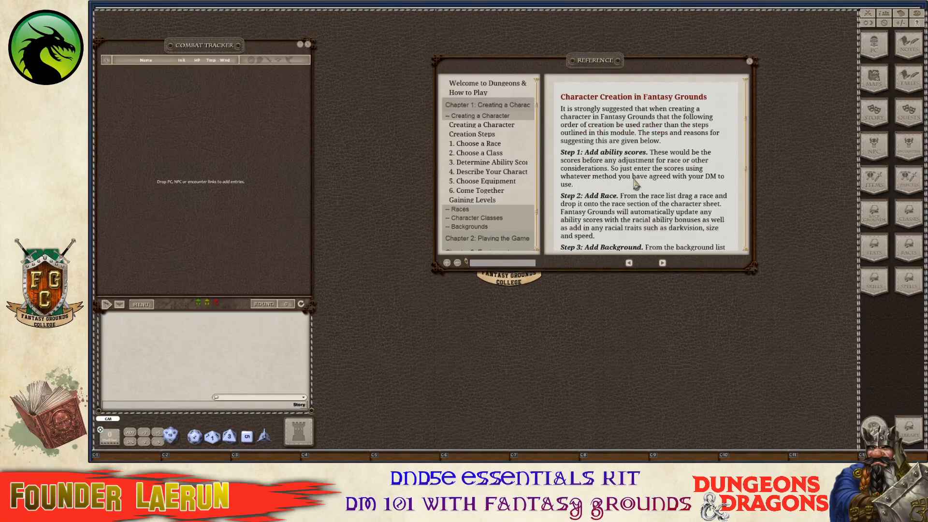
pyautogui.scroll(-3, 635, 183)
pyautogui.scroll(6, 630, 186)
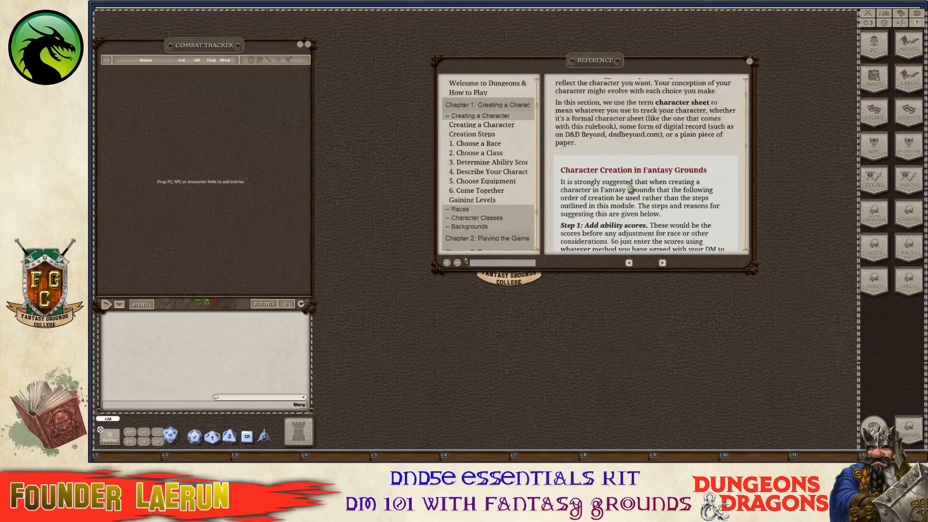
pyautogui.scroll(4, 621, 165)
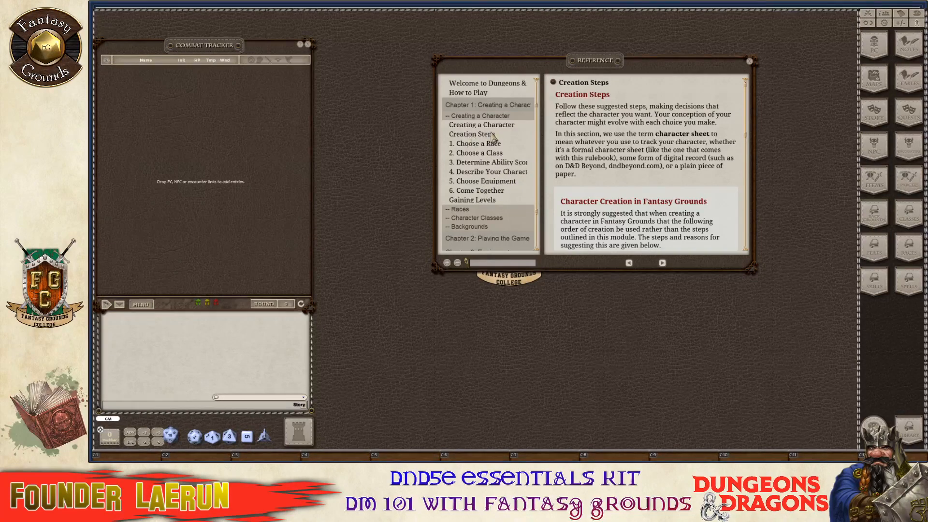
pyautogui.scroll(-3, 621, 182)
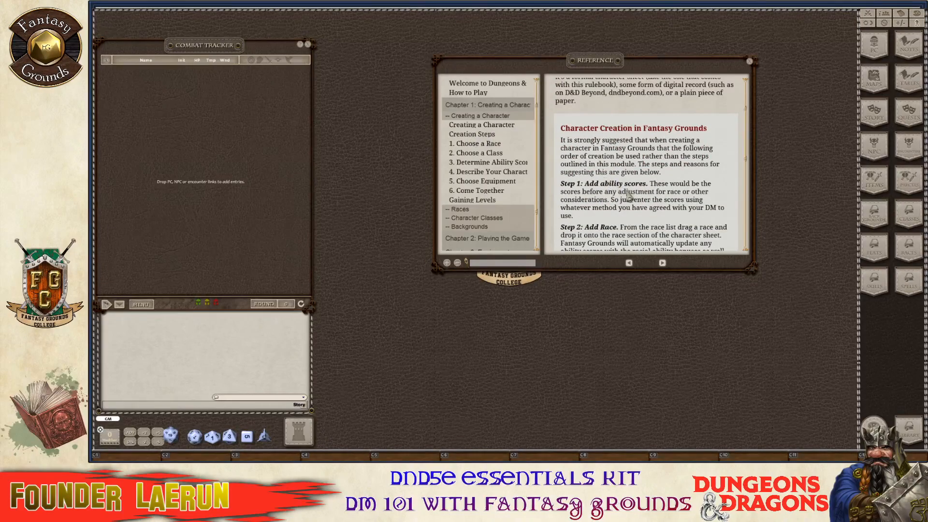
pyautogui.scroll(-1, 639, 196)
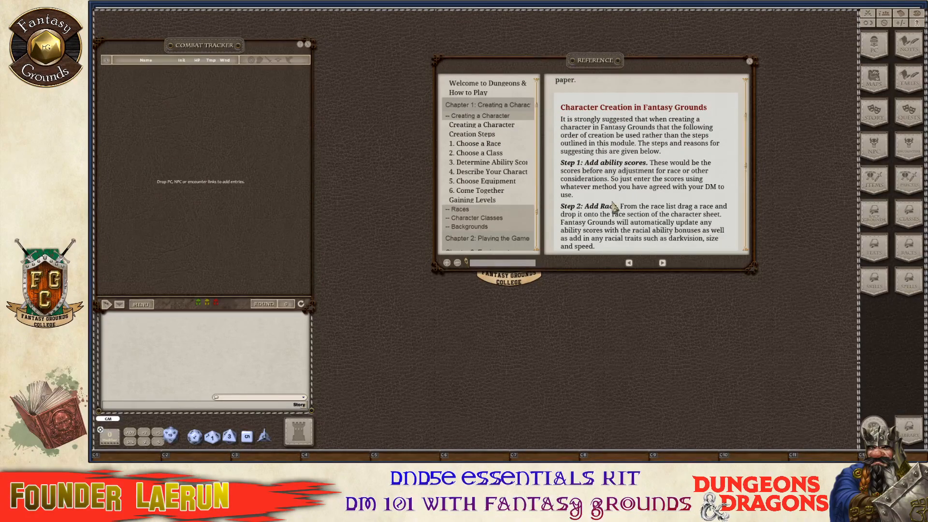
pyautogui.scroll(-2, 616, 205)
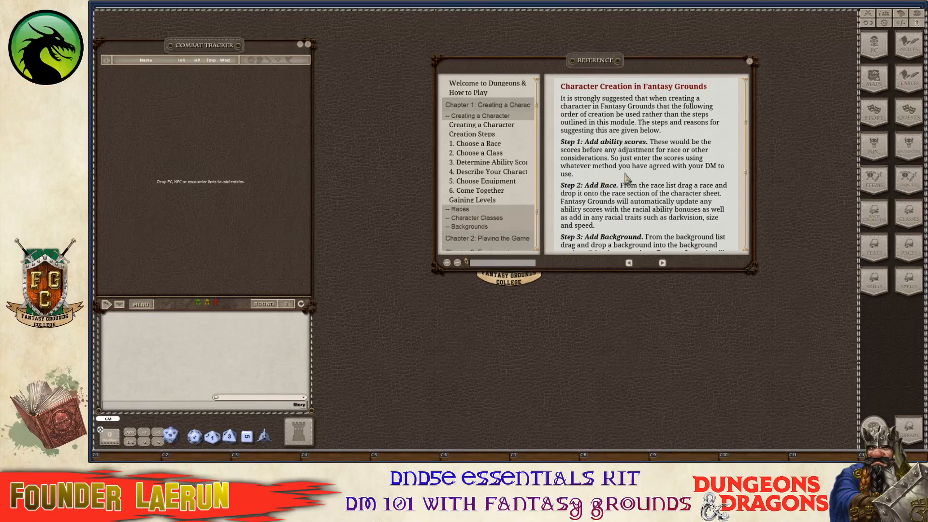
pyautogui.scroll(-3, 624, 176)
pyautogui.scroll(-6, 609, 223)
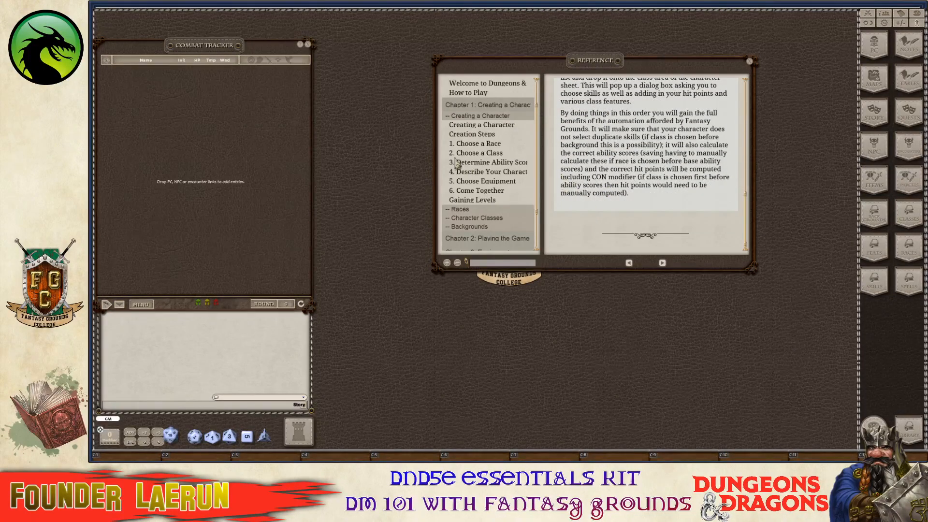
pyautogui.scroll(-2, 502, 143)
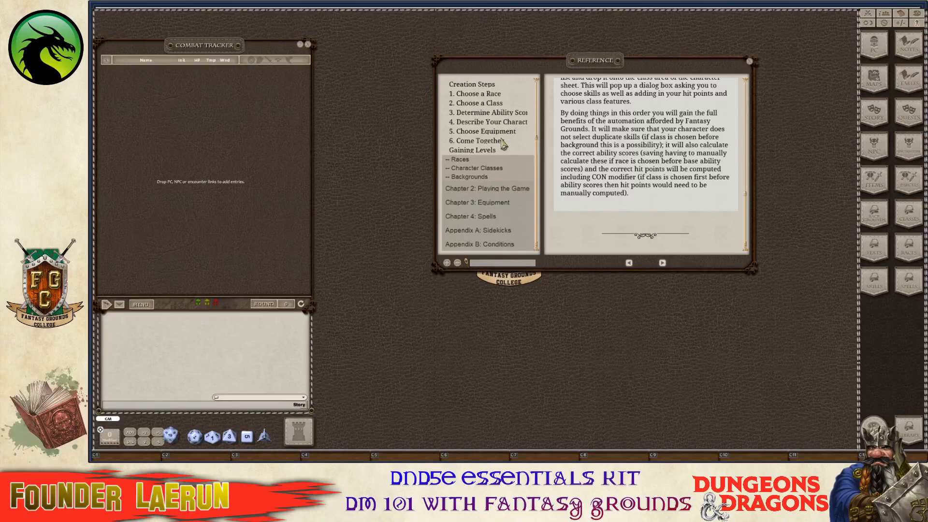
pyautogui.scroll(3, 503, 143)
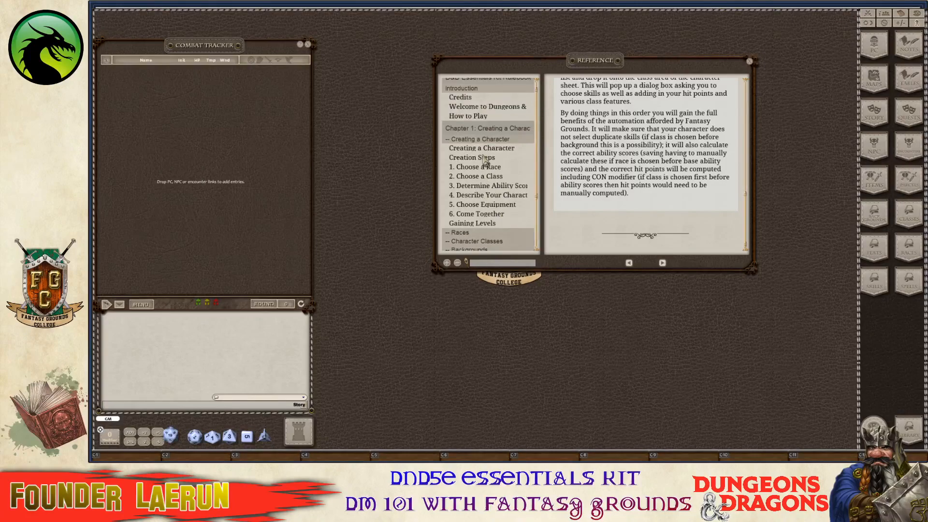
# Collapse Chapter 1, expand Chapter 2, and read Playing the Game and Advantage and Disadvantage.
pyautogui.click(515, 130)
pyautogui.click(507, 152)
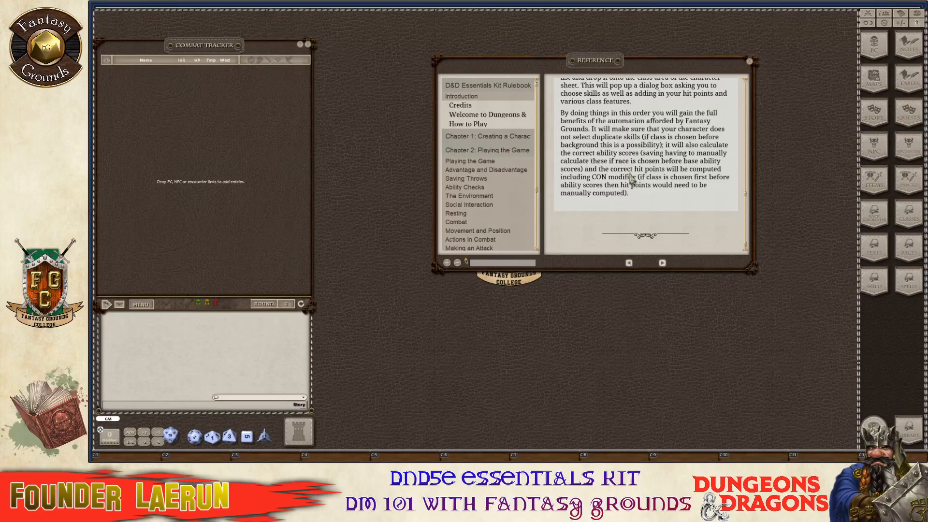
pyautogui.click(494, 161)
pyautogui.scroll(-2, 629, 184)
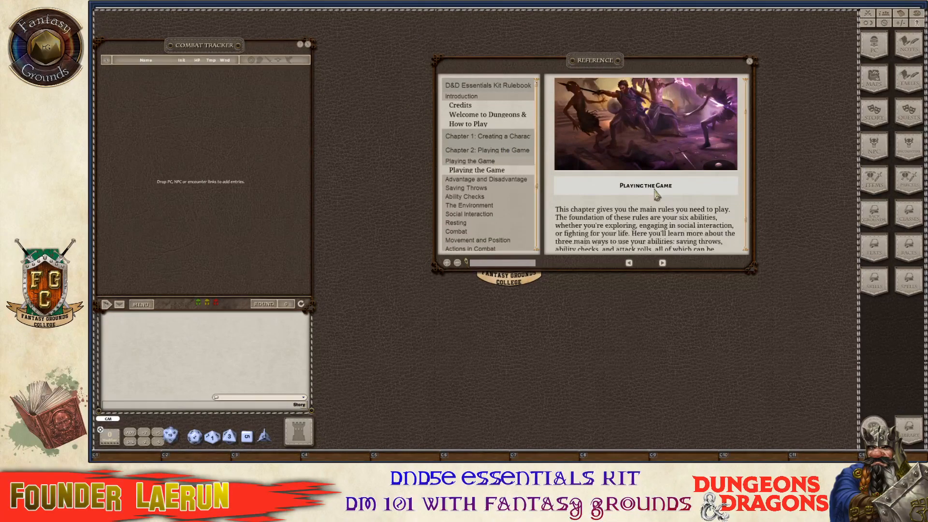
pyautogui.click(498, 179)
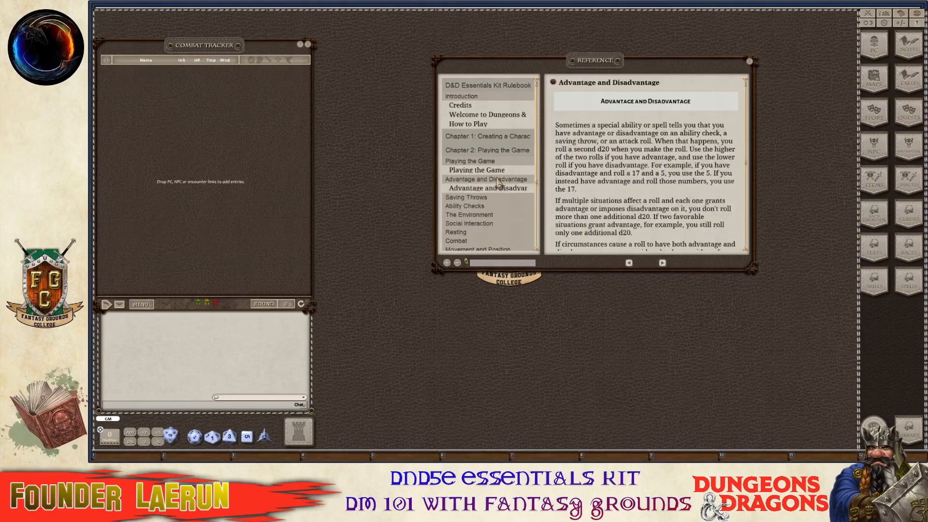
pyautogui.scroll(-3, 646, 182)
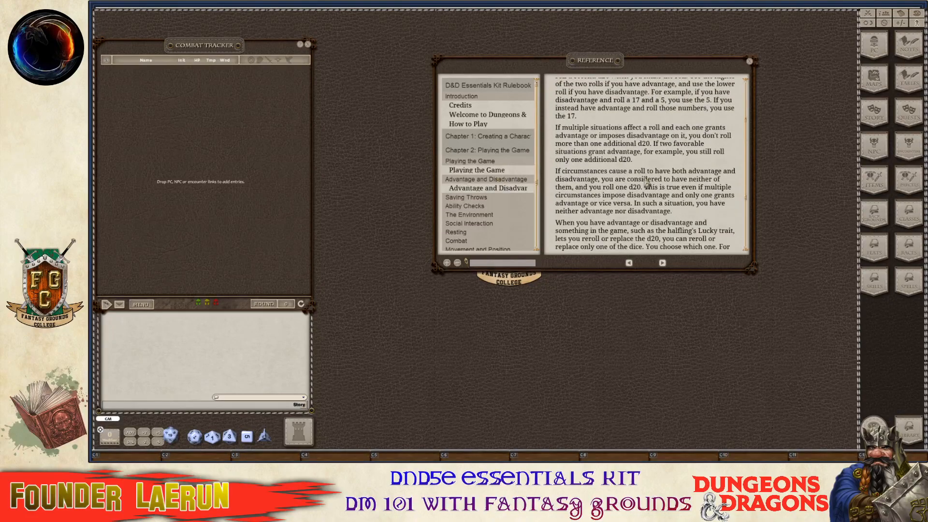
# Browse the Saving Throws, Ability Checks, The Environment and Social Interaction pages.
pyautogui.click(464, 198)
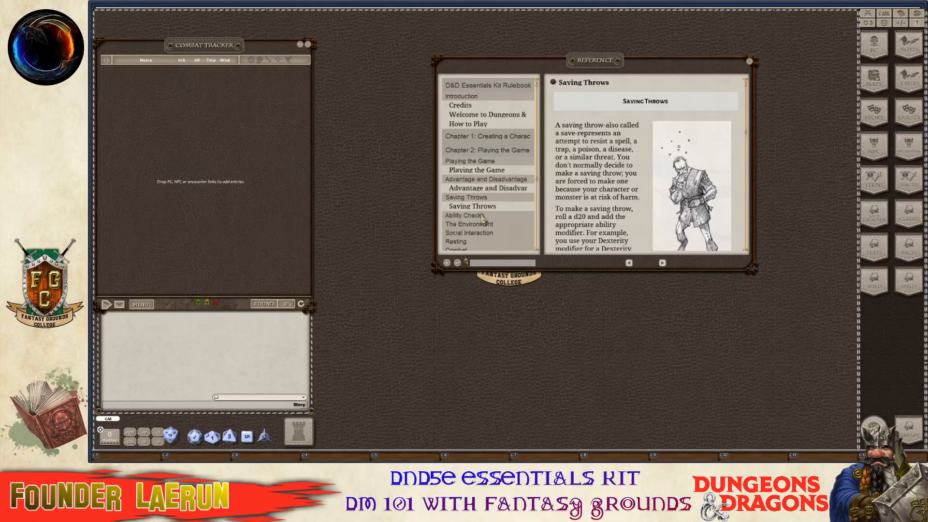
pyautogui.click(482, 216)
pyautogui.scroll(-5, 503, 210)
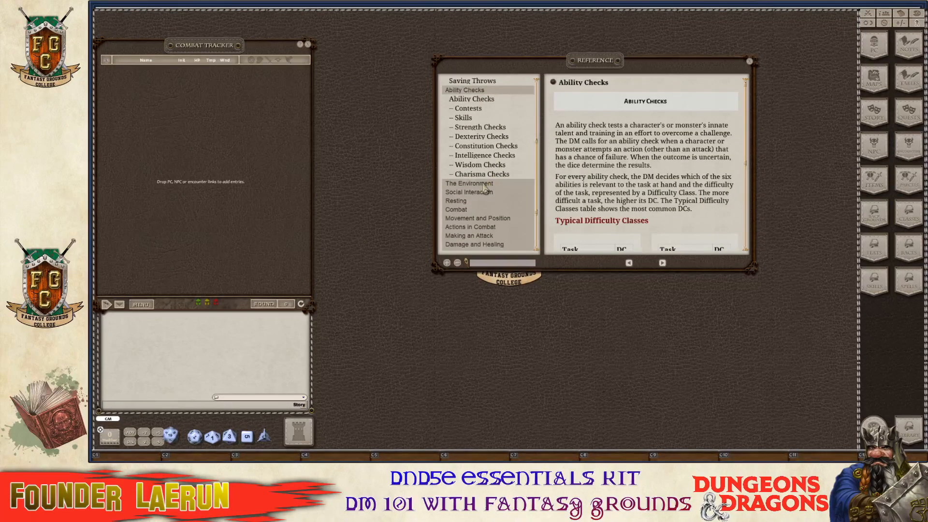
pyautogui.click(484, 184)
pyautogui.scroll(-5, 489, 191)
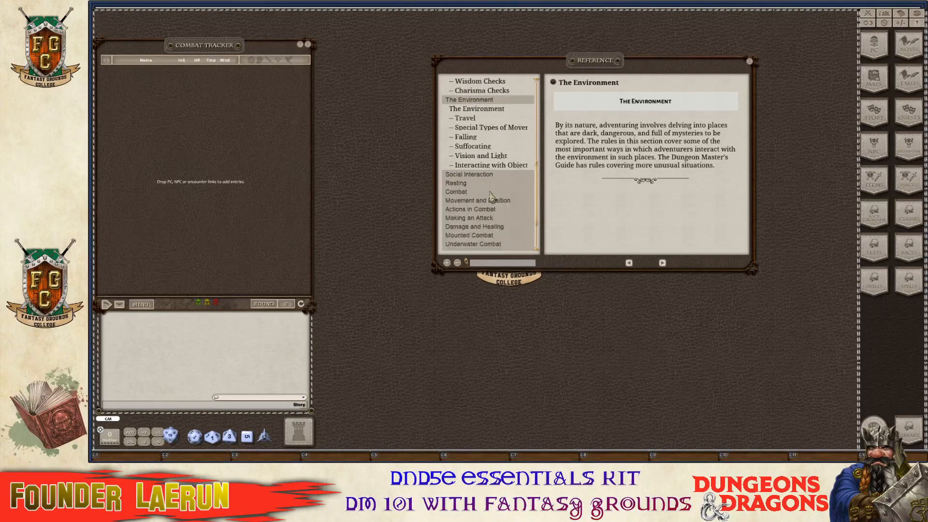
pyautogui.click(476, 144)
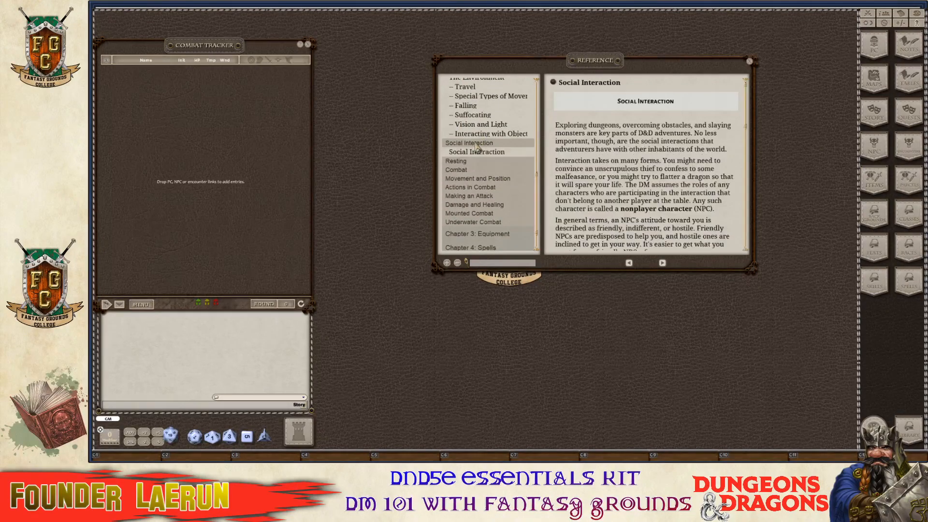
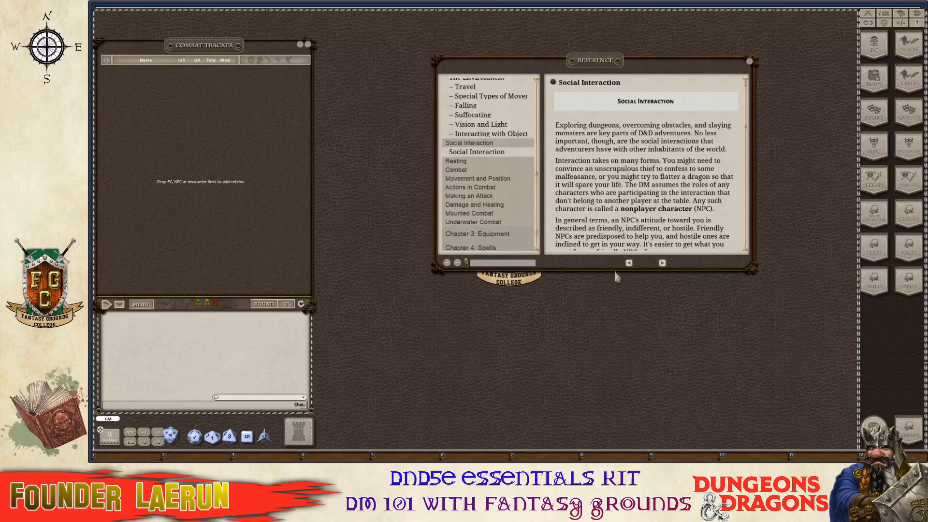
# Expand Chapter 3: Equipment, Chapter 4: Spells and Appendix A: Sidekicks in the Reference contents.
pyautogui.scroll(-1, 597, 169)
pyautogui.scroll(-3, 481, 203)
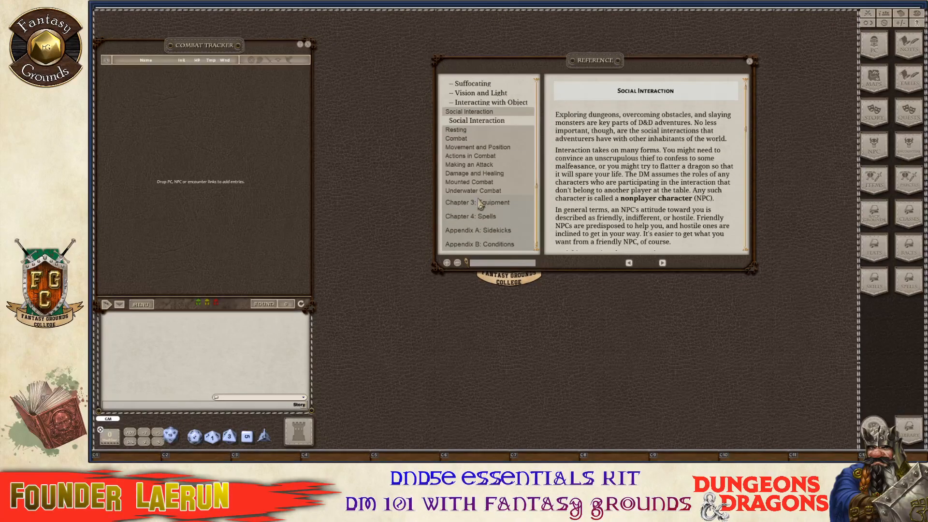
pyautogui.click(482, 203)
pyautogui.scroll(-3, 493, 207)
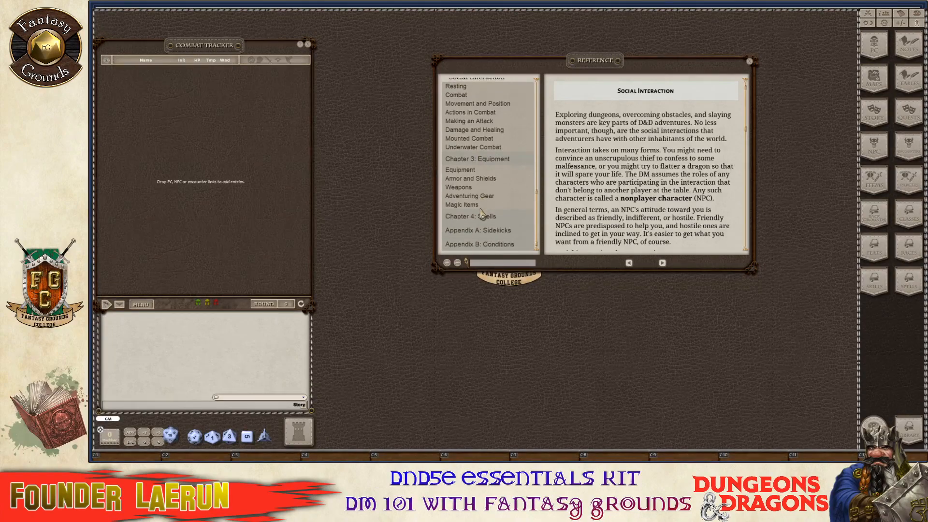
pyautogui.click(493, 227)
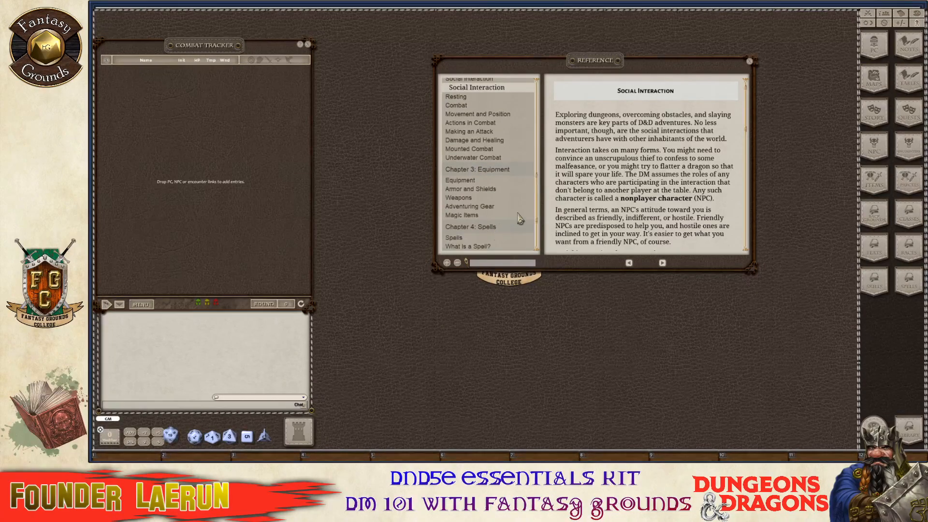
pyautogui.scroll(-7, 509, 222)
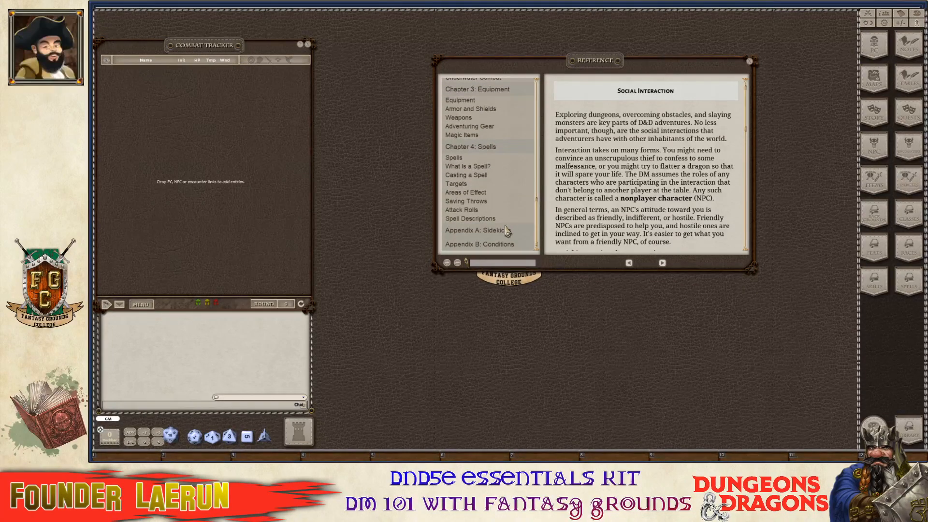
pyautogui.click(510, 227)
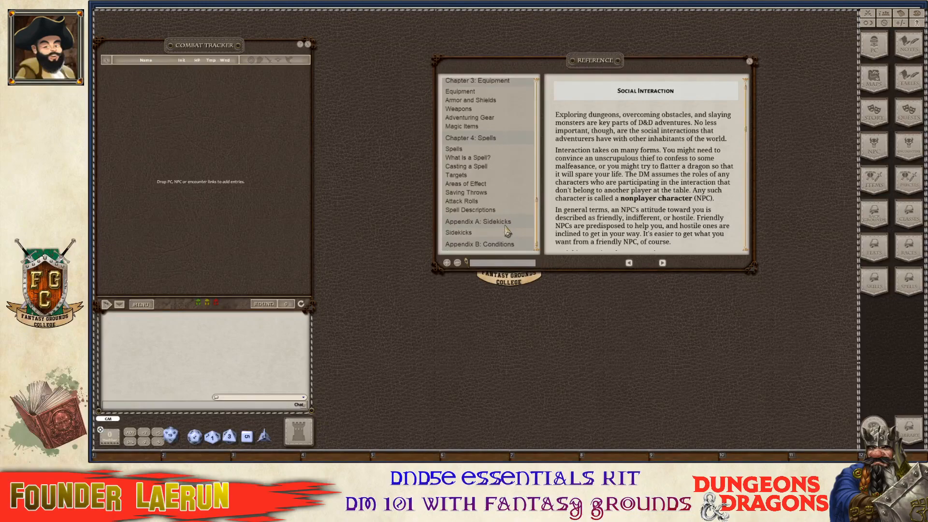
# Open the Sidekicks rules page, then the Appendix B Conditions page.
pyautogui.click(472, 234)
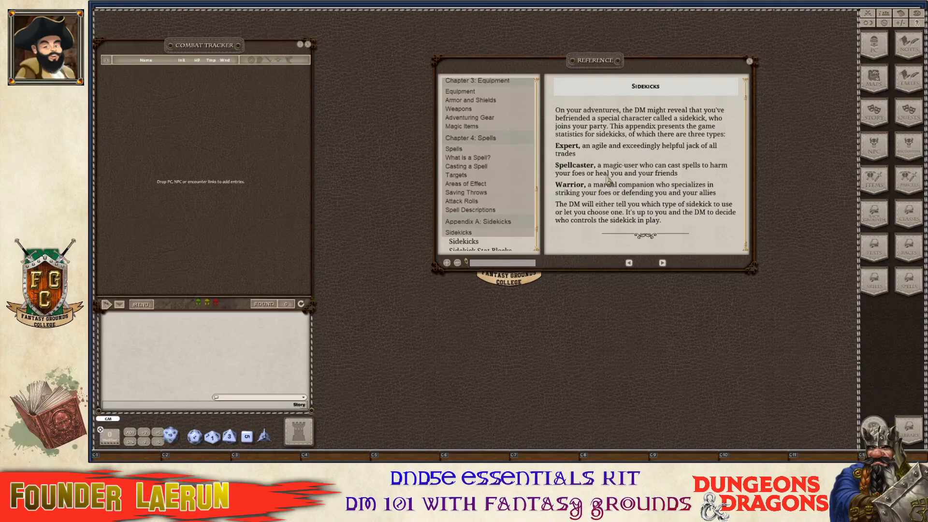
pyautogui.scroll(-3, 472, 191)
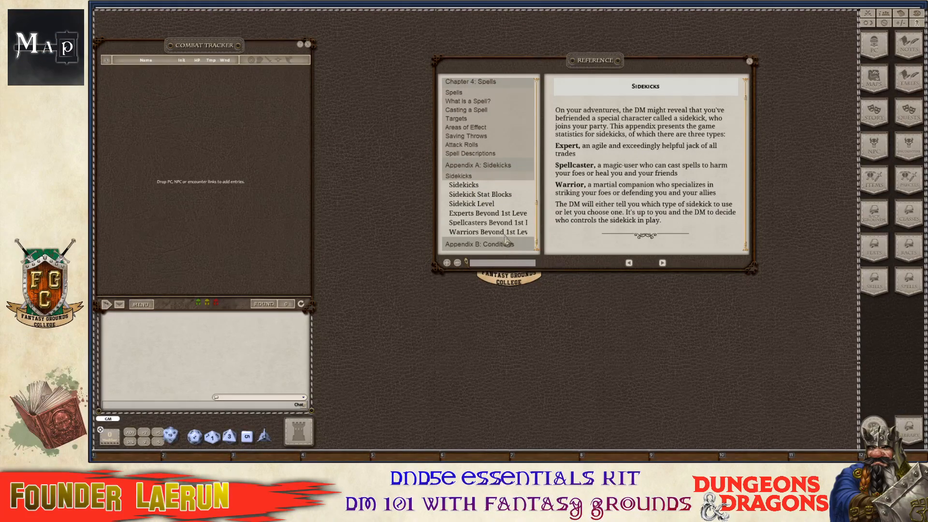
pyautogui.scroll(-1, 506, 240)
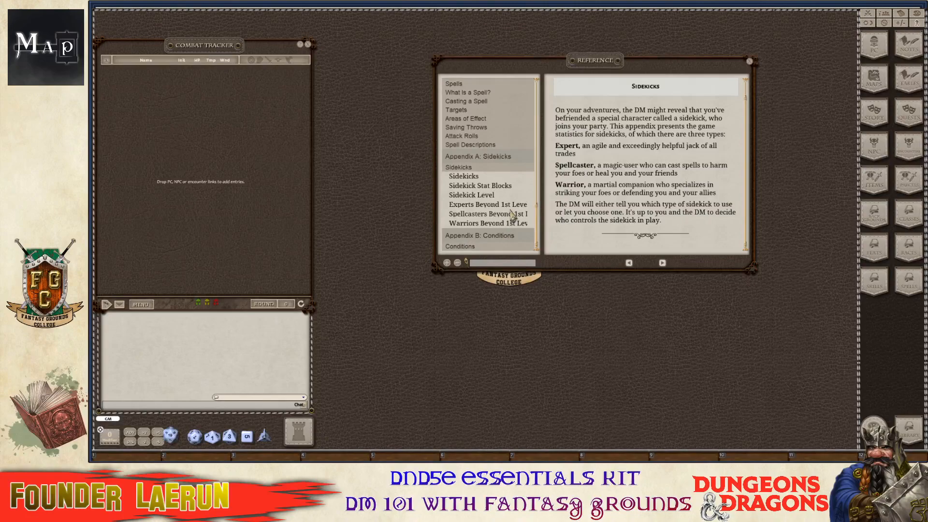
pyautogui.click(531, 233)
# Move the Reference window up and to the left.
pyautogui.scroll(-10, 662, 218)
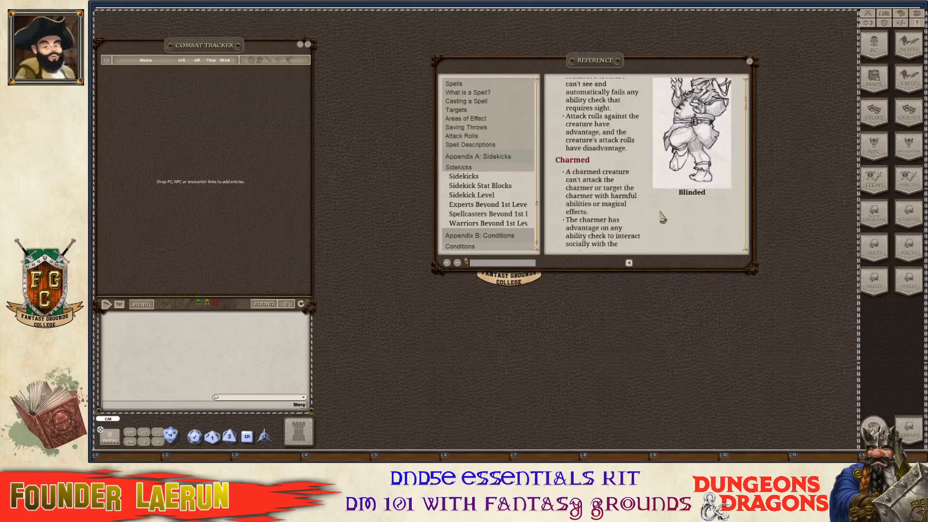
pyautogui.scroll(-5, 662, 218)
pyautogui.moveTo(620, 62); pyautogui.dragTo(503, 33)
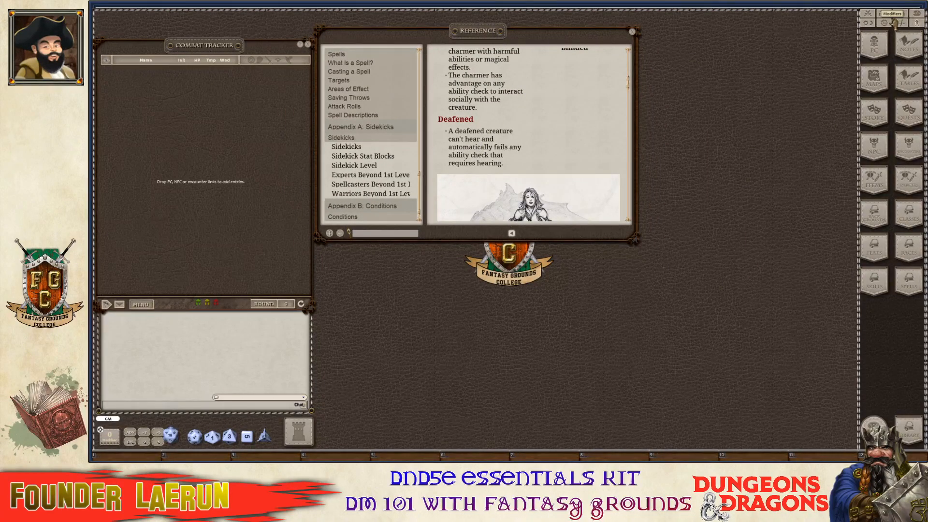
# Open the Effects window and place it at the top right of the table.
pyautogui.click(915, 16)
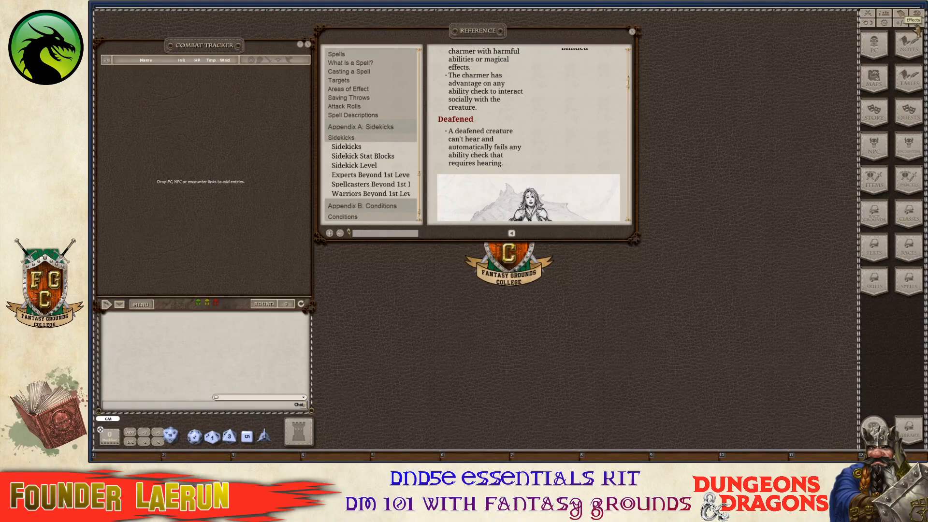
pyautogui.click(916, 26)
pyautogui.moveTo(531, 193); pyautogui.dragTo(734, 41)
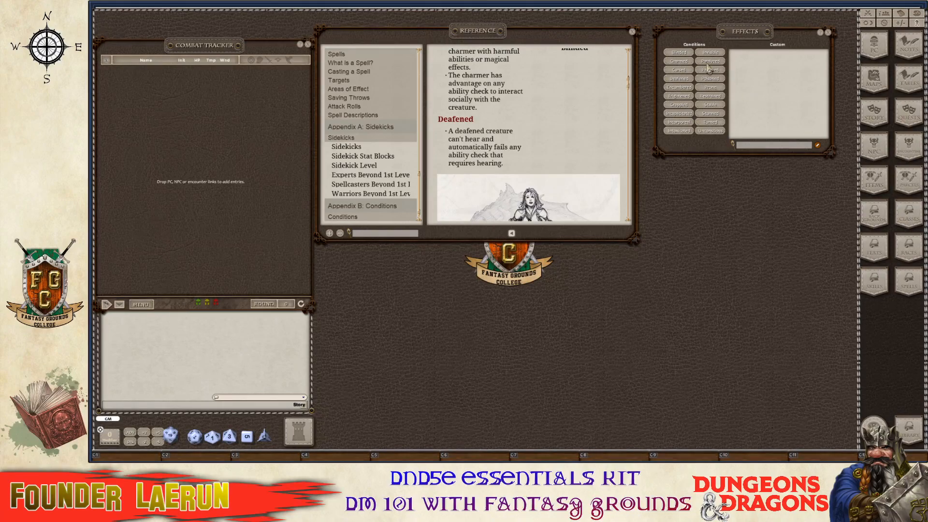
# Scroll through the Conditions rules, from Incapacitated down to Prone.
pyautogui.scroll(-5, 483, 155)
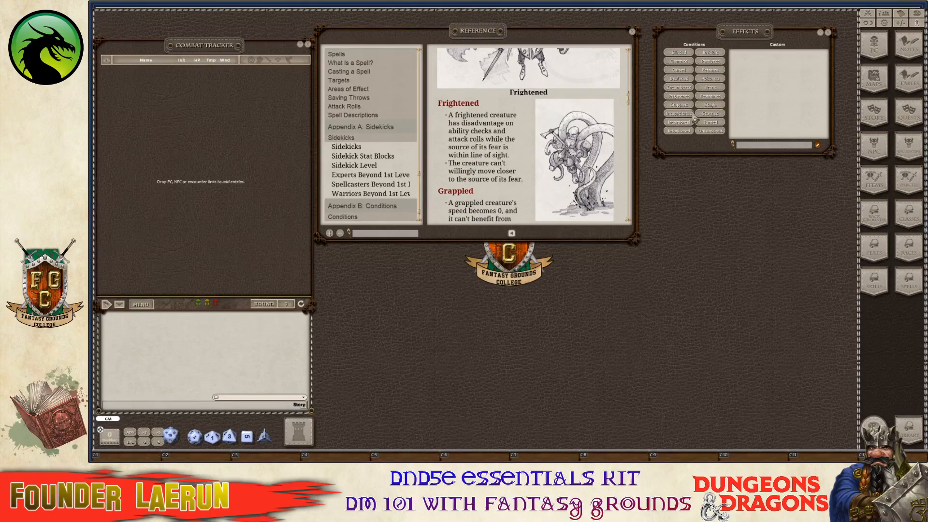
pyautogui.scroll(-1, 502, 169)
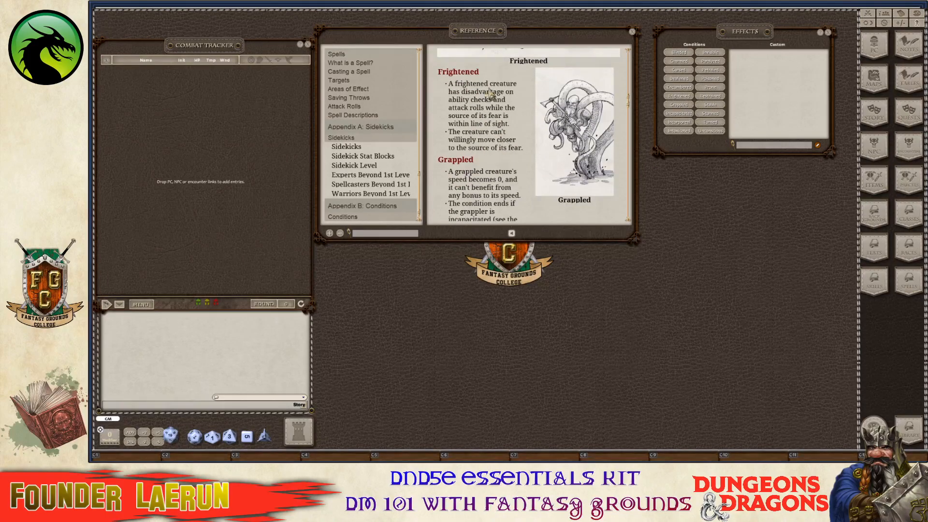
pyautogui.scroll(-5, 465, 147)
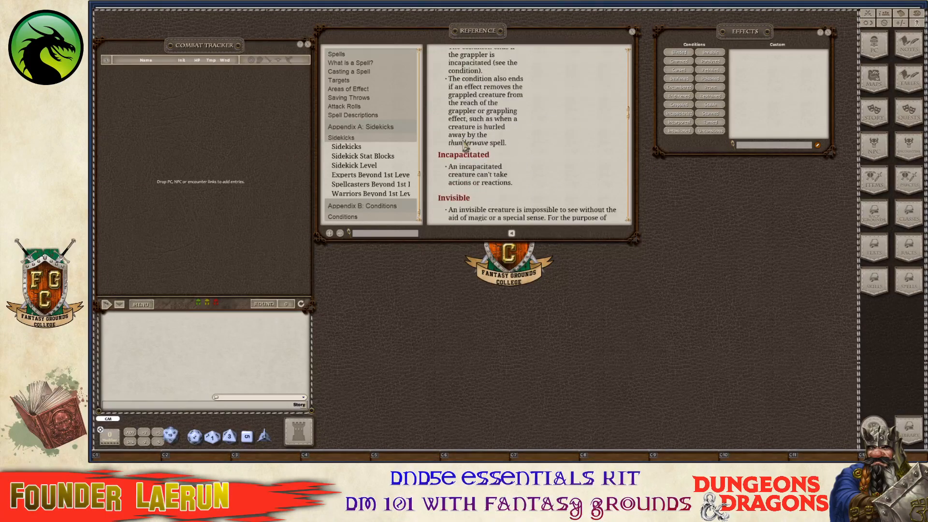
pyautogui.scroll(-1, 474, 159)
pyautogui.scroll(-2, 486, 169)
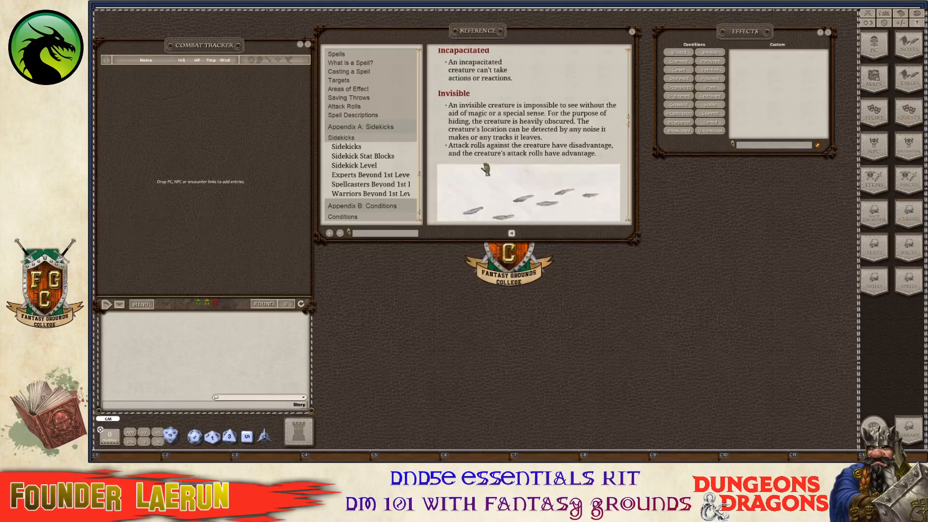
pyautogui.scroll(-5, 486, 170)
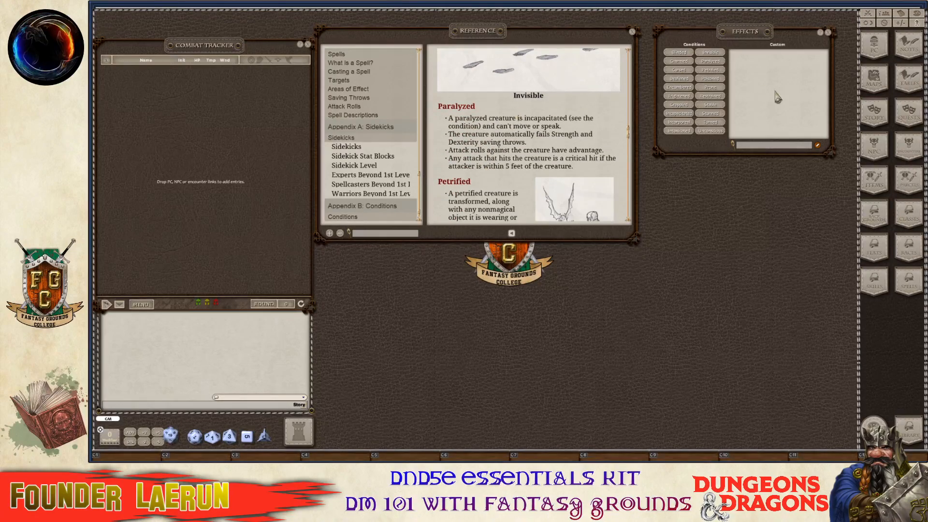
pyautogui.scroll(-4, 623, 126)
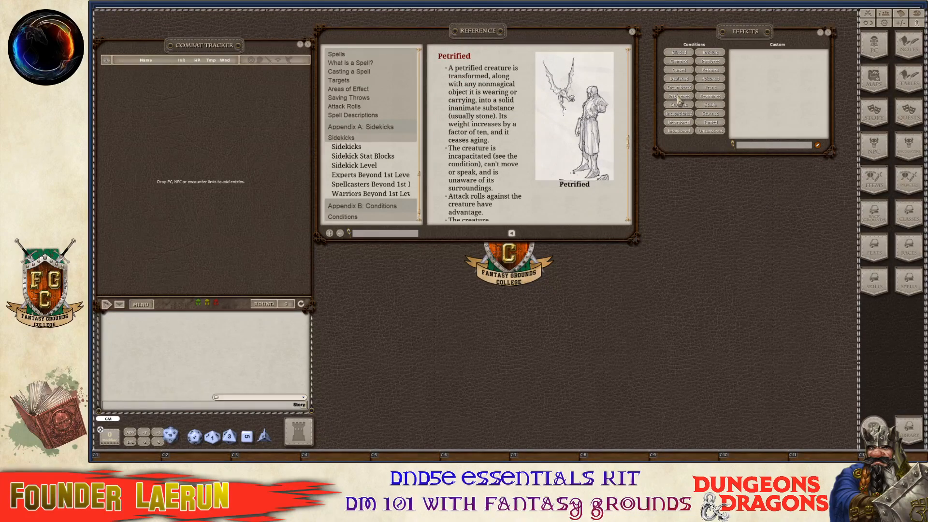
pyautogui.scroll(-5, 507, 169)
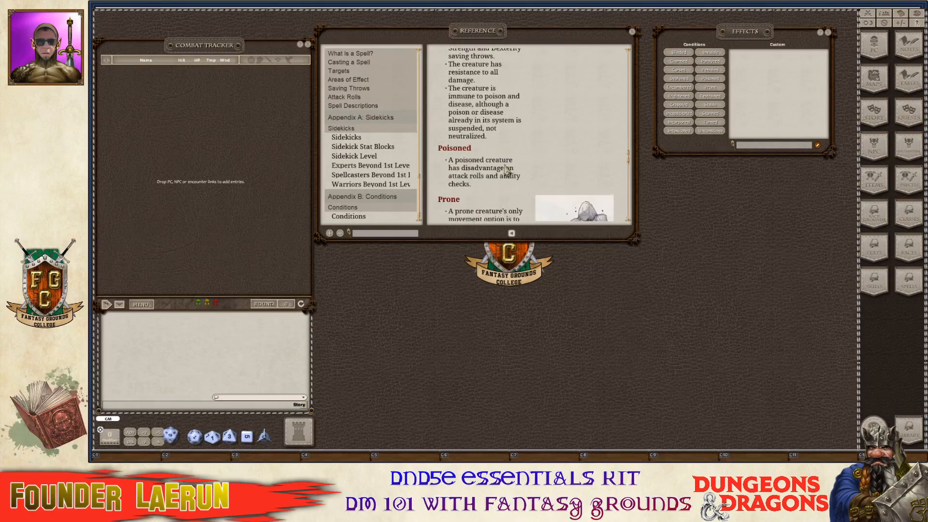
pyautogui.scroll(-3, 507, 169)
pyautogui.scroll(10, 357, 193)
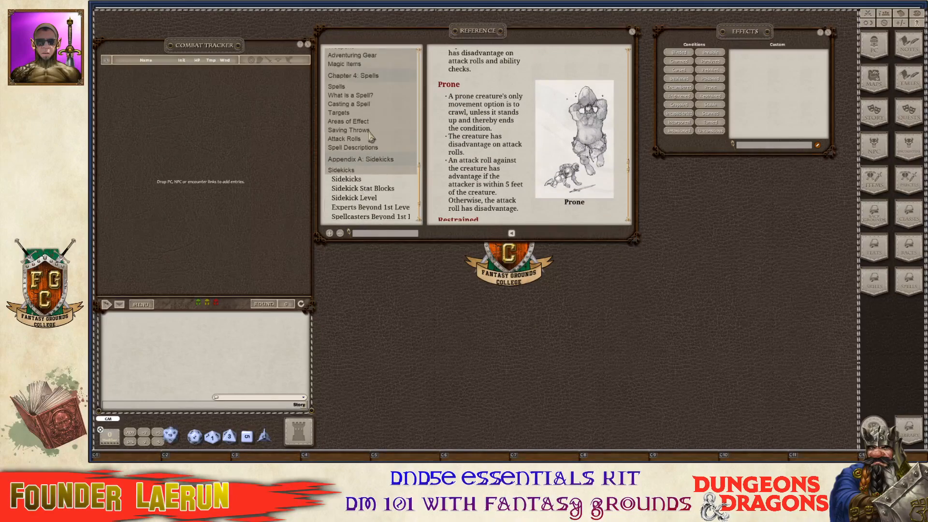
pyautogui.scroll(10, 376, 126)
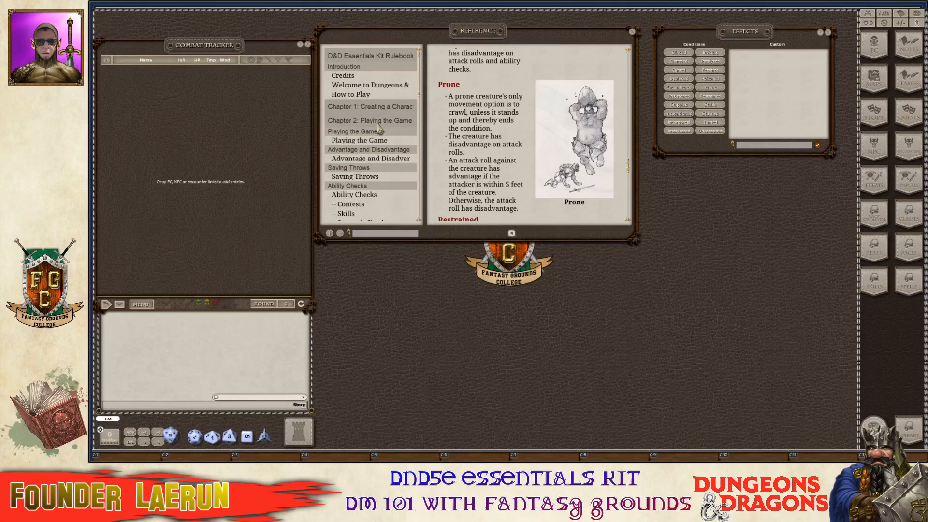
# Close the Reference window, open the Library, and browse the Dragon of Icespire Peak and Divine Contention modules.
pyautogui.click(632, 32)
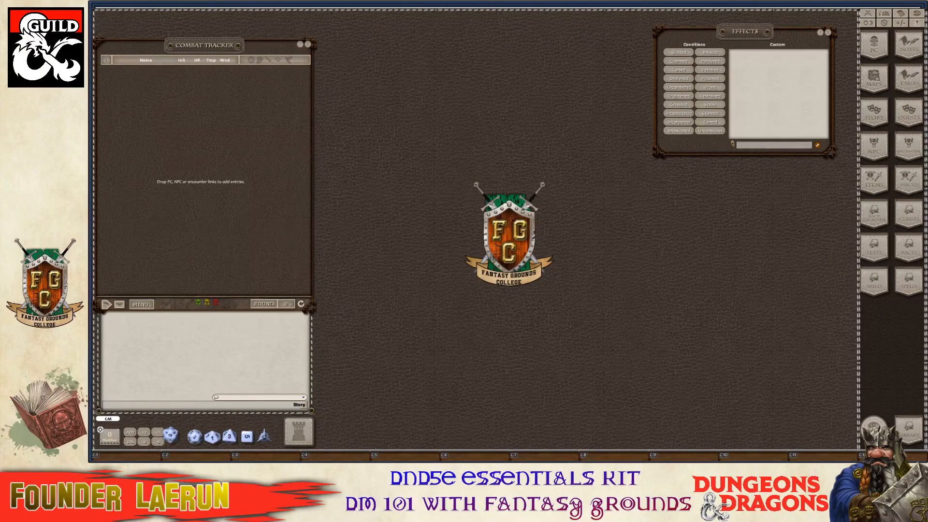
pyautogui.click(908, 438)
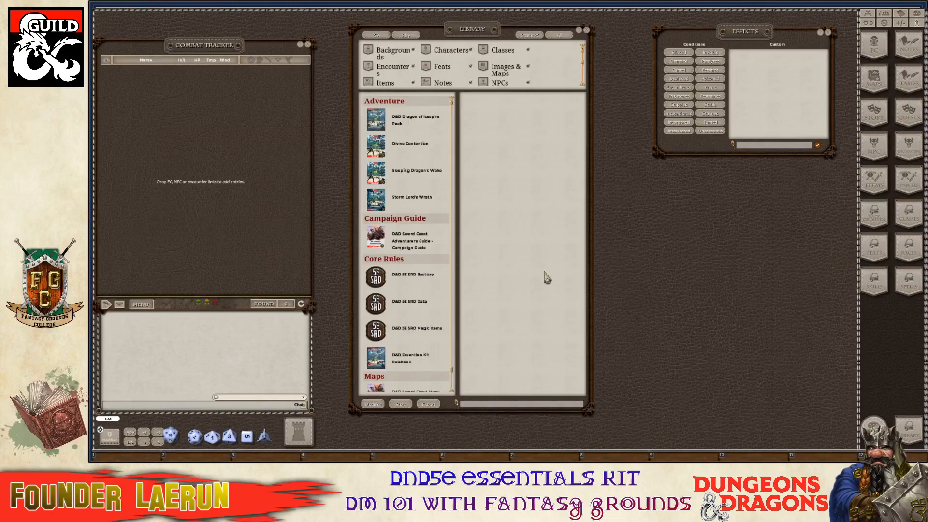
pyautogui.click(422, 126)
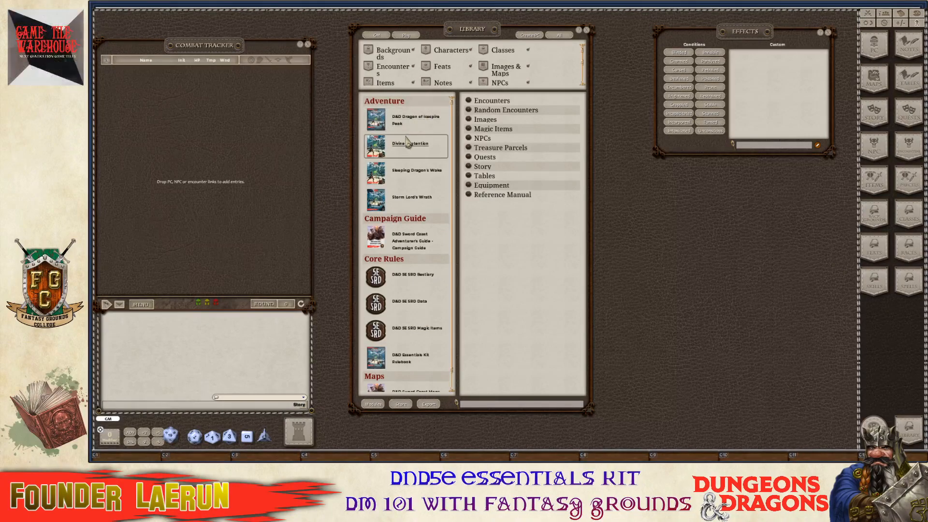
pyautogui.click(409, 143)
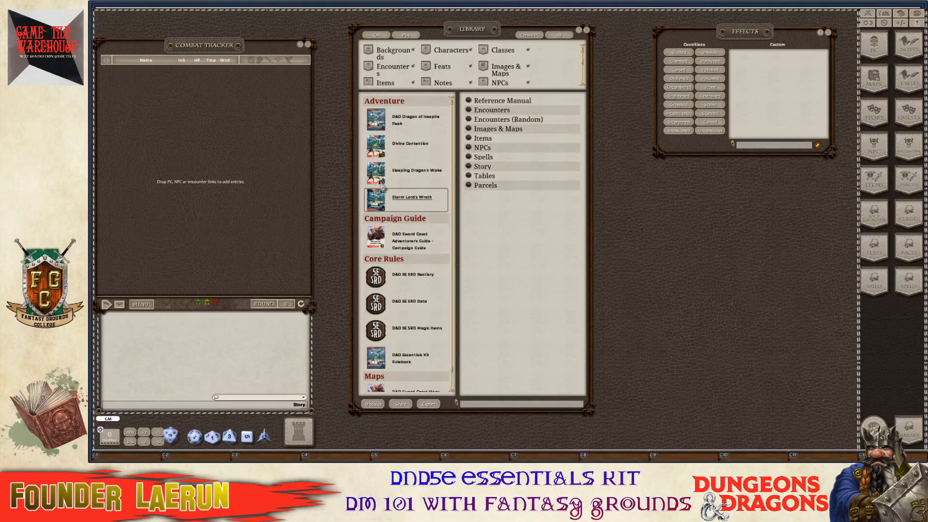
pyautogui.click(409, 121)
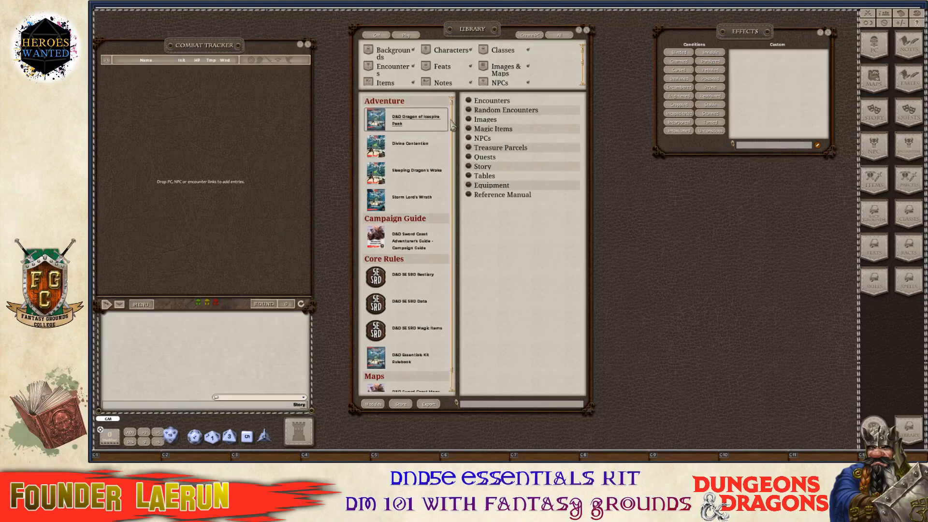
# Move the Library window and resize it narrower and taller.
pyautogui.moveTo(481, 30); pyautogui.dragTo(649, 84)
pyautogui.scroll(-1, 583, 242)
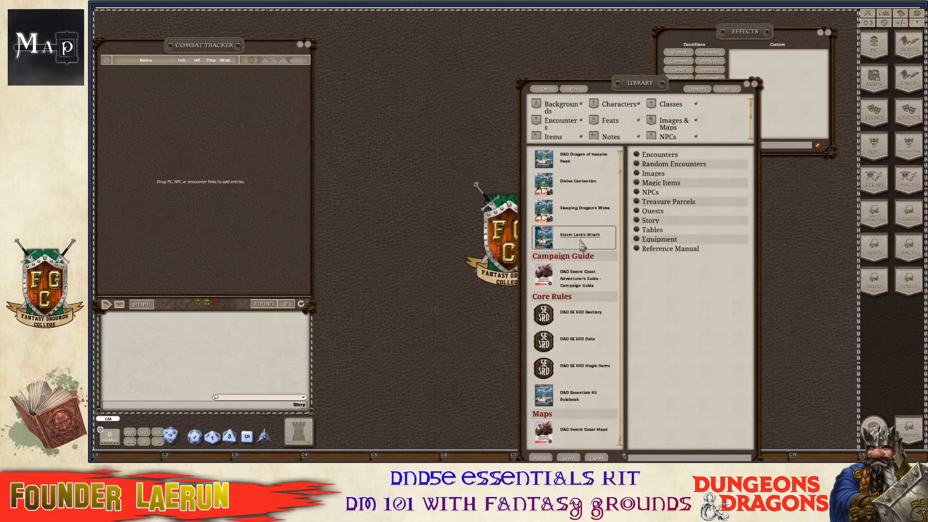
pyautogui.scroll(1, 583, 244)
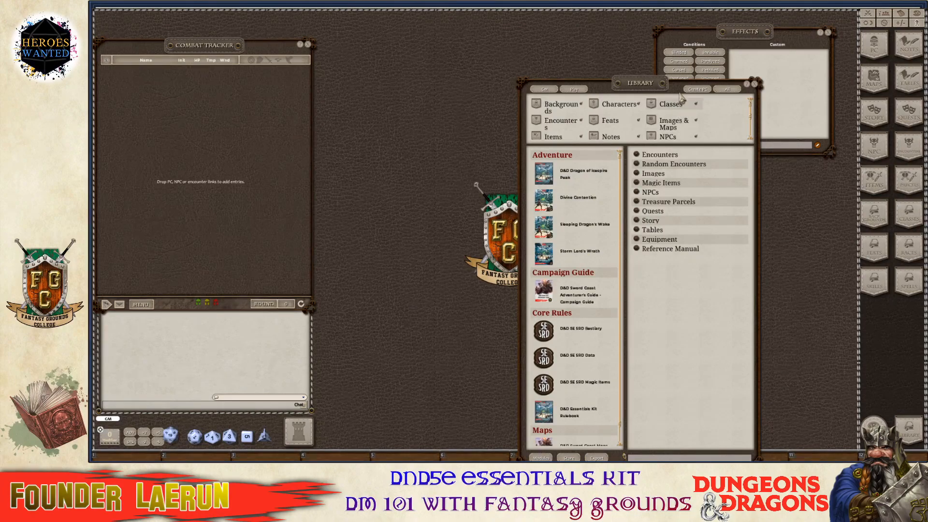
pyautogui.moveTo(653, 86); pyautogui.dragTo(443, 38)
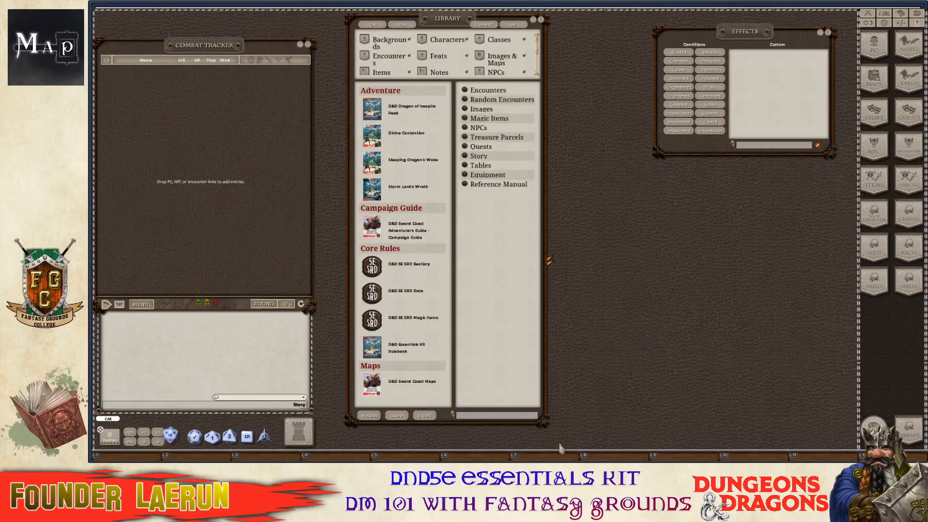
# Enlarge the Library and browse the Essentials Kit Rulebook and Dragon of Icespire Peak categories.
pyautogui.moveTo(544, 420); pyautogui.dragTo(669, 436)
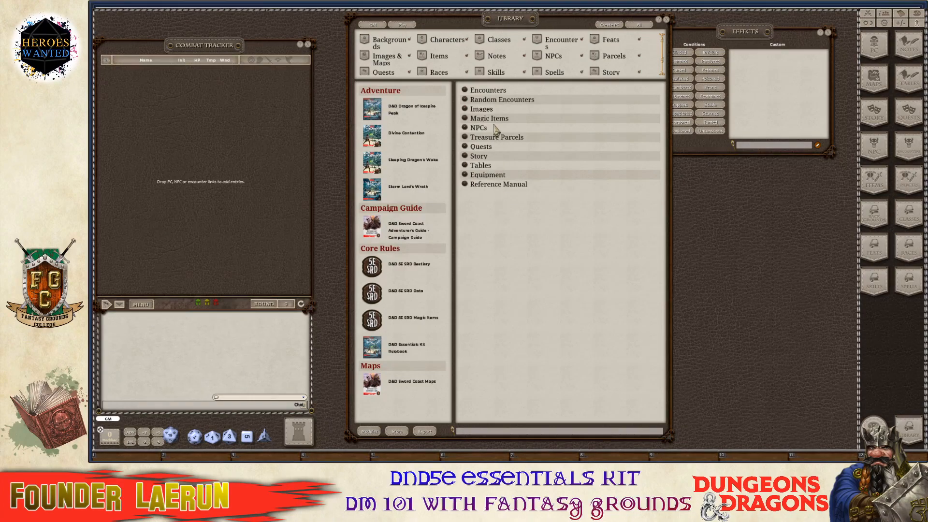
pyautogui.click(407, 351)
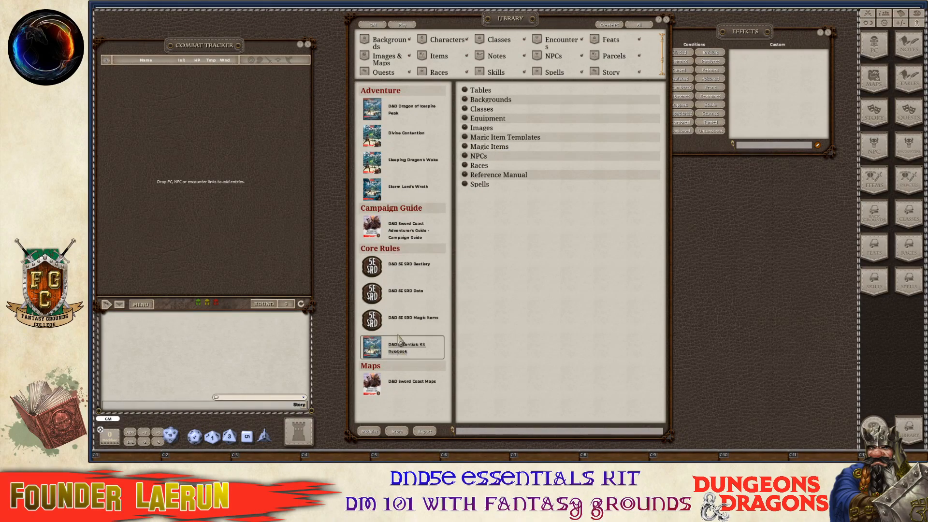
pyautogui.click(403, 116)
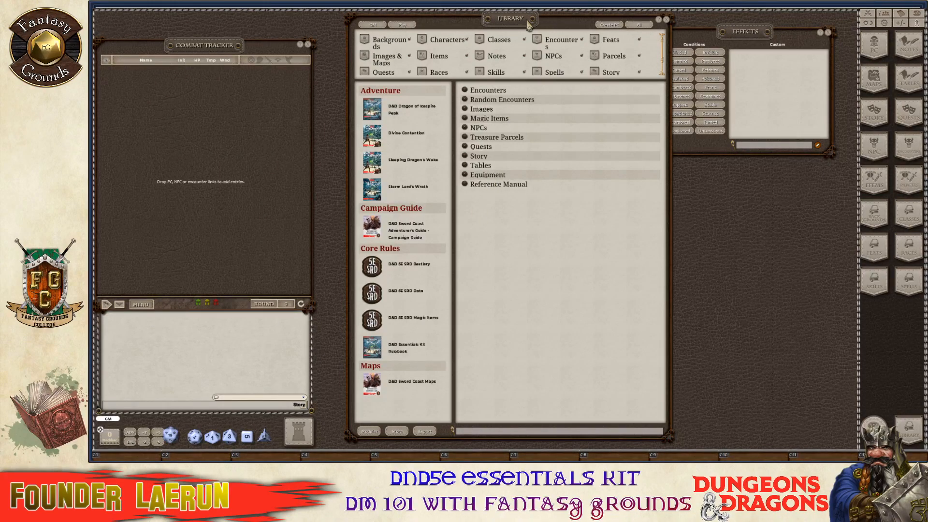
pyautogui.moveTo(528, 24); pyautogui.dragTo(506, 23)
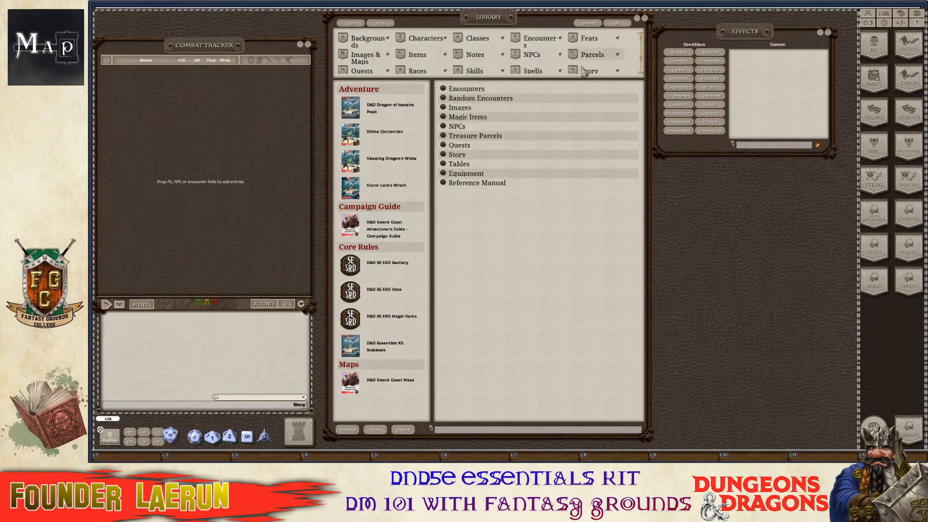
# Close the Effects window and the Library window.
pyautogui.press('ctrl')
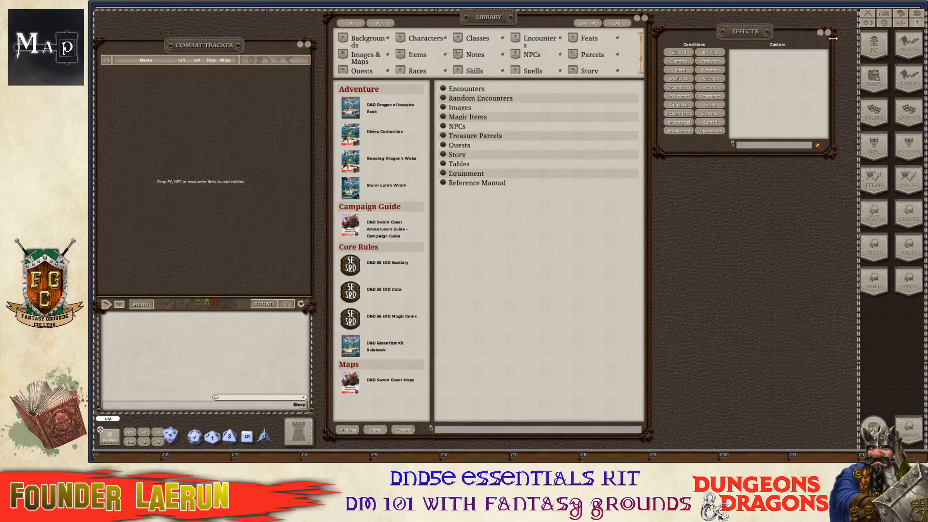
pyautogui.click(828, 33)
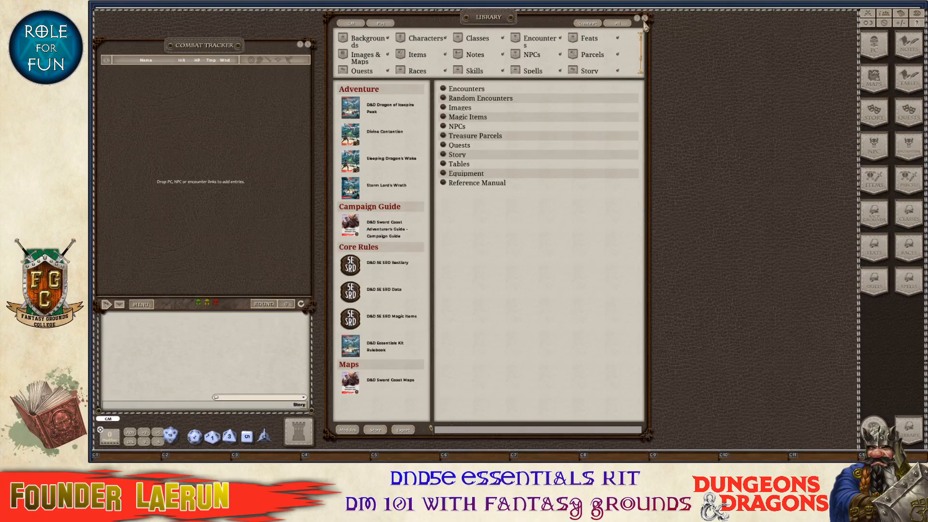
pyautogui.click(644, 18)
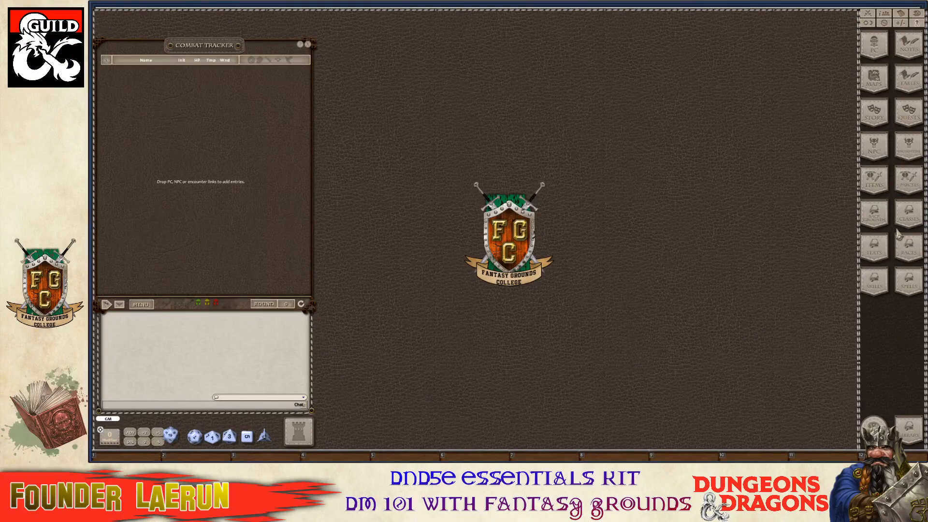
# Open the Story and Images & Maps lists, placing Story directly below Images & Maps.
pyautogui.click(876, 116)
pyautogui.moveTo(507, 173); pyautogui.dragTo(554, 151)
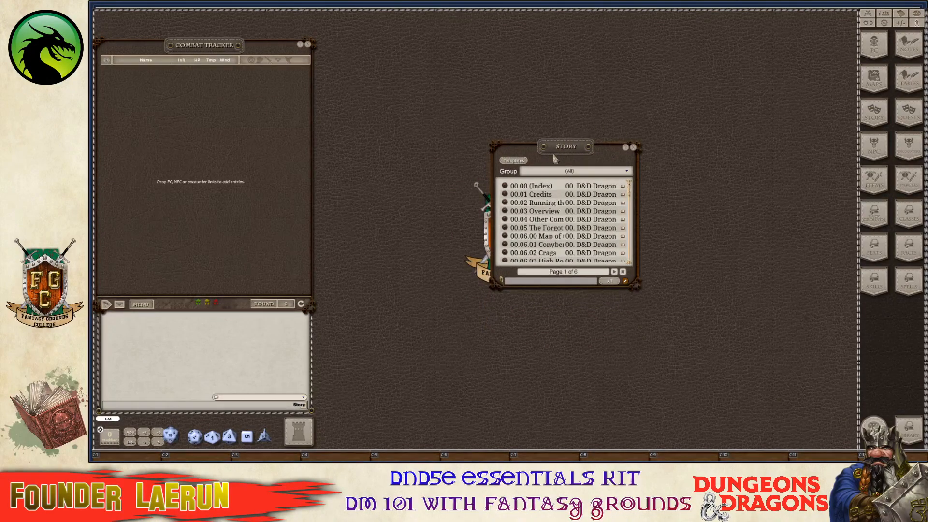
pyautogui.click(875, 82)
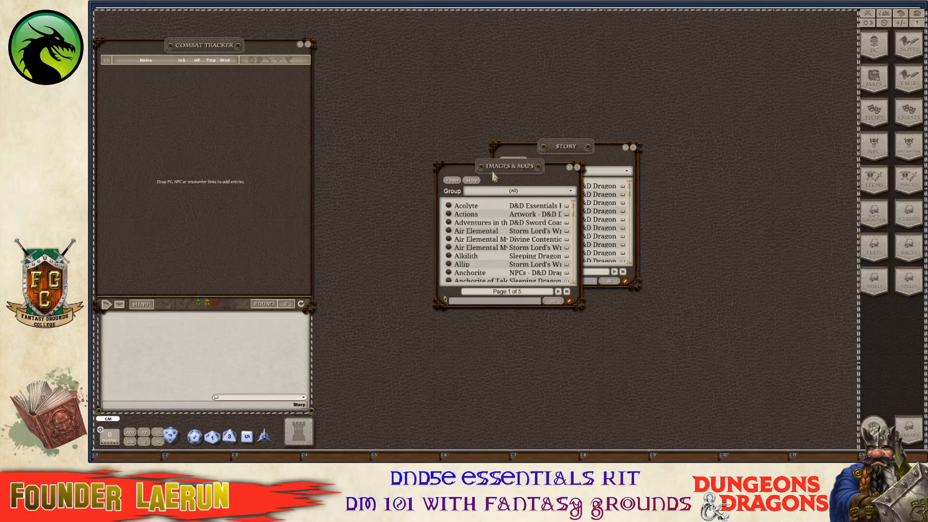
pyautogui.moveTo(501, 175); pyautogui.dragTo(599, 32)
pyautogui.moveTo(510, 155); pyautogui.dragTo(531, 238)
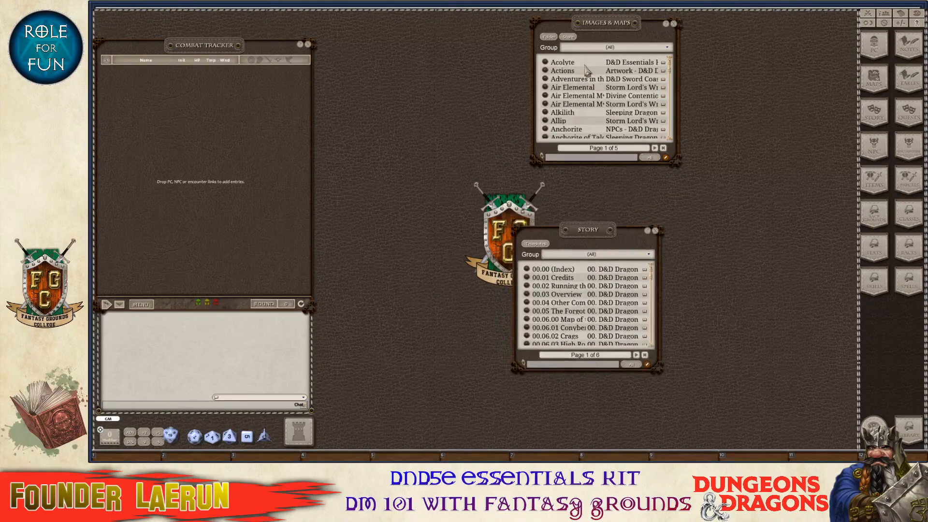
pyautogui.moveTo(615, 29); pyautogui.dragTo(590, 31)
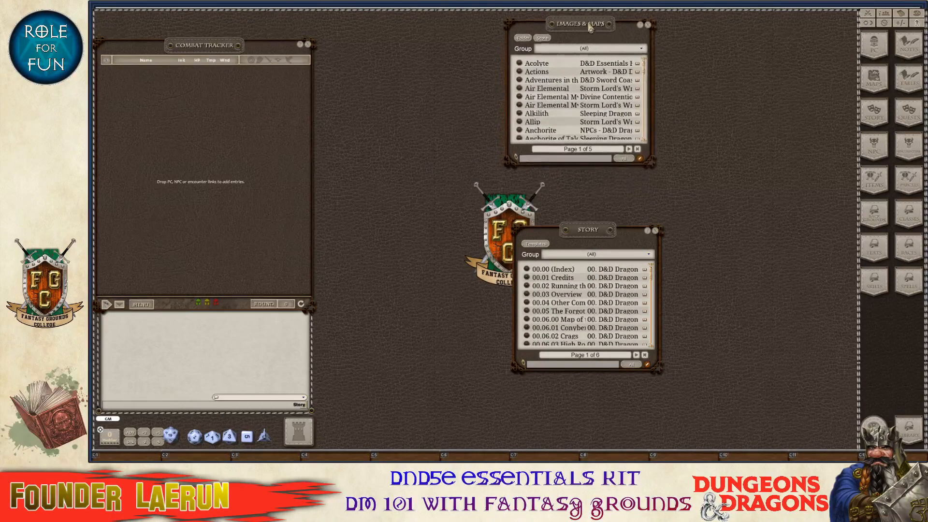
pyautogui.moveTo(575, 224); pyautogui.dragTo(573, 175)
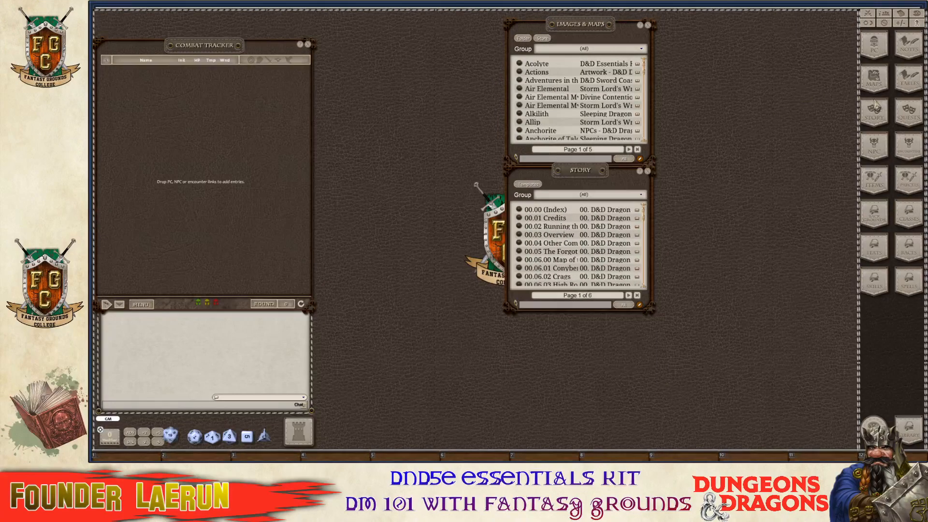
# Open the NPCs list left of Images & Maps with Encounters below it.
pyautogui.click(878, 147)
pyautogui.moveTo(511, 177); pyautogui.dragTo(427, 104)
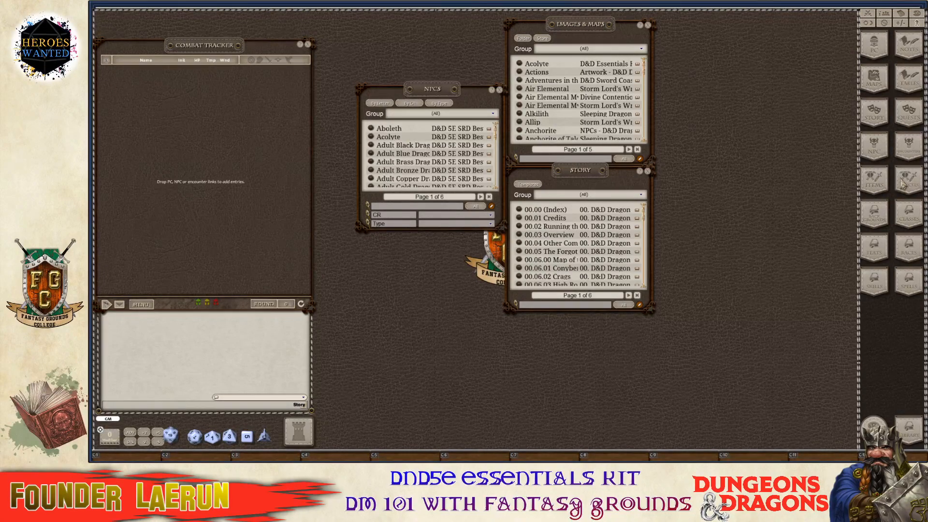
pyautogui.click(909, 145)
pyautogui.moveTo(499, 171); pyautogui.dragTo(417, 244)
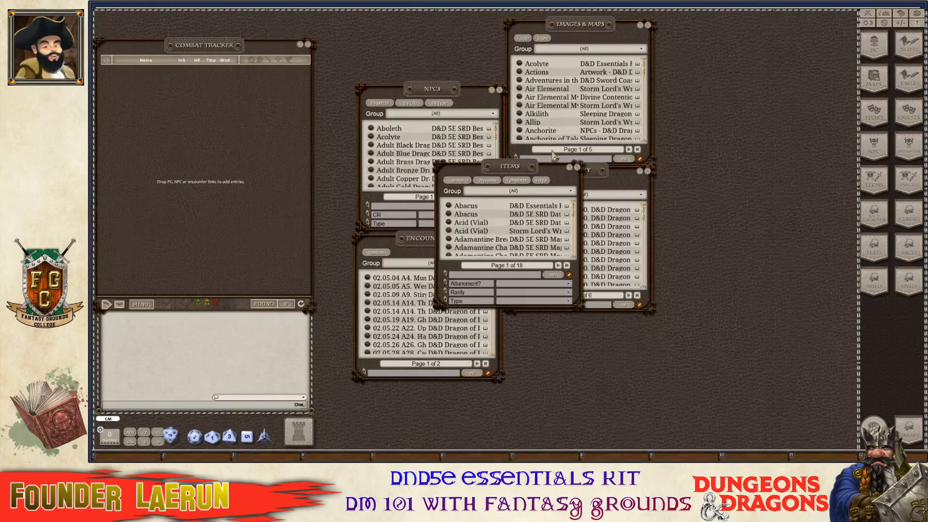
# Place Items right of Images & Maps with Parcels below it, and tuck Encounters under NPCs.
pyautogui.moveTo(513, 170); pyautogui.dragTo(731, 85)
pyautogui.click(915, 183)
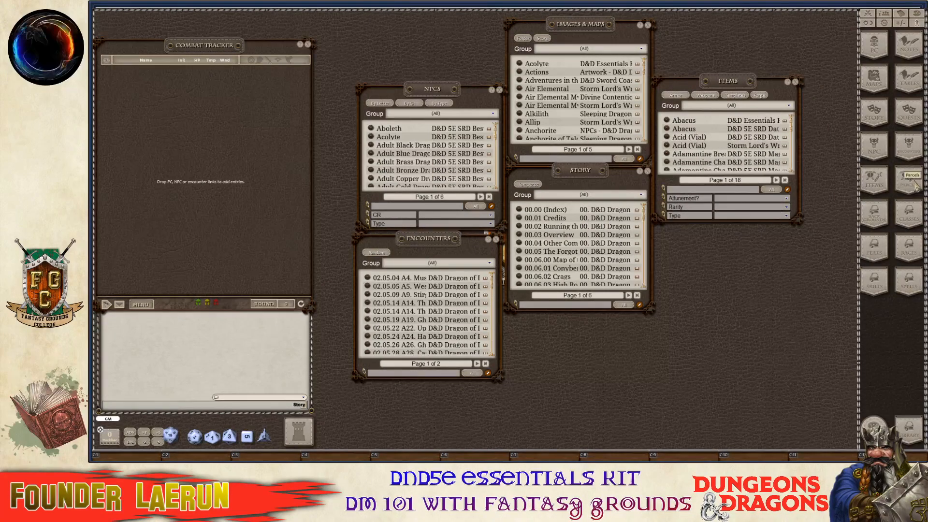
pyautogui.moveTo(519, 166); pyautogui.dragTo(735, 234)
pyautogui.moveTo(440, 239); pyautogui.dragTo(441, 221)
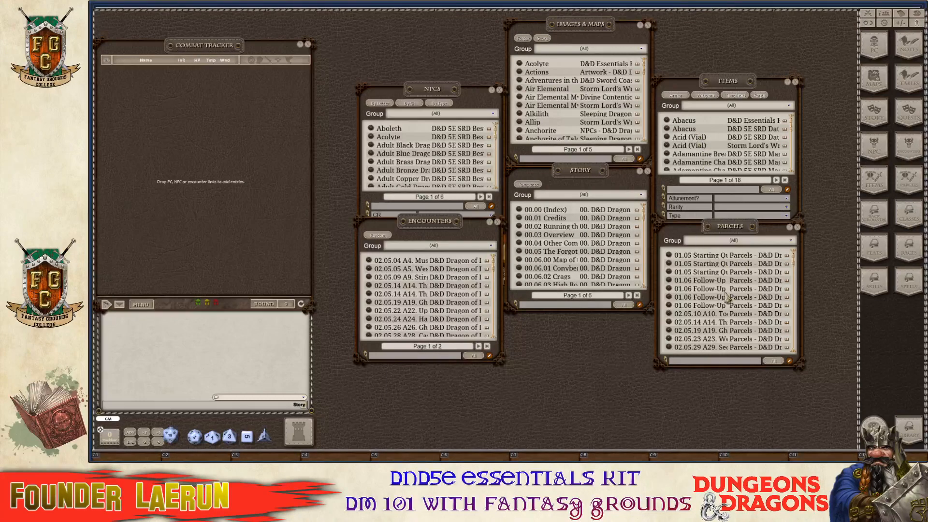
pyautogui.scroll(-2, 689, 281)
pyautogui.scroll(2, 689, 282)
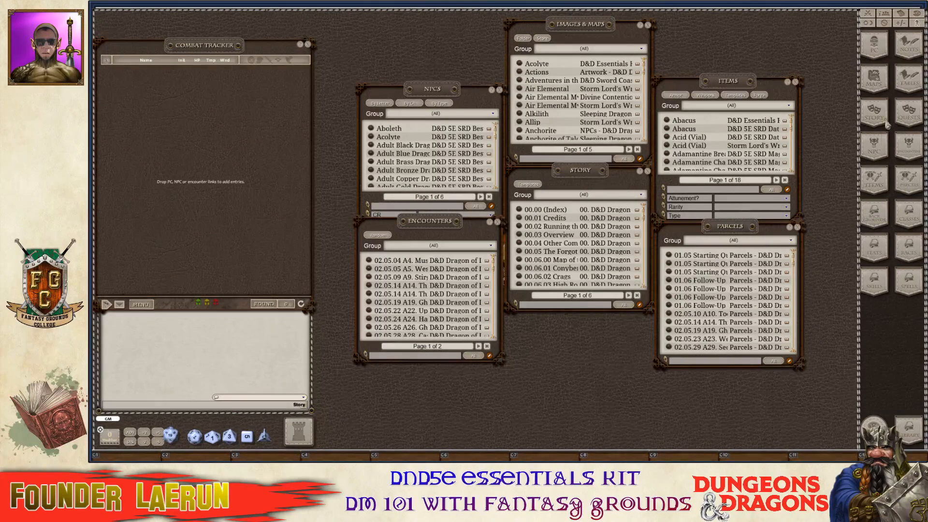
# Open the Tables and Quests lists and set them side by side in the lower middle.
pyautogui.click(906, 87)
pyautogui.moveTo(530, 179); pyautogui.dragTo(670, 302)
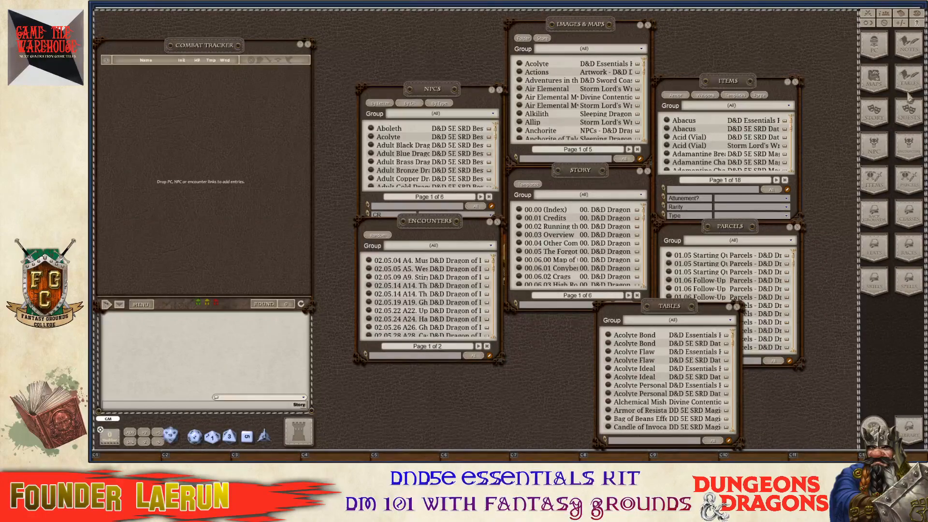
pyautogui.click(909, 111)
pyautogui.moveTo(508, 172); pyautogui.dragTo(511, 312)
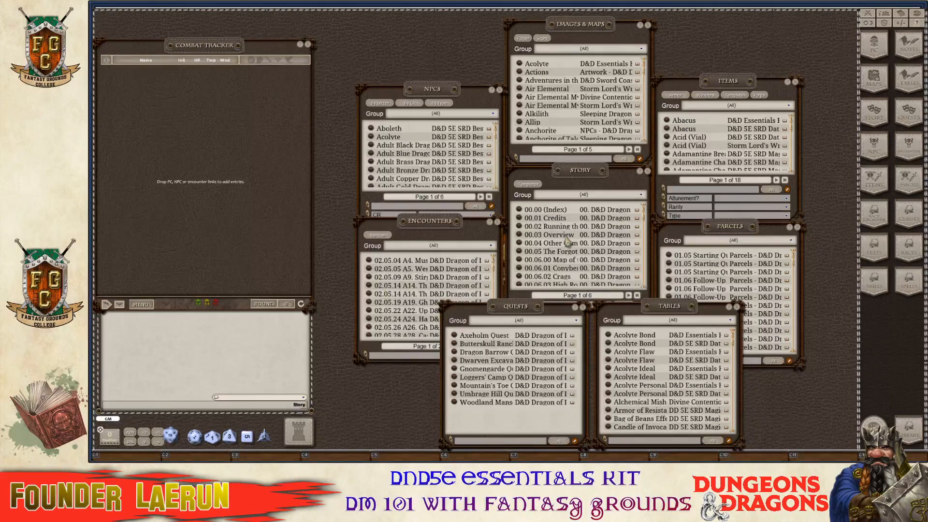
pyautogui.scroll(-2, 550, 257)
pyautogui.scroll(3, 530, 258)
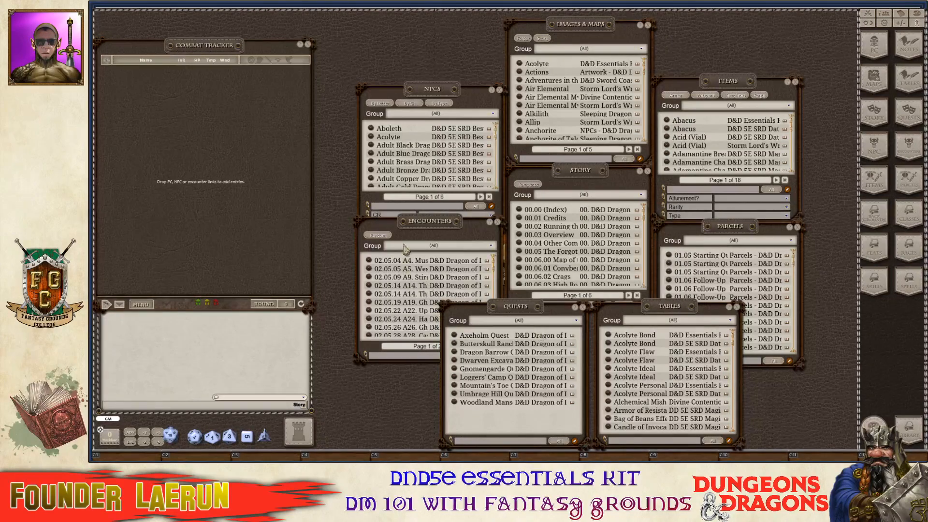
pyautogui.click(909, 432)
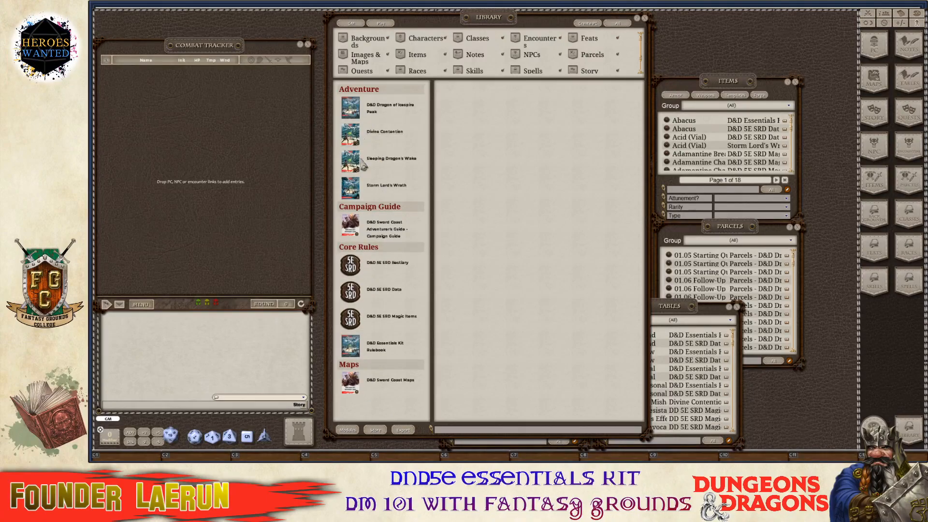
pyautogui.click(645, 18)
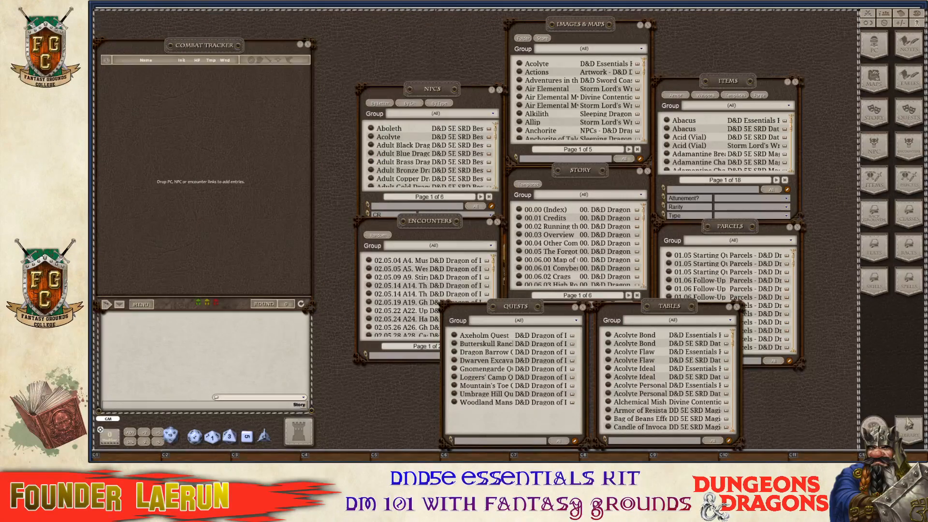
pyautogui.click(910, 431)
pyautogui.click(391, 107)
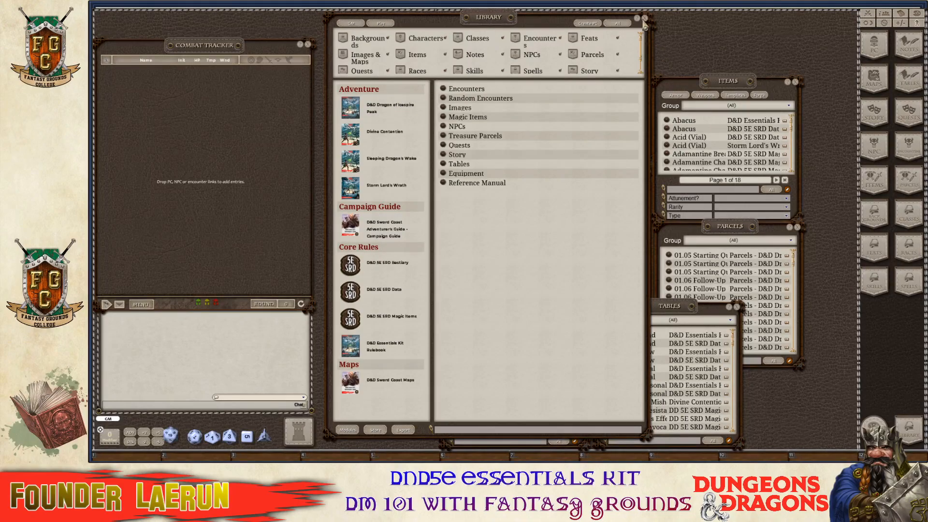
pyautogui.click(645, 18)
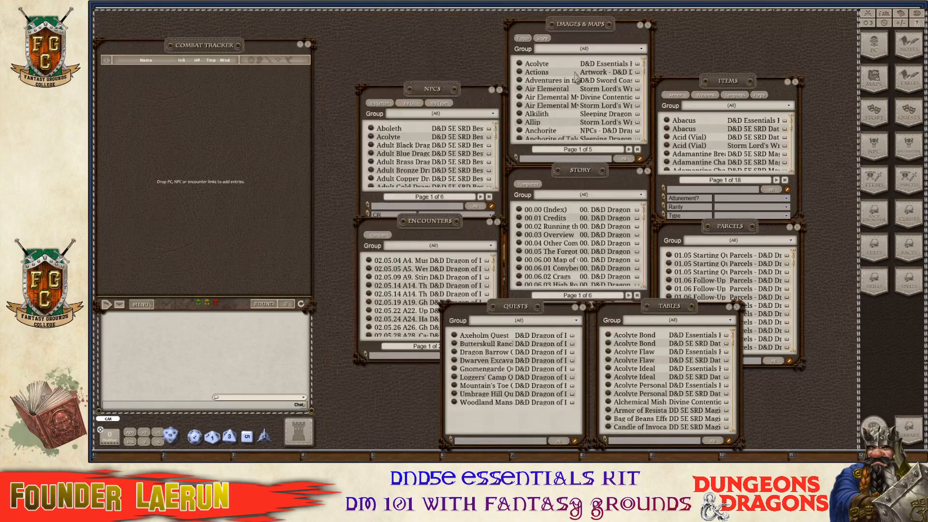
pyautogui.click(472, 118)
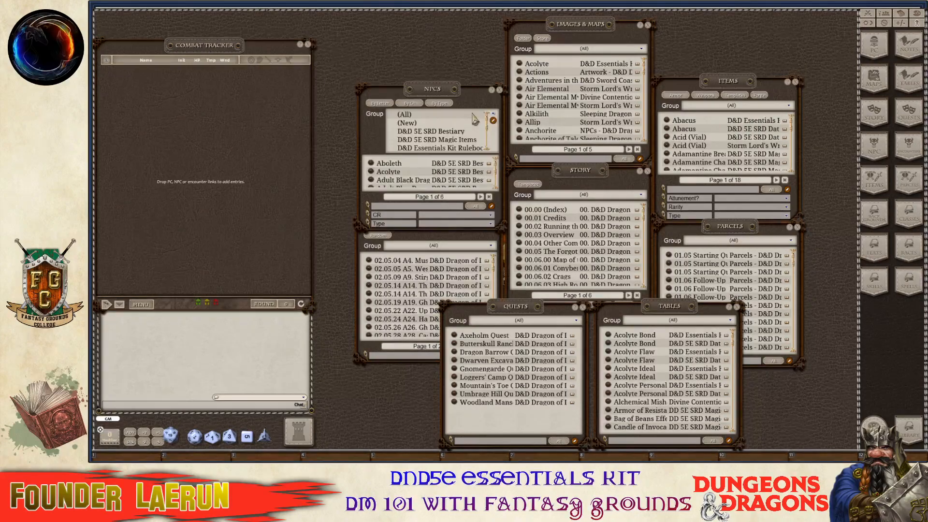
# Filter NPCs, Encounters and Images & Maps to their Dragon of Icespire Peak groups.
pyautogui.scroll(-3, 474, 137)
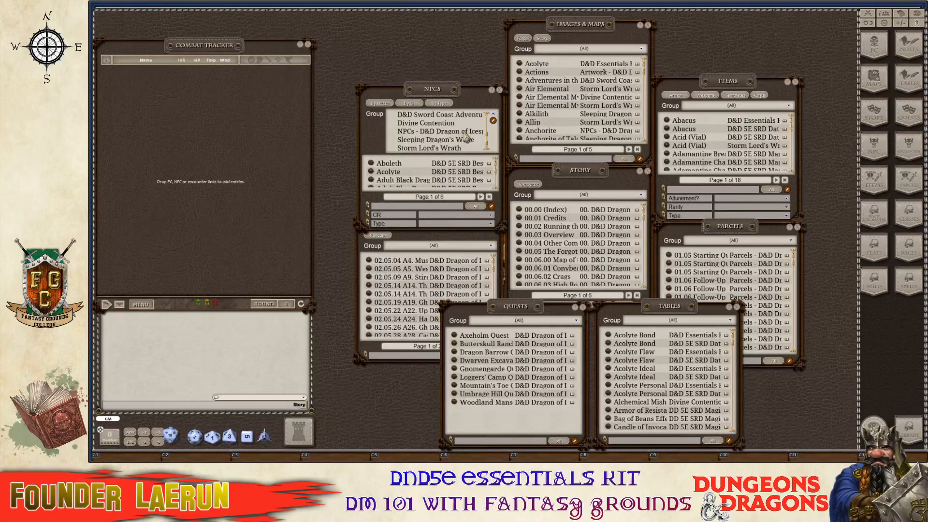
pyautogui.click(465, 131)
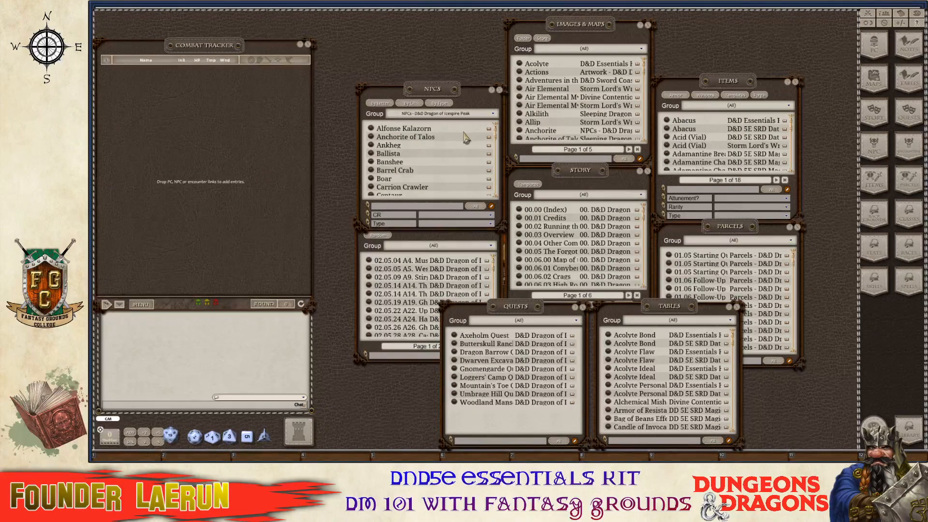
pyautogui.press('ctrl')
pyautogui.click(454, 246)
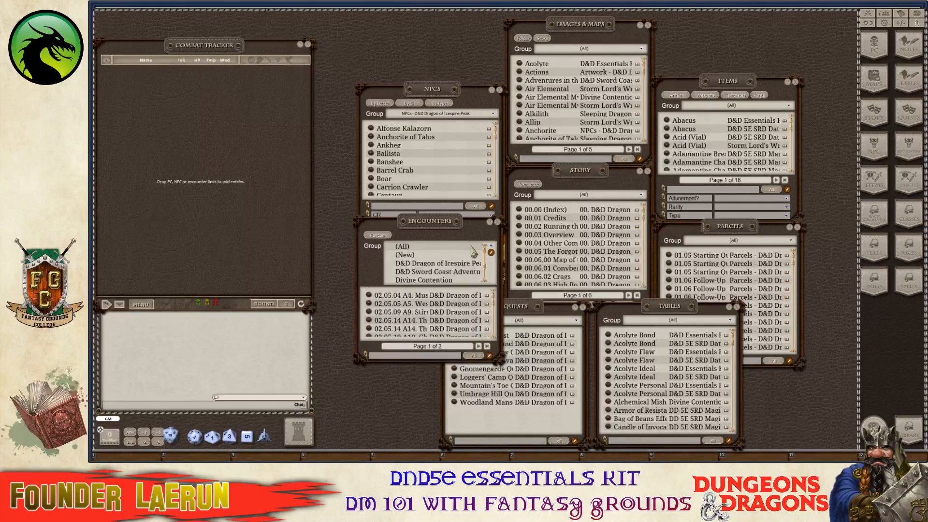
pyautogui.press('ctrl')
pyautogui.click(452, 264)
pyautogui.scroll(-2, 434, 291)
pyautogui.scroll(2, 434, 292)
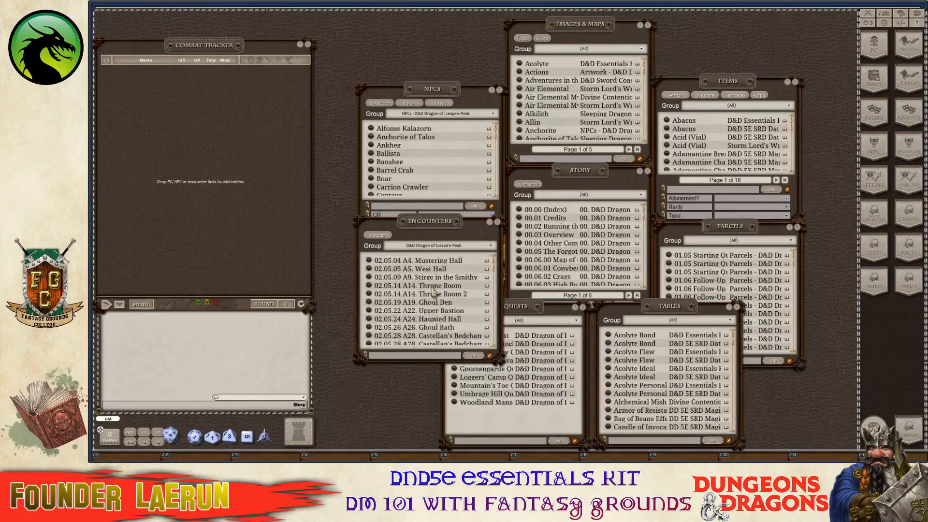
pyautogui.click(634, 50)
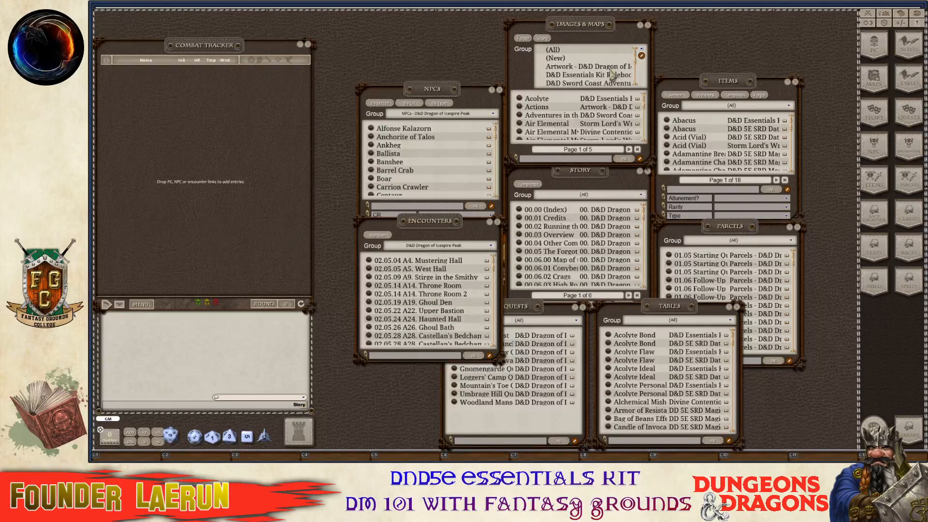
pyautogui.scroll(-3, 616, 68)
pyautogui.scroll(-2, 610, 75)
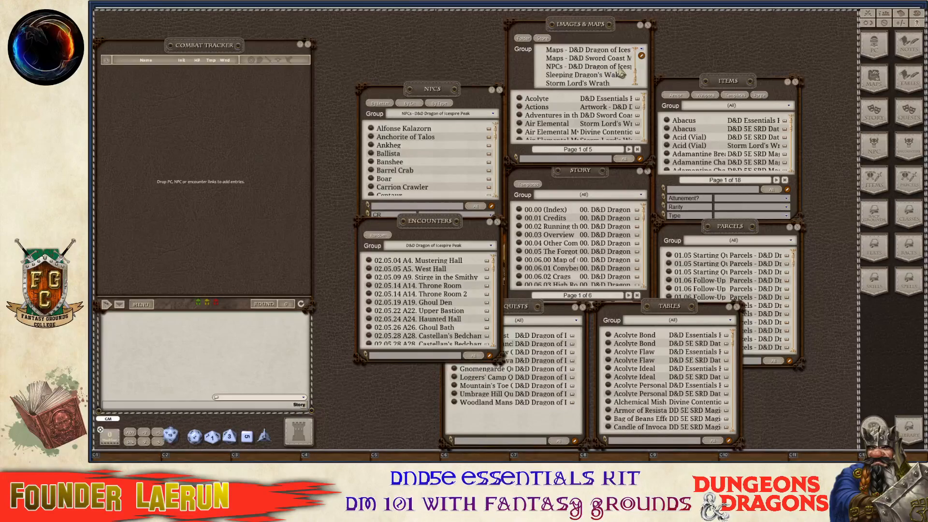
pyautogui.click(620, 67)
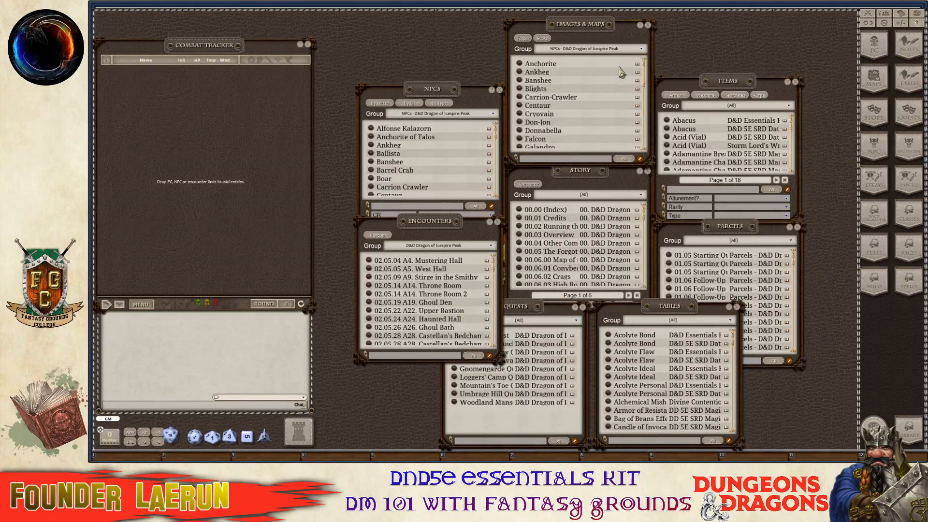
# Filter Story to '00. D&D Dragon of Icespire Peak' and move the Story and Quests windows up.
pyautogui.click(579, 196)
pyautogui.click(604, 199)
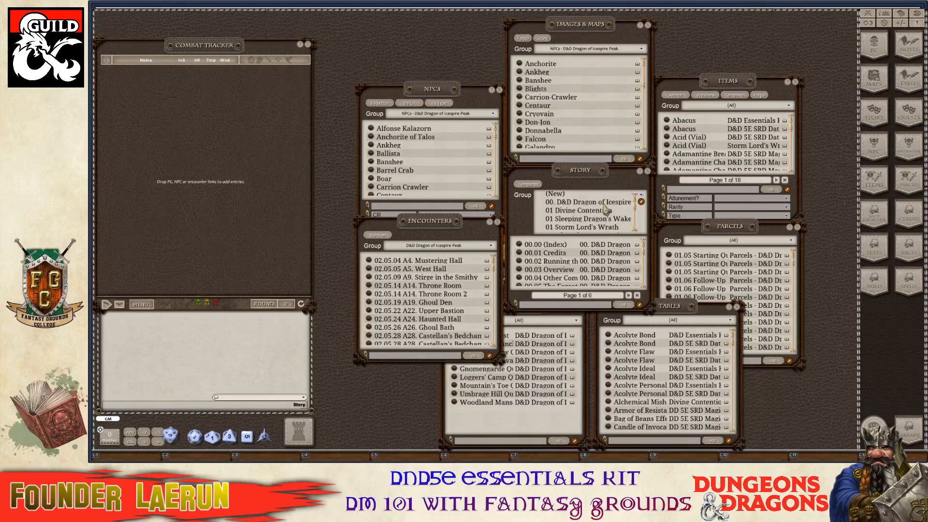
pyautogui.click(604, 208)
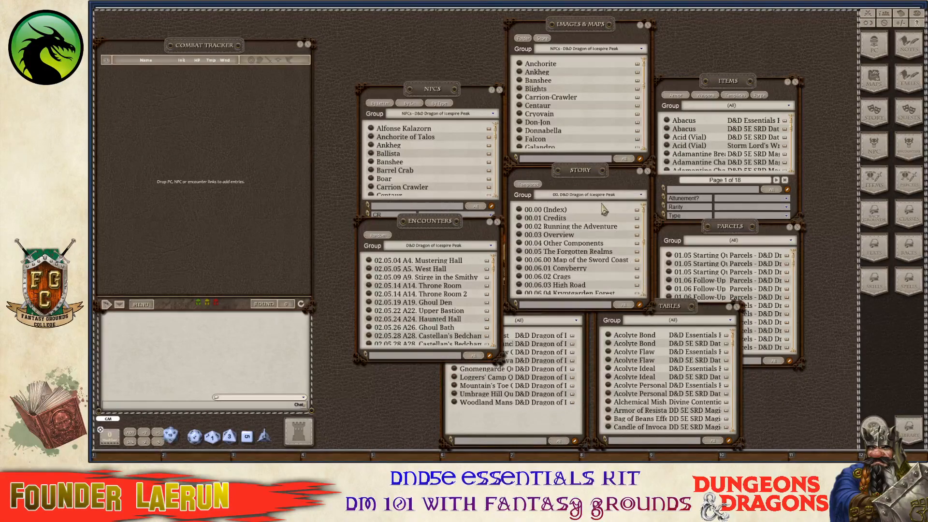
pyautogui.scroll(-5, 575, 232)
pyautogui.scroll(5, 572, 234)
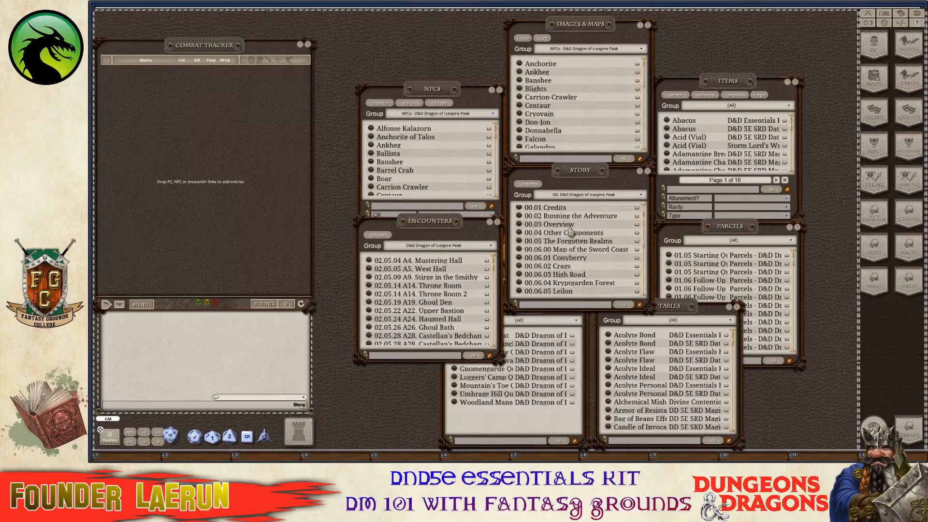
pyautogui.moveTo(575, 173); pyautogui.dragTo(572, 152)
pyautogui.moveTo(526, 310); pyautogui.dragTo(530, 298)
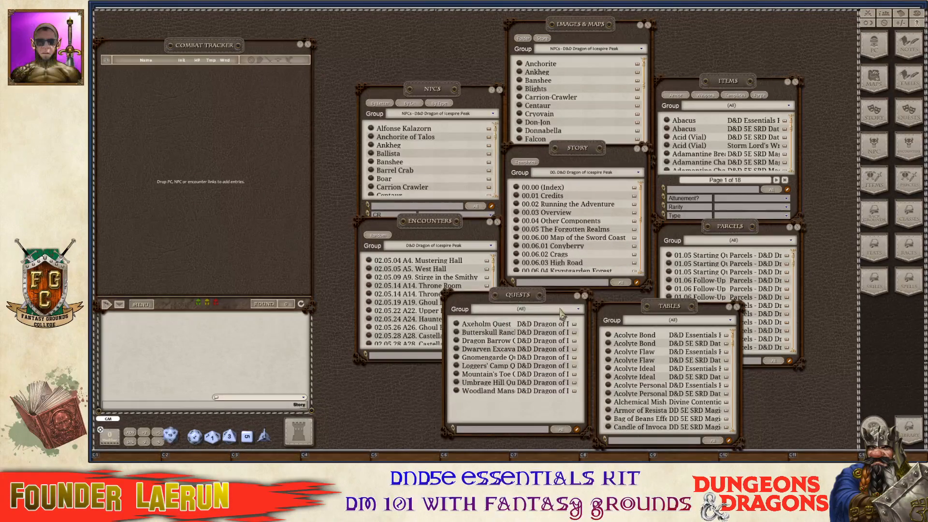
# Filter the Quests and Tables lists to their Dragon of Icespire Peak groups.
pyautogui.click(561, 312)
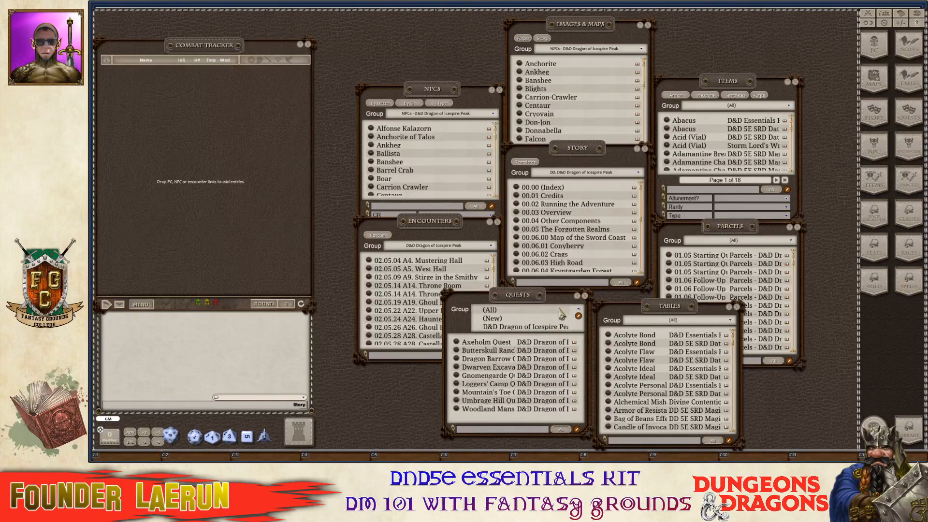
pyautogui.click(525, 328)
pyautogui.click(692, 322)
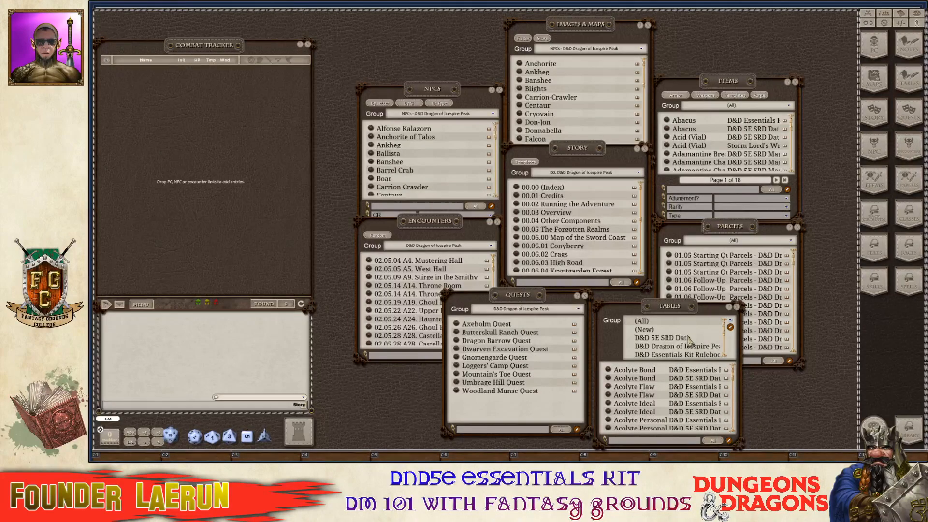
pyautogui.click(690, 347)
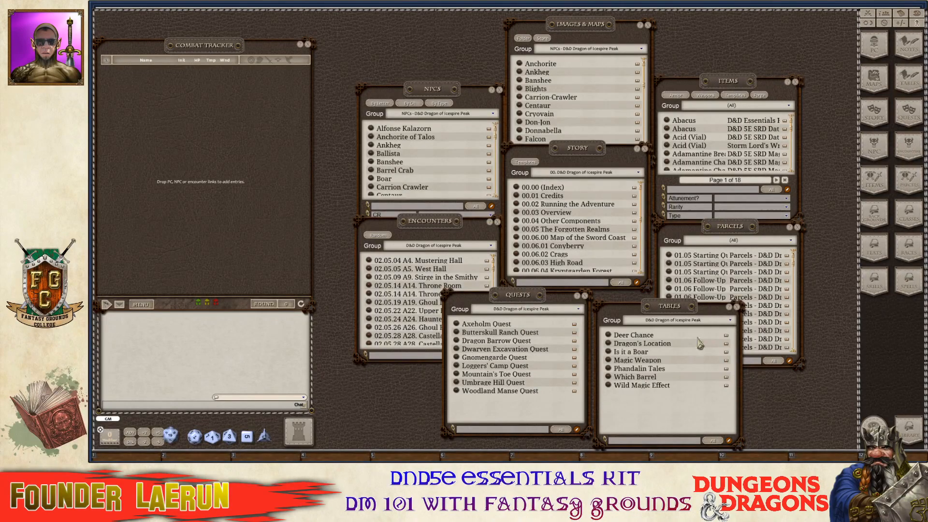
# Filter the Parcels and Items lists to Dragon of Icespire Peak, then raise Tables above Parcels.
pyautogui.click(779, 240)
pyautogui.click(779, 240)
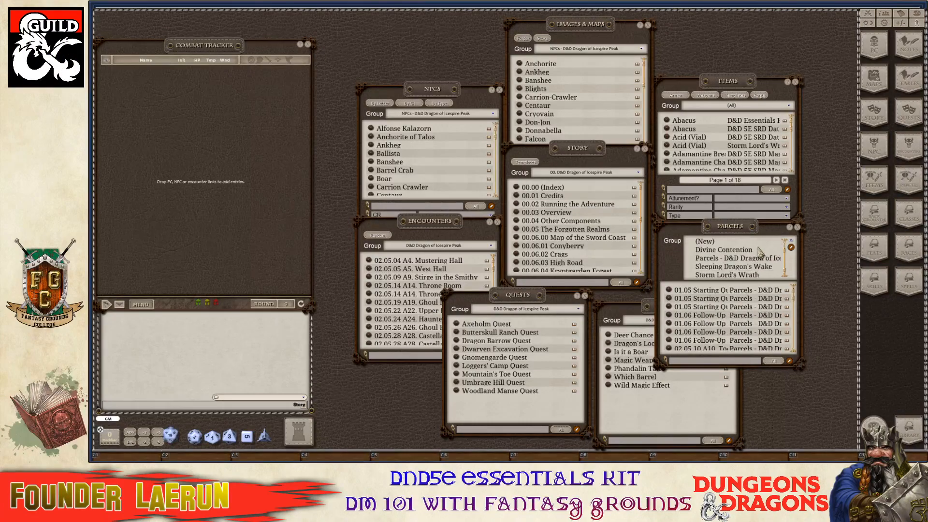
pyautogui.click(757, 261)
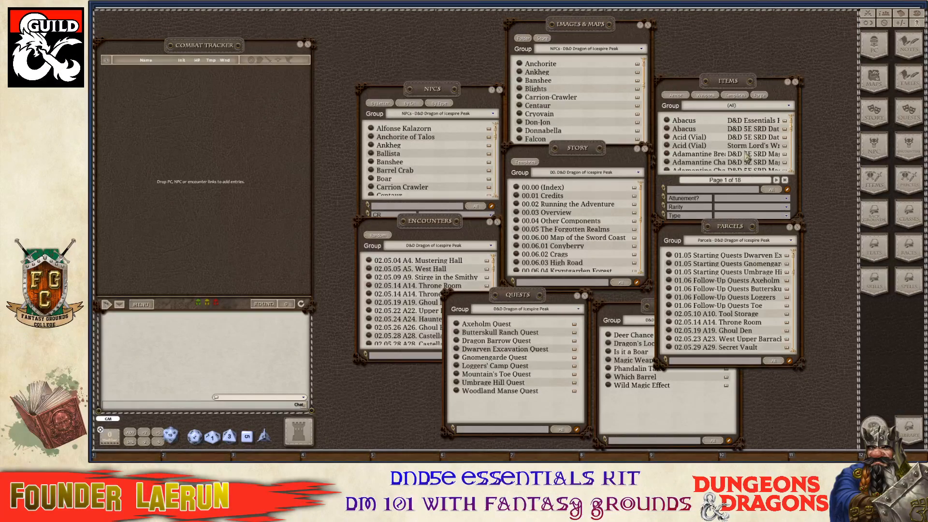
pyautogui.click(772, 108)
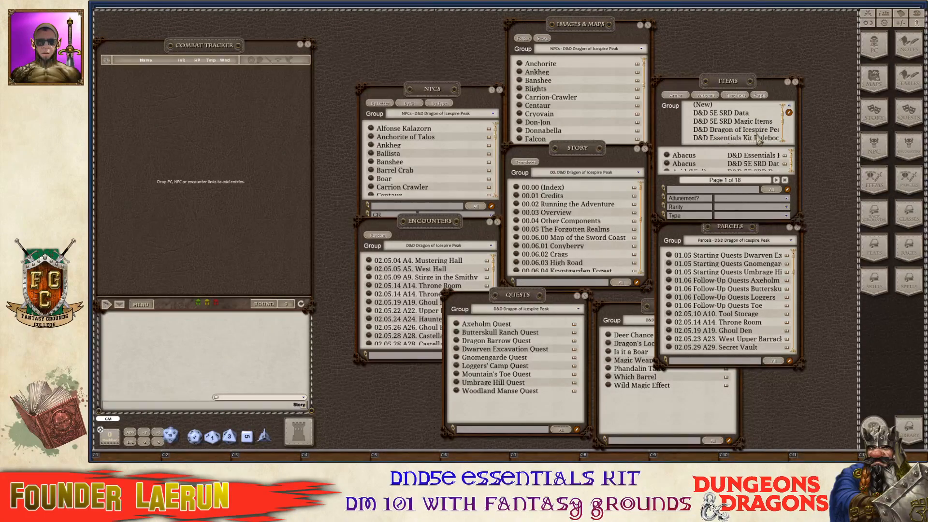
pyautogui.click(764, 129)
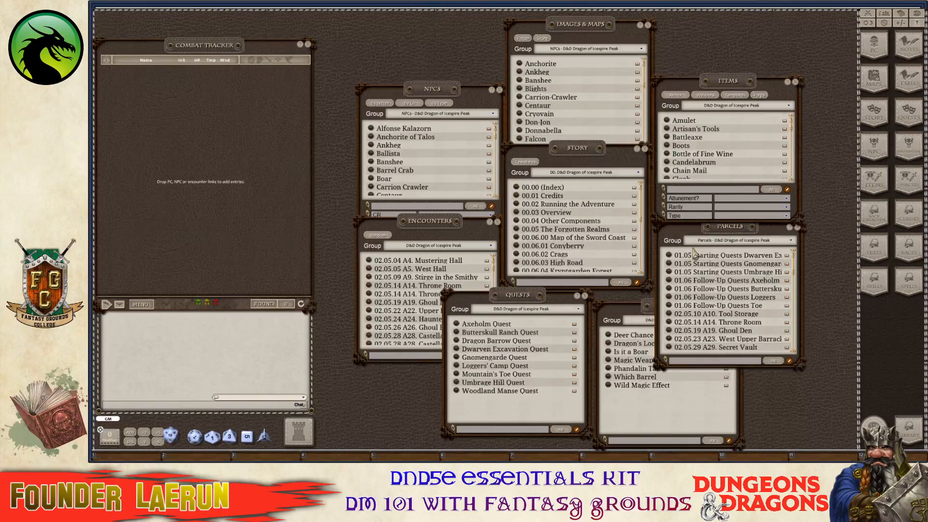
pyautogui.click(635, 311)
# Shift the Tables window slightly up and left, in front of Parcels beside Quests.
pyautogui.moveTo(656, 310); pyautogui.dragTo(652, 298)
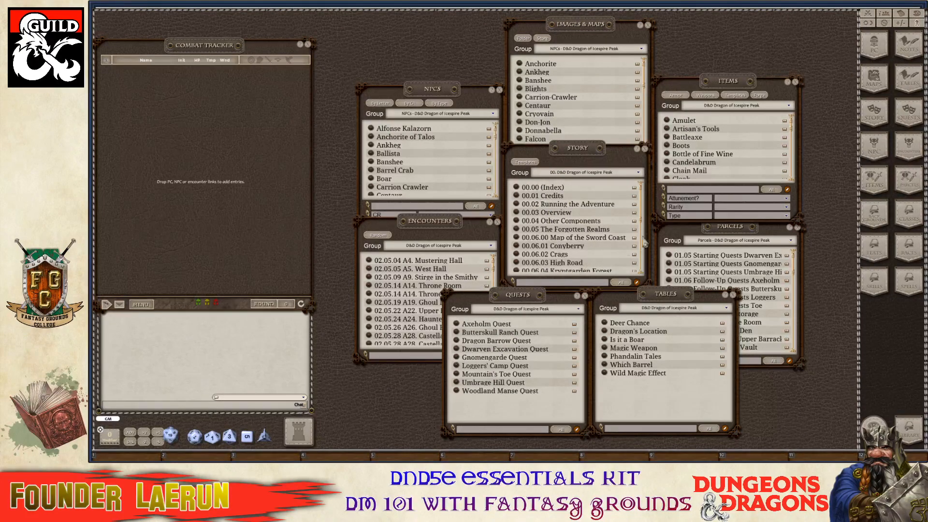
pyautogui.press('ctrl')
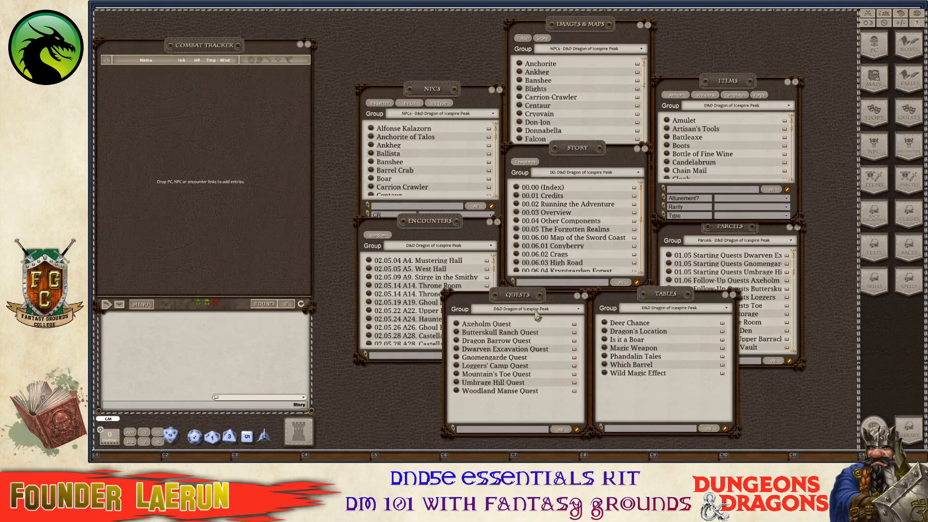
pyautogui.press('ctrl')
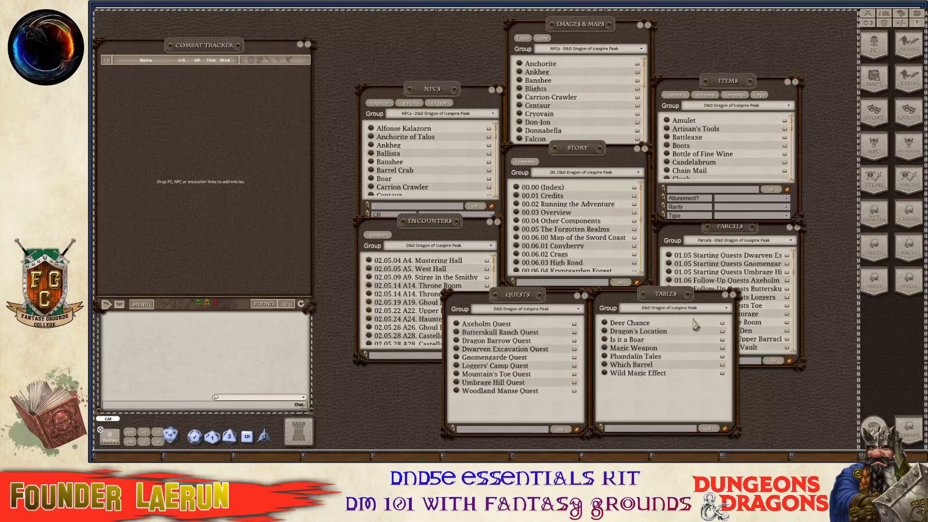
pyautogui.press('ctrl')
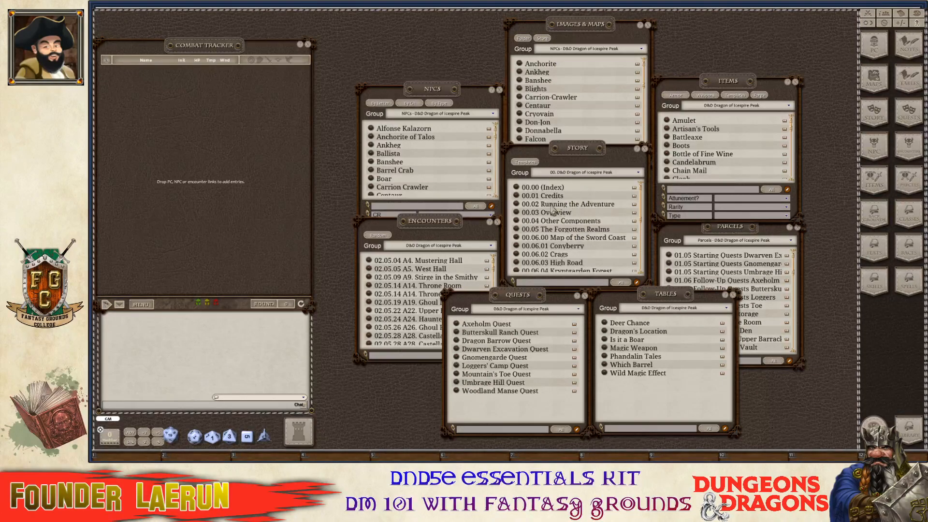
pyautogui.press('ctrl')
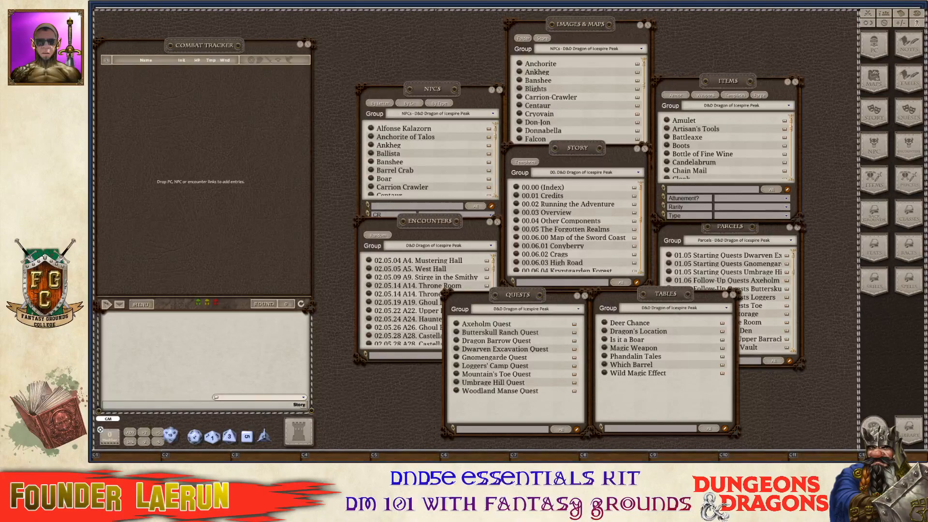
pyautogui.press('ctrl')
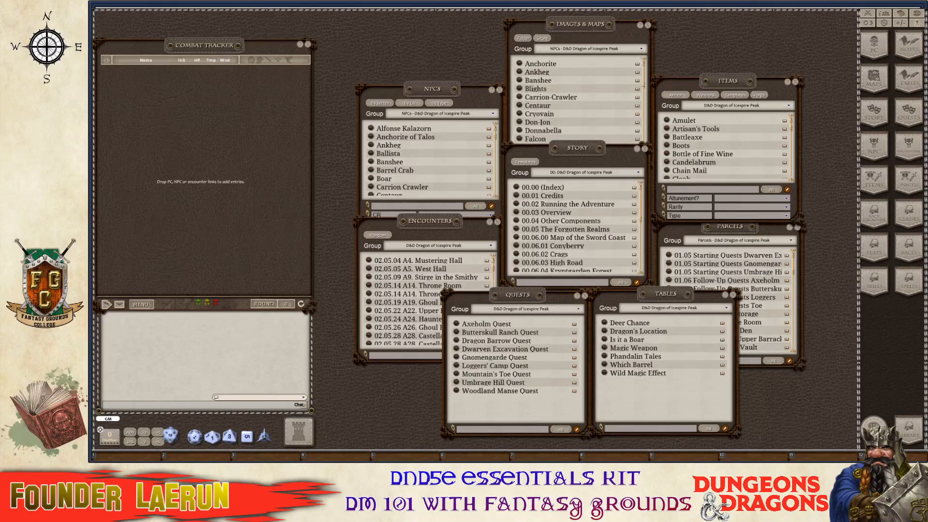
pyautogui.press('ctrl')
# Open and close the Library, then set the NPCs group filter to (All).
pyautogui.click(910, 437)
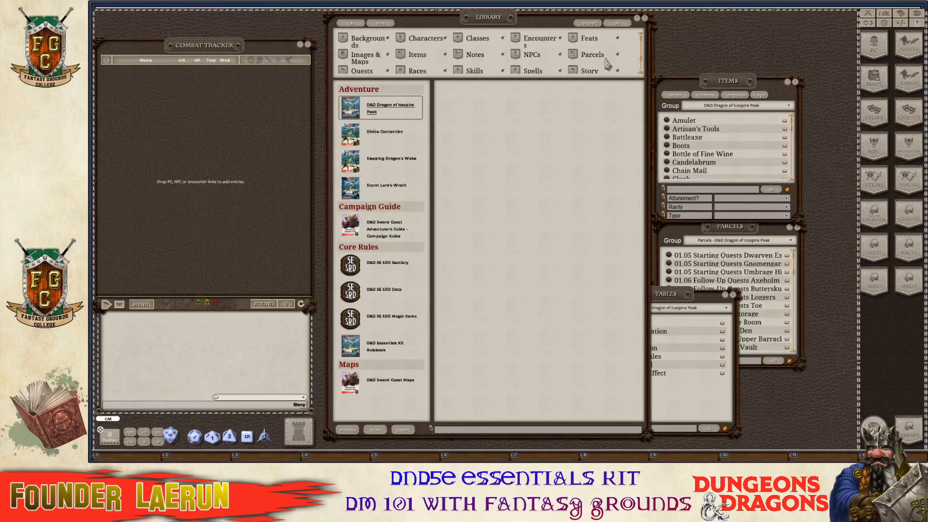
pyautogui.click(645, 18)
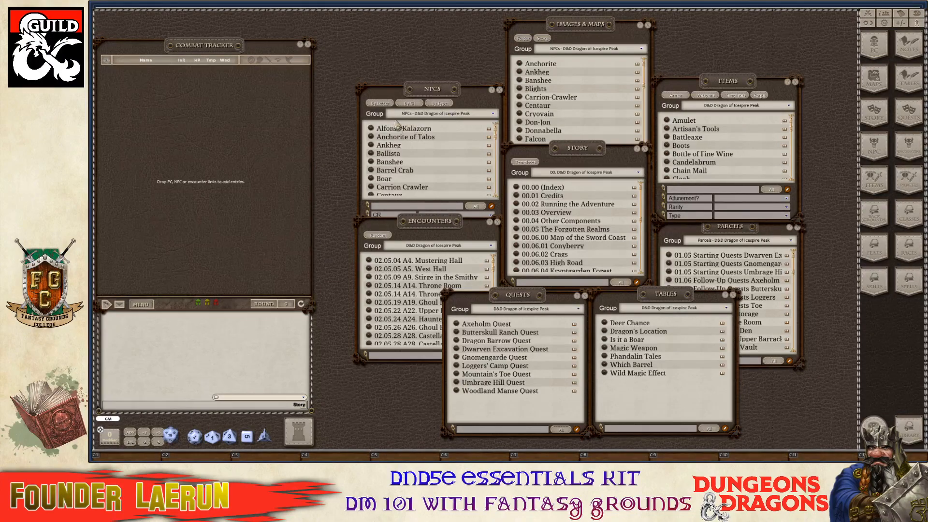
pyautogui.click(492, 114)
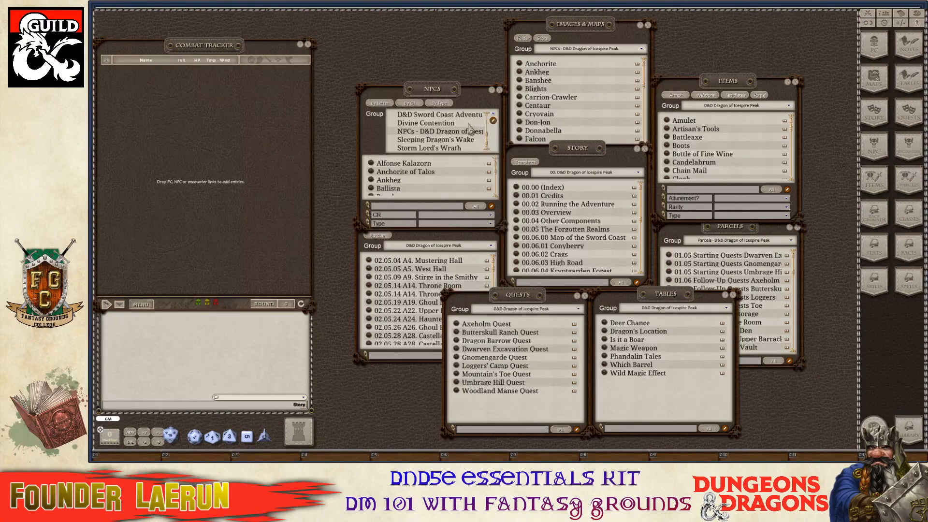
pyautogui.scroll(5, 445, 153)
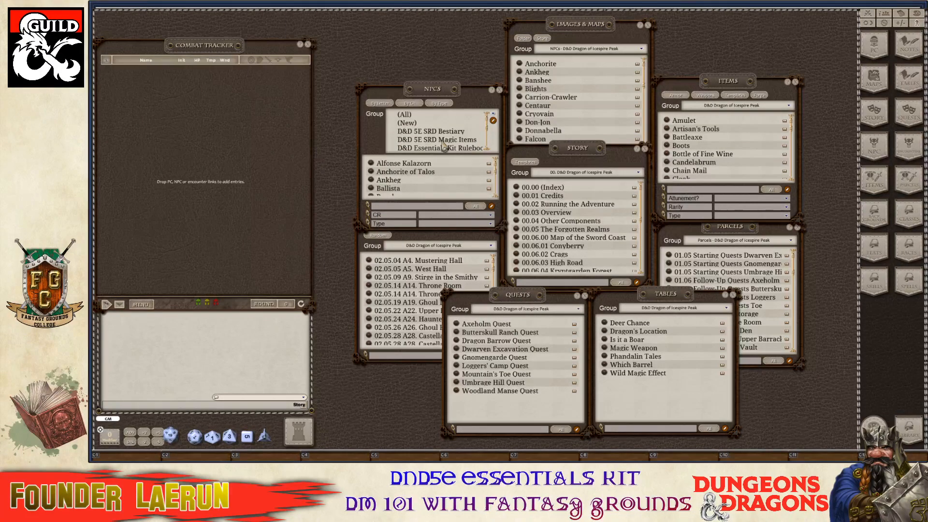
pyautogui.scroll(-5, 444, 143)
pyautogui.scroll(5, 444, 143)
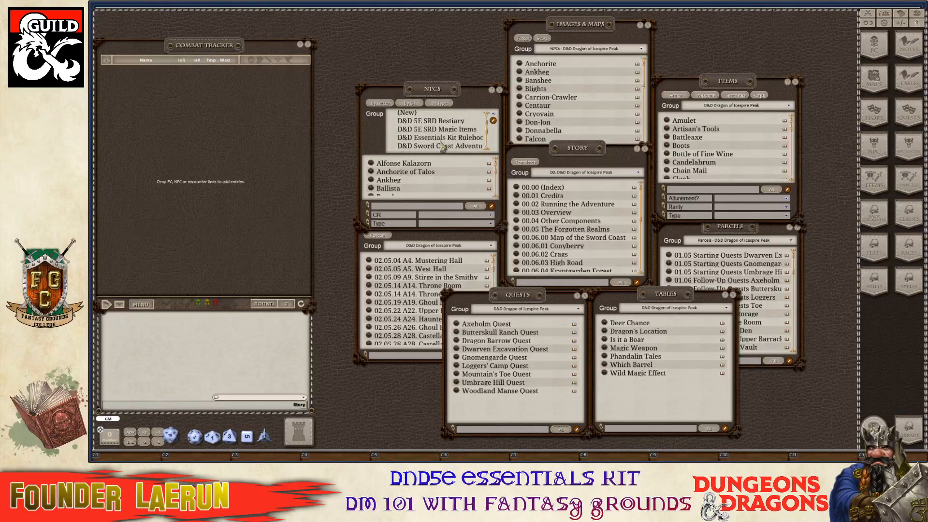
pyautogui.scroll(-2, 444, 143)
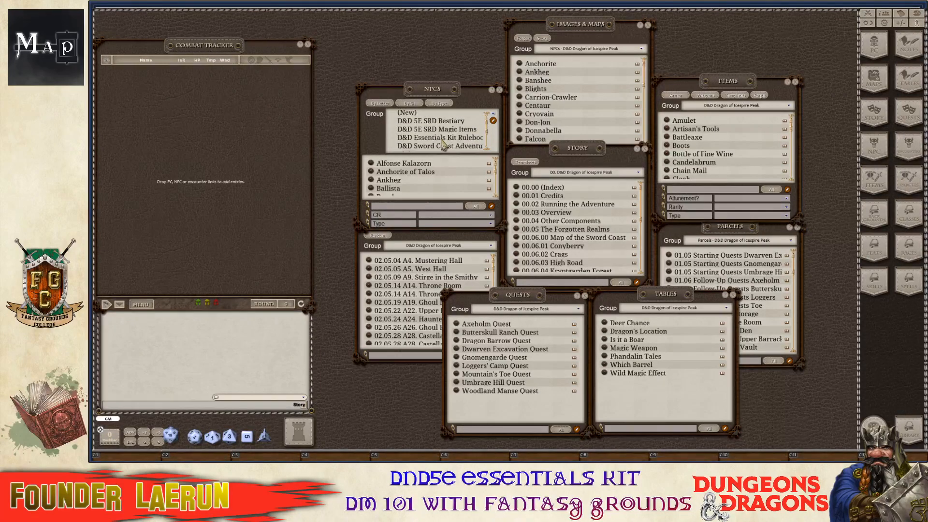
pyautogui.scroll(2, 443, 142)
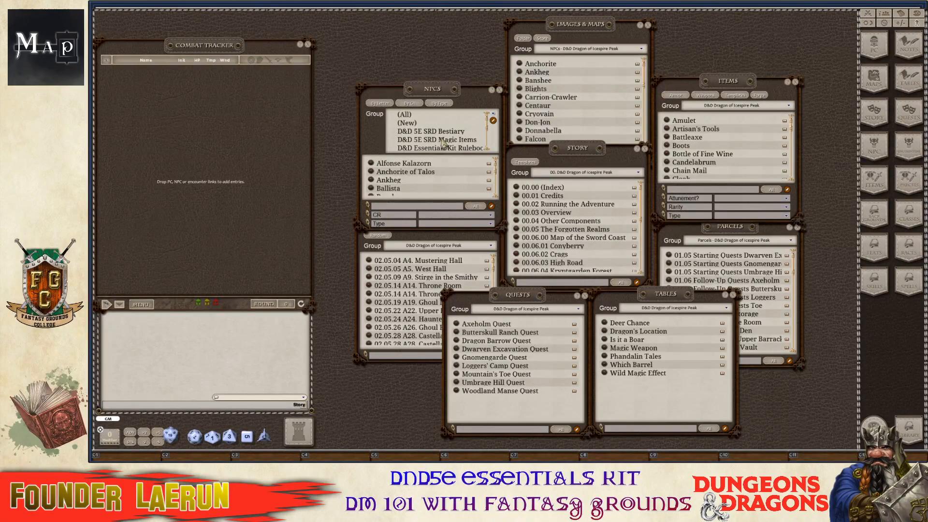
pyautogui.click(406, 115)
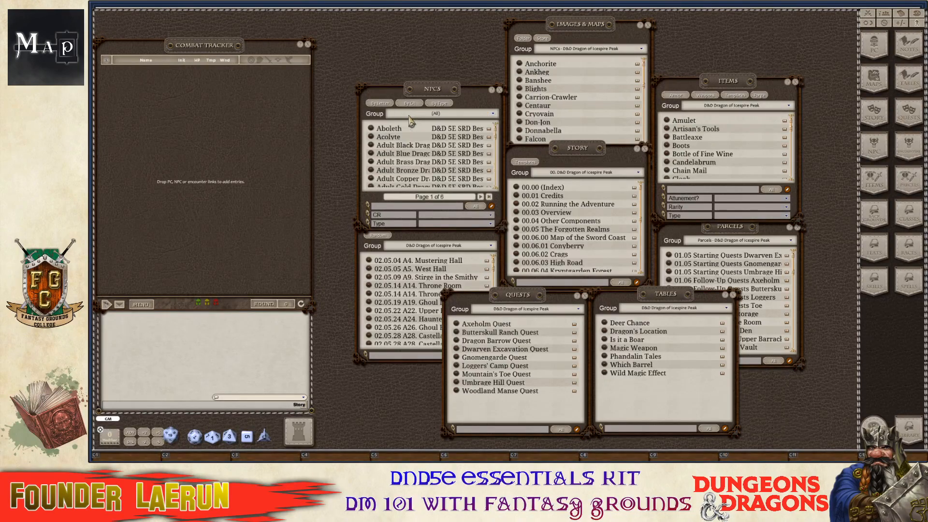
# Reopen the NPCs group choices and look through the available sources.
pyautogui.click(464, 116)
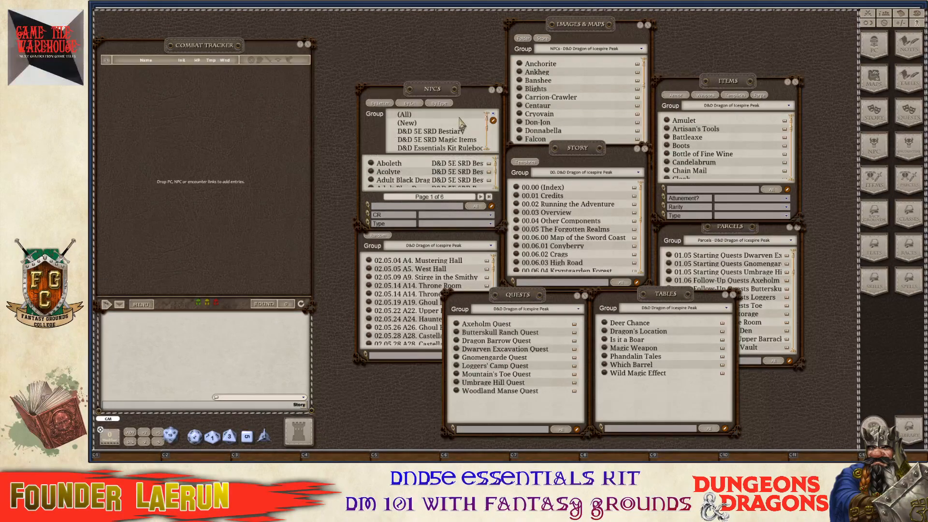
pyautogui.scroll(-4, 460, 125)
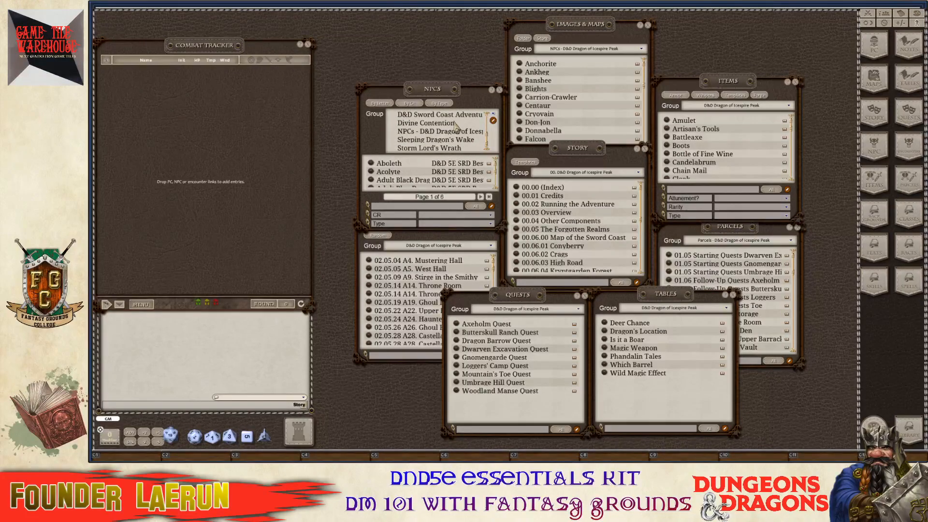
pyautogui.scroll(1, 456, 125)
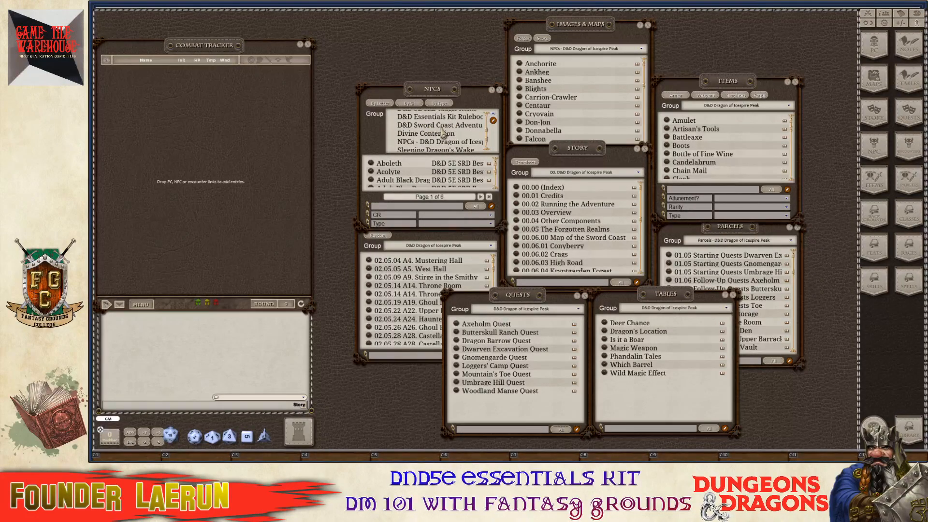
pyautogui.scroll(1, 443, 131)
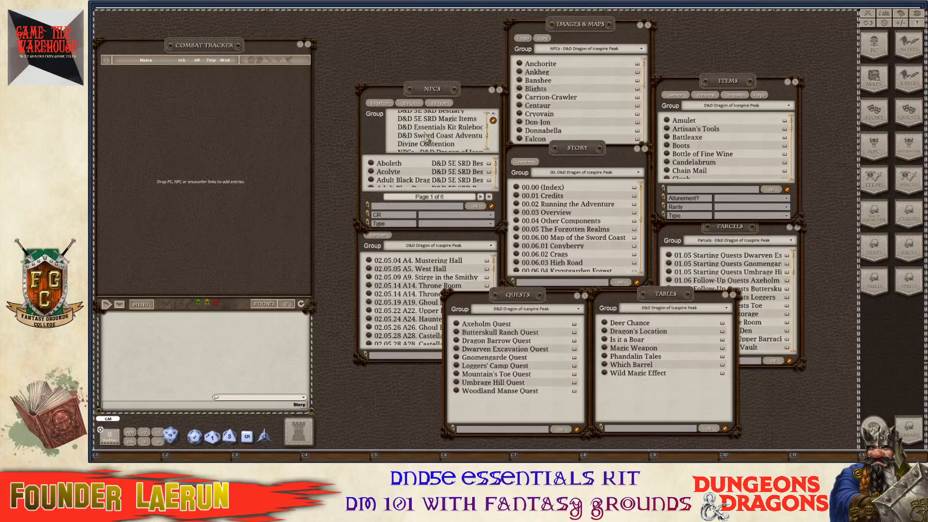
pyautogui.scroll(1, 436, 144)
pyautogui.scroll(-4, 437, 141)
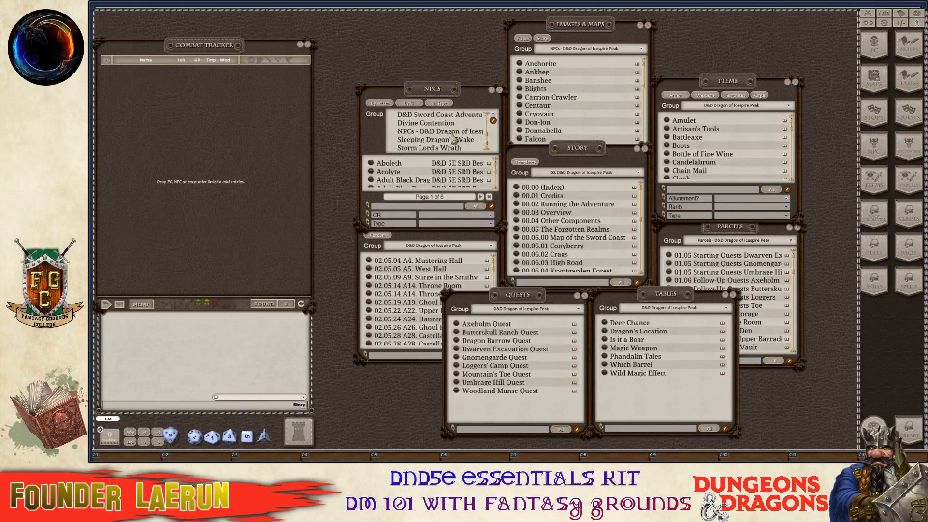
# Filter the NPCs list back to Dragon of Icespire Peak and move its window up above Encounters.
pyautogui.click(453, 132)
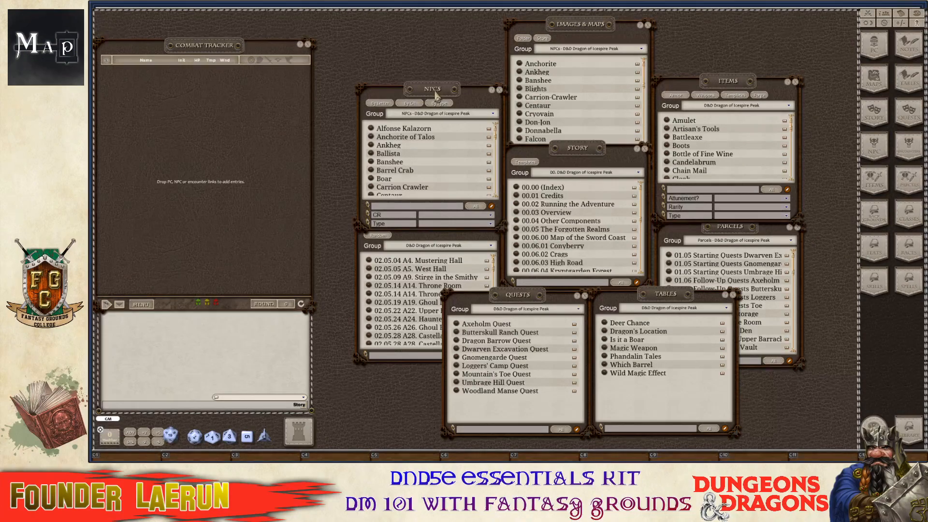
pyautogui.moveTo(436, 87); pyautogui.dragTo(439, 64)
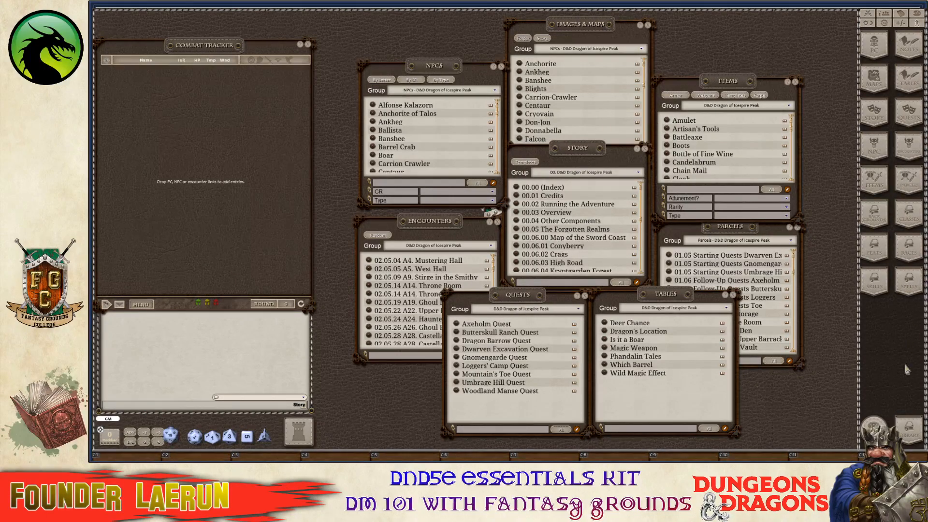
pyautogui.click(908, 434)
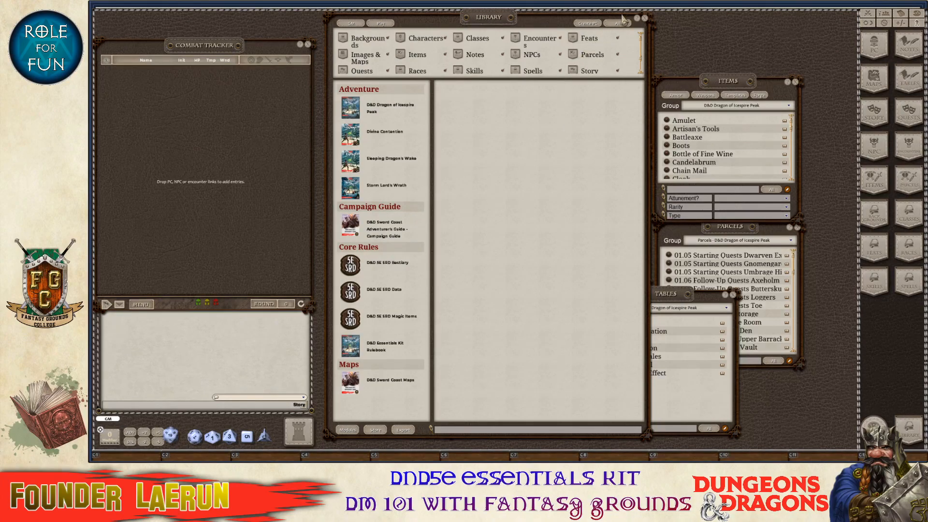
pyautogui.click(644, 19)
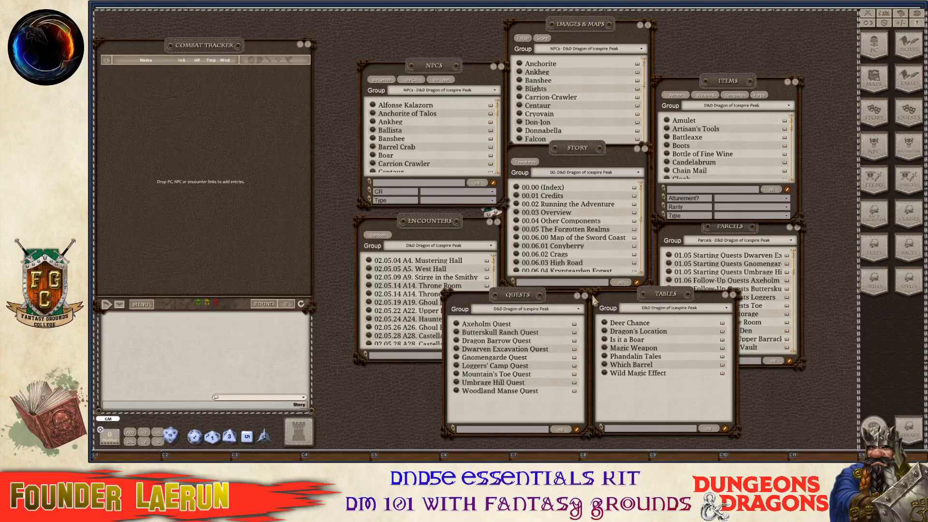
# Browse the Story chapters, nudge the Quests window right, and raise the Story window over Images & Maps.
pyautogui.press('ctrl')
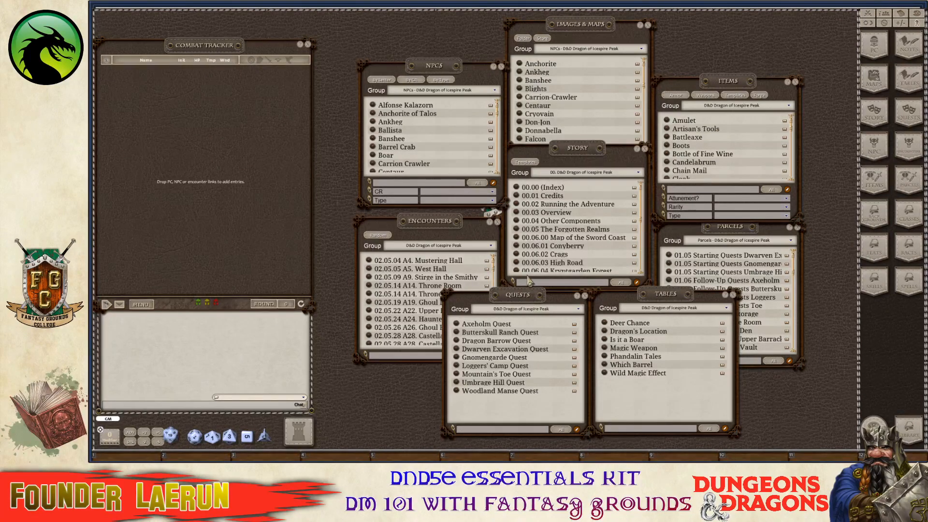
pyautogui.scroll(-2, 527, 242)
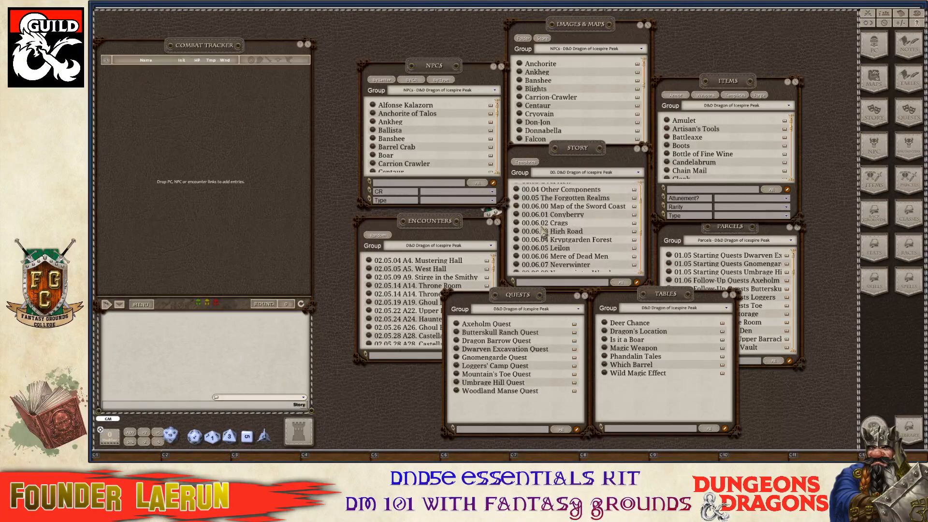
pyautogui.scroll(2, 541, 232)
pyautogui.scroll(-2, 541, 230)
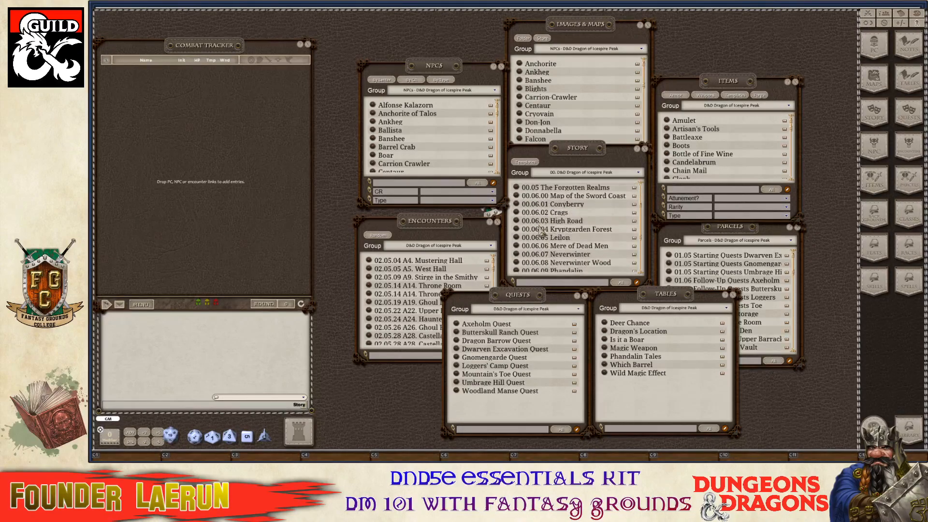
pyautogui.scroll(2, 542, 233)
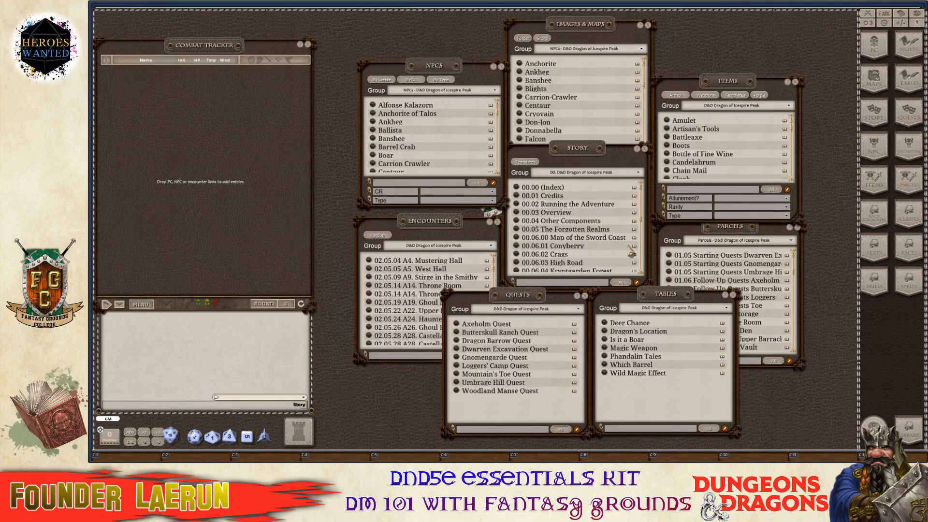
pyautogui.scroll(-2, 548, 236)
pyautogui.scroll(2, 547, 237)
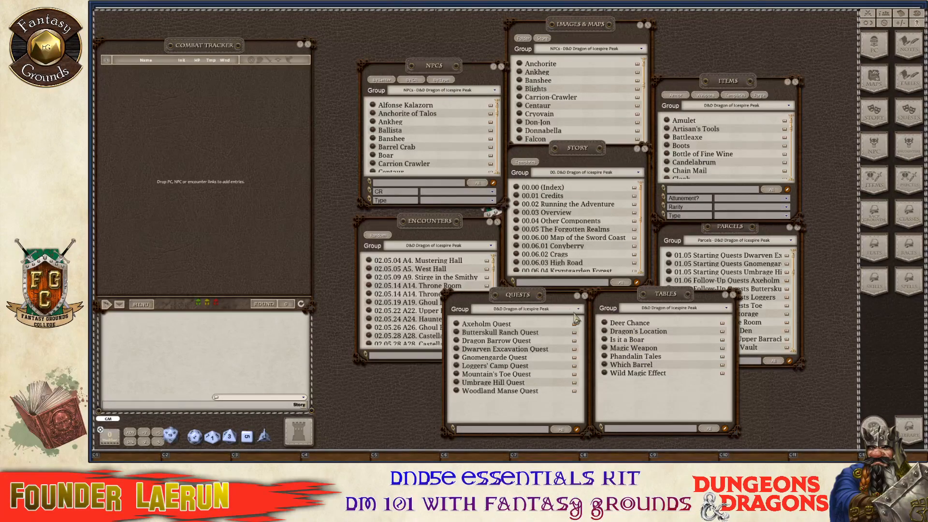
pyautogui.moveTo(519, 302); pyautogui.dragTo(526, 302)
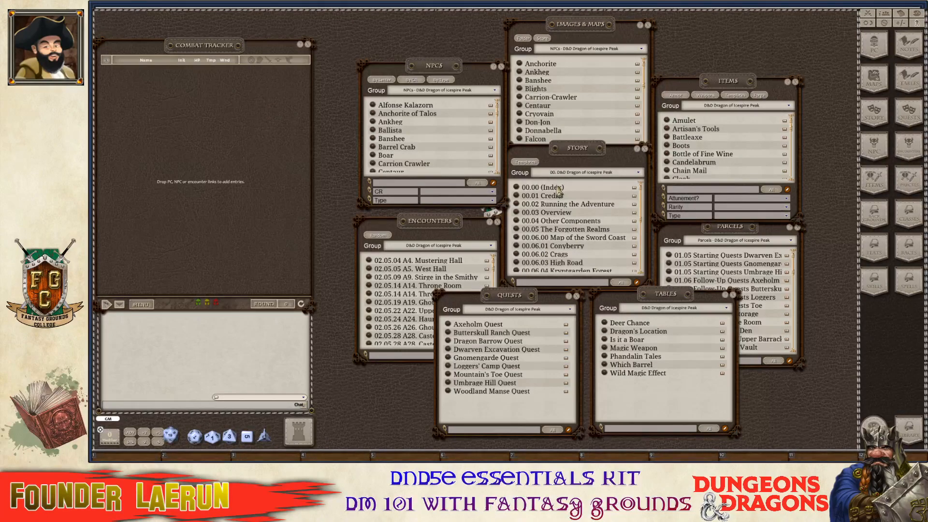
pyautogui.moveTo(581, 159)
pyautogui.mouseDown()
pyautogui.moveTo(587, 130)
pyautogui.moveTo(585, 163)
pyautogui.mouseUp()
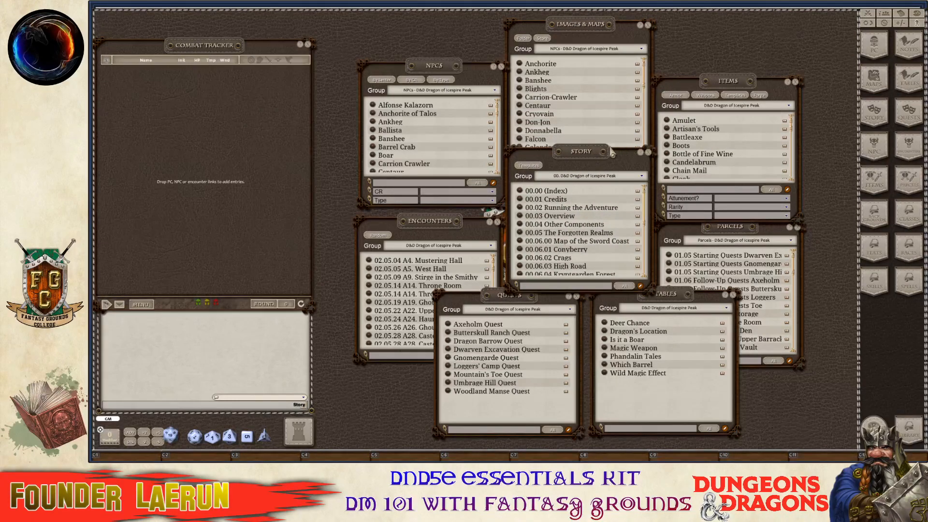
# Open the empty campaign Notes window and position it over the Combat Tracker.
pyautogui.click(908, 51)
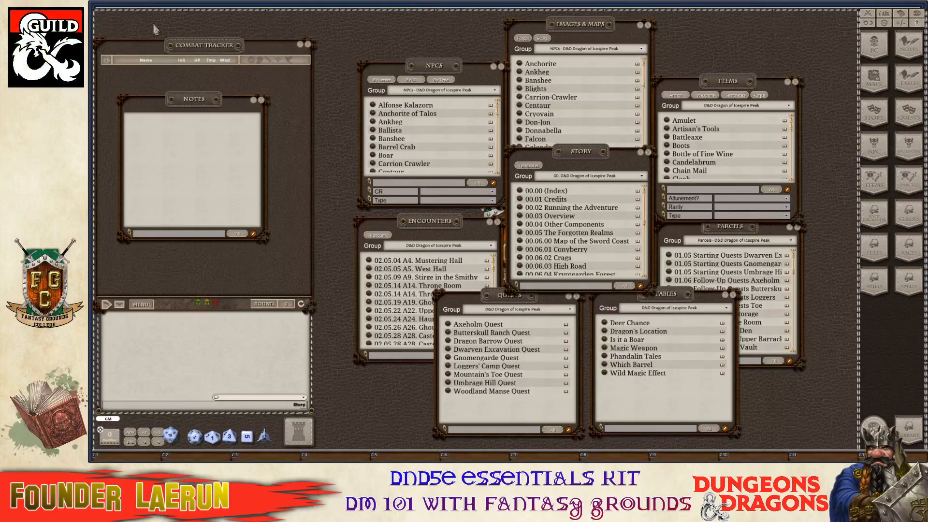
pyautogui.press('ctrl')
pyautogui.moveTo(205, 107); pyautogui.dragTo(246, 95)
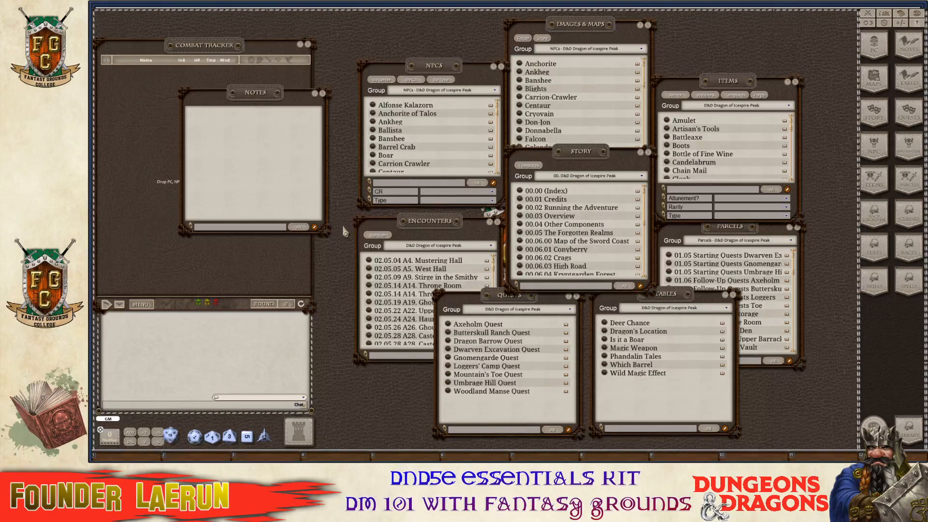
pyautogui.press('ctrl')
# Open the campaign Calendar and move its window up over the Items list.
pyautogui.click(901, 14)
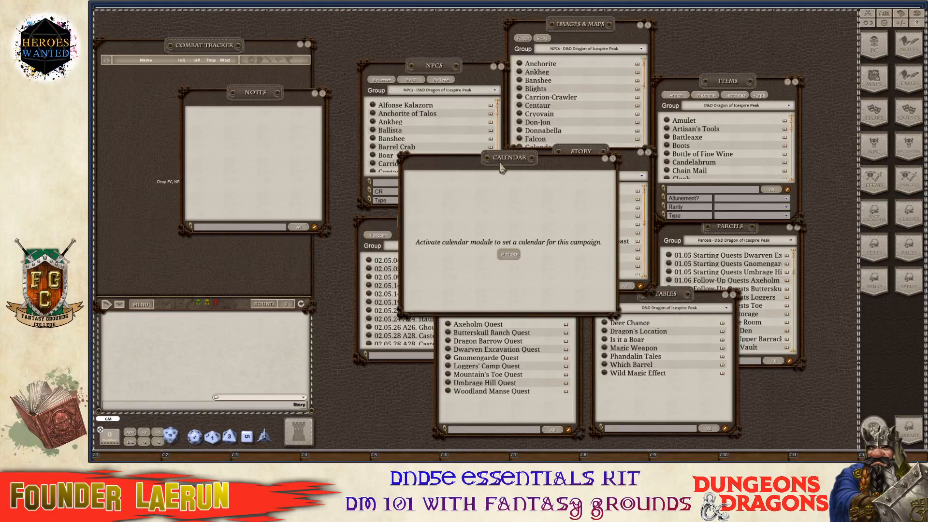
pyautogui.moveTo(501, 167); pyautogui.dragTo(685, 97)
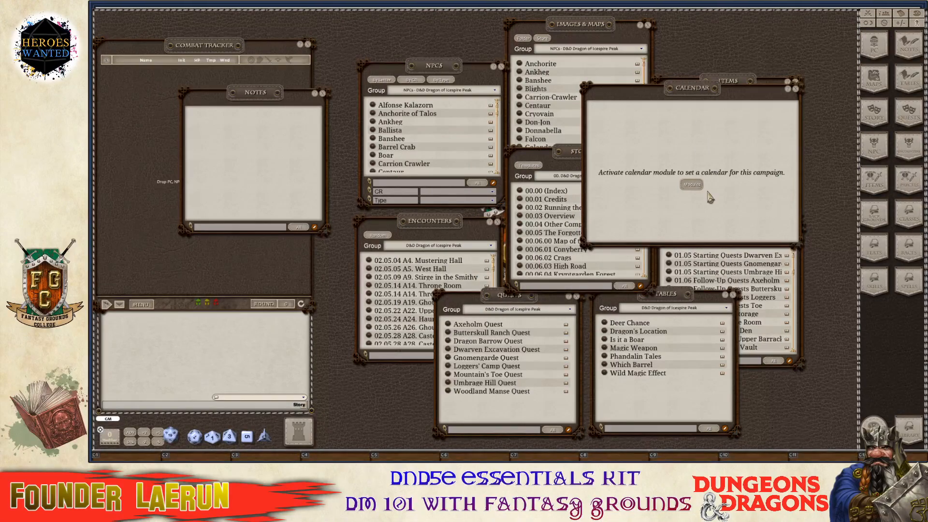
pyautogui.click(696, 186)
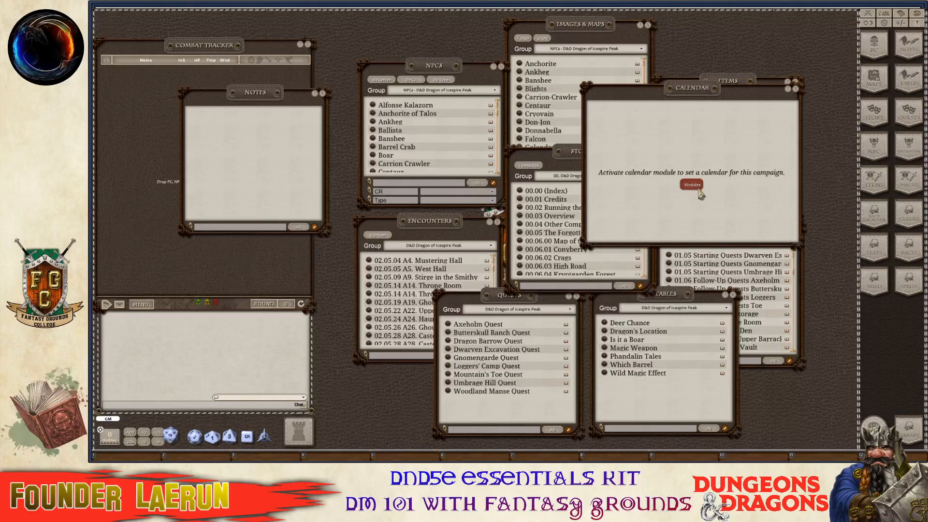
# Search modules for 'calendar', load the Calendars module, and browse the preset calendars.
pyautogui.click(693, 187)
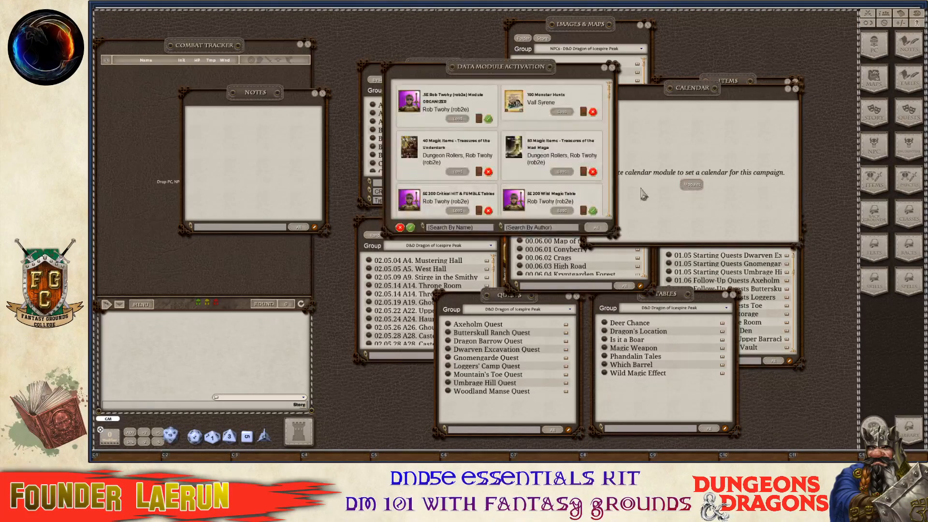
pyautogui.press('ctrl')
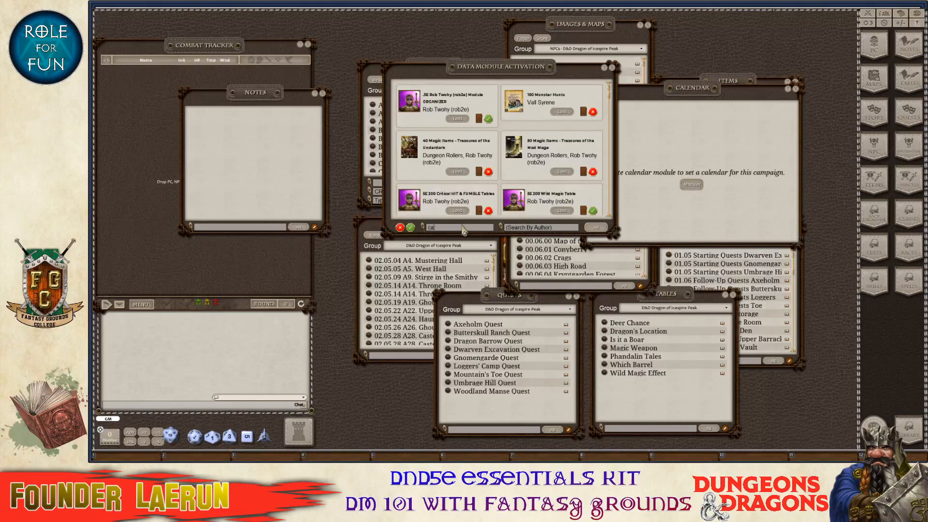
pyautogui.write('calendar')
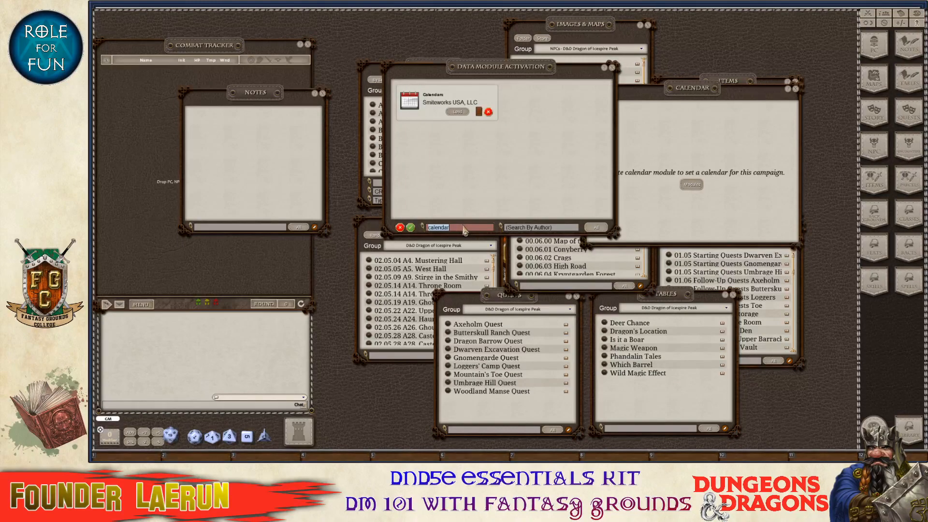
pyautogui.click(458, 112)
pyautogui.click(613, 69)
pyautogui.scroll(-2, 657, 193)
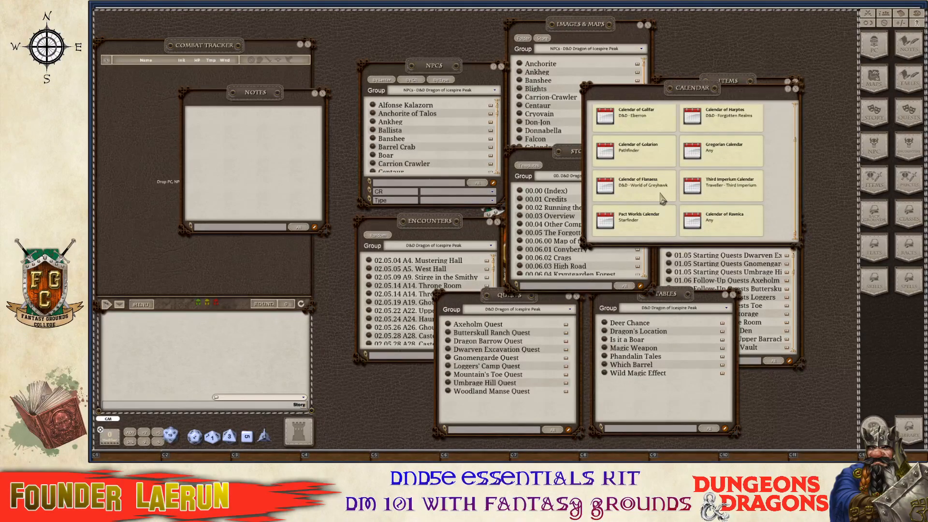
pyautogui.scroll(1, 662, 198)
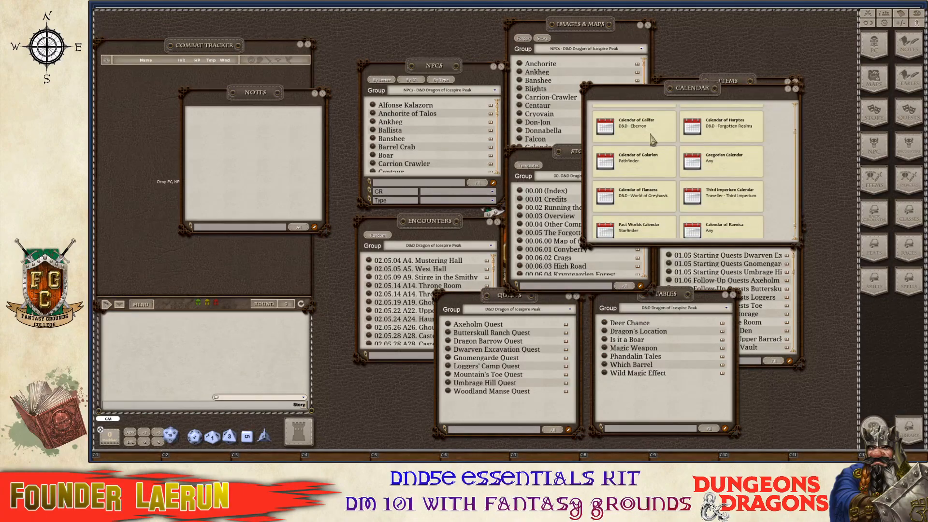
pyautogui.scroll(-1, 649, 138)
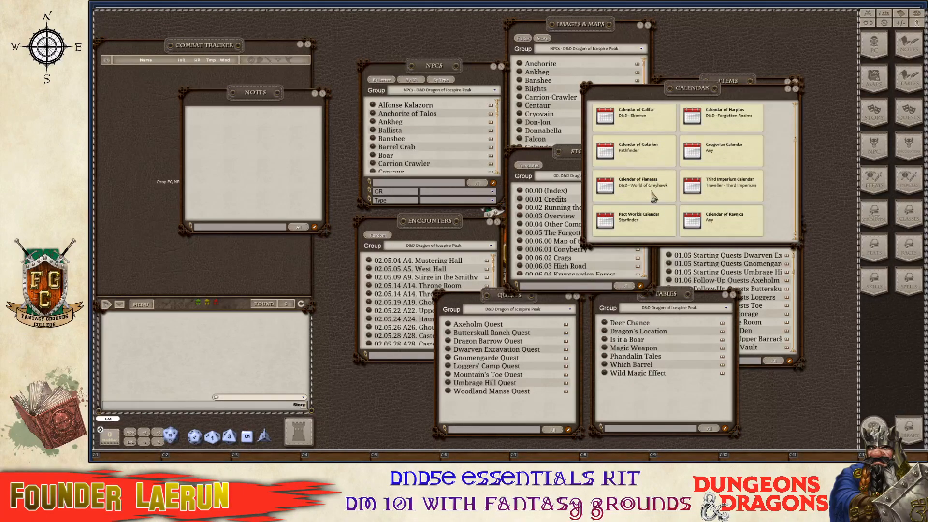
pyautogui.scroll(4, 655, 198)
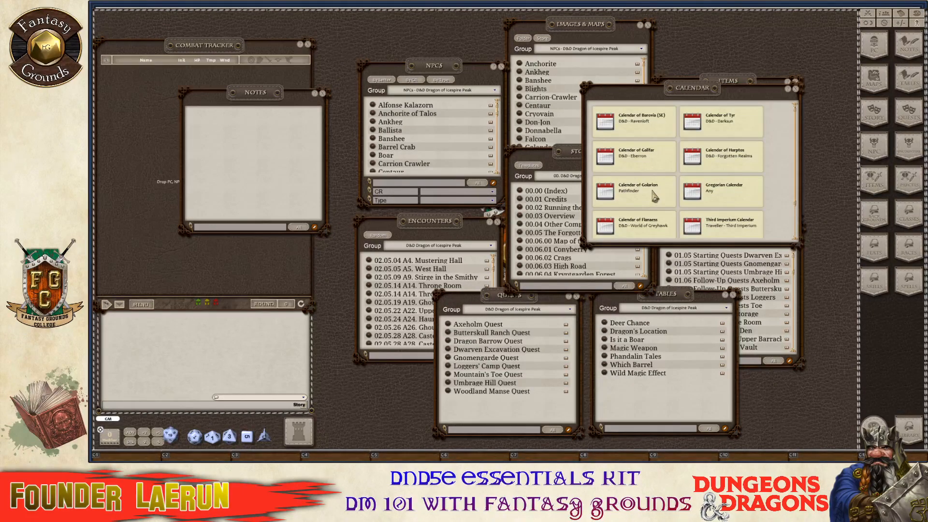
pyautogui.scroll(-4, 655, 195)
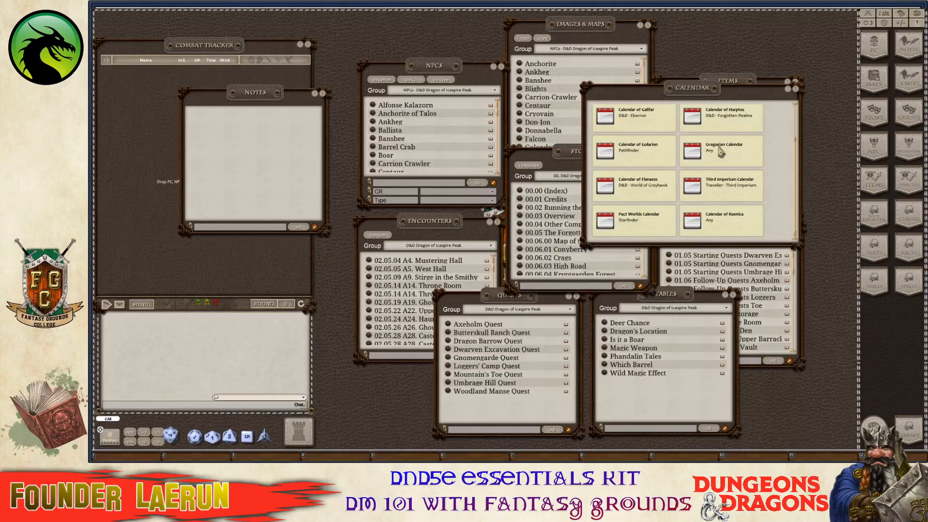
# Choose the Gregorian calendar and set its era to AD for the year 2020.
pyautogui.click(720, 152)
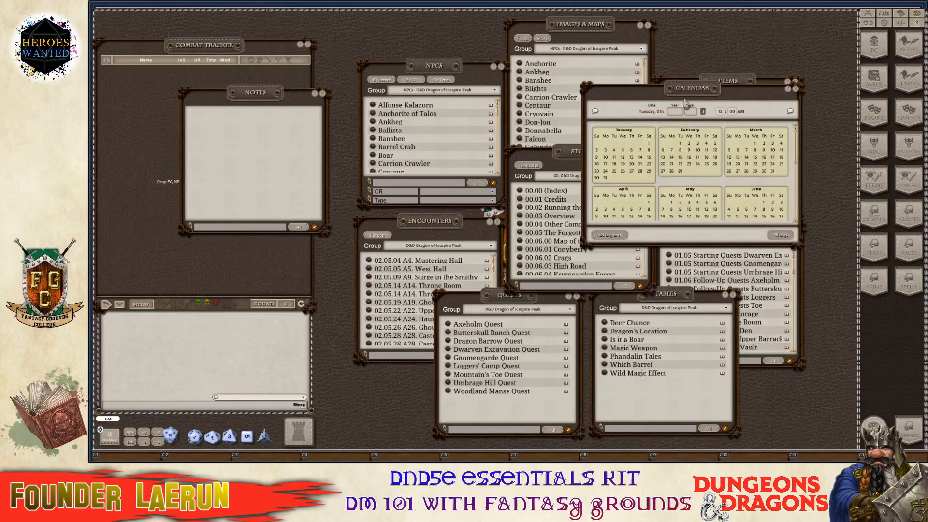
pyautogui.scroll(-3, 712, 169)
pyautogui.scroll(3, 711, 168)
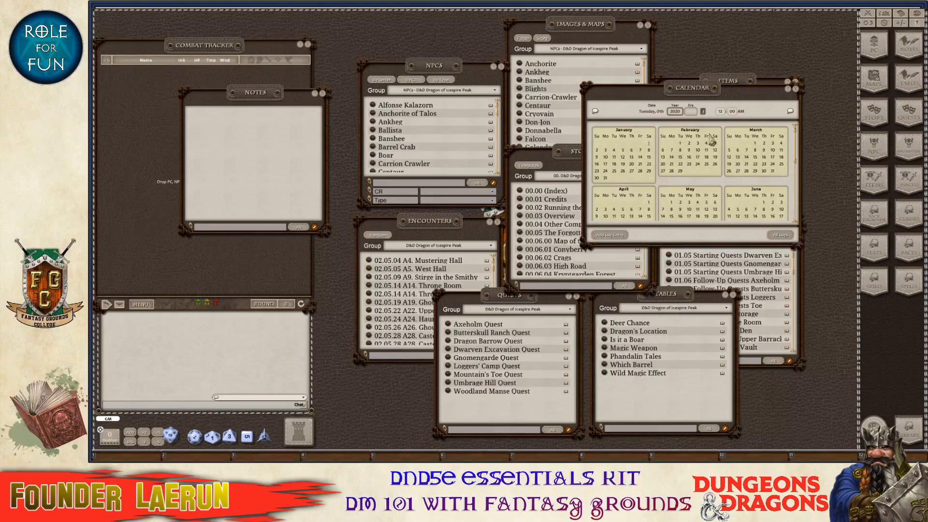
pyautogui.click(695, 114)
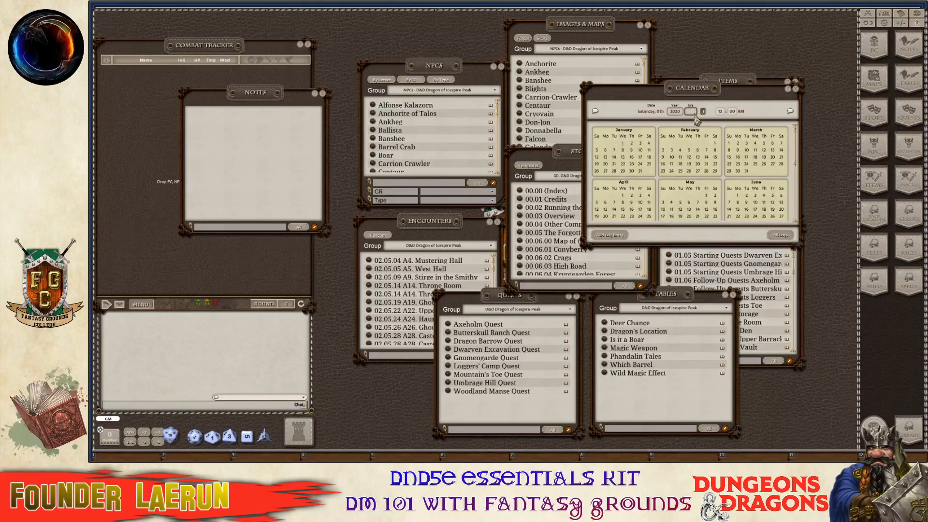
pyautogui.write('AD')
pyautogui.press('ctrl')
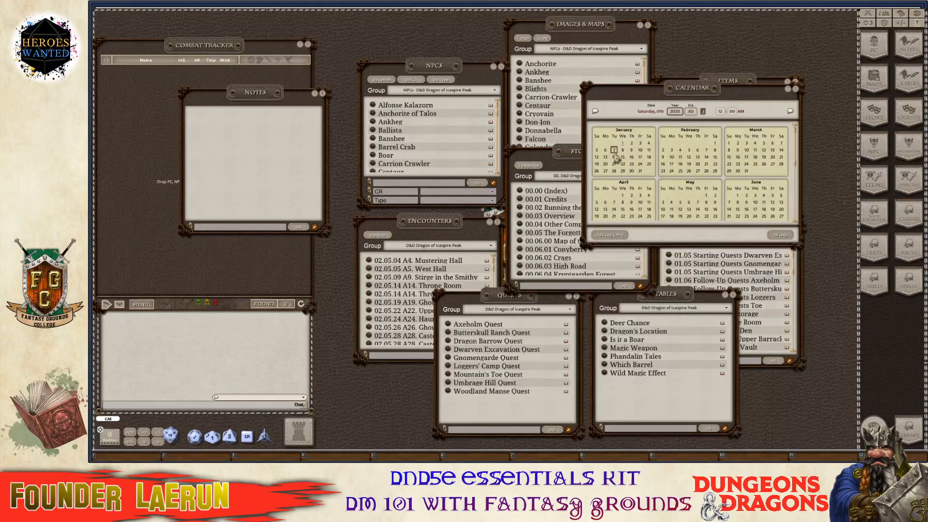
# Add the GM note 'Session Zero: Setup' to the 7th January, 2020 AD log entry.
pyautogui.click(614, 151)
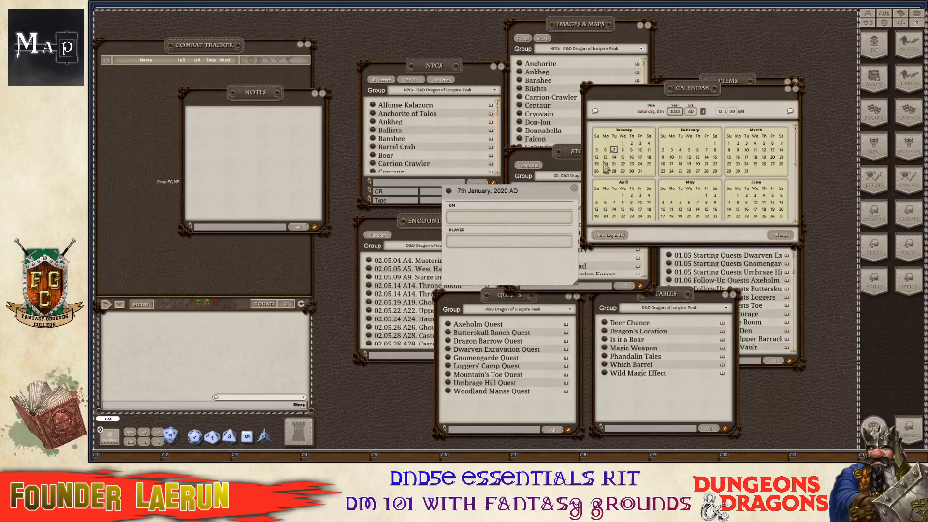
pyautogui.click(502, 218)
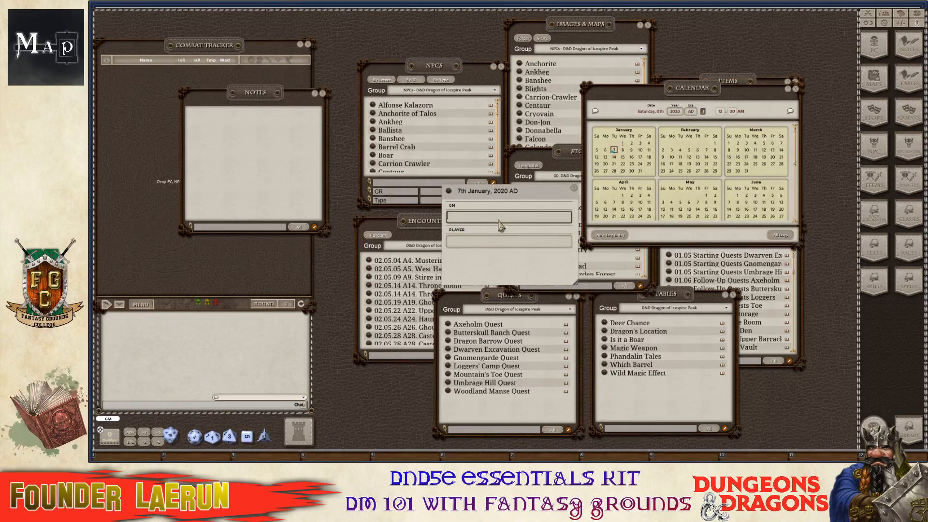
pyautogui.write('Session Ze')
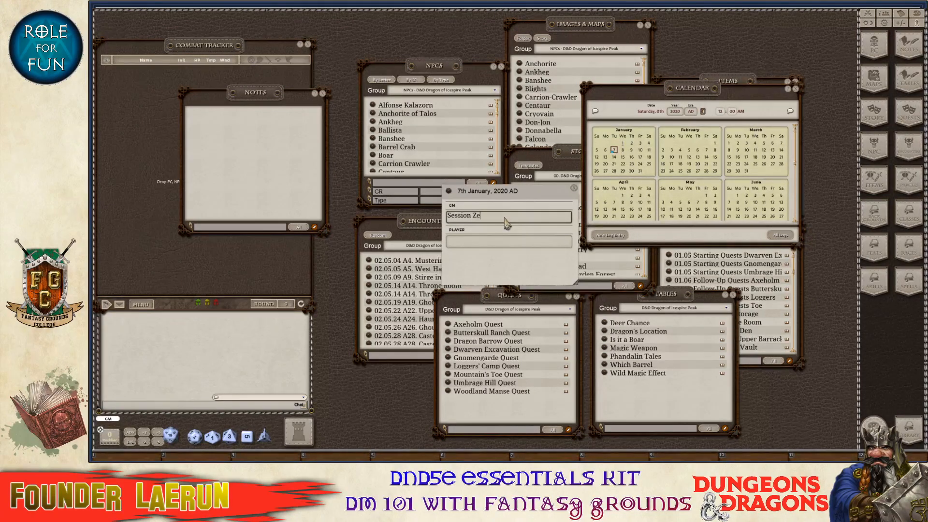
pyautogui.write('ro: Setup')
pyautogui.press('ctrl')
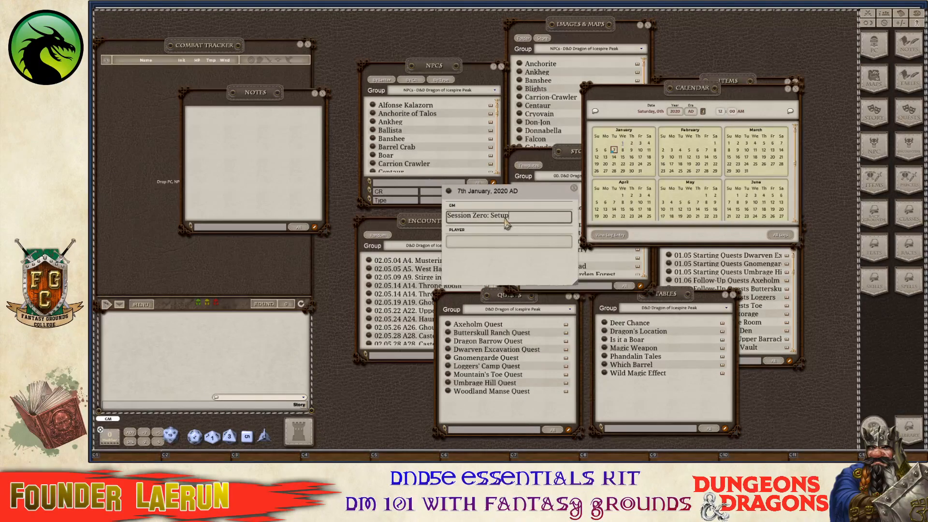
pyautogui.write('Setup')
pyautogui.press('Return')
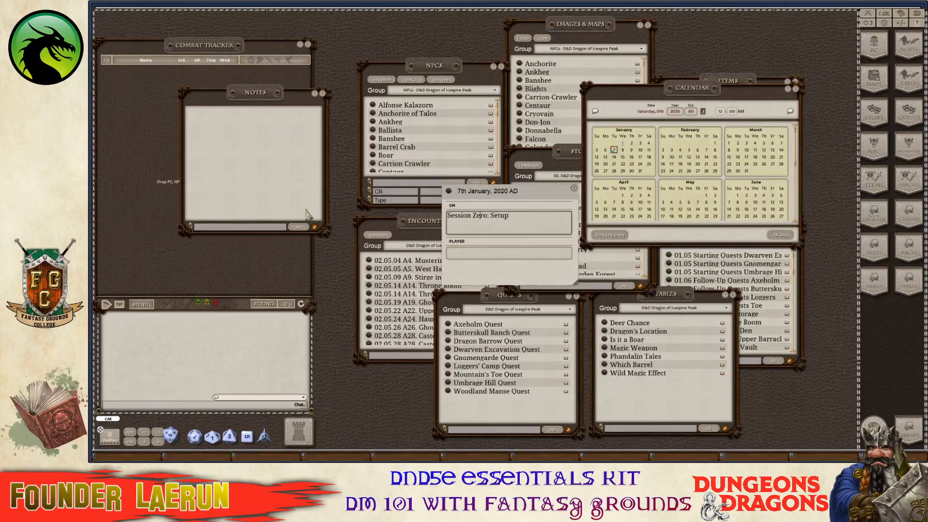
# Create a new campaign note titled 'Session Zero' and move its window to the left.
pyautogui.click(315, 227)
pyautogui.click(306, 228)
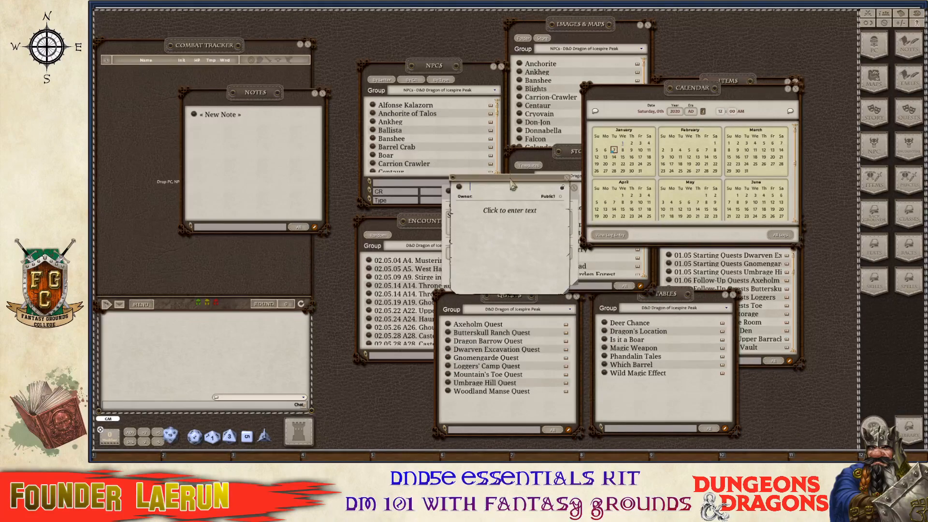
pyautogui.moveTo(513, 185); pyautogui.dragTo(277, 164)
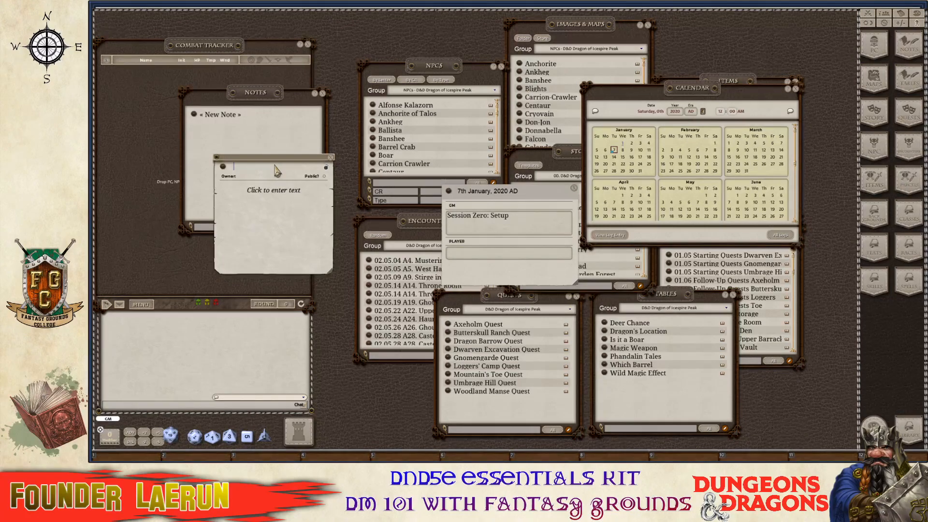
pyautogui.write('Session Zero')
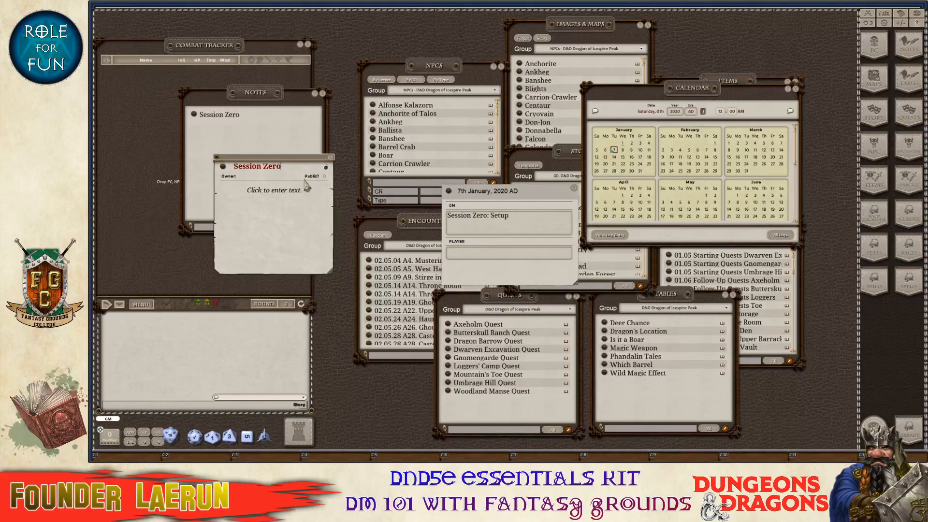
pyautogui.press('ctrl')
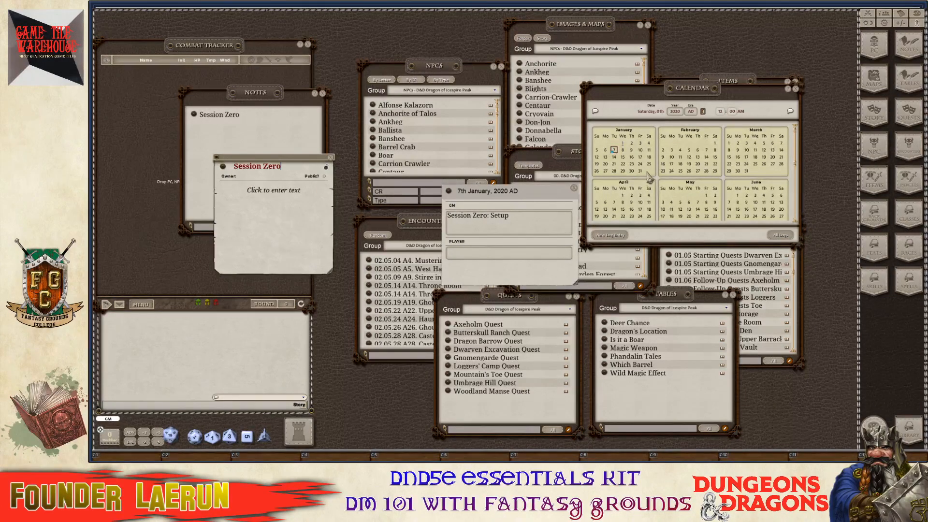
# Reopen the log entry's GM notes and scroll the calendar clock to 3:30 PM.
pyautogui.click(555, 220)
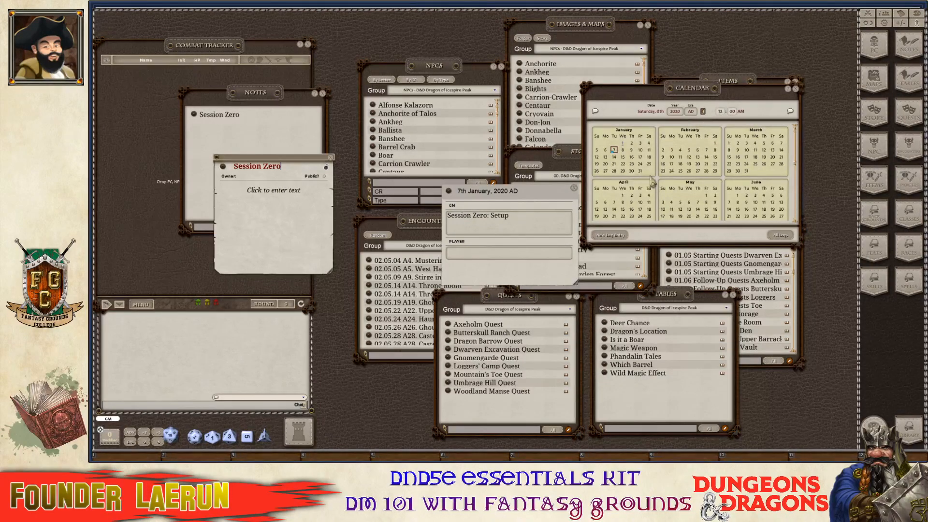
pyautogui.press('ctrl')
pyautogui.scroll(1, 723, 116)
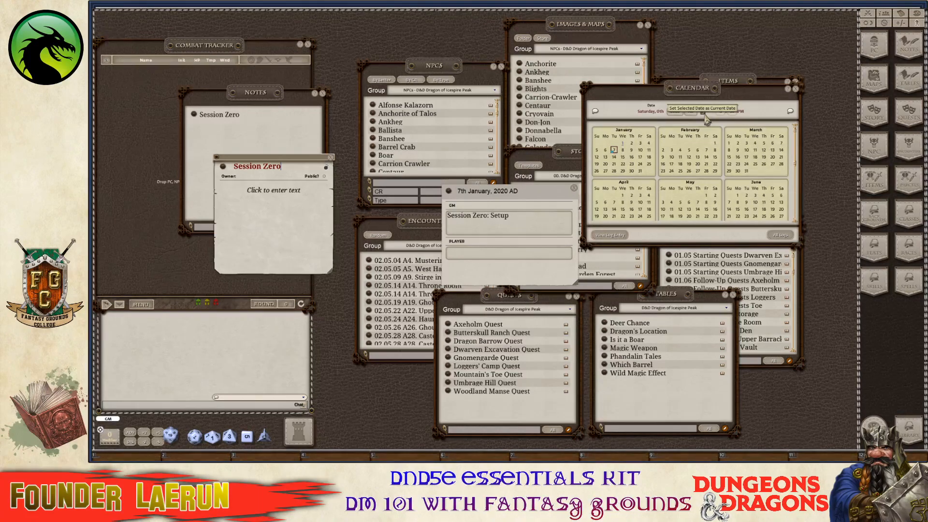
# Make Tuesday, 7th January, 2020 AD the current date and announce it and 3:30 PM in chat.
pyautogui.click(705, 117)
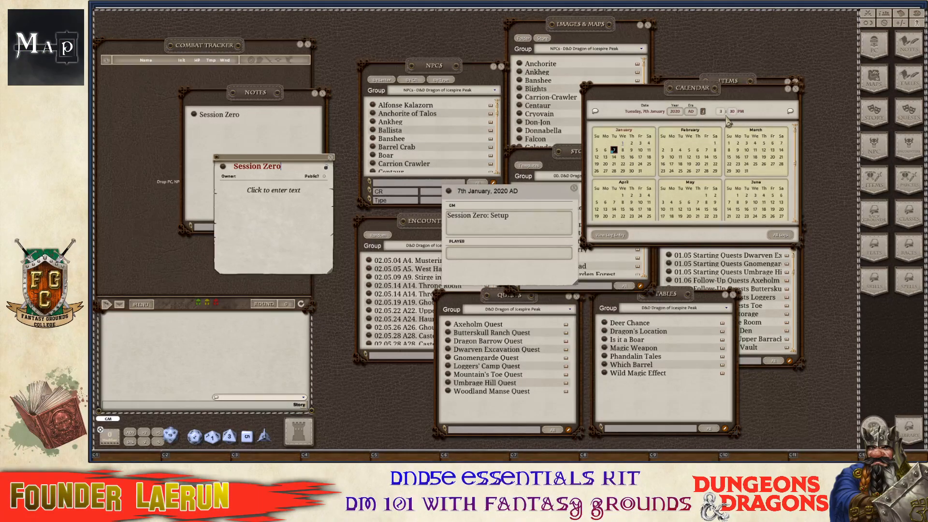
pyautogui.click(595, 113)
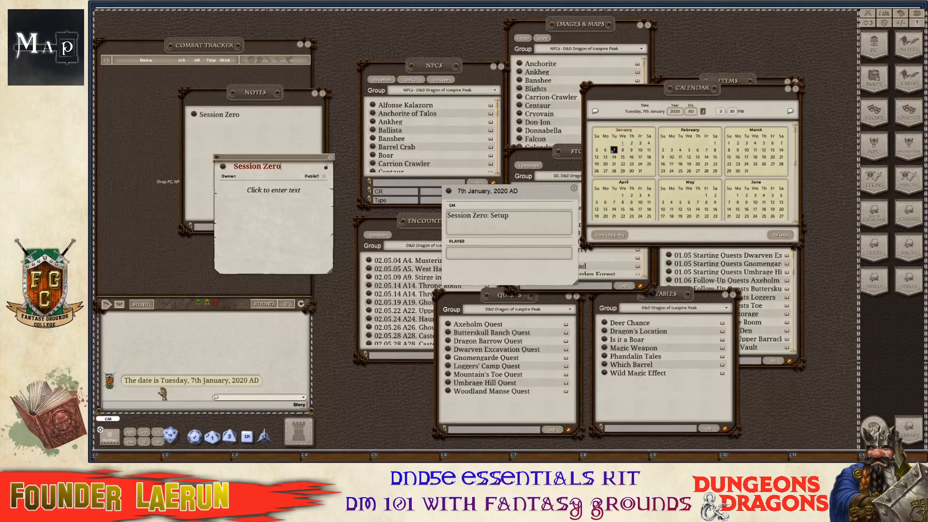
pyautogui.click(791, 112)
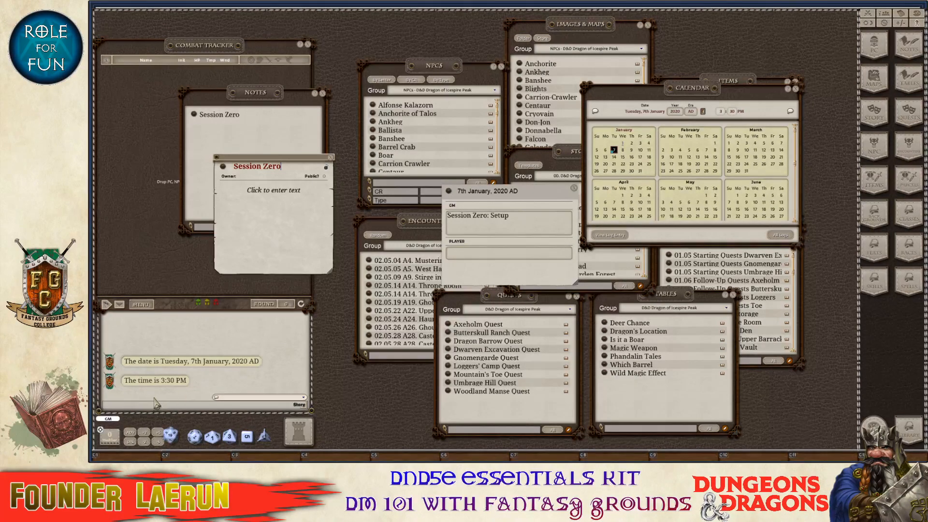
pyautogui.press('ctrl')
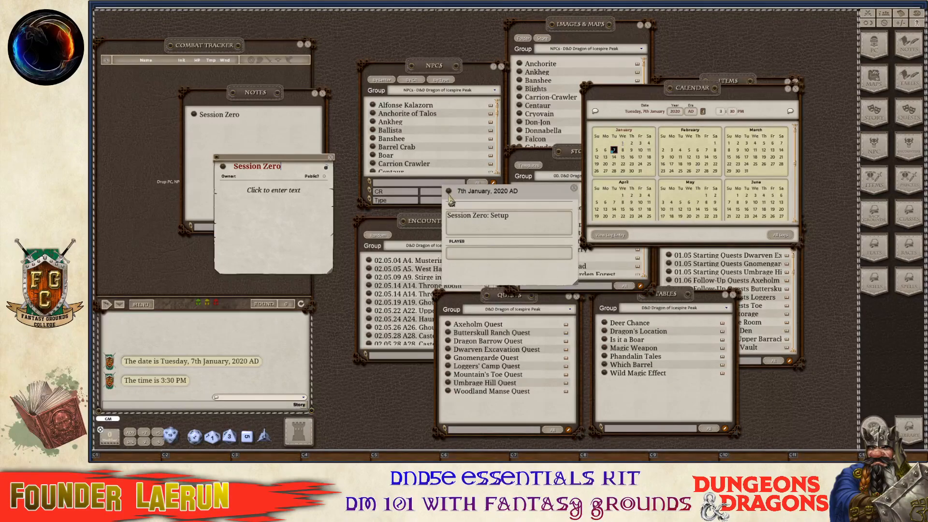
# Write 'First session before Campaign' as the entry's player text and link the entry into the Session Zero note.
pyautogui.click(463, 254)
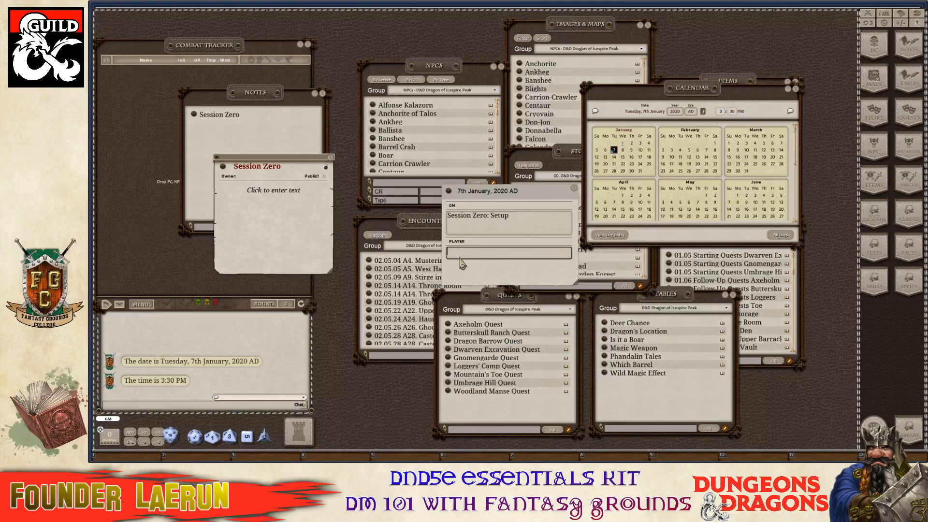
pyautogui.write('First session before Campaign')
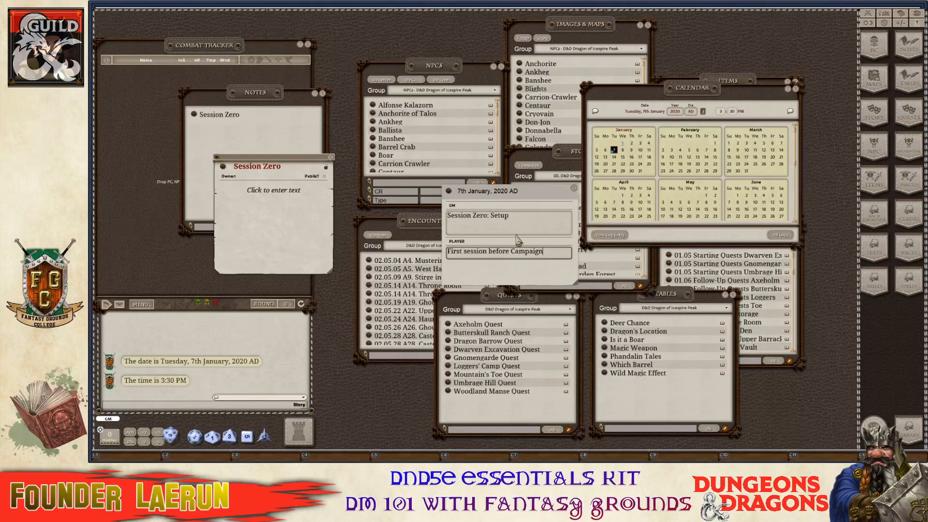
pyautogui.press('ctrl')
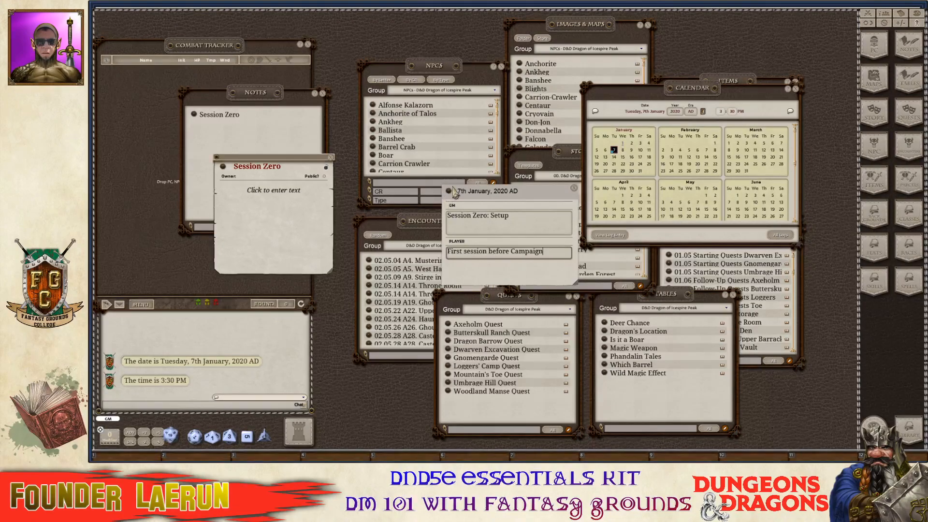
pyautogui.moveTo(451, 193); pyautogui.dragTo(247, 202)
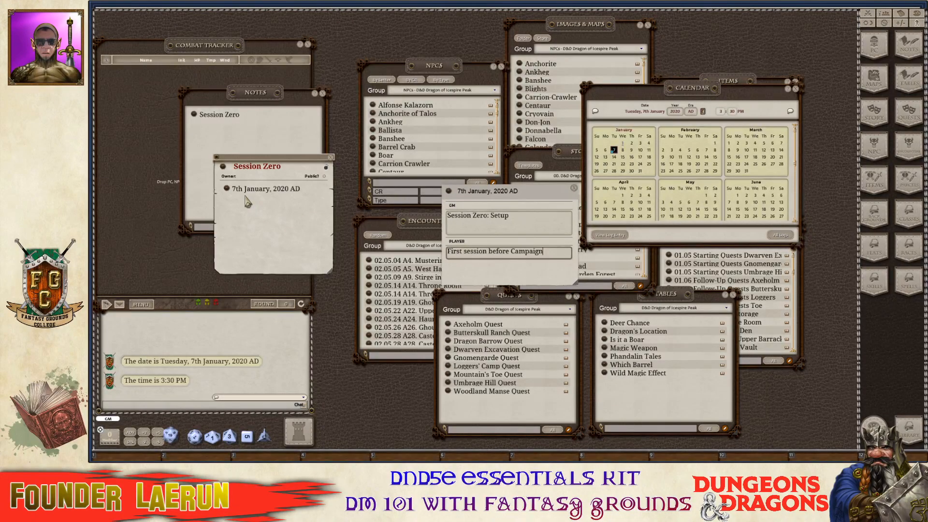
# Add the chat time and date messages to the Session Zero note on separate lines.
pyautogui.click(310, 198)
pyautogui.press('Return')
pyautogui.press('ctrl')
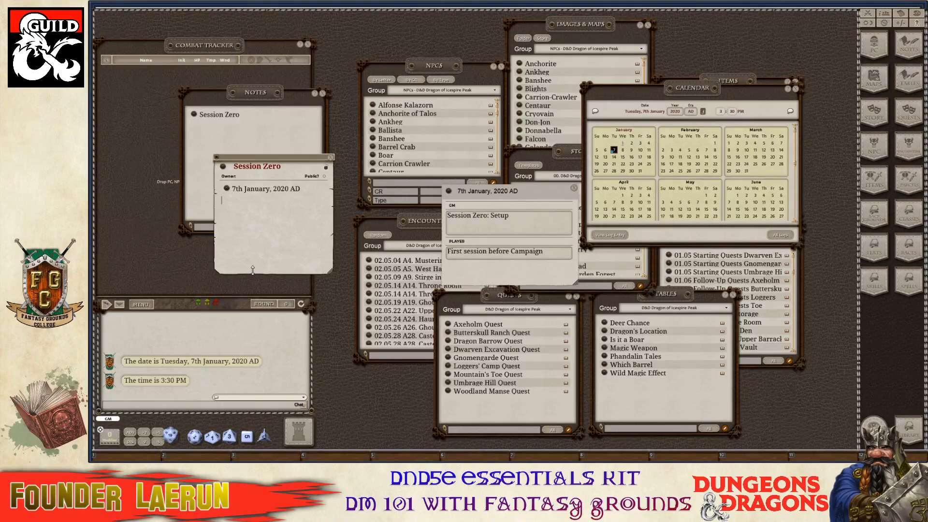
pyautogui.press('ctrl')
pyautogui.moveTo(177, 381); pyautogui.dragTo(256, 209)
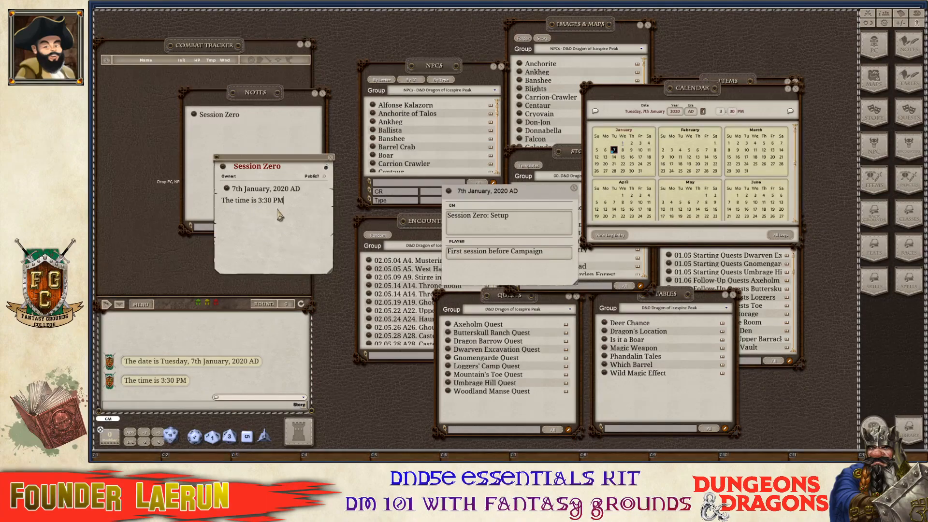
pyautogui.press('ctrl')
pyautogui.moveTo(192, 365); pyautogui.dragTo(256, 215)
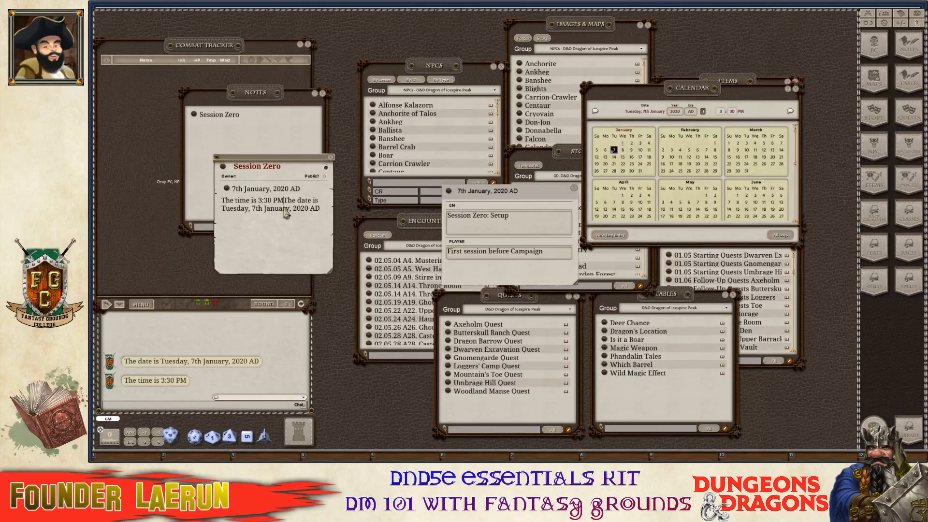
pyautogui.press('Return')
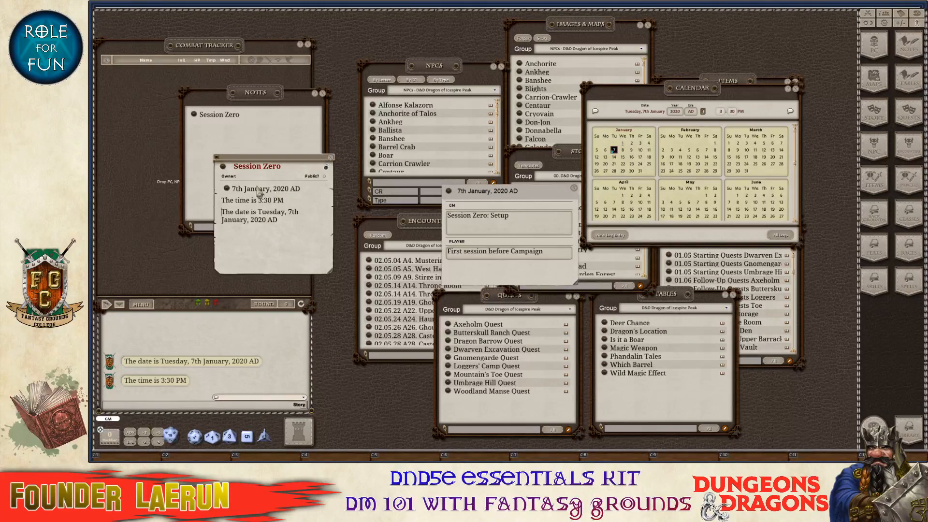
# Put the date and a Session Zero link into the 7th January, 2020 AD log entry's GM notes.
pyautogui.press('ctrl')
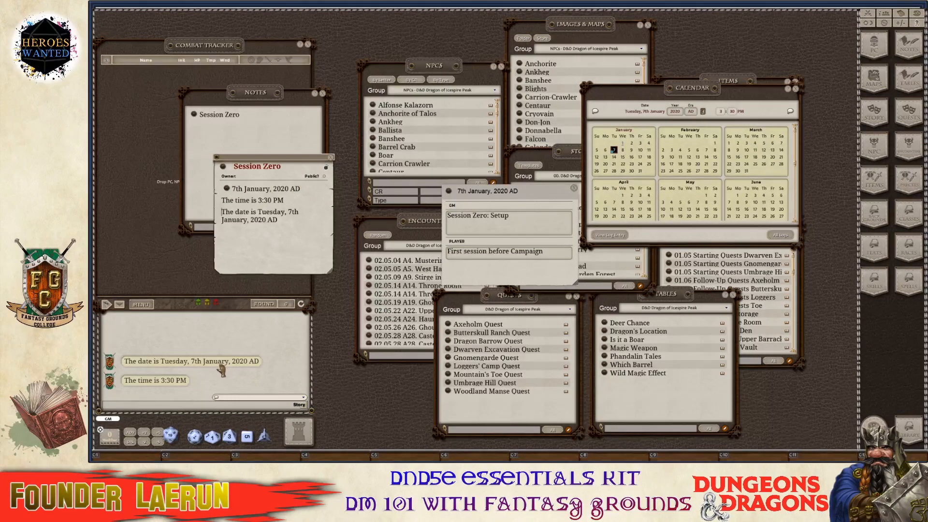
pyautogui.moveTo(219, 363); pyautogui.dragTo(489, 235)
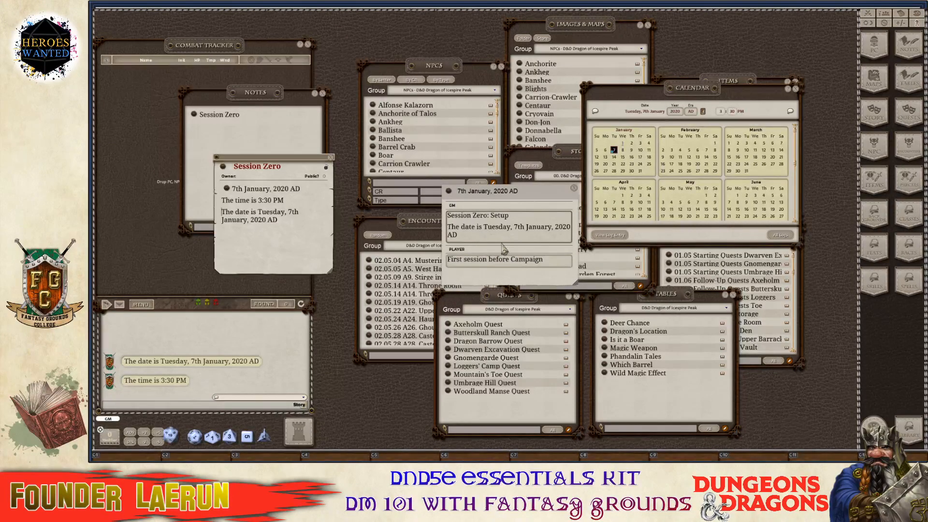
pyautogui.press('ctrl')
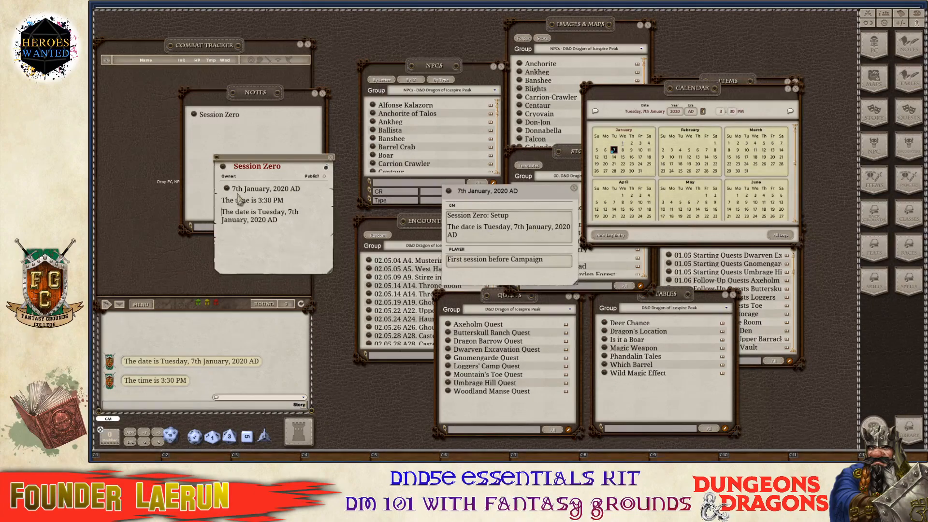
pyautogui.click(475, 236)
pyautogui.press('Return')
pyautogui.press('Return')
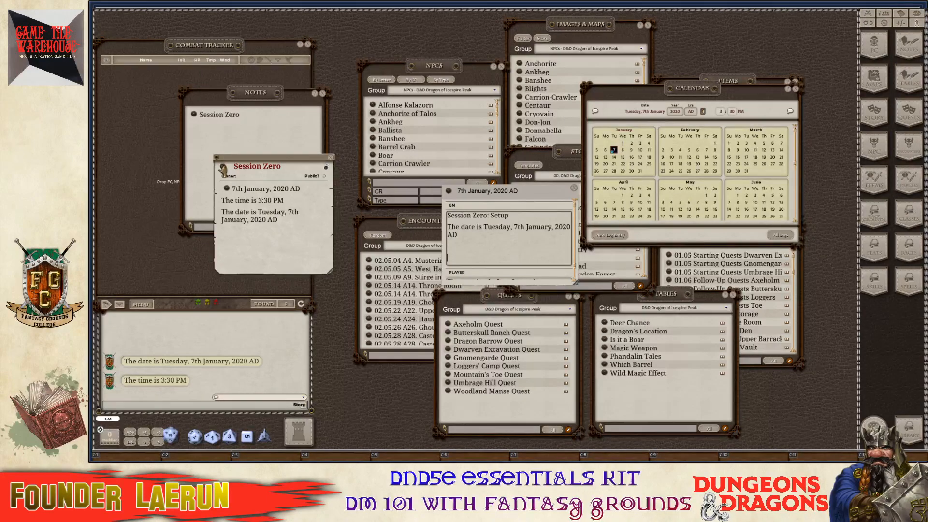
pyautogui.moveTo(223, 167); pyautogui.dragTo(455, 251)
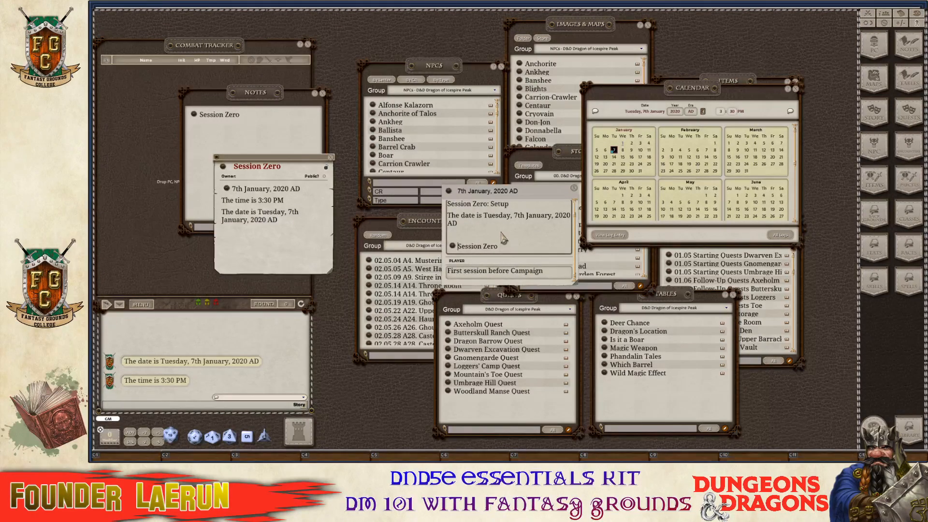
# Close and reopen the day's log entry, review all log entries, then close Logs and Calendar.
pyautogui.press('ctrl')
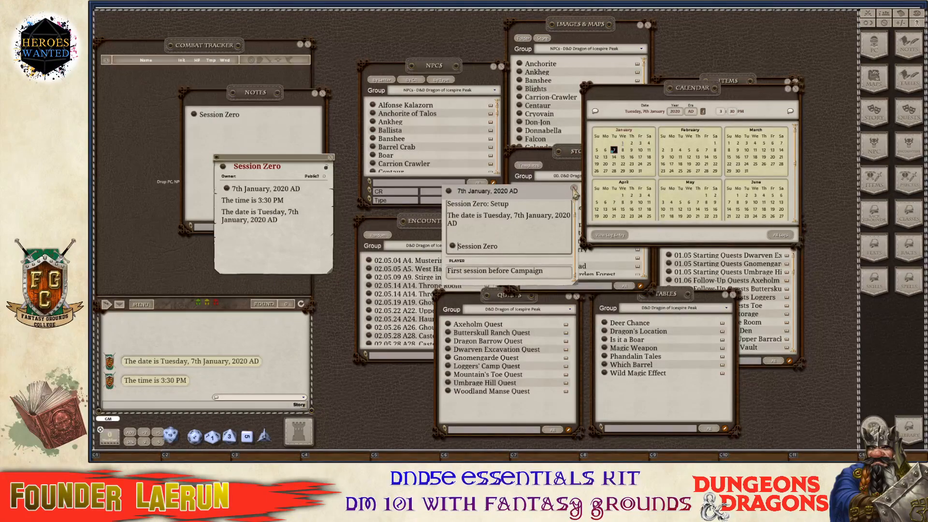
pyautogui.click(574, 188)
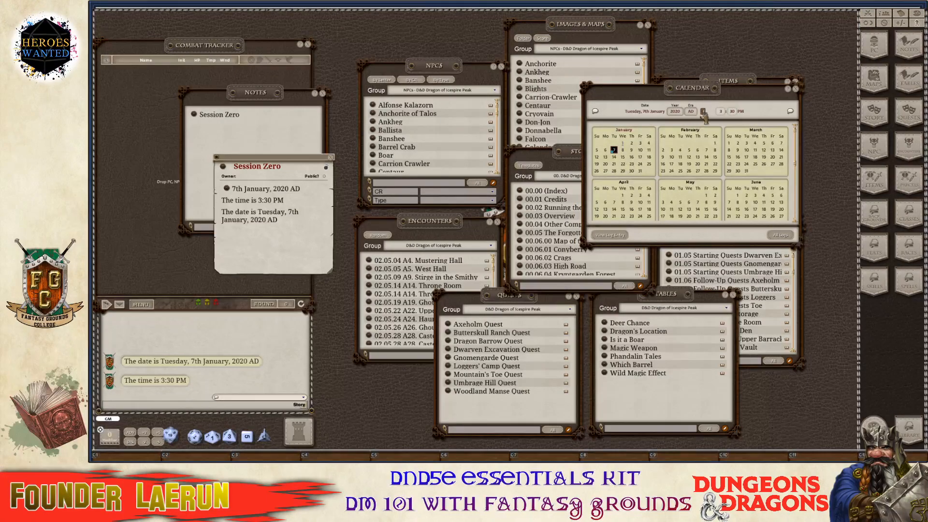
pyautogui.click(614, 238)
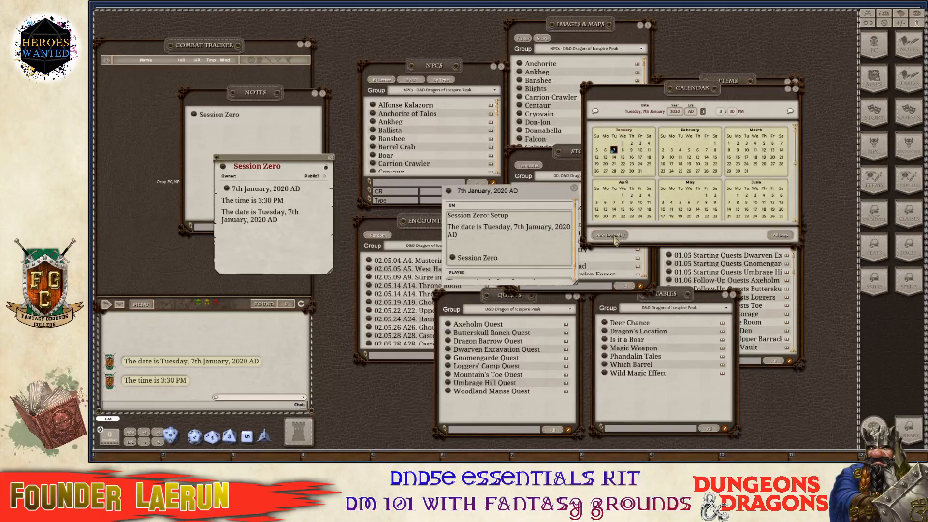
pyautogui.press('ctrl')
pyautogui.keyDown('ctrl'); pyautogui.click(575, 189); pyautogui.keyUp('ctrl')
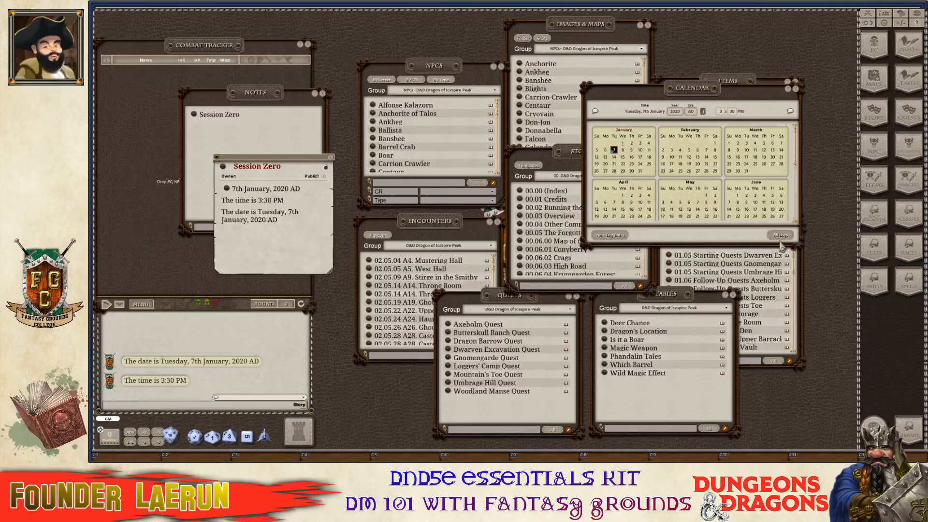
pyautogui.click(784, 237)
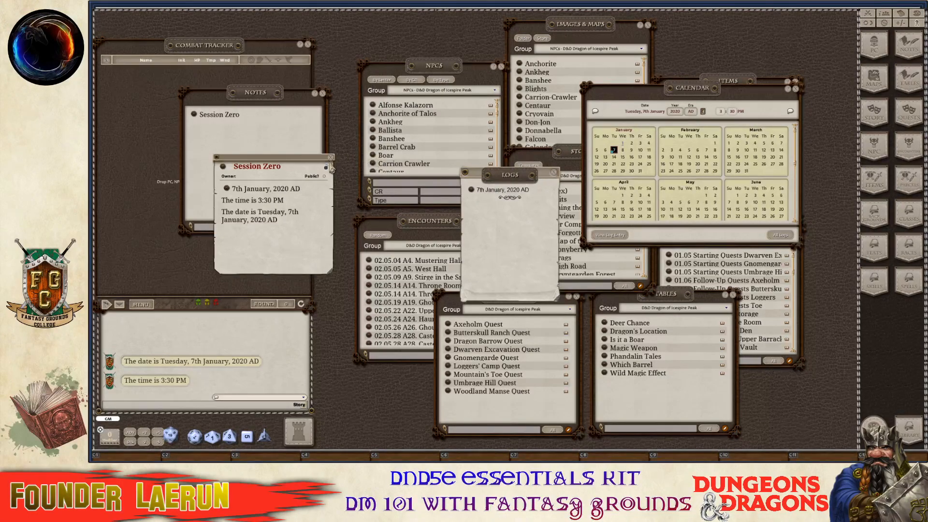
pyautogui.click(555, 174)
pyautogui.click(795, 90)
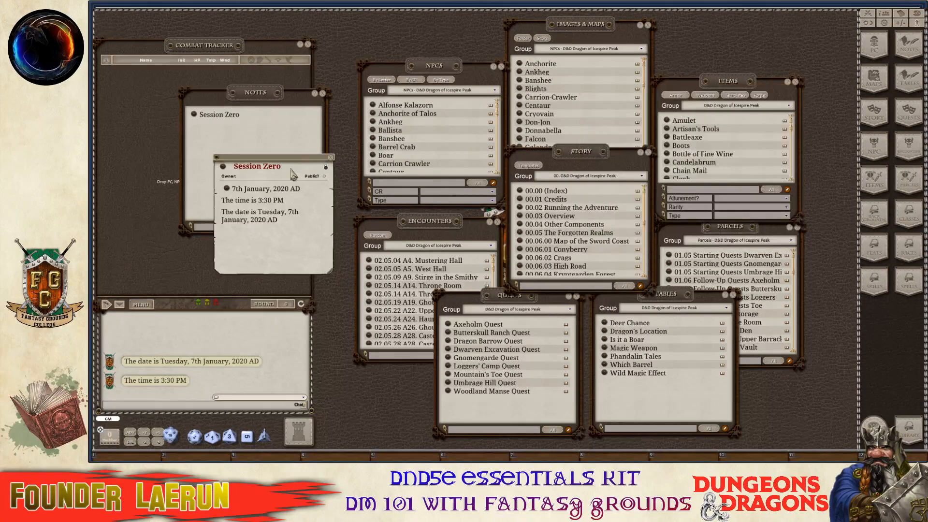
# Verify the note's log link opens the entry, then move the Session Zero note over the NPC list.
pyautogui.click(227, 190)
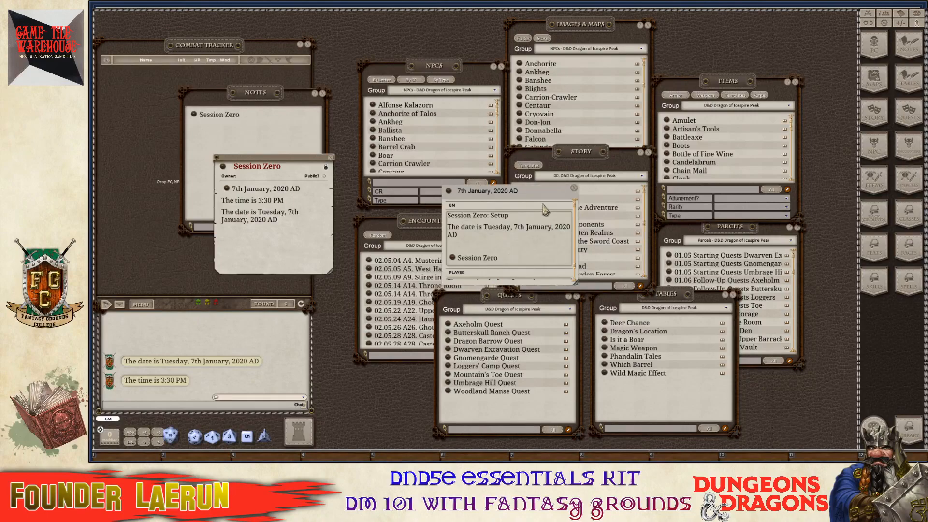
pyautogui.click(574, 188)
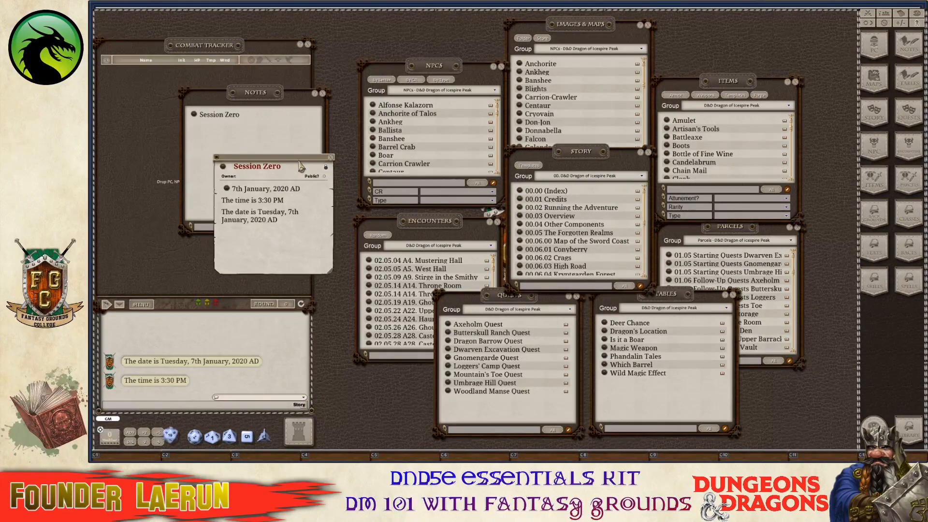
pyautogui.moveTo(299, 166); pyautogui.dragTo(433, 119)
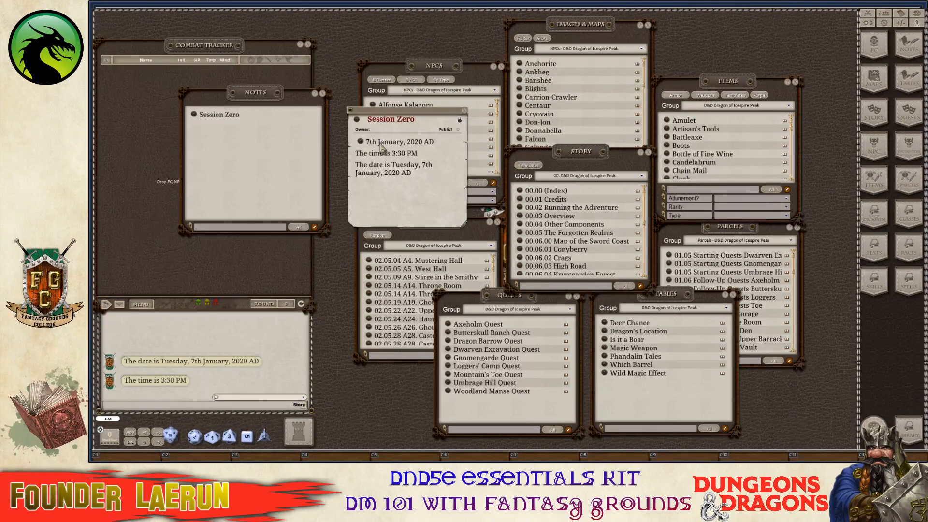
# Close the Notes list, move Session Zero to the top, and open the empty Character Selection window.
pyautogui.click(322, 92)
pyautogui.moveTo(394, 111); pyautogui.dragTo(376, 49)
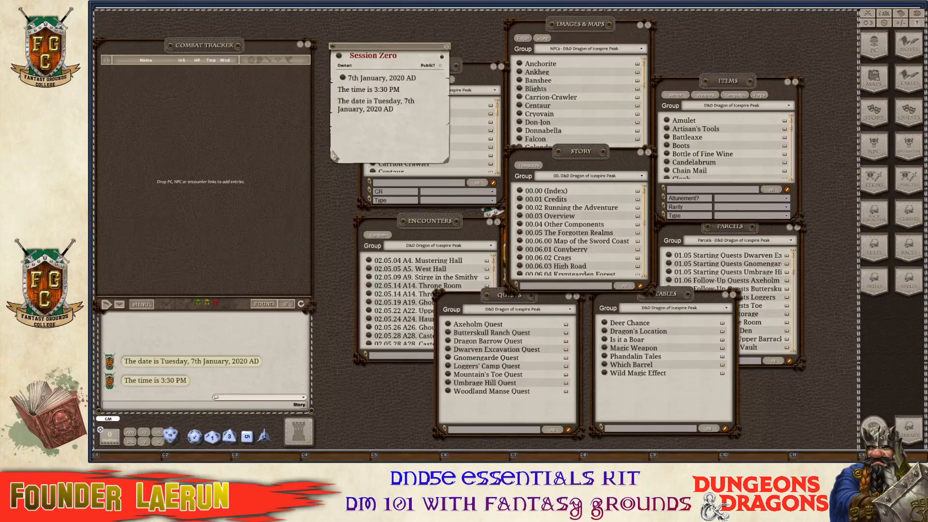
pyautogui.click(883, 52)
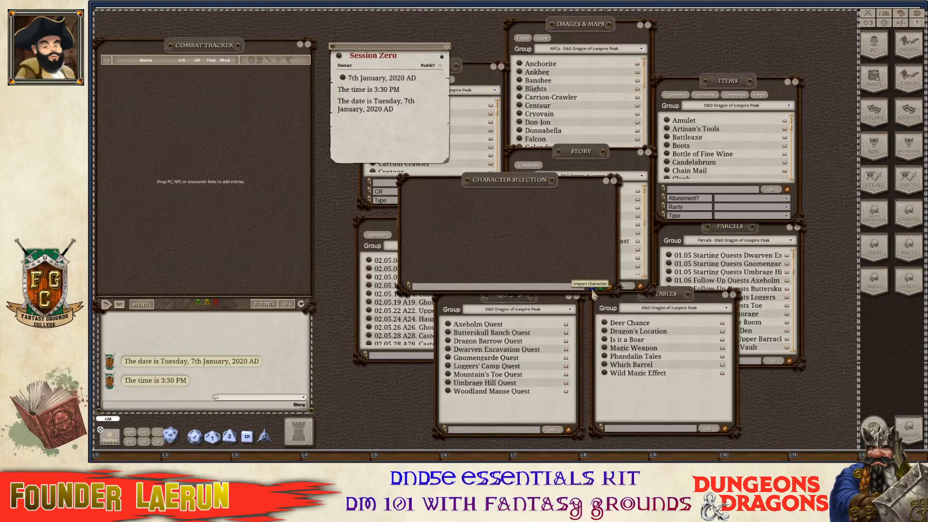
# Import the character .xml files for Amber, Daedra, Mooshakalaka and Wilbar into Character Selection.
pyautogui.click(593, 288)
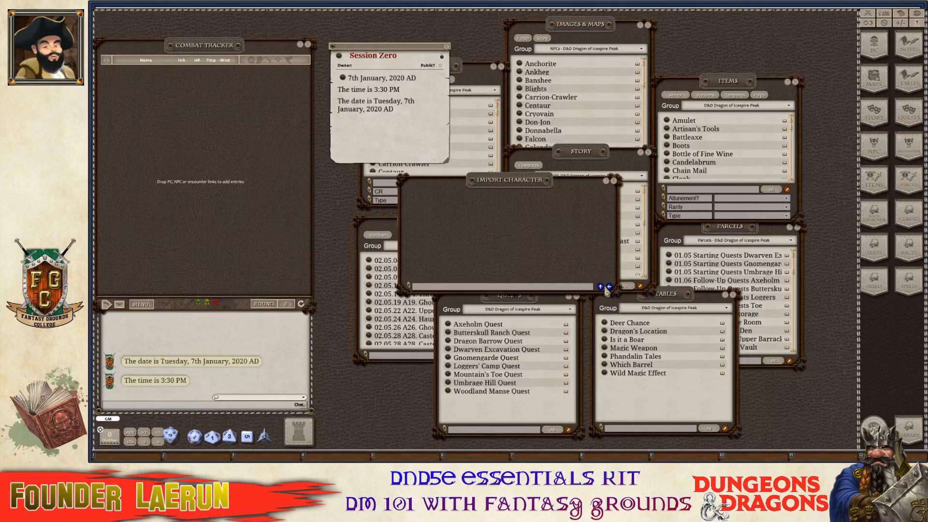
pyautogui.press('ctrl')
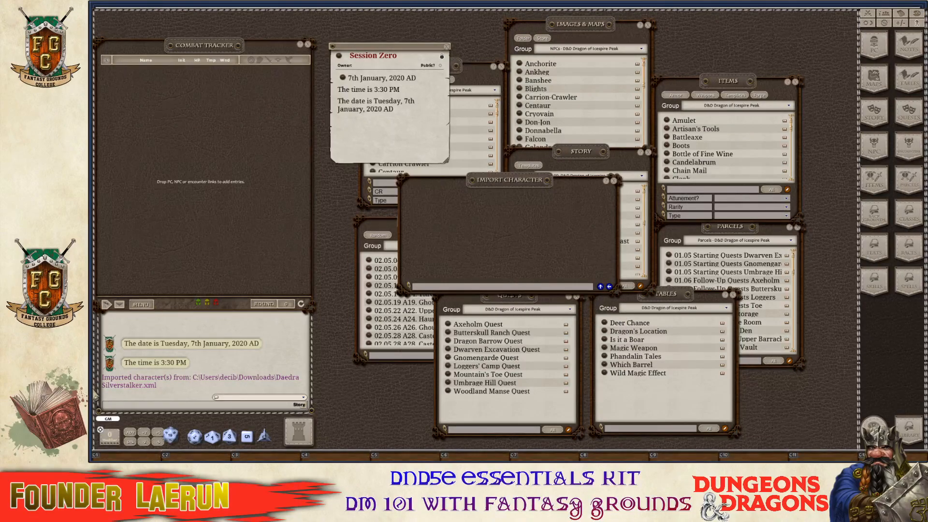
pyautogui.moveTo(529, 177); pyautogui.dragTo(507, 156)
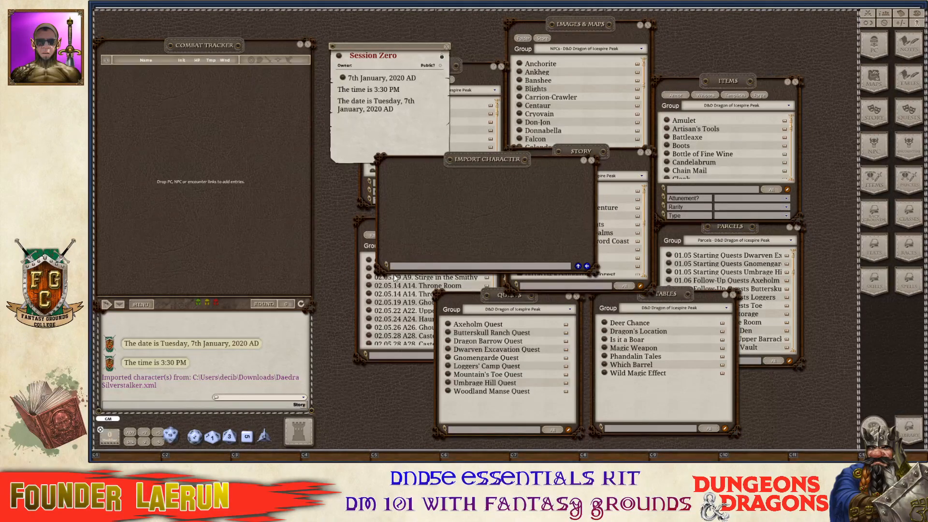
pyautogui.click(634, 347)
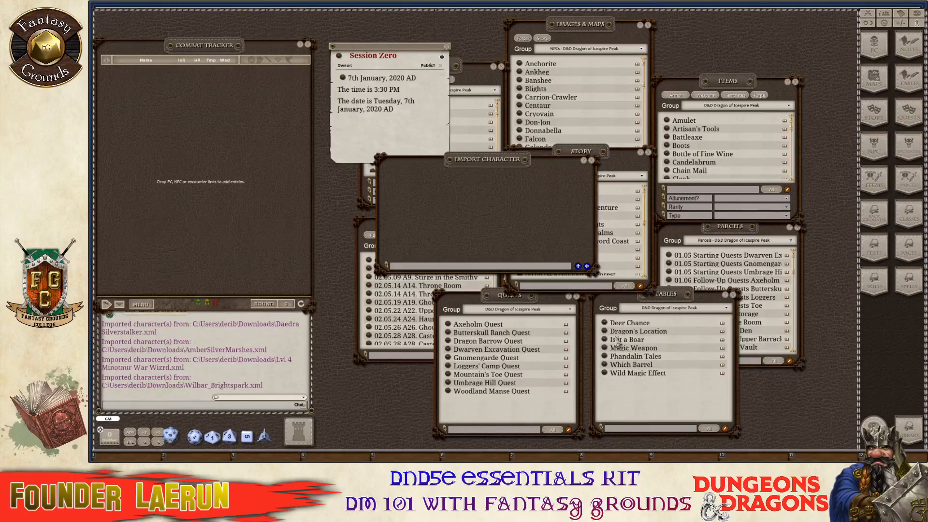
pyautogui.click(587, 266)
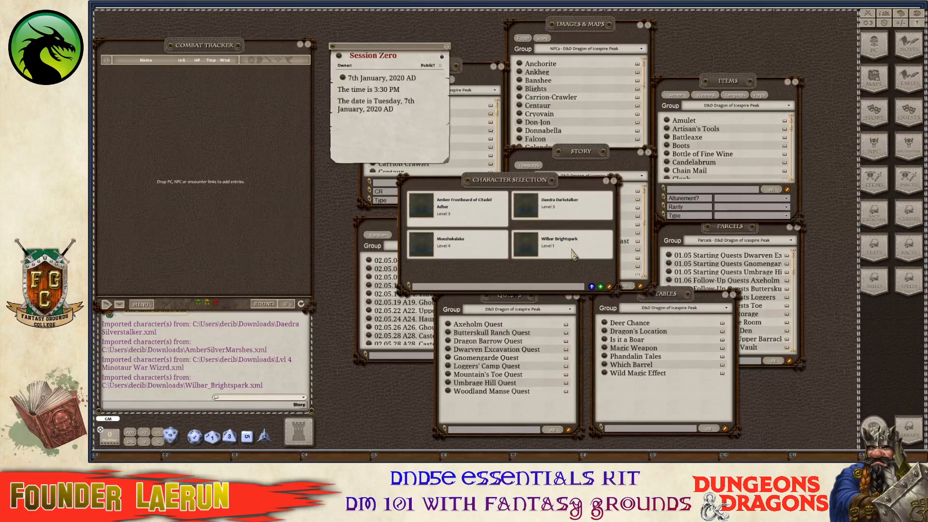
# Add Amber, Daedra, Mooshakalaka and Wilbar to the Combat Tracker, then close Character Selection.
pyautogui.press('ctrl')
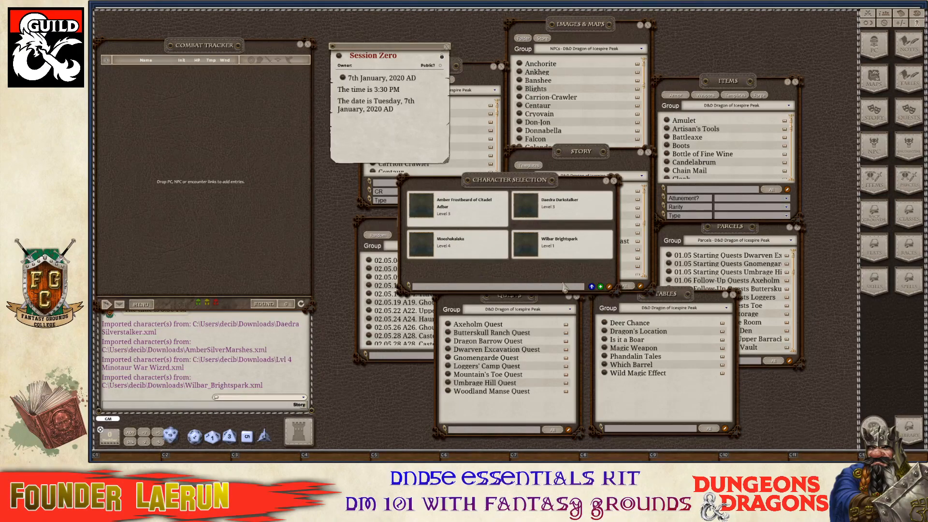
pyautogui.moveTo(521, 189); pyautogui.dragTo(546, 103)
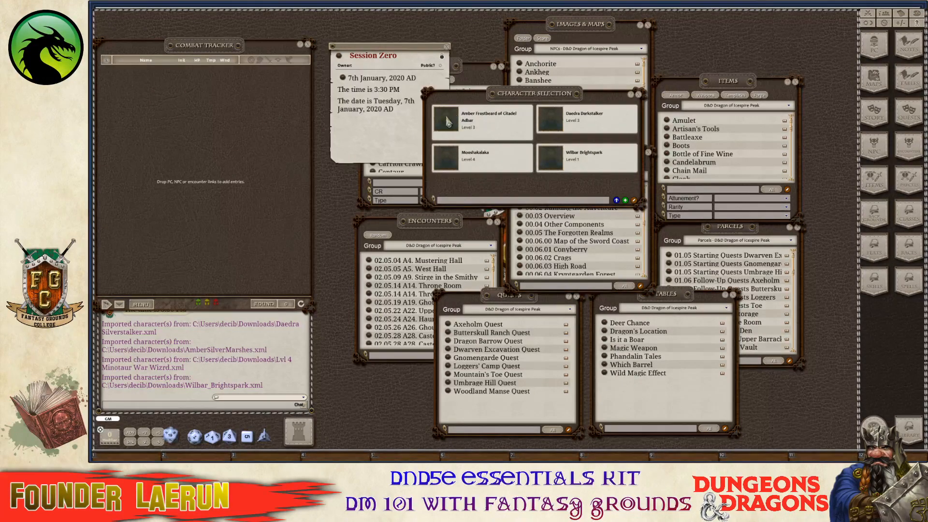
pyautogui.moveTo(118, 92); pyautogui.dragTo(130, 88)
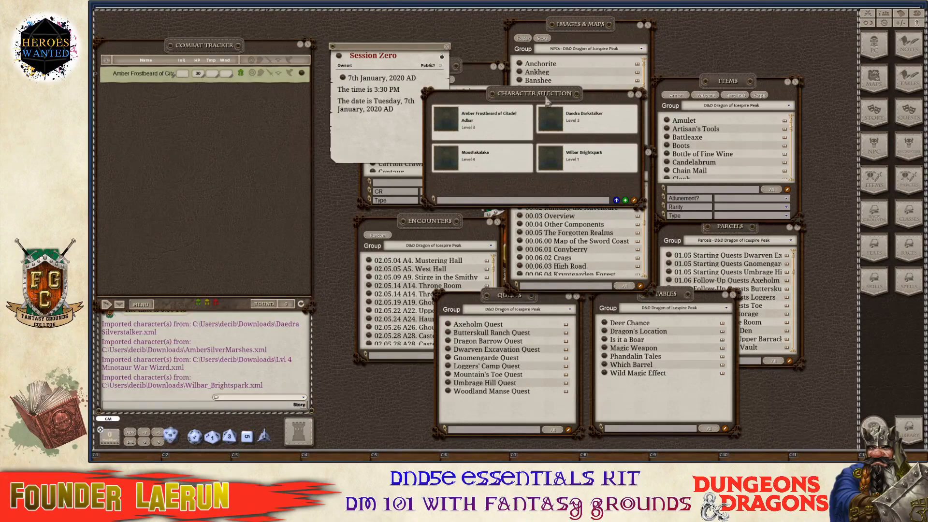
pyautogui.moveTo(564, 131); pyautogui.dragTo(159, 111)
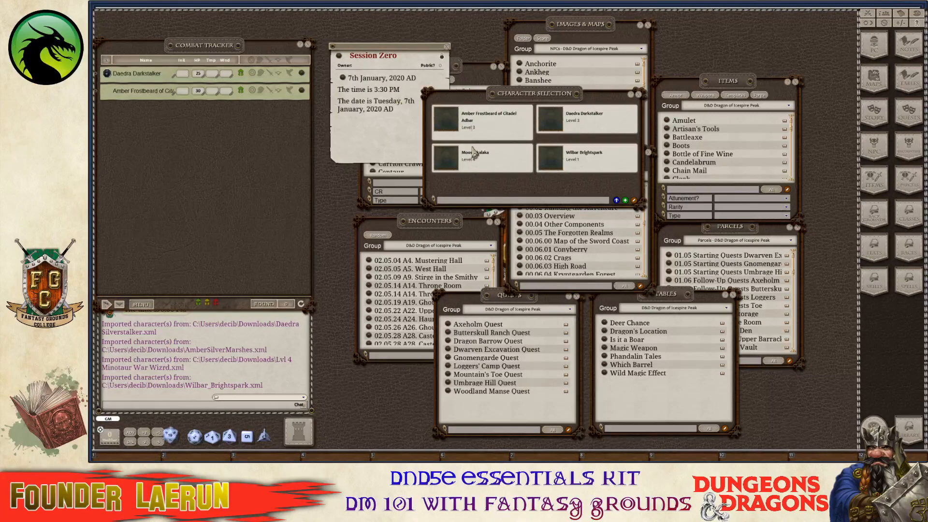
pyautogui.moveTo(461, 162); pyautogui.dragTo(134, 125)
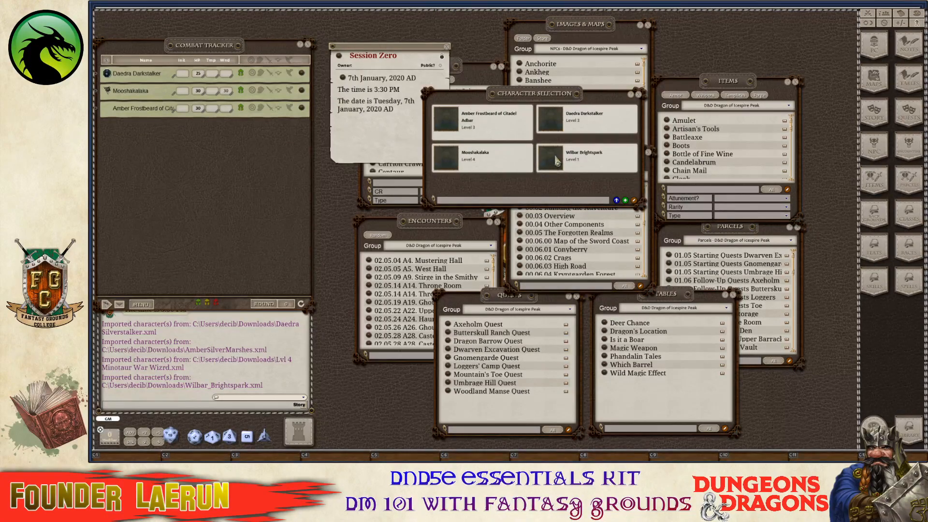
pyautogui.moveTo(557, 161); pyautogui.dragTo(187, 161)
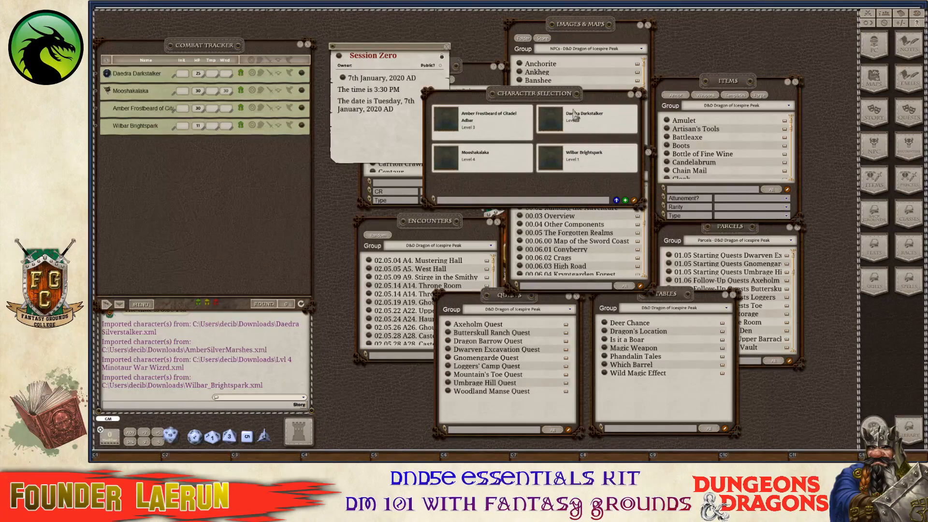
pyautogui.click(638, 94)
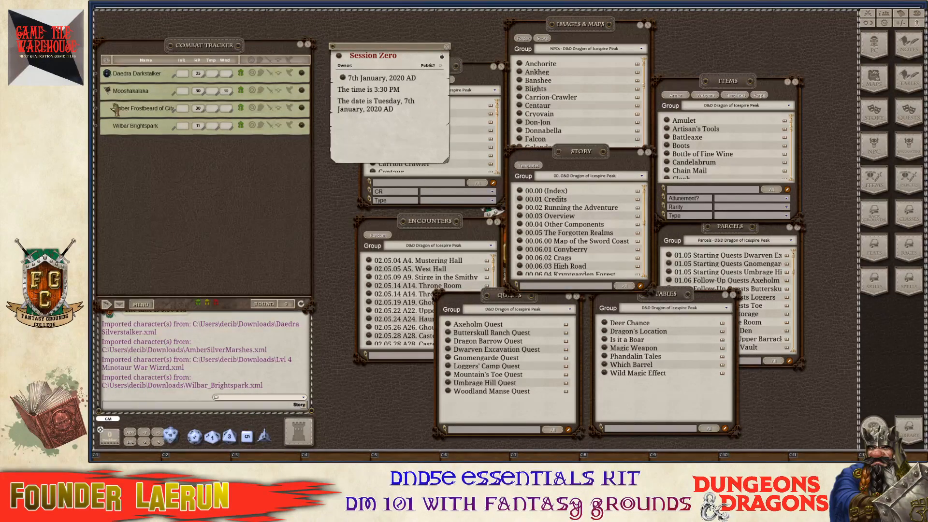
# Assign Amber Frostbeard a portrait from the portrait folder on her character sheet, then close it.
pyautogui.keyDown('ctrl'); pyautogui.click(303, 108); pyautogui.keyUp('ctrl')
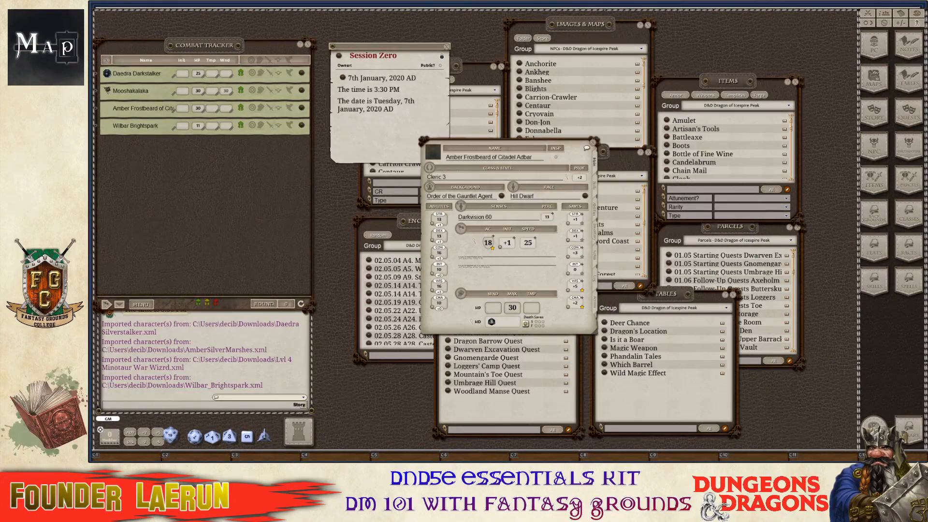
pyautogui.click(435, 154)
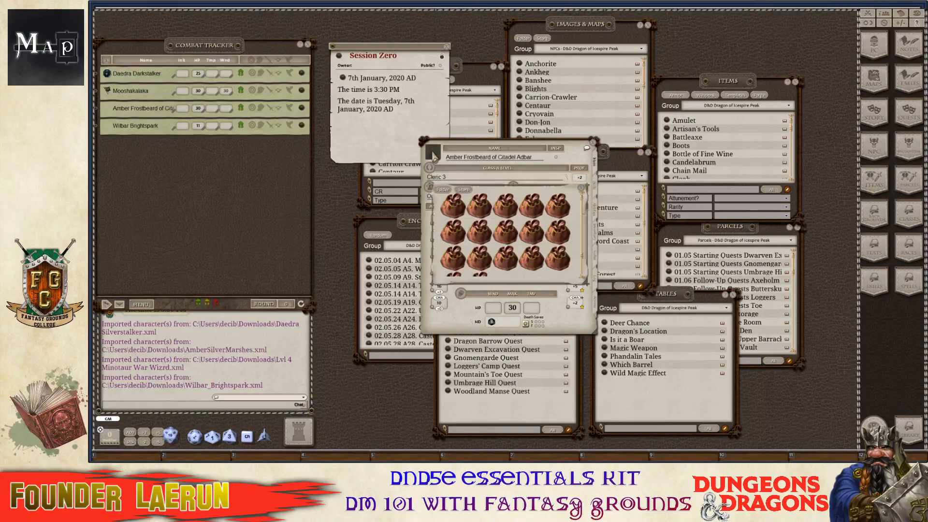
pyautogui.click(478, 215)
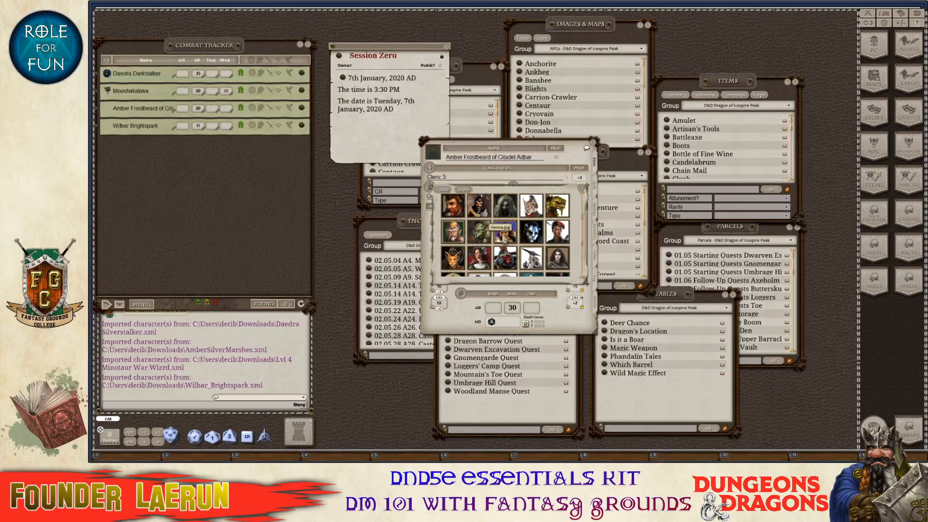
pyautogui.click(505, 237)
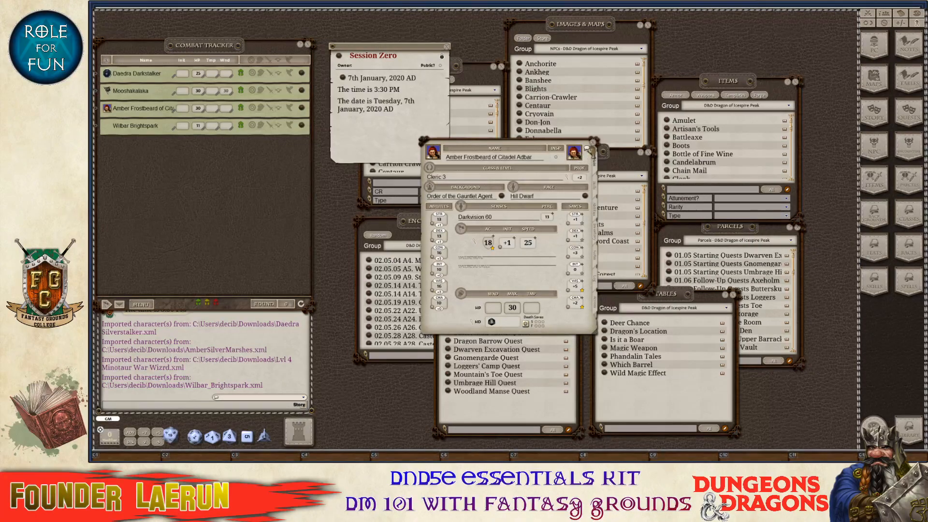
pyautogui.click(594, 144)
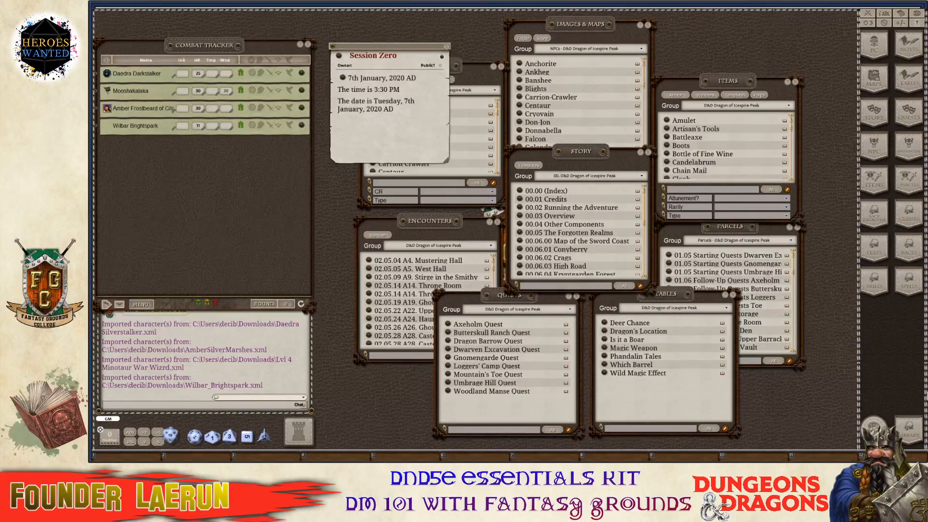
# Open the PC Tokens folder in the token library and enlarge the window.
pyautogui.press('ctrl')
pyautogui.click(863, 429)
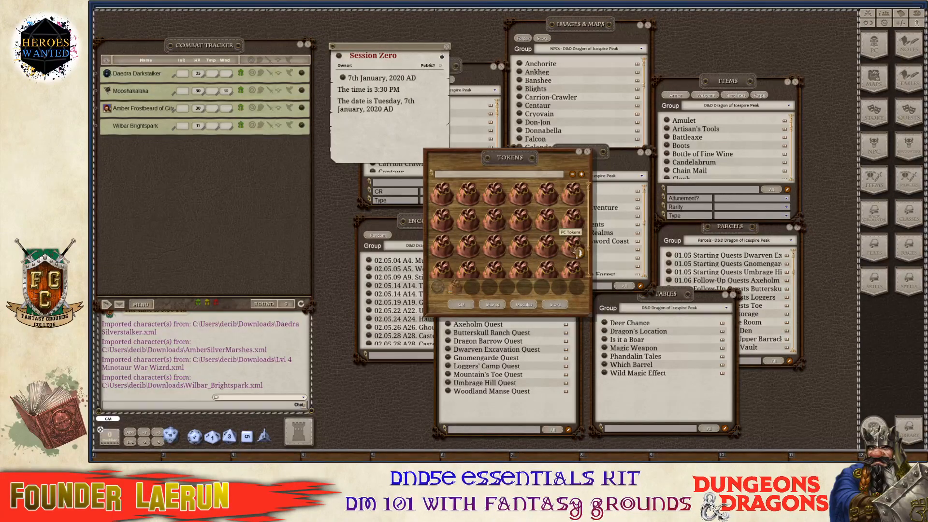
pyautogui.click(550, 251)
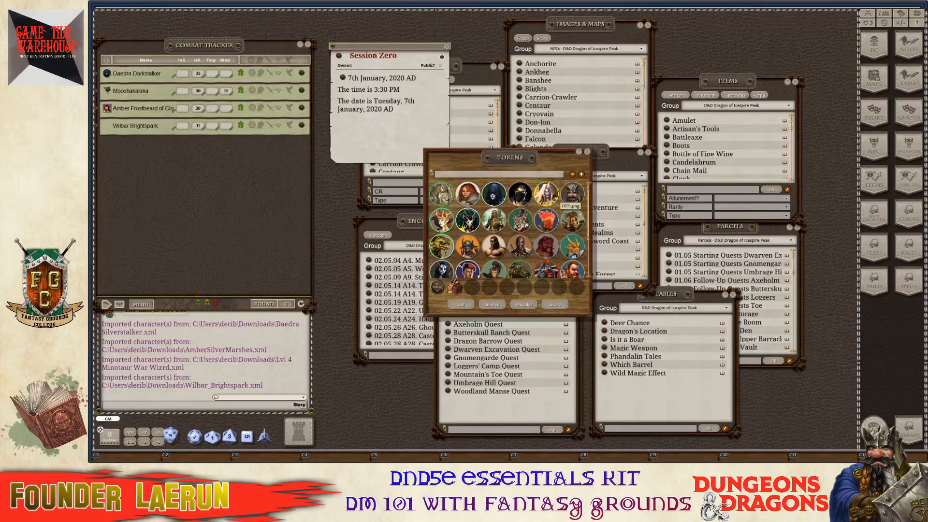
pyautogui.scroll(-1, 571, 199)
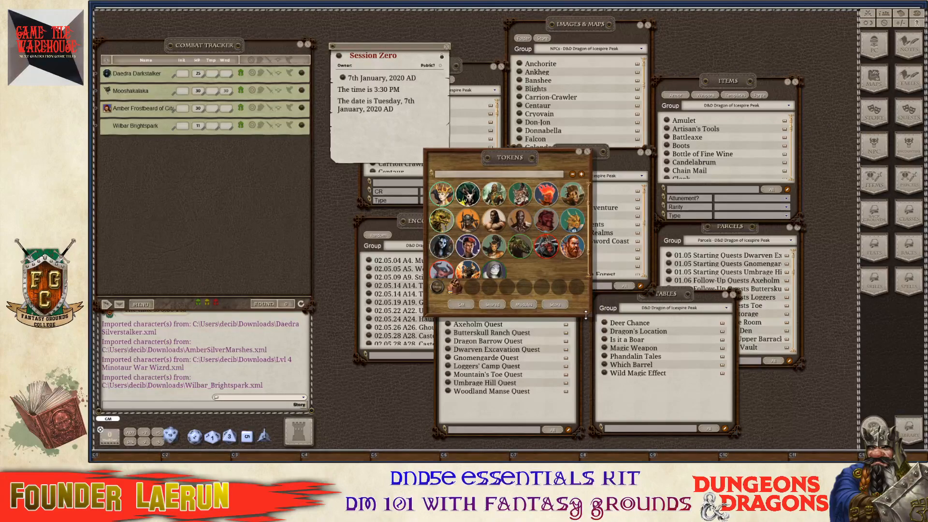
pyautogui.moveTo(586, 315); pyautogui.dragTo(690, 364)
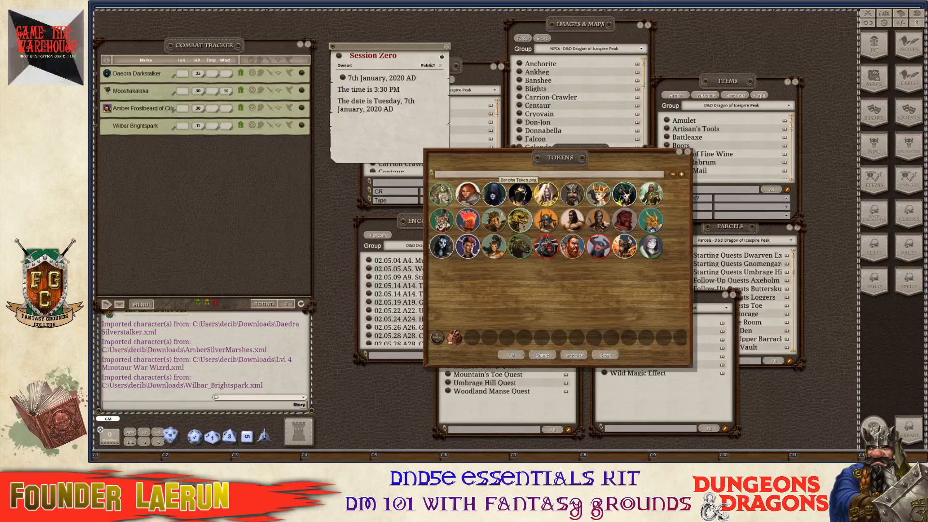
# Set Amber Frostbeard's token to Amber TKN on her sheet and Combat Tracker row, then close both windows.
pyautogui.press('ctrl')
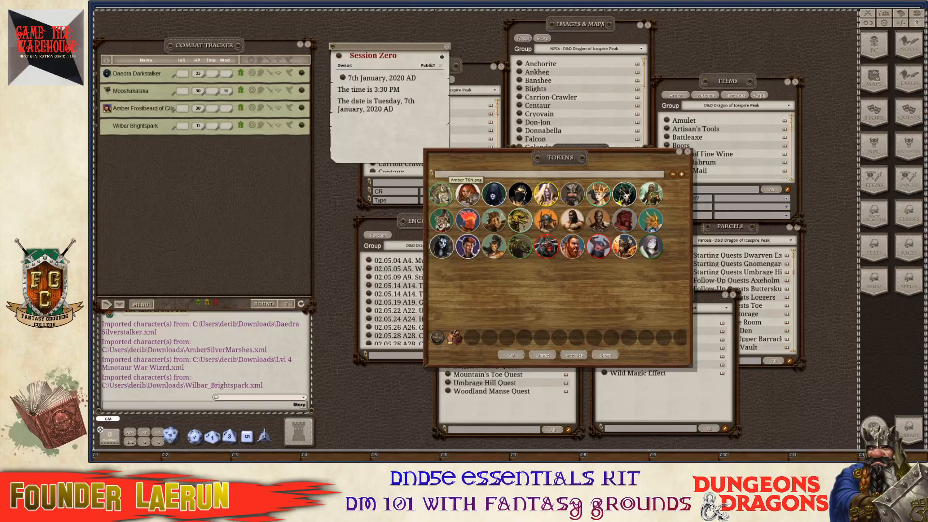
pyautogui.click(304, 111)
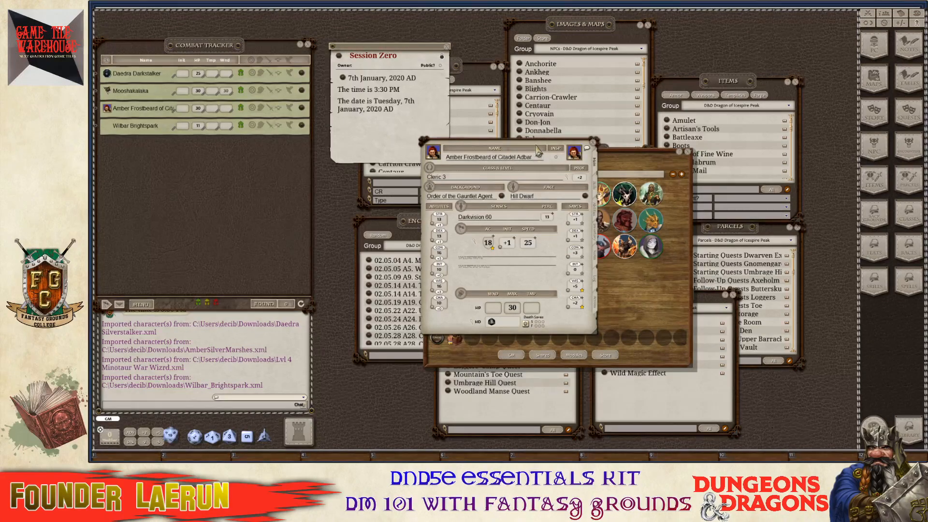
pyautogui.moveTo(539, 148); pyautogui.dragTo(363, 63)
pyautogui.press('ctrl')
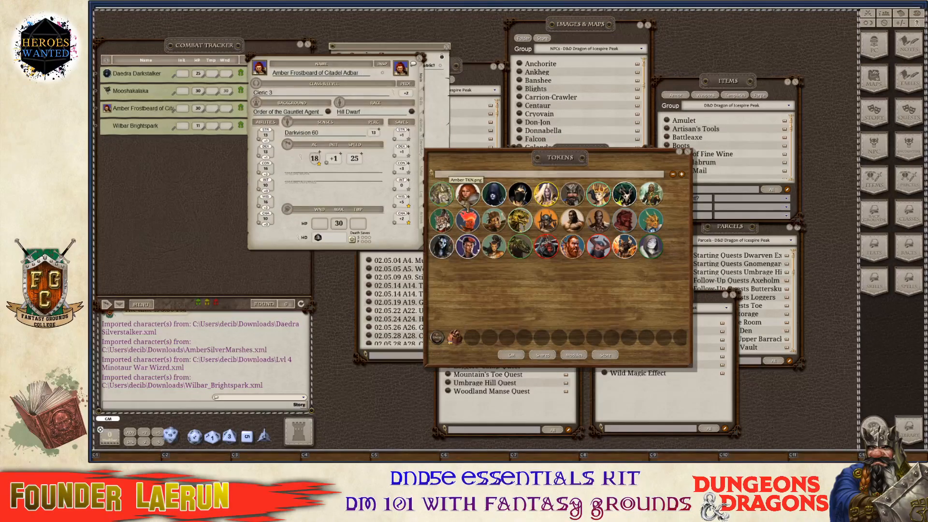
pyautogui.moveTo(468, 202); pyautogui.dragTo(403, 72)
pyautogui.press('ctrl')
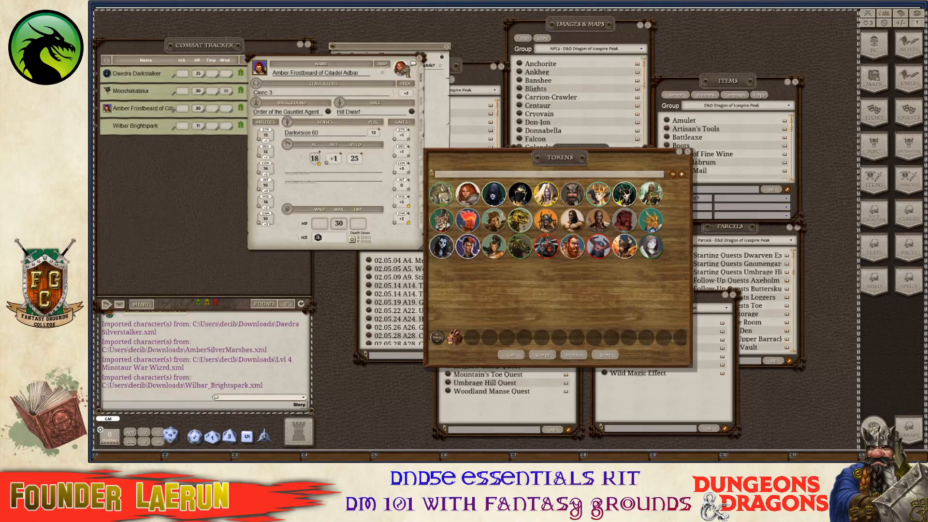
pyautogui.moveTo(401, 68); pyautogui.dragTo(110, 109)
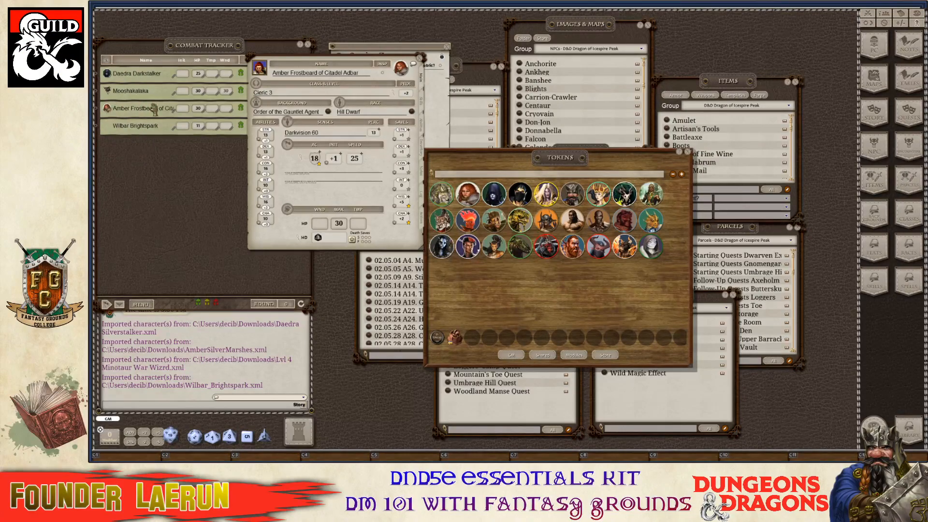
pyautogui.click(419, 59)
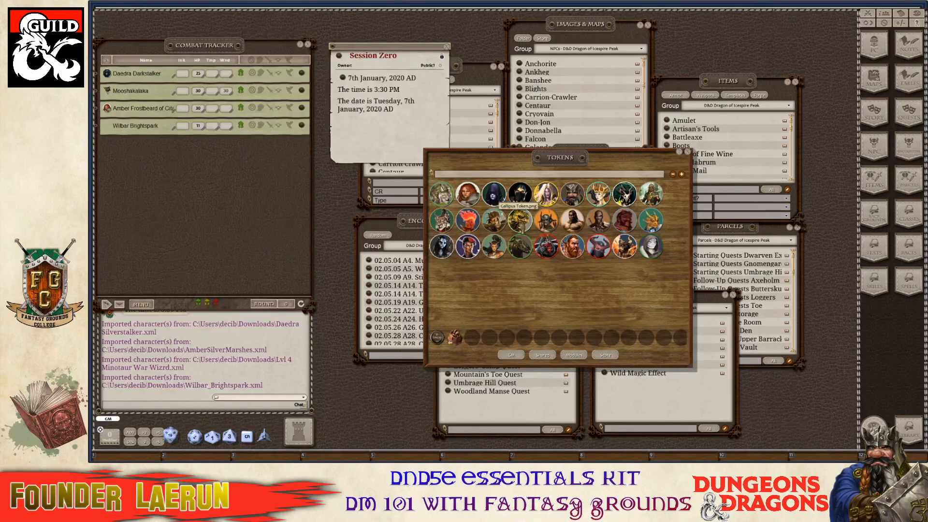
pyautogui.click(688, 152)
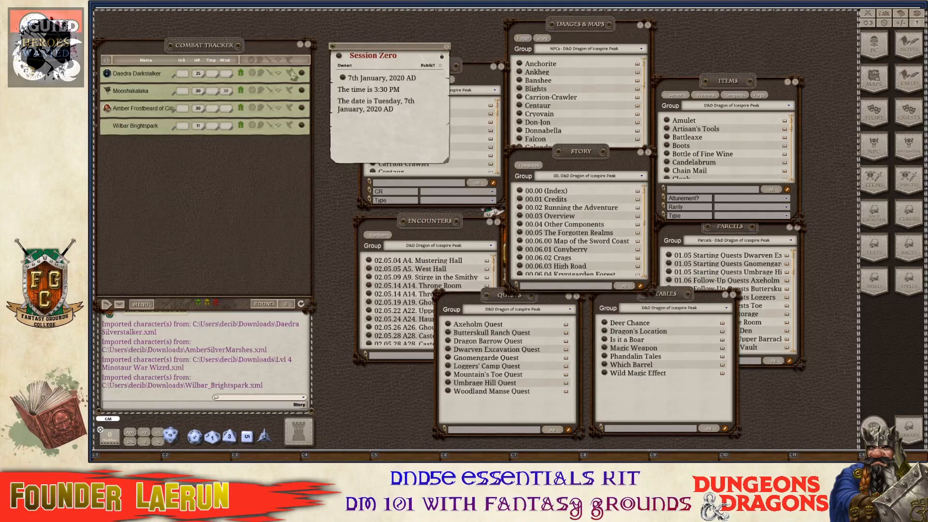
# Give Wilbar Brightspark the Wizard_Gnome_Male portrait, then close his character sheet.
pyautogui.click(302, 127)
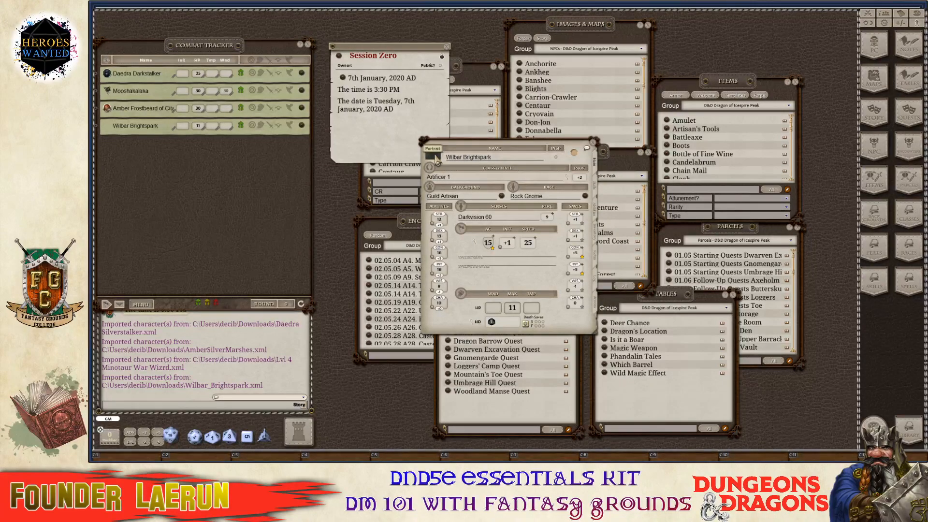
pyautogui.click(436, 158)
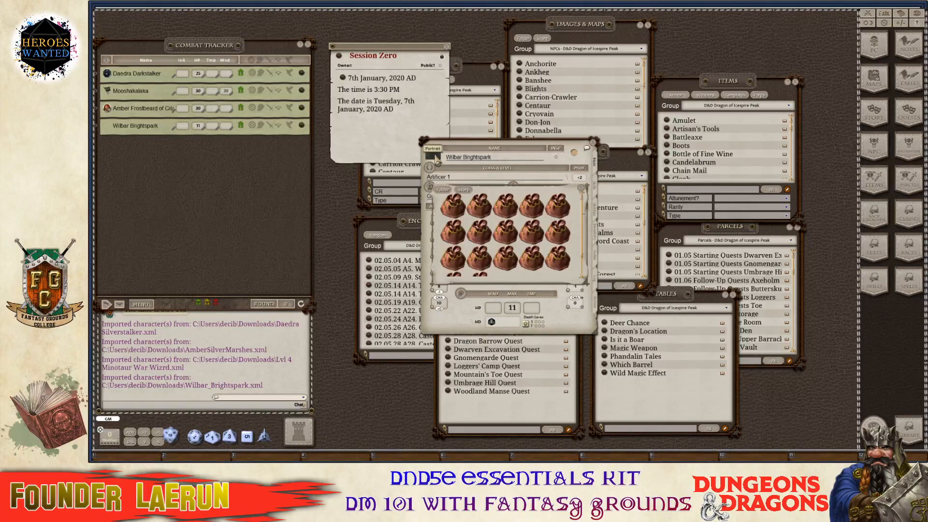
pyautogui.click(481, 207)
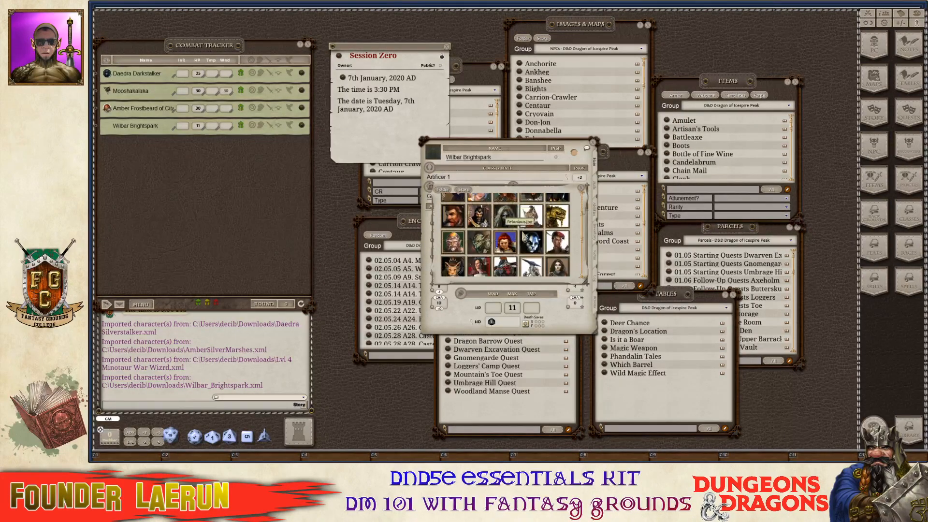
pyautogui.scroll(-2, 526, 237)
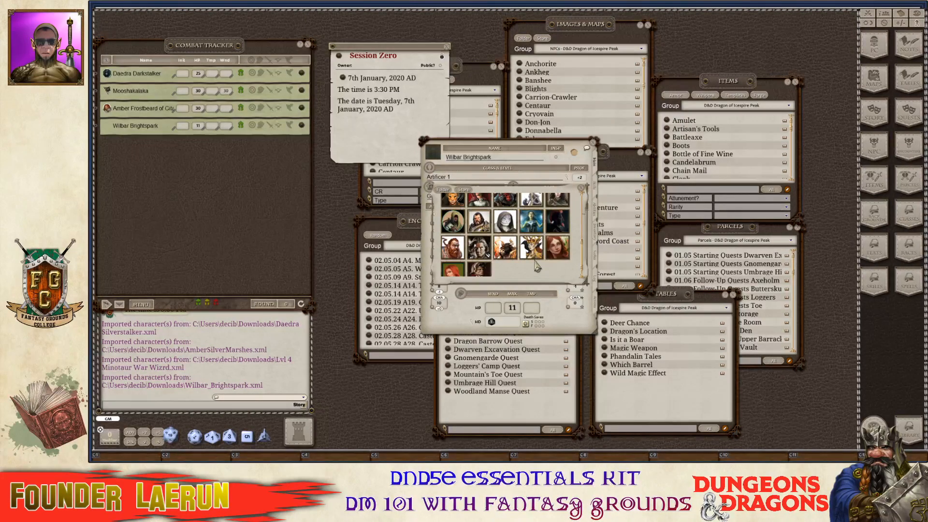
pyautogui.scroll(5, 465, 220)
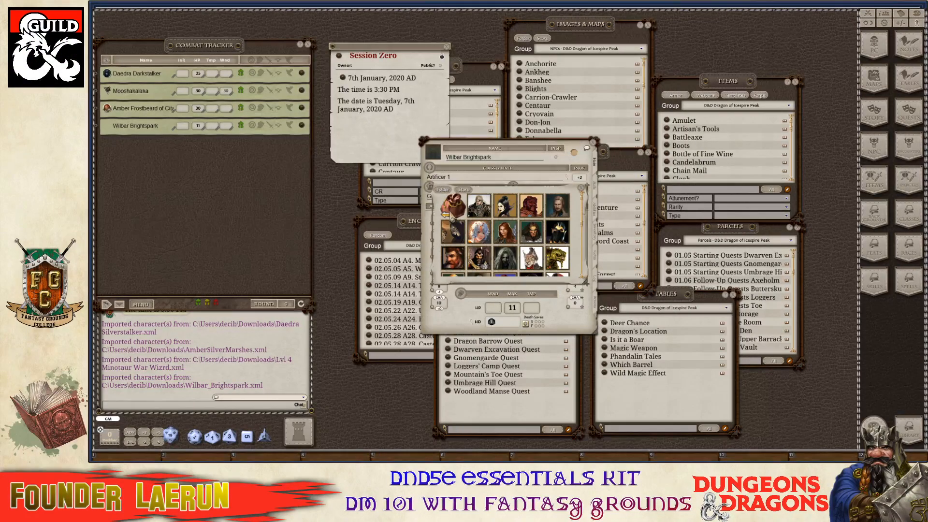
pyautogui.click(451, 215)
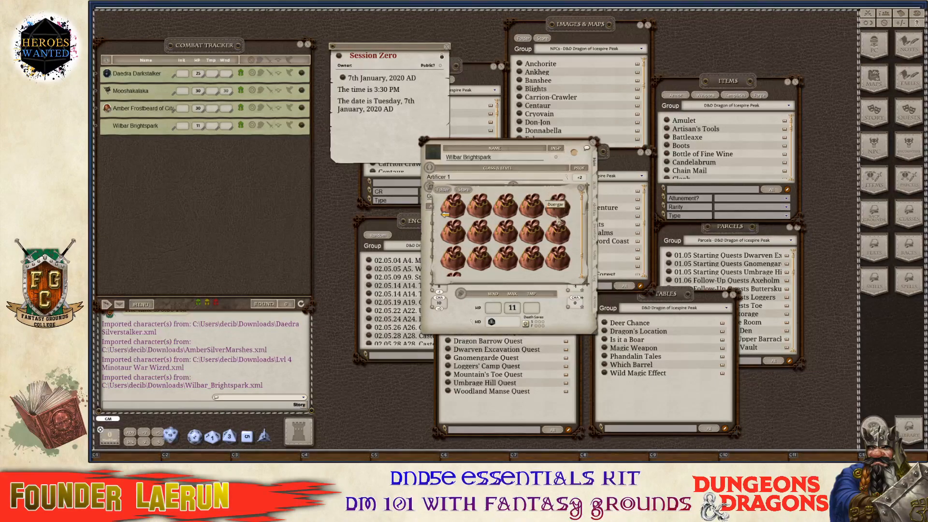
pyautogui.click(532, 232)
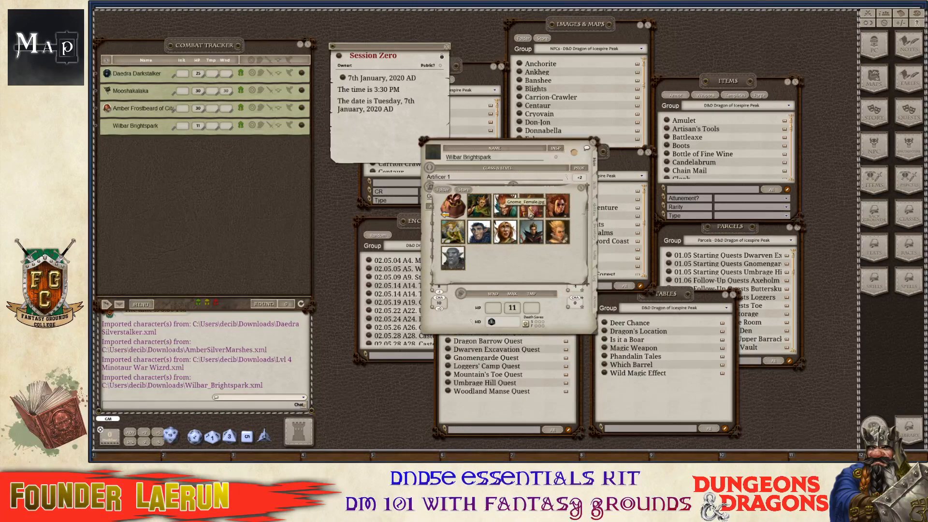
pyautogui.click(557, 206)
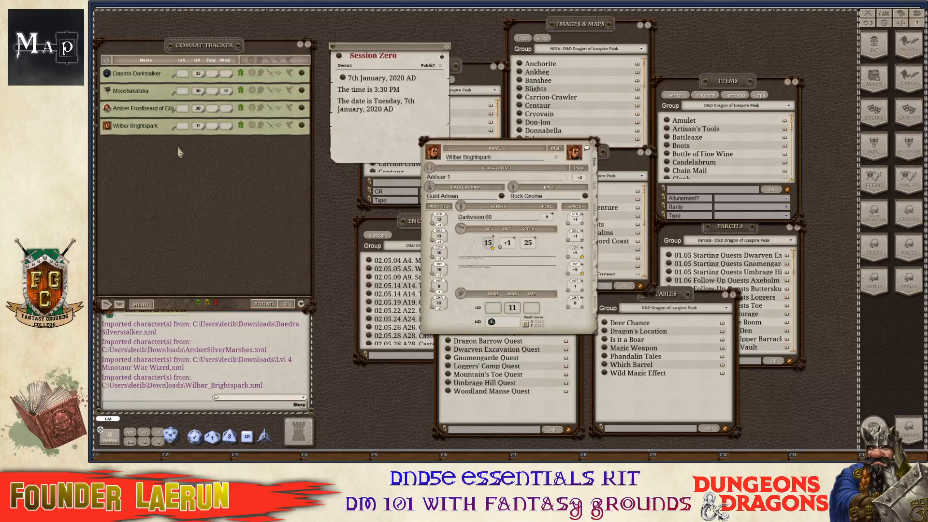
pyautogui.click(593, 143)
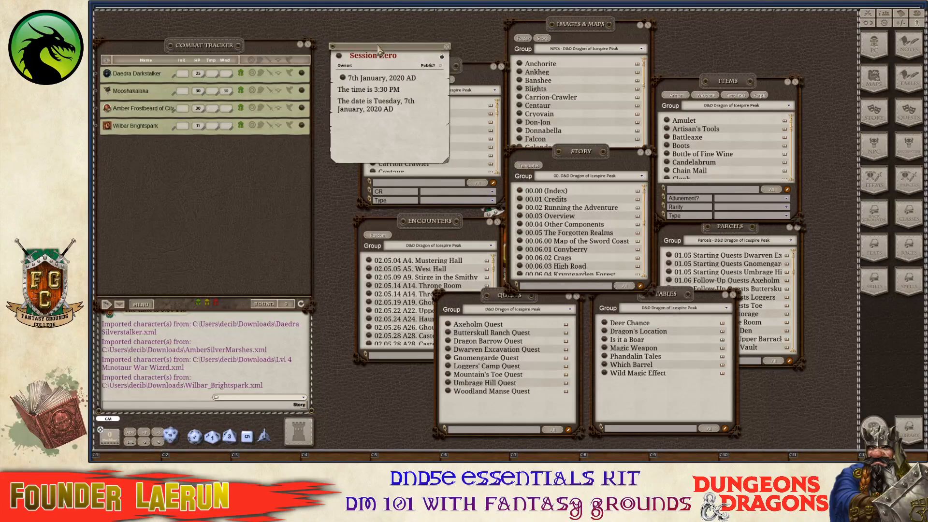
# Unlock the Session Zero note, add links for all four PCs, and enlarge its window.
pyautogui.moveTo(376, 50); pyautogui.dragTo(370, 40)
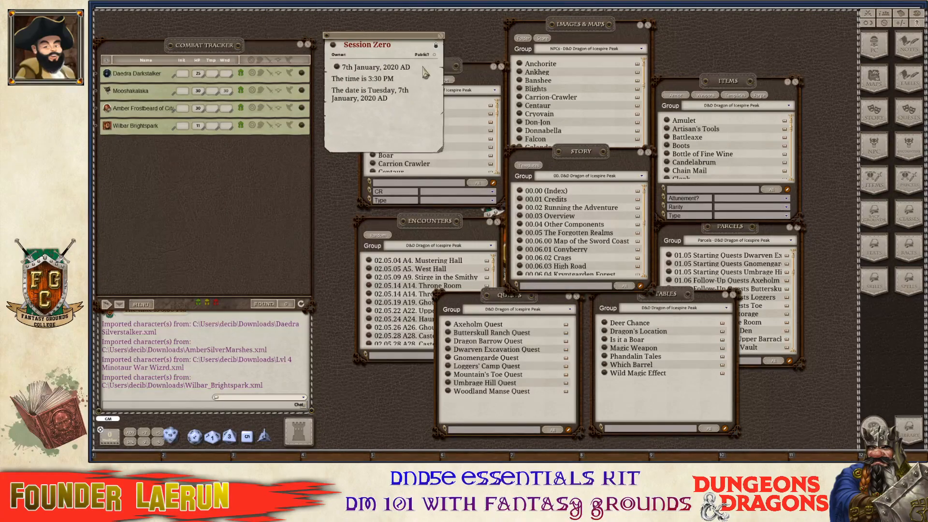
pyautogui.click(436, 45)
pyautogui.click(397, 105)
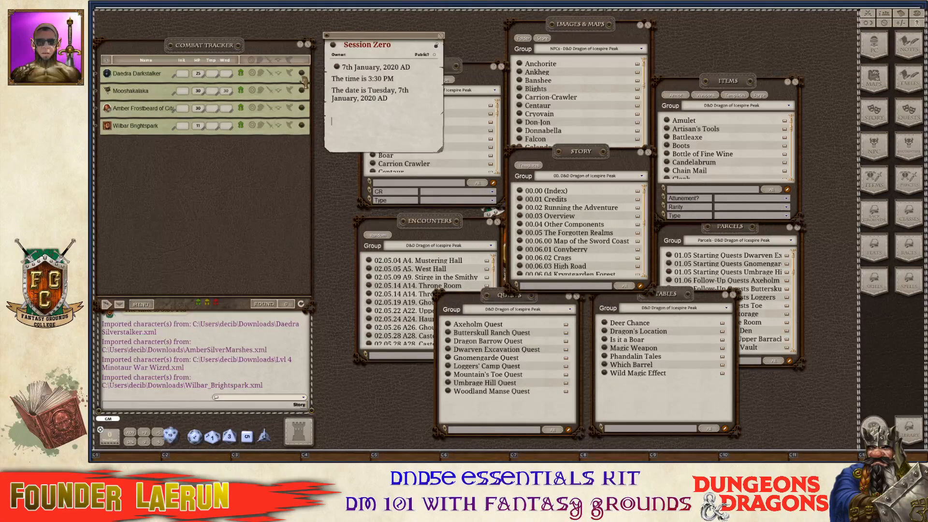
pyautogui.moveTo(302, 73); pyautogui.dragTo(334, 131)
pyautogui.moveTo(302, 92); pyautogui.dragTo(337, 139)
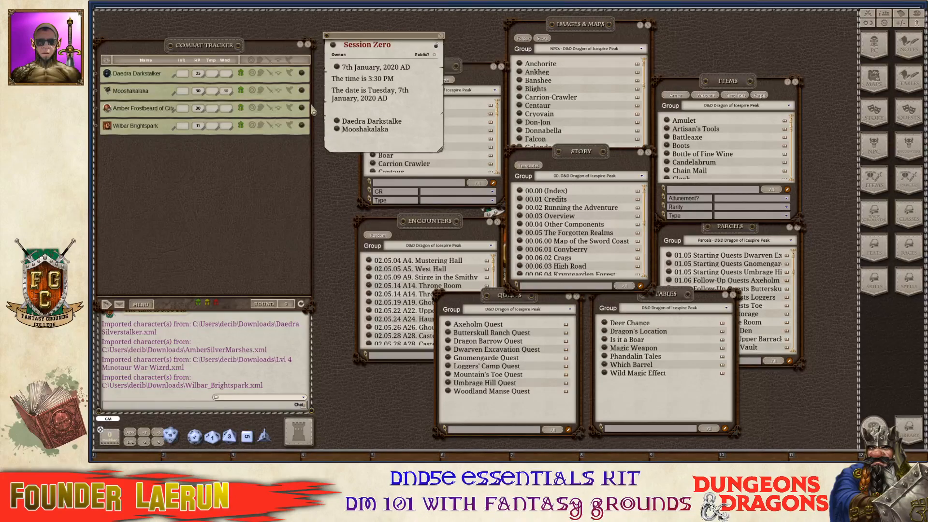
pyautogui.moveTo(303, 110); pyautogui.dragTo(340, 143)
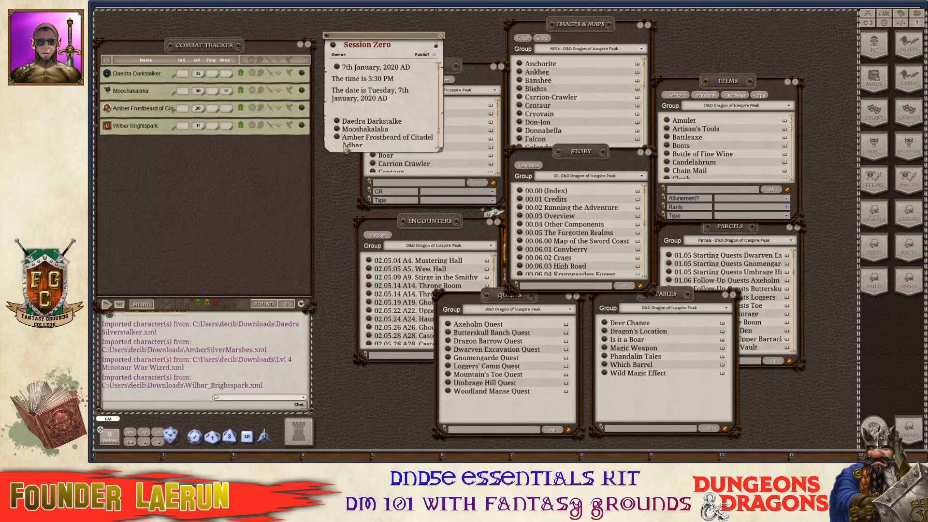
pyautogui.moveTo(442, 171); pyautogui.dragTo(458, 249)
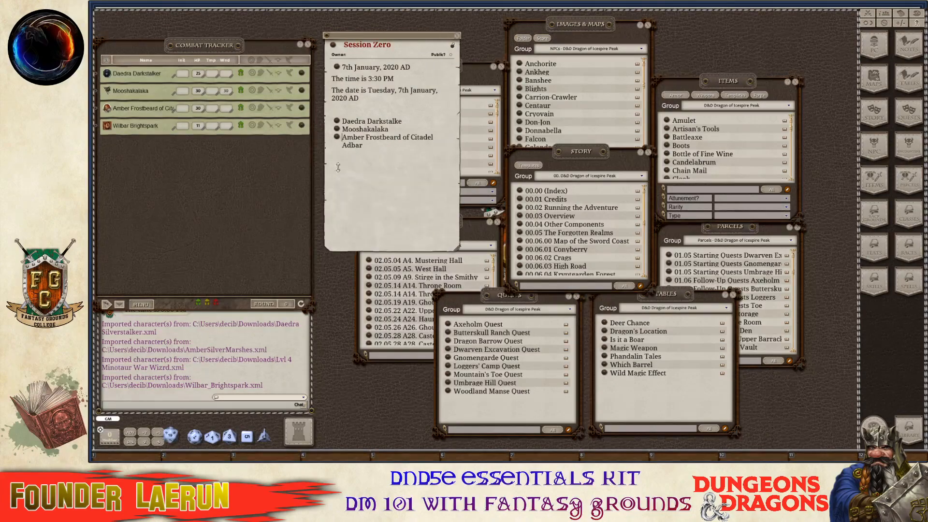
pyautogui.moveTo(350, 173); pyautogui.dragTo(352, 172)
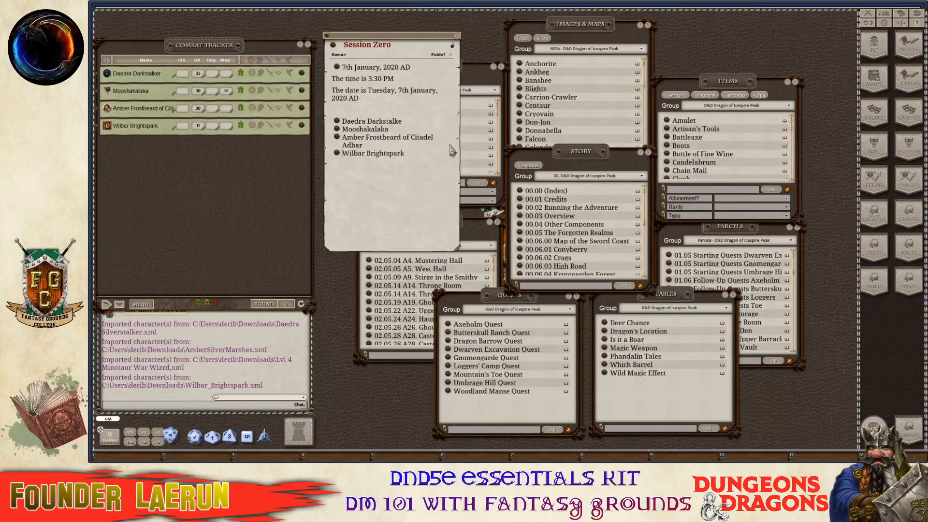
# Add a '(Player name/Discord)' placeholder after Daedra Darkstalker's name.
pyautogui.click(424, 125)
pyautogui.write('r')
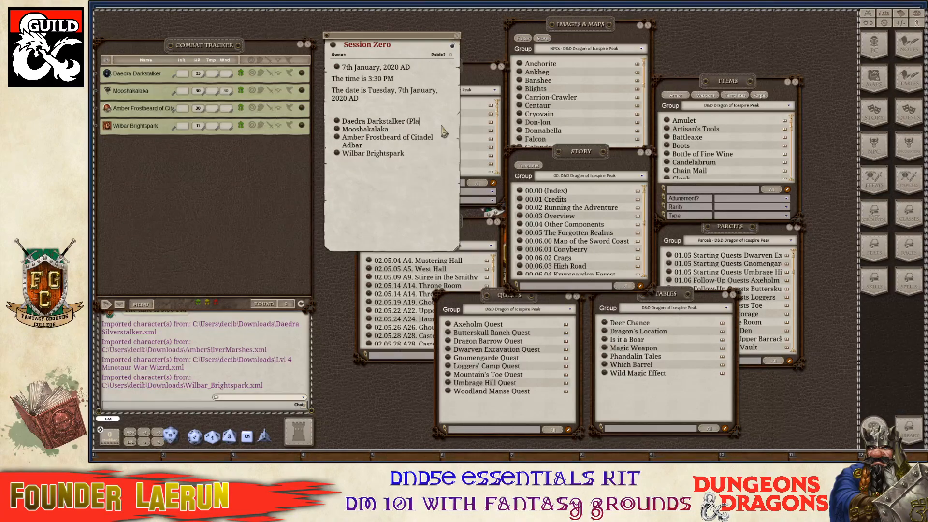
pyautogui.write('(Plater name/Discord')
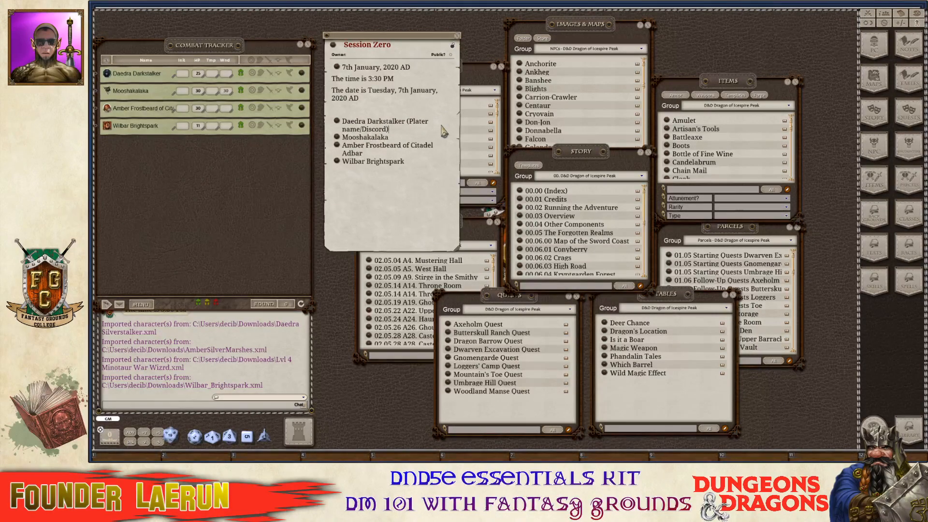
pyautogui.press('ctrl')
pyautogui.press('ctrl')
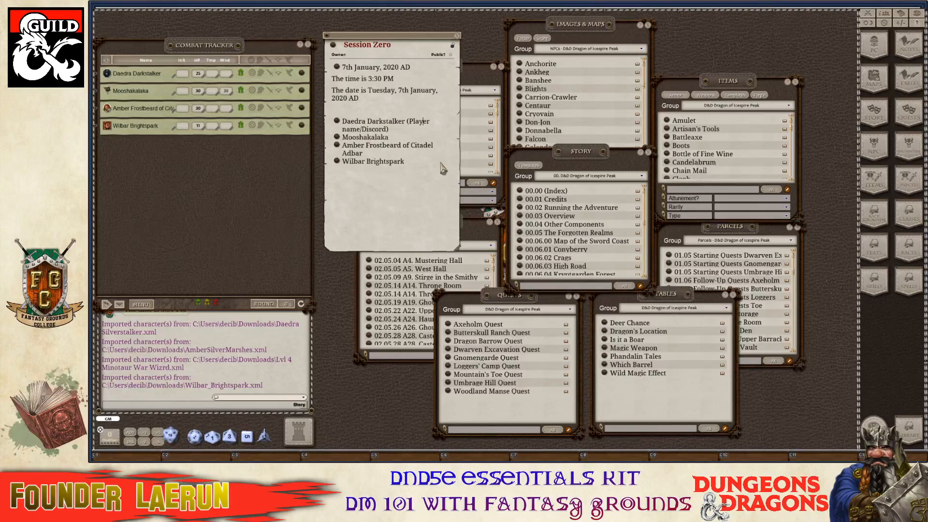
# Check Daedra's sheet link, then add a 'Player Characters:' heading formatted with Ctrl+1.
pyautogui.click(338, 123)
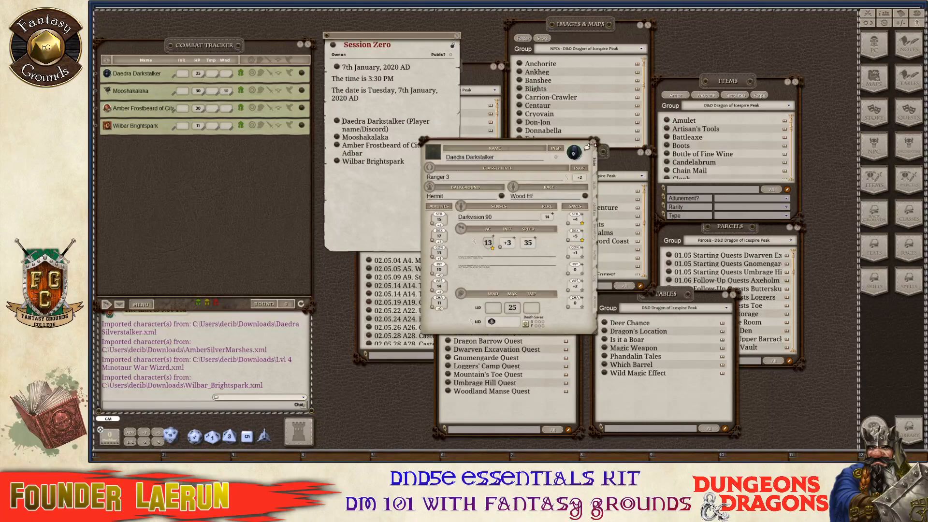
pyautogui.click(594, 143)
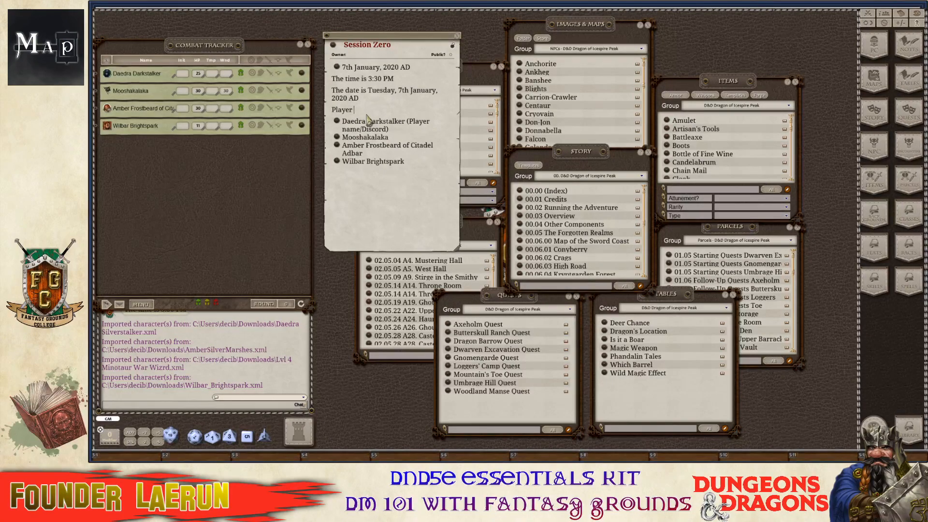
pyautogui.write('Characters:')
pyautogui.moveTo(420, 111); pyautogui.dragTo(332, 110)
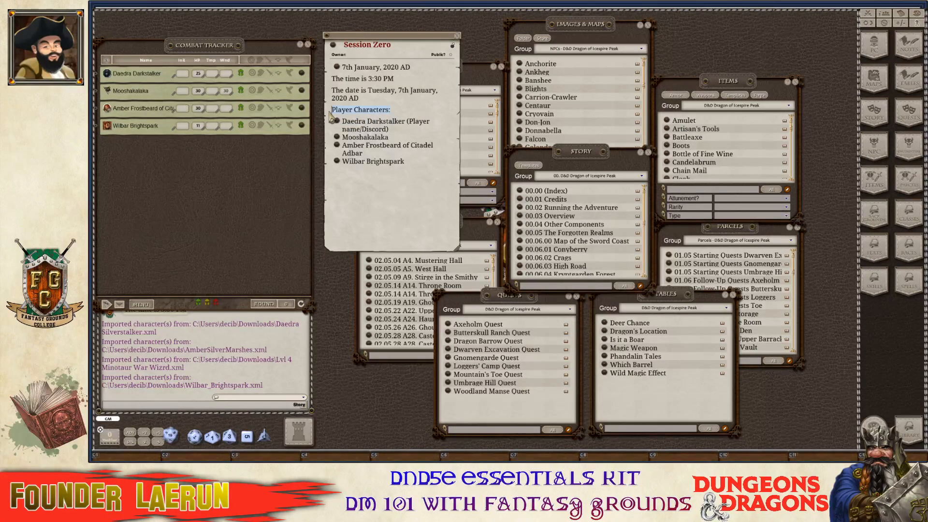
pyautogui.hotkey('ctrl', '1')
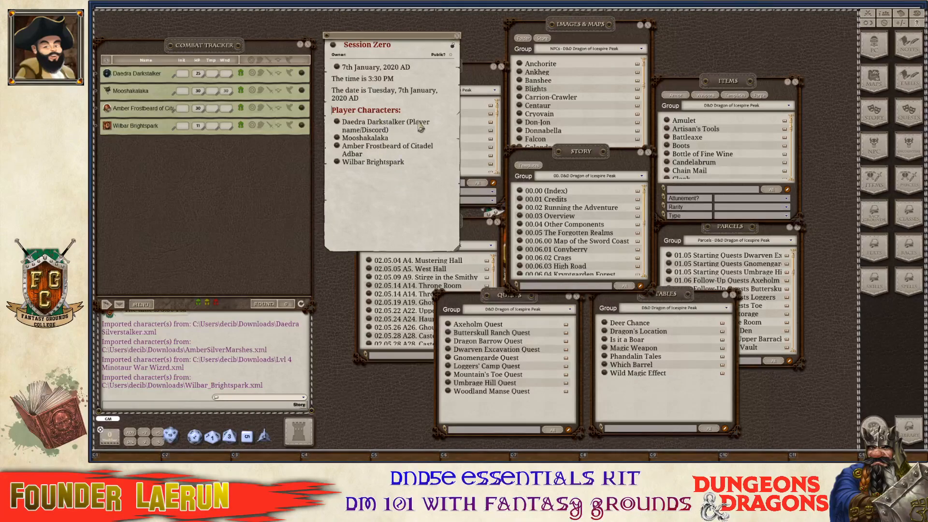
pyautogui.press('ctrl')
# Add a bold 'Notes:' line below the PC list, move the note left, and close the NPCs window.
pyautogui.click(415, 171)
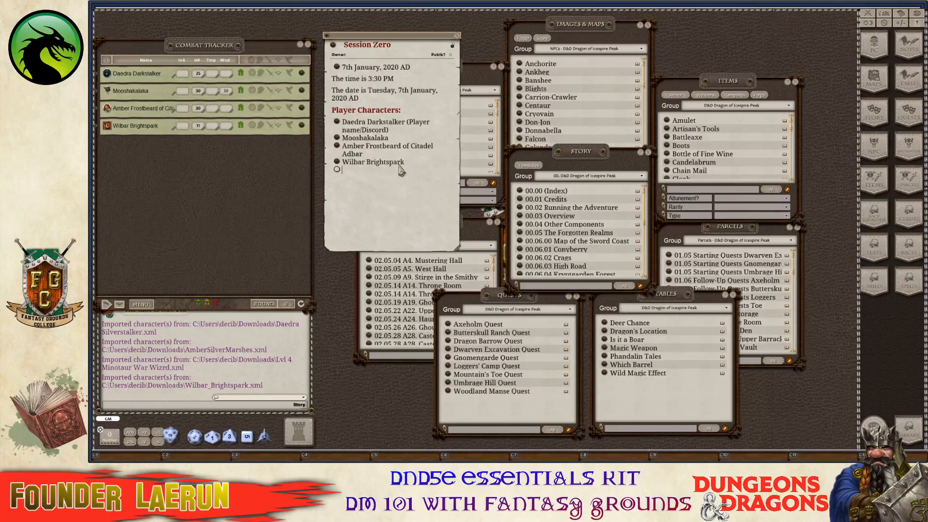
pyautogui.press('BackSpace')
pyautogui.write('Notes:')
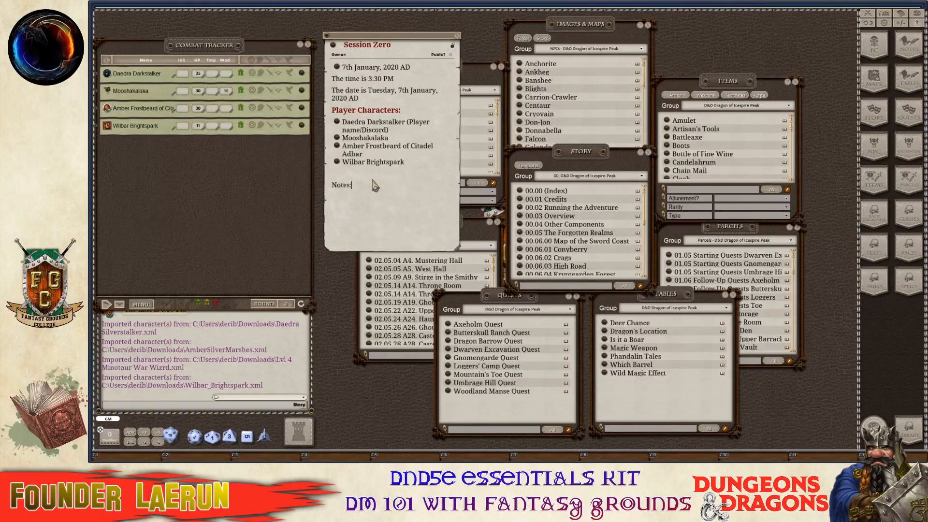
pyautogui.moveTo(356, 186); pyautogui.dragTo(330, 191)
pyautogui.hotkey('ctrl', 'b')
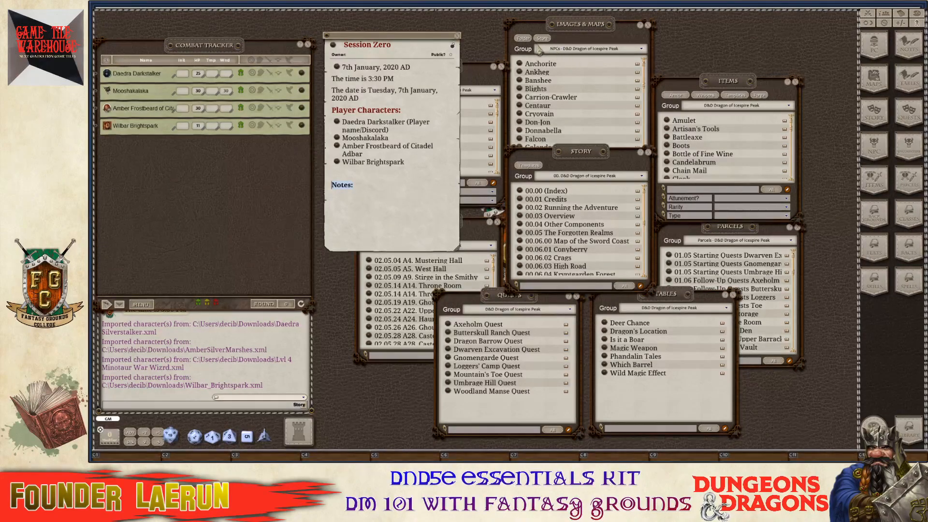
pyautogui.moveTo(414, 40); pyautogui.dragTo(276, 116)
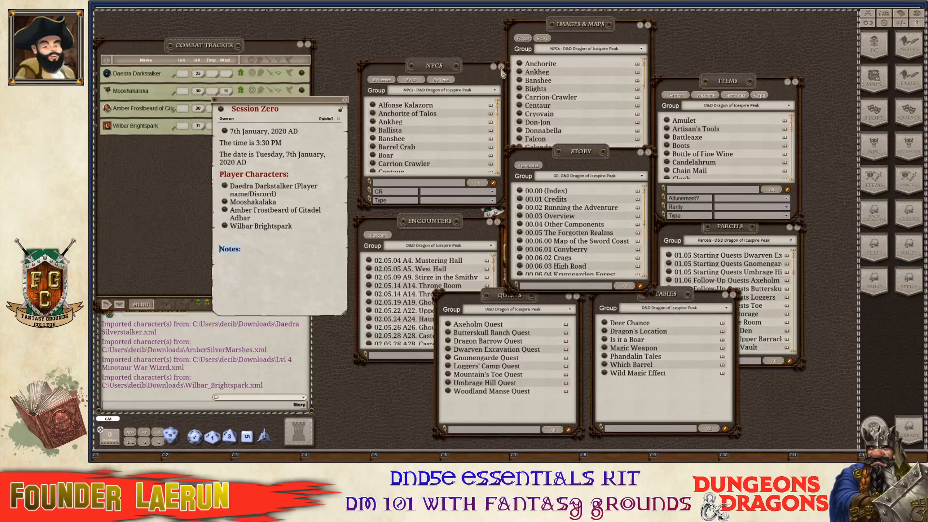
pyautogui.click(500, 67)
# Close the Encounters, Tables, Quests, Parcels and Items windows.
pyautogui.click(498, 223)
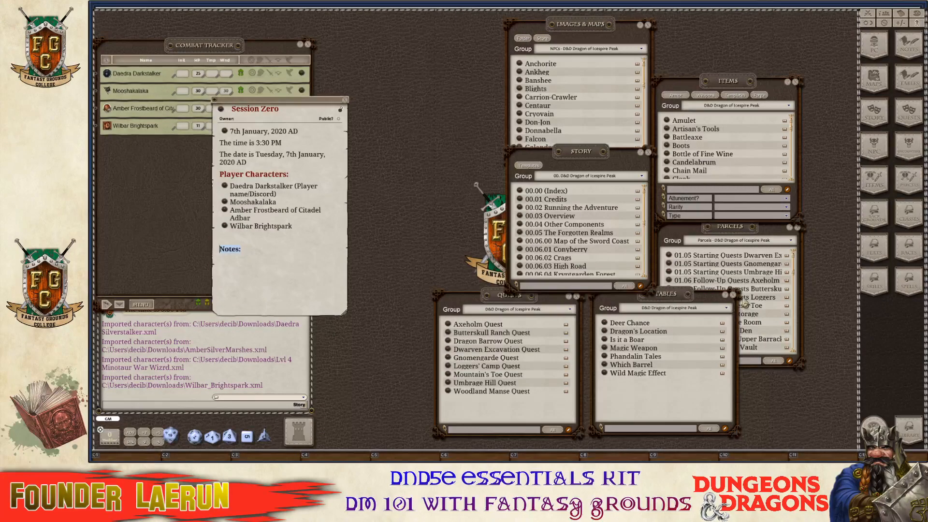
pyautogui.click(733, 295)
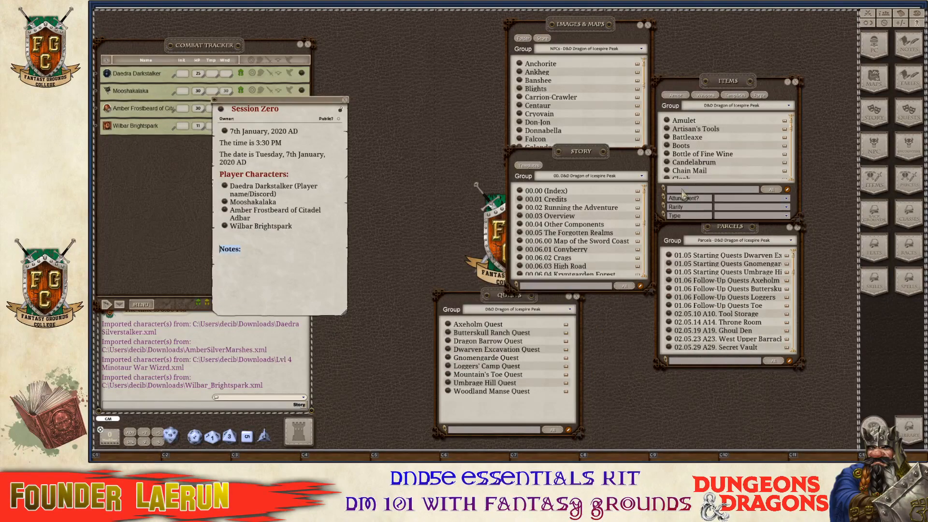
pyautogui.click(577, 297)
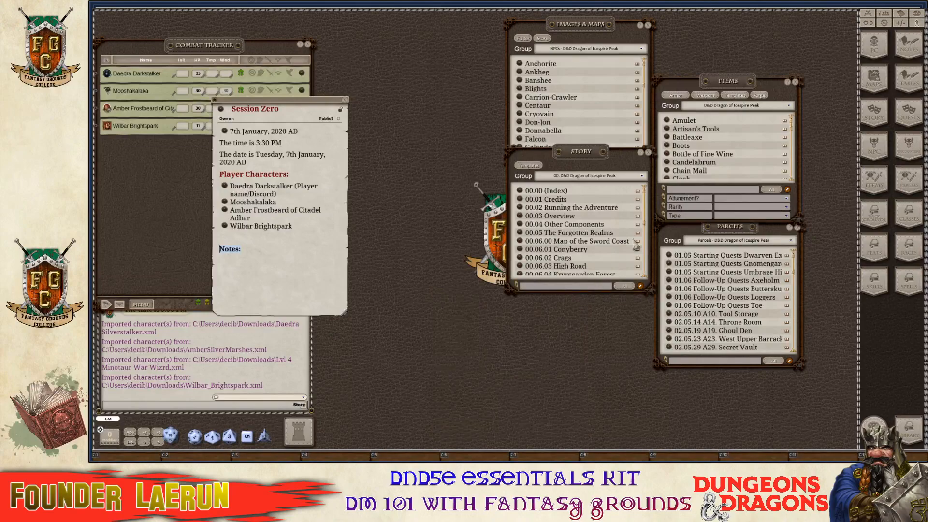
pyautogui.click(797, 228)
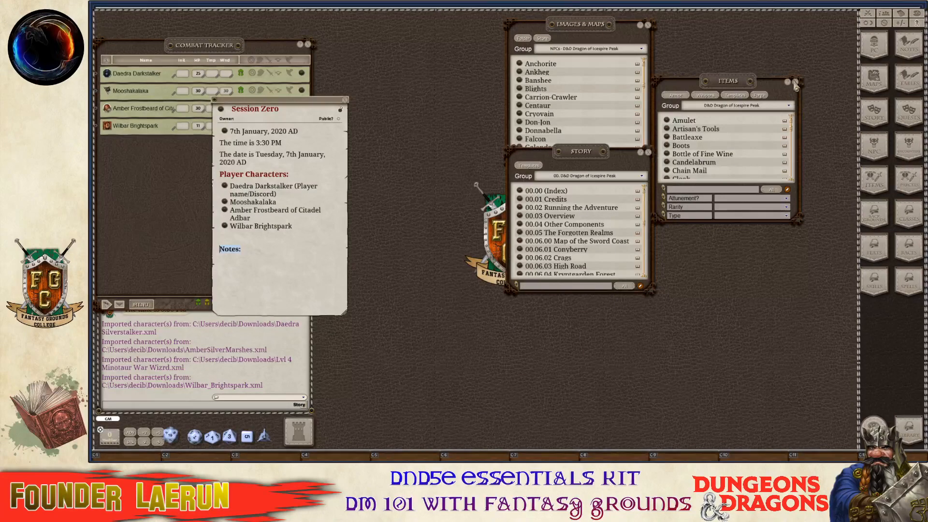
pyautogui.click(795, 82)
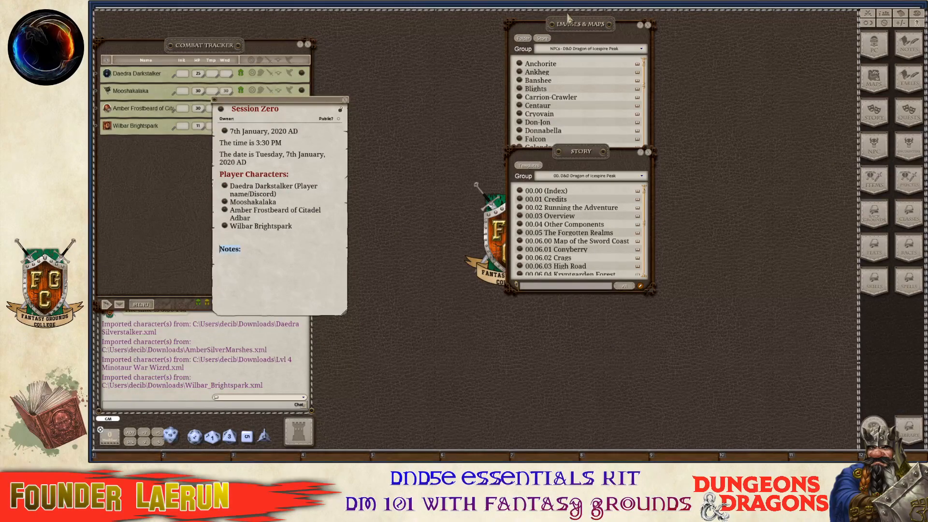
# Arrange the Images & Maps window beside the Story window.
pyautogui.moveTo(568, 18); pyautogui.dragTo(423, 66)
pyautogui.moveTo(617, 146); pyautogui.dragTo(703, 73)
pyautogui.moveTo(448, 76); pyautogui.dragTo(534, 87)
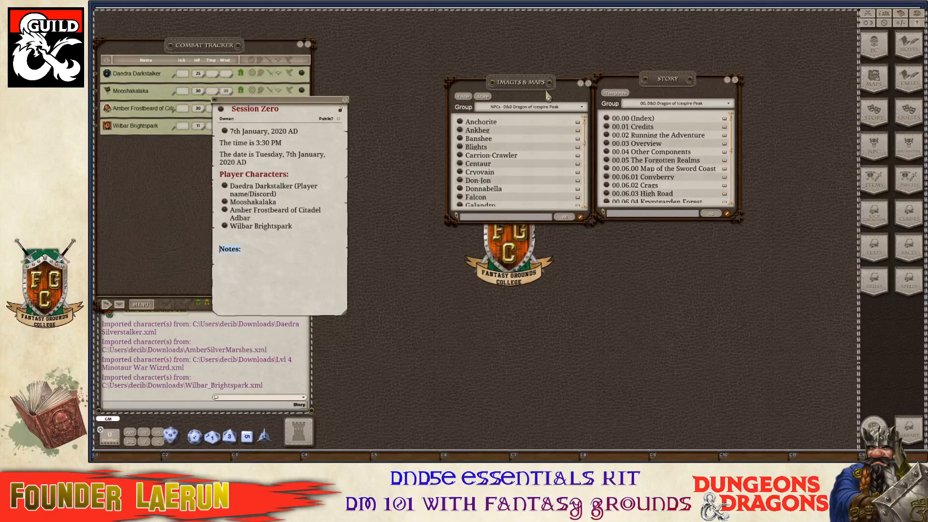
pyautogui.scroll(-10, 529, 174)
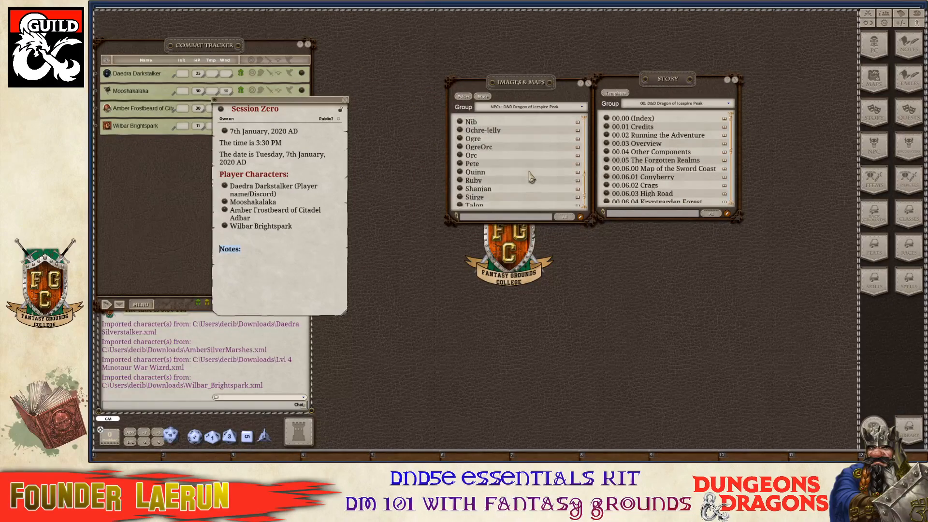
pyautogui.scroll(1, 530, 177)
# Set the Images & Maps group to Maps - D&D Dragon of Icespire Peak.
pyautogui.click(561, 110)
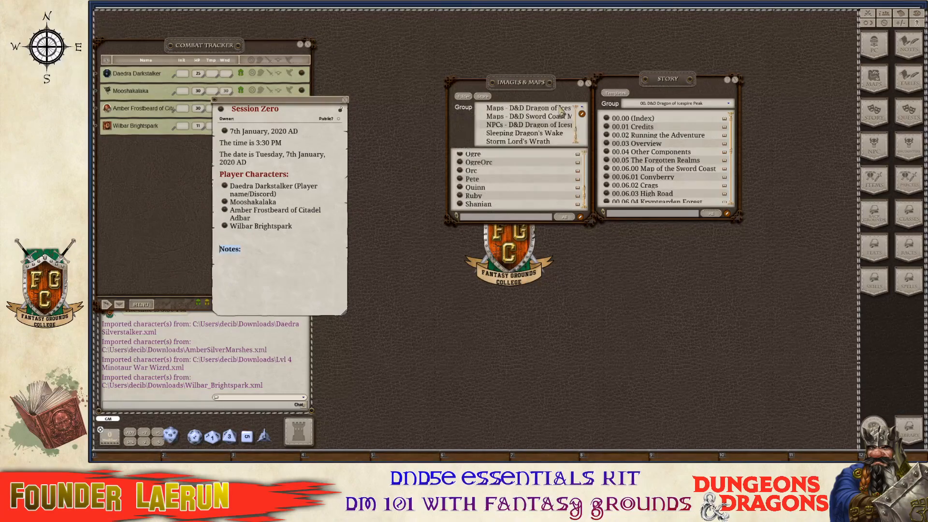
pyautogui.scroll(1, 551, 135)
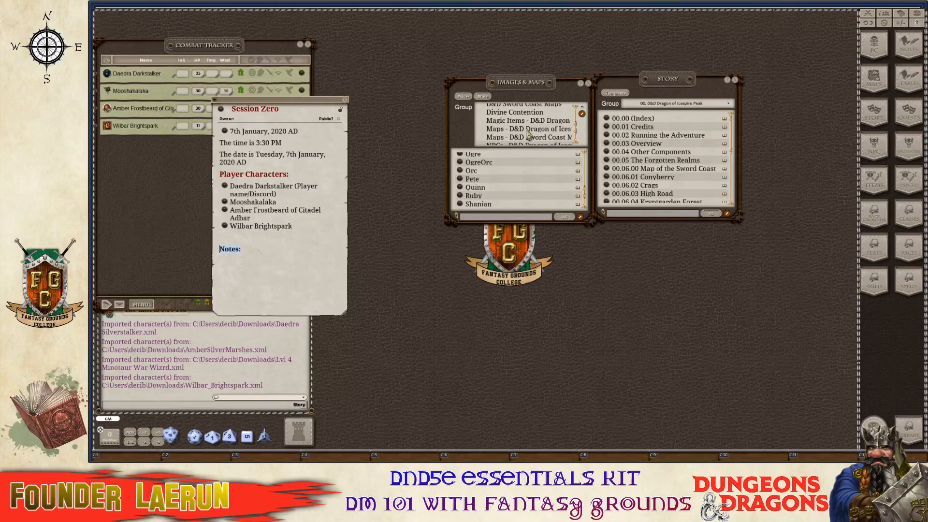
pyautogui.click(529, 129)
pyautogui.scroll(-5, 524, 133)
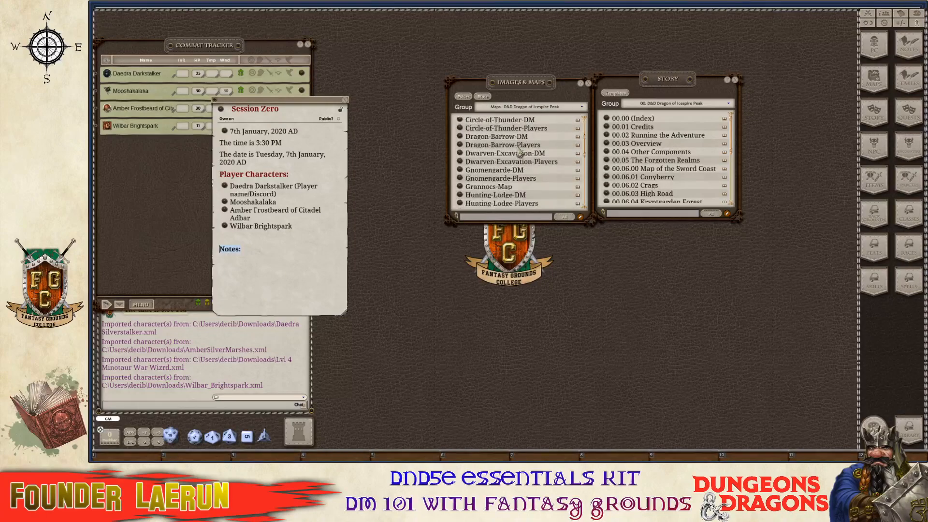
pyautogui.scroll(5, 518, 145)
pyautogui.scroll(-7, 497, 152)
pyautogui.scroll(-6, 497, 153)
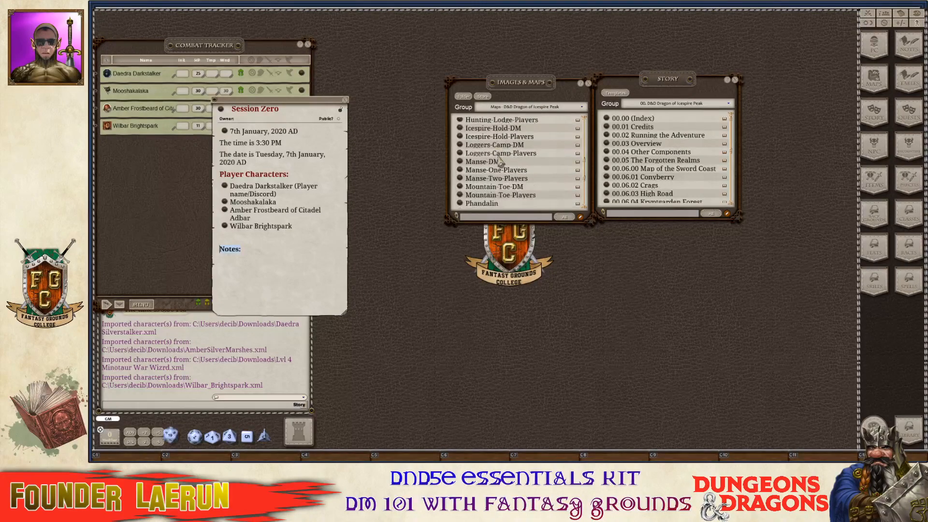
pyautogui.scroll(-2, 499, 178)
pyautogui.scroll(15, 498, 178)
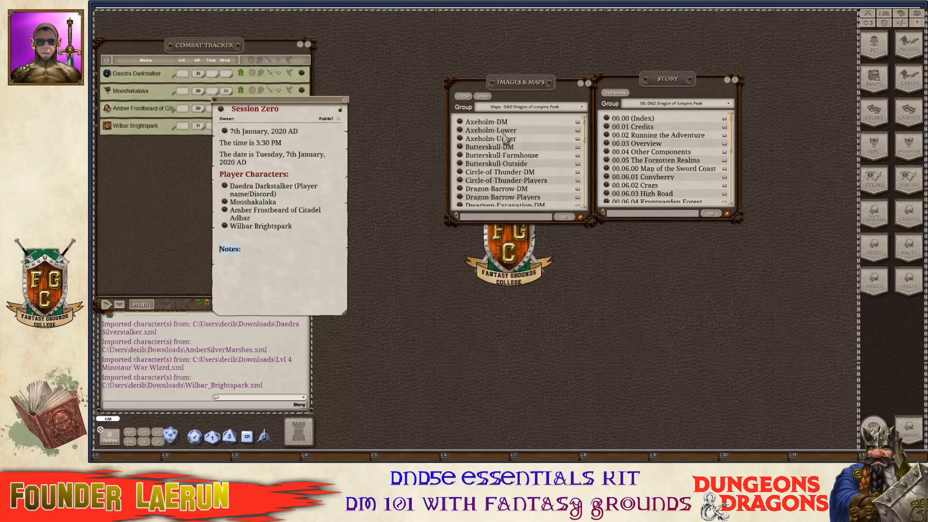
pyautogui.click(547, 107)
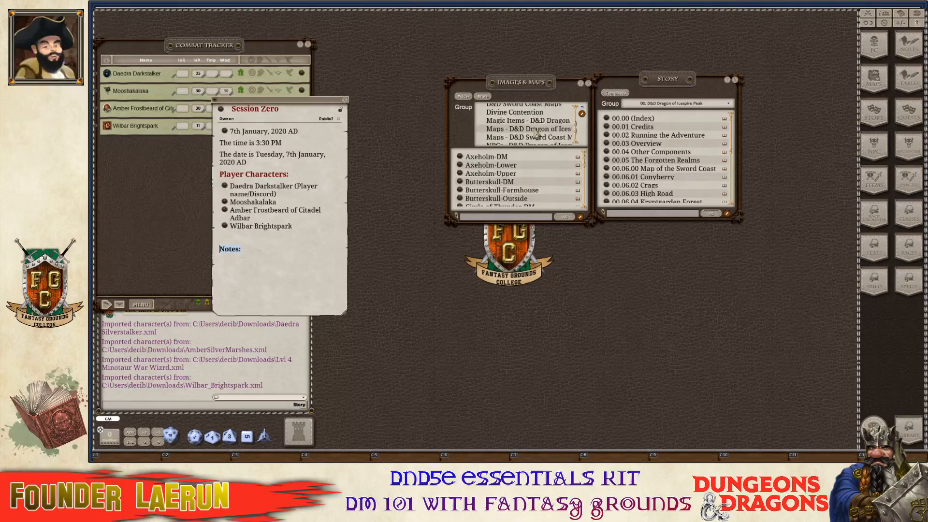
pyautogui.scroll(-2, 537, 123)
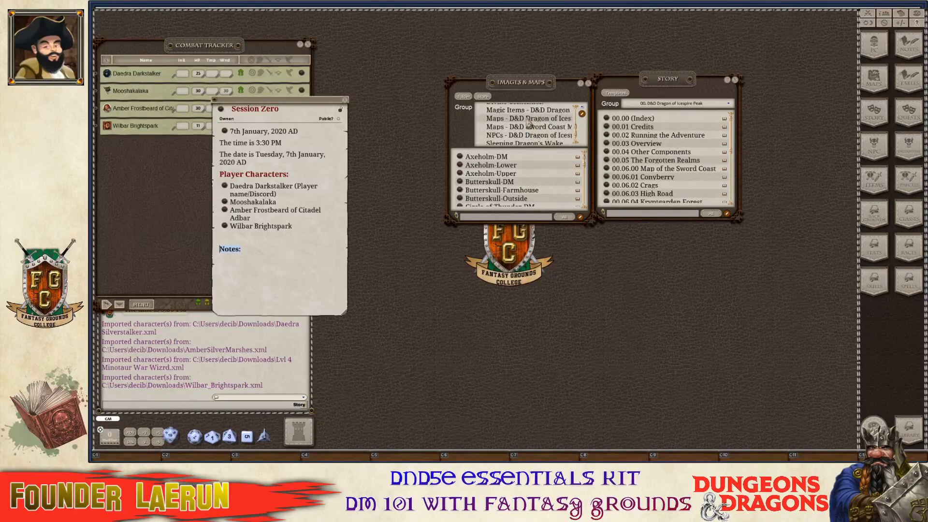
pyautogui.click(541, 110)
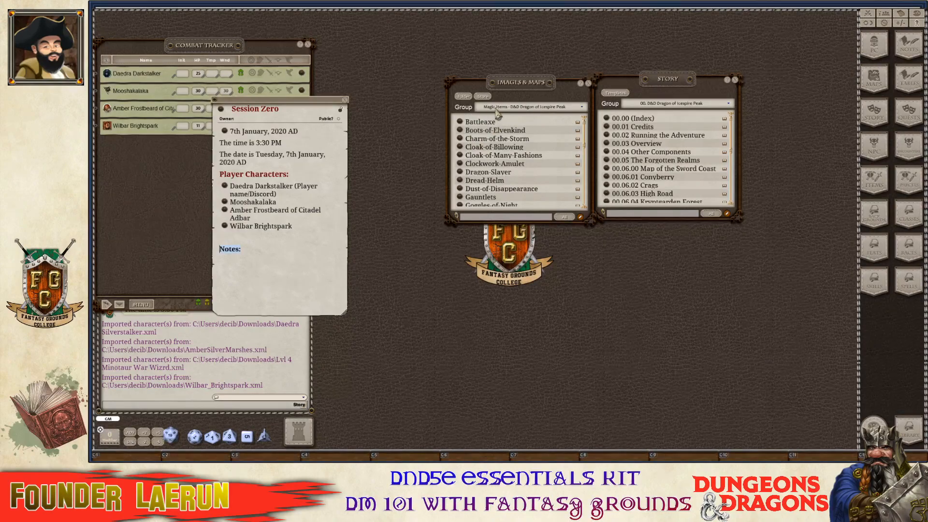
pyautogui.click(541, 113)
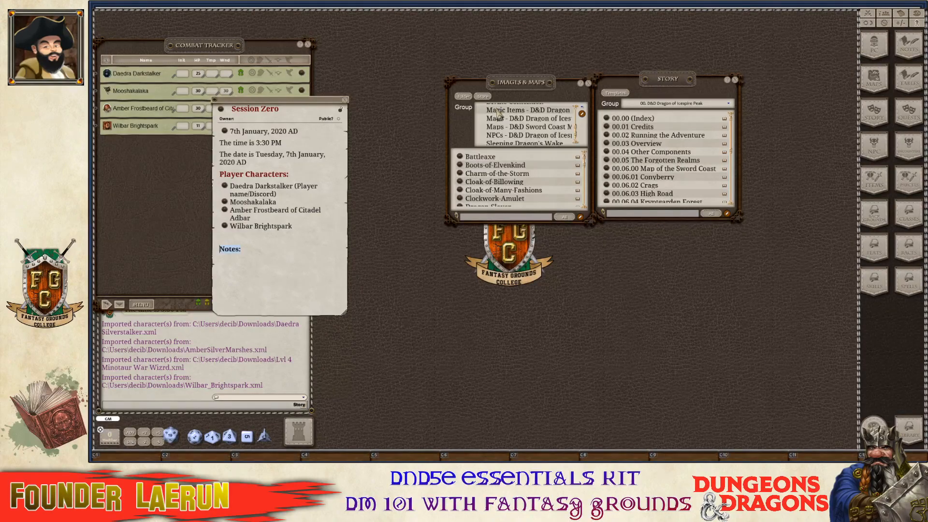
pyautogui.scroll(1, 539, 125)
pyautogui.click(538, 129)
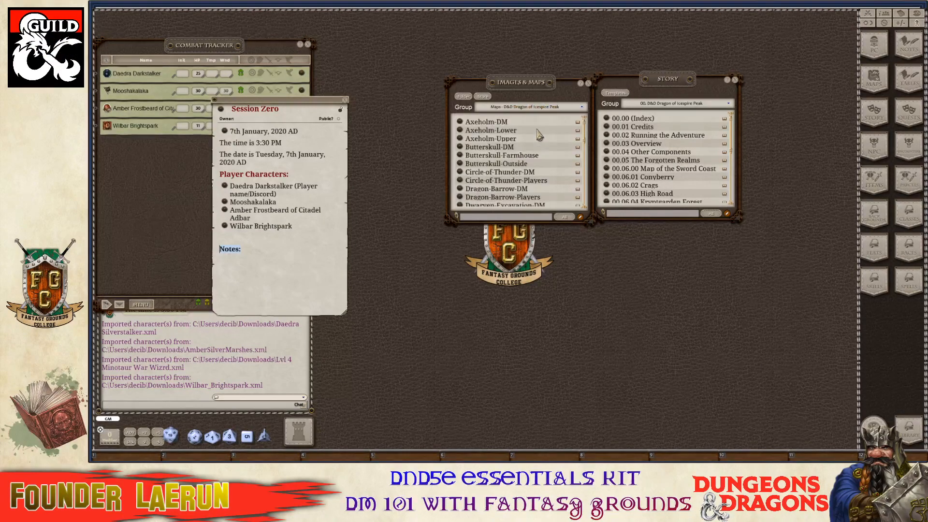
# Open the Sword-Coast-Players map from the Icespire Peak maps list.
pyautogui.click(303, 108)
pyautogui.scroll(-10, 533, 162)
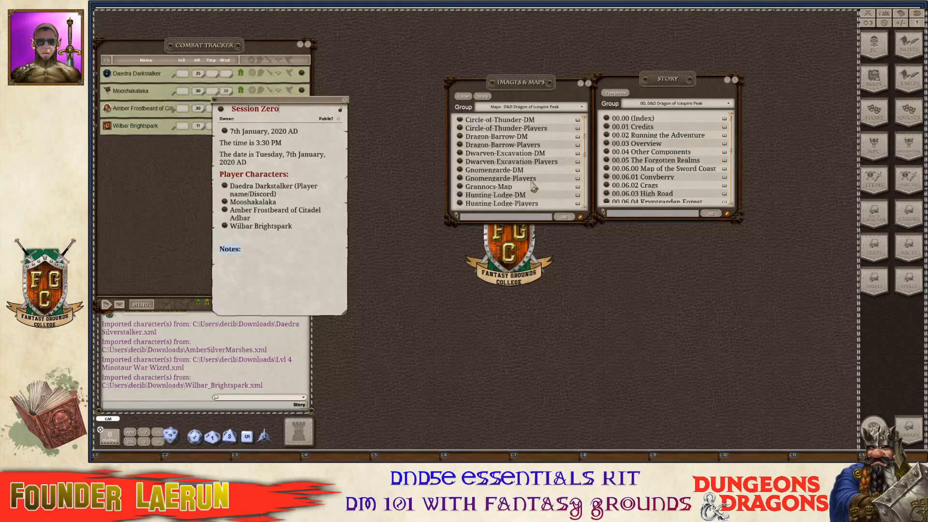
pyautogui.scroll(-3, 537, 200)
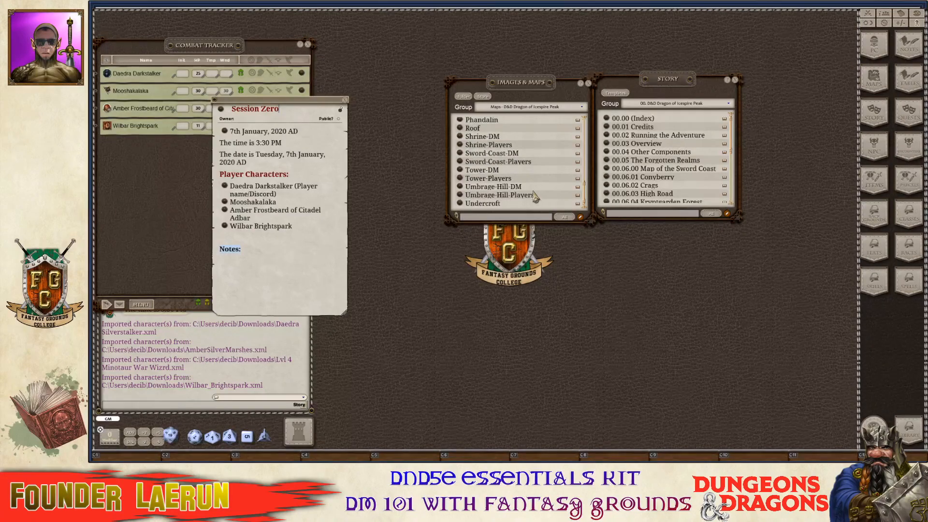
pyautogui.scroll(1, 507, 167)
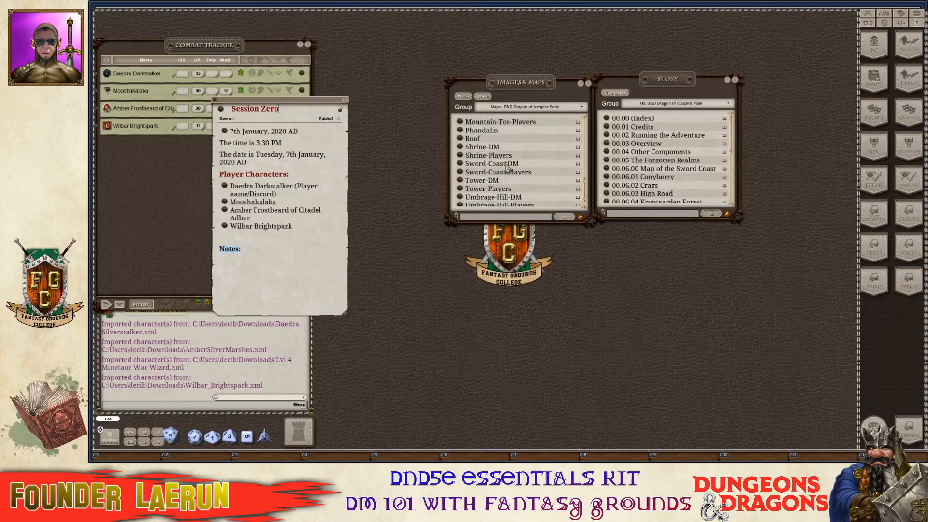
pyautogui.click(459, 172)
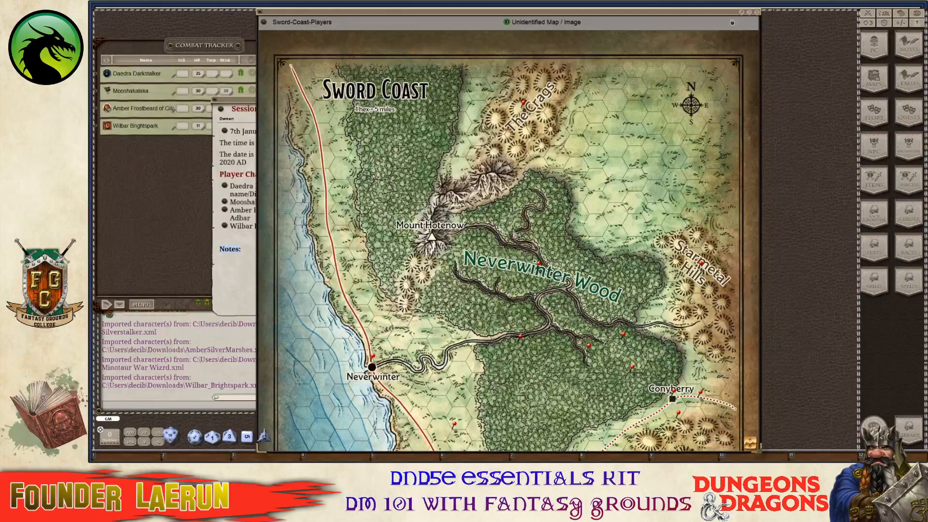
# Move the Sword-Coast-Players map window up-right and shrink it with Resize > Small Size.
pyautogui.moveTo(514, 234); pyautogui.dragTo(559, 172)
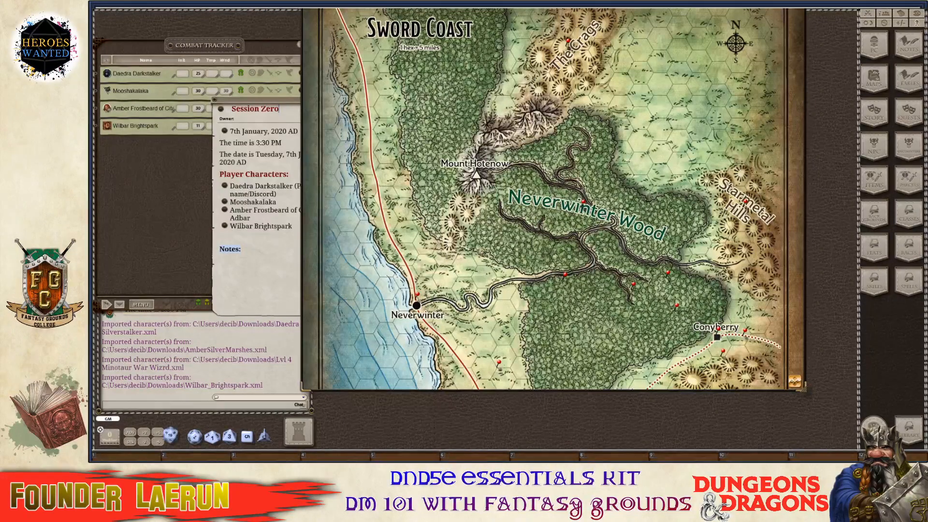
pyautogui.press('ctrl')
pyautogui.rightClick(489, 237)
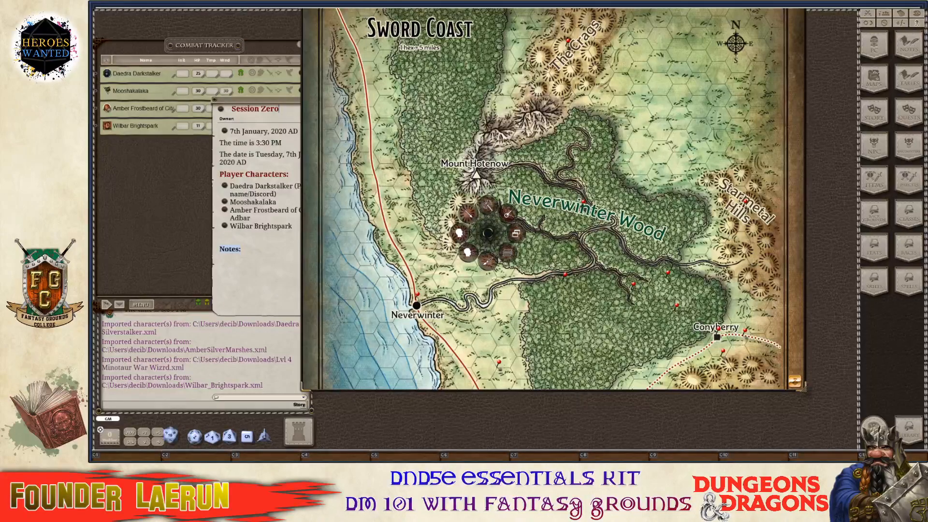
pyautogui.click(600, 276)
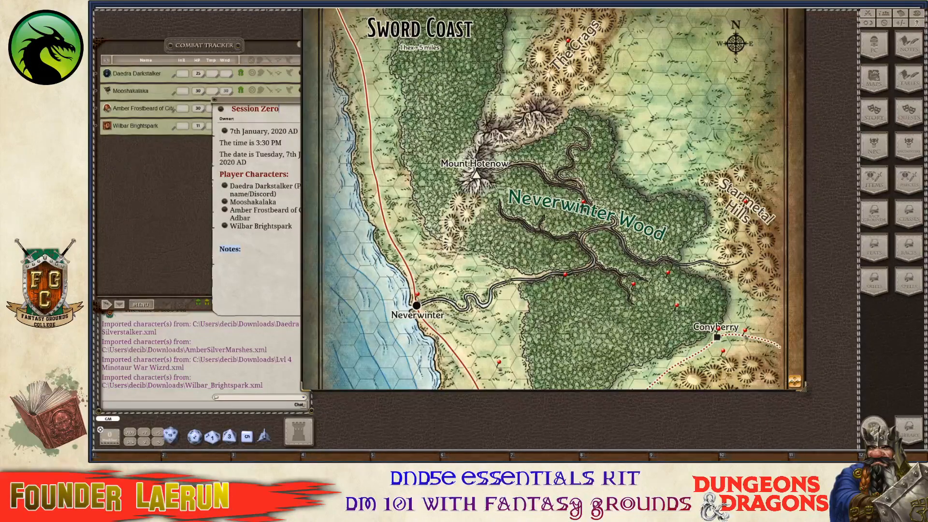
pyautogui.press('ctrl')
pyautogui.rightClick(602, 129)
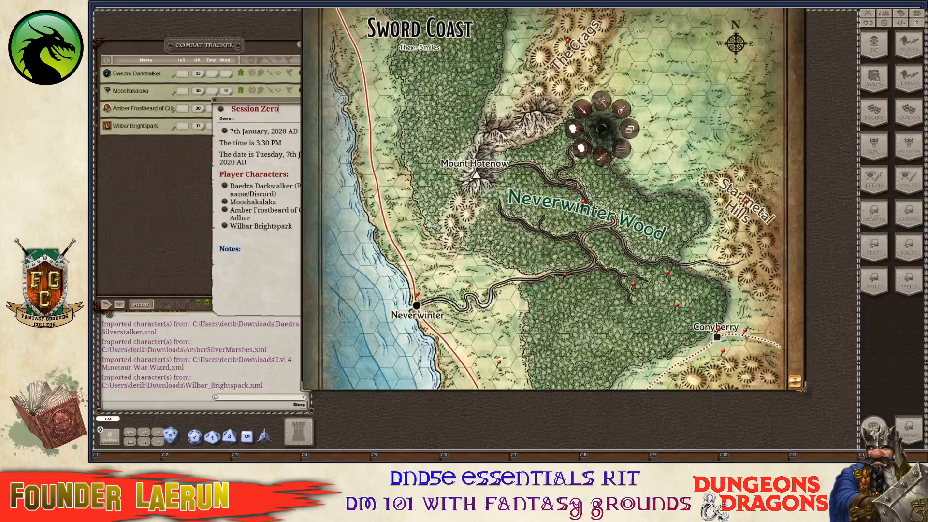
pyautogui.press('ctrl')
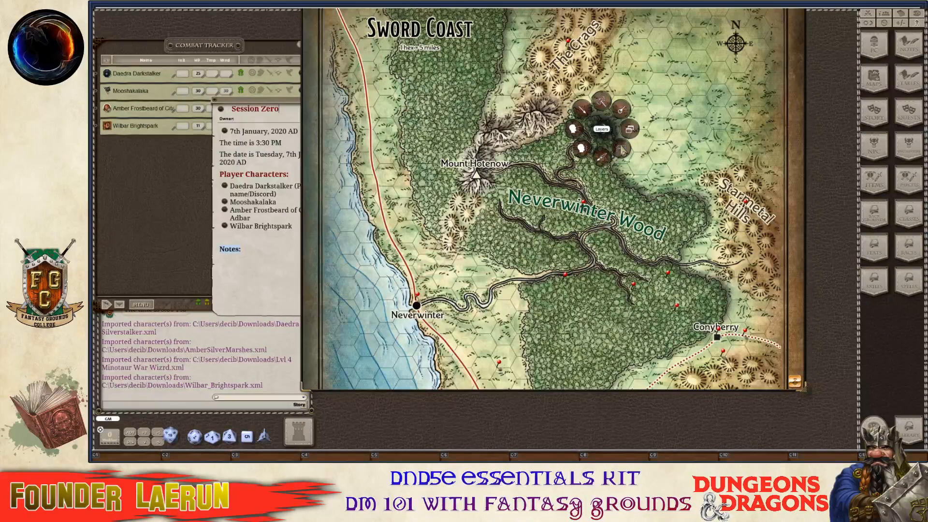
pyautogui.click(584, 113)
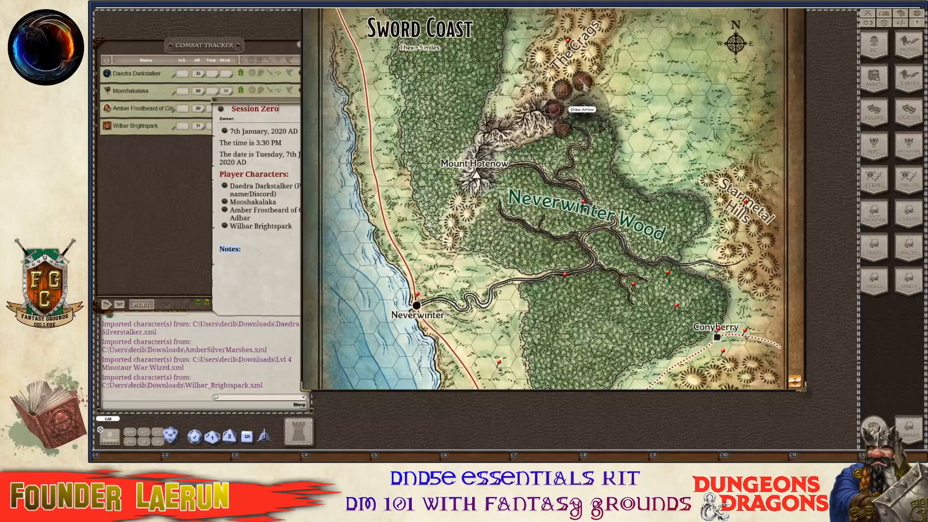
pyautogui.rightClick(639, 143)
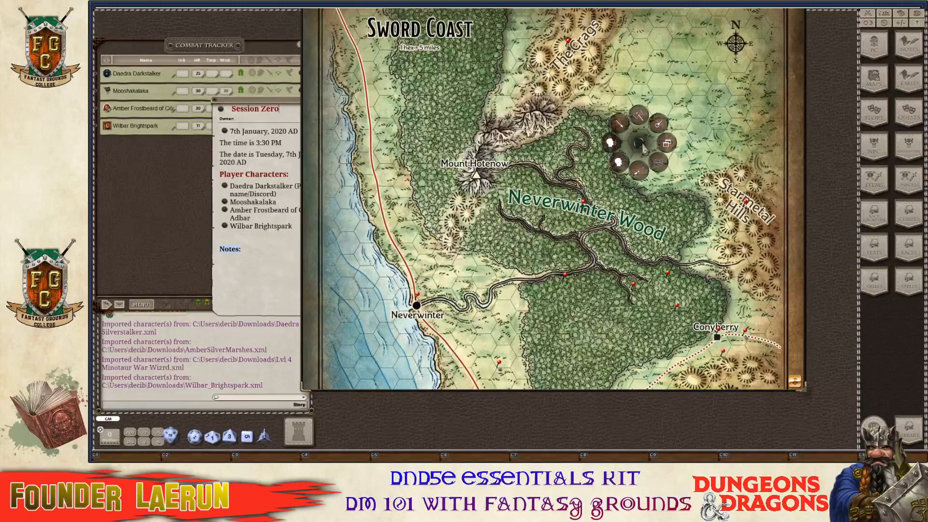
pyautogui.click(667, 143)
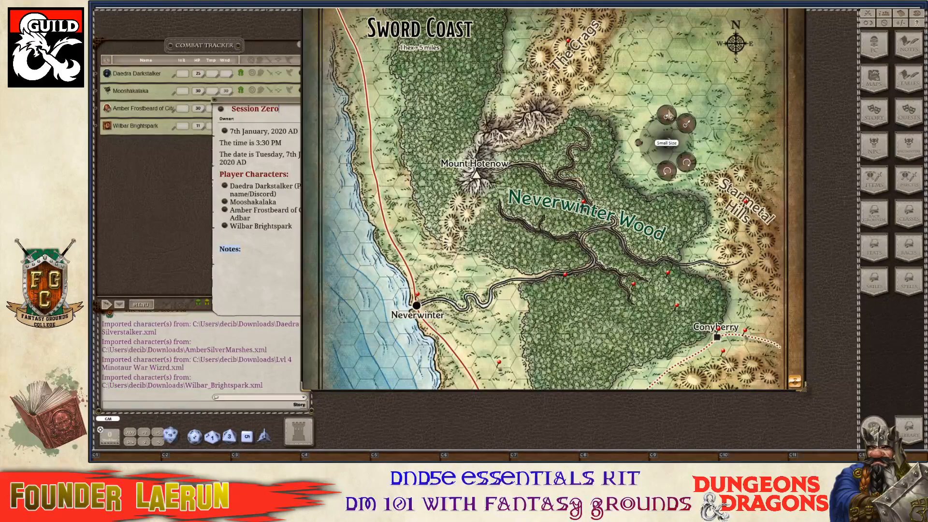
pyautogui.click(668, 118)
# Move the small map over the image lists, enlarge it, and apply Resize > Adjust Vertical.
pyautogui.moveTo(407, 19); pyautogui.dragTo(466, 148)
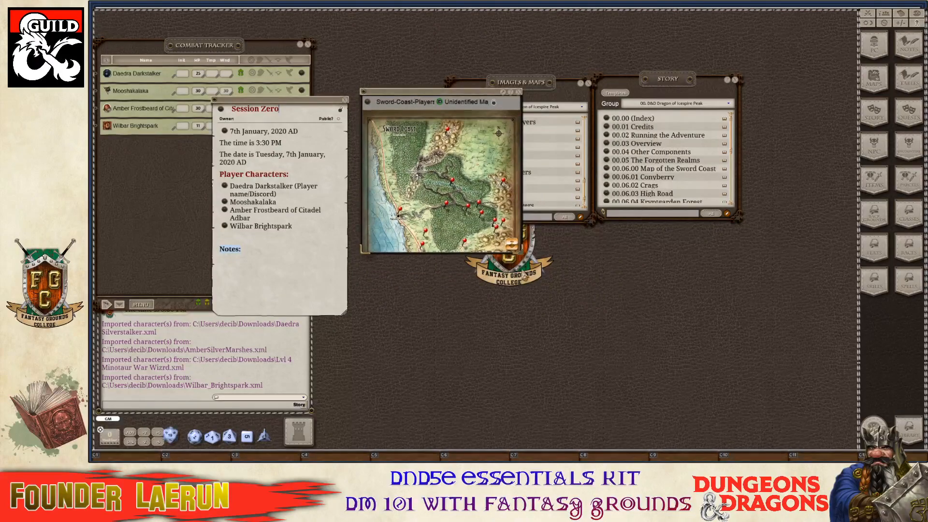
pyautogui.moveTo(520, 252); pyautogui.dragTo(589, 431)
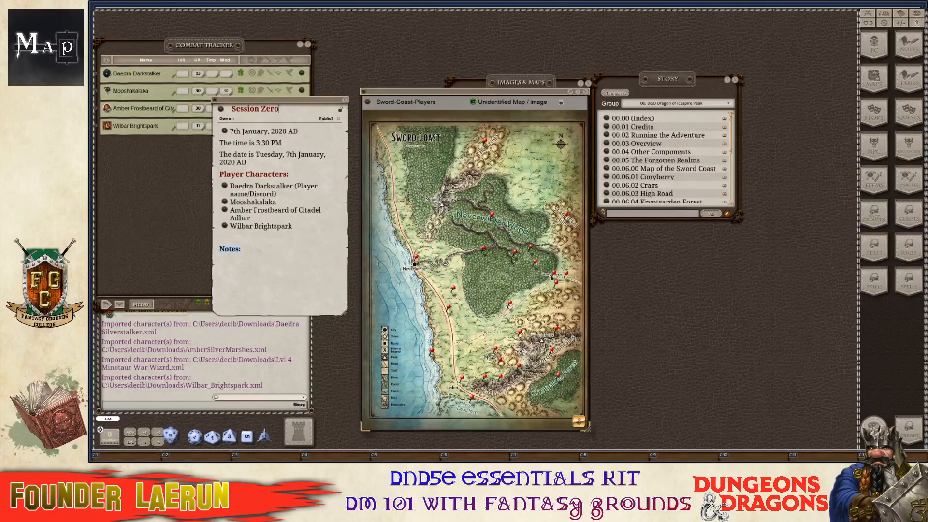
pyautogui.rightClick(503, 313)
pyautogui.press('ctrl')
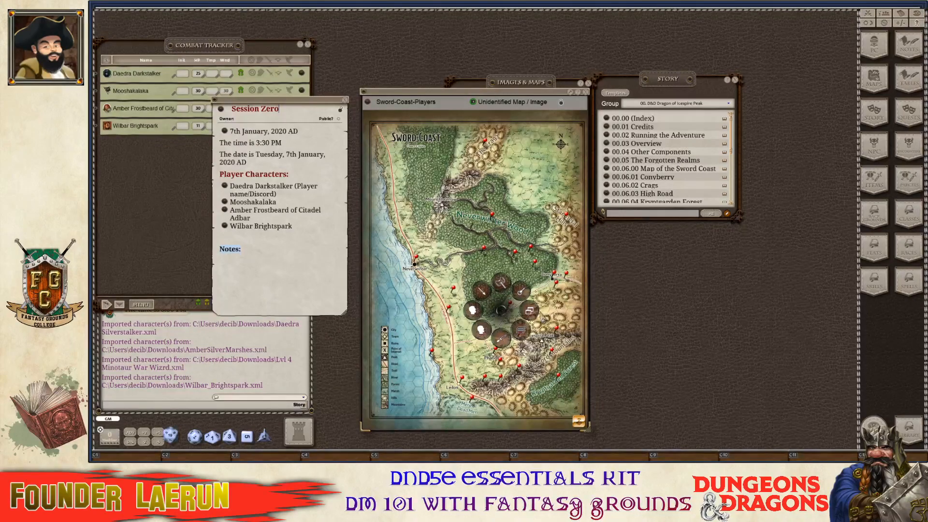
pyautogui.click(521, 332)
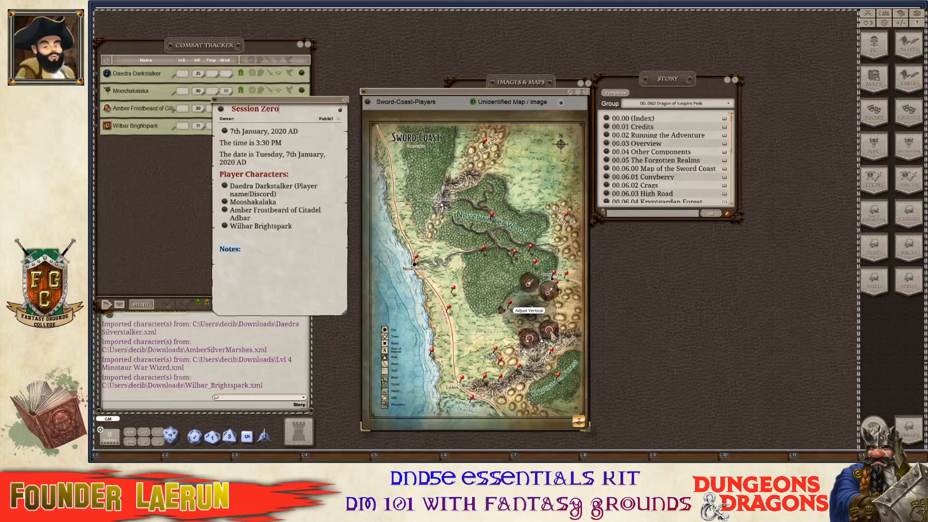
pyautogui.click(541, 337)
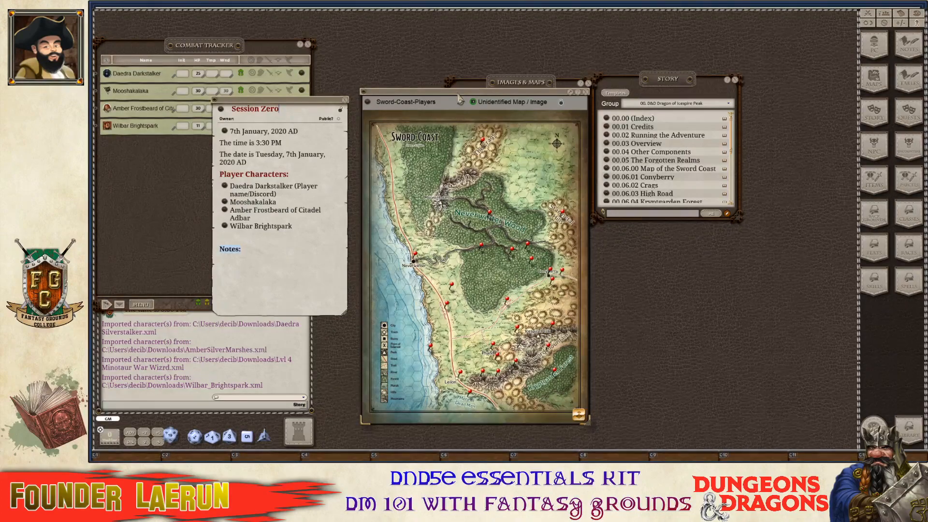
# Move the map window to the top right, widen it, and refit it with Adjust Vertical.
pyautogui.moveTo(459, 99); pyautogui.dragTo(652, 53)
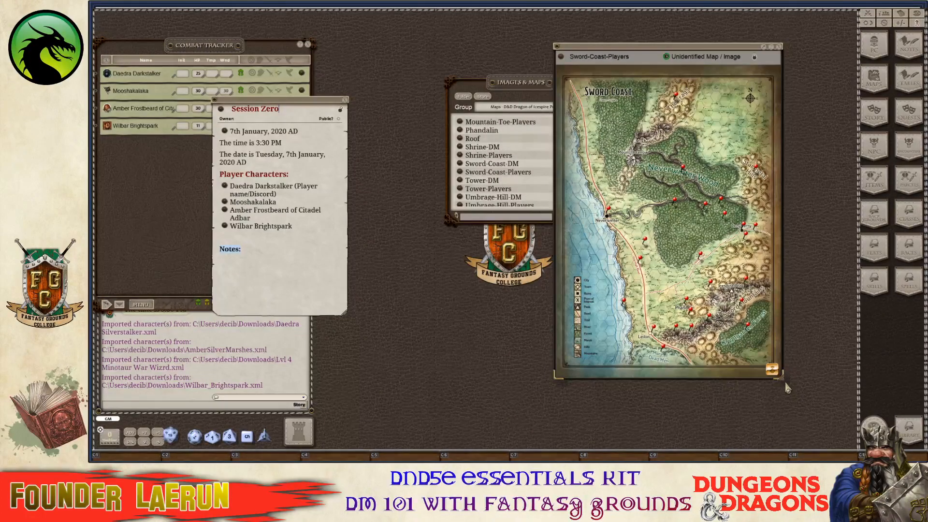
pyautogui.moveTo(781, 378); pyautogui.dragTo(848, 444)
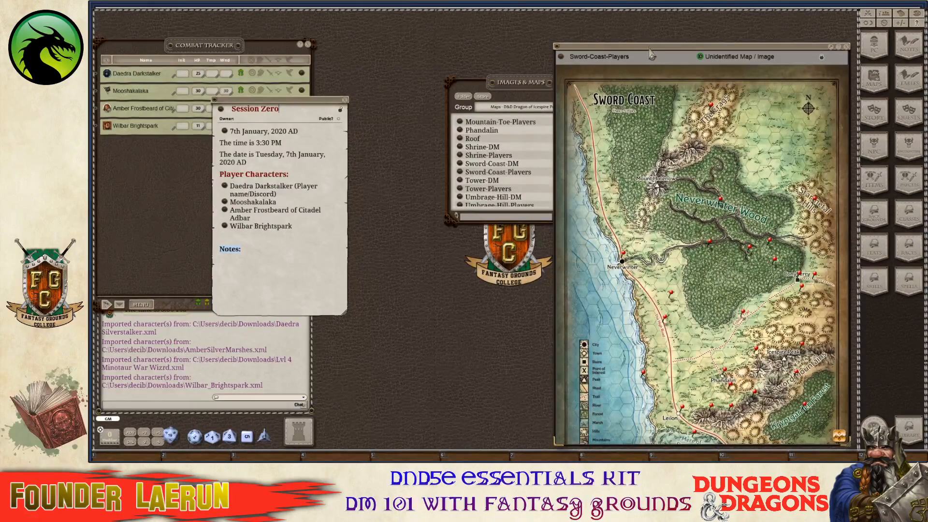
pyautogui.moveTo(650, 56); pyautogui.dragTo(633, 22)
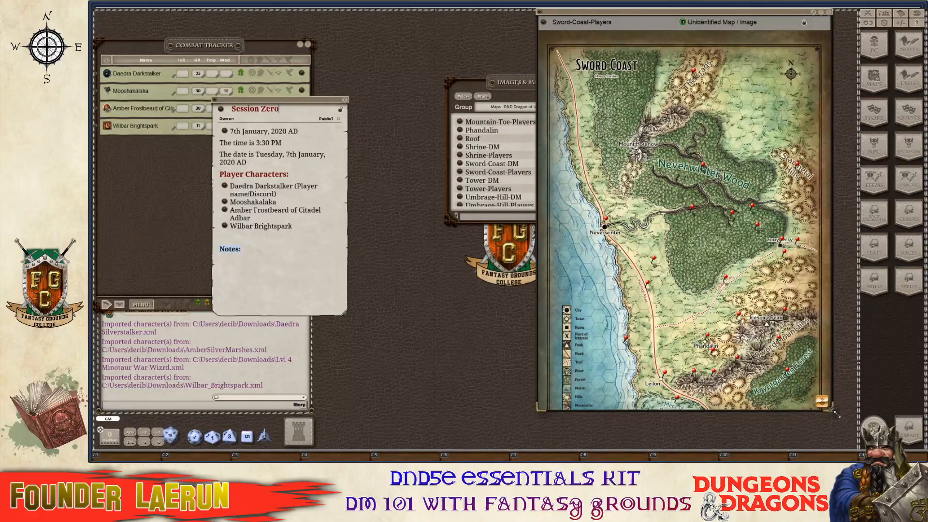
pyautogui.moveTo(836, 414); pyautogui.dragTo(853, 448)
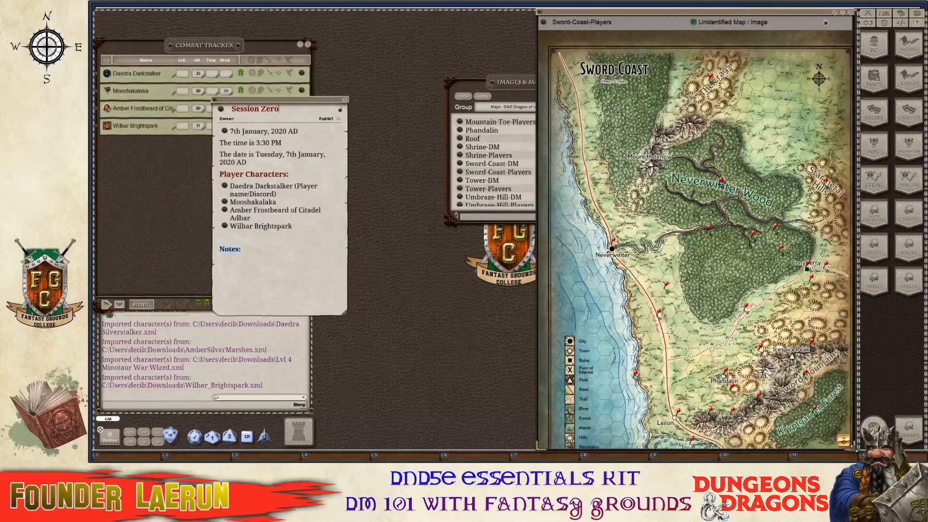
pyautogui.rightClick(780, 295)
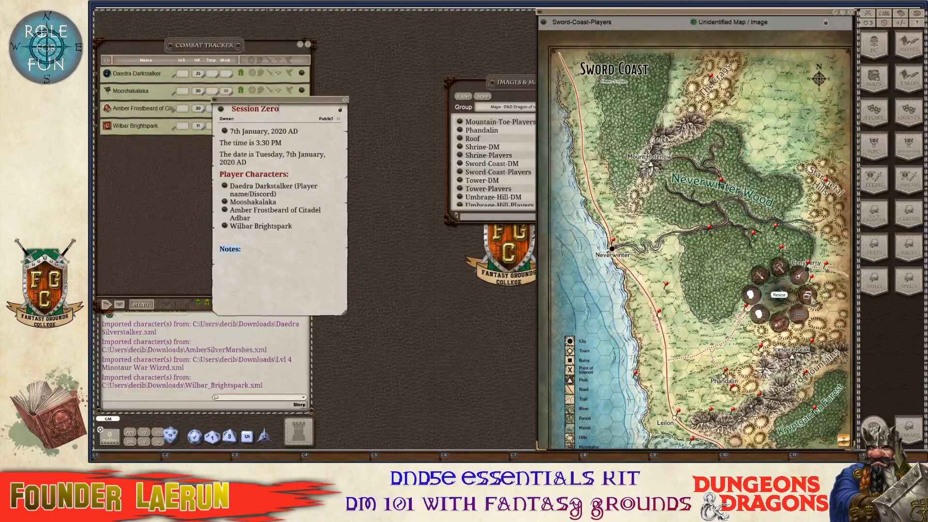
pyautogui.click(807, 295)
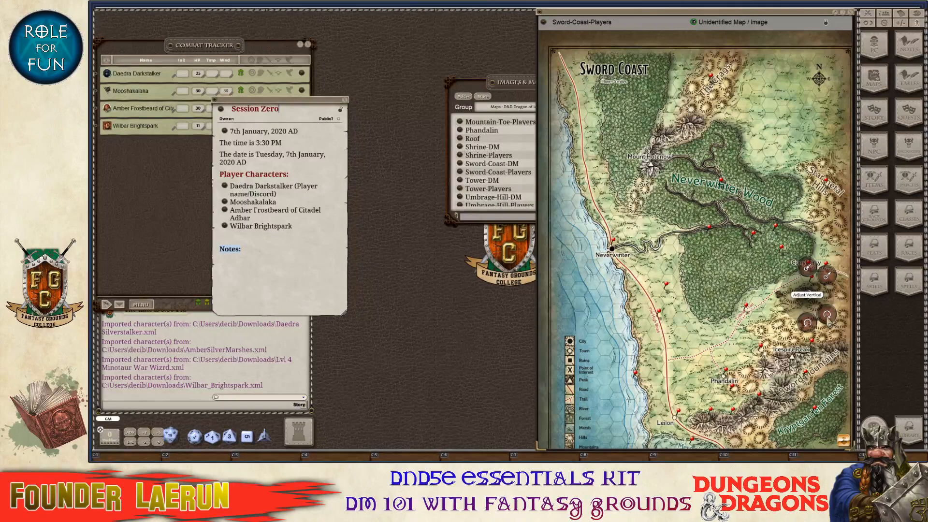
pyautogui.click(827, 316)
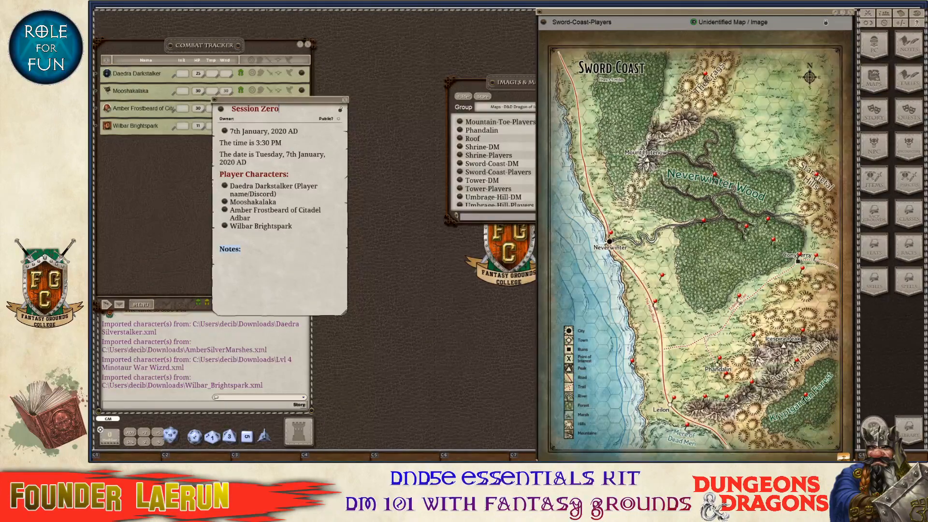
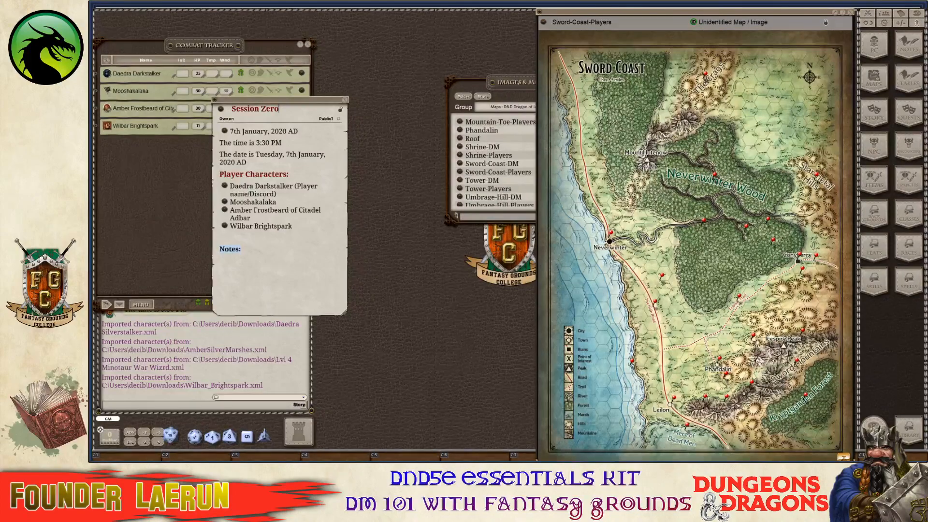
# Arrange the Images & Maps list and Session Zero note beside the map, ready to edit Notes.
pyautogui.moveTo(502, 89); pyautogui.dragTo(408, 61)
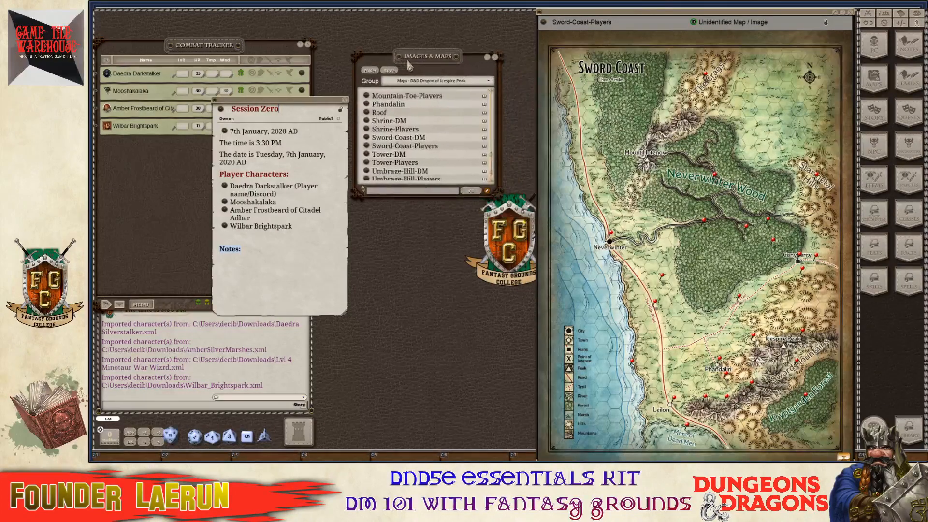
pyautogui.moveTo(296, 103); pyautogui.dragTo(405, 46)
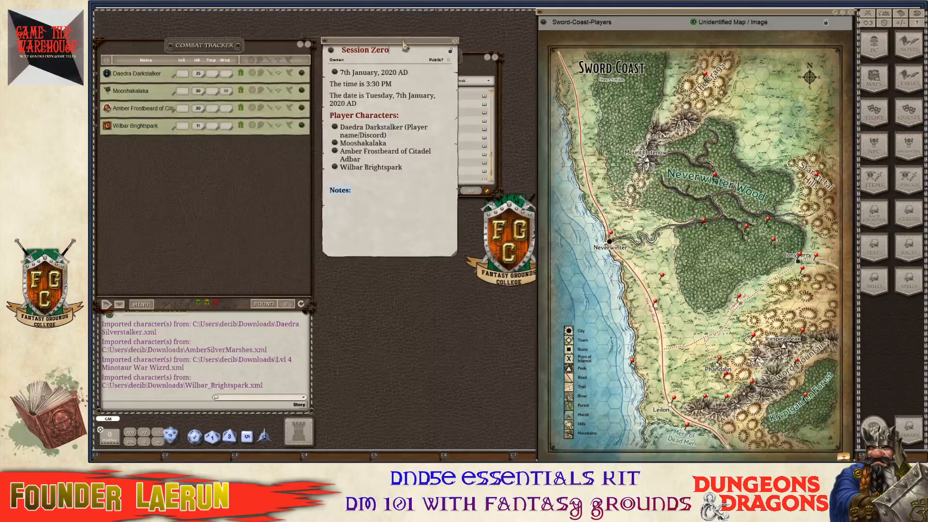
pyautogui.click(351, 191)
pyautogui.press('ctrl')
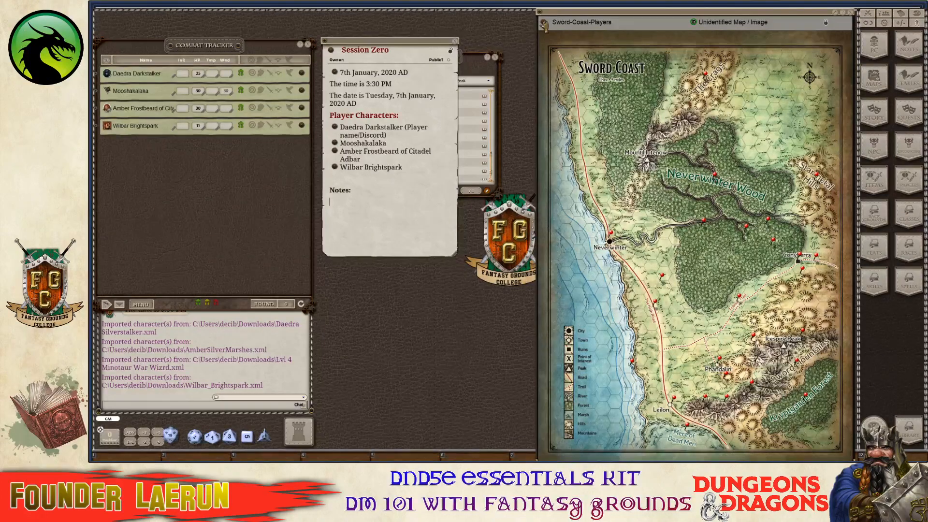
# Link the map into Notes as 'Sword Coast Map (Player)' and move the Images & Maps list aside.
pyautogui.moveTo(544, 22); pyautogui.dragTo(335, 207)
pyautogui.press('ctrl')
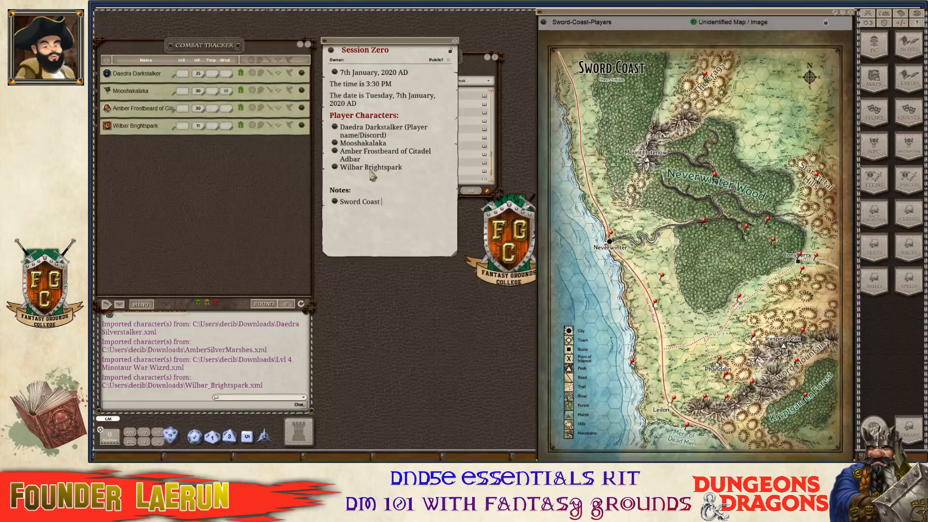
pyautogui.write('M')
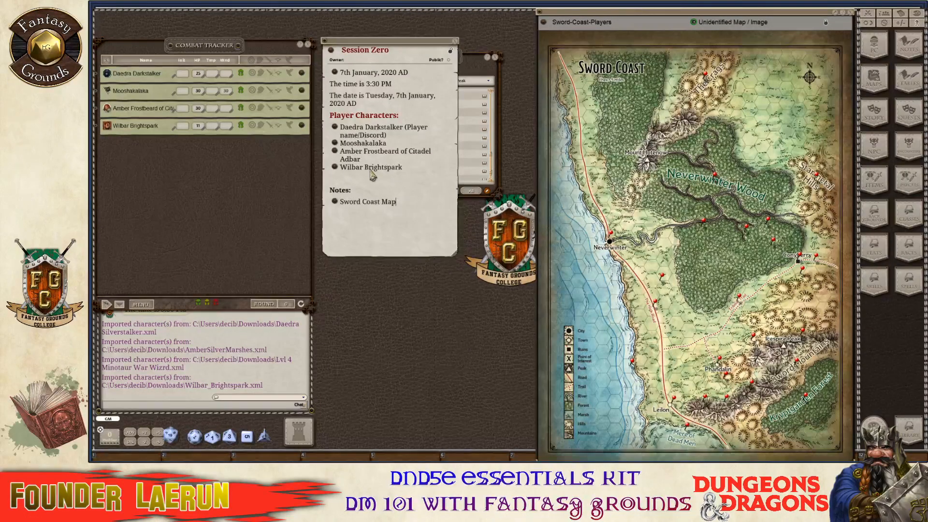
pyautogui.write('ap')
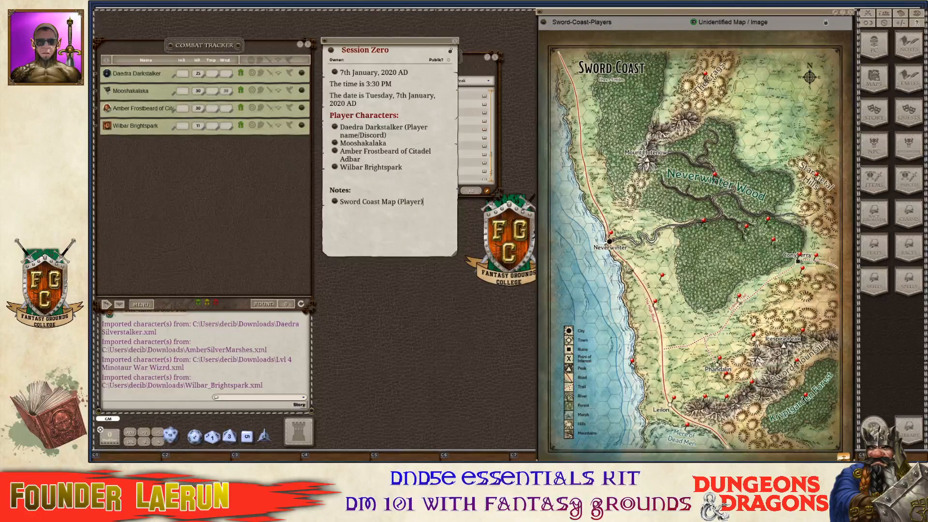
pyautogui.click(484, 63)
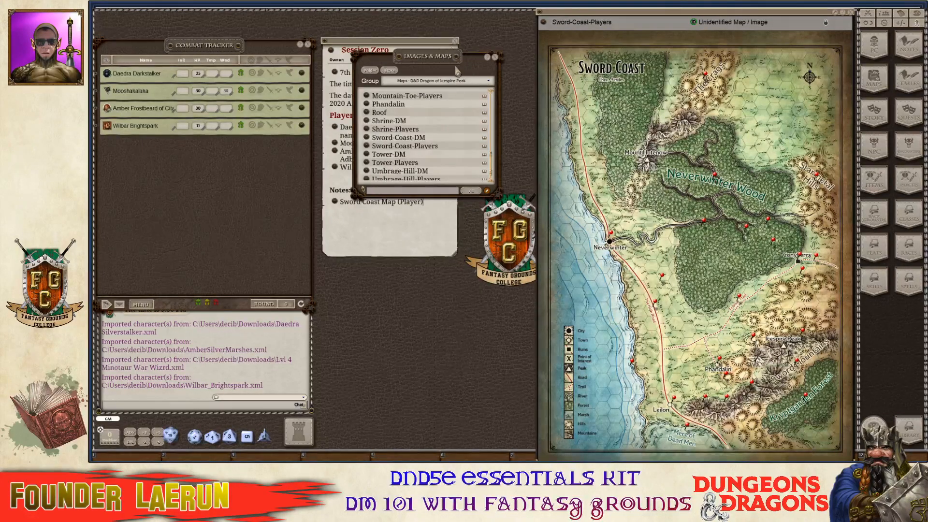
pyautogui.moveTo(456, 71); pyautogui.dragTo(625, 77)
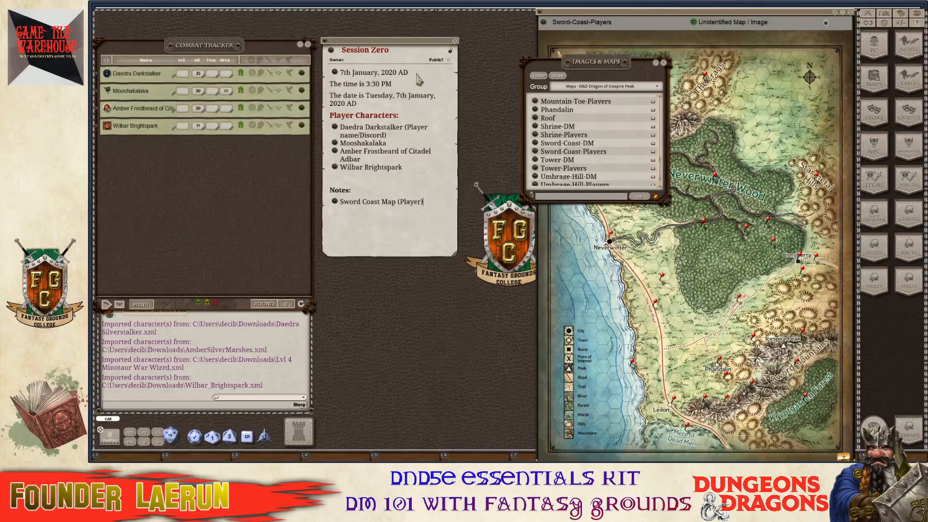
# Close the map, uncover the Story list, and test the new link by reopening the map.
pyautogui.click(852, 13)
pyautogui.moveTo(608, 73); pyautogui.dragTo(574, 65)
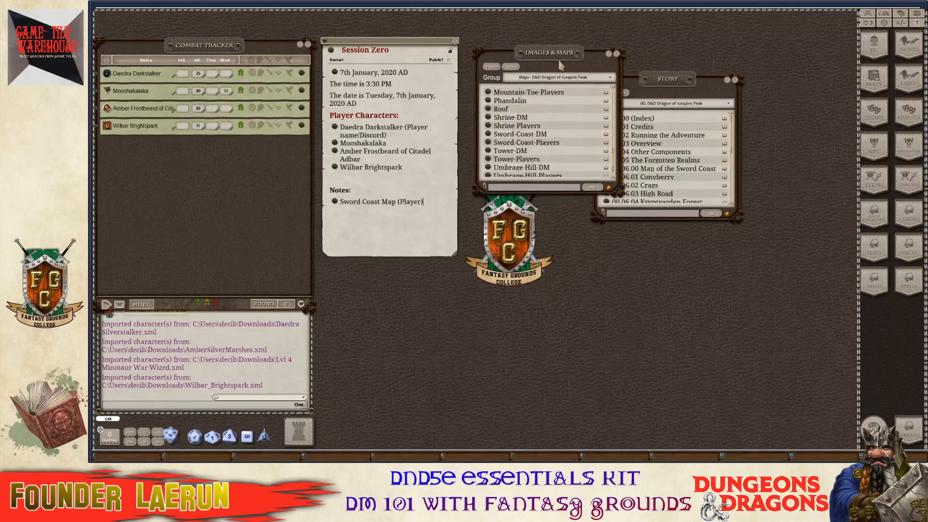
pyautogui.click(334, 202)
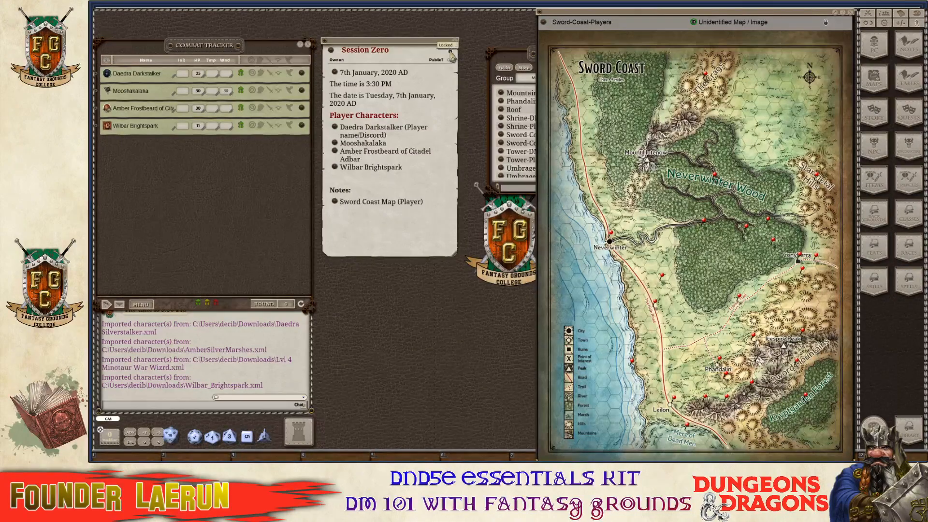
pyautogui.click(851, 13)
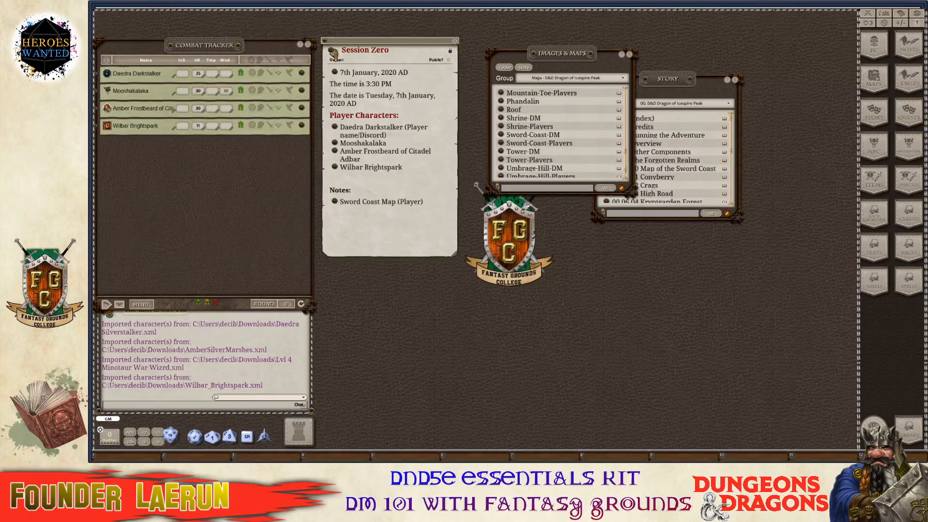
# Reopen the Session Zero note and confirm the Sword Coast Map (Player) link opens the map, then close it.
pyautogui.press('ctrl')
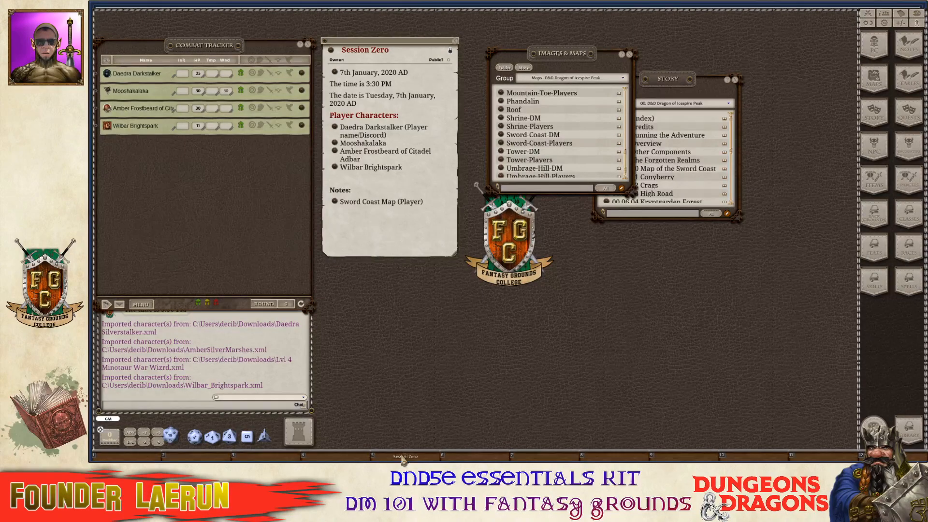
pyautogui.press('ctrl')
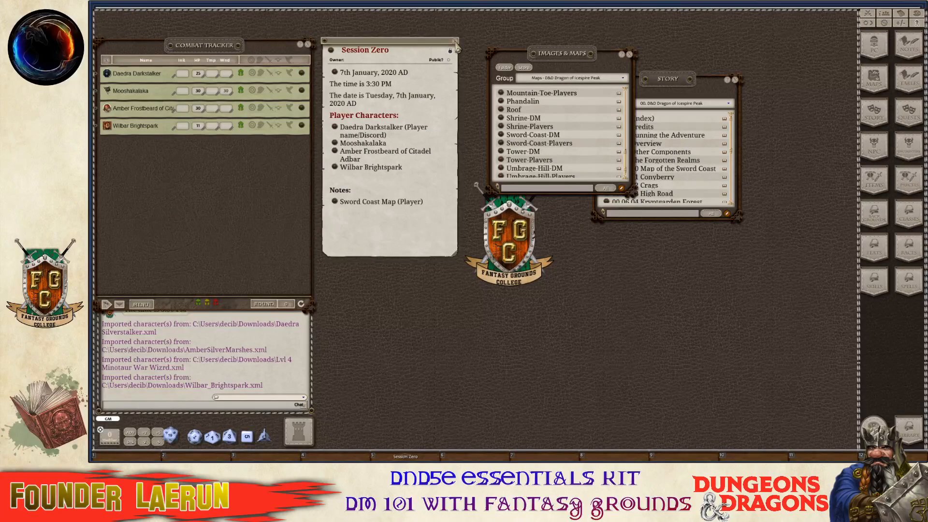
pyautogui.click(456, 44)
pyautogui.press('ctrl')
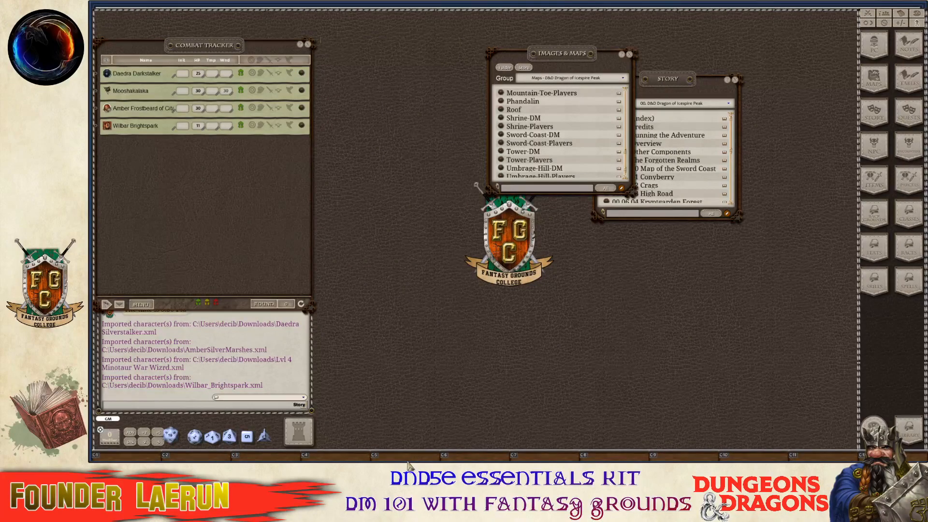
pyautogui.click(405, 455)
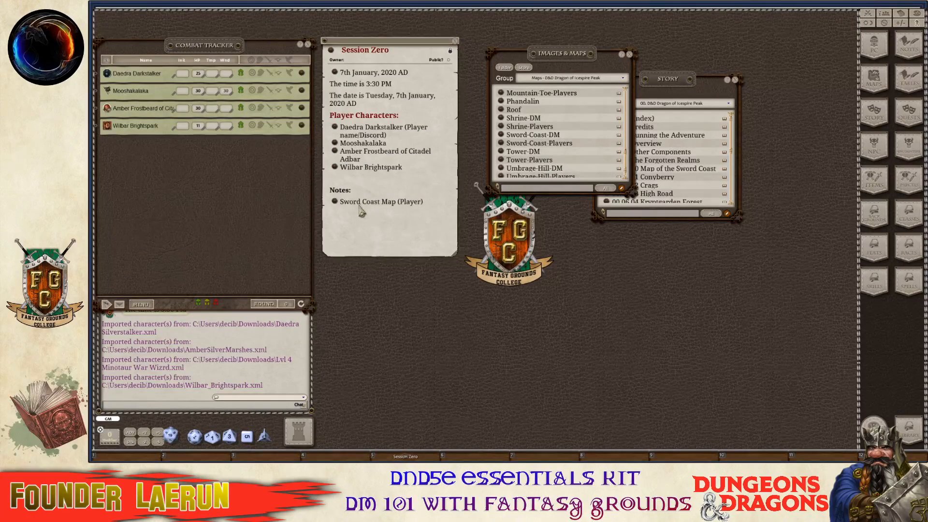
pyautogui.press('ctrl')
pyautogui.click(338, 207)
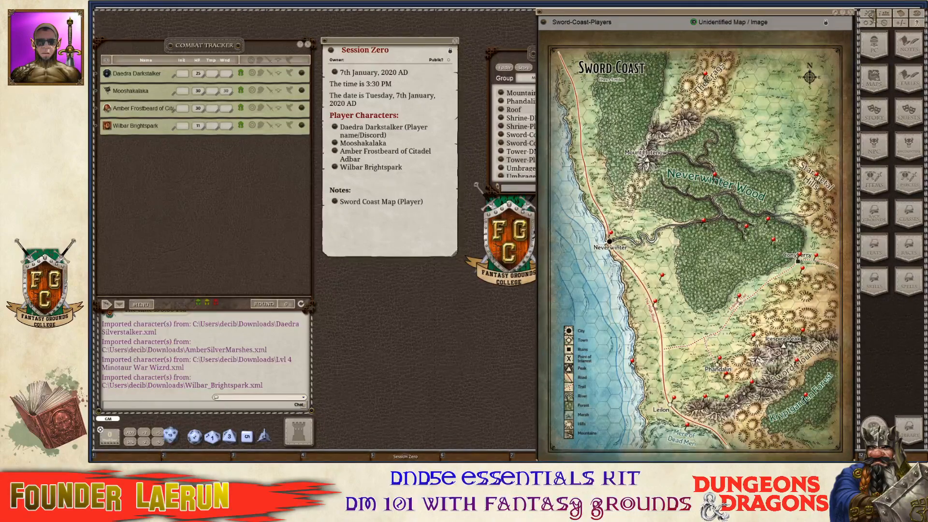
pyautogui.click(851, 12)
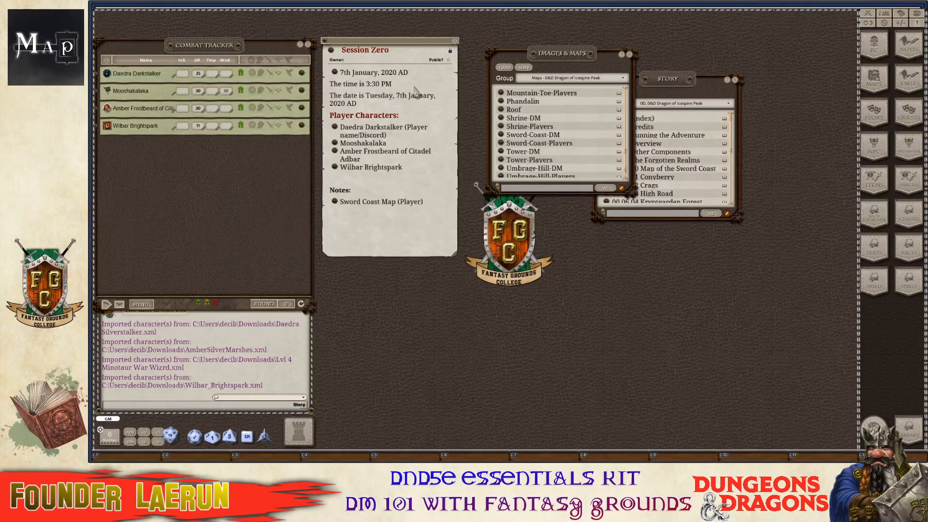
pyautogui.press('ctrl')
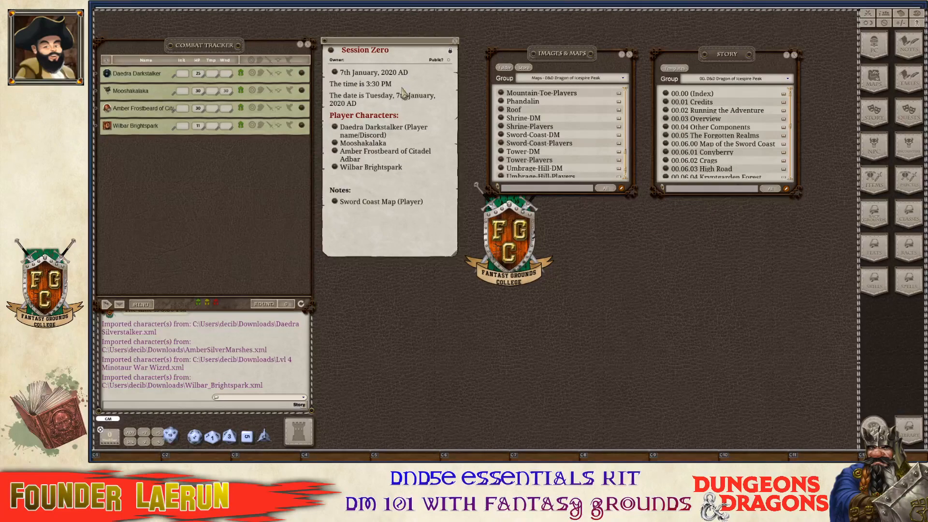
pyautogui.scroll(-3, 696, 140)
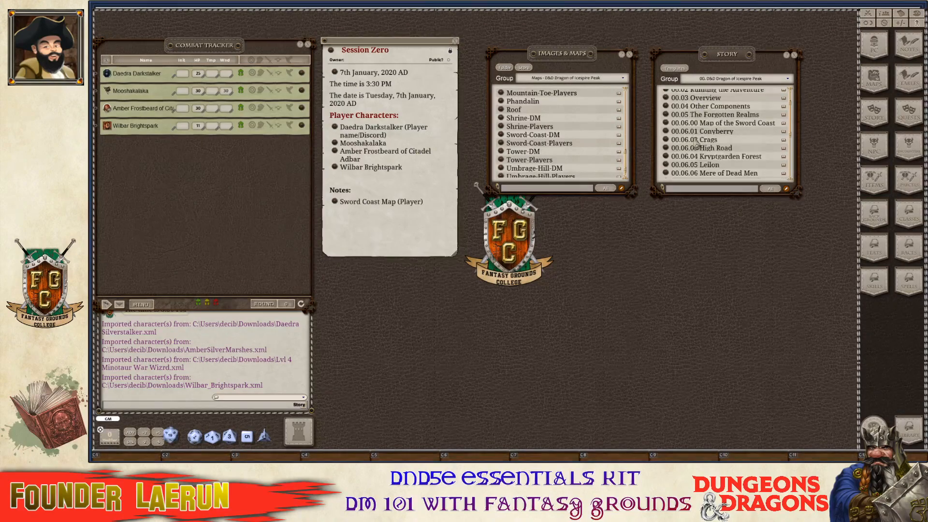
pyautogui.scroll(3, 698, 140)
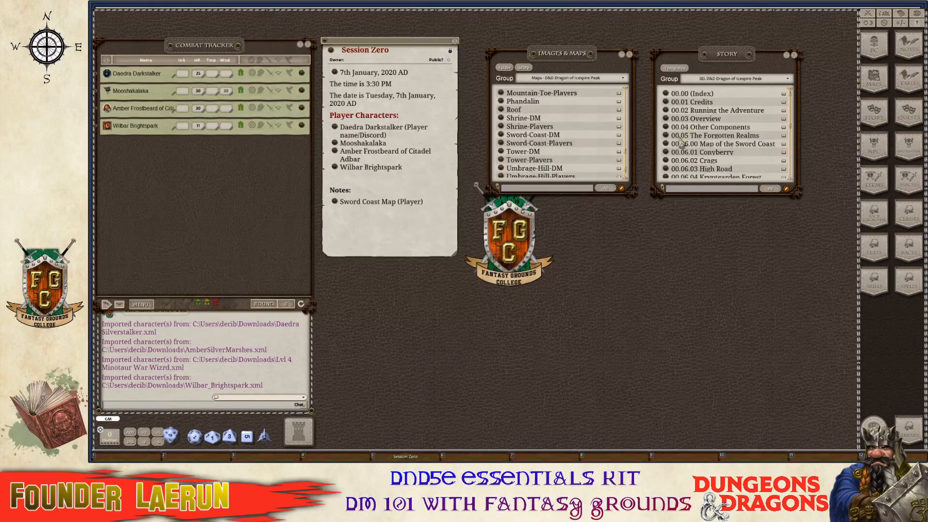
pyautogui.press('ctrl')
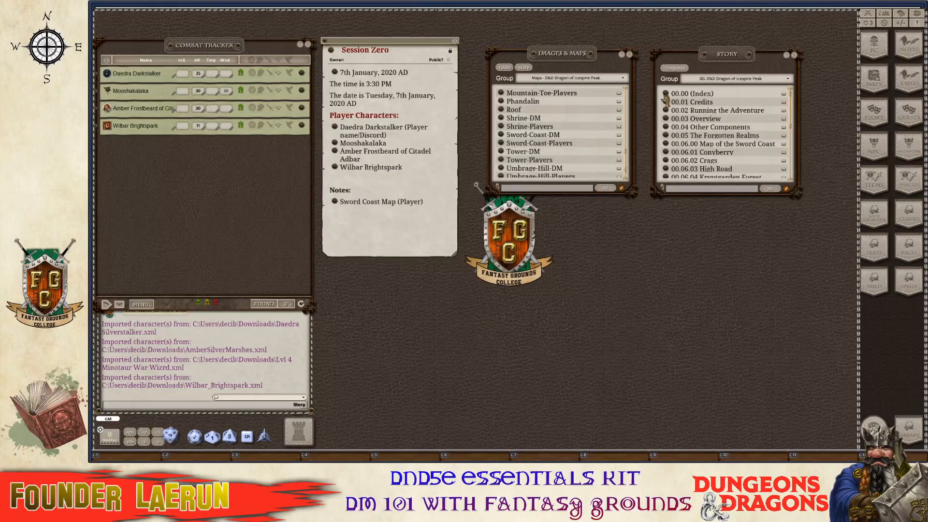
# Link the 00.00 (Index) story entry into Session Zero's notes and close it.
pyautogui.click(666, 96)
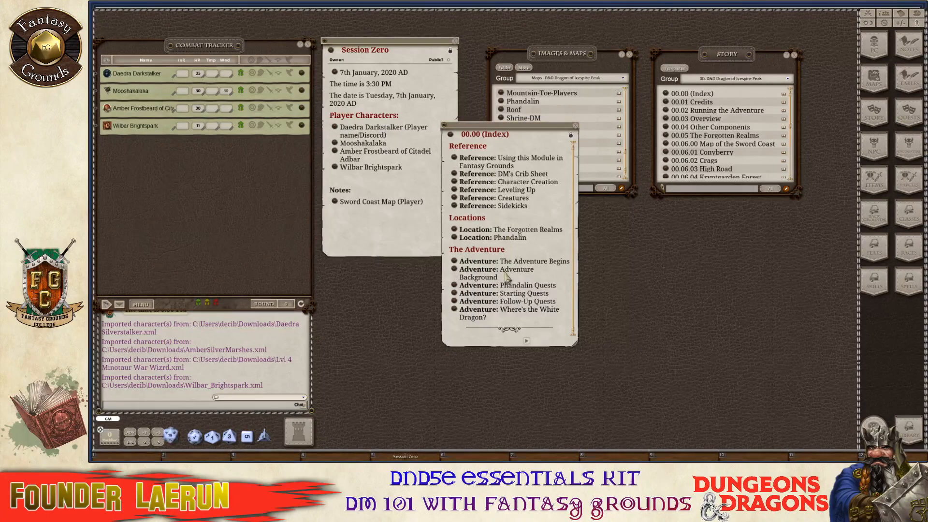
pyautogui.press('ctrl')
pyautogui.moveTo(527, 137); pyautogui.dragTo(743, 154)
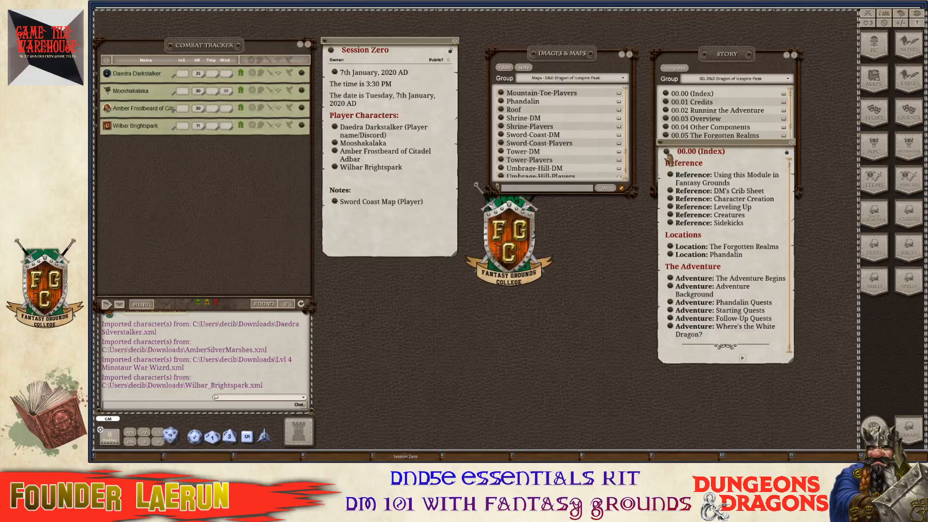
pyautogui.moveTo(668, 159); pyautogui.dragTo(367, 226)
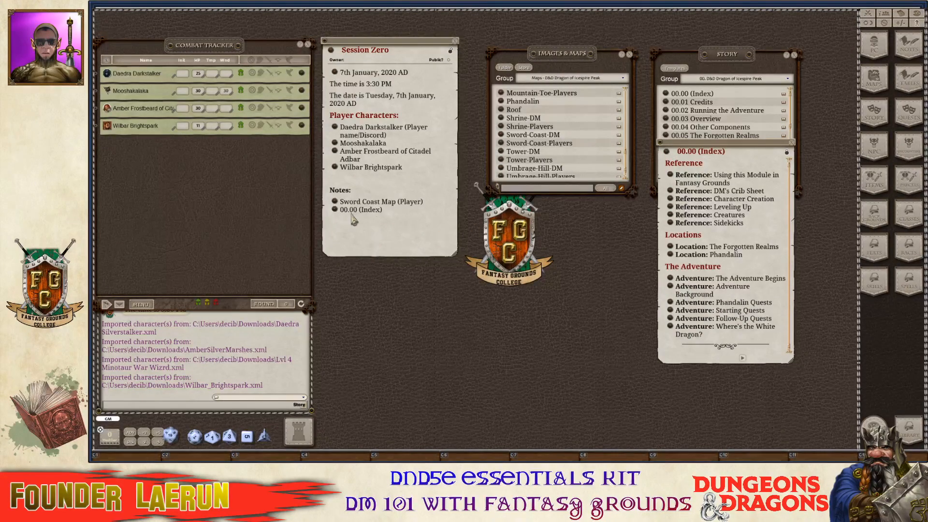
pyautogui.click(792, 142)
pyautogui.press('ctrl')
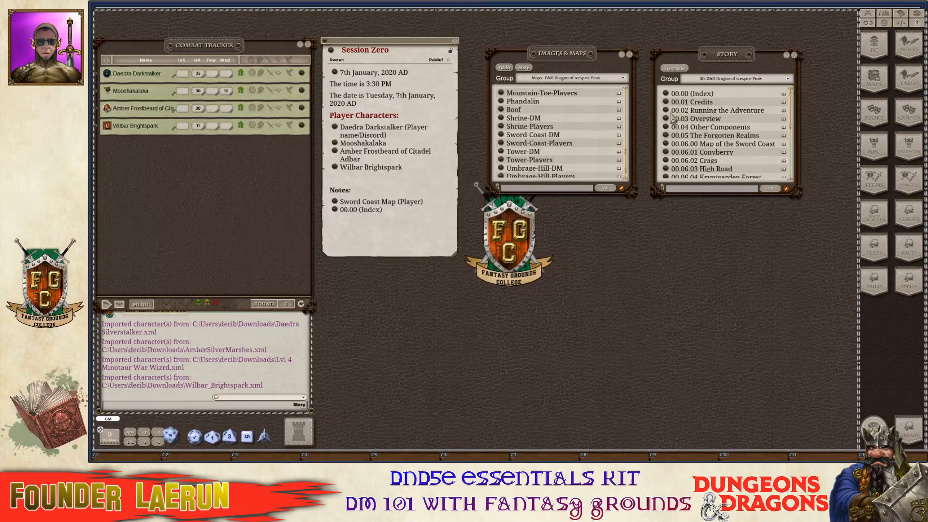
# Open 00.02 Running the Adventure, view the Intro image, and scroll through the page.
pyautogui.keyDown('ctrl'); pyautogui.click(668, 111); pyautogui.keyUp('ctrl')
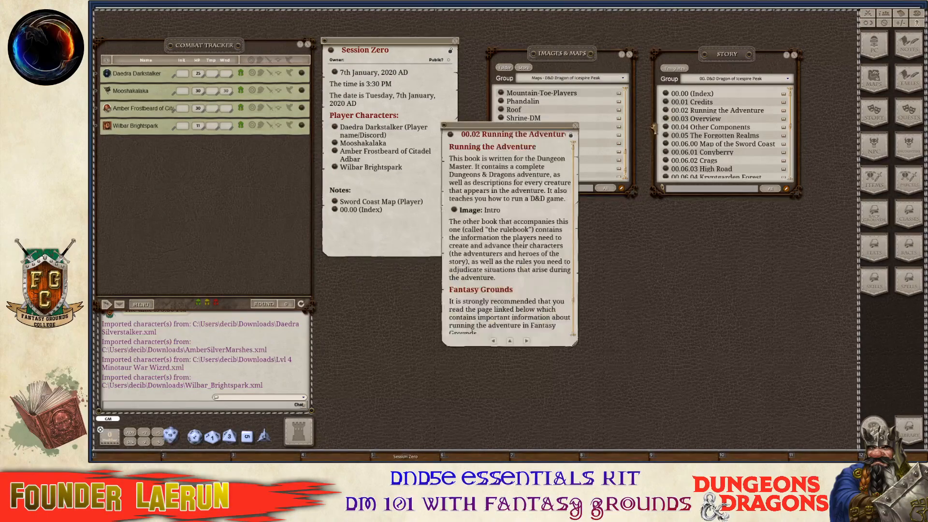
pyautogui.scroll(-3, 525, 237)
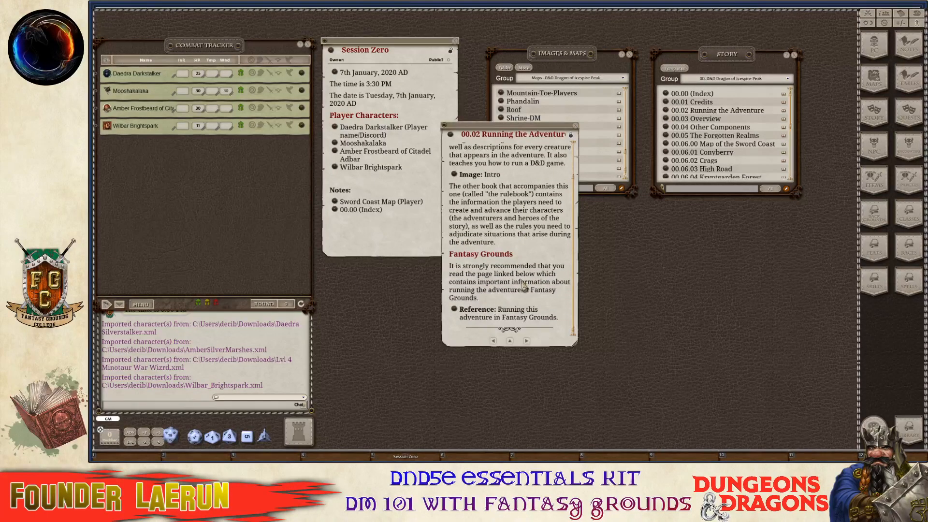
pyautogui.press('ctrl')
pyautogui.scroll(3, 529, 308)
pyautogui.scroll(-3, 524, 288)
pyautogui.scroll(3, 525, 288)
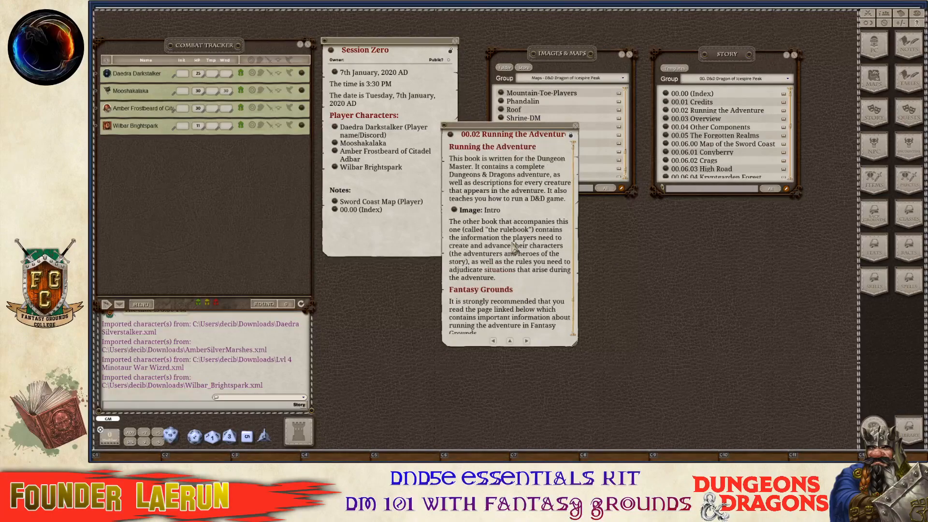
pyautogui.scroll(-2, 520, 172)
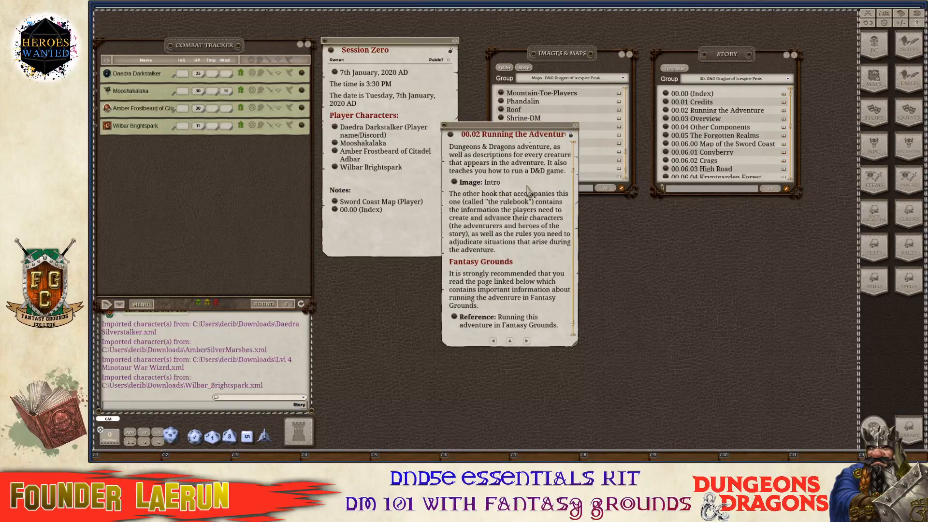
pyautogui.click(456, 186)
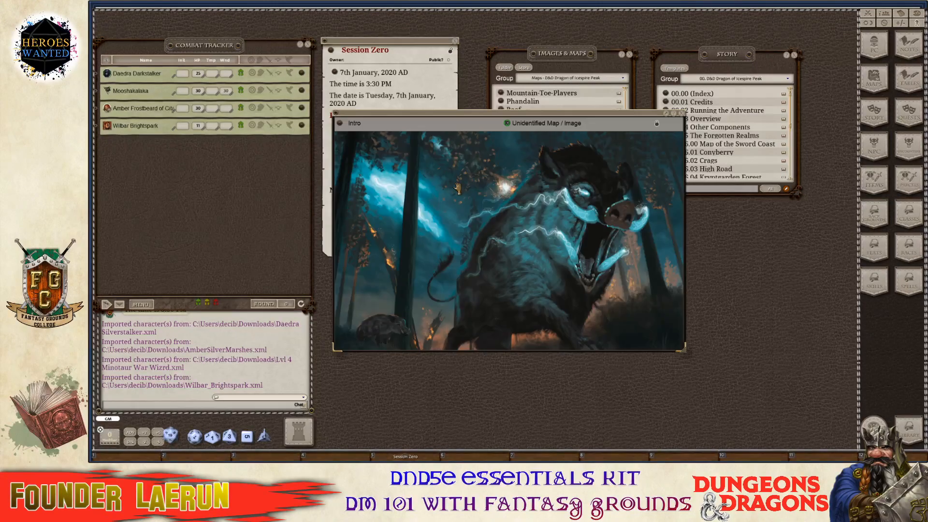
pyautogui.click(679, 117)
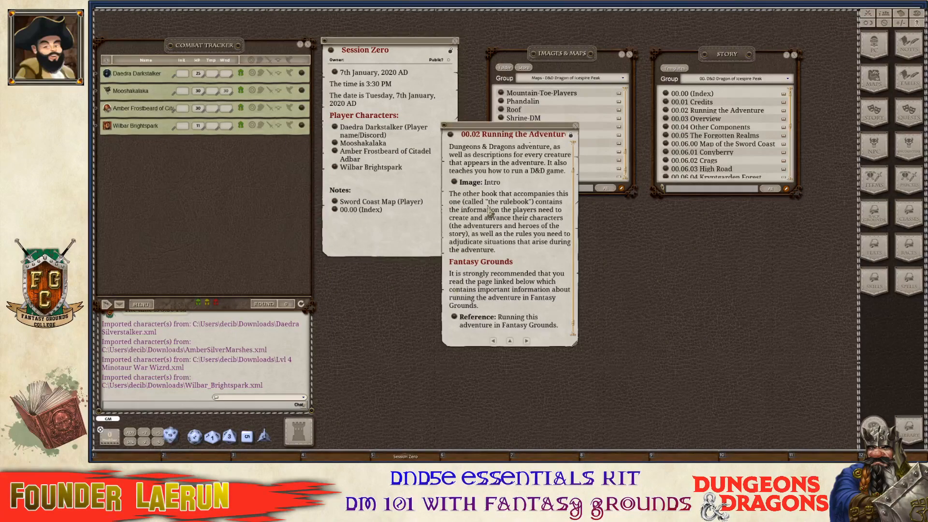
pyautogui.scroll(-1, 490, 210)
pyautogui.scroll(3, 500, 208)
pyautogui.scroll(-3, 507, 198)
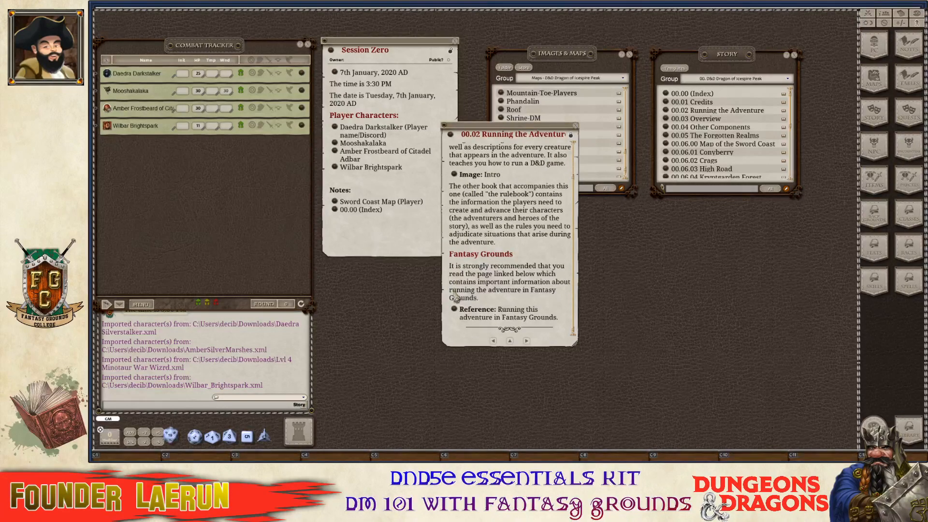
# Open the Using this Module reference page and read through it.
pyautogui.click(454, 313)
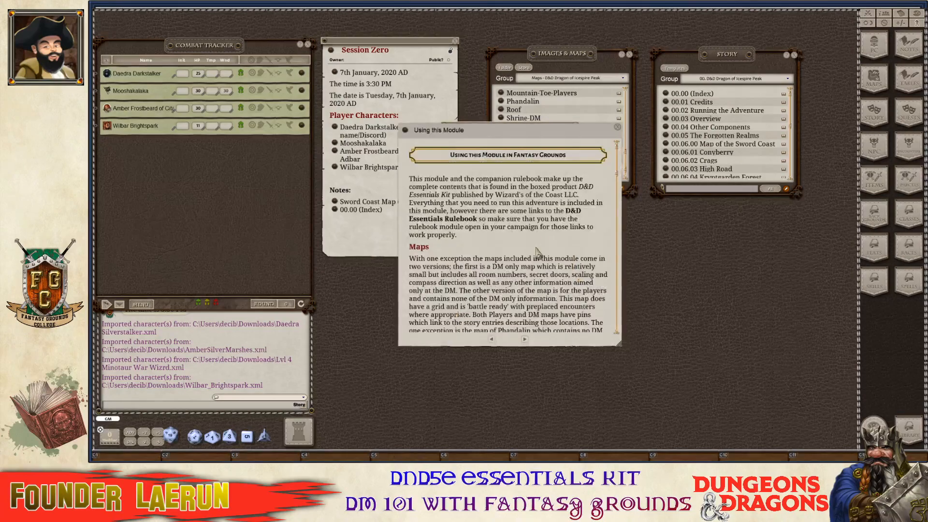
pyautogui.scroll(-10, 546, 239)
pyautogui.scroll(-10, 547, 239)
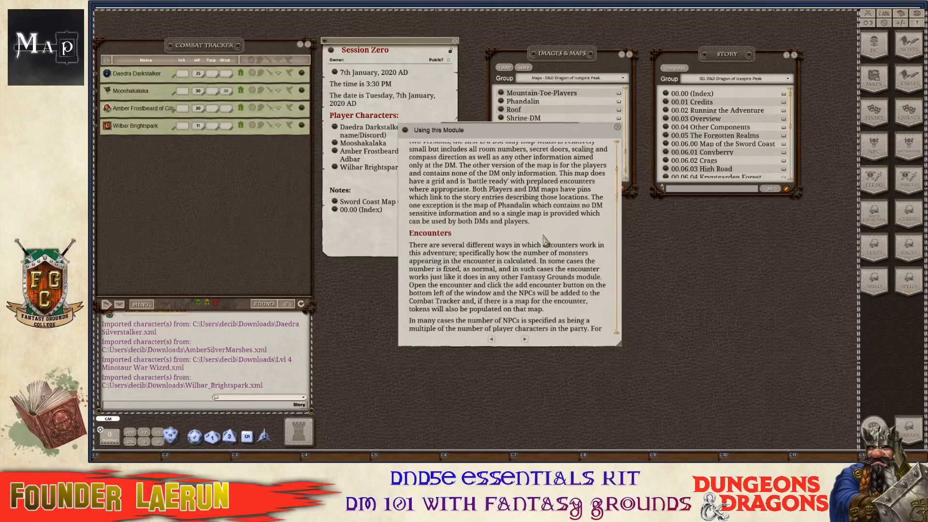
pyautogui.scroll(-10, 547, 240)
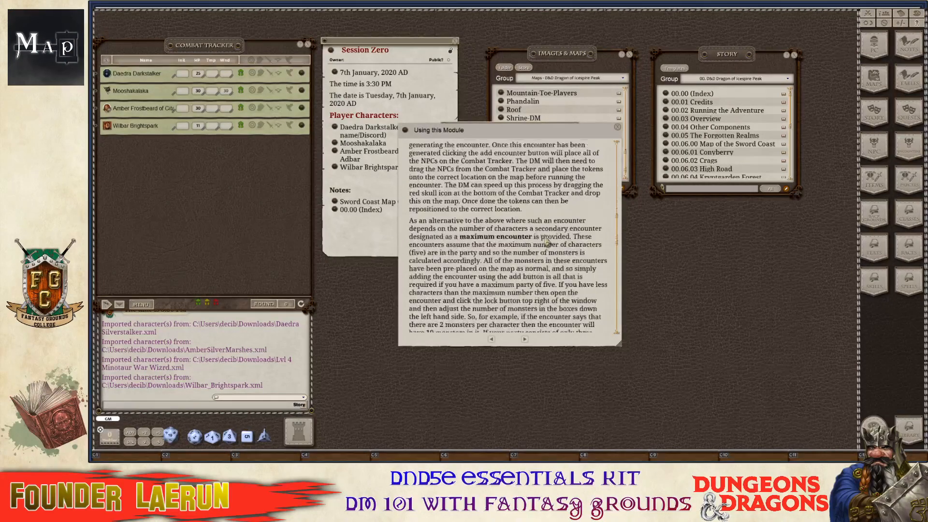
pyautogui.scroll(-10, 546, 240)
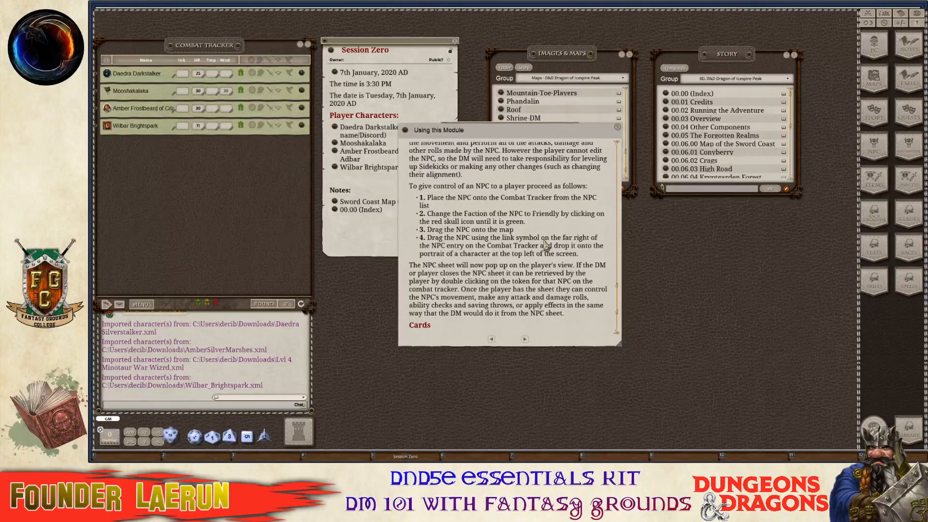
pyautogui.scroll(-5, 524, 279)
pyautogui.scroll(10, 524, 279)
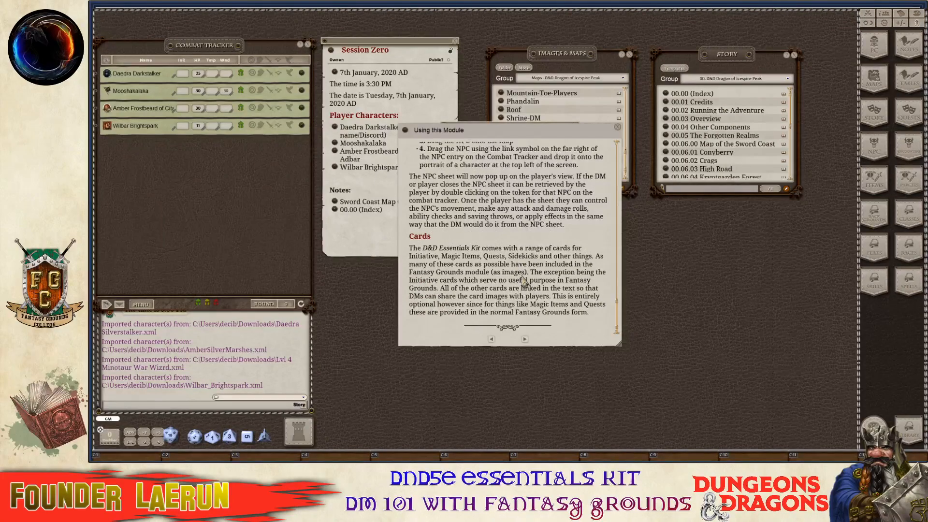
pyautogui.scroll(10, 531, 256)
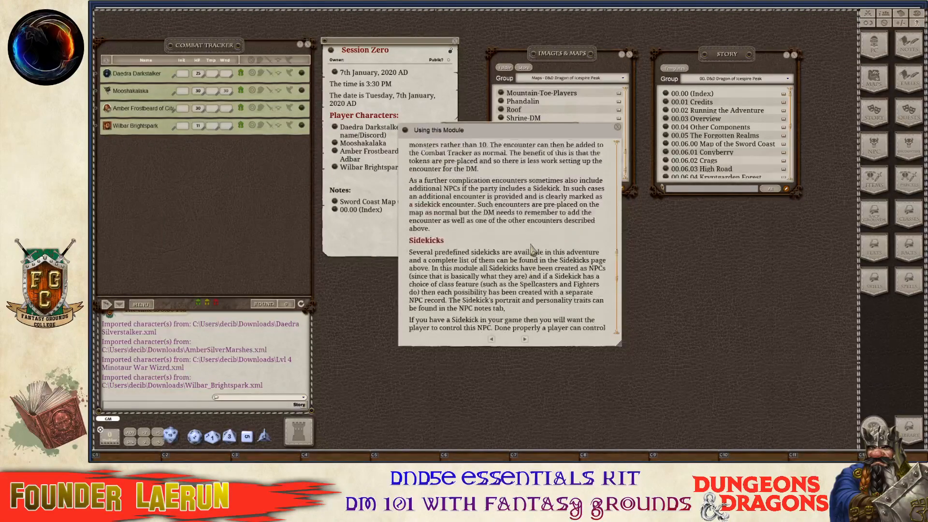
pyautogui.moveTo(530, 134); pyautogui.dragTo(742, 156)
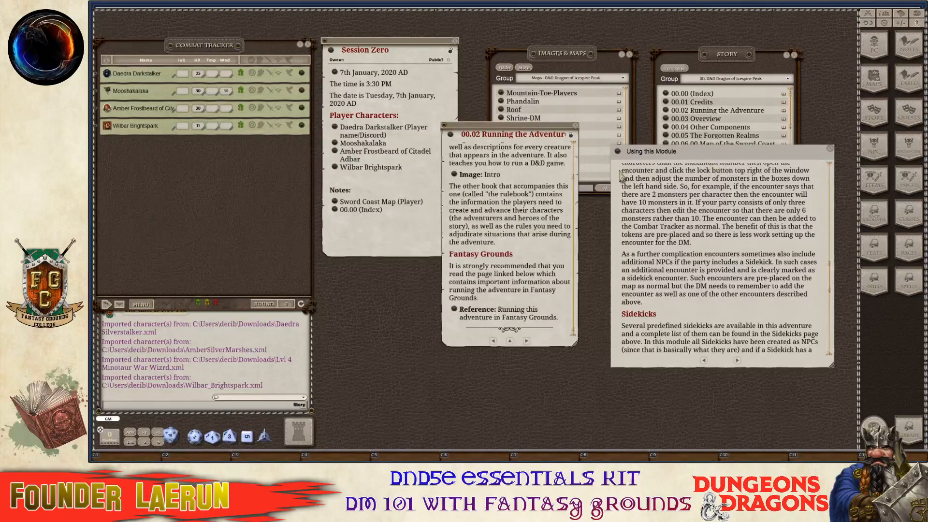
pyautogui.scroll(6, 702, 217)
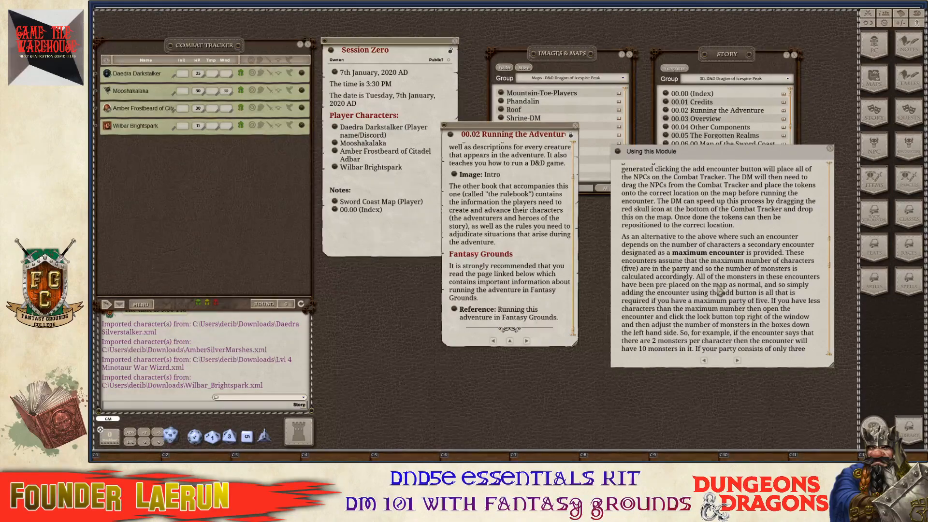
pyautogui.scroll(5, 720, 290)
# Link Using this Module into the Session Zero notes, labelled 'Using this Module (FG)'.
pyautogui.moveTo(529, 129); pyautogui.dragTo(557, 166)
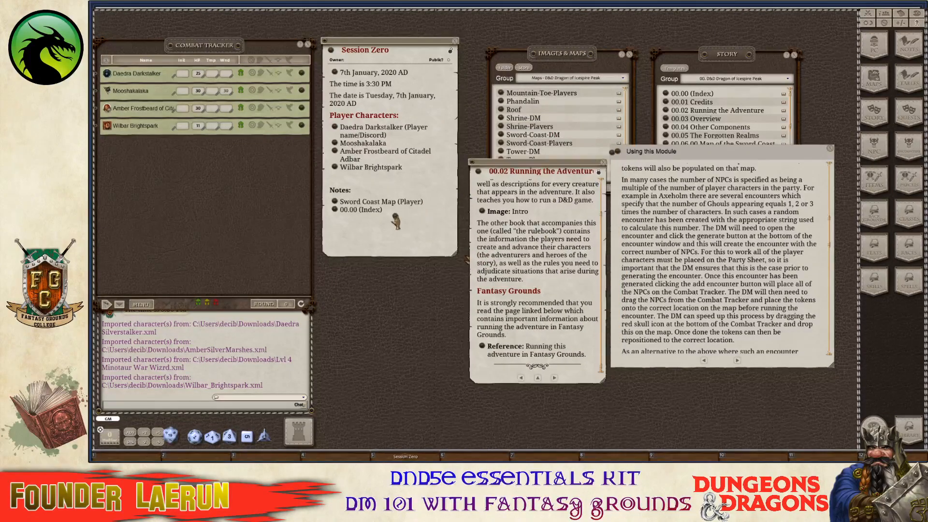
pyautogui.moveTo(352, 234); pyautogui.dragTo(353, 234)
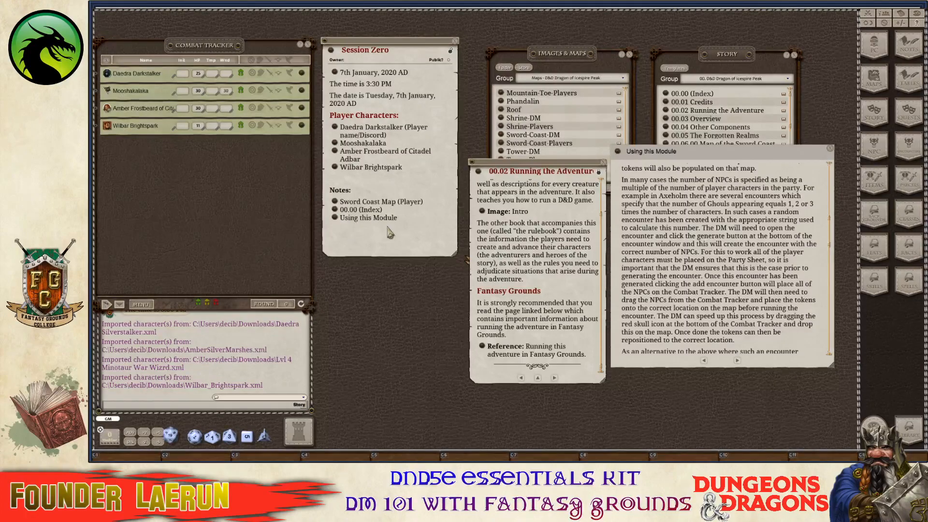
pyautogui.click(407, 221)
pyautogui.write('(FG)')
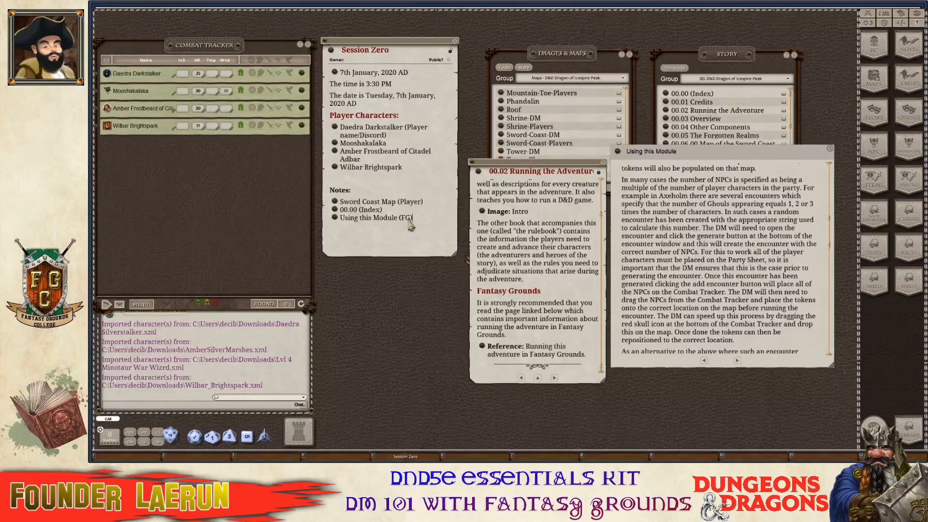
pyautogui.press('ctrl')
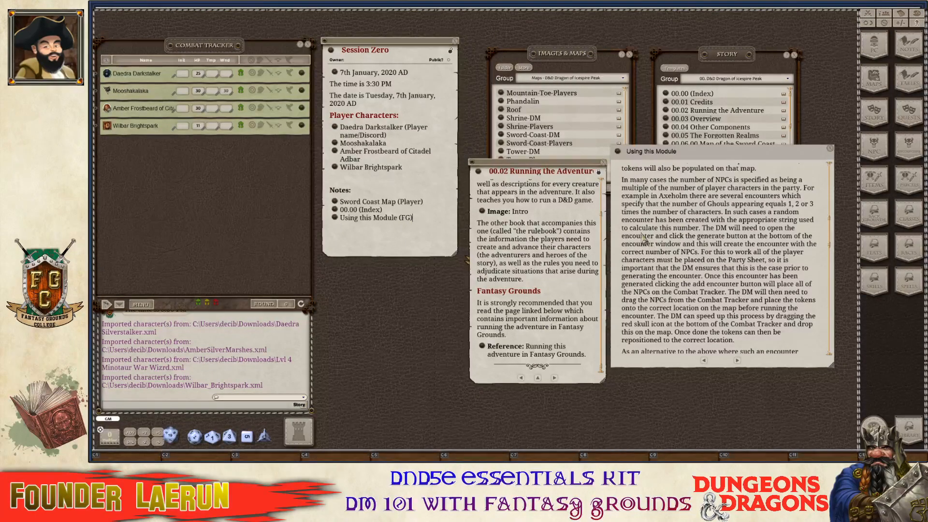
# Close the Using this Module and 00.02 Running the Adventure pages.
pyautogui.scroll(-5, 740, 305)
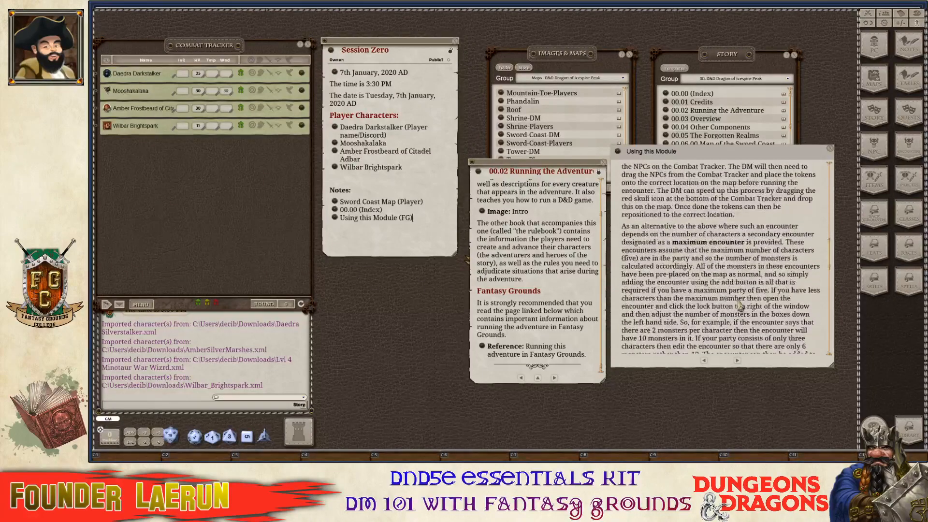
pyautogui.scroll(-8, 739, 306)
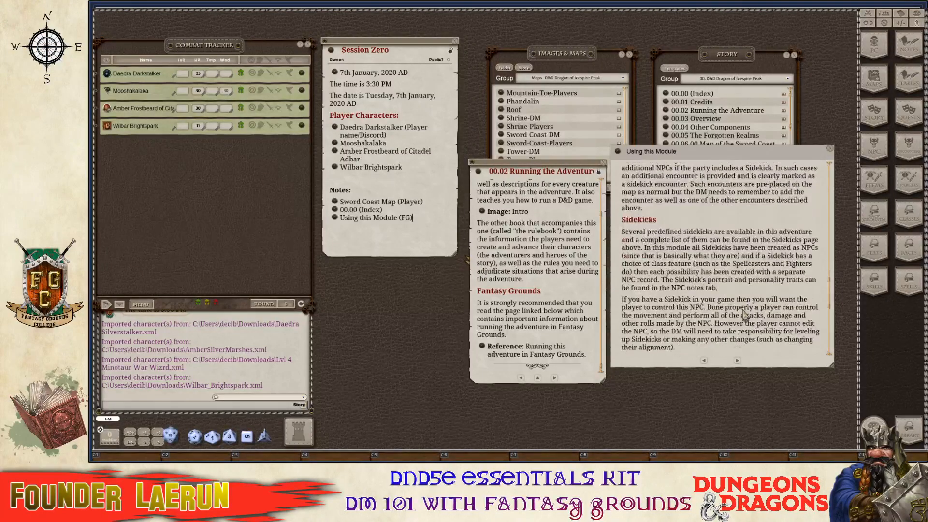
pyautogui.scroll(-8, 744, 315)
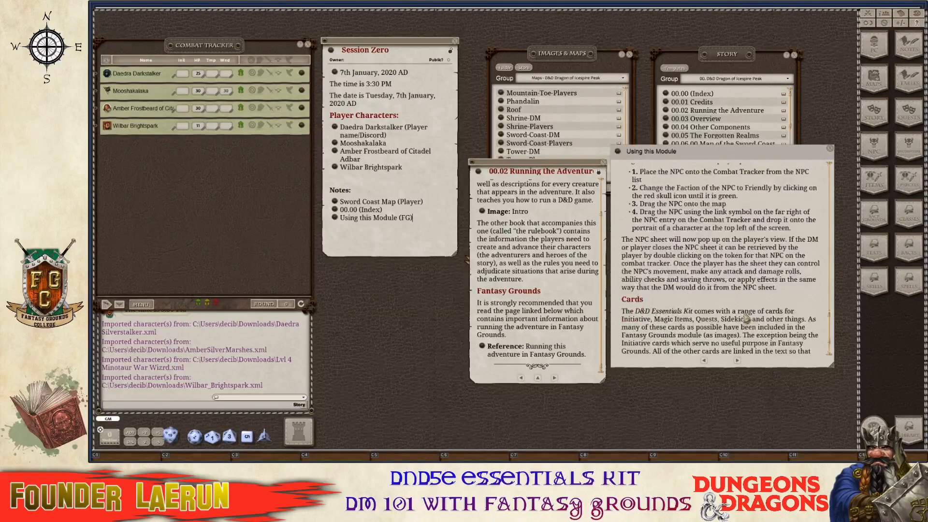
pyautogui.scroll(-2, 746, 318)
pyautogui.scroll(4, 742, 319)
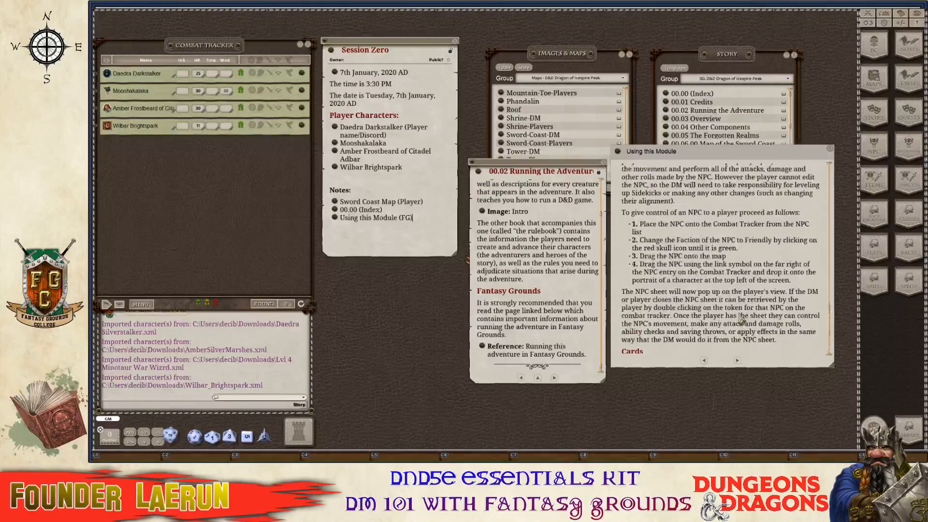
pyautogui.scroll(8, 742, 319)
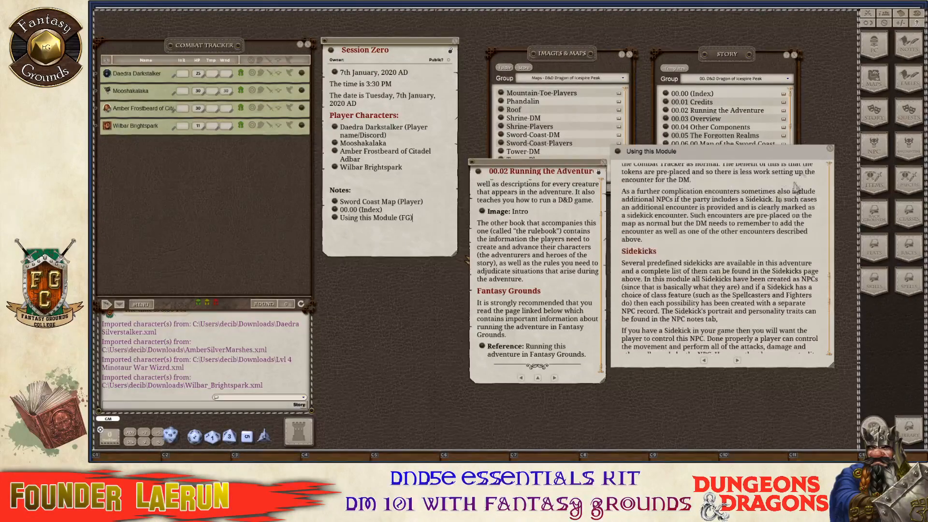
pyautogui.click(831, 151)
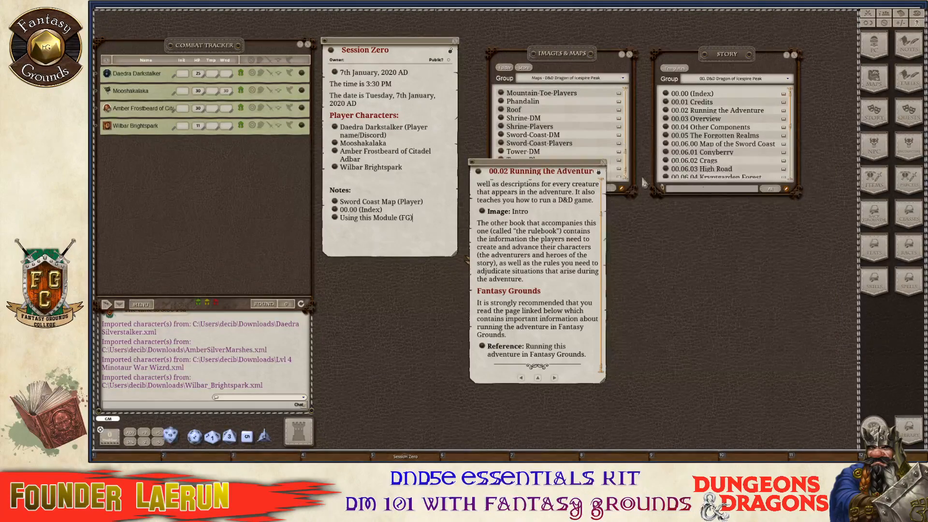
pyautogui.click(603, 163)
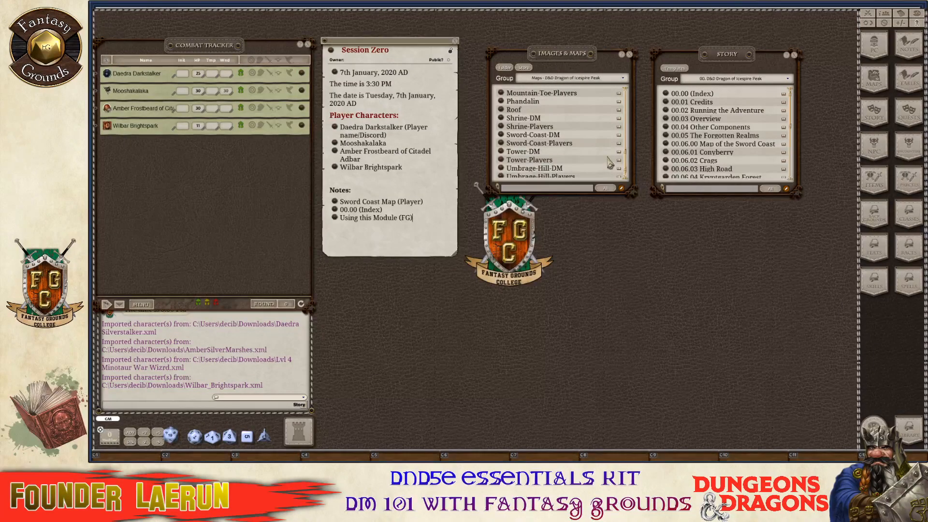
# Look through the 00.04 Other Components story entry, then close it.
pyautogui.click(666, 128)
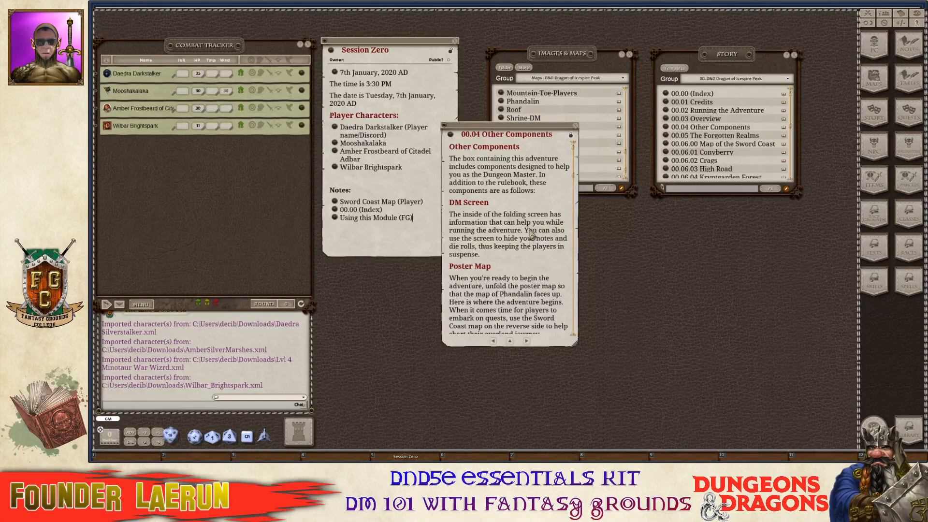
pyautogui.scroll(-10, 530, 234)
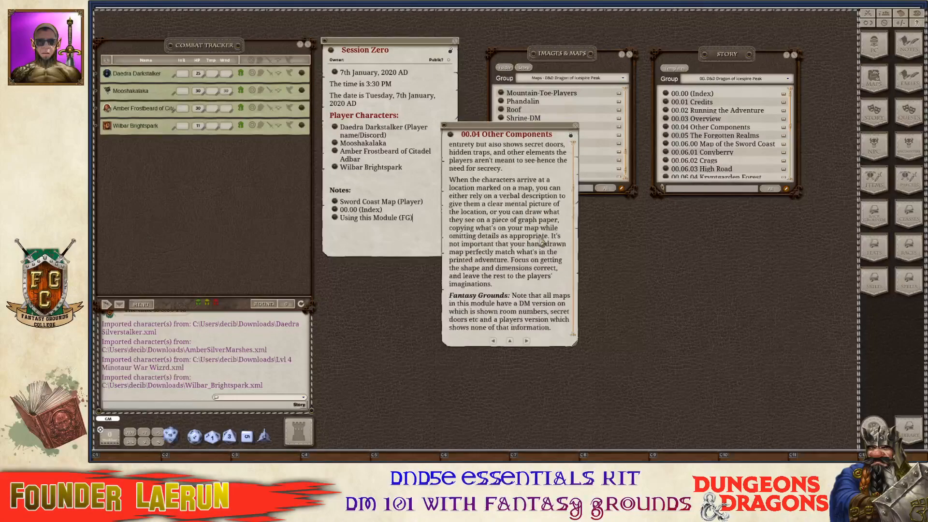
pyautogui.scroll(-4, 541, 240)
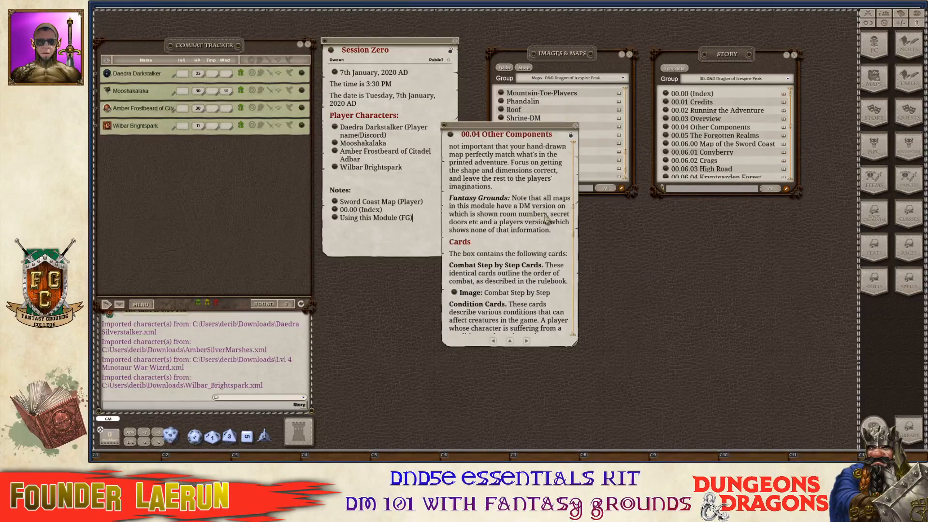
pyautogui.scroll(-15, 546, 220)
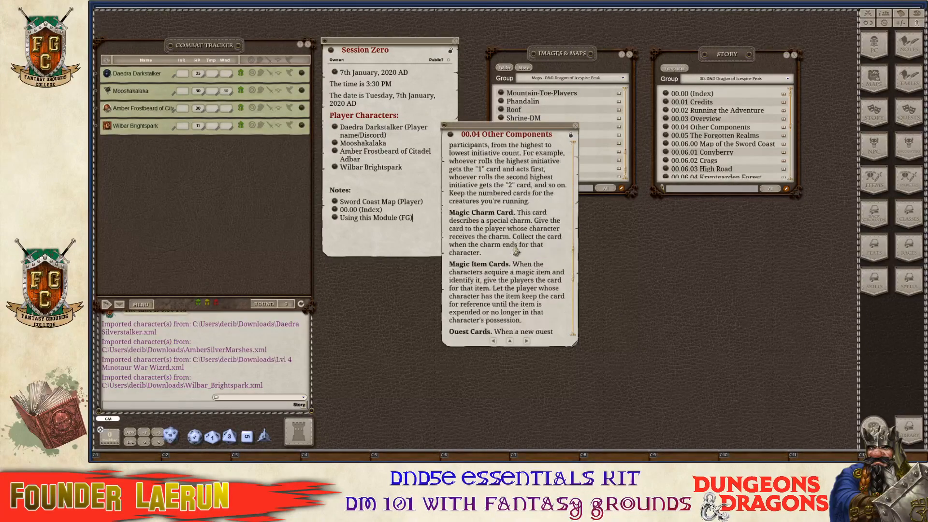
pyautogui.scroll(-15, 516, 251)
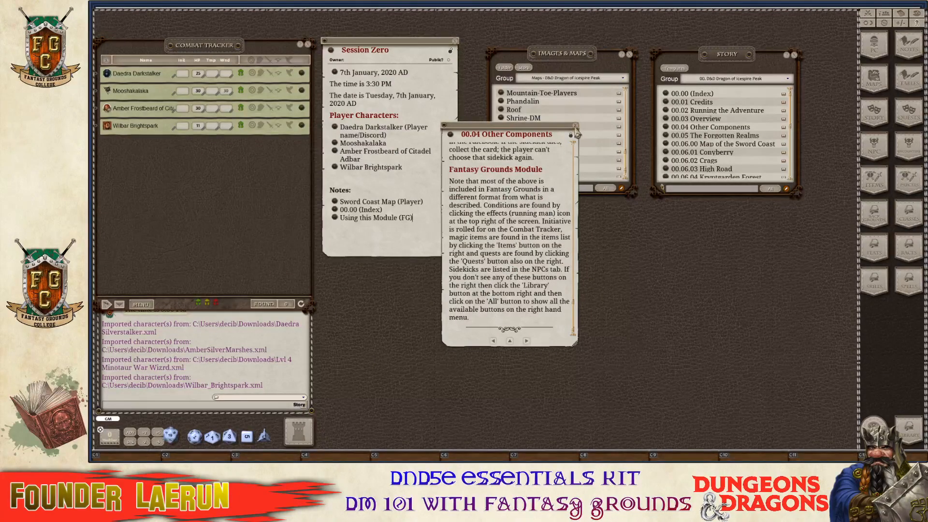
pyautogui.click(576, 130)
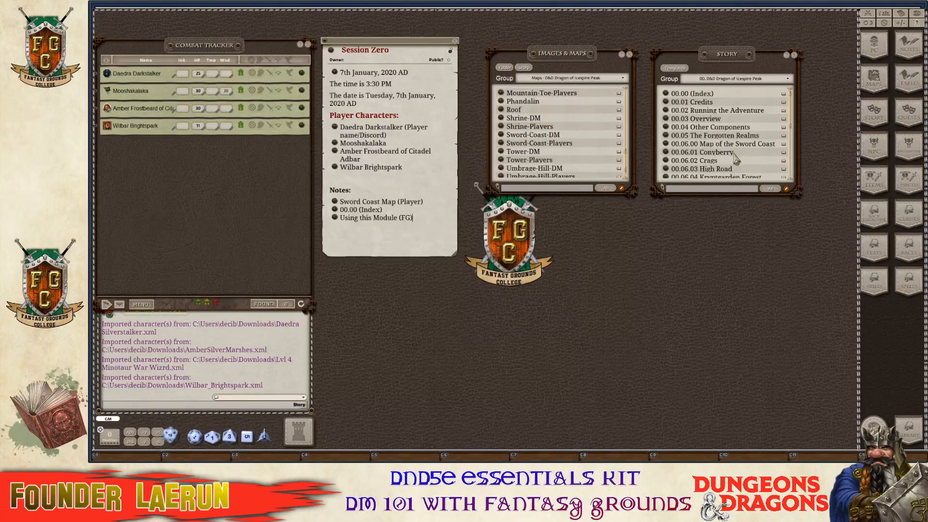
# Link 00.05 The Forgotten Realms into the Session Zero notes and close that entry.
pyautogui.click(666, 136)
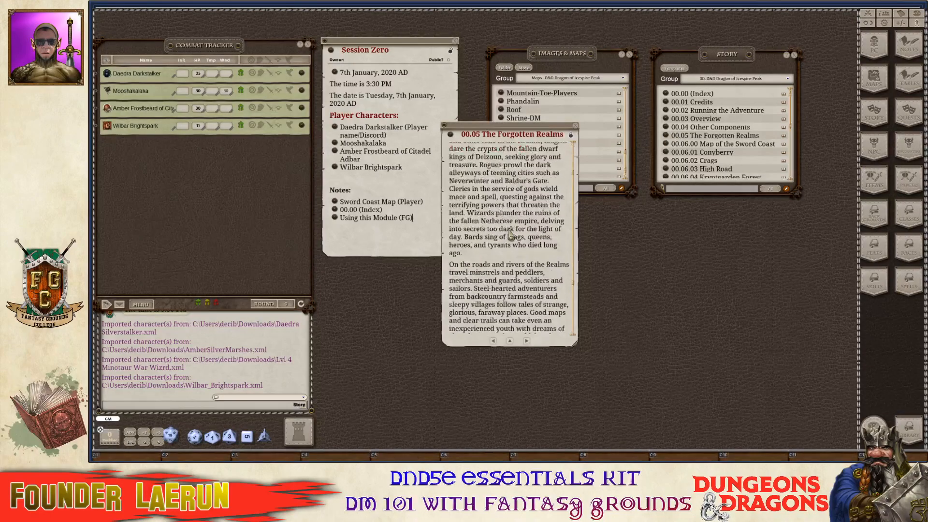
pyautogui.scroll(2, 510, 235)
pyautogui.scroll(-6, 510, 234)
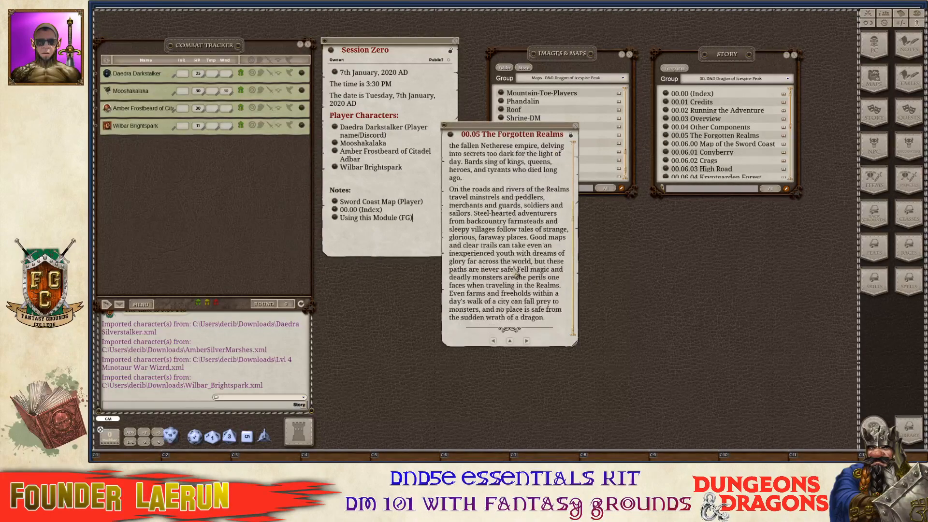
pyautogui.scroll(6, 517, 274)
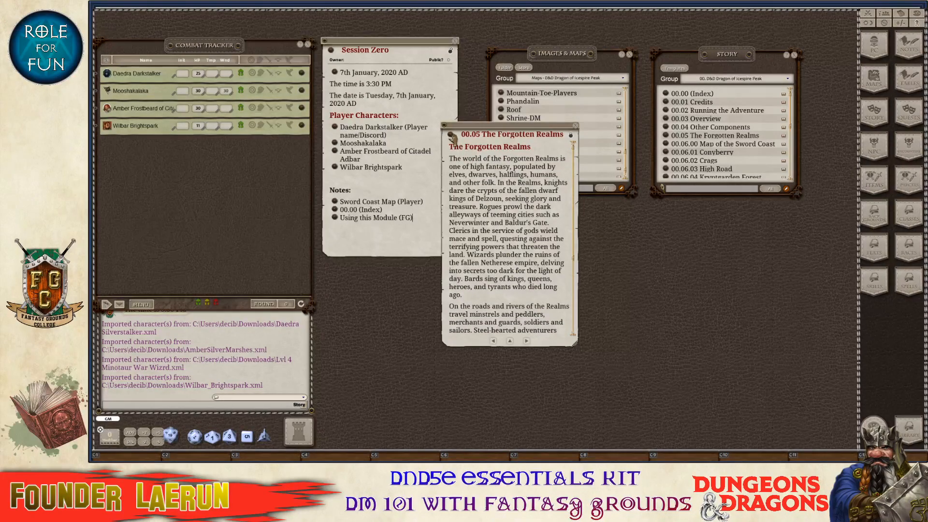
pyautogui.moveTo(452, 137); pyautogui.dragTo(349, 238)
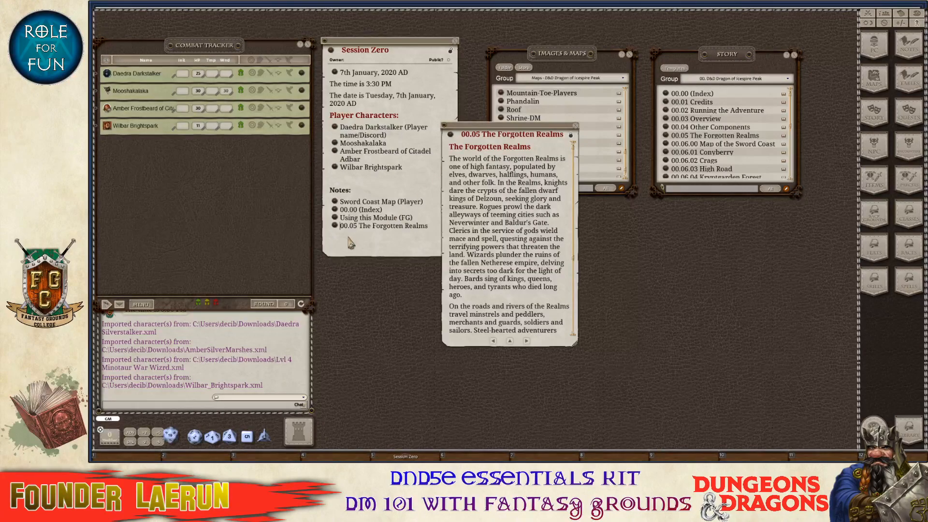
pyautogui.click(575, 125)
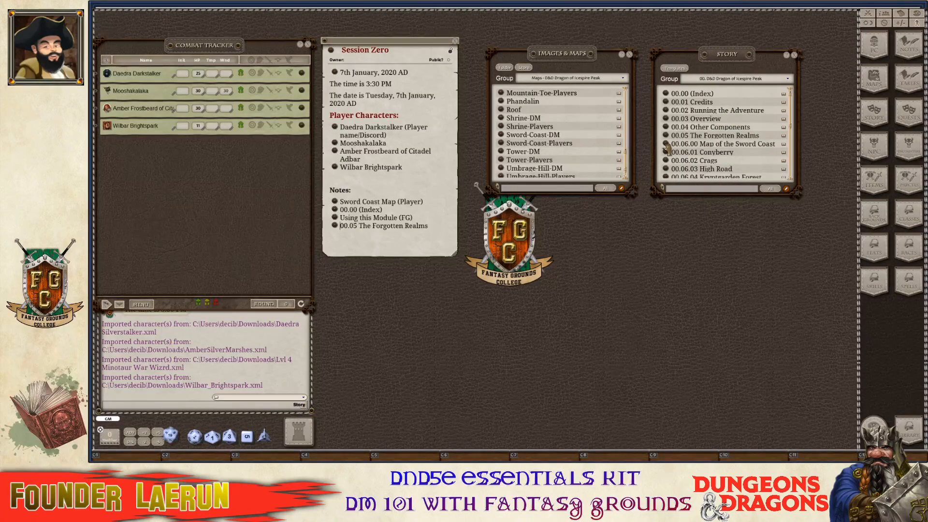
# Add a 00.06.00 Map of the Sword Coast link to the Session Zero notes, then close that entry.
pyautogui.click(666, 145)
pyautogui.scroll(-5, 537, 207)
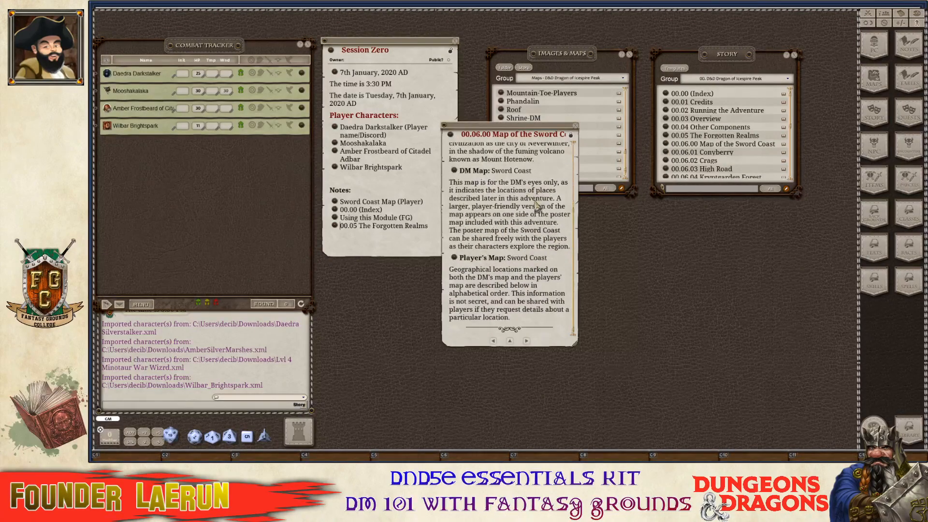
pyautogui.scroll(3, 531, 232)
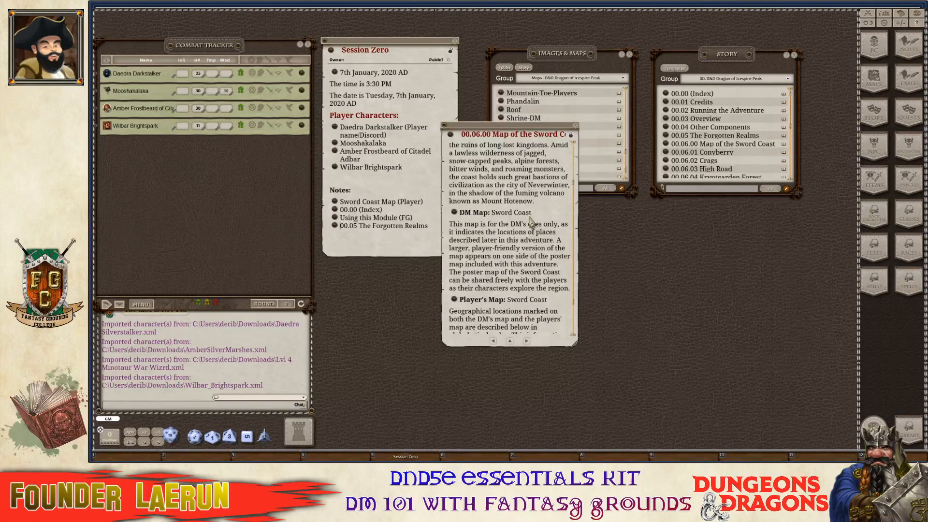
pyautogui.scroll(-3, 532, 212)
pyautogui.scroll(3, 531, 210)
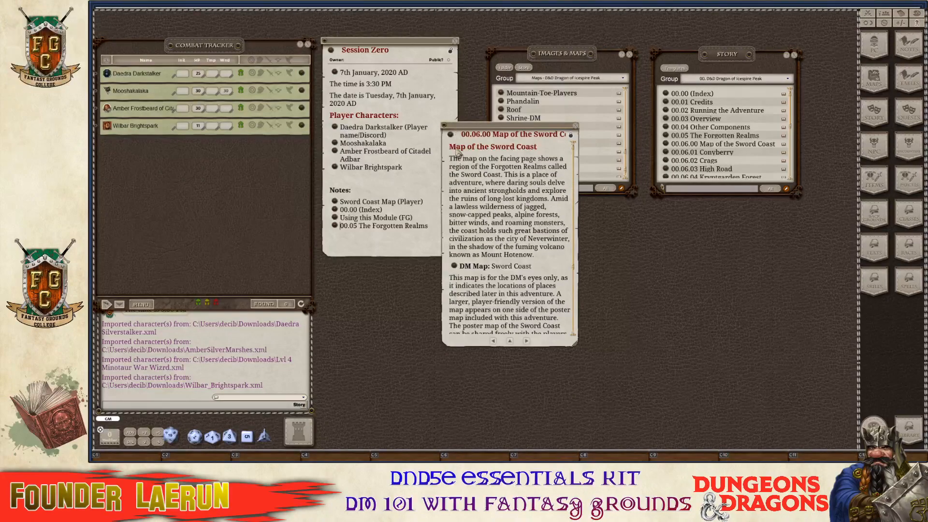
pyautogui.moveTo(451, 141); pyautogui.dragTo(343, 235)
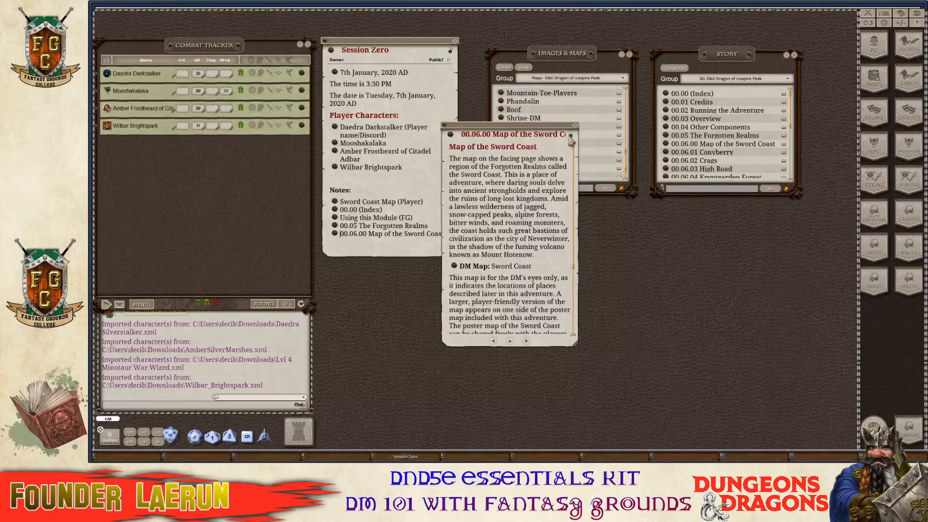
pyautogui.click(576, 127)
pyautogui.scroll(-3, 744, 145)
pyautogui.scroll(3, 745, 147)
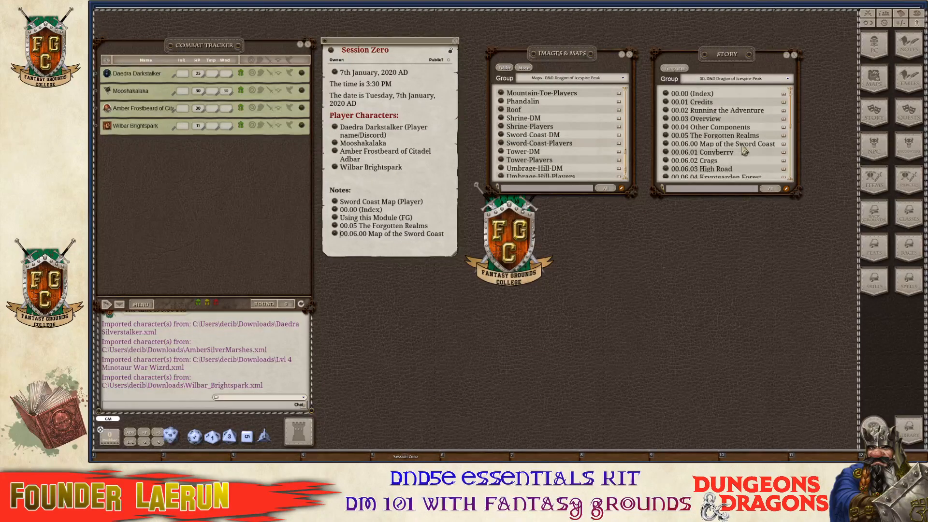
pyautogui.scroll(-1, 728, 151)
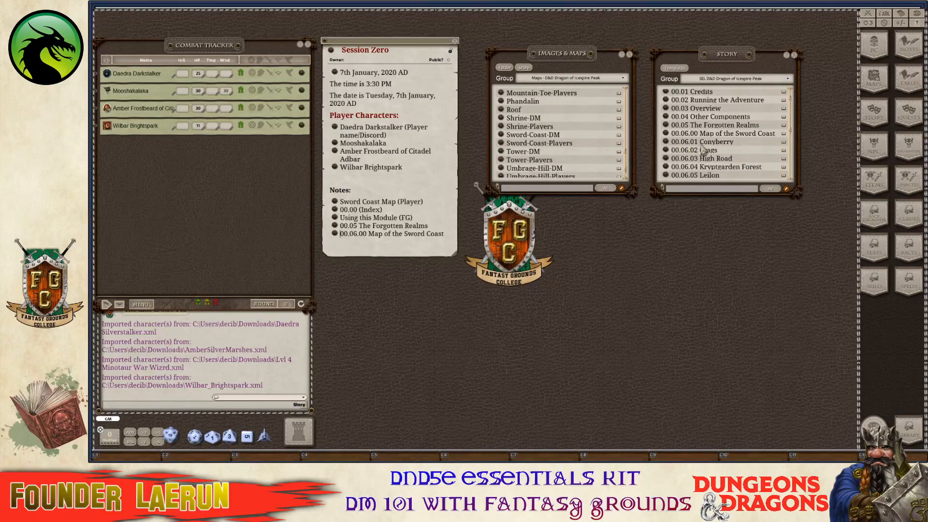
pyautogui.scroll(-10, 706, 155)
pyautogui.scroll(-1, 709, 162)
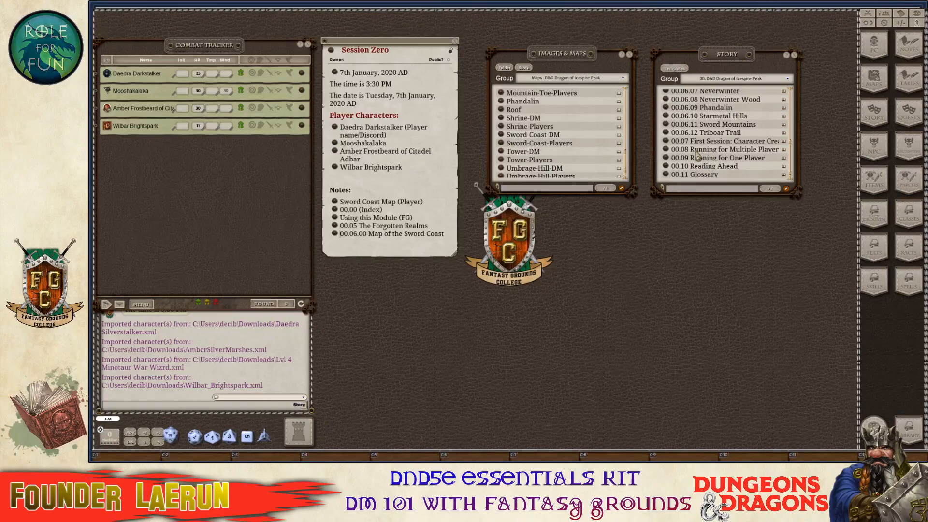
pyautogui.click(666, 144)
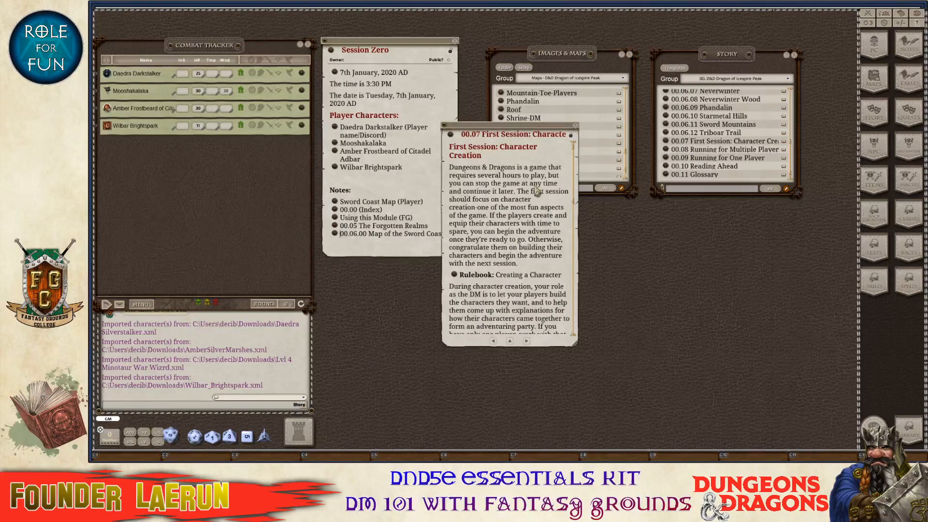
pyautogui.scroll(-5, 537, 196)
pyautogui.scroll(-5, 537, 195)
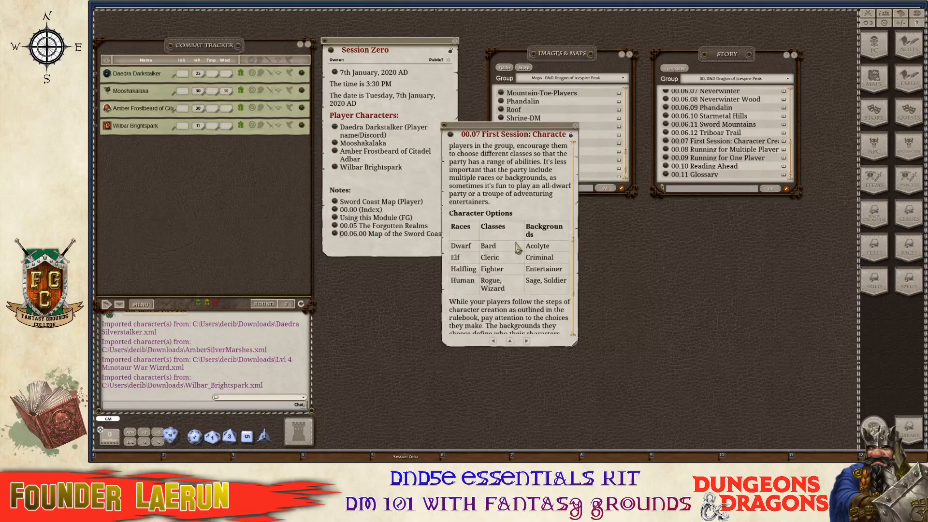
pyautogui.moveTo(573, 344); pyautogui.dragTo(682, 441)
pyautogui.scroll(-5, 542, 317)
pyautogui.press('ctrl')
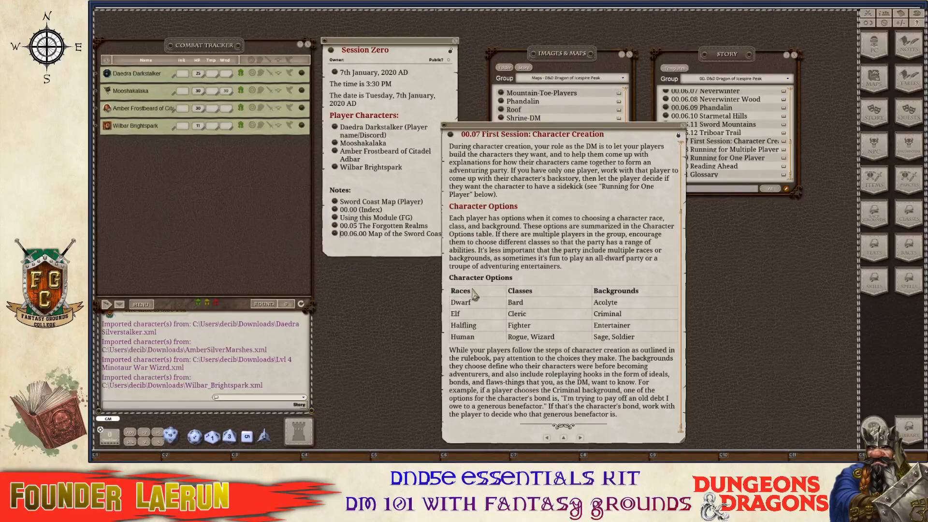
pyautogui.scroll(3, 514, 298)
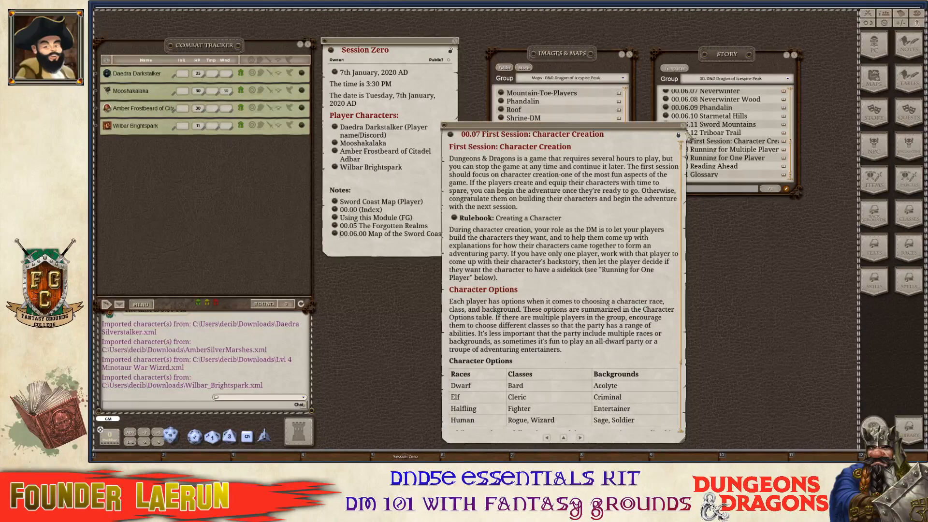
pyautogui.click(683, 126)
pyautogui.press('ctrl')
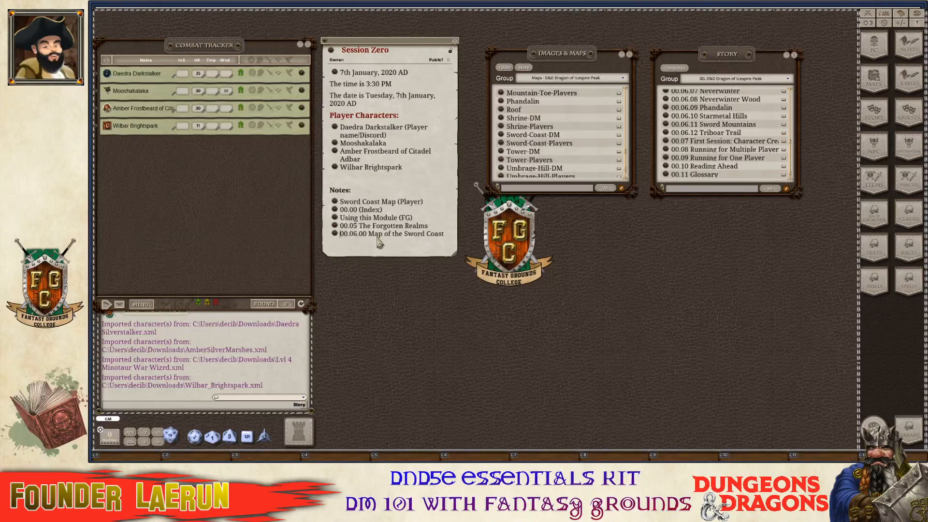
pyautogui.scroll(5, 724, 141)
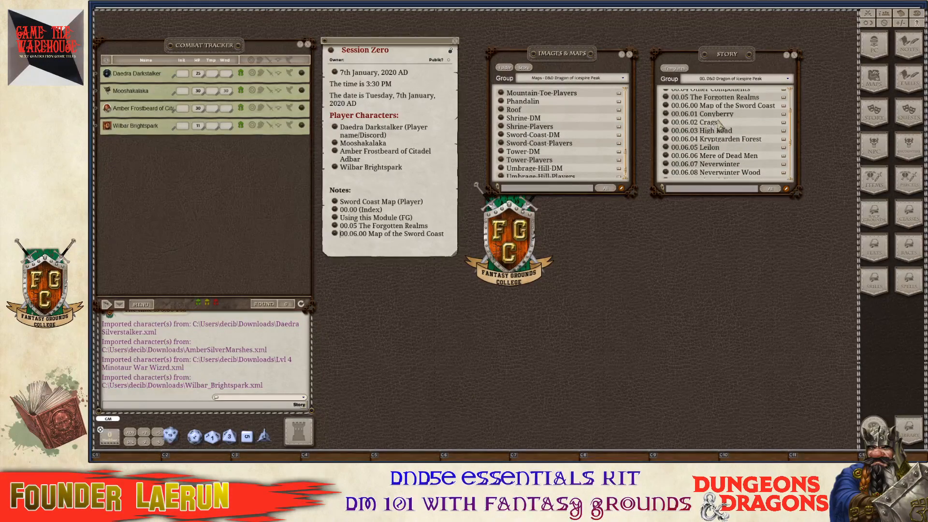
pyautogui.click(670, 124)
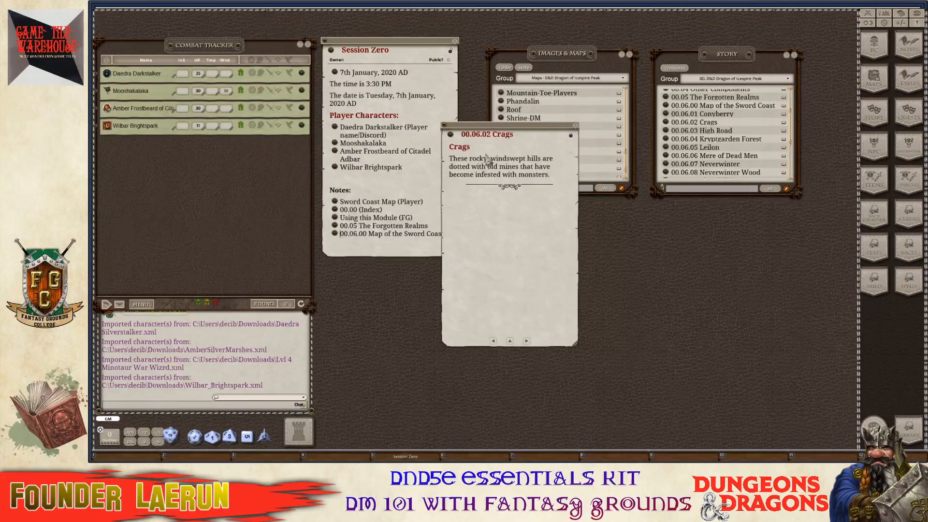
pyautogui.press('ctrl')
pyautogui.click(575, 125)
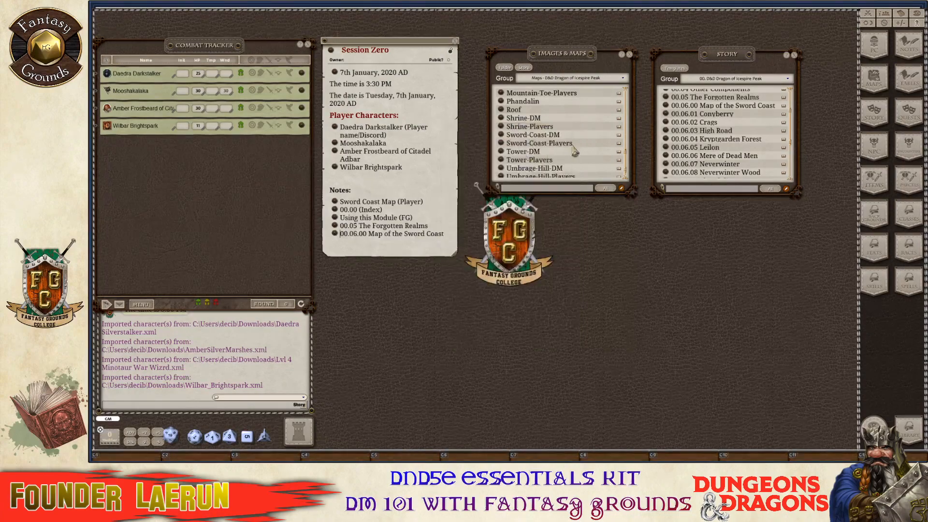
pyautogui.scroll(-2, 723, 150)
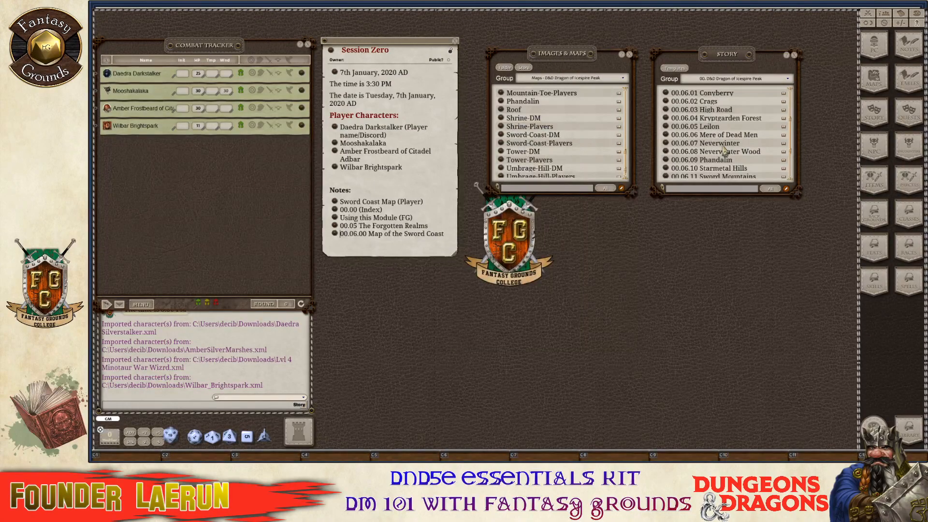
pyautogui.click(666, 135)
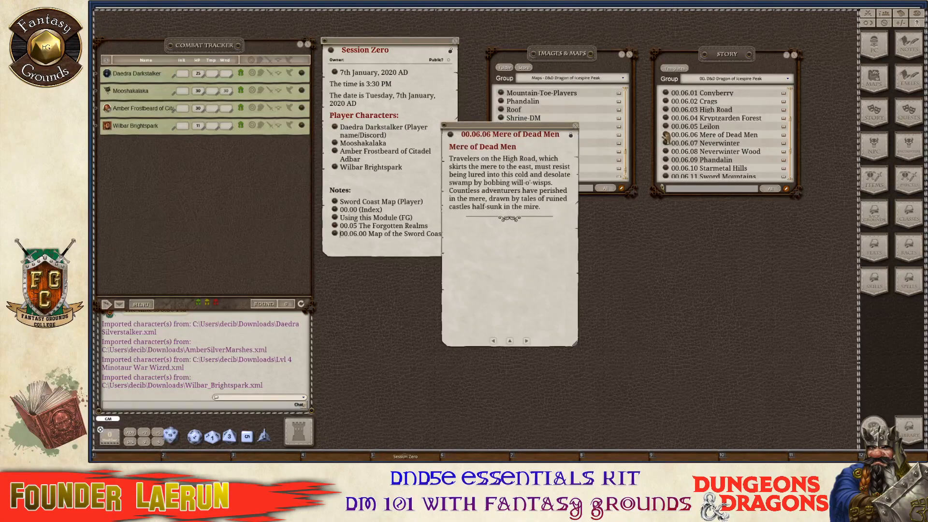
pyautogui.click(576, 125)
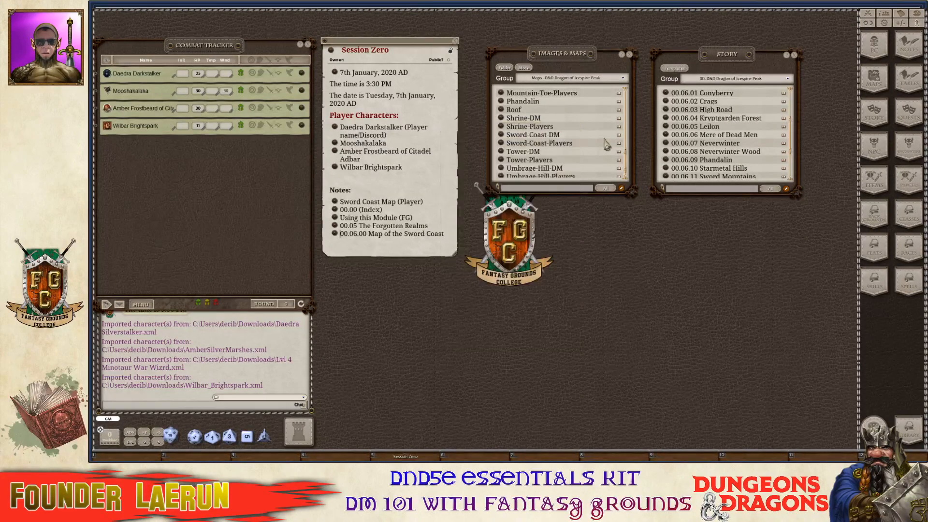
pyautogui.scroll(-3, 768, 140)
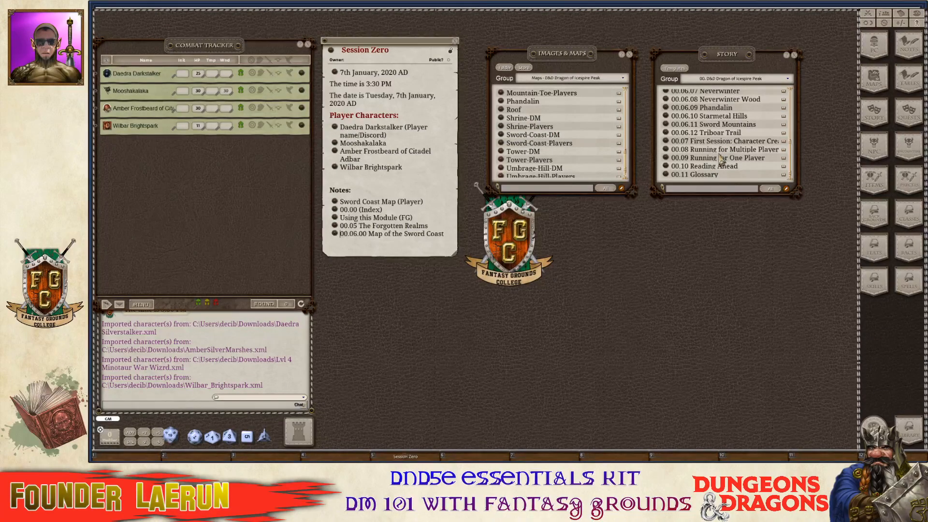
pyautogui.press('ctrl')
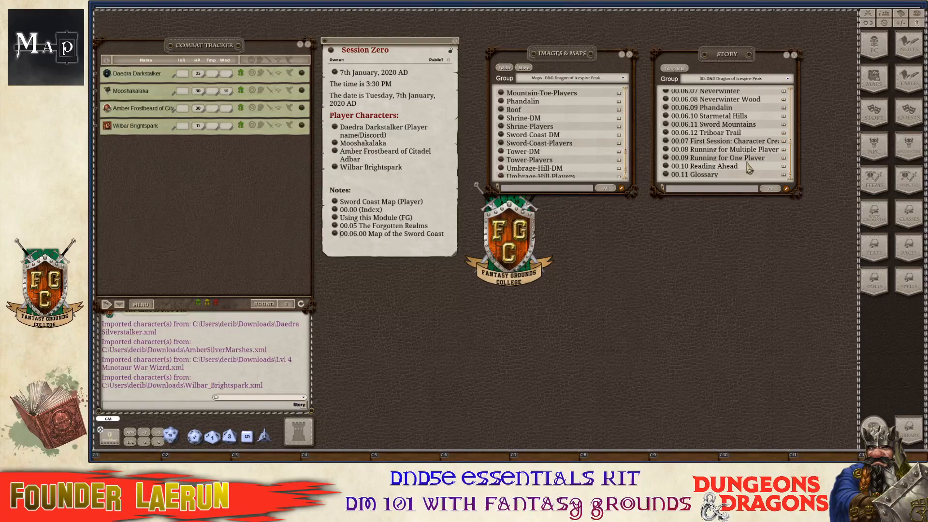
pyautogui.click(666, 167)
pyautogui.press('ctrl')
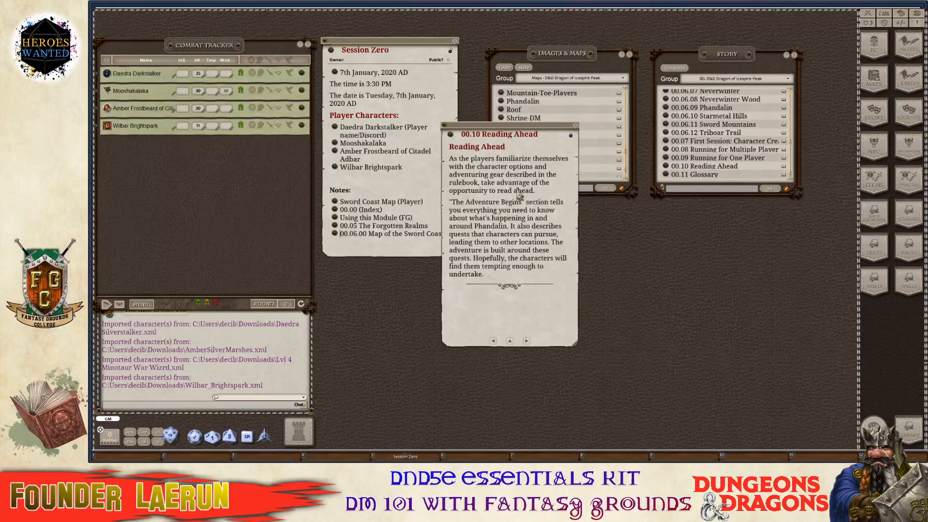
pyautogui.press('ctrl')
pyautogui.click(575, 127)
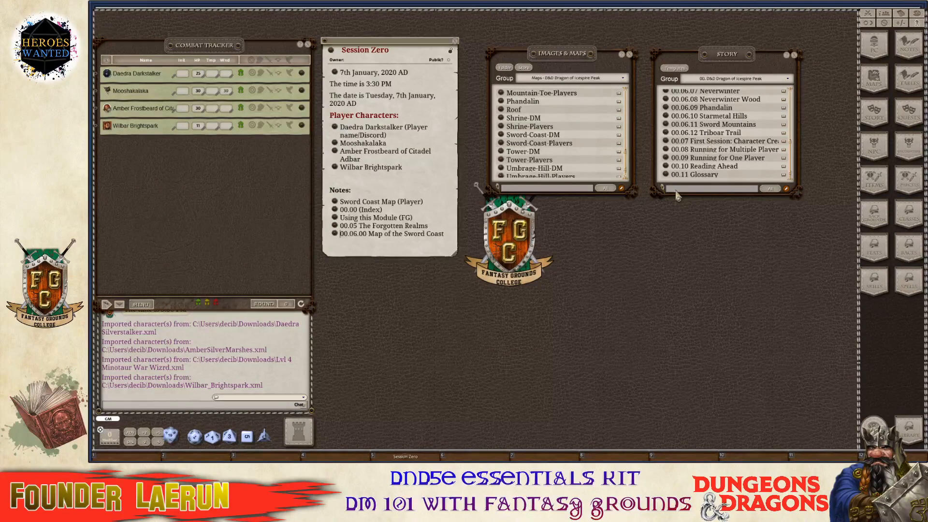
pyautogui.click(666, 174)
pyautogui.scroll(-5, 554, 227)
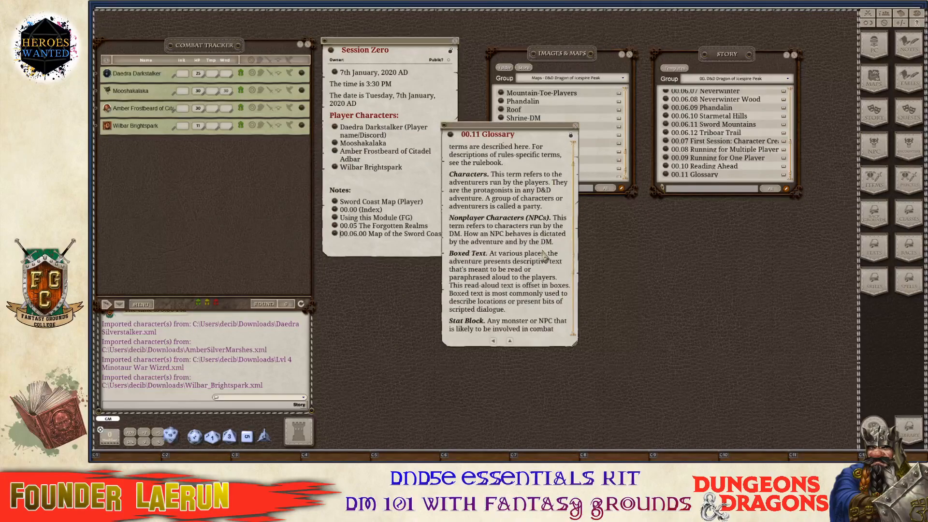
pyautogui.scroll(1, 519, 261)
pyautogui.scroll(5, 518, 261)
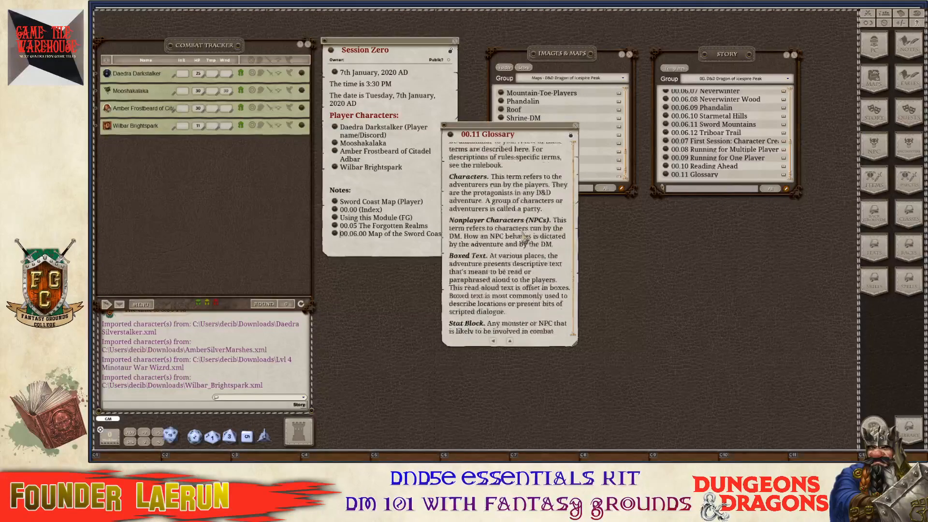
pyautogui.click(576, 126)
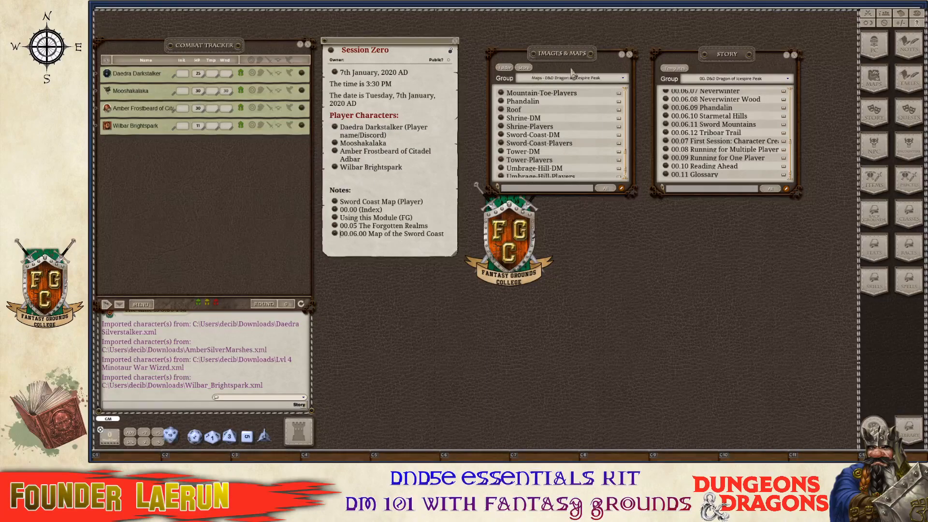
# Follow the 00.00 (Index) note link to The Adventure Begins, close the index, and move the page aside.
pyautogui.click(737, 79)
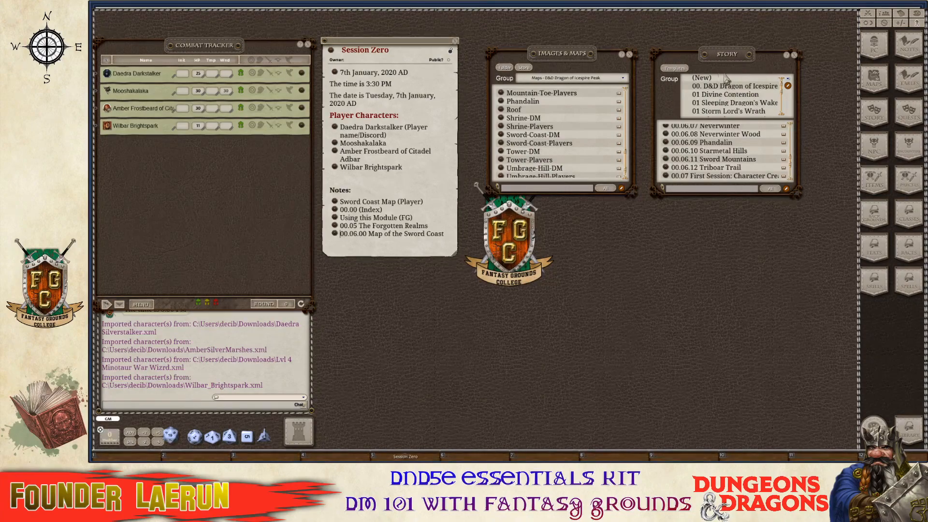
pyautogui.scroll(-5, 737, 102)
pyautogui.scroll(-1, 733, 103)
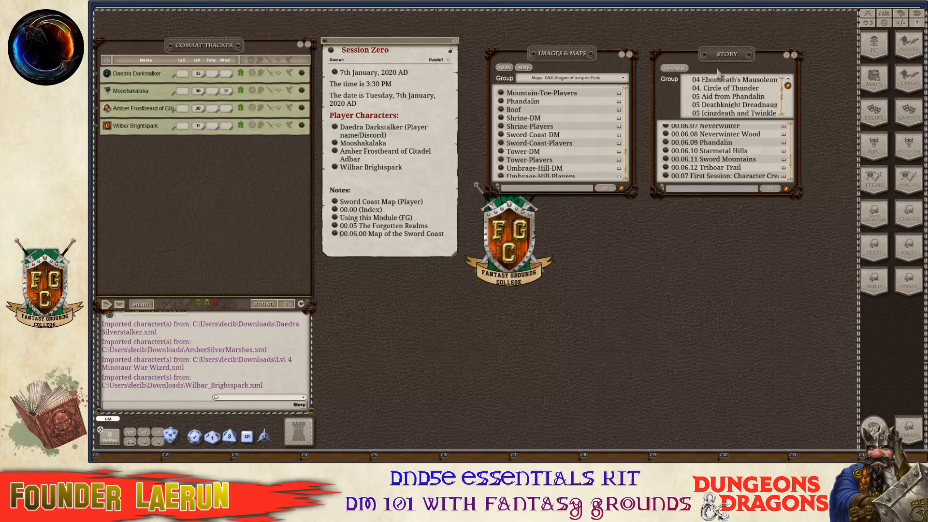
pyautogui.click(334, 210)
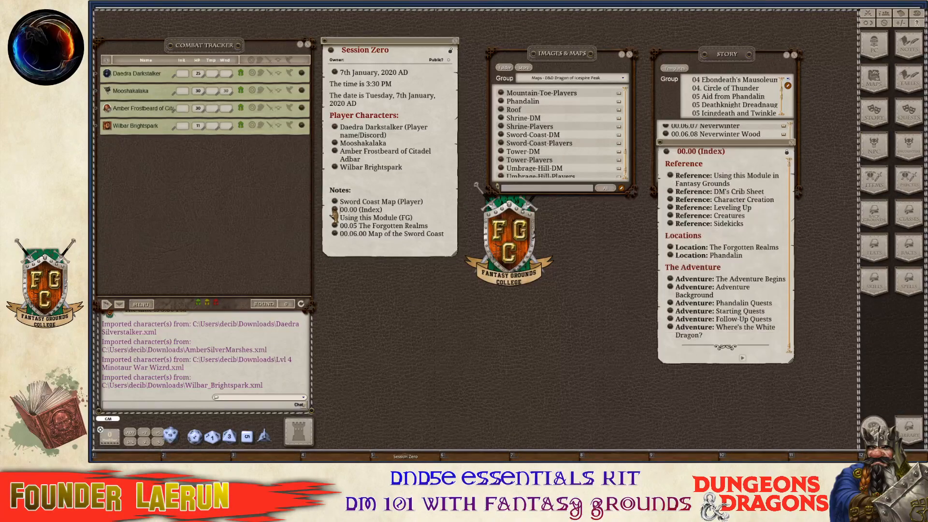
pyautogui.click(671, 280)
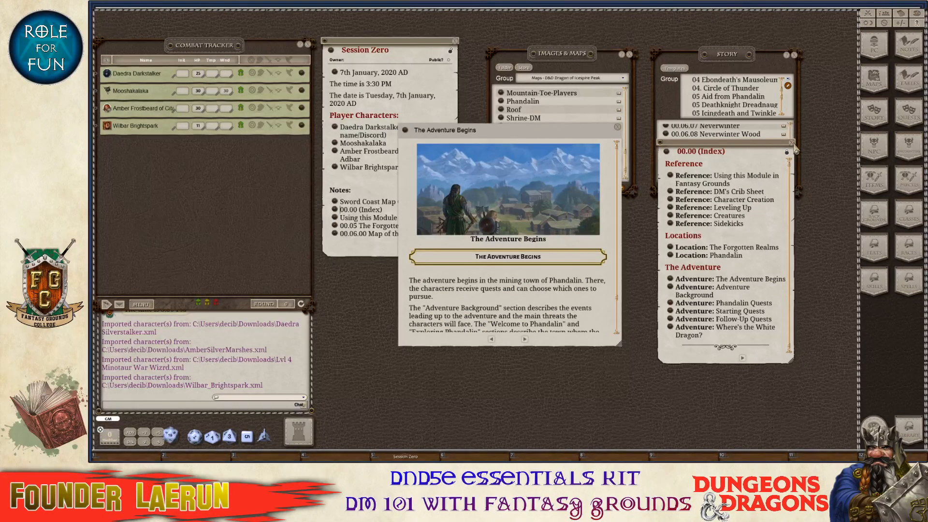
pyautogui.click(793, 144)
pyautogui.moveTo(522, 139); pyautogui.dragTo(648, 104)
# Link The Adventure Begins into the Session Zero notes.
pyautogui.scroll(-2, 635, 227)
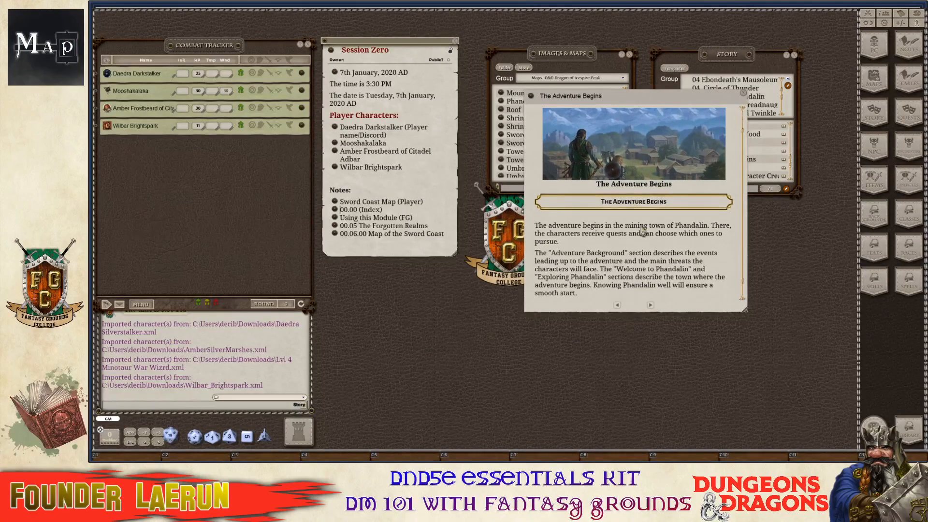
pyautogui.moveTo(531, 95); pyautogui.dragTo(338, 250)
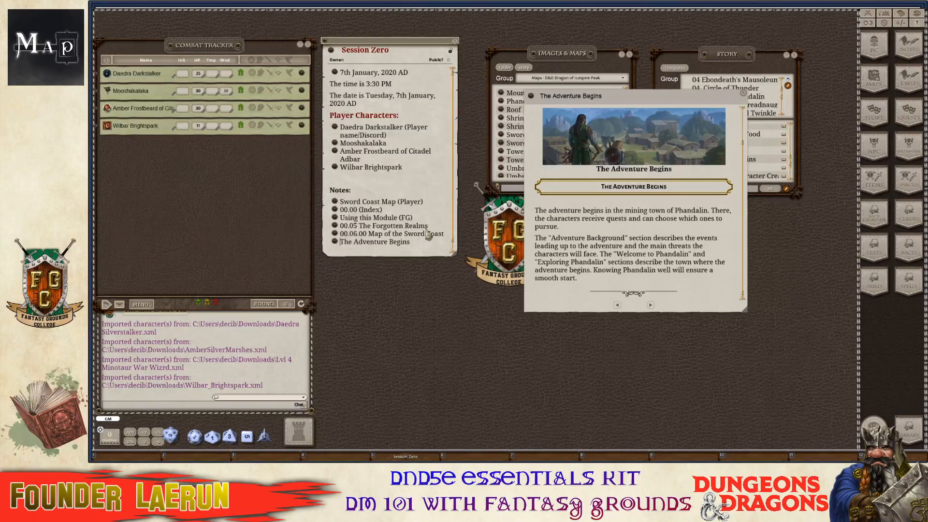
pyautogui.press('ctrl')
# Go to the Adventure Background page, enlarge its window, and link it into the notes.
pyautogui.click(650, 305)
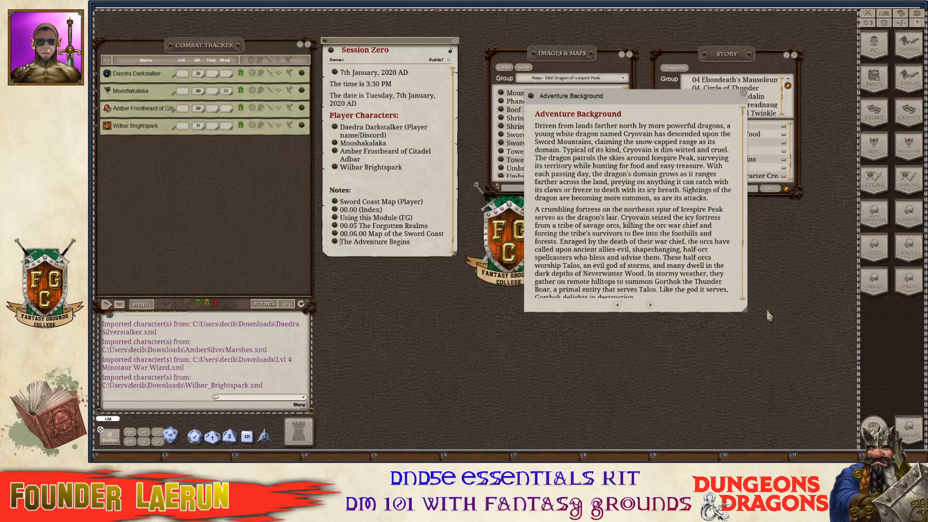
pyautogui.moveTo(745, 309); pyautogui.dragTo(762, 444)
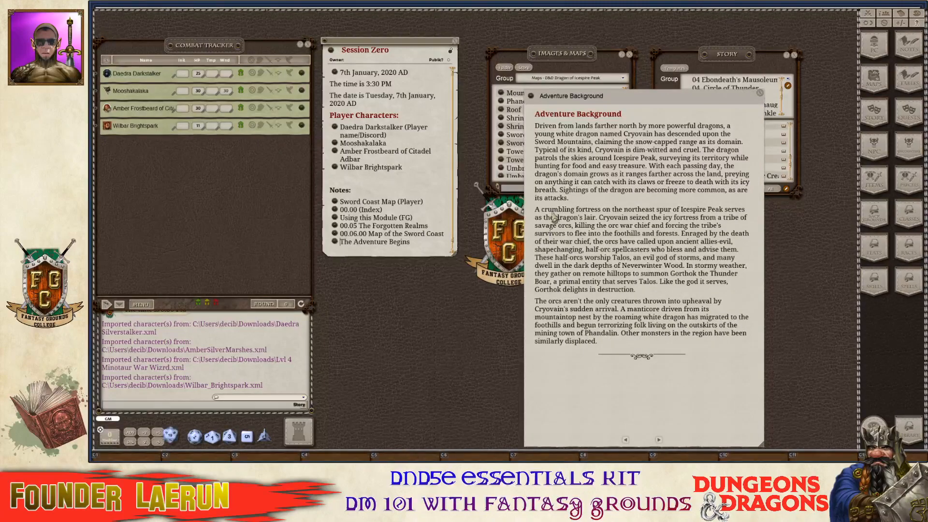
pyautogui.scroll(-1, 414, 212)
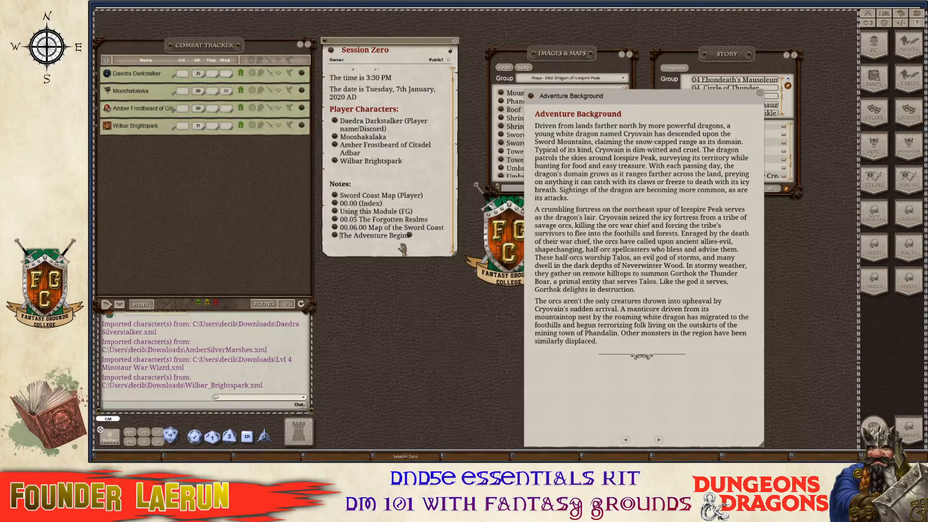
pyautogui.moveTo(348, 247); pyautogui.dragTo(344, 251)
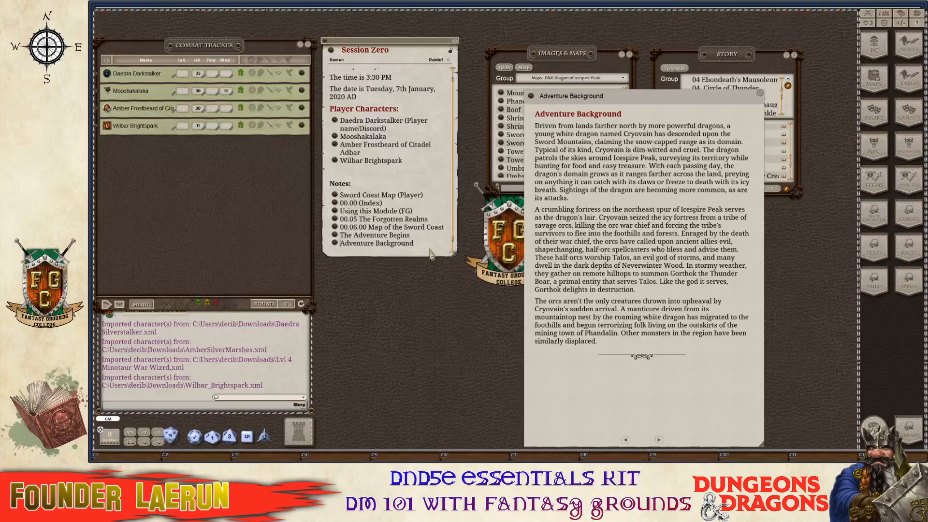
pyautogui.scroll(-1, 420, 246)
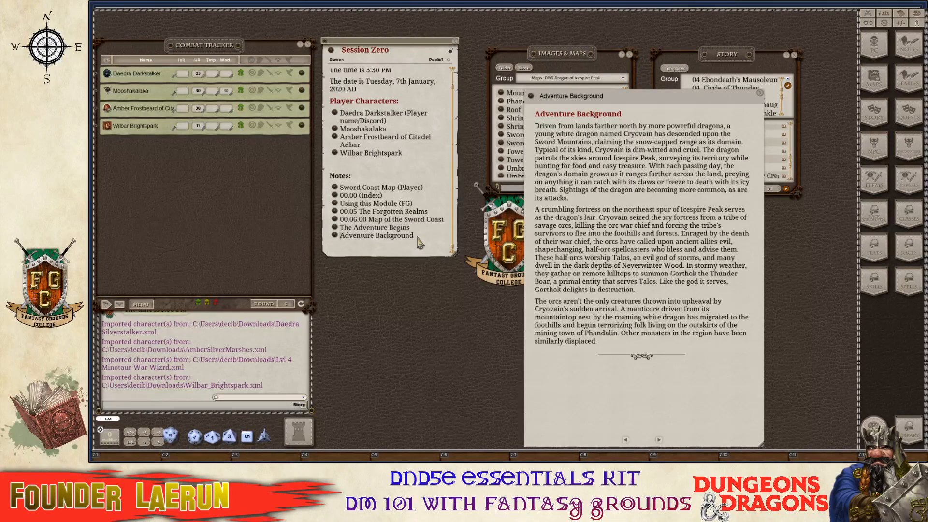
pyautogui.click(419, 243)
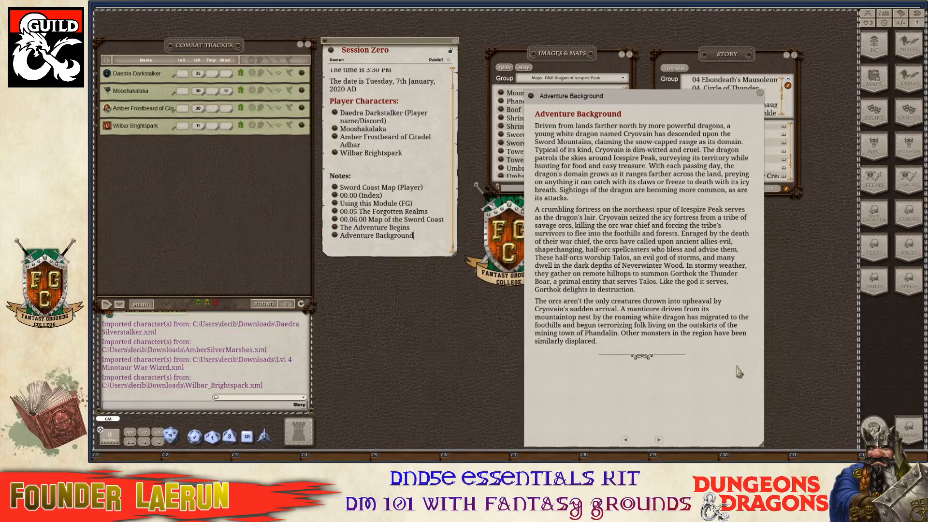
# Go to Welcome to Phandalin and add its link below the Session Zero notes.
pyautogui.click(658, 440)
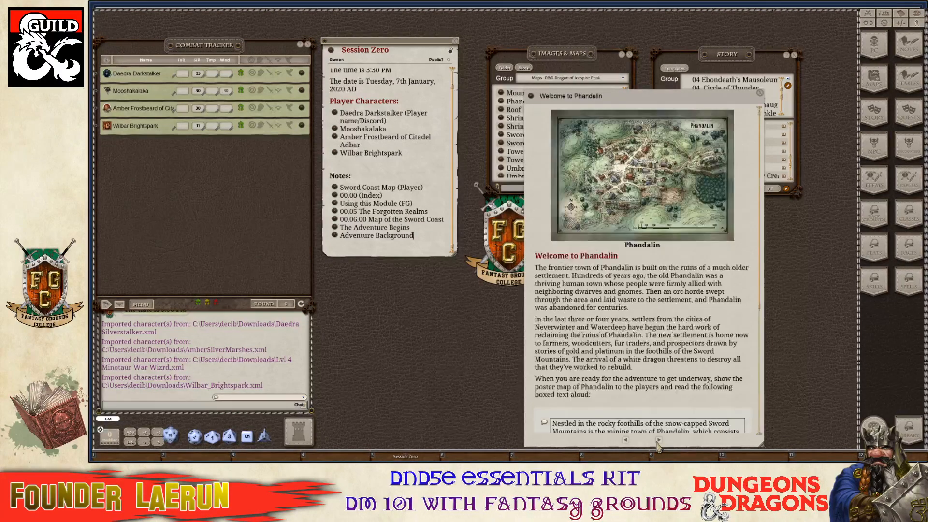
pyautogui.scroll(-3, 660, 406)
pyautogui.scroll(-3, 657, 382)
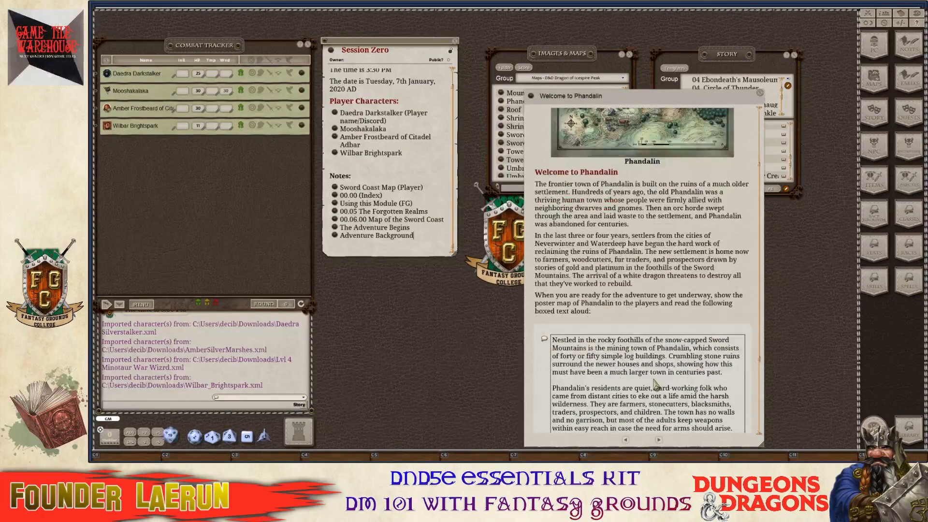
pyautogui.scroll(3, 553, 192)
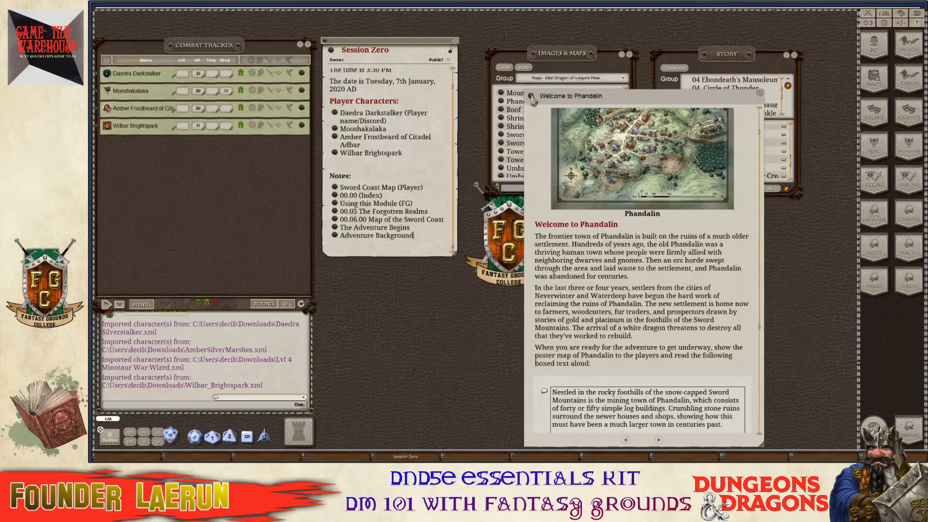
pyautogui.moveTo(531, 96); pyautogui.dragTo(345, 253)
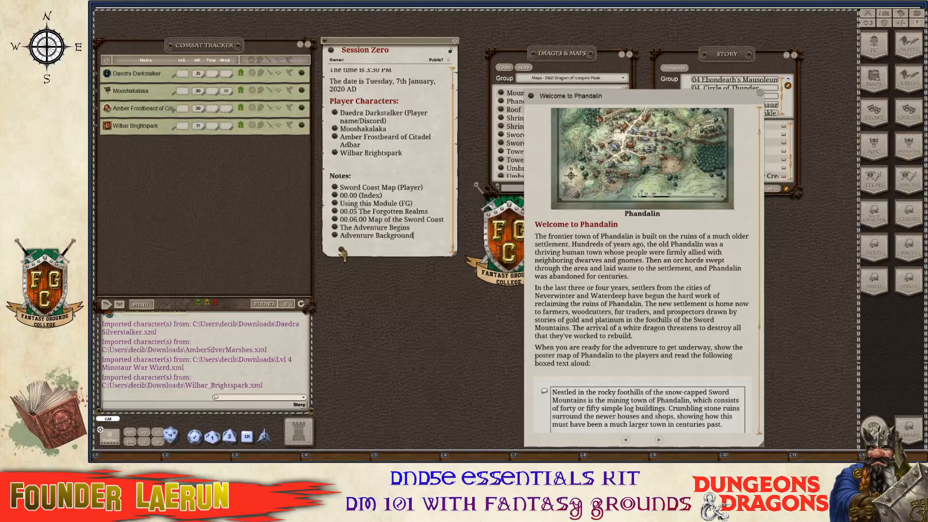
pyautogui.moveTo(343, 253); pyautogui.dragTo(340, 248)
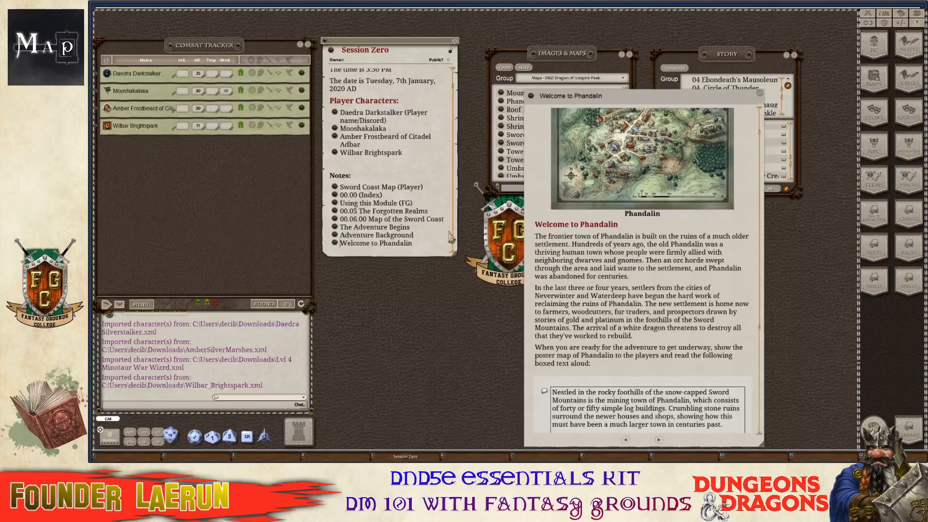
# Advance to Exploring Phandalin and open the Phandalin town map.
pyautogui.scroll(-4, 628, 326)
pyautogui.scroll(-3, 628, 326)
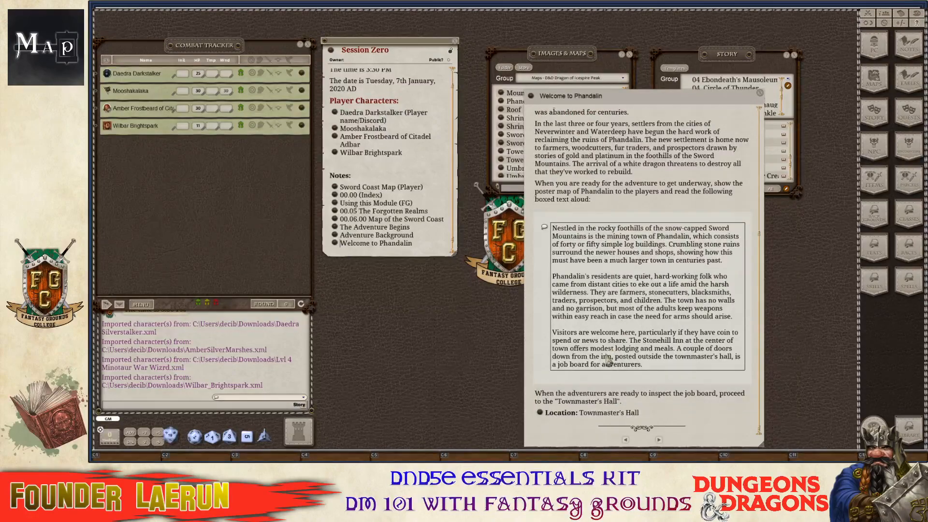
pyautogui.click(659, 440)
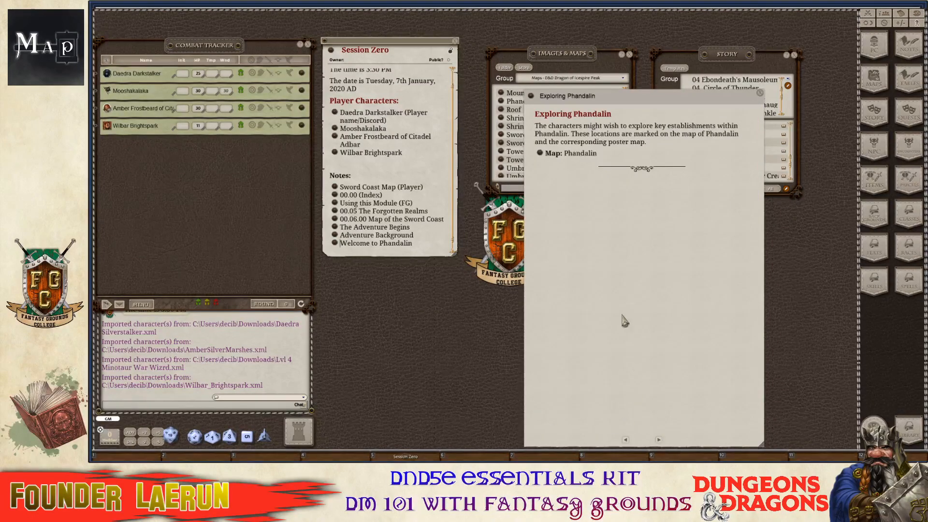
pyautogui.click(540, 154)
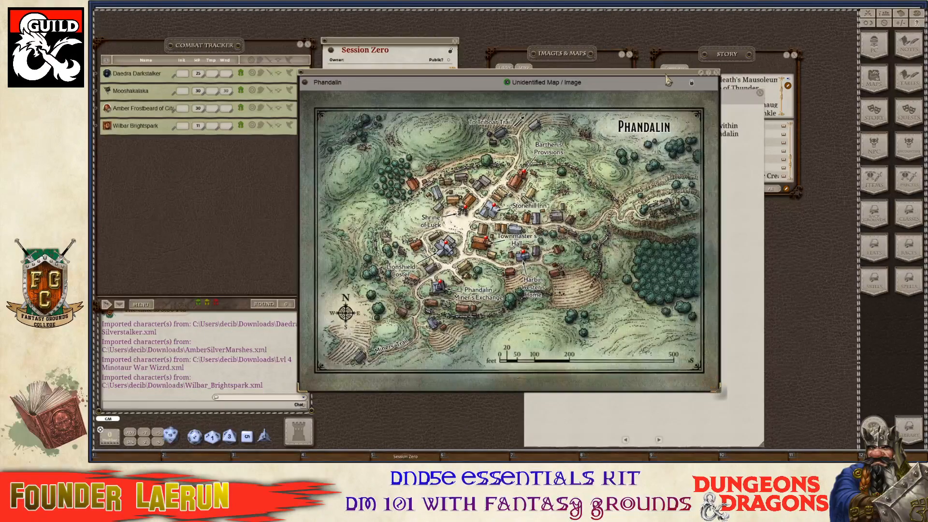
# Move the Phandalin map aside and make the Session Zero notes window taller.
pyautogui.moveTo(413, 83); pyautogui.dragTo(620, 129)
pyautogui.hotkey('ctrl', 'End')
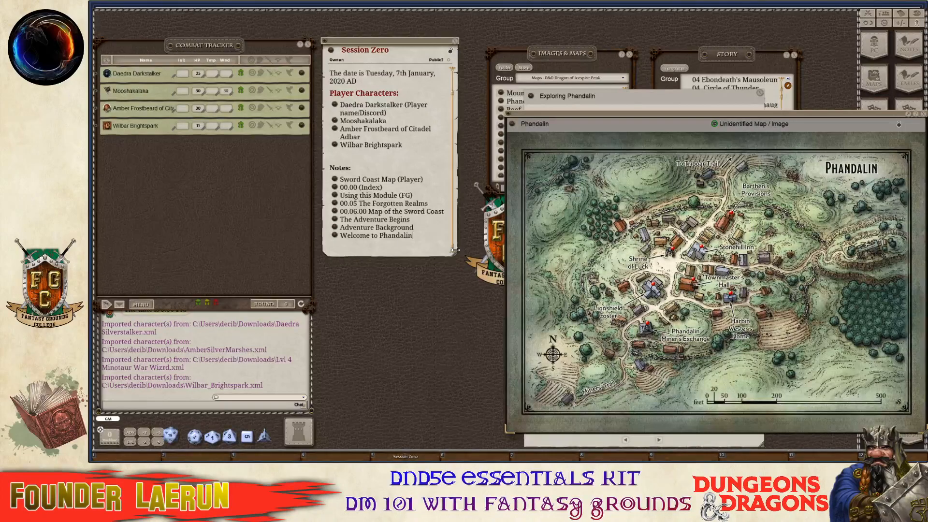
pyautogui.moveTo(459, 263); pyautogui.dragTo(457, 387)
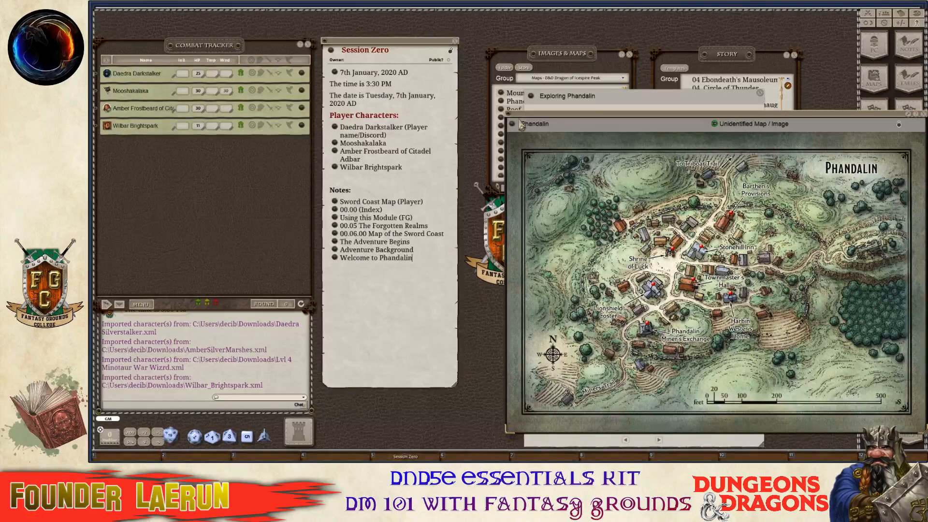
# Add a 'Phandalin (Map)' link at the end of the notes and close the town map.
pyautogui.moveTo(511, 126); pyautogui.dragTo(346, 283)
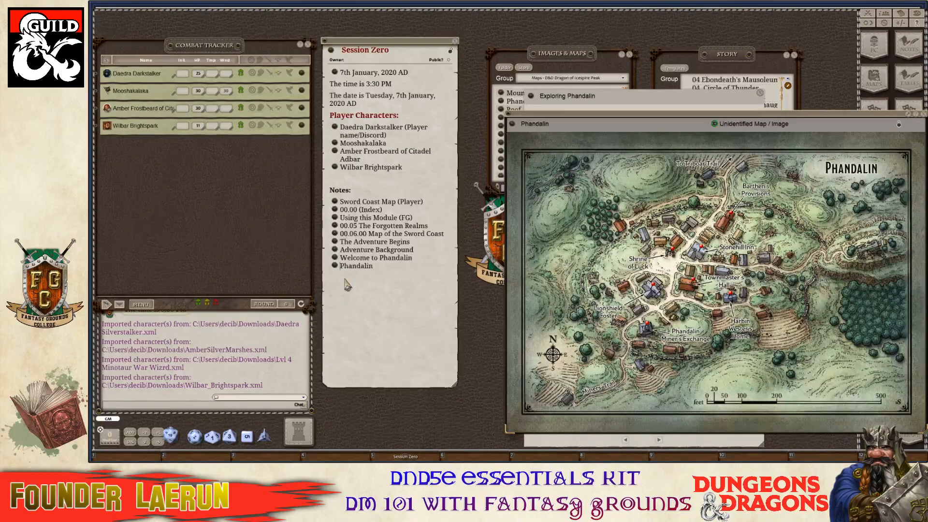
pyautogui.click(384, 271)
pyautogui.press('shift')
pyautogui.write('(Map)')
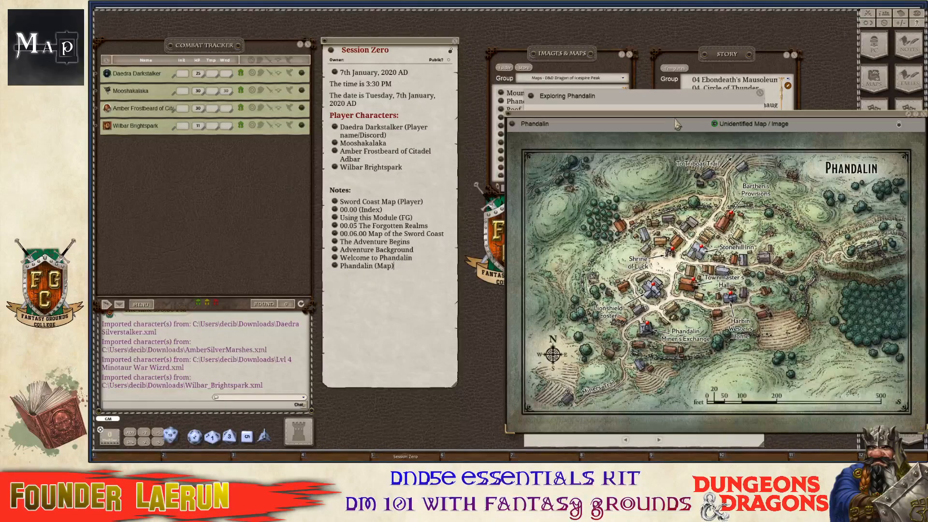
pyautogui.moveTo(672, 122); pyautogui.dragTo(612, 118)
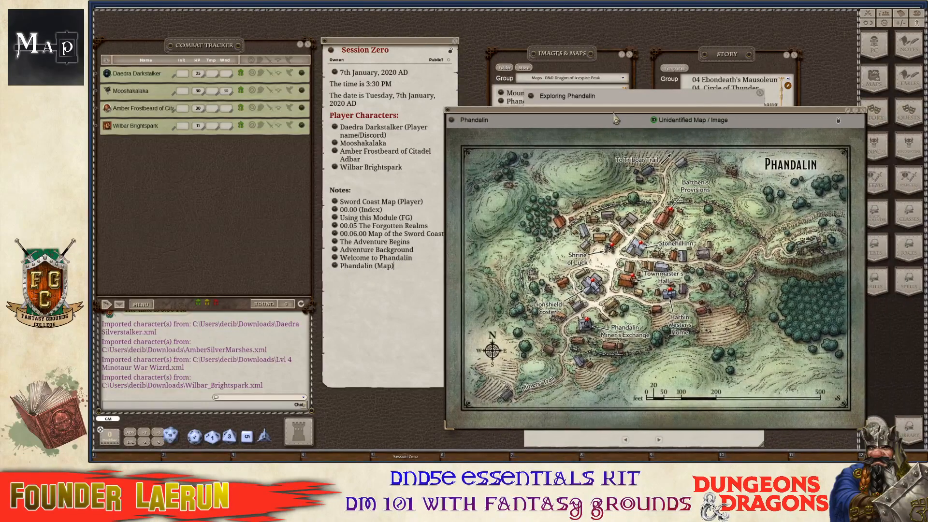
pyautogui.click(865, 112)
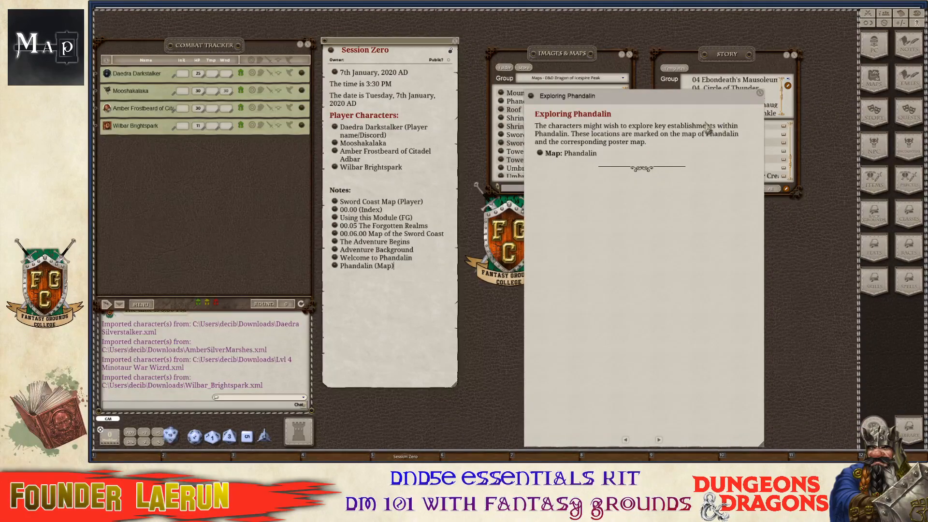
pyautogui.moveTo(690, 111); pyautogui.dragTo(660, 61)
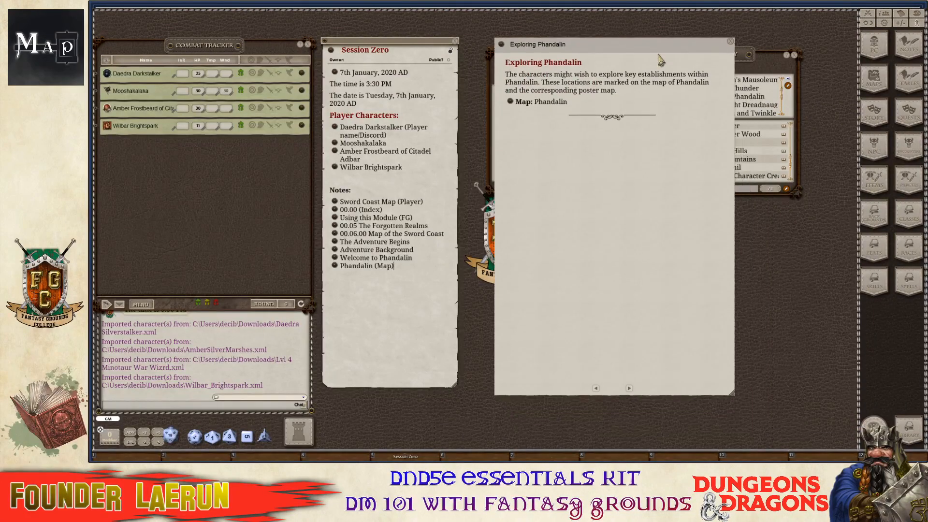
# Go to the Stonehill Inn page and open the linked Phandalin Tales table beside it.
pyautogui.click(629, 390)
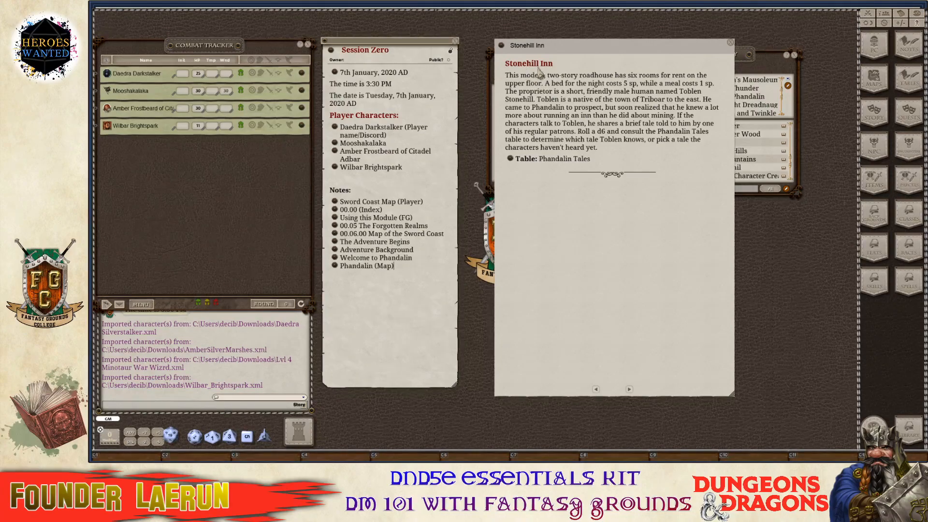
pyautogui.click(512, 159)
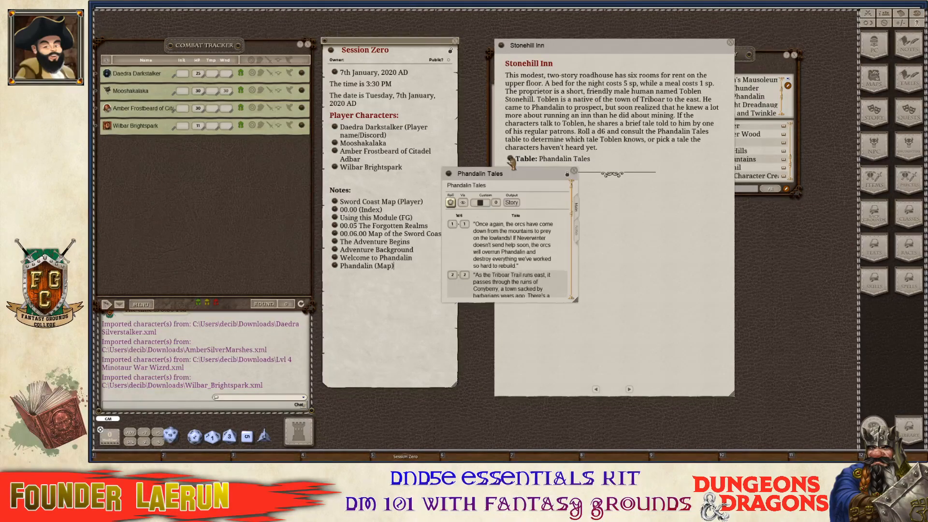
pyautogui.scroll(-3, 531, 232)
pyautogui.scroll(3, 534, 232)
pyautogui.moveTo(542, 177); pyautogui.dragTo(724, 182)
# Reposition the Phandalin Tales window to the right and bring the Story list to the front.
pyautogui.scroll(-4, 676, 259)
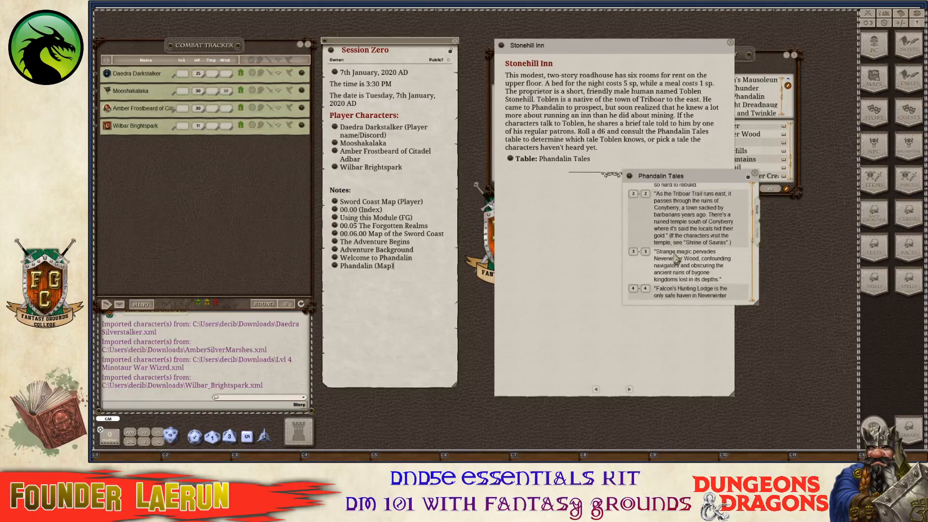
pyautogui.scroll(-5, 675, 258)
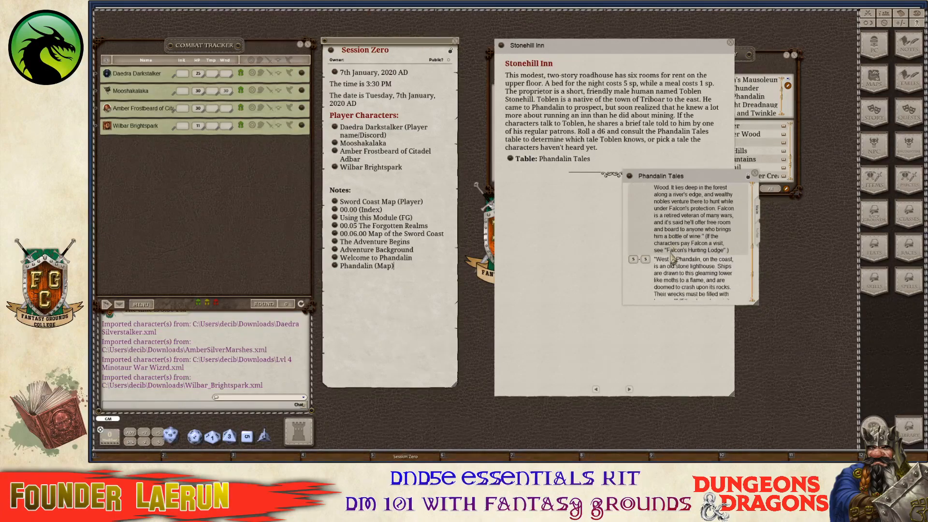
pyautogui.scroll(6, 674, 258)
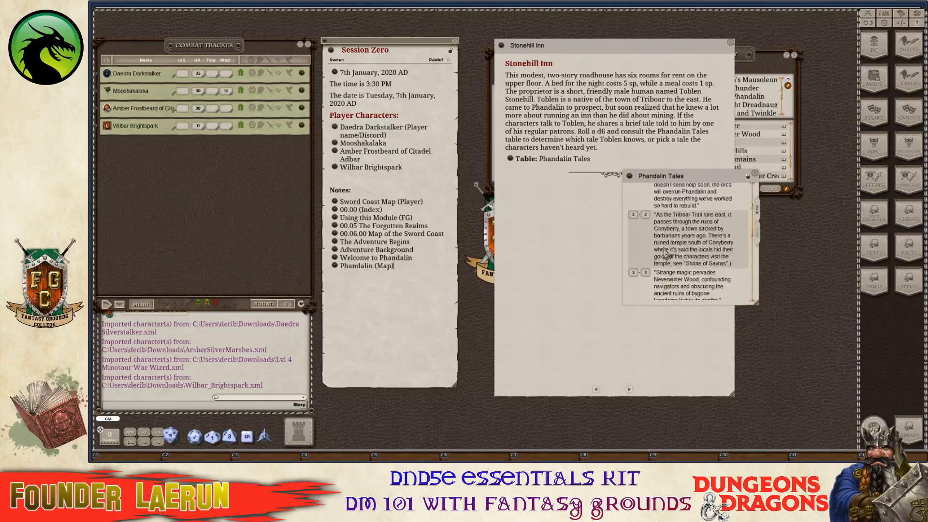
pyautogui.scroll(1, 666, 252)
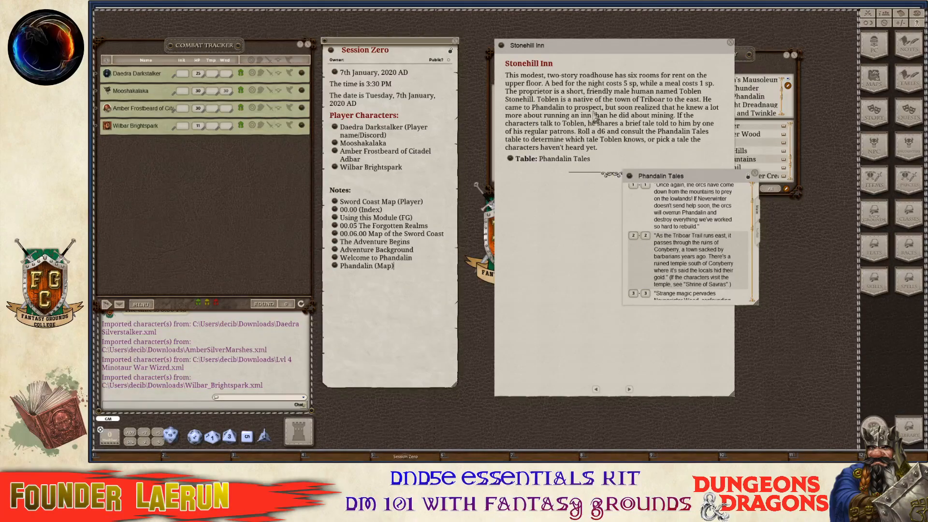
pyautogui.moveTo(717, 185); pyautogui.dragTo(649, 202)
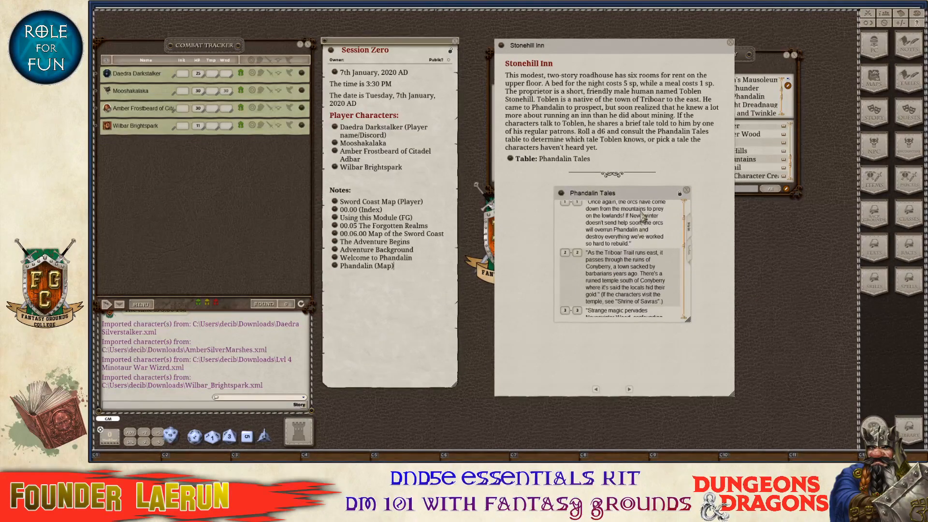
pyautogui.moveTo(644, 200); pyautogui.dragTo(692, 189)
pyautogui.click(766, 54)
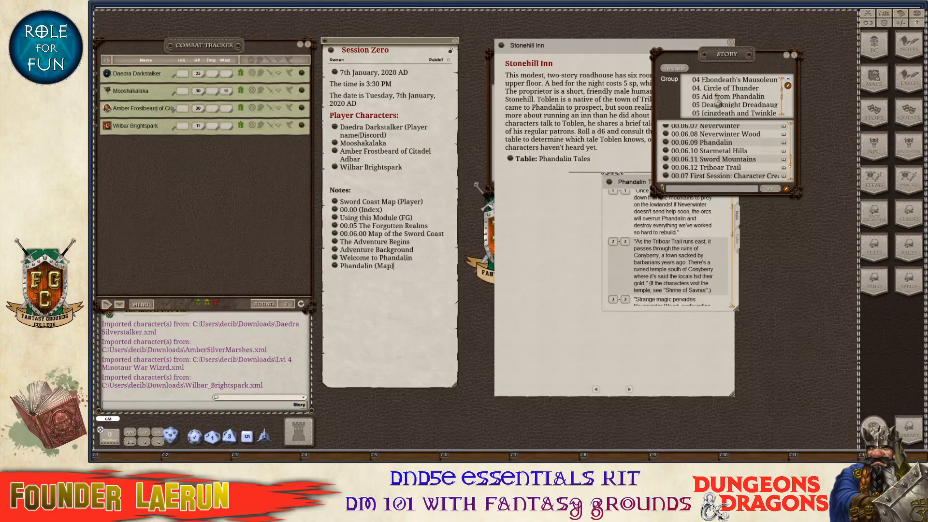
pyautogui.scroll(-3, 729, 168)
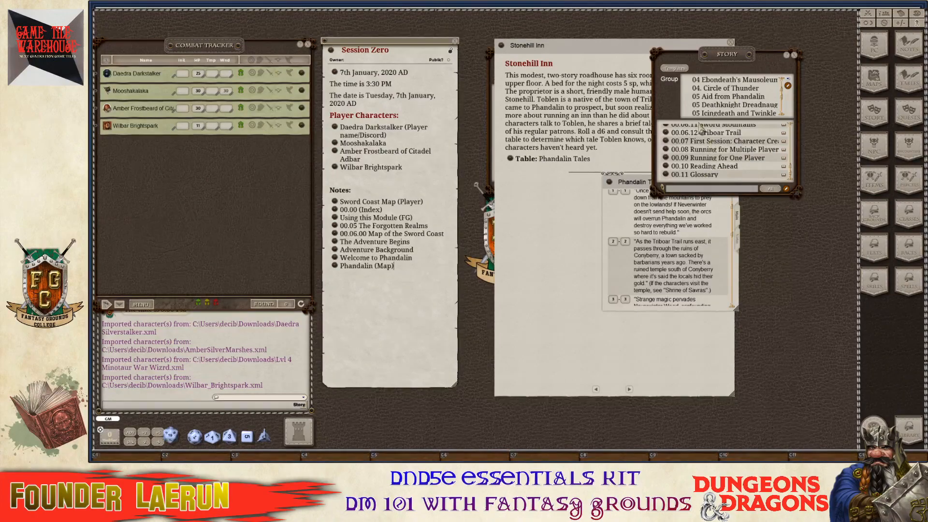
pyautogui.scroll(6, 720, 113)
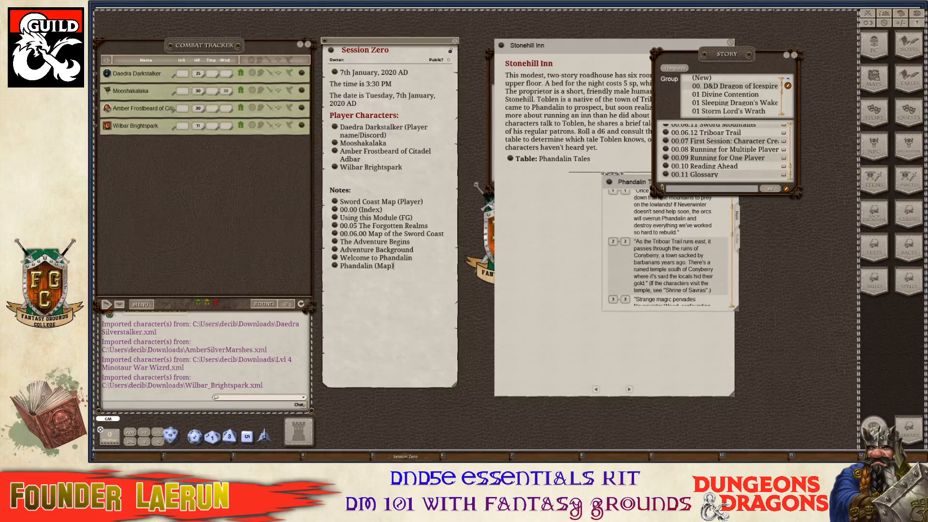
pyautogui.scroll(2, 735, 97)
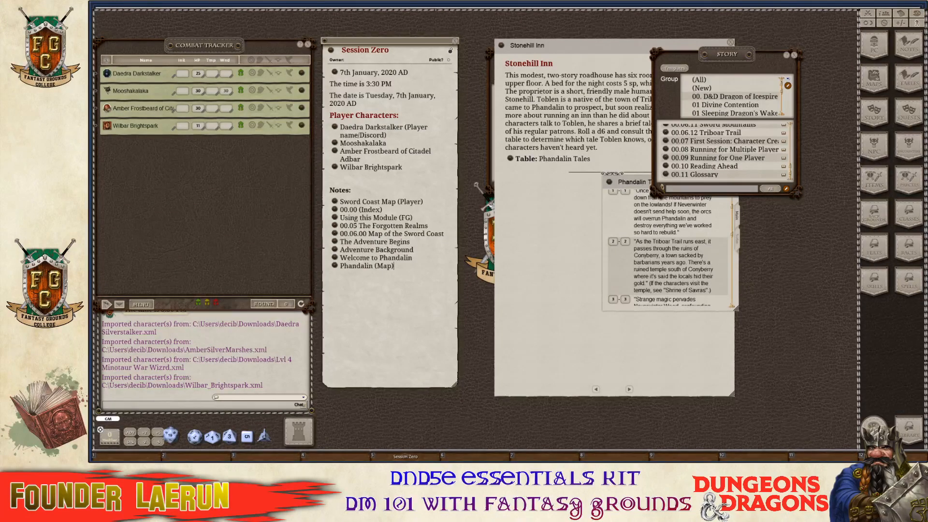
pyautogui.scroll(-5, 735, 96)
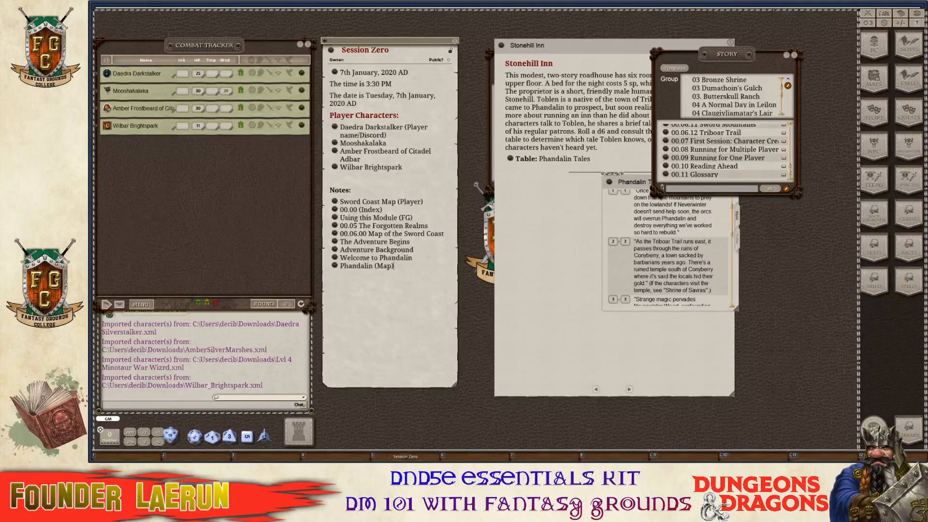
pyautogui.scroll(2, 725, 150)
pyautogui.scroll(5, 725, 150)
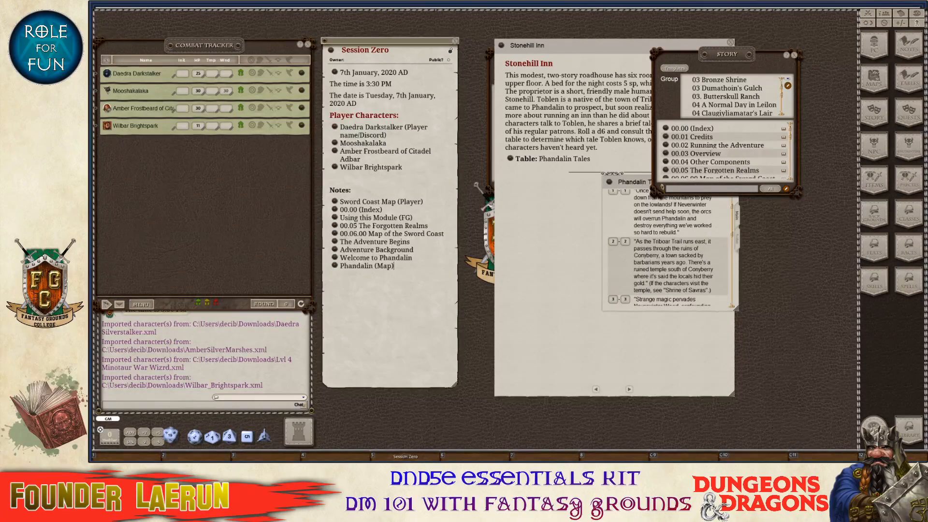
# Open the Images & Maps library, move it off the Stonehill Inn text, and start editing image groups.
pyautogui.click(874, 77)
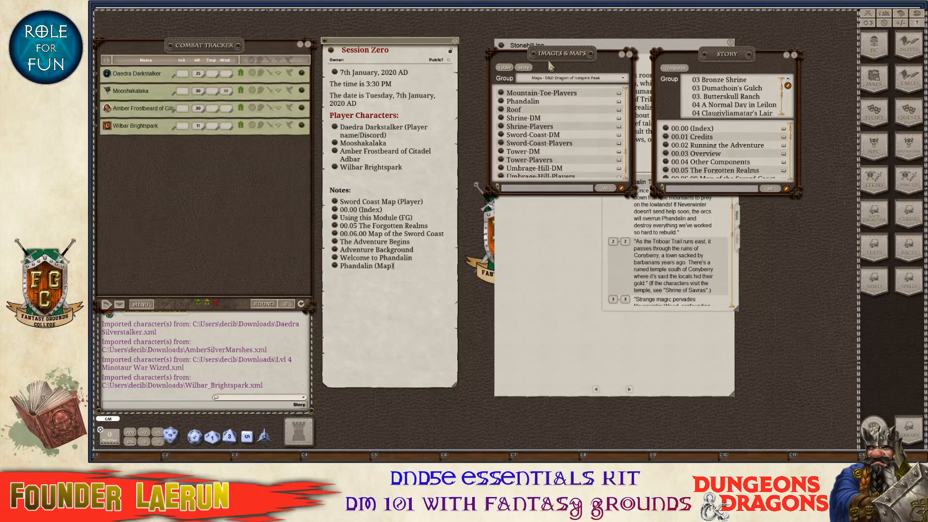
pyautogui.moveTo(564, 62); pyautogui.dragTo(593, 95)
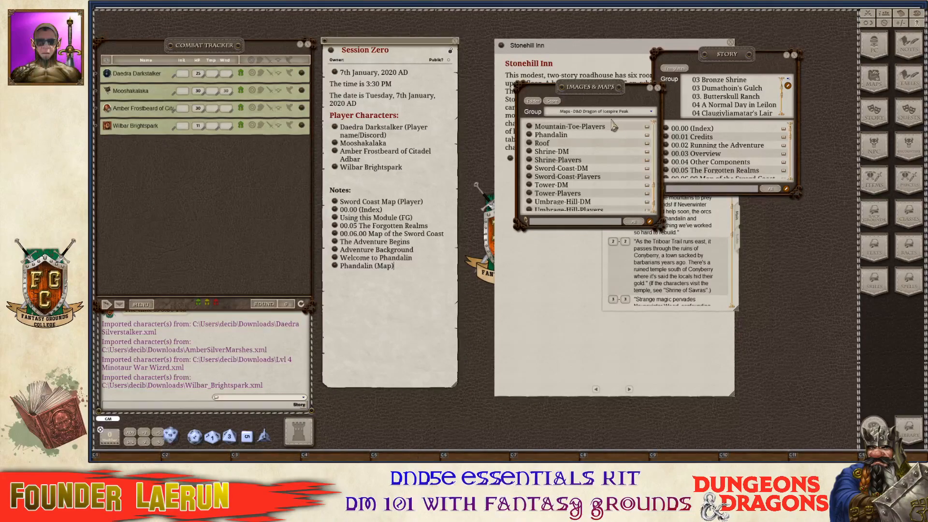
pyautogui.click(637, 114)
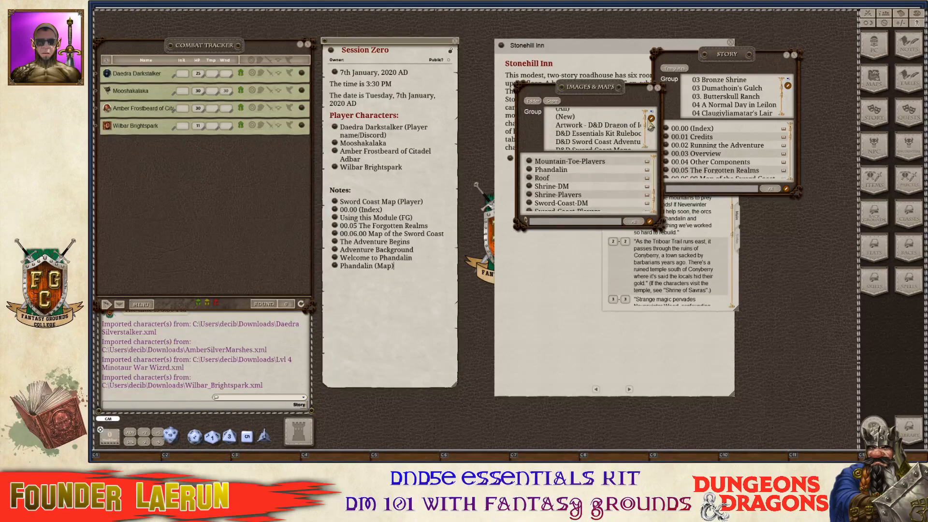
pyautogui.click(651, 118)
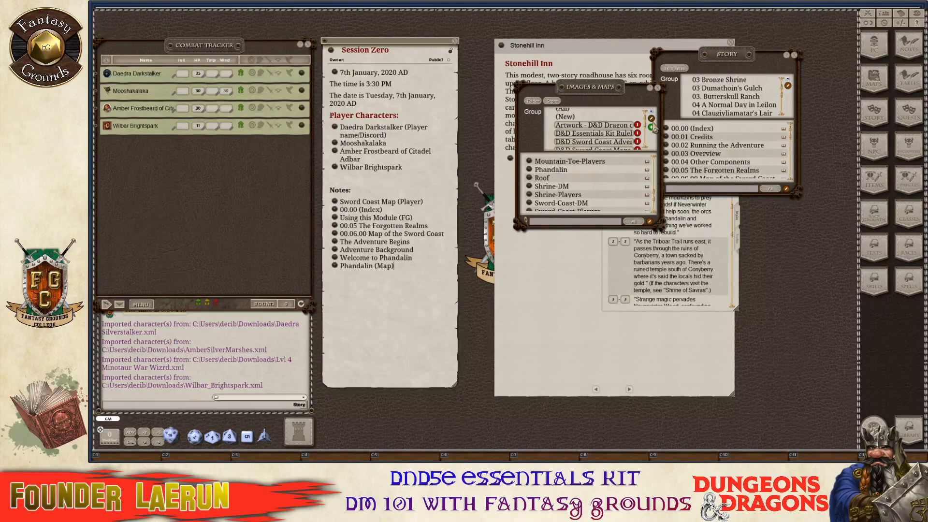
# Add a new image group named 'Custom Art Icespire'.
pyautogui.click(651, 127)
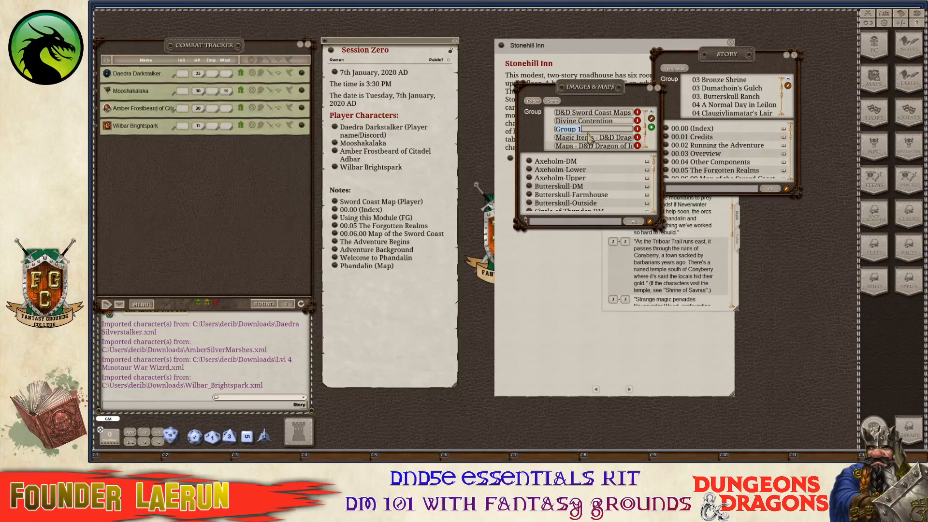
pyautogui.write('Custo')
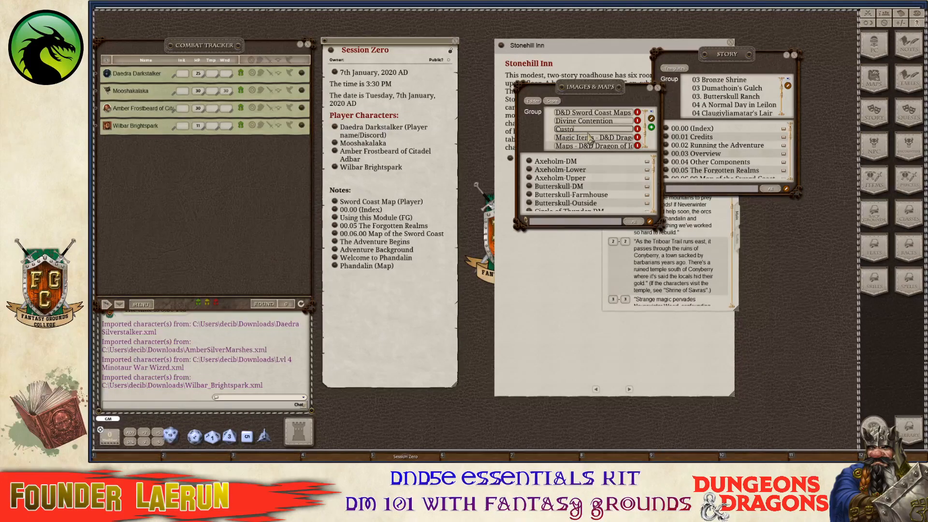
pyautogui.write('m art')
pyautogui.press('BackSpace')
pyautogui.press('BackSpace')
pyautogui.write('rt')
pyautogui.press('BackSpace')
pyautogui.press('BackSpace')
pyautogui.press('BackSpace')
pyautogui.write('Art')
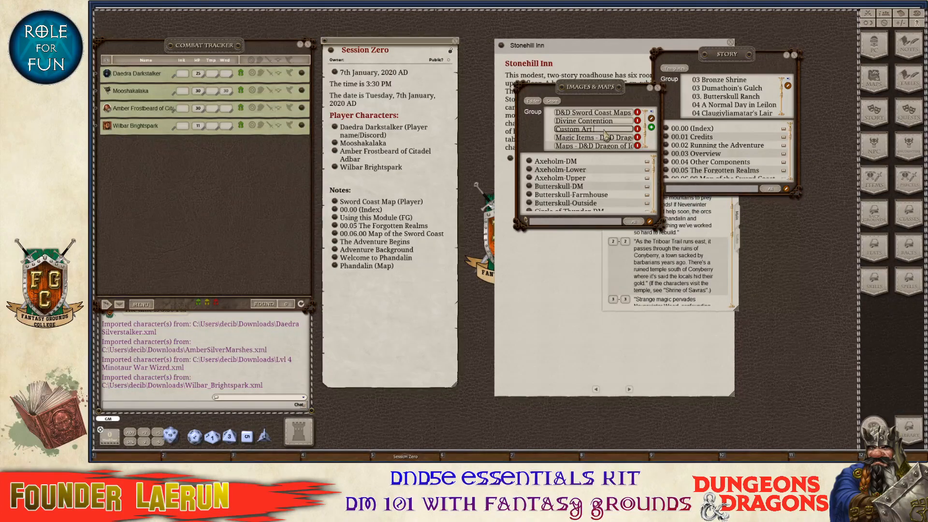
pyautogui.write(' Icespir')
pyautogui.press('BackSpace')
pyautogui.press('BackSpace')
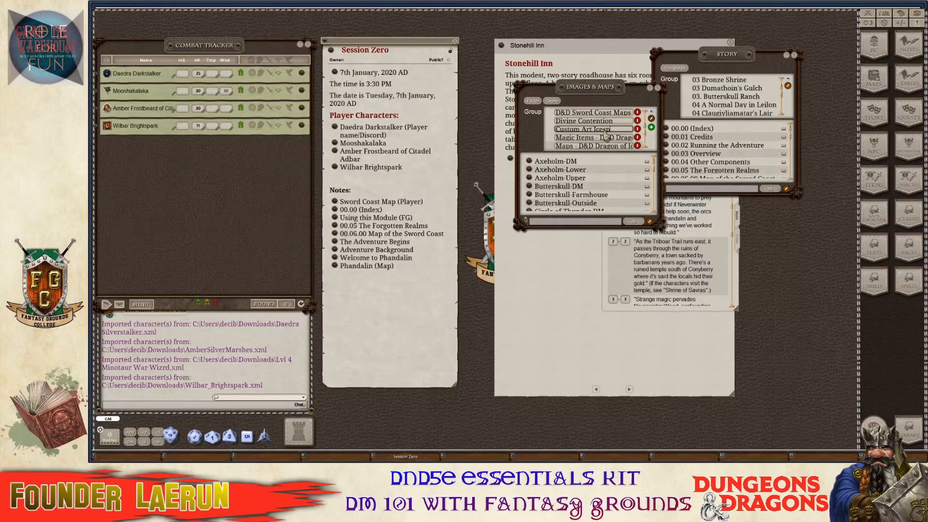
pyautogui.write('ire')
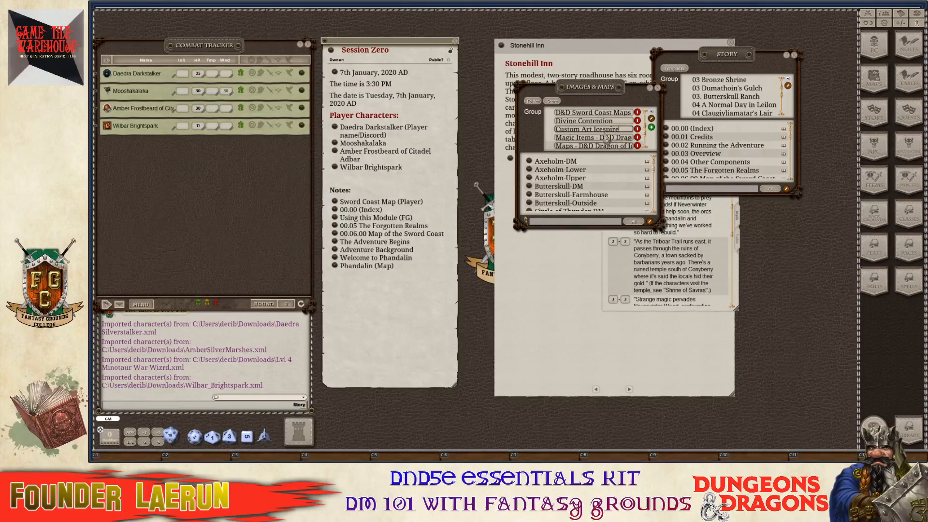
pyautogui.click(651, 127)
# Switch to the Custom Art Icespire group and close the Phandalin Tales table.
pyautogui.scroll(-1, 612, 140)
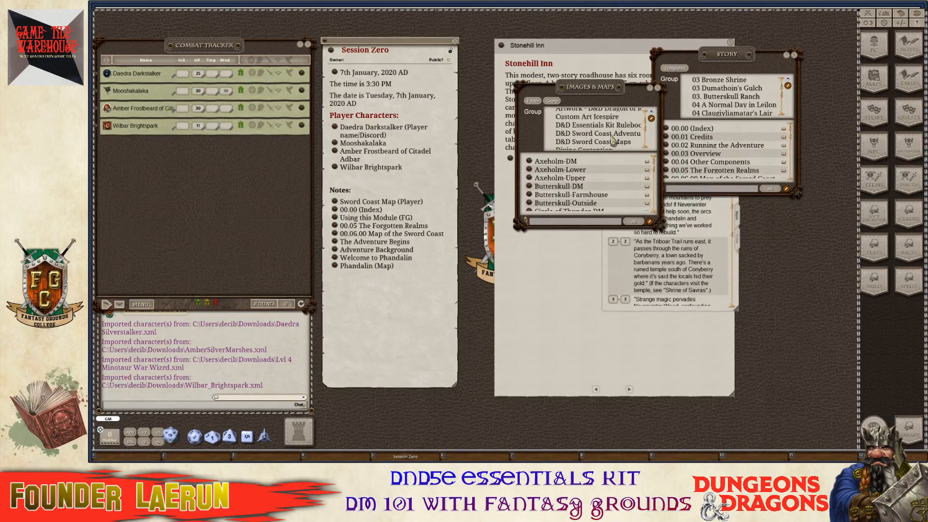
pyautogui.click(595, 117)
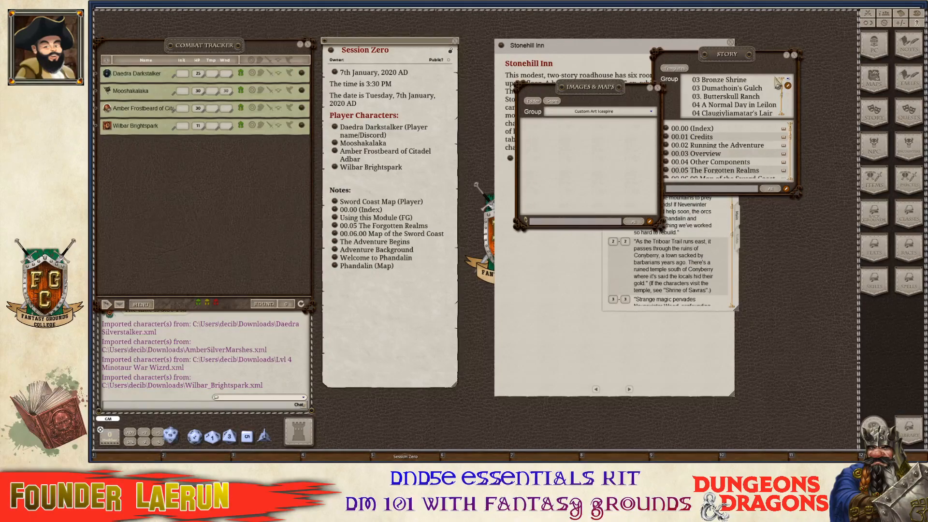
pyautogui.click(723, 226)
pyautogui.click(734, 178)
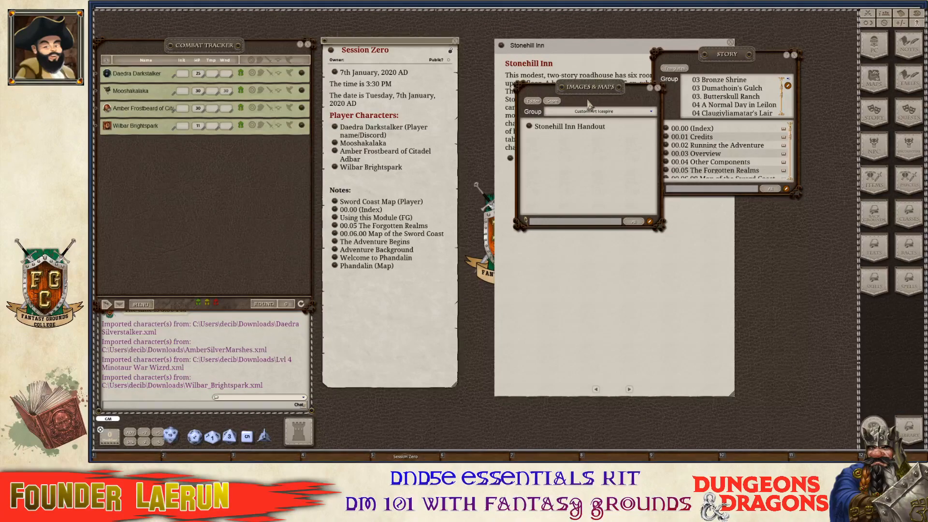
# Open the Stonehill Inn Handout image and shrink it to a small window.
pyautogui.press('ctrl')
pyautogui.click(529, 130)
pyautogui.press('ctrl')
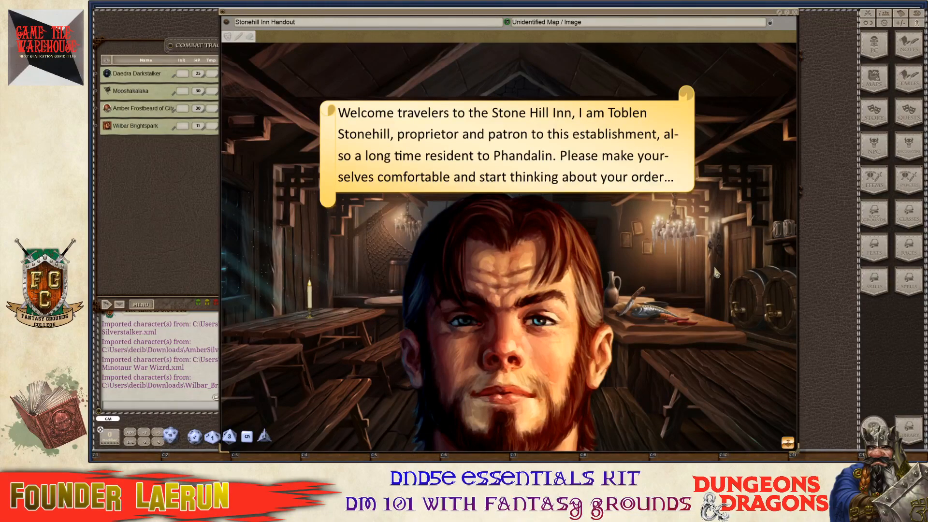
pyautogui.rightClick(694, 274)
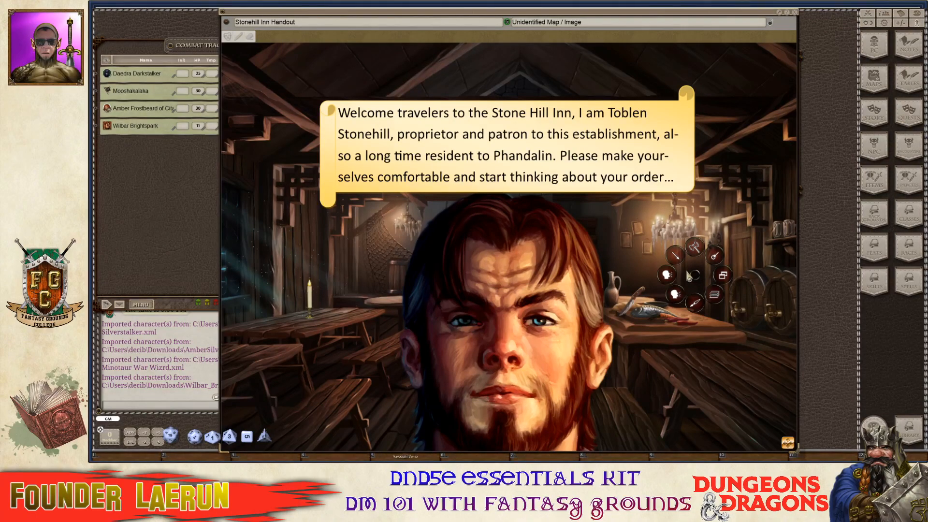
pyautogui.click(715, 293)
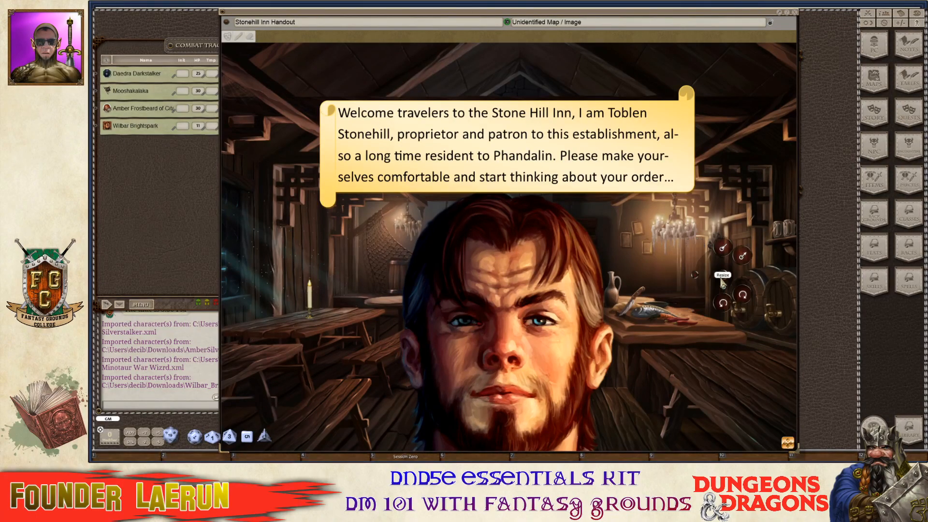
pyautogui.click(725, 252)
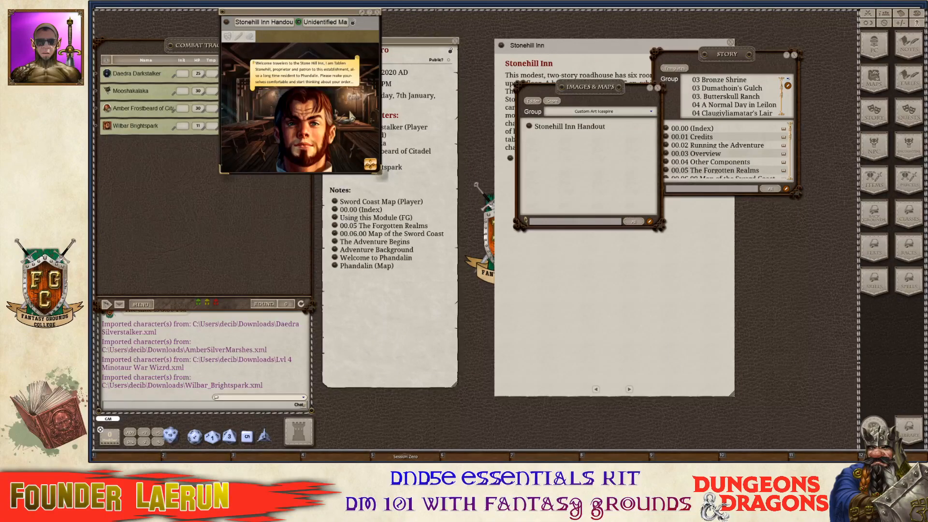
# Move the handout window to the right side and lock it for reading.
pyautogui.moveTo(350, 112); pyautogui.dragTo(790, 290)
pyautogui.scroll(5, 768, 284)
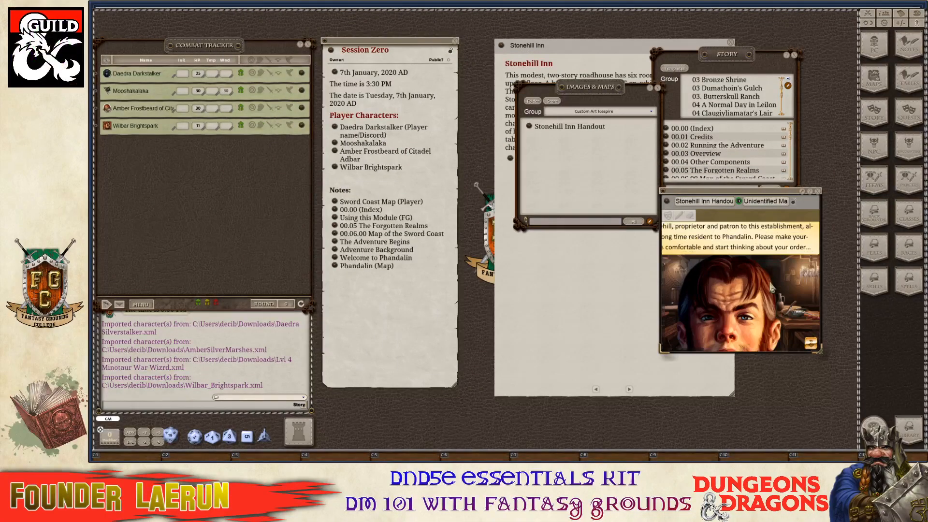
pyautogui.scroll(-5, 753, 275)
pyautogui.scroll(2, 739, 253)
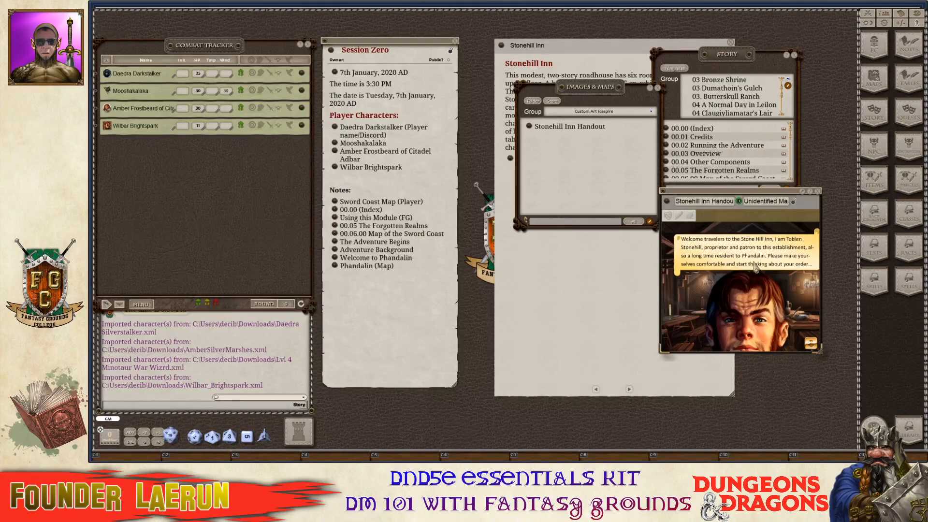
pyautogui.scroll(-1, 734, 273)
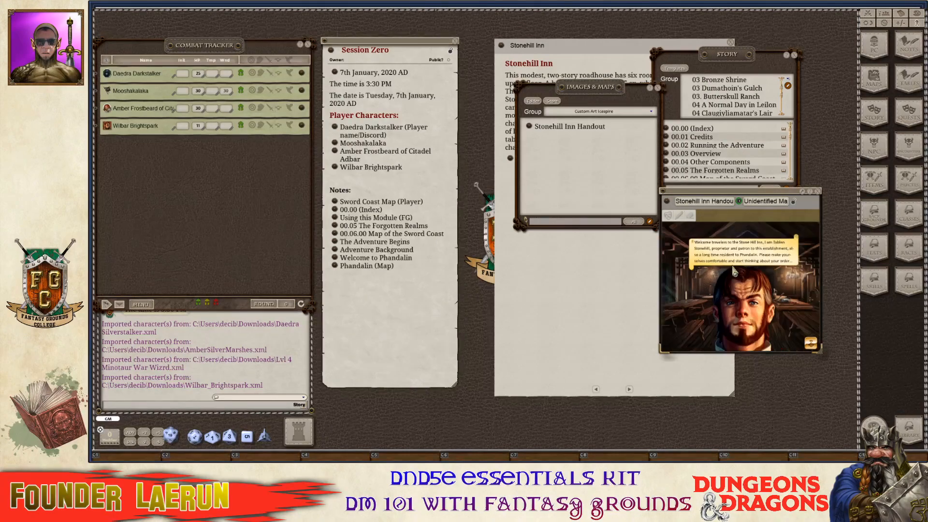
pyautogui.scroll(1, 735, 272)
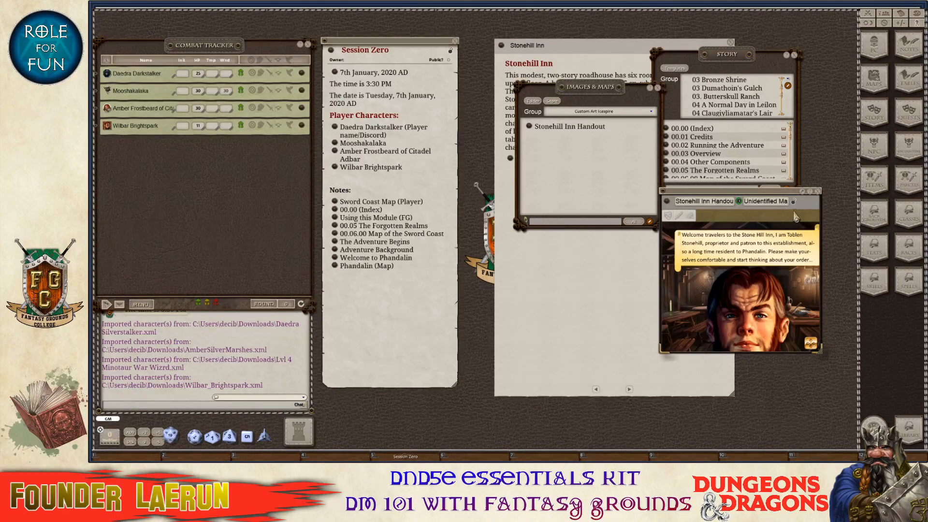
pyautogui.click(794, 202)
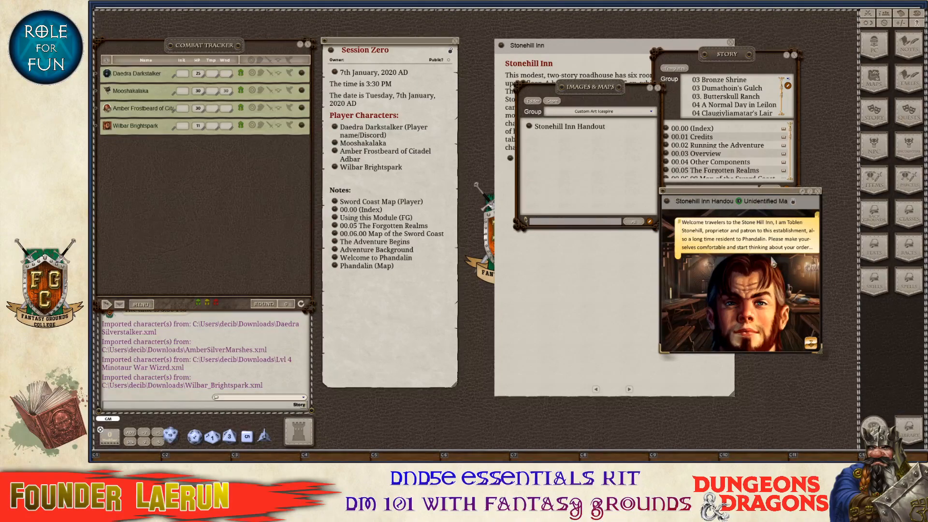
# Move the handout window lower and the Images & Maps window up and left.
pyautogui.scroll(-1, 749, 304)
pyautogui.scroll(2, 732, 306)
pyautogui.scroll(-2, 728, 314)
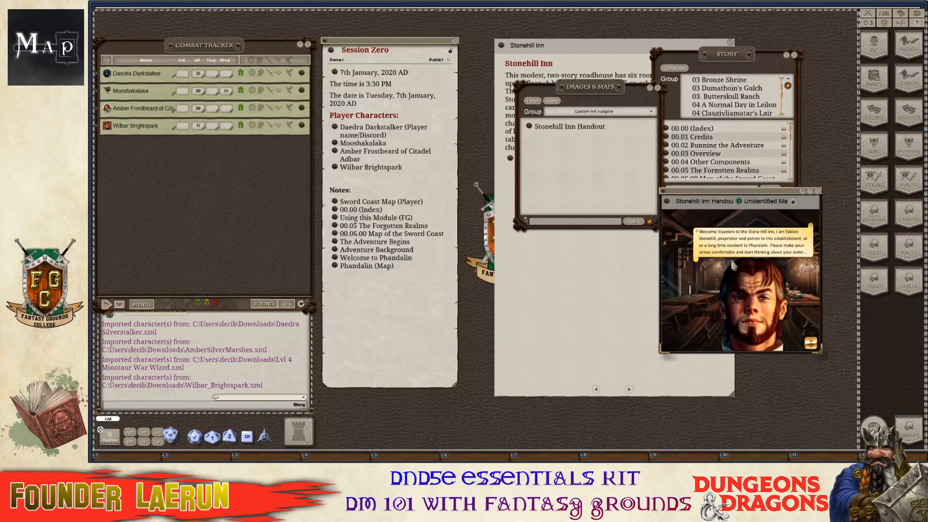
pyautogui.moveTo(737, 191); pyautogui.dragTo(726, 230)
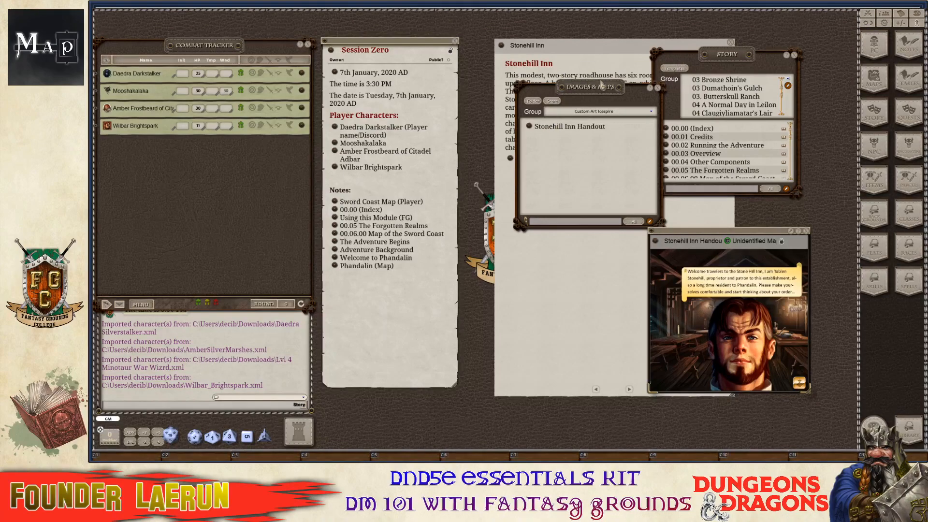
pyautogui.moveTo(602, 94); pyautogui.dragTo(567, 81)
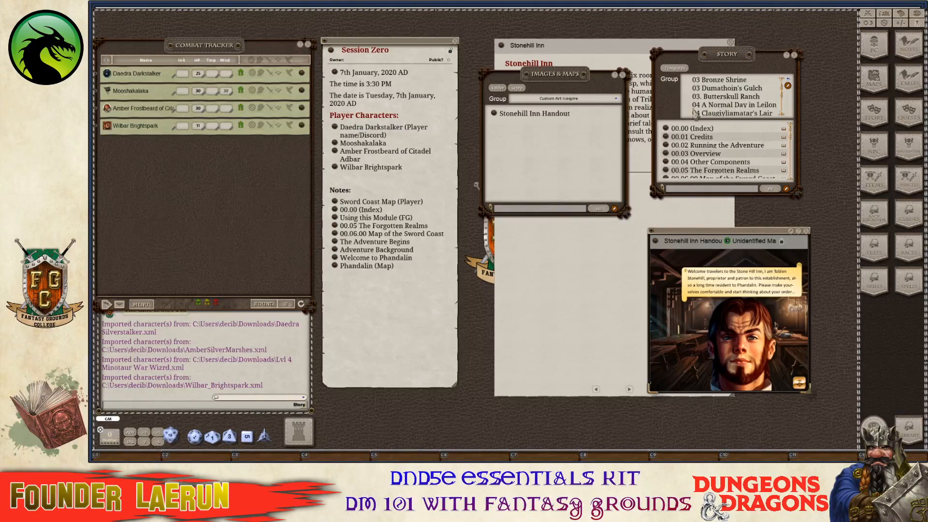
# Switch the Images & Maps group to Maps - D&D Dragon of Icespire Peak.
pyautogui.click(612, 107)
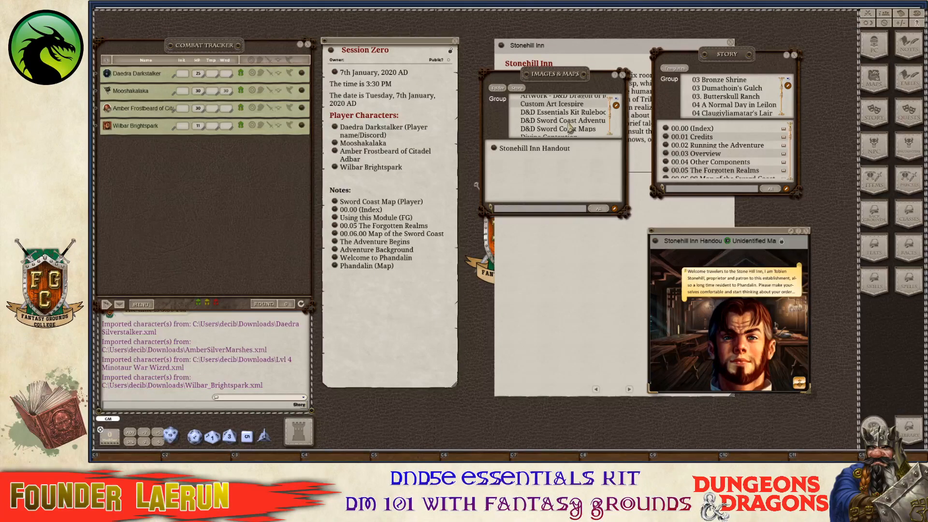
pyautogui.scroll(2, 572, 126)
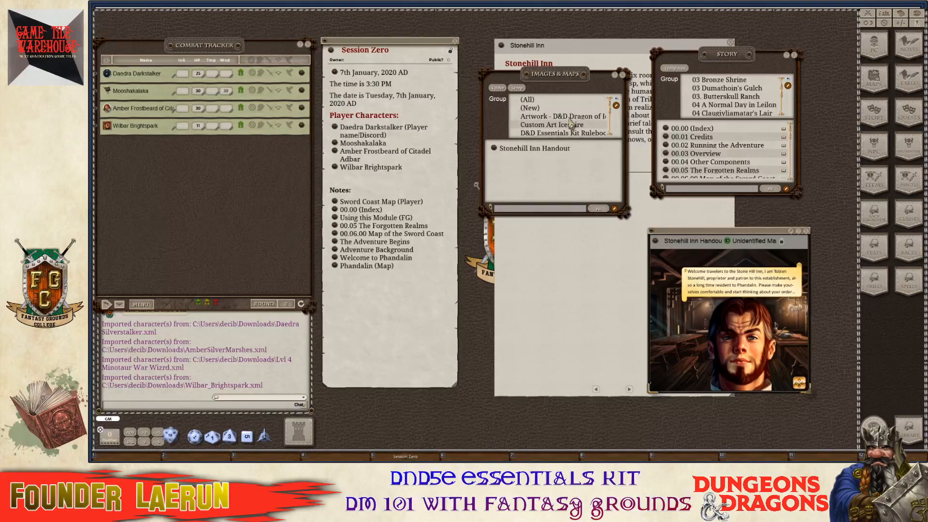
pyautogui.scroll(-2, 571, 124)
pyautogui.scroll(-4, 572, 124)
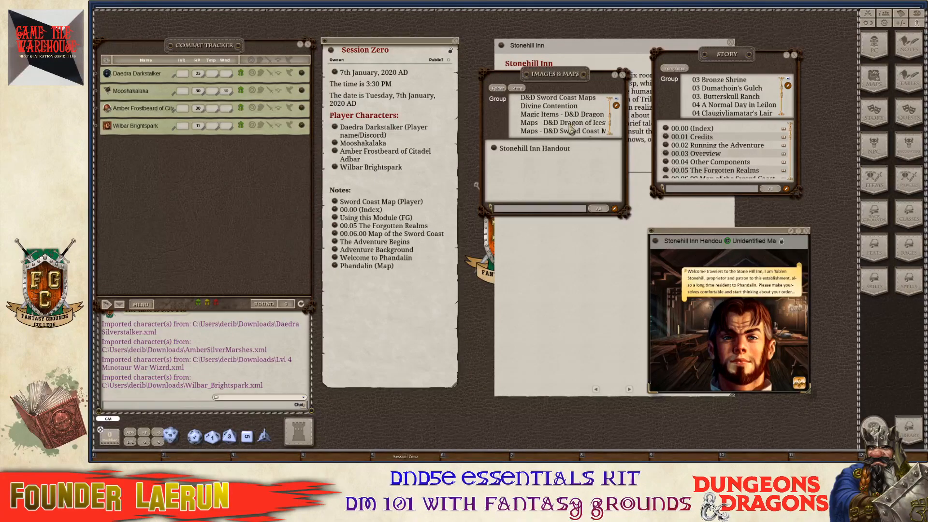
pyautogui.click(570, 124)
# Scroll through the Dragon of Icespire Peak maps, from Circle-of-Thunder-DM to Hunting-Lodge-Players.
pyautogui.scroll(-5, 567, 162)
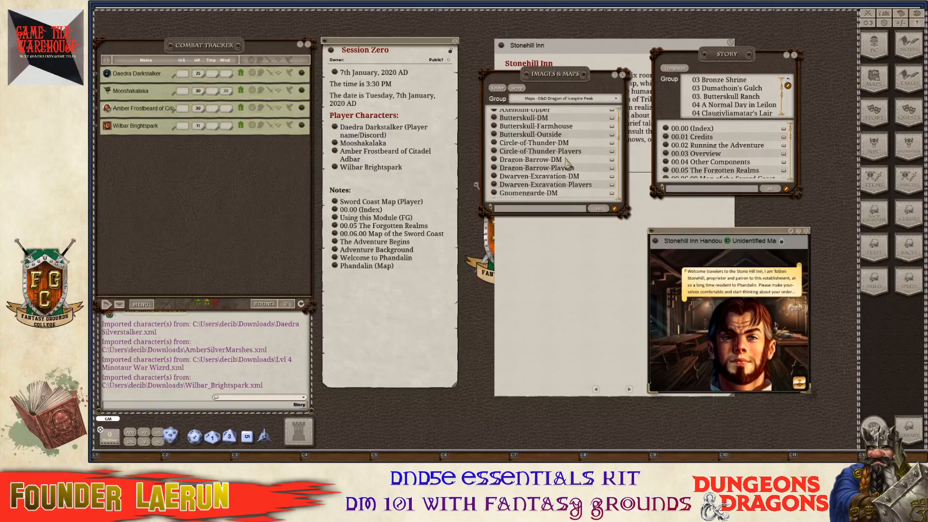
pyautogui.scroll(-4, 568, 164)
pyautogui.scroll(-7, 566, 169)
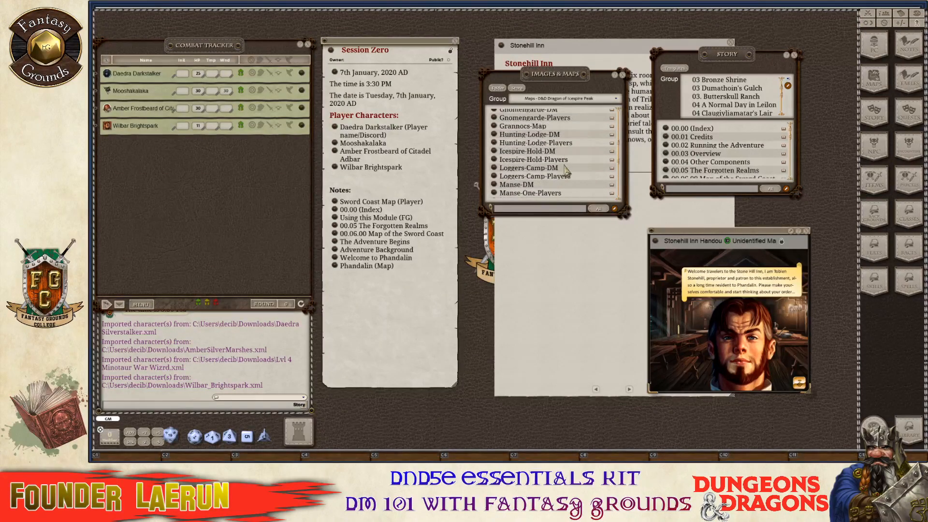
pyautogui.scroll(-6, 567, 173)
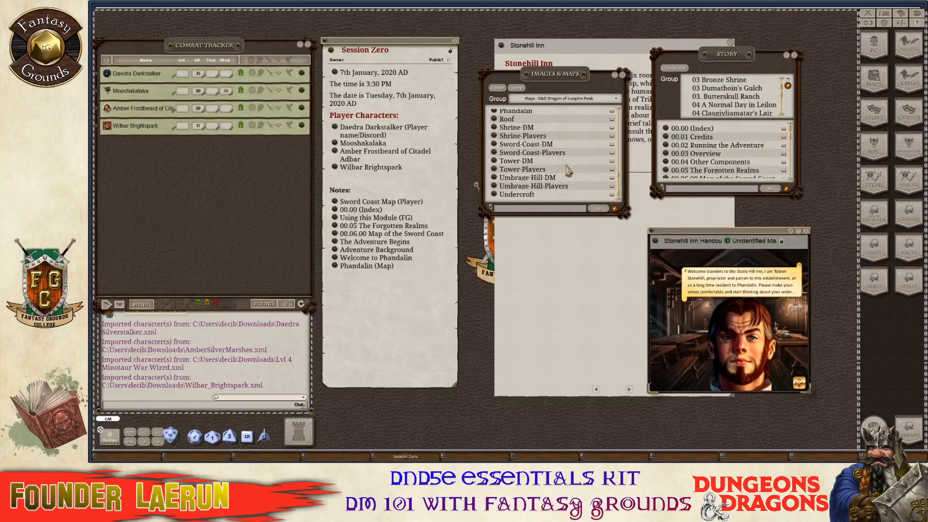
pyautogui.scroll(5, 567, 179)
pyautogui.scroll(9, 566, 173)
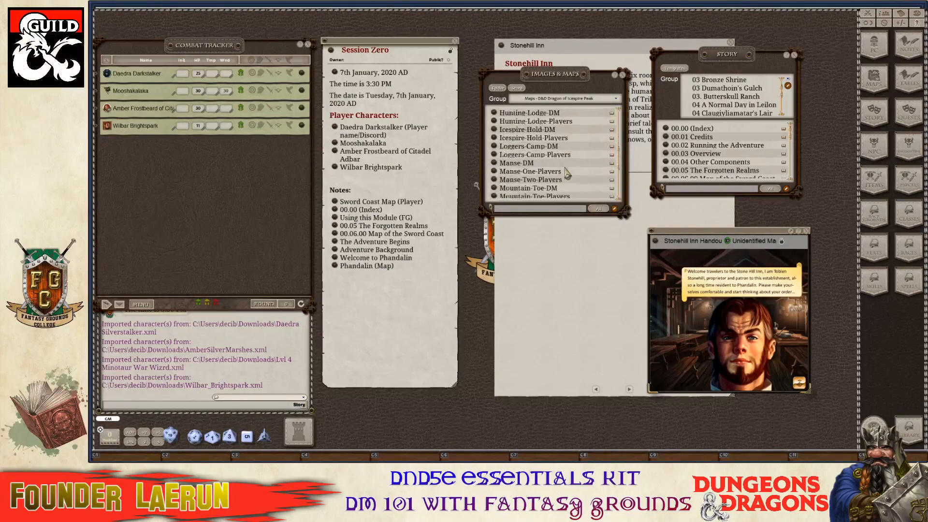
pyautogui.scroll(4, 566, 172)
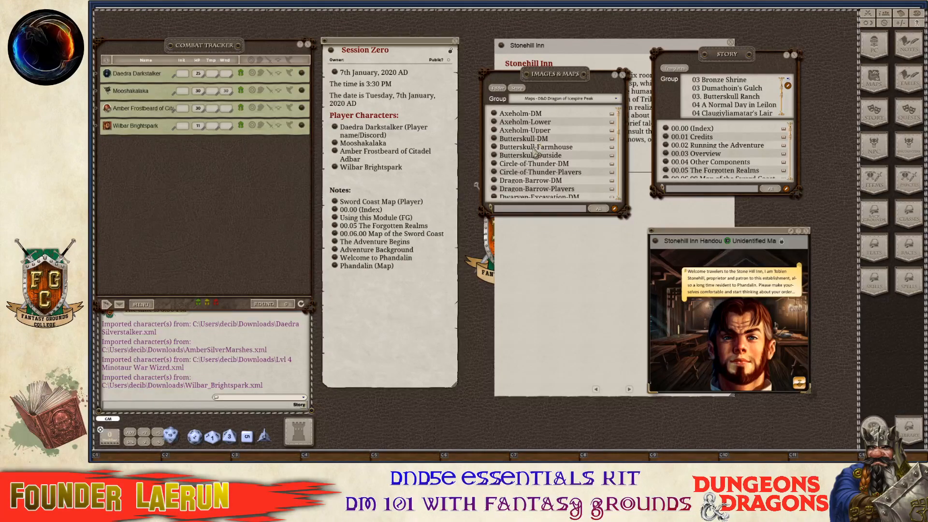
pyautogui.scroll(-2, 555, 159)
pyautogui.scroll(2, 557, 159)
pyautogui.scroll(-3, 555, 155)
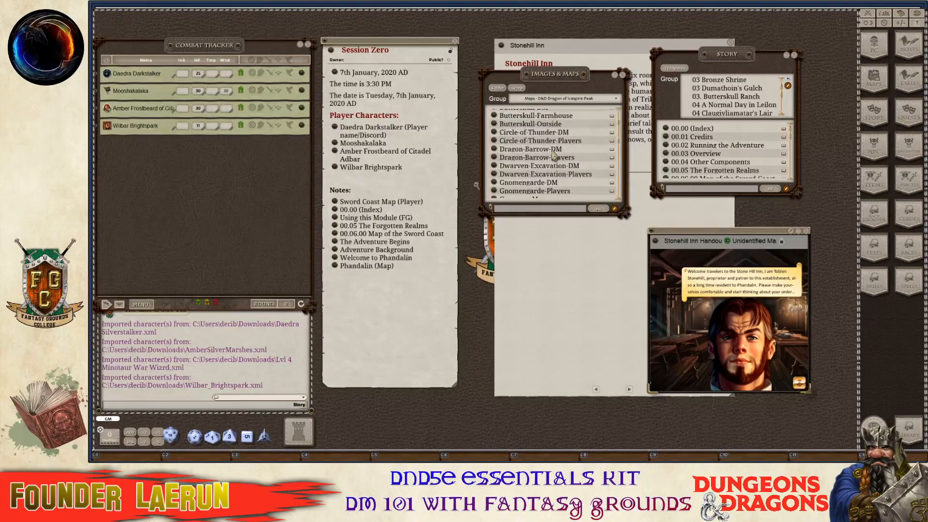
pyautogui.scroll(-2, 545, 136)
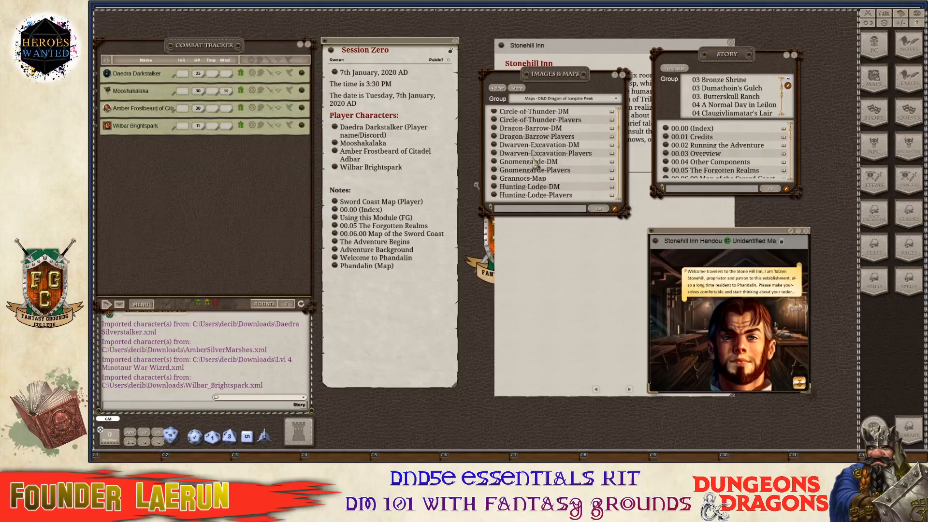
pyautogui.press('ctrl')
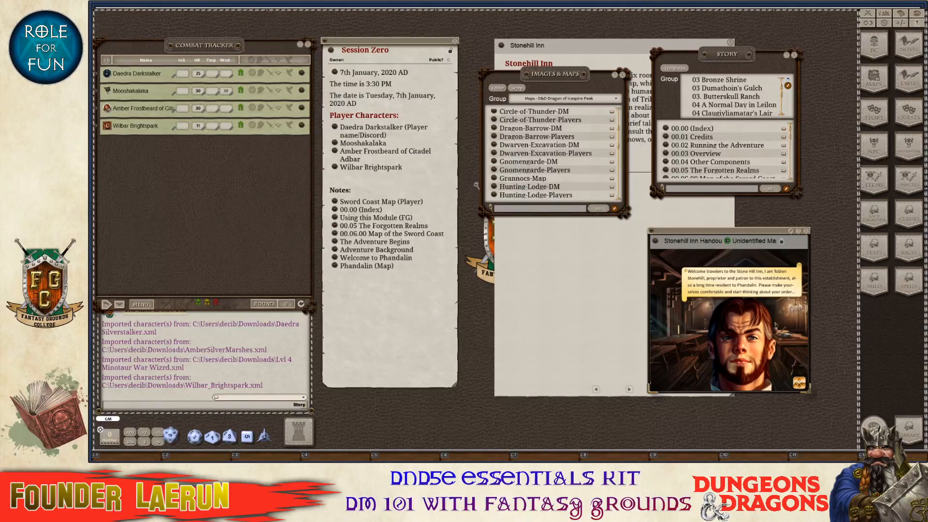
# Switch back to the Custom Art Icespire group, now listing the Stonehill Inn day and night maps.
pyautogui.click(615, 98)
pyautogui.scroll(5, 587, 128)
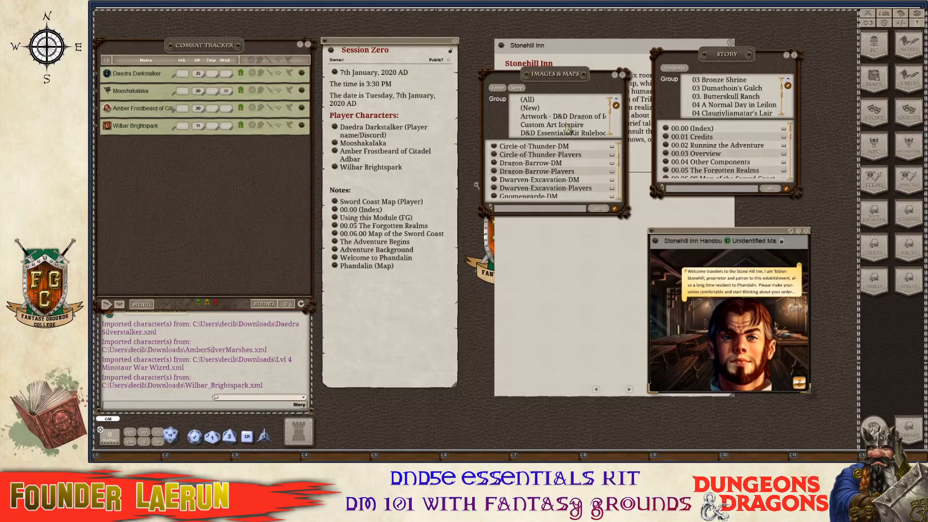
pyautogui.click(568, 124)
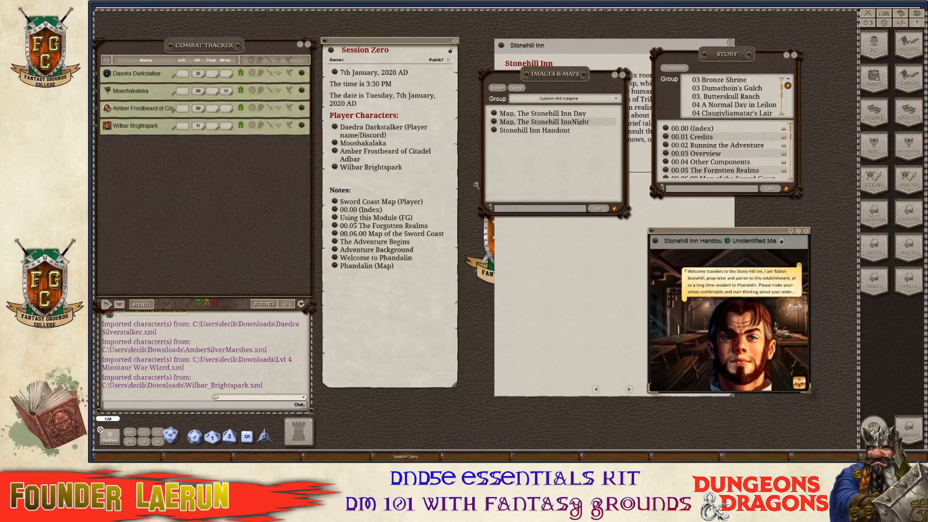
pyautogui.press('ctrl')
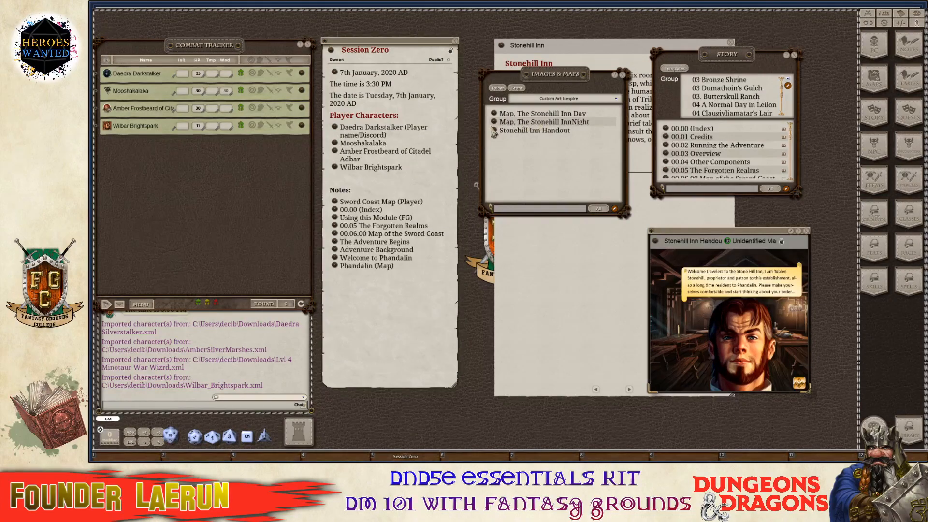
# Open the Stonehill Inn night map, separate Inn and Night in its title, and enter 'Stonehill' as the unidentified name.
pyautogui.click(495, 122)
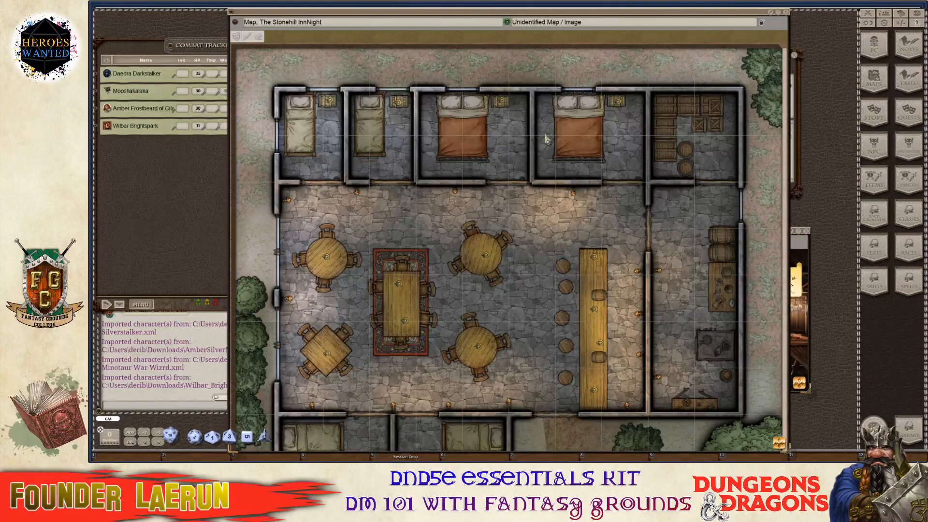
pyautogui.press('ctrl')
pyautogui.scroll(1, 494, 205)
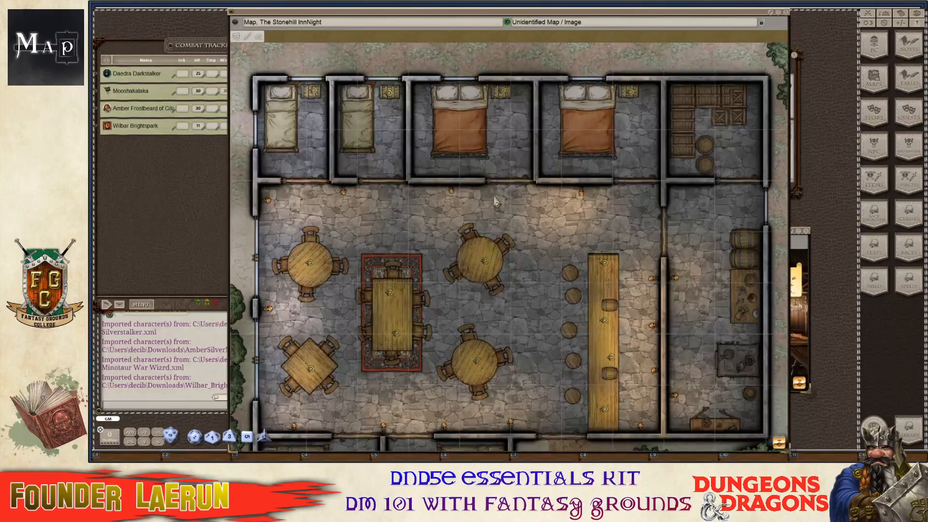
pyautogui.scroll(-1, 494, 205)
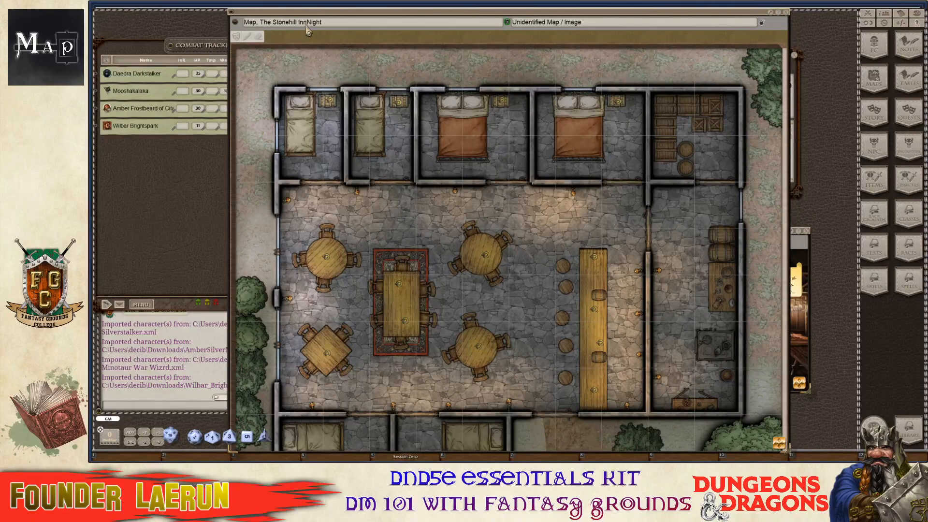
pyautogui.click(308, 23)
pyautogui.click(586, 26)
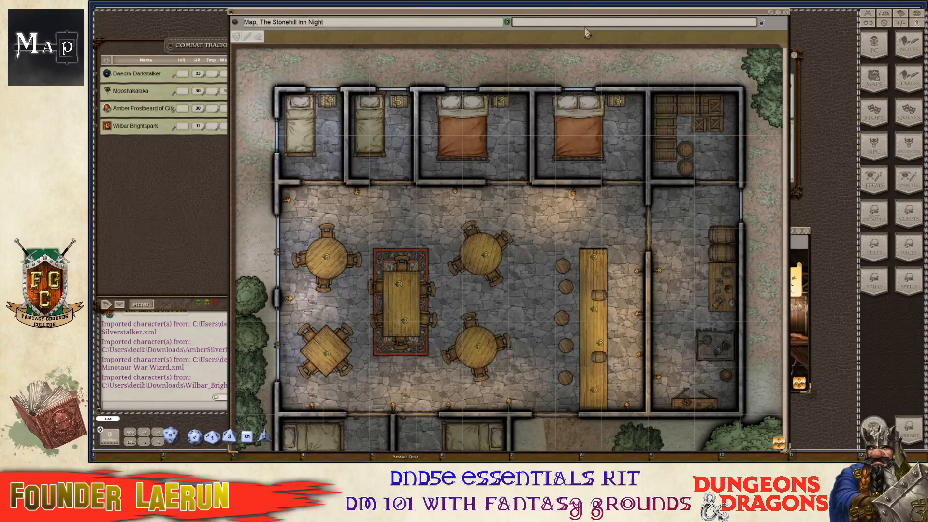
pyautogui.write('Ston')
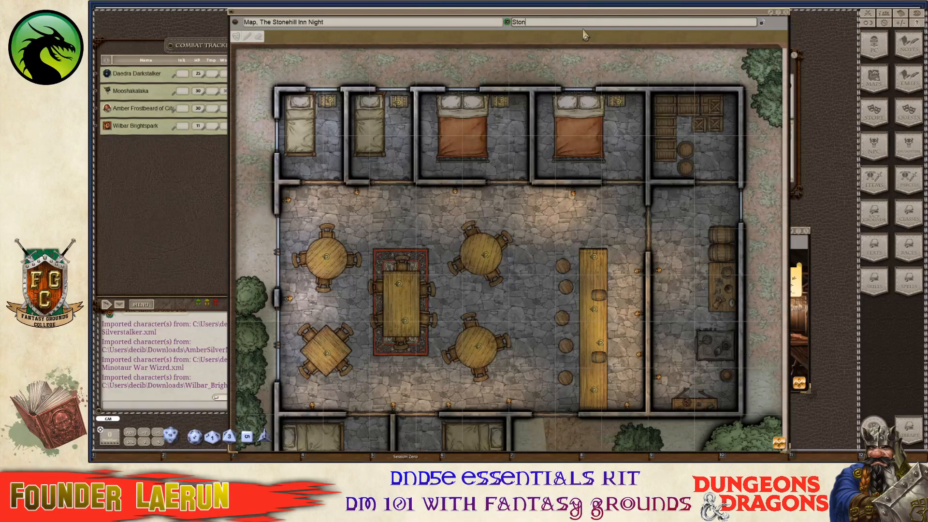
pyautogui.write('ehill Inn')
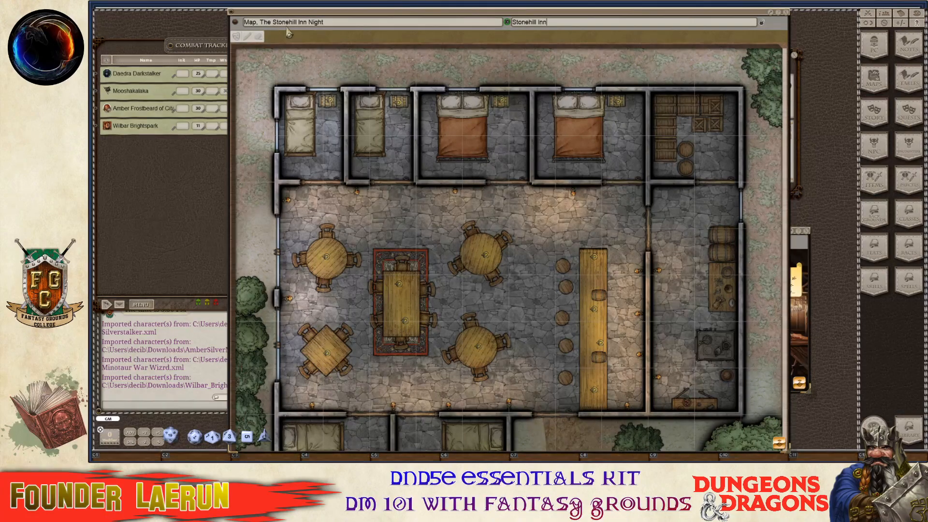
# Close the '(Night)' bracket and remove the space after the comma, giving 'Map,The Stonehill Inn (Night)'.
pyautogui.click(312, 24)
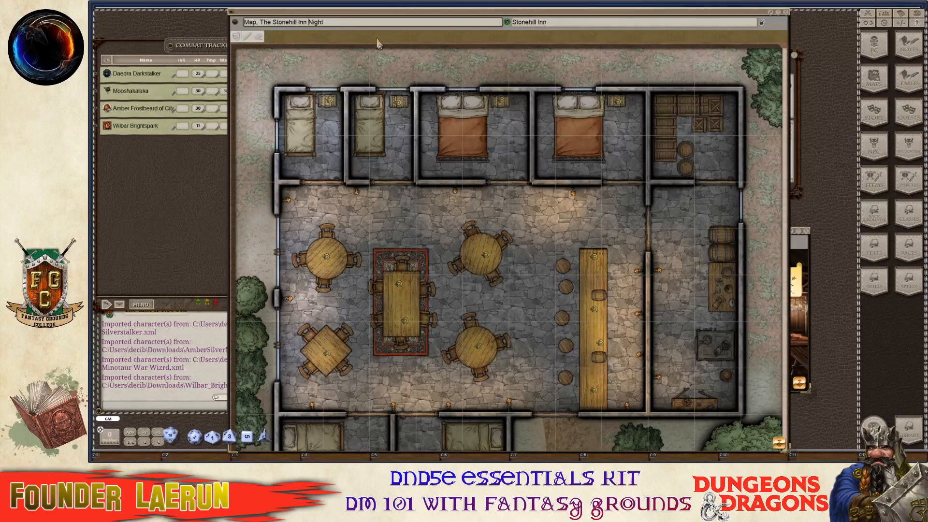
pyautogui.click(339, 25)
pyautogui.write(')')
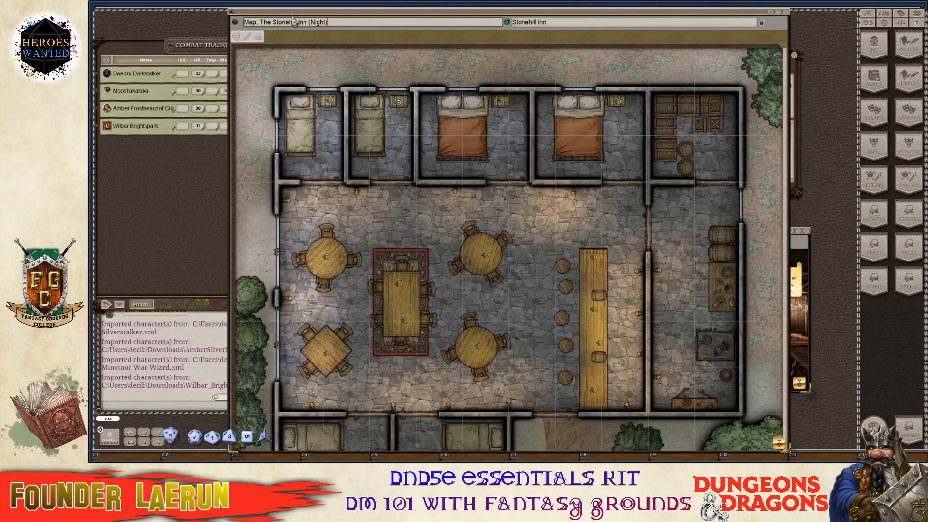
pyautogui.click(261, 24)
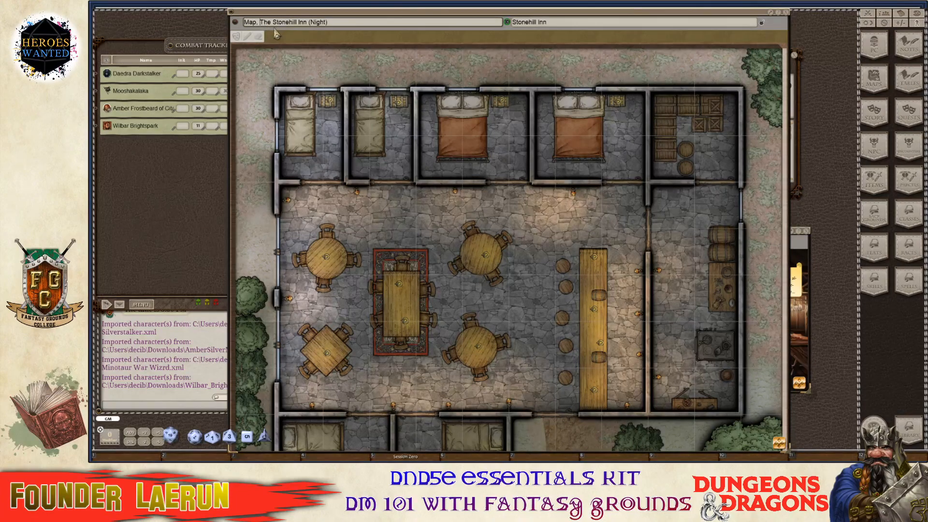
pyautogui.press('BackSpace')
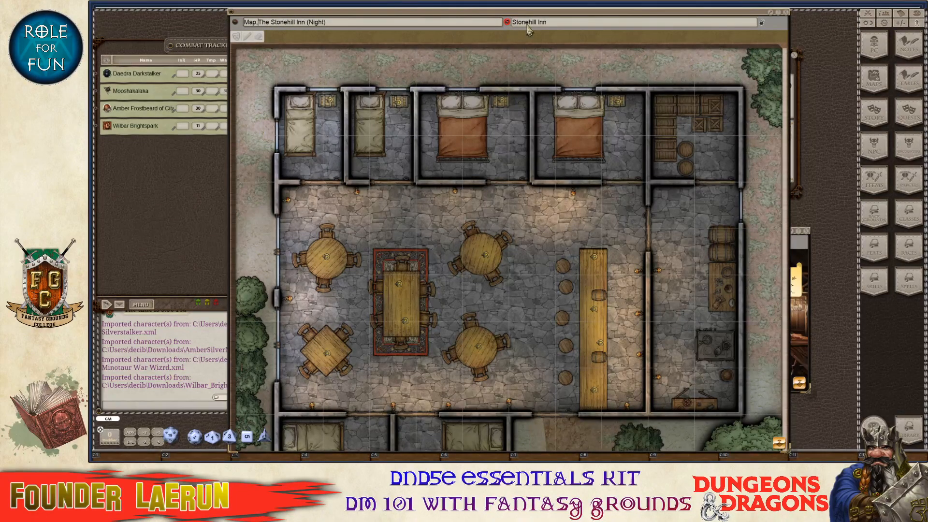
# Hide the map's editing tools and move the map window off the combat tracker.
pyautogui.click(761, 23)
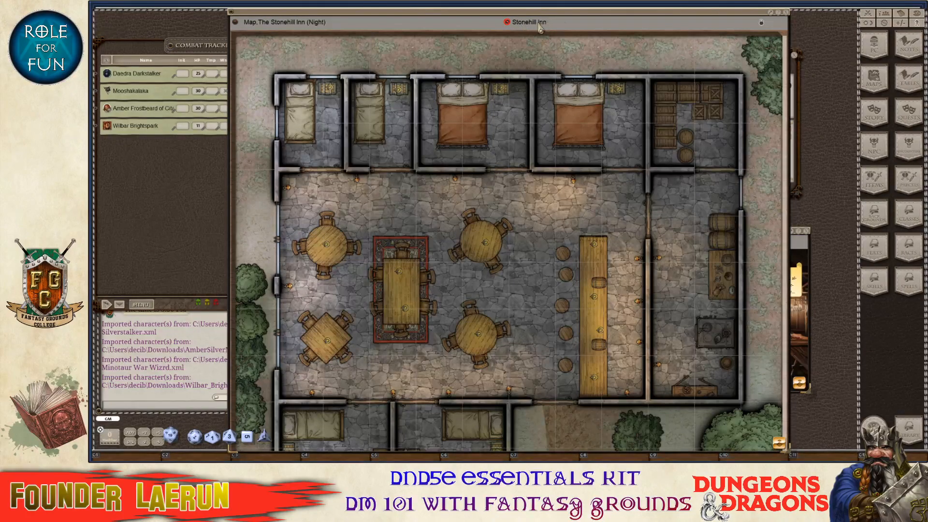
pyautogui.moveTo(570, 19); pyautogui.dragTo(666, 36)
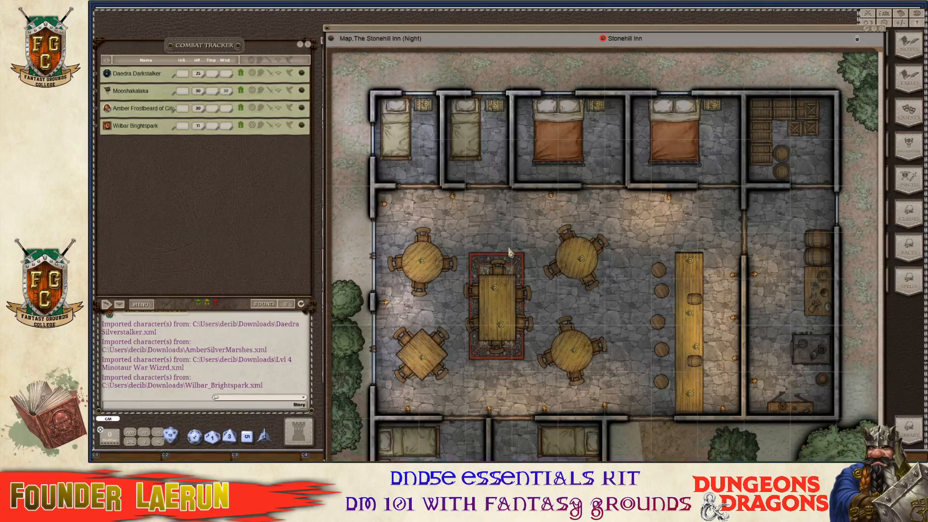
pyautogui.scroll(4, 573, 247)
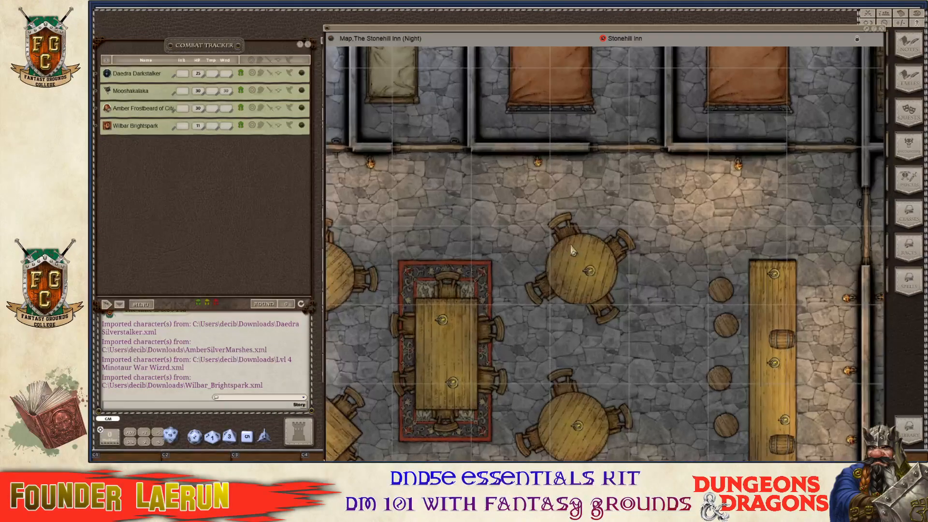
pyautogui.scroll(-5, 572, 248)
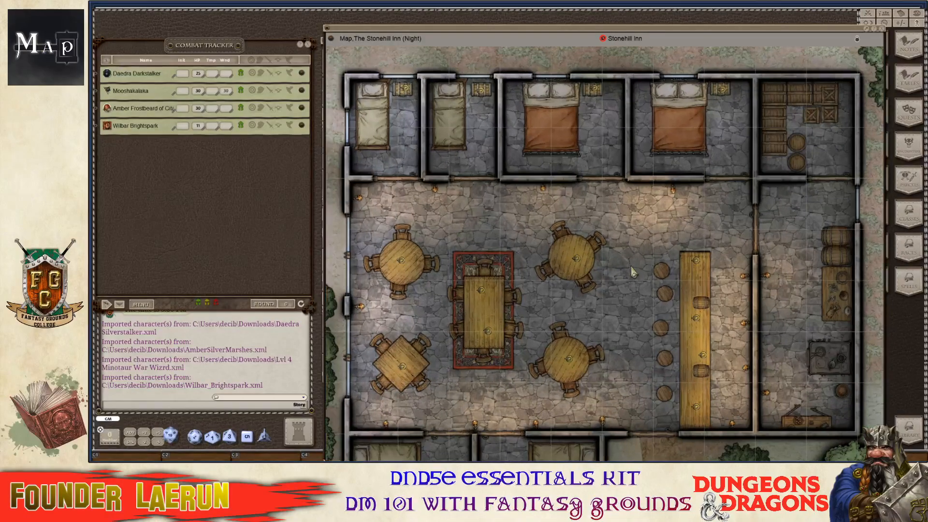
pyautogui.scroll(2, 506, 259)
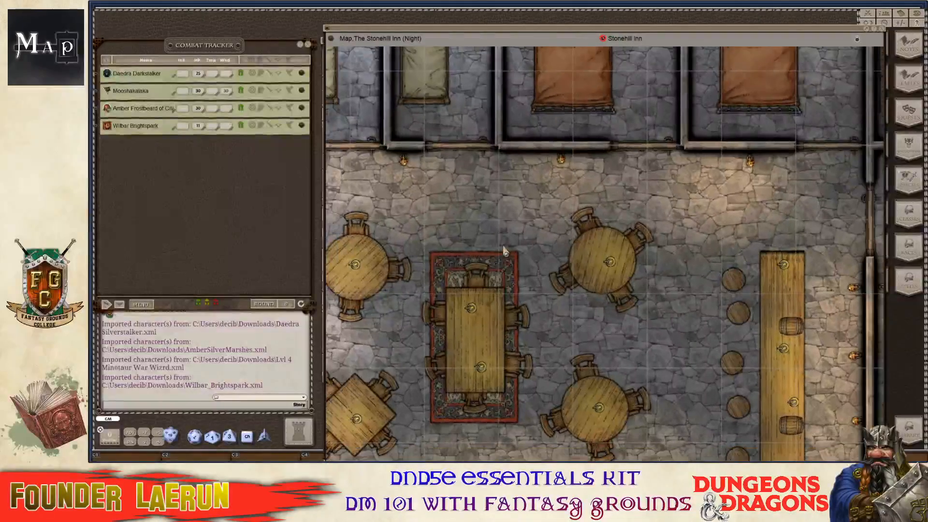
pyautogui.scroll(-3, 506, 253)
# Check the map image's options menu, then share the map with the players.
pyautogui.rightClick(362, 93)
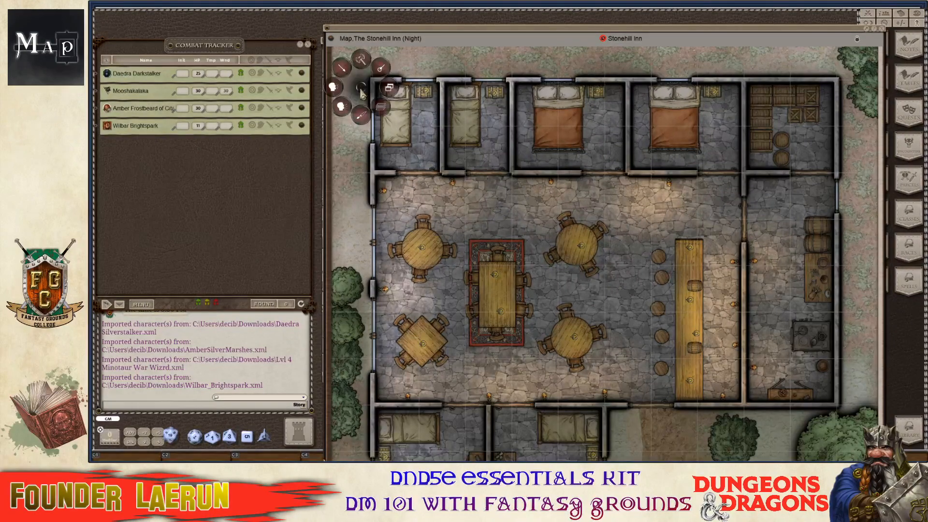
pyautogui.click(333, 87)
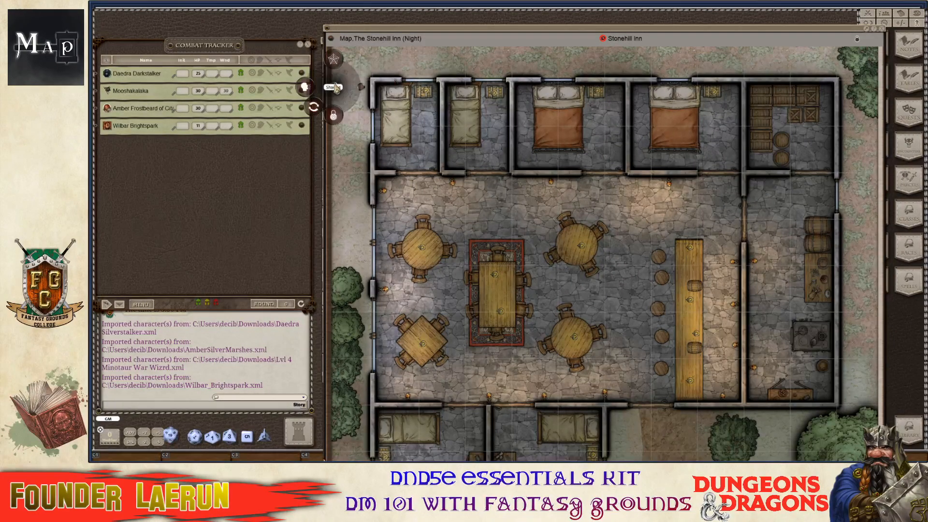
pyautogui.click(340, 63)
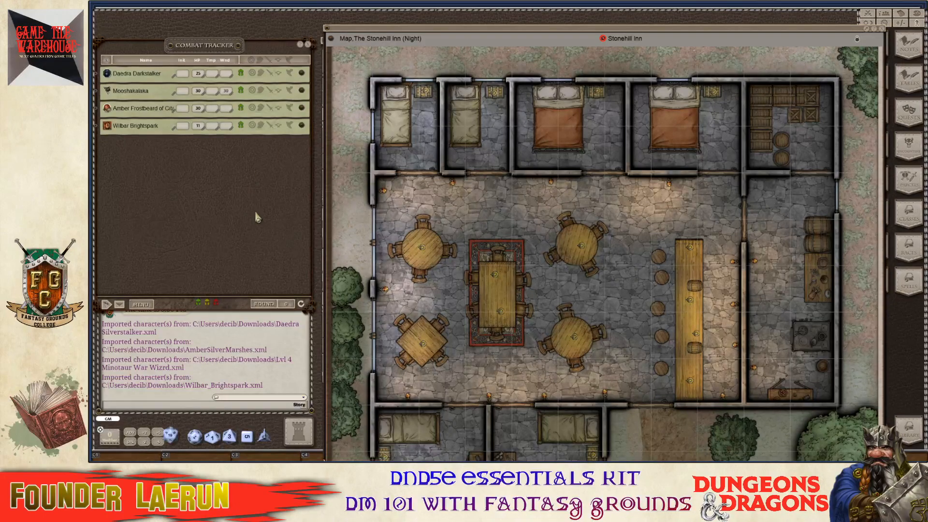
pyautogui.scroll(1, 532, 282)
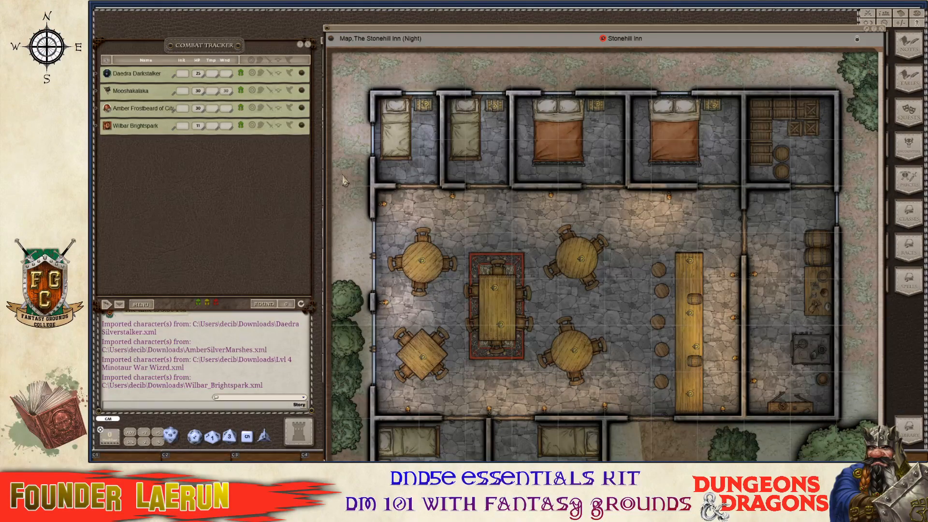
pyautogui.rightClick(331, 41)
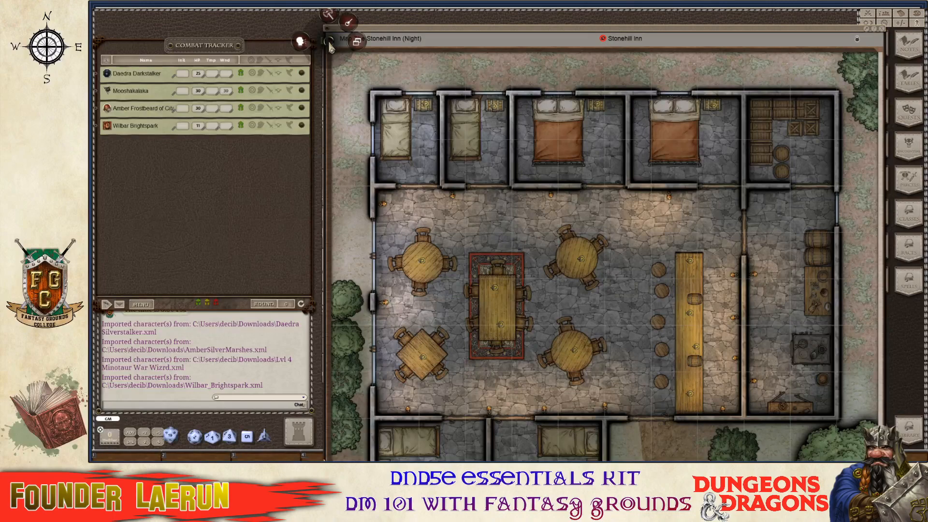
pyautogui.click(303, 44)
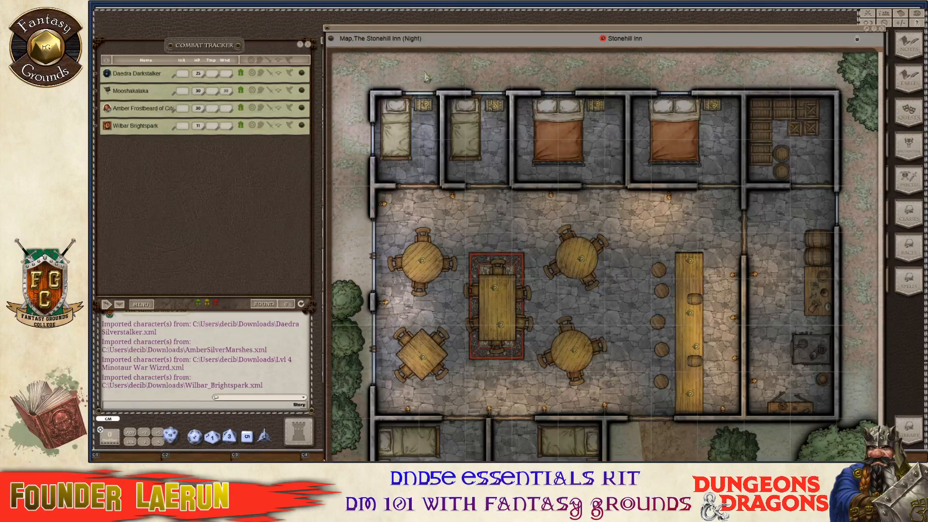
# Show the map's editing tools again.
pyautogui.scroll(5, 532, 207)
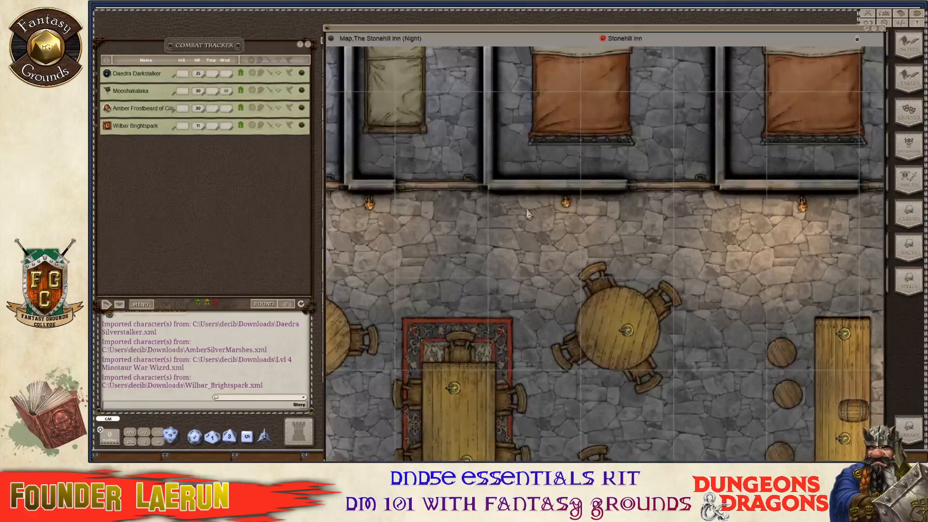
pyautogui.scroll(5, 528, 214)
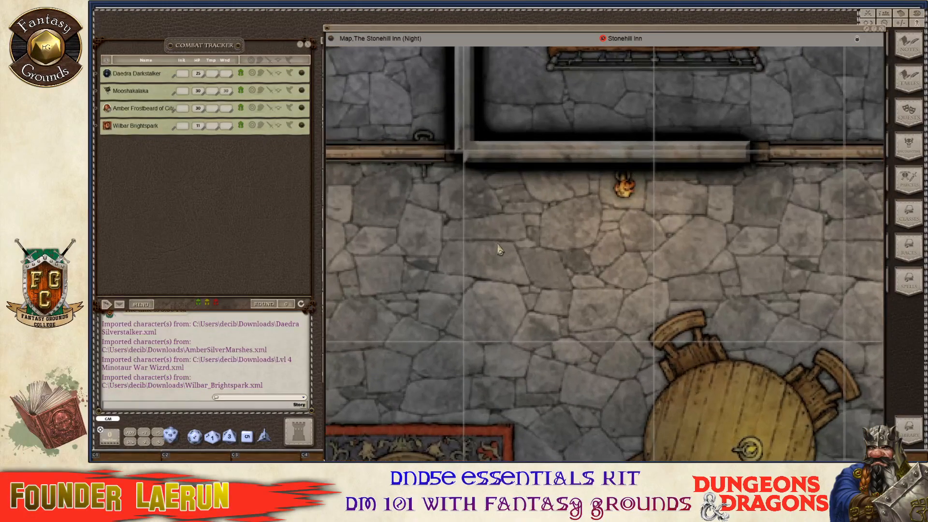
pyautogui.scroll(-4, 474, 288)
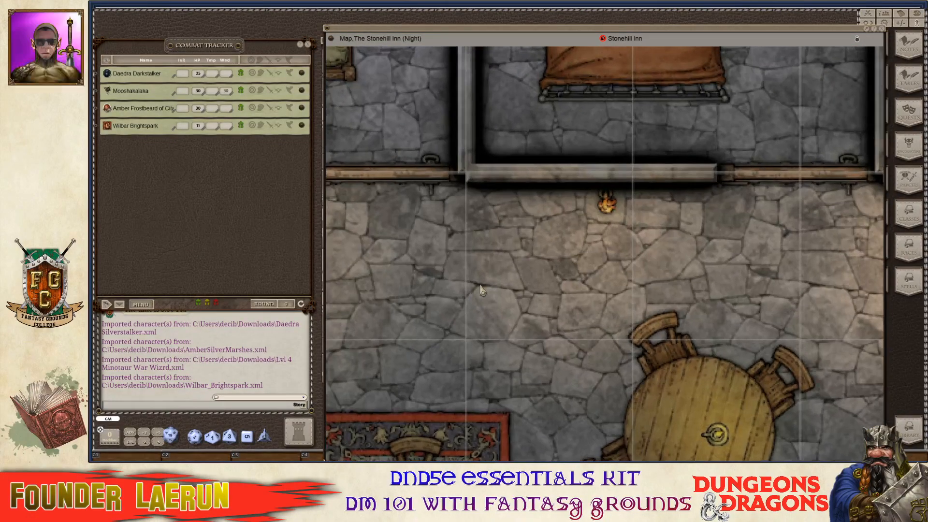
pyautogui.scroll(-1, 485, 287)
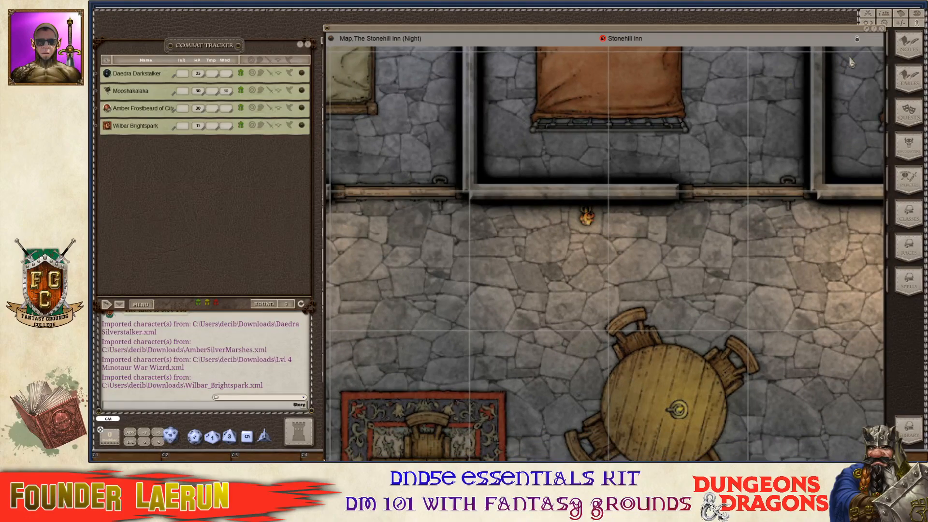
pyautogui.scroll(-2, 726, 167)
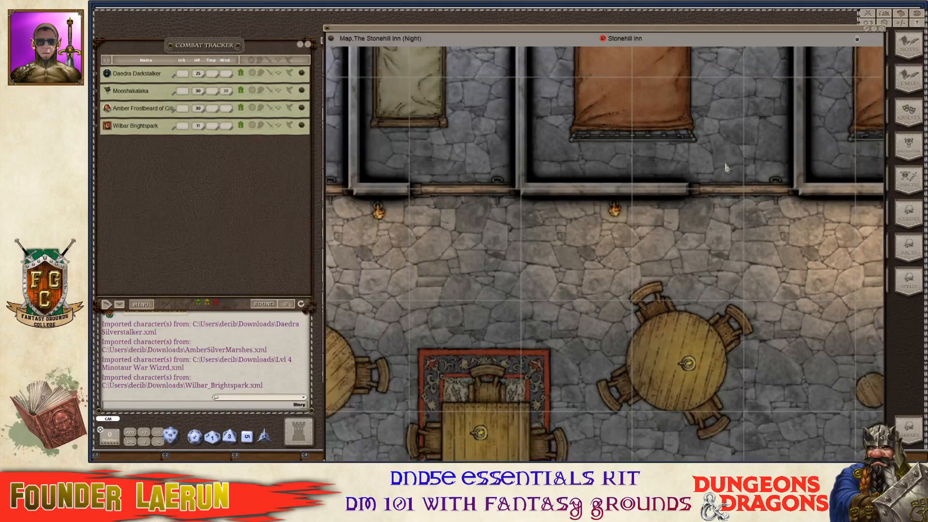
pyautogui.click(858, 40)
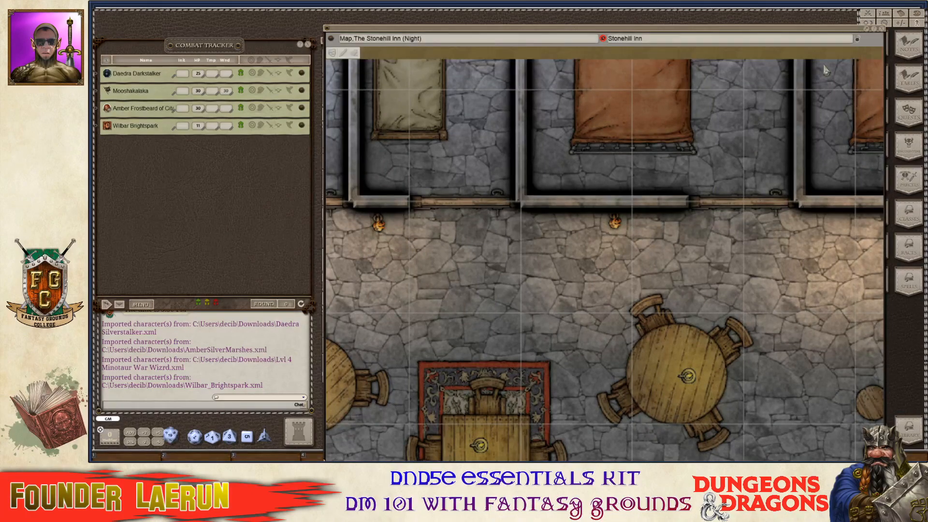
pyautogui.scroll(2, 617, 273)
pyautogui.scroll(4, 617, 265)
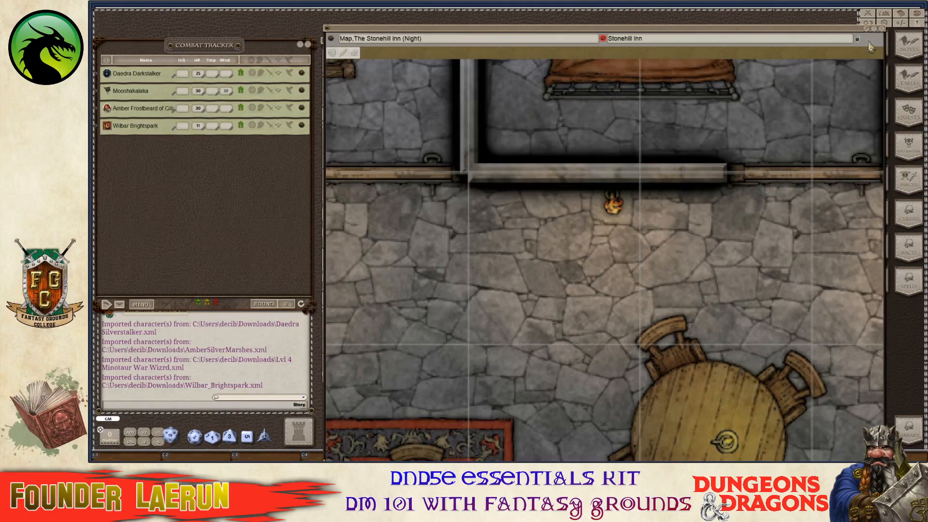
# Set the Stonehill Inn map grid by marking out one square from the hall's wall corner.
pyautogui.rightClick(716, 84)
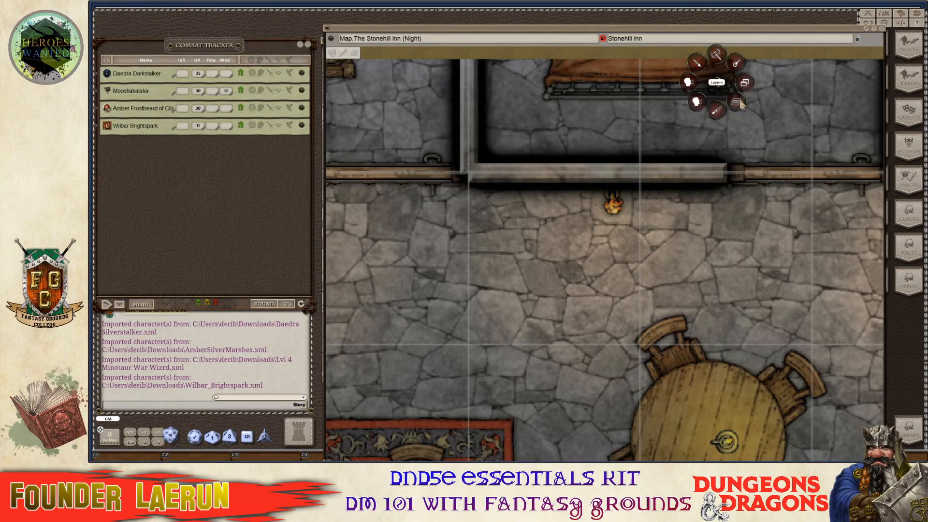
pyautogui.click(740, 104)
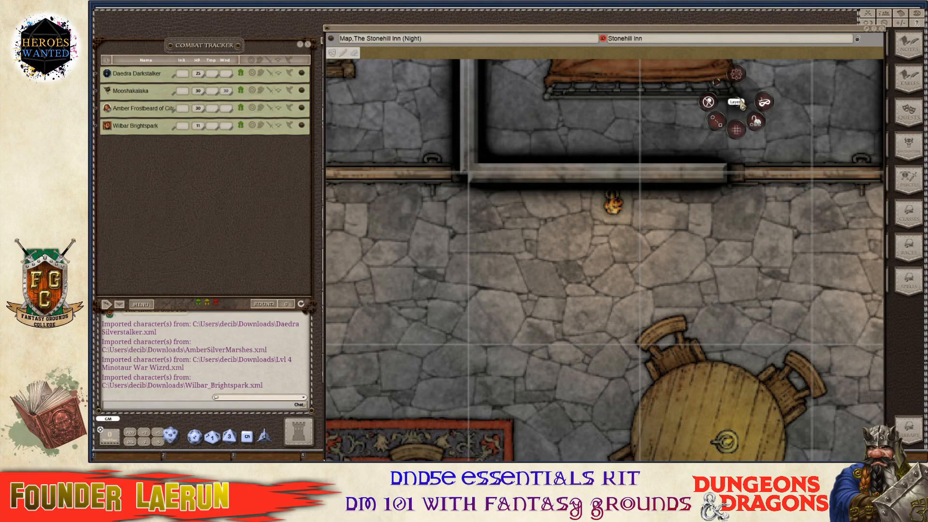
pyautogui.click(738, 130)
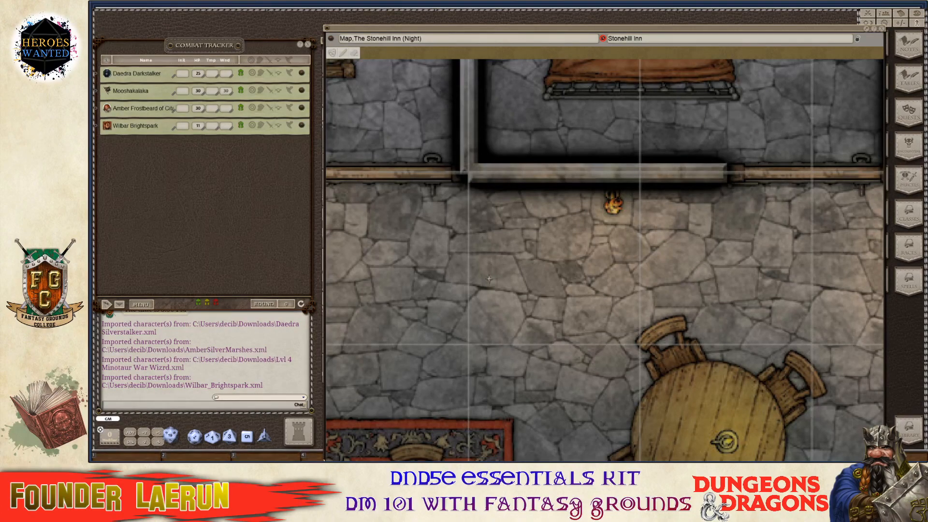
pyautogui.scroll(-4, 482, 283)
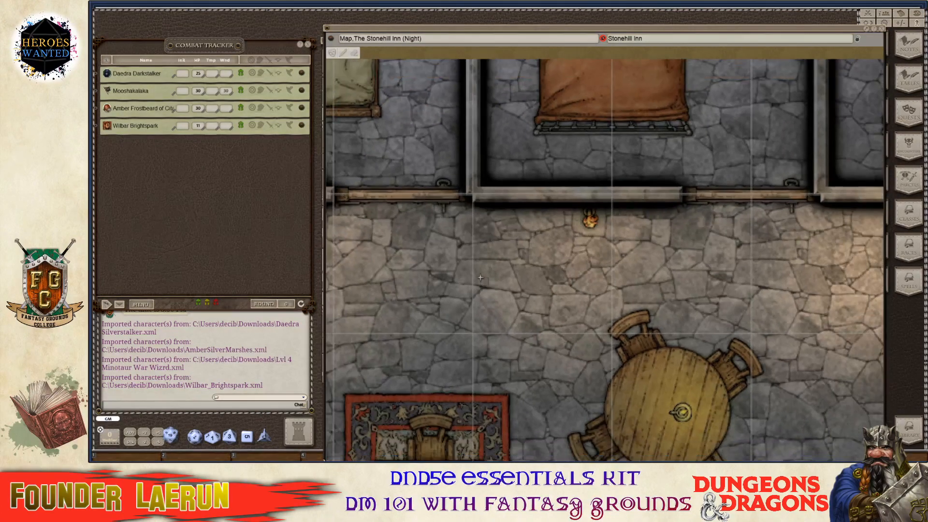
pyautogui.scroll(3, 472, 234)
pyautogui.scroll(1, 471, 234)
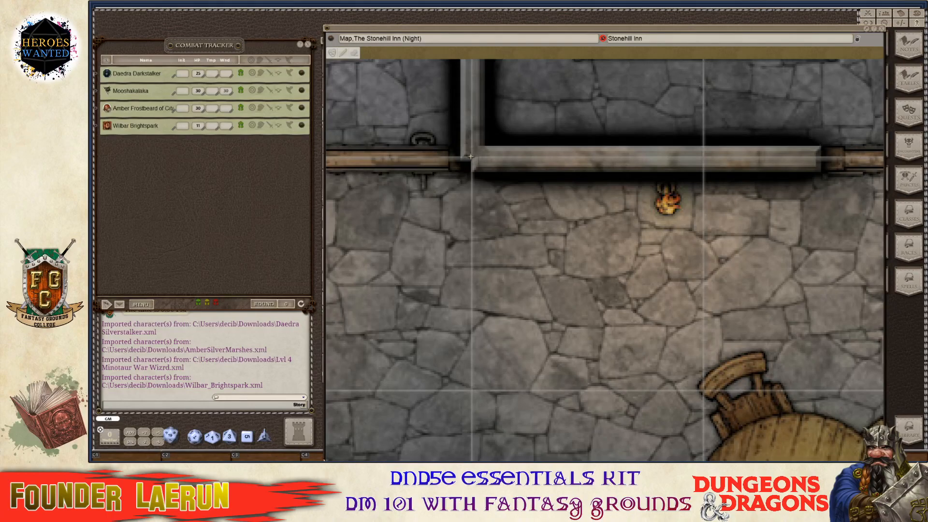
pyautogui.moveTo(473, 157); pyautogui.dragTo(701, 376)
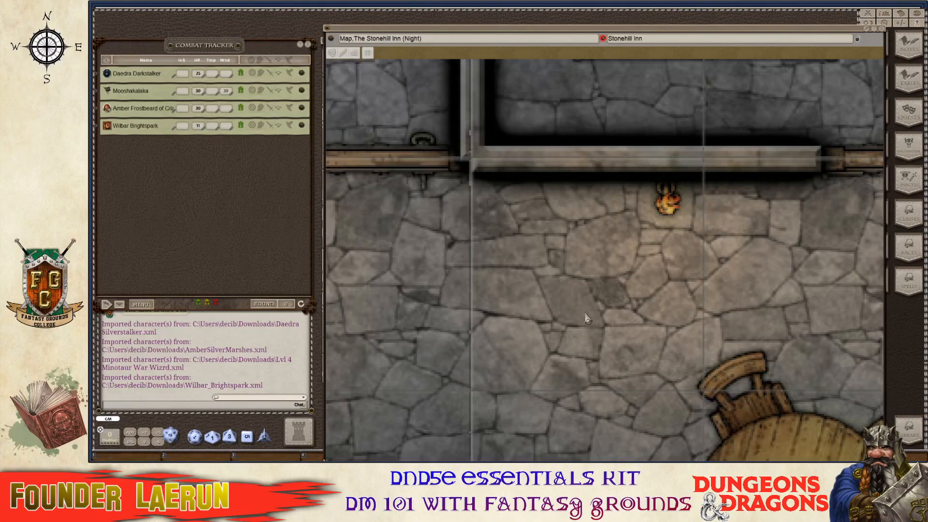
pyautogui.scroll(-4, 520, 324)
pyautogui.scroll(-6, 520, 325)
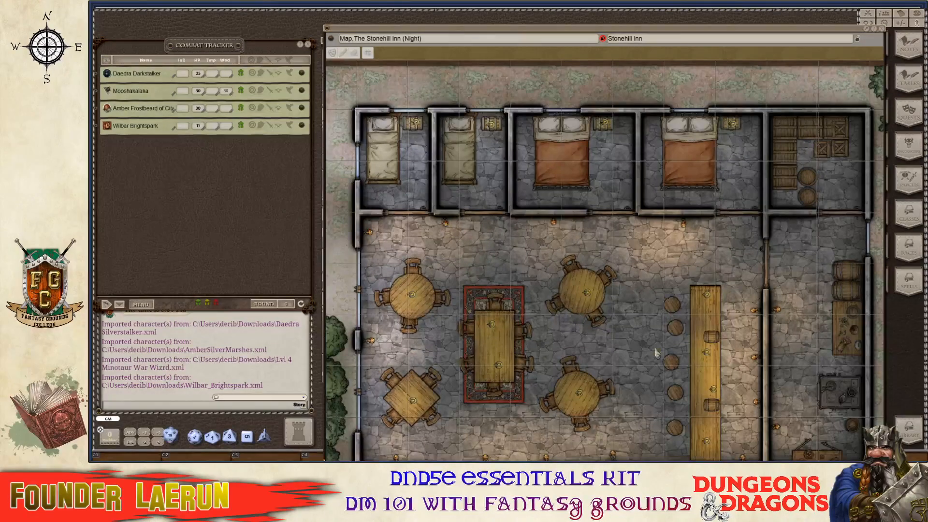
pyautogui.scroll(8, 580, 297)
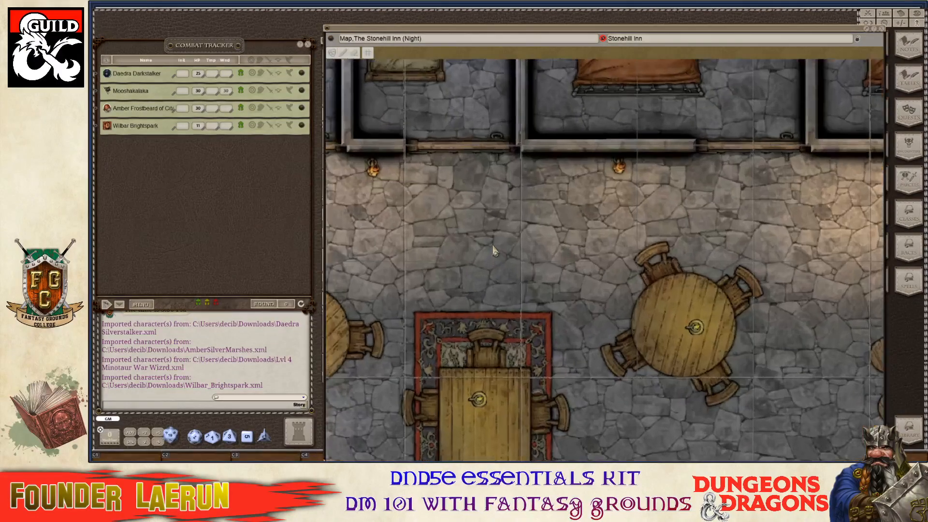
pyautogui.scroll(5, 489, 234)
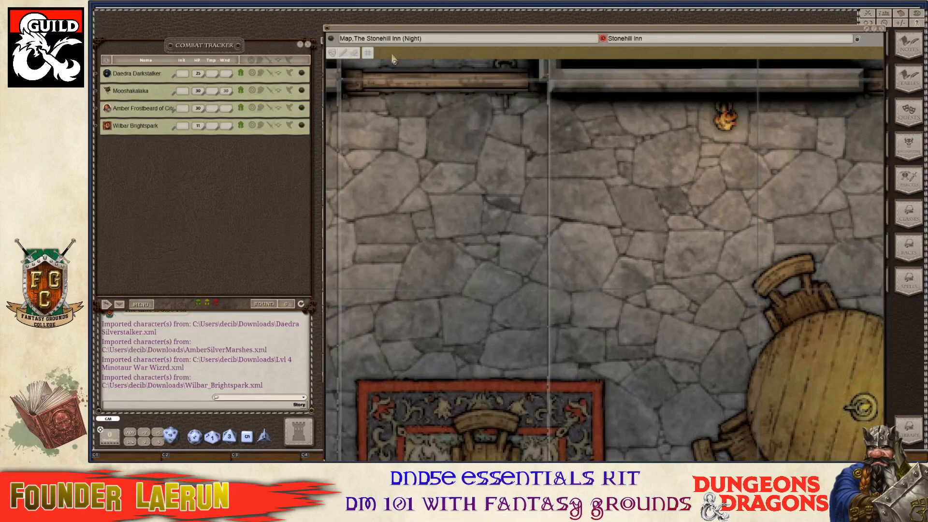
# Bring up the grid adjustment tools and nudge the grid right and left to match the floor.
pyautogui.click(366, 56)
pyautogui.scroll(3, 389, 203)
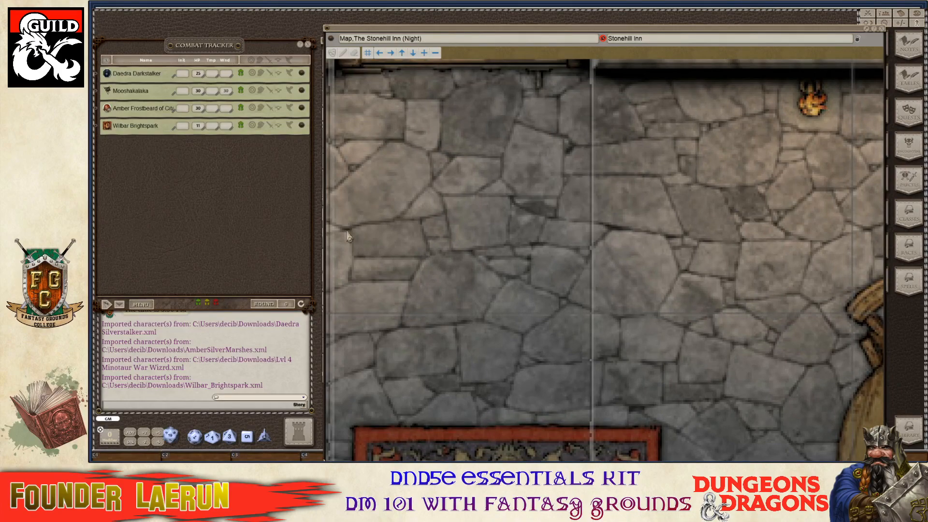
pyautogui.click(393, 52)
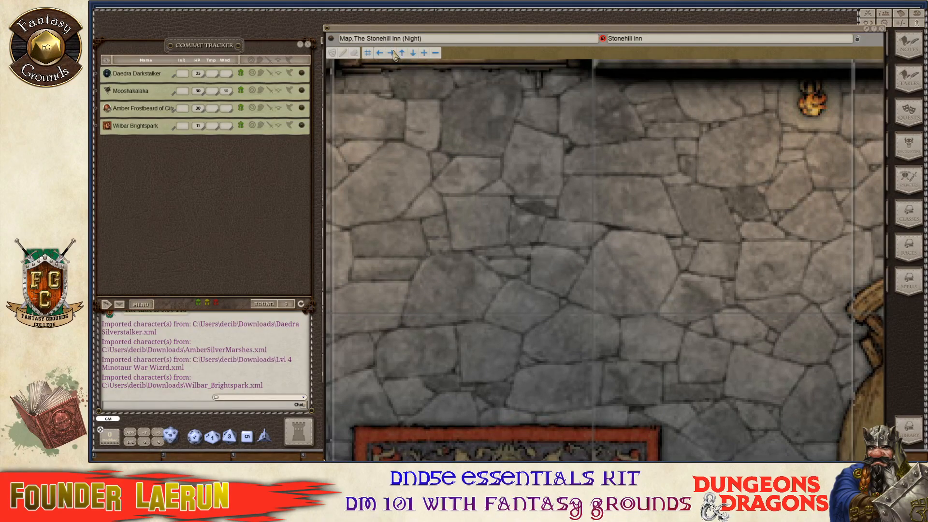
pyautogui.scroll(-5, 420, 180)
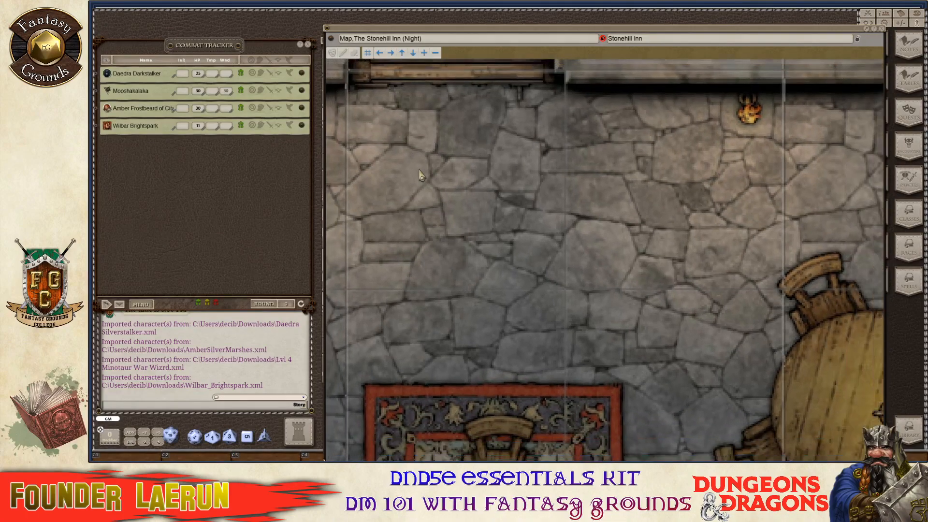
pyautogui.scroll(2, 421, 180)
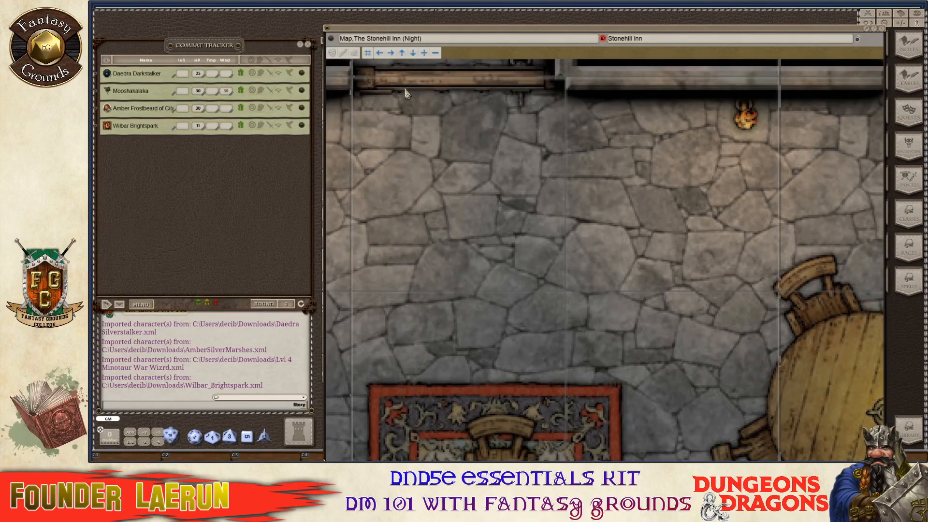
pyautogui.click(392, 55)
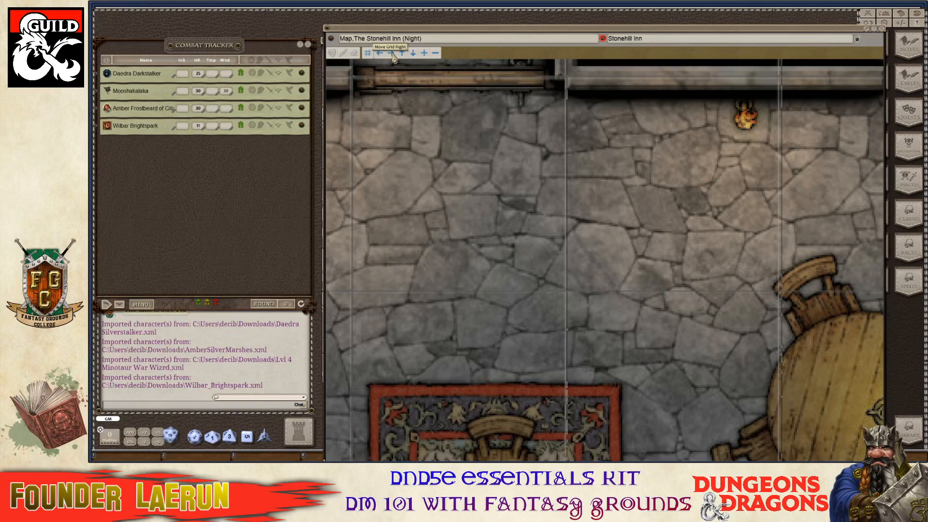
pyautogui.click(381, 56)
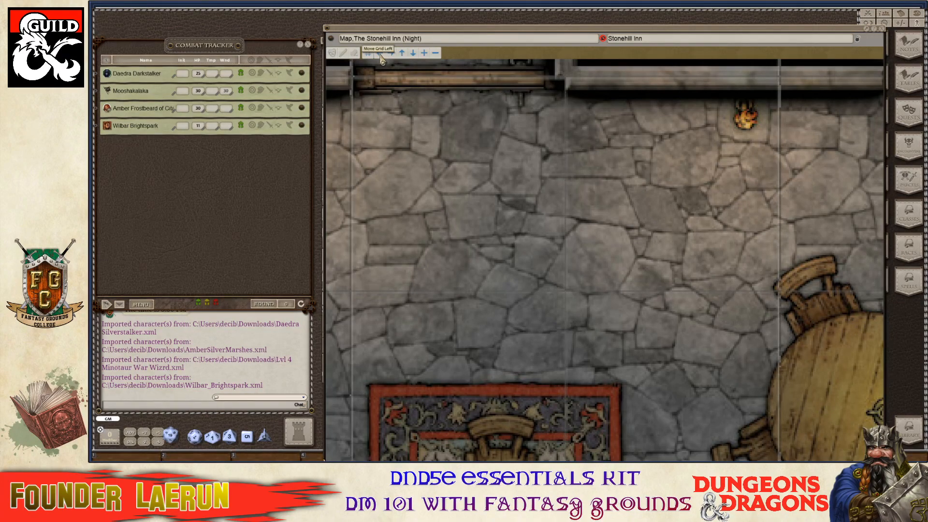
# Nudge the grid down and back up to line it up with the inn's walls.
pyautogui.scroll(-1, 479, 300)
pyautogui.scroll(-1, 467, 293)
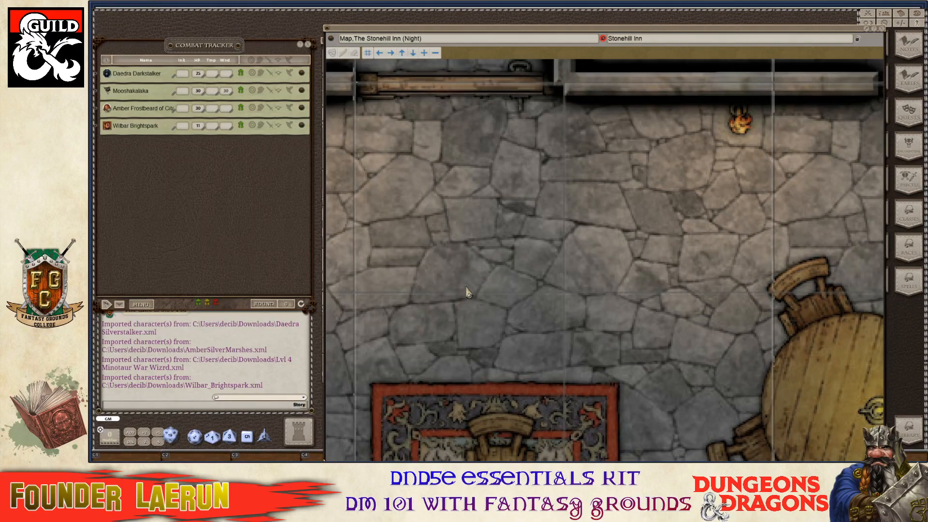
pyautogui.scroll(1, 466, 292)
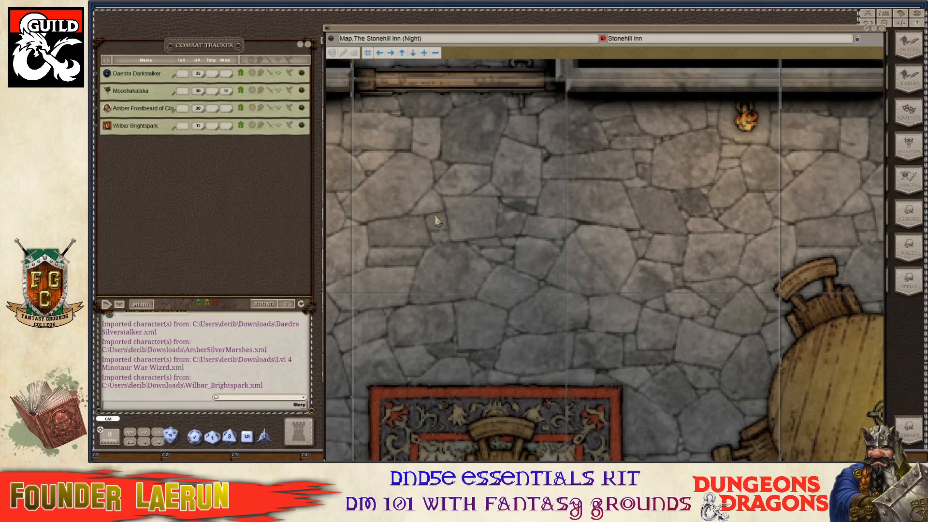
pyautogui.click(413, 53)
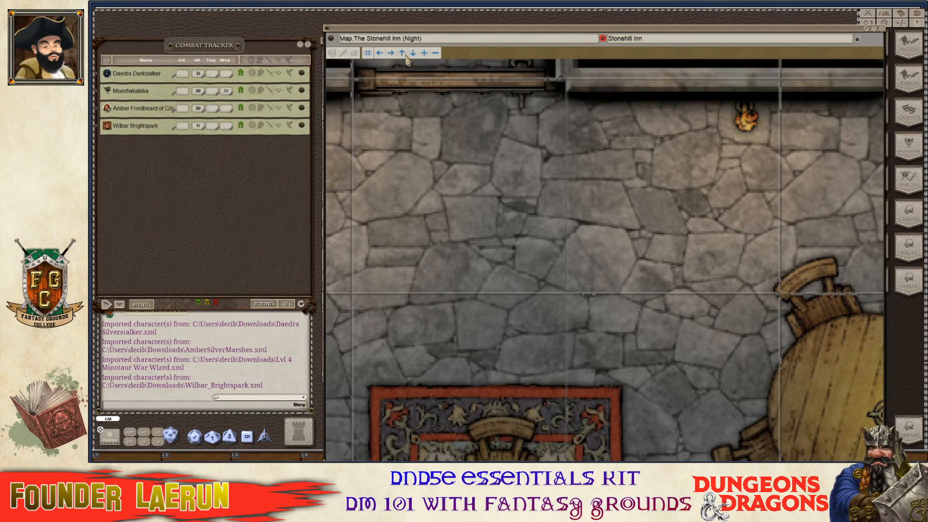
pyautogui.click(404, 54)
pyautogui.scroll(-3, 588, 251)
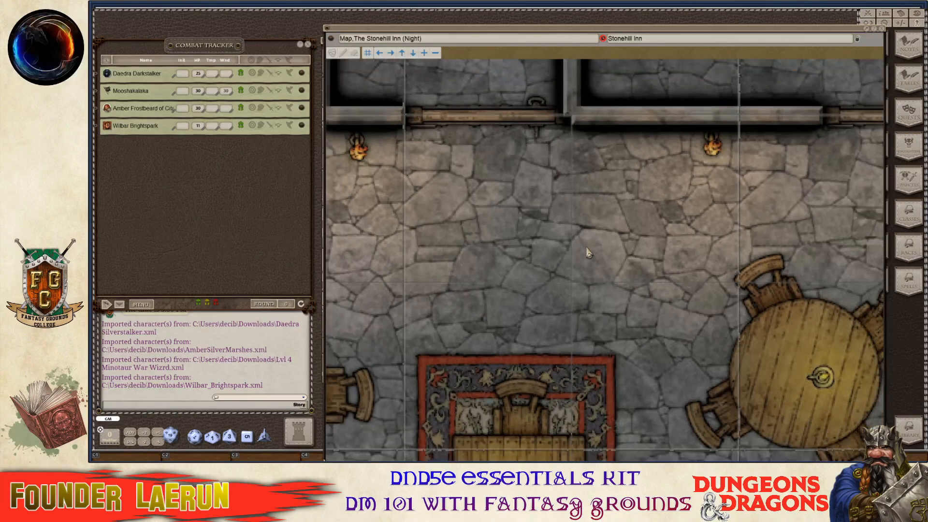
pyautogui.scroll(-5, 588, 251)
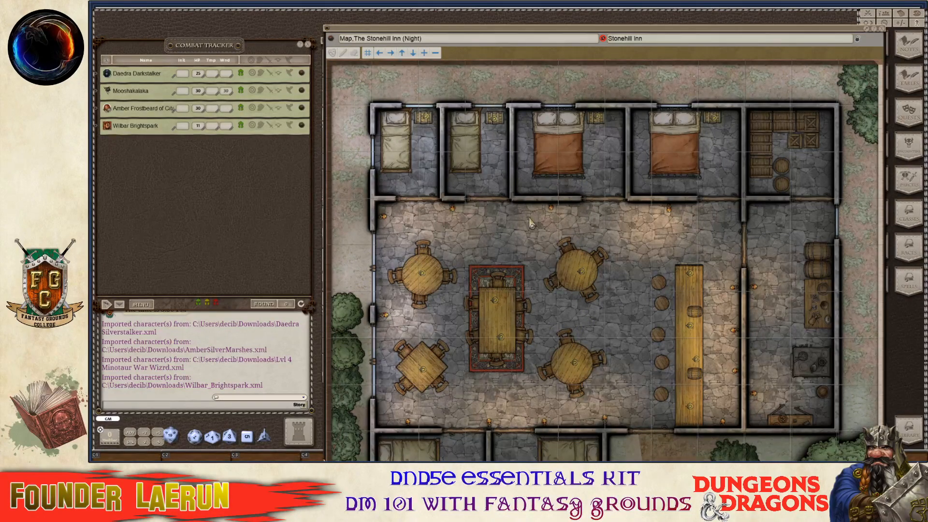
# Hide the Stonehill Inn night map's toolbar and shrink the map window to small size.
pyautogui.rightClick(504, 213)
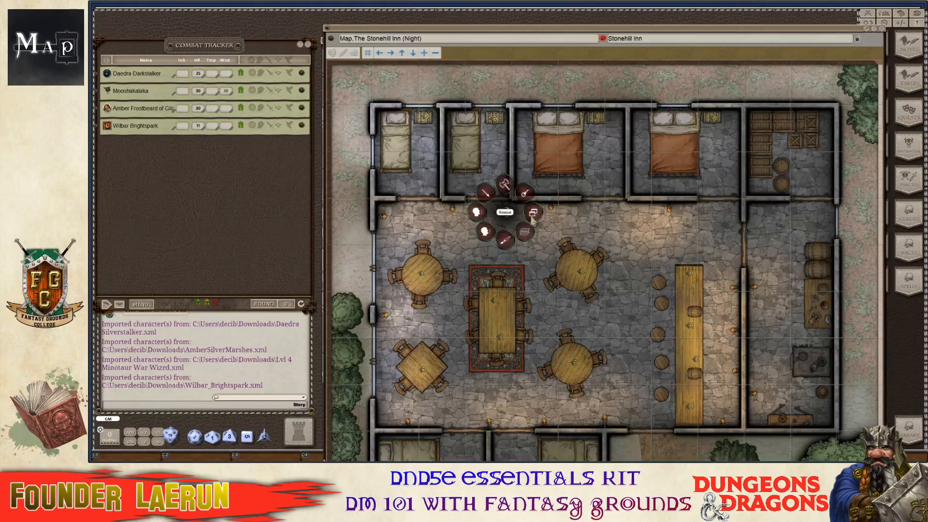
pyautogui.moveTo(751, 34); pyautogui.dragTo(662, 25)
pyautogui.click(766, 22)
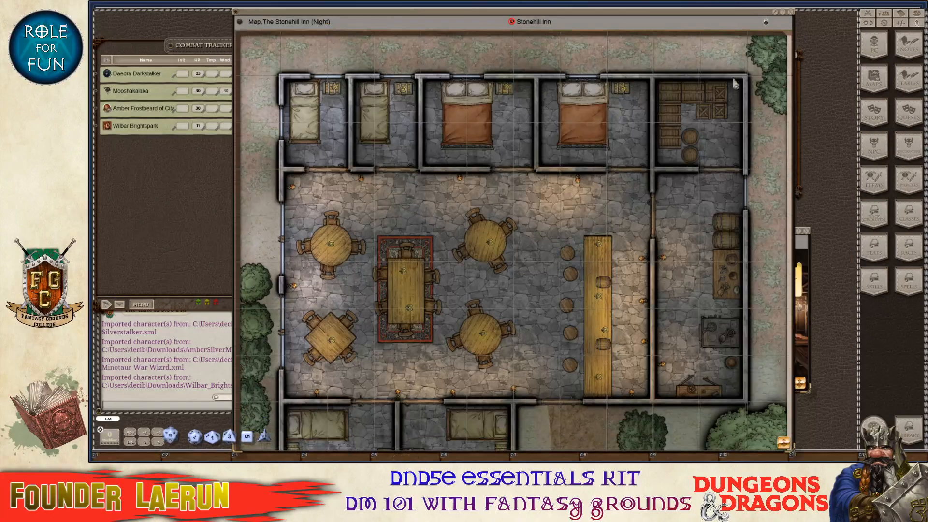
pyautogui.rightClick(758, 272)
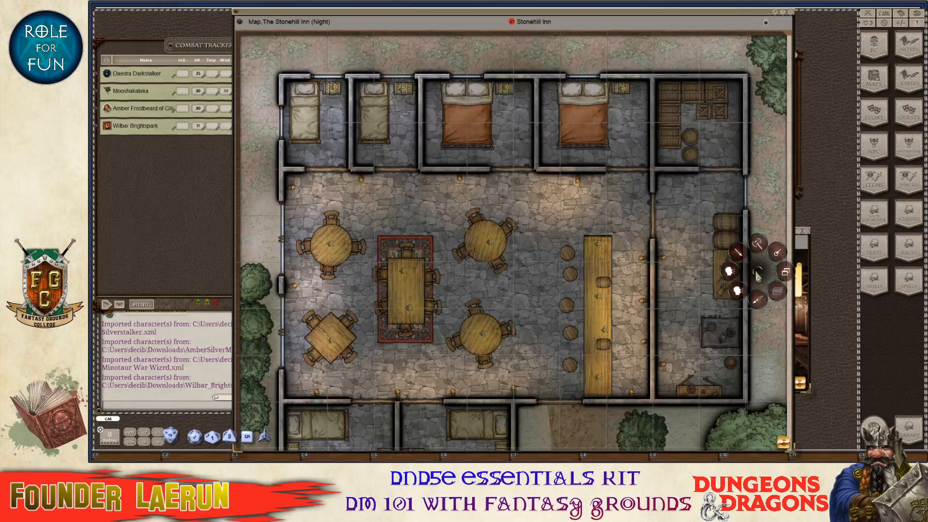
pyautogui.click(791, 276)
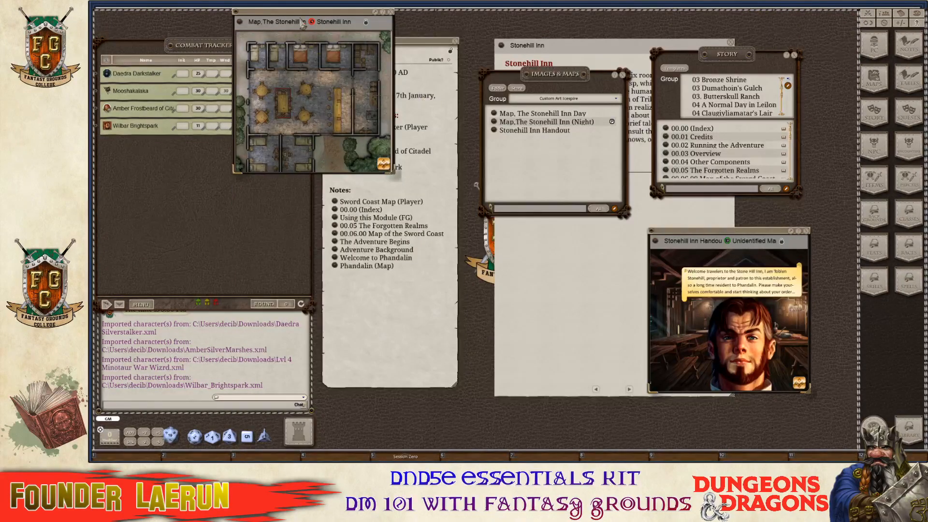
pyautogui.moveTo(307, 15); pyautogui.dragTo(650, 19)
# Drag the map window's corner to enlarge it beside the Session Zero notes.
pyautogui.moveTo(732, 177); pyautogui.dragTo(856, 293)
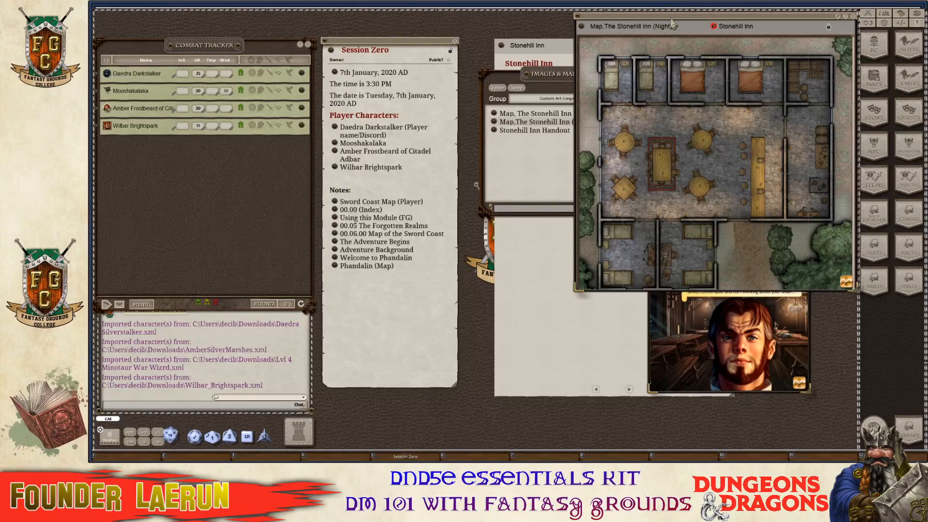
pyautogui.moveTo(672, 24); pyautogui.dragTo(591, 22)
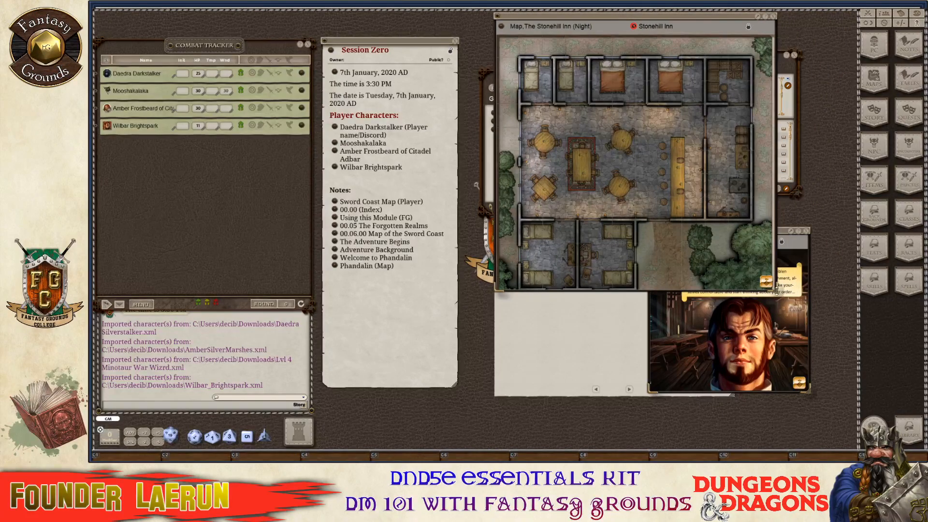
pyautogui.moveTo(775, 287); pyautogui.dragTo(855, 390)
pyautogui.rightClick(699, 138)
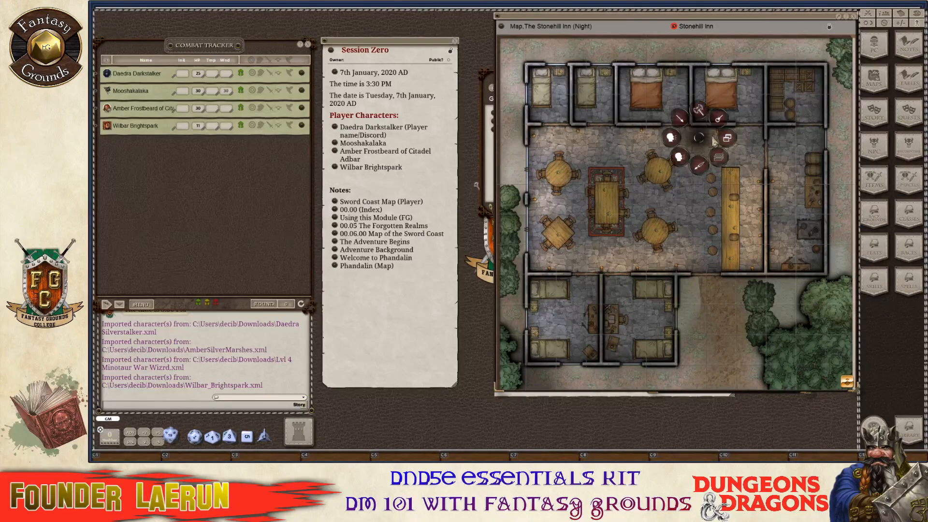
pyautogui.click(728, 139)
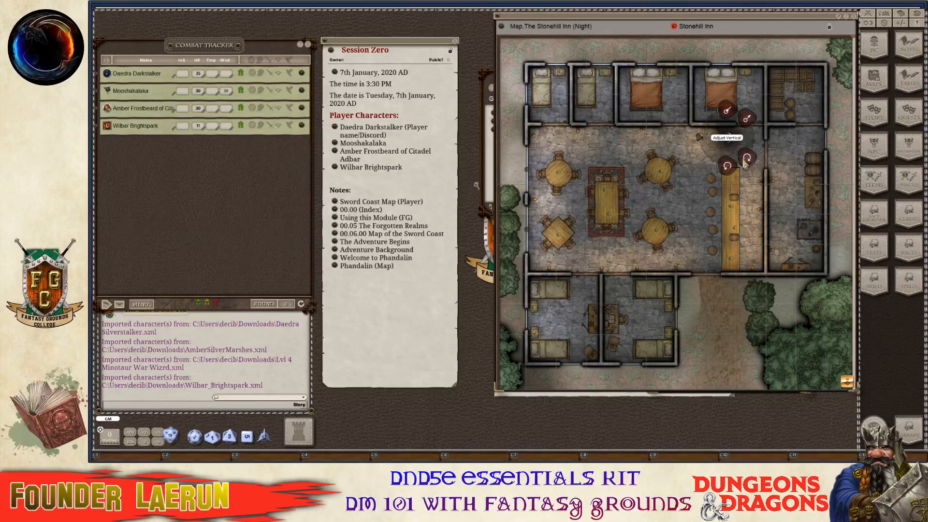
pyautogui.click(744, 163)
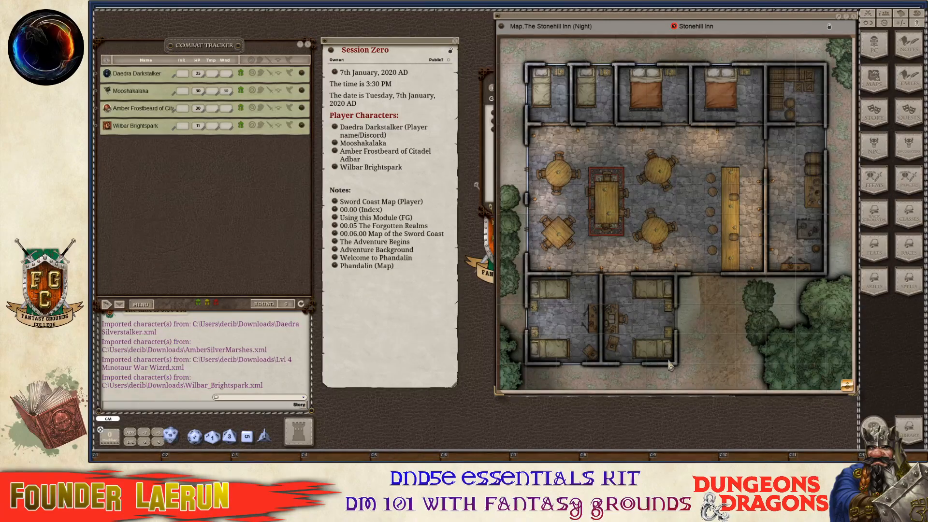
pyautogui.scroll(2, 664, 333)
pyautogui.scroll(-2, 674, 334)
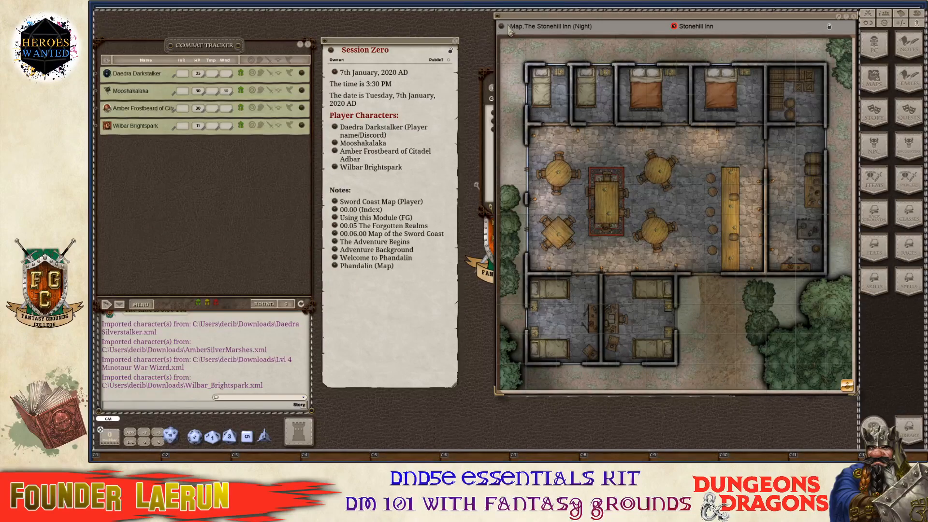
# Link the Stonehill Inn map into Session Zero's notes and rename it 'Stonehill Inn (Map)'.
pyautogui.moveTo(501, 28); pyautogui.dragTo(347, 296)
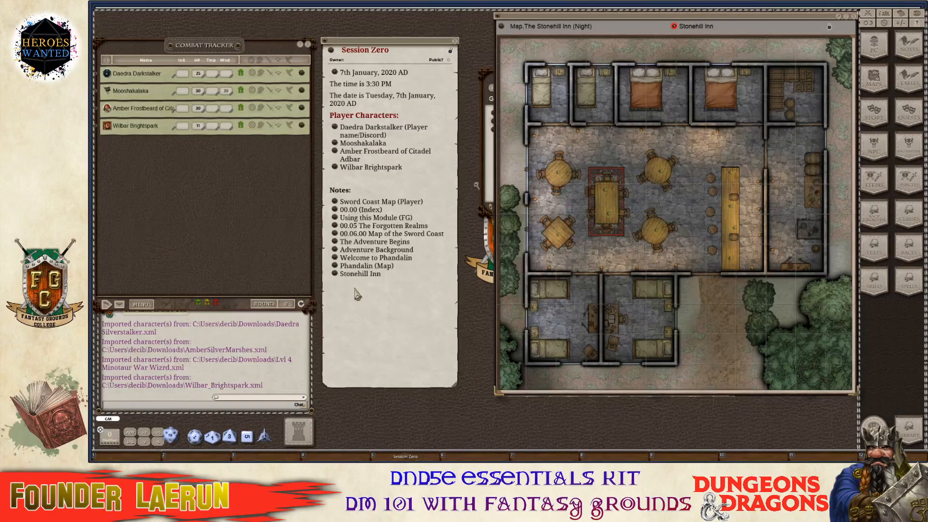
pyautogui.press('ctrl')
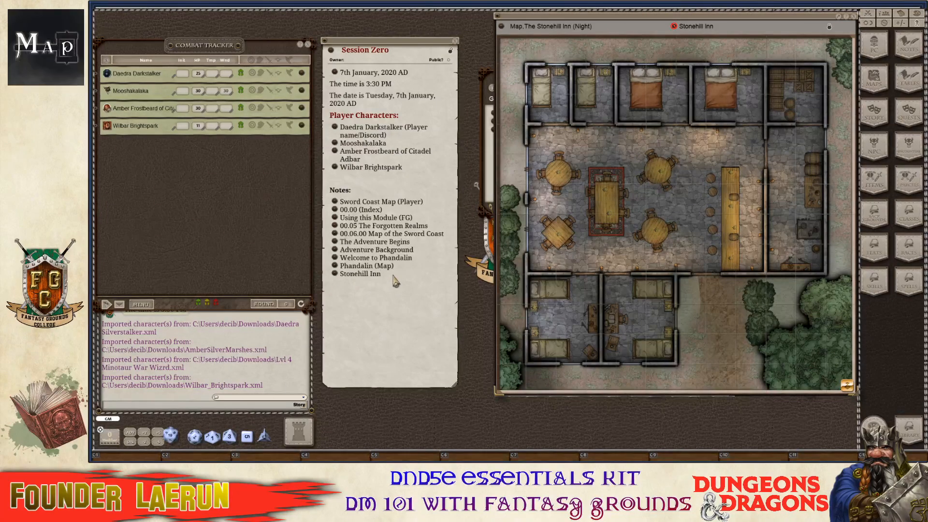
pyautogui.click(403, 275)
pyautogui.write('(Map')
# Move the map window aside and bring the Images & Maps list forward.
pyautogui.press('ctrl')
pyautogui.moveTo(668, 20); pyautogui.dragTo(717, 134)
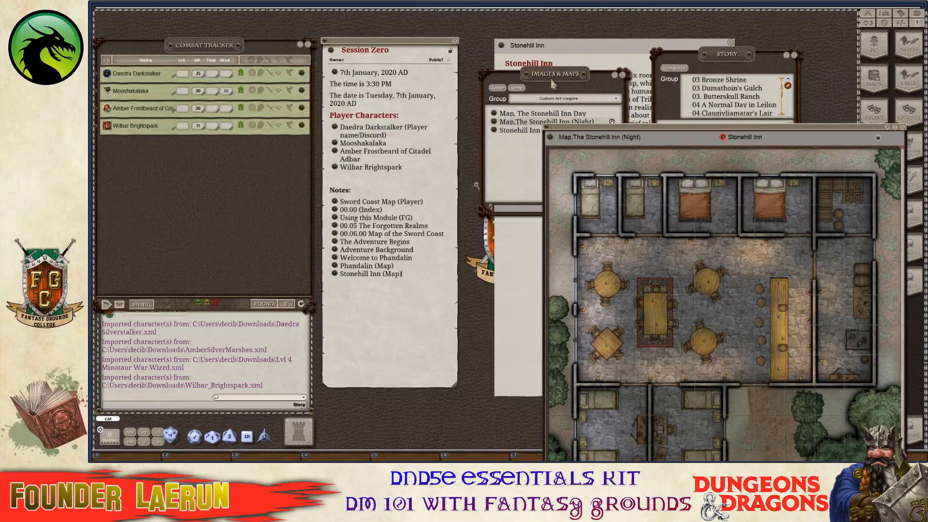
pyautogui.moveTo(554, 85); pyautogui.dragTo(461, 141)
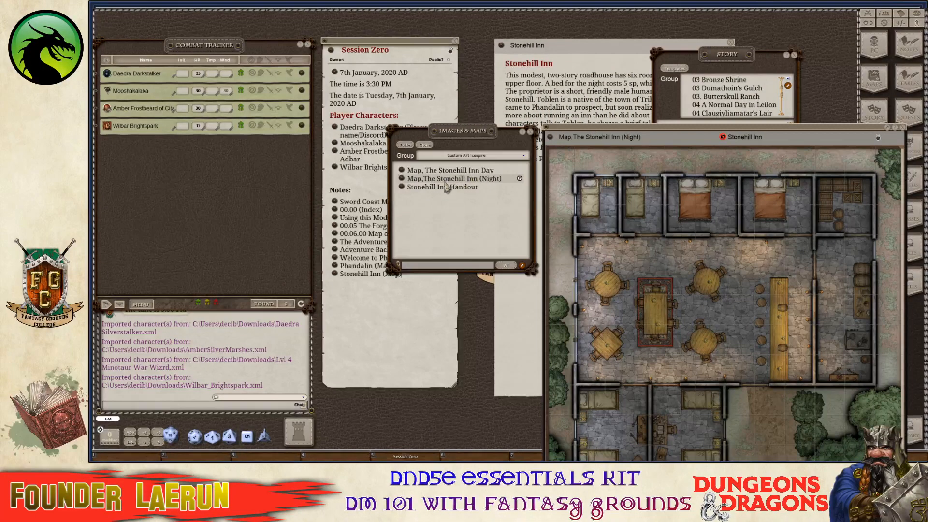
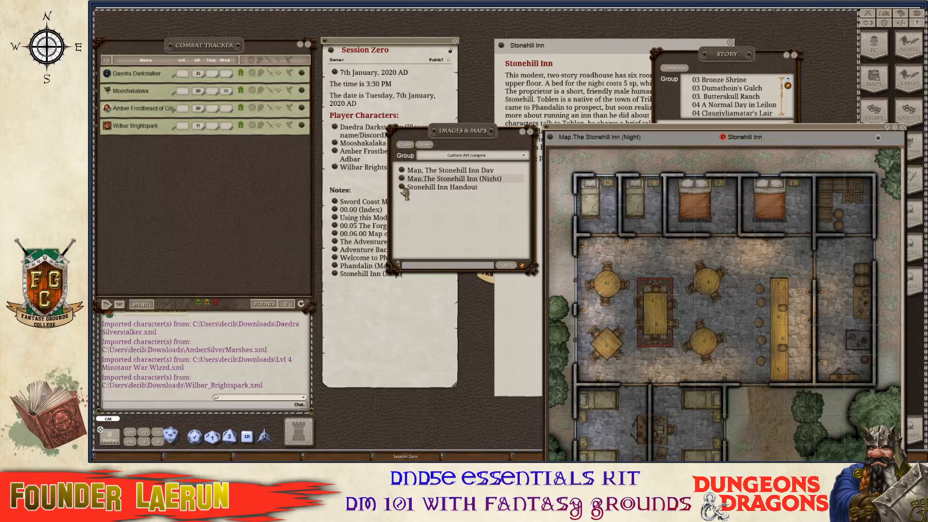
# Open the Stonehill Inn handout image, review its sharing options, and close it.
pyautogui.click(405, 189)
pyautogui.moveTo(757, 245); pyautogui.dragTo(496, 174)
pyautogui.scroll(-3, 467, 239)
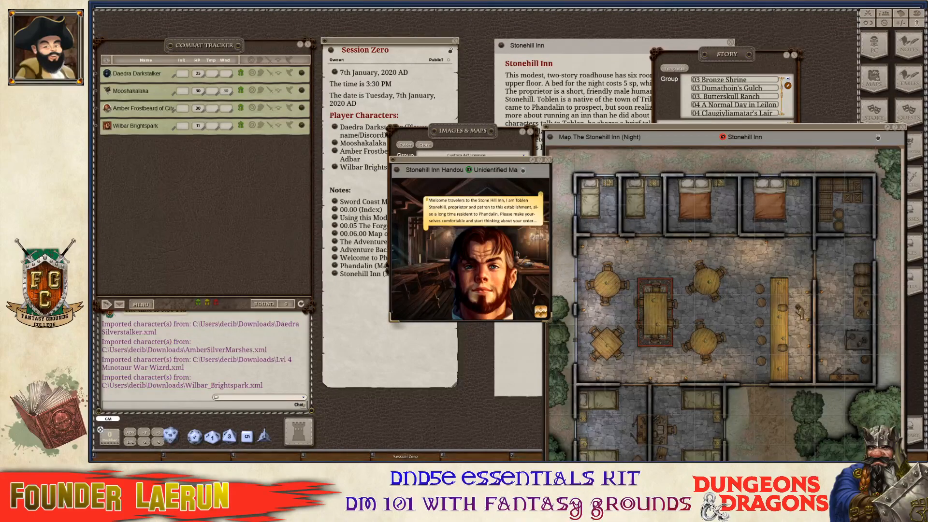
pyautogui.click(547, 160)
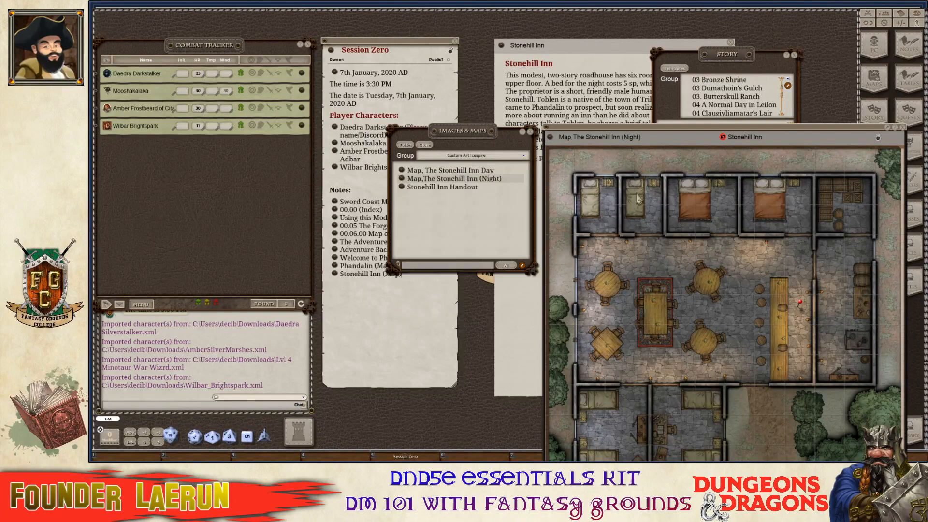
pyautogui.doubleClick(800, 306)
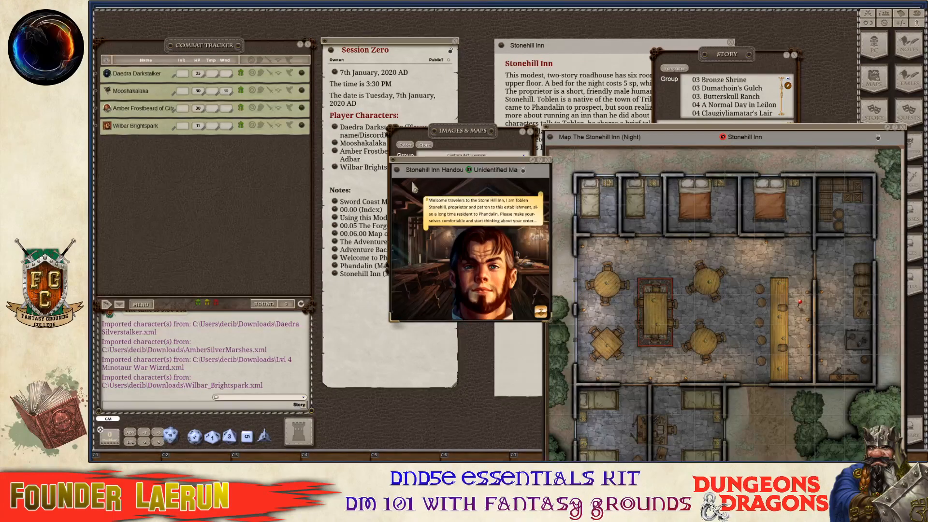
pyautogui.rightClick(399, 169)
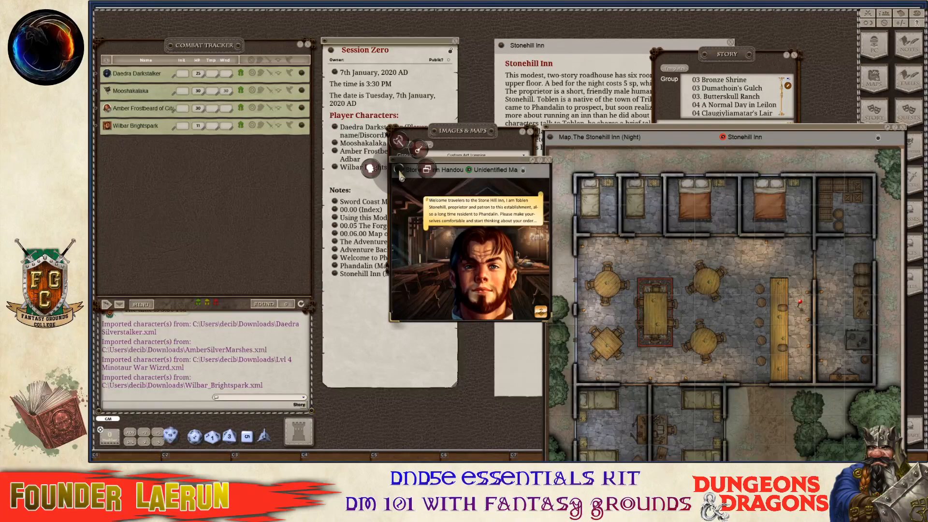
pyautogui.rightClick(418, 215)
pyautogui.click(390, 214)
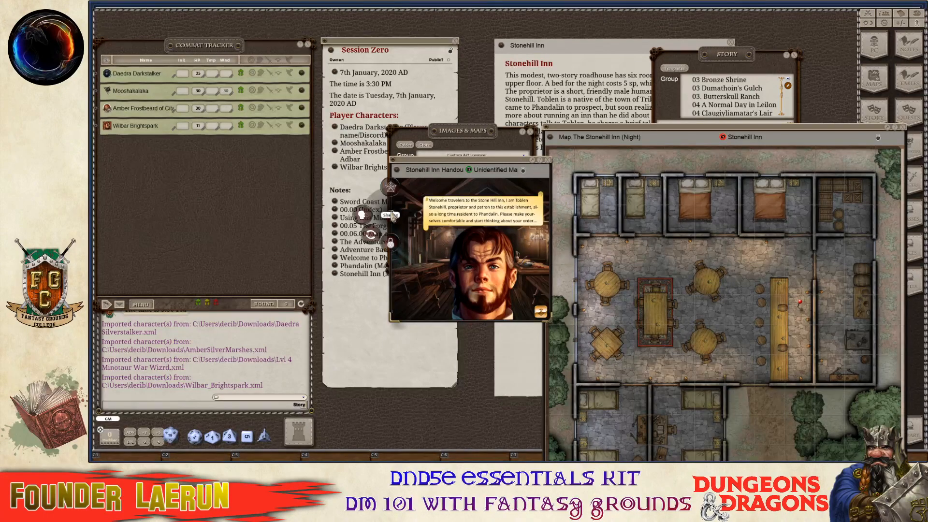
pyautogui.click(390, 192)
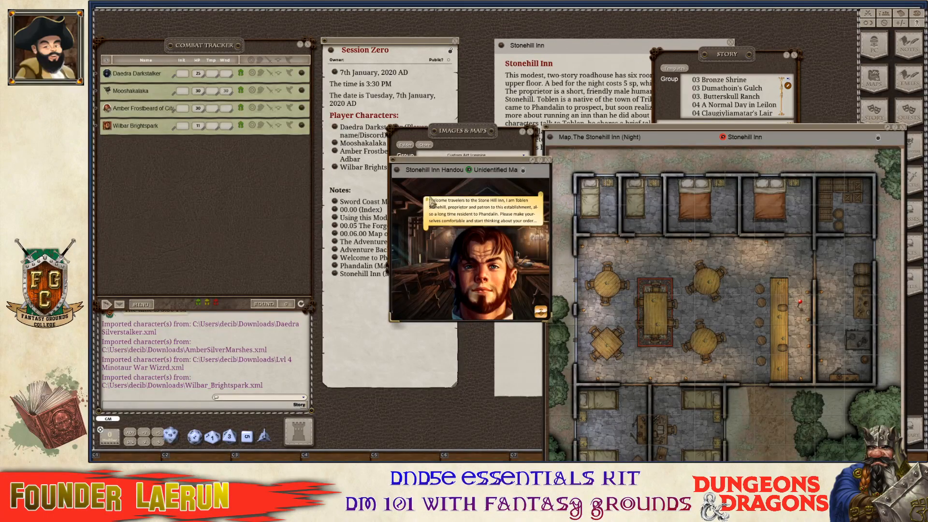
pyautogui.click(548, 160)
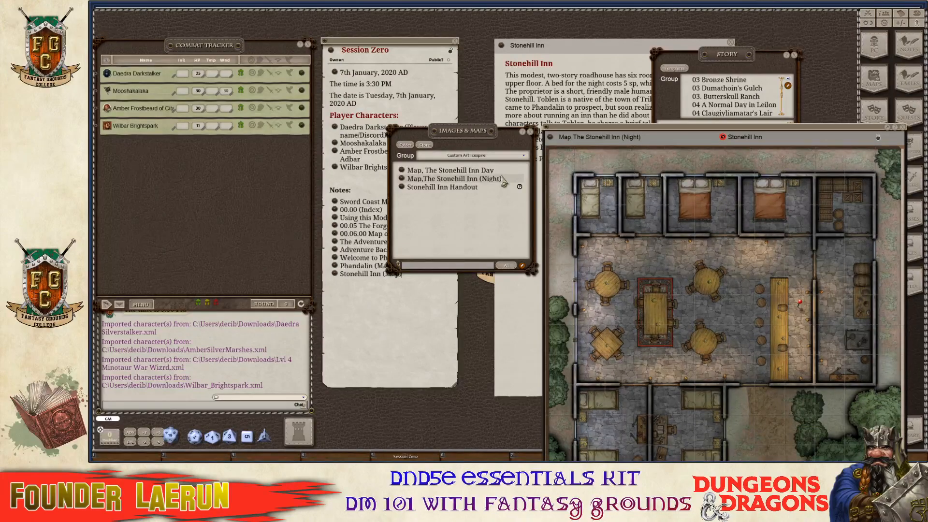
# Close Images & Maps and view the Phandalin Tales table linked from the Stonehill Inn story.
pyautogui.press('ctrl')
pyautogui.click(530, 131)
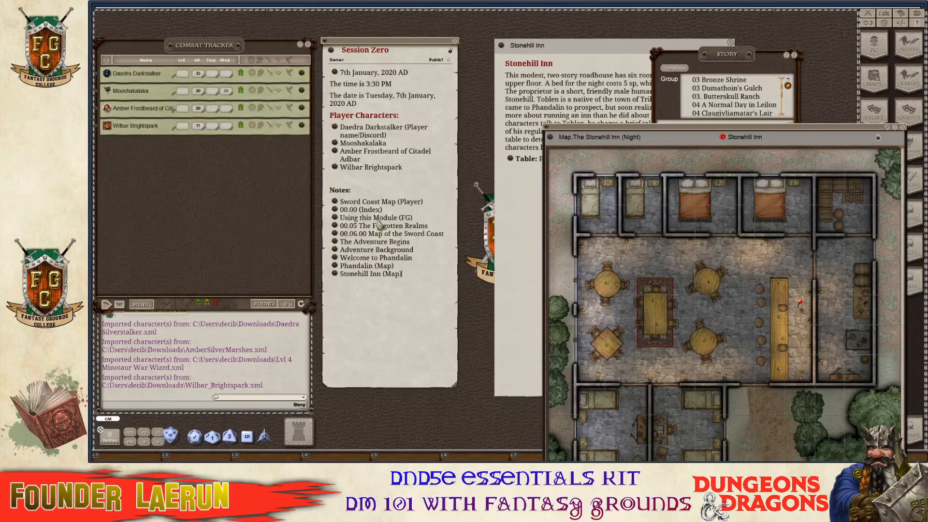
pyautogui.click(560, 57)
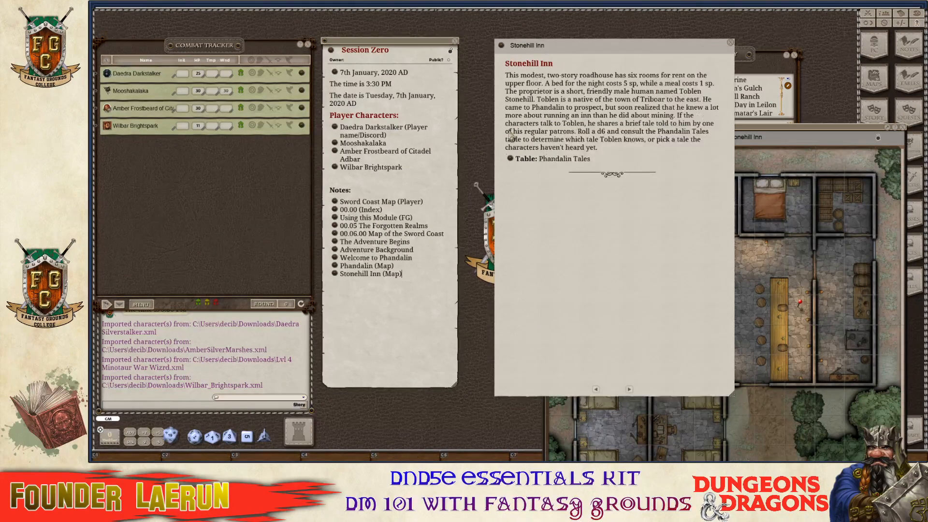
pyautogui.click(510, 161)
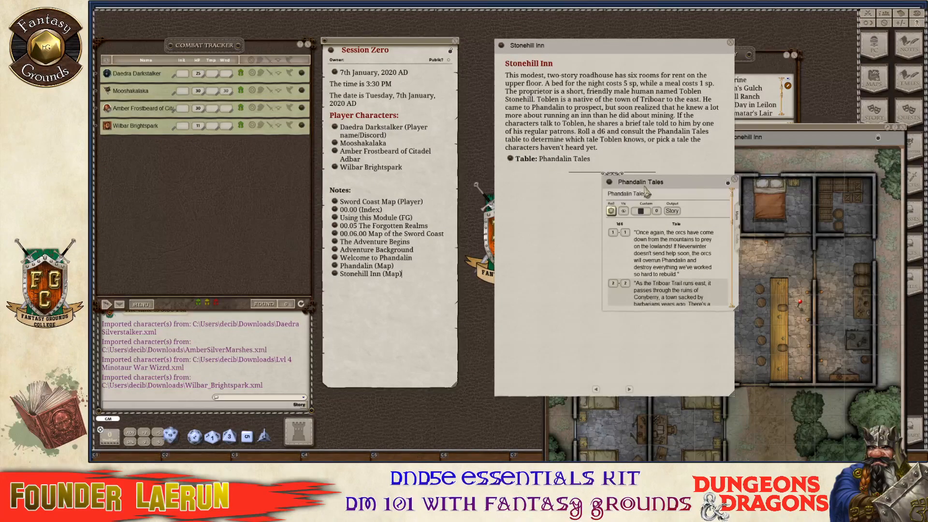
pyautogui.moveTo(675, 189); pyautogui.dragTo(594, 200)
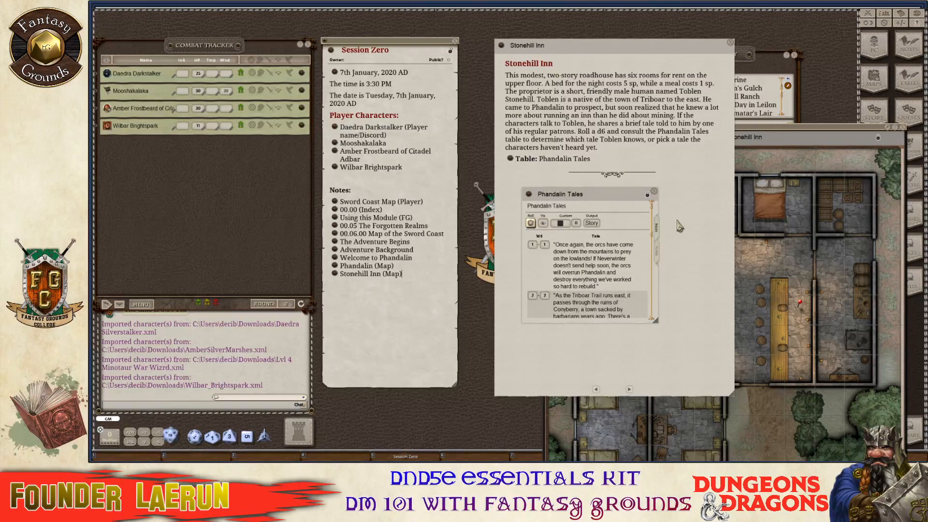
pyautogui.click(654, 192)
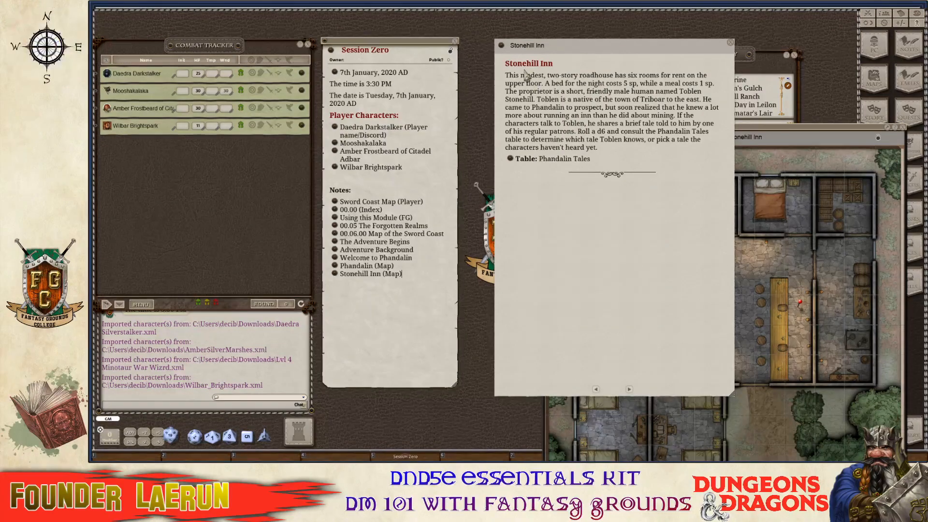
# Pin the Stonehill Inn story onto the inn night map, then close the story.
pyautogui.moveTo(501, 47); pyautogui.dragTo(749, 261)
pyautogui.moveTo(633, 50); pyautogui.dragTo(482, 146)
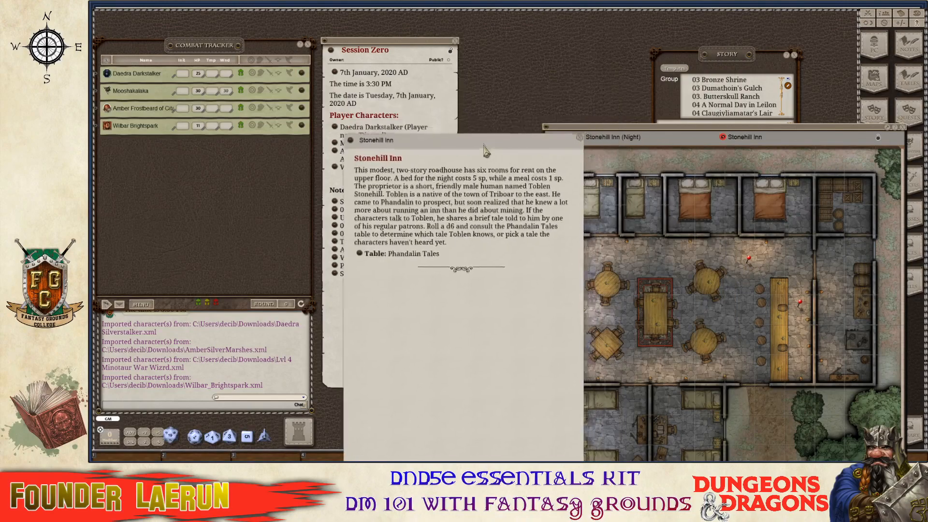
pyautogui.click(580, 138)
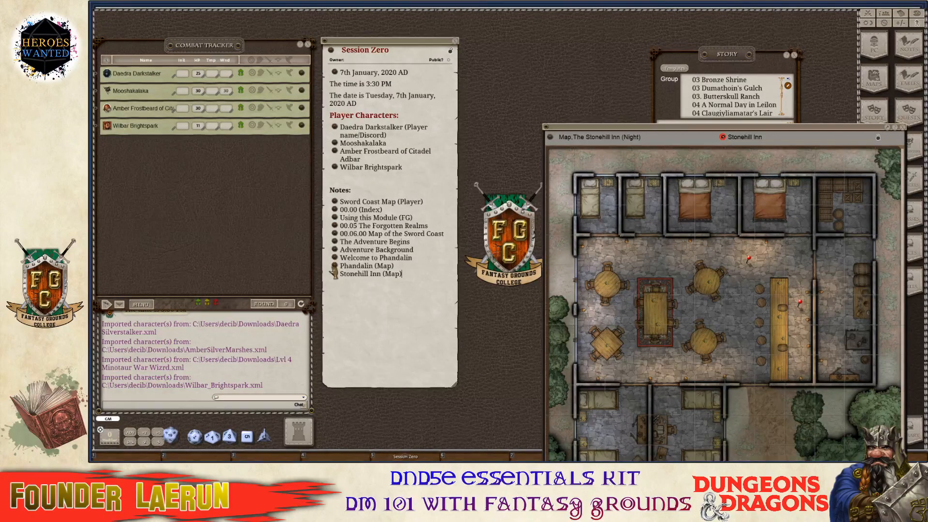
# Open the Phandalin map, check its Stonehill Inn pin, and pin the inn night map's building.
pyautogui.click(334, 266)
pyautogui.moveTo(690, 114); pyautogui.dragTo(403, 60)
pyautogui.scroll(3, 330, 246)
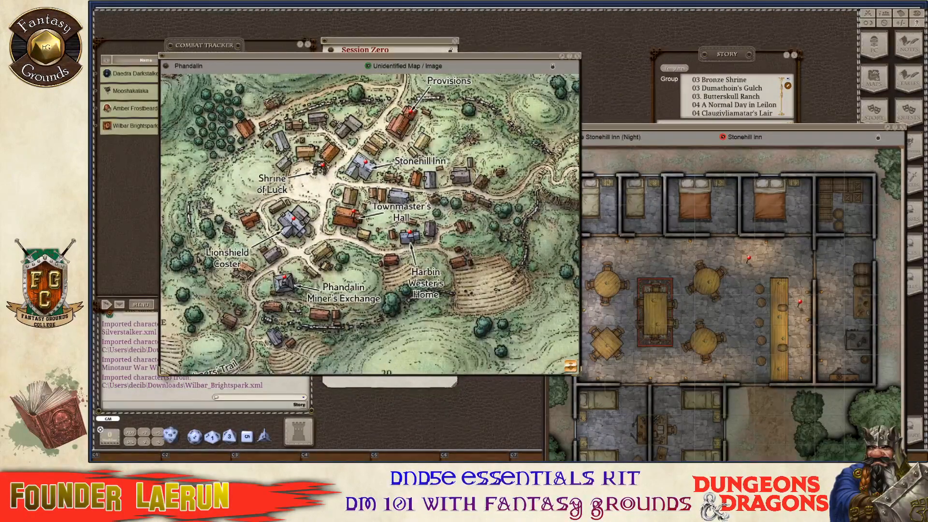
pyautogui.click(367, 163)
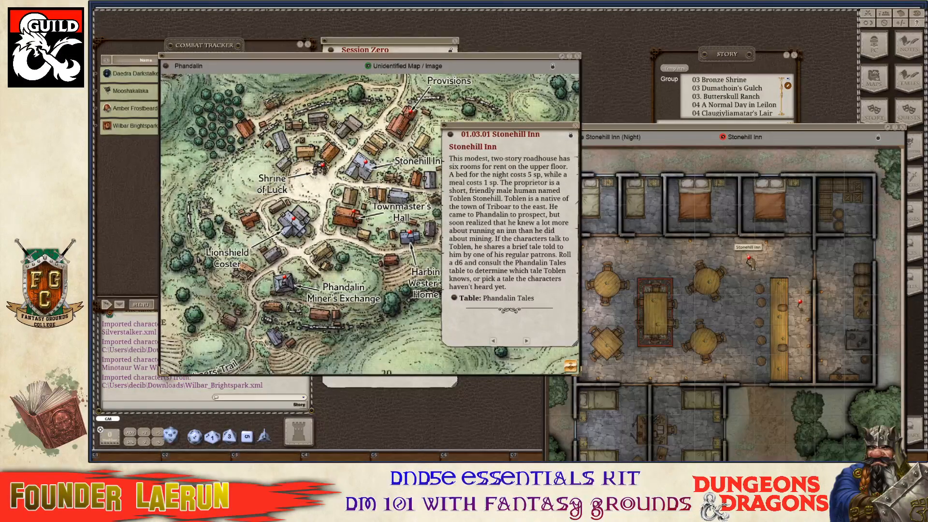
pyautogui.click(579, 127)
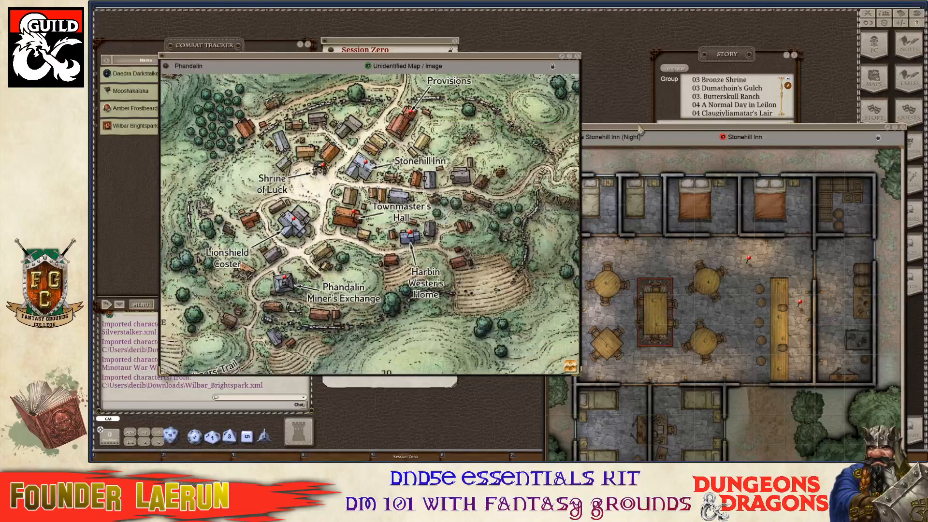
pyautogui.click(598, 138)
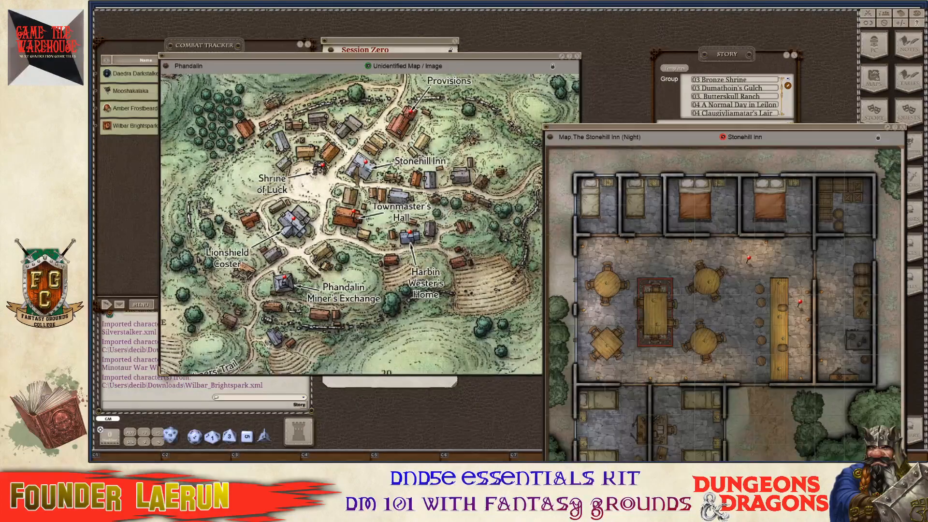
pyautogui.moveTo(354, 175); pyautogui.dragTo(354, 170)
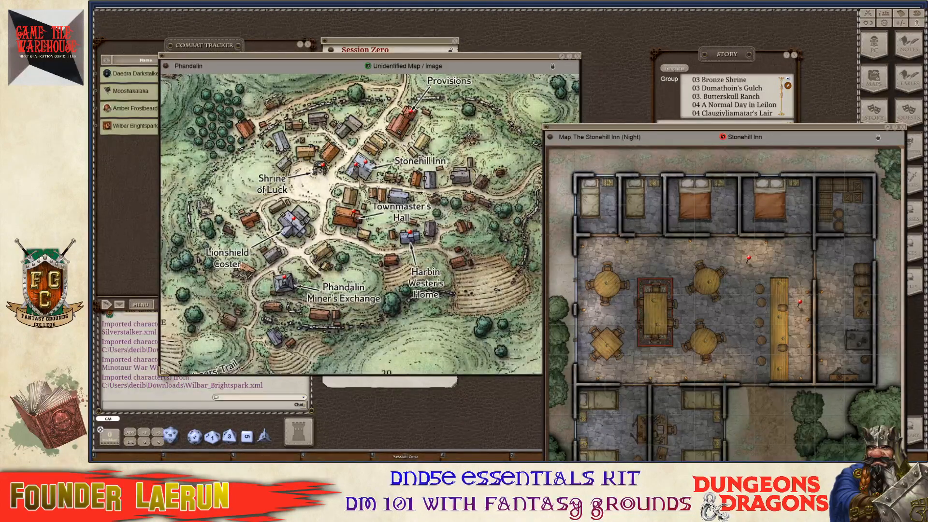
# Close the inn night map and resize the Phandalin map to fit its width.
pyautogui.click(902, 128)
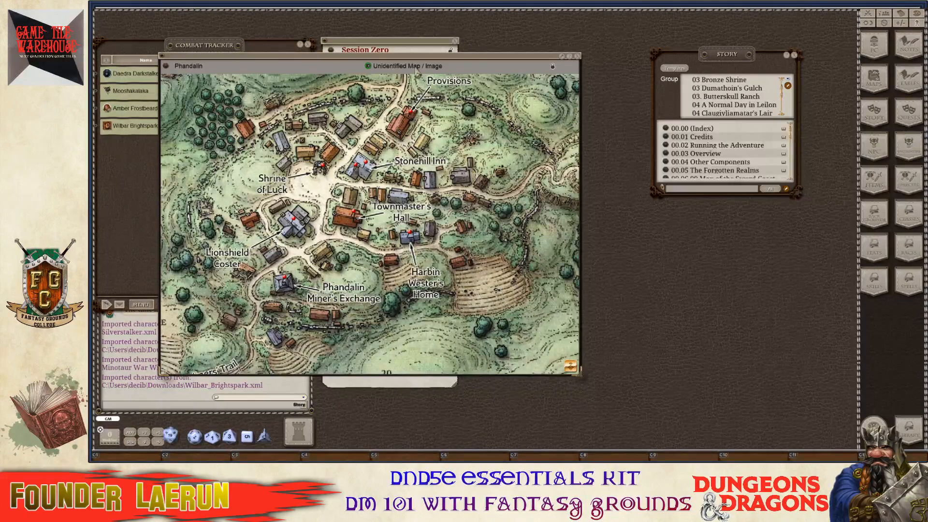
pyautogui.moveTo(414, 58); pyautogui.dragTo(687, 22)
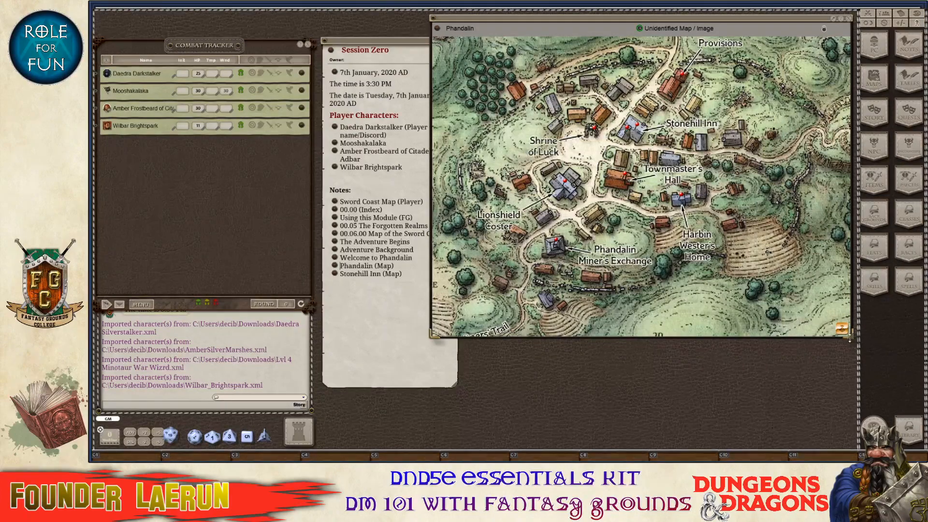
pyautogui.moveTo(849, 337); pyautogui.dragTo(734, 422)
pyautogui.moveTo(579, 340); pyautogui.dragTo(691, 340)
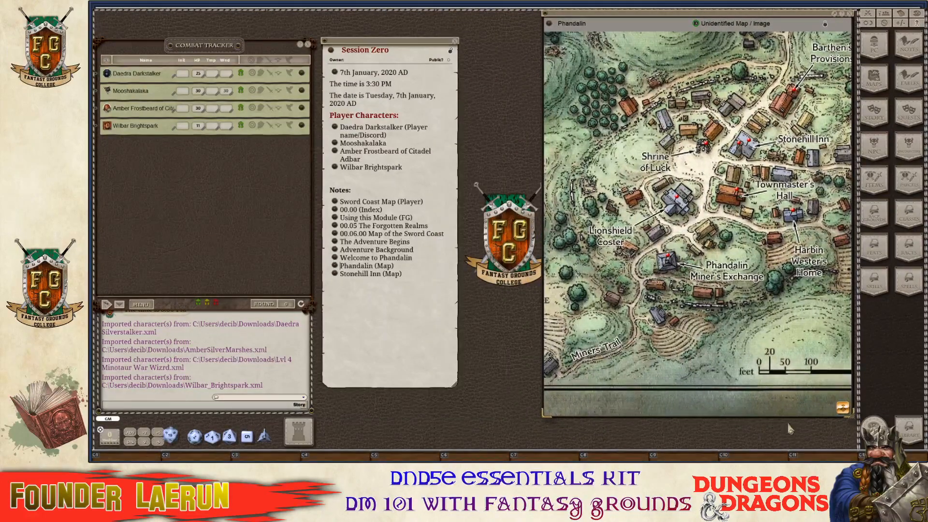
pyautogui.moveTo(851, 415); pyautogui.dragTo(853, 446)
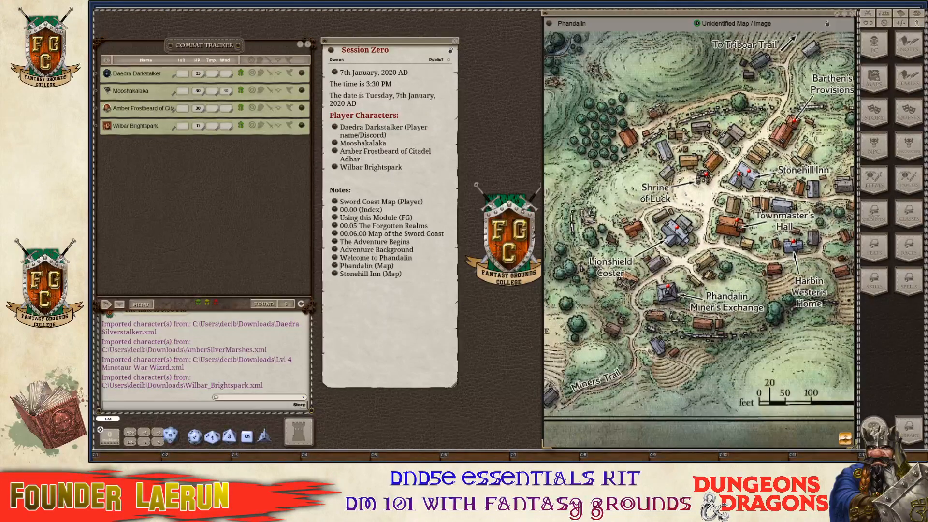
pyautogui.rightClick(683, 132)
pyautogui.click(711, 133)
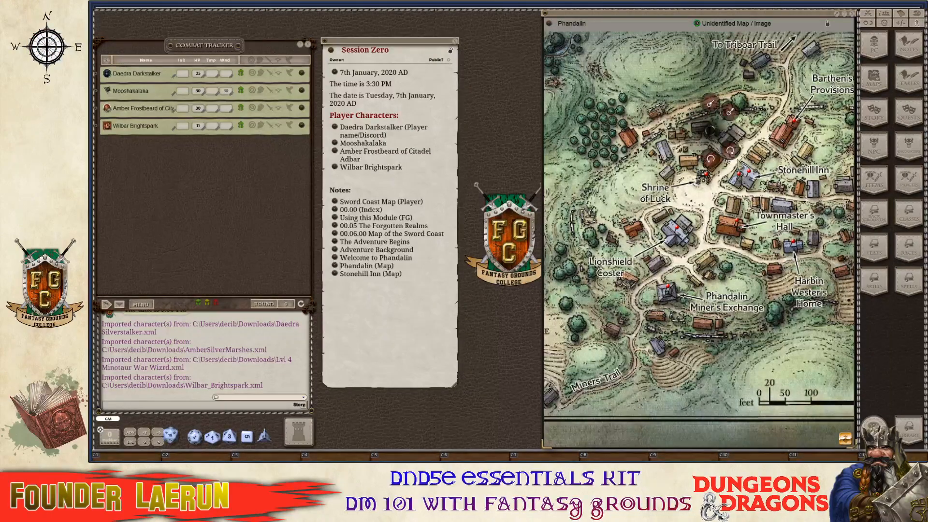
pyautogui.click(731, 149)
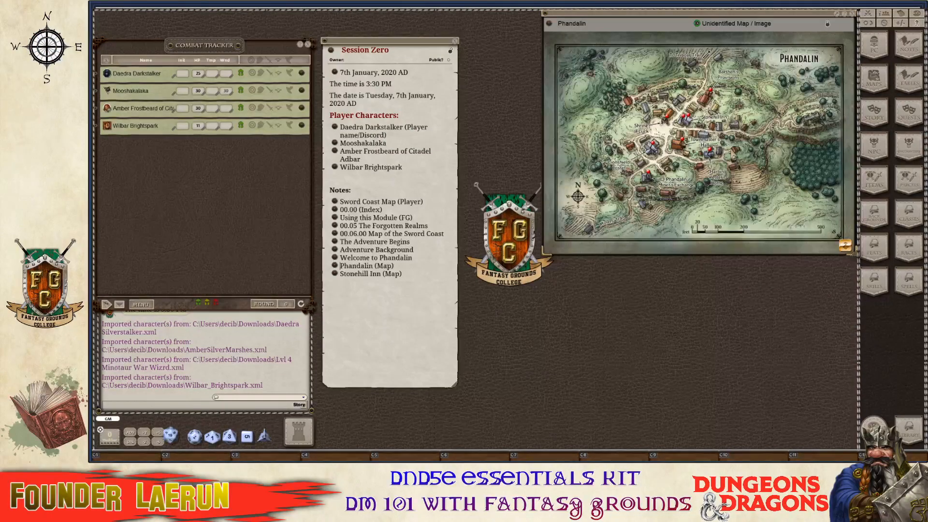
# Move the Story list left, fit the Phandalin map to its height, then close it.
pyautogui.moveTo(698, 14); pyautogui.dragTo(671, 186)
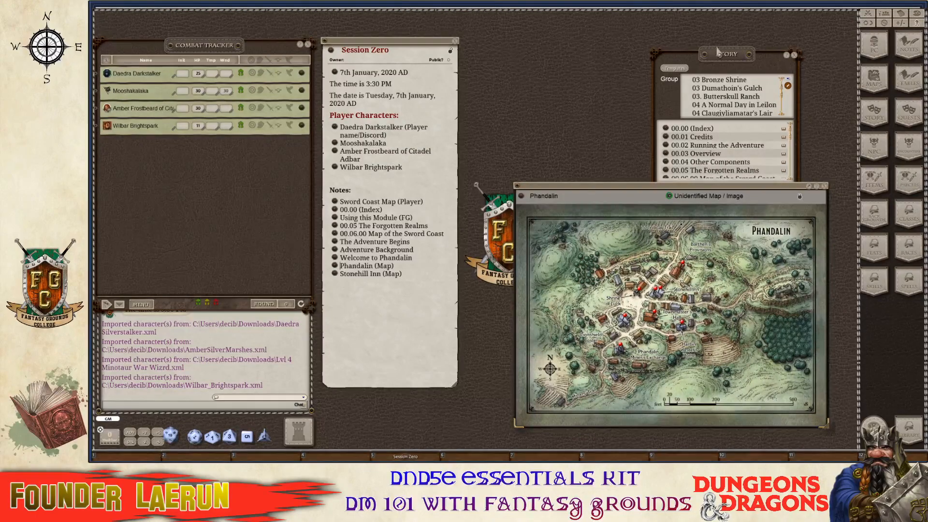
pyautogui.moveTo(718, 49); pyautogui.dragTo(196, 176)
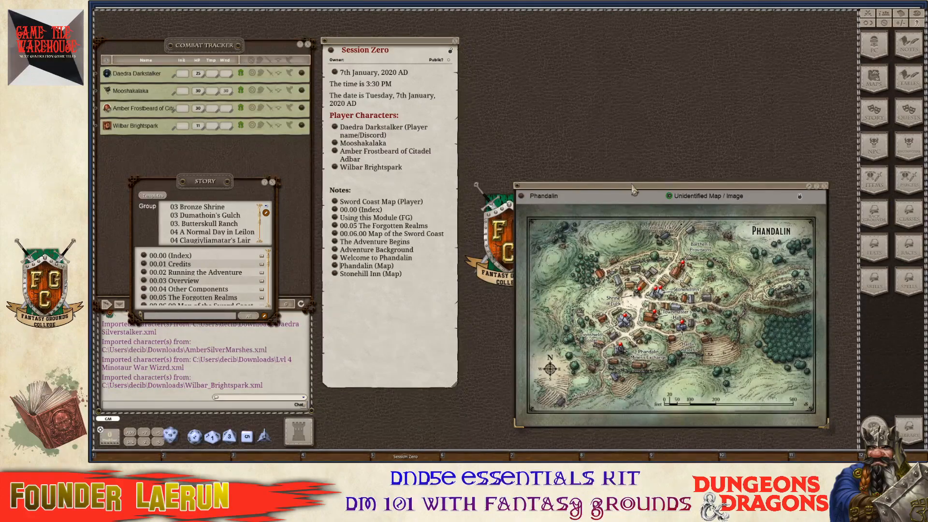
pyautogui.moveTo(633, 188); pyautogui.dragTo(608, 18)
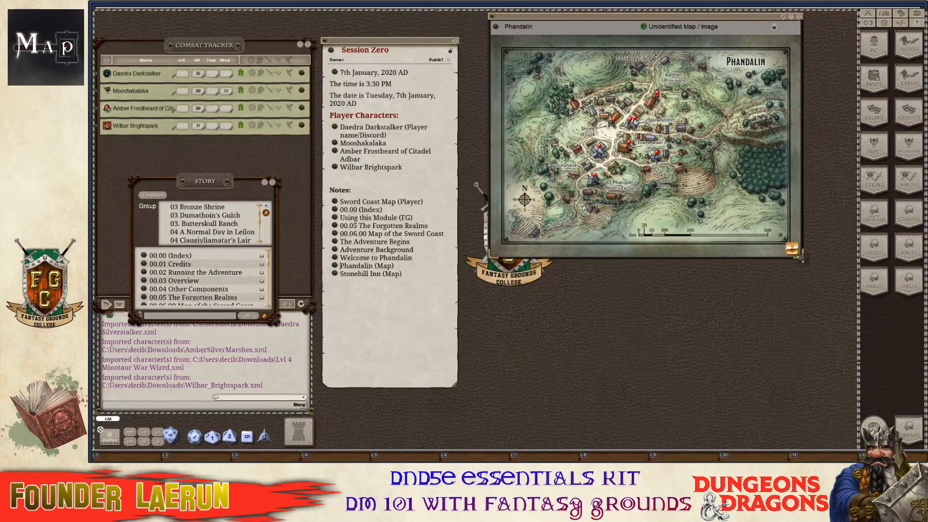
pyautogui.moveTo(800, 255); pyautogui.dragTo(856, 310)
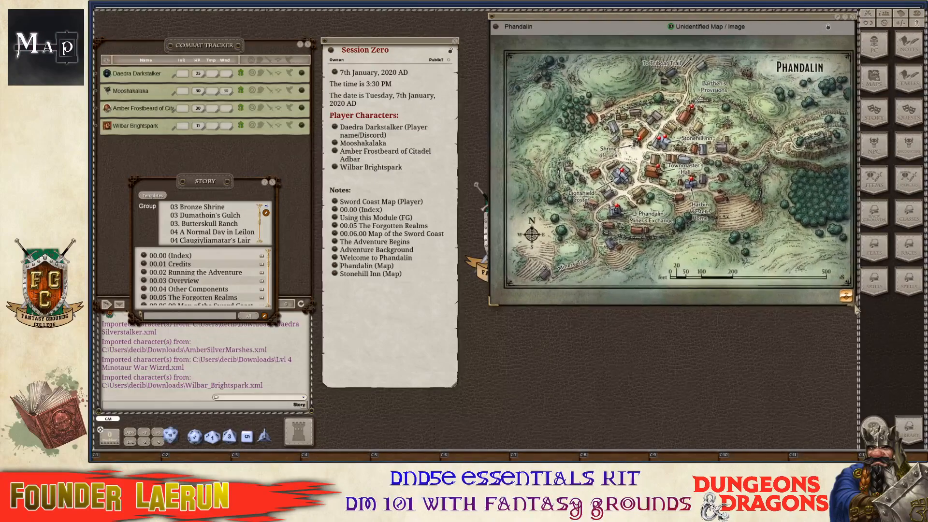
pyautogui.rightClick(703, 160)
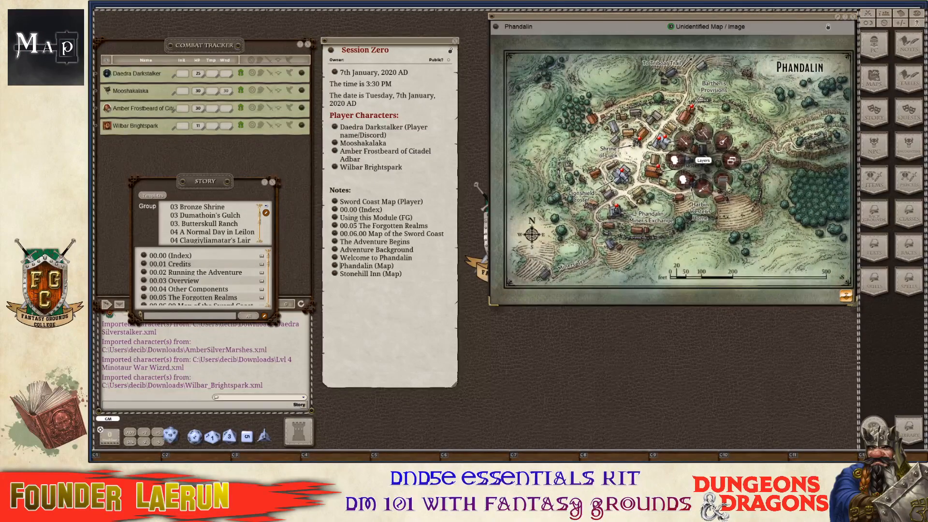
pyautogui.click(733, 162)
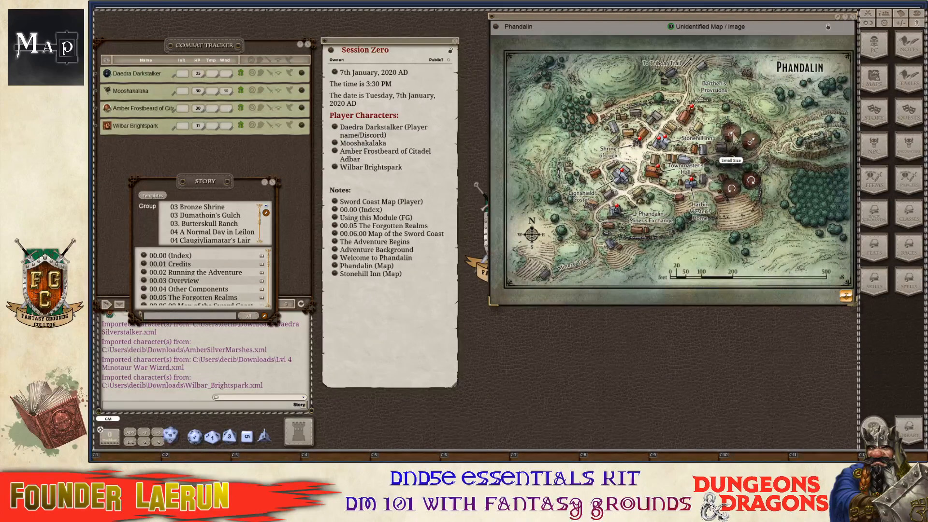
pyautogui.click(754, 188)
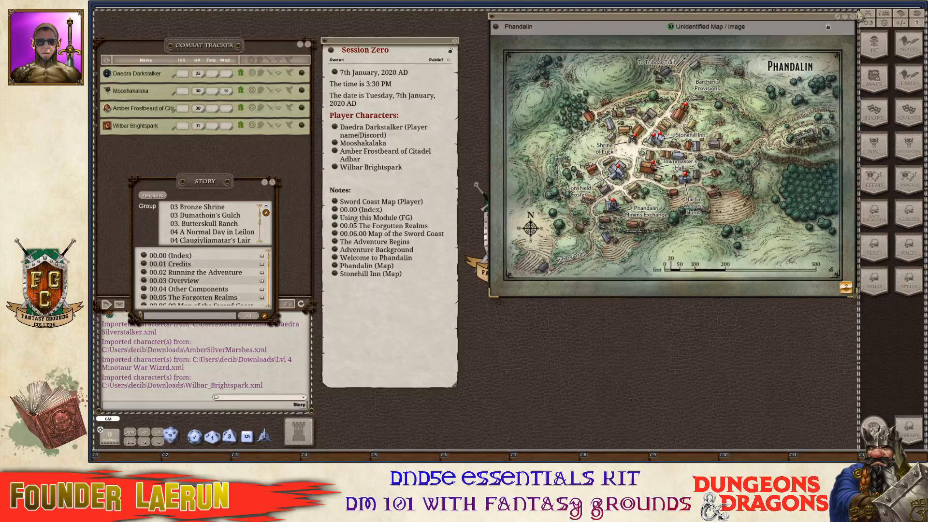
pyautogui.click(853, 19)
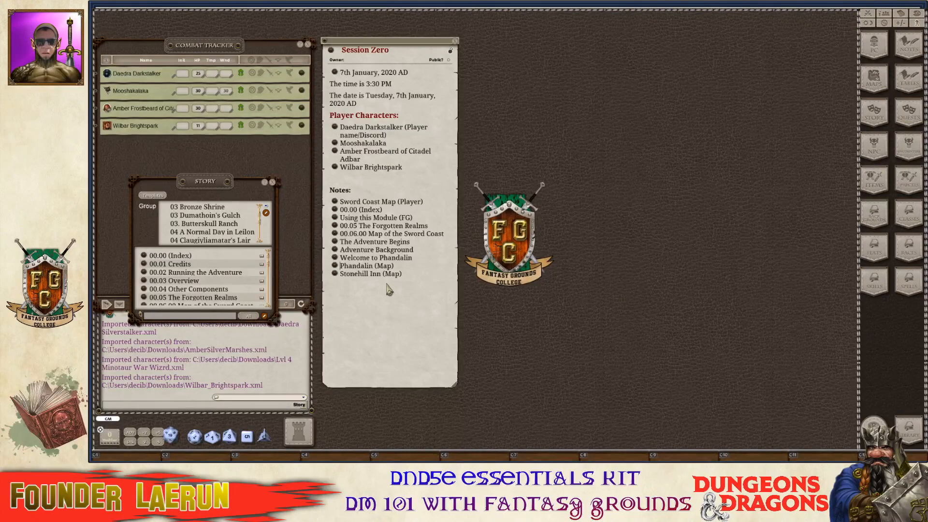
pyautogui.click(335, 266)
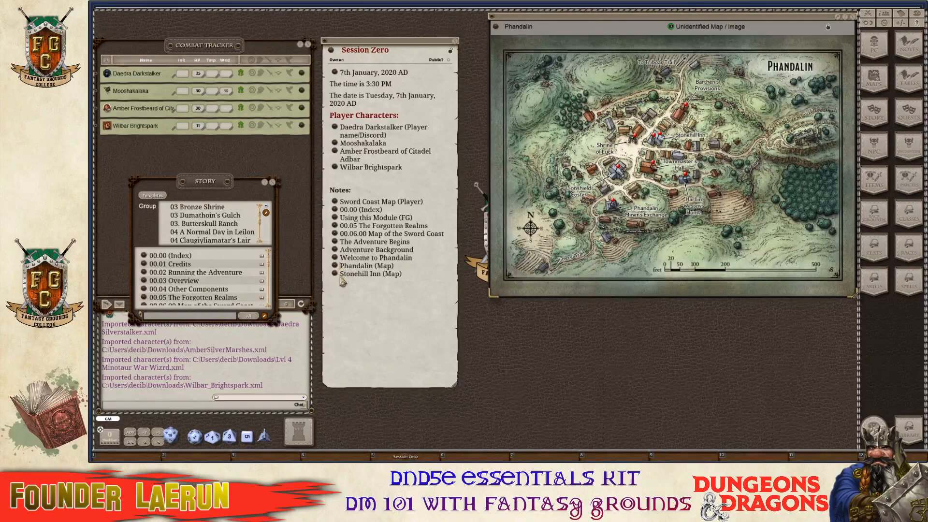
pyautogui.press('ctrl')
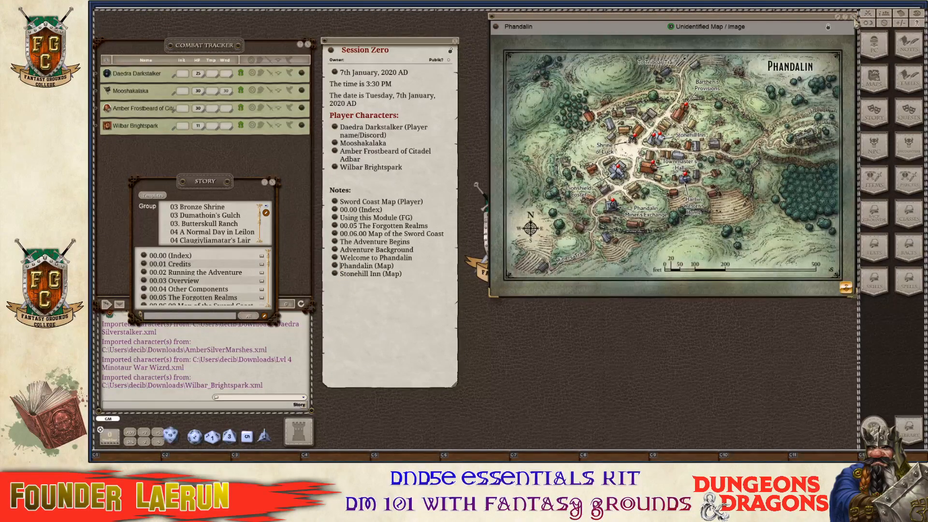
pyautogui.click(335, 265)
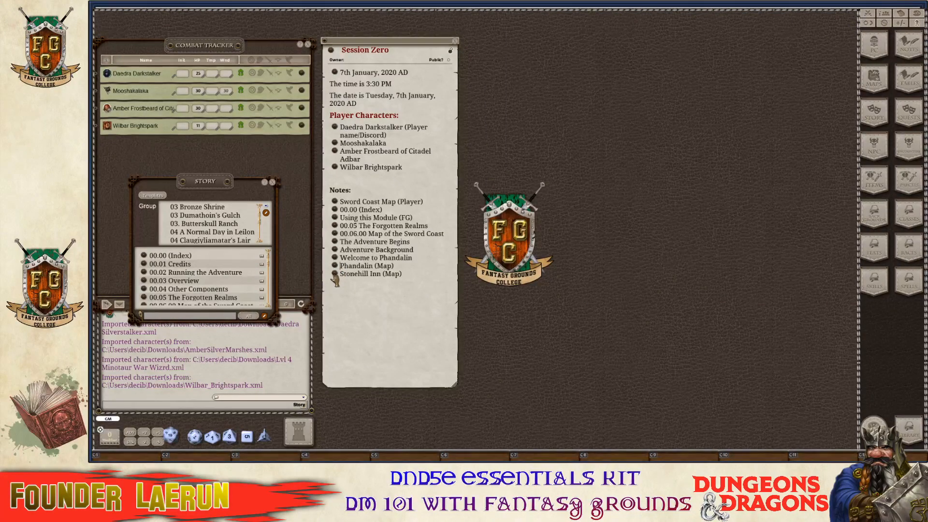
pyautogui.click(334, 273)
pyautogui.moveTo(717, 128); pyautogui.dragTo(664, 22)
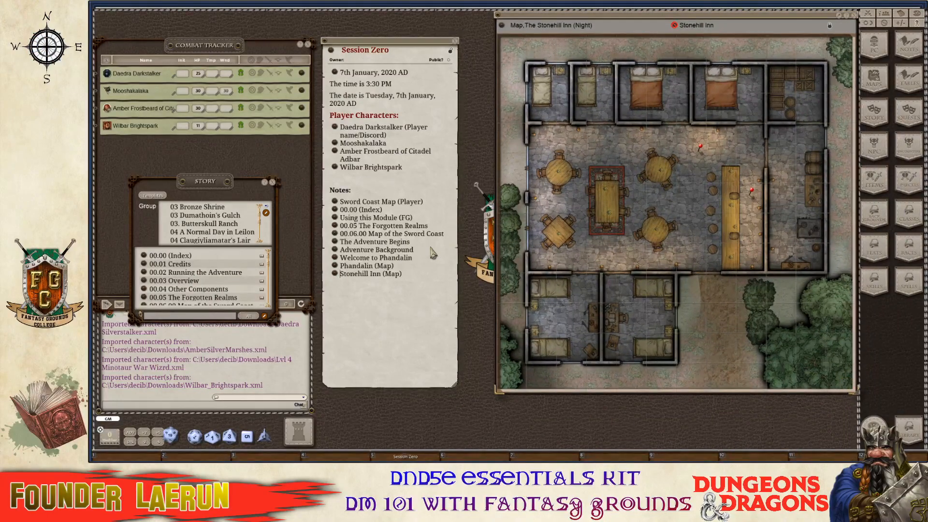
pyautogui.click(852, 15)
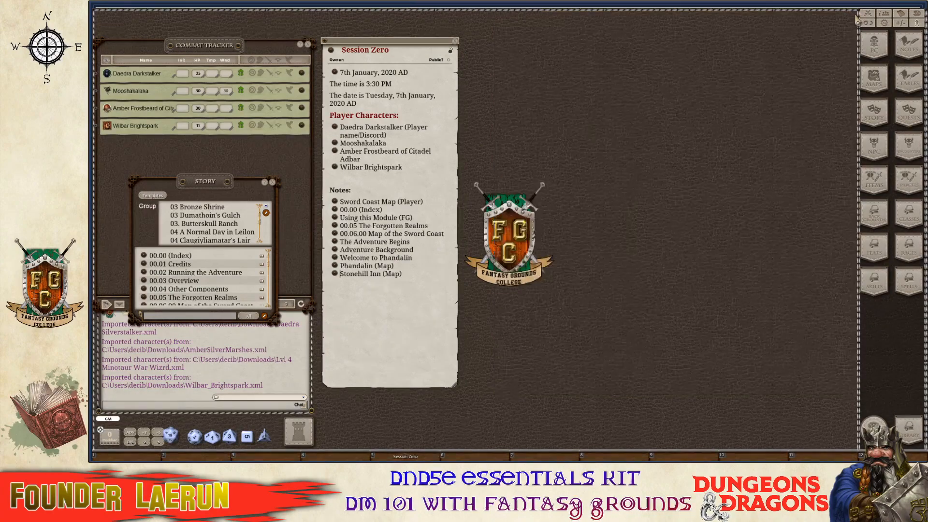
pyautogui.click(335, 234)
pyautogui.click(576, 126)
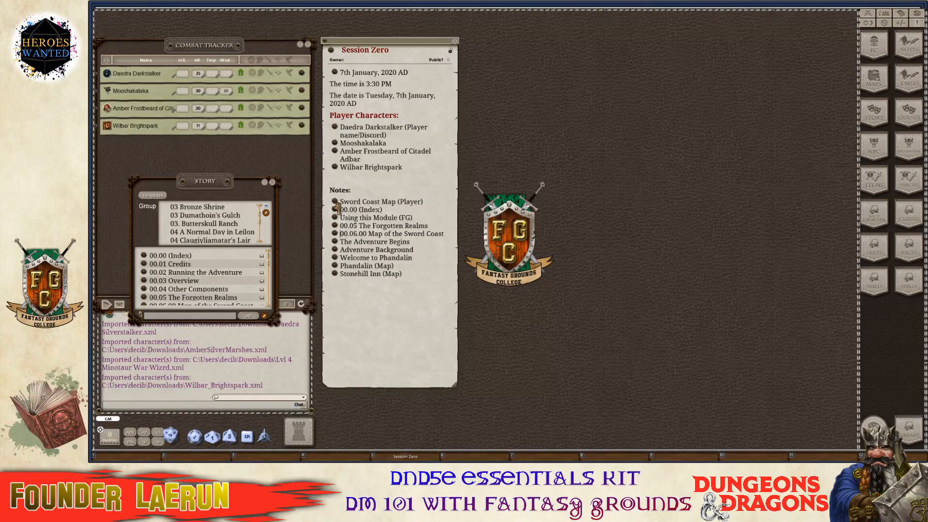
pyautogui.click(336, 202)
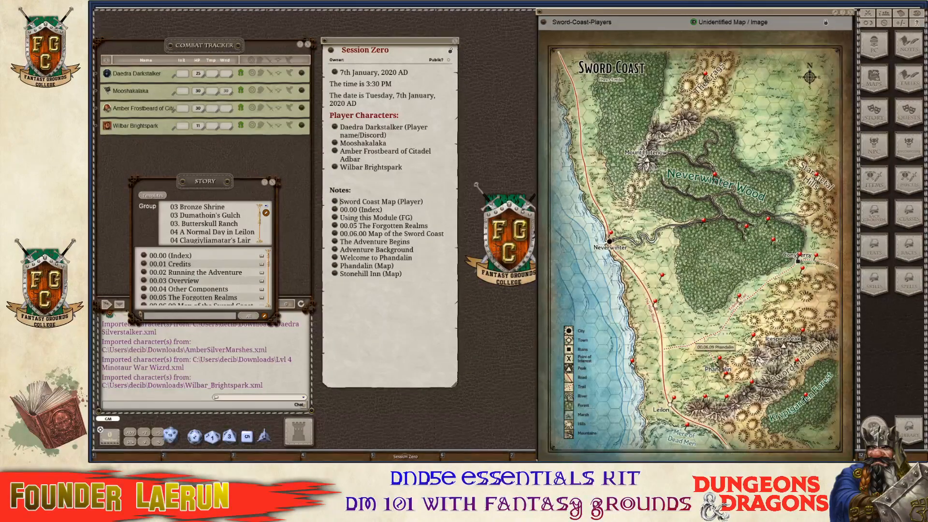
pyautogui.doubleClick(719, 359)
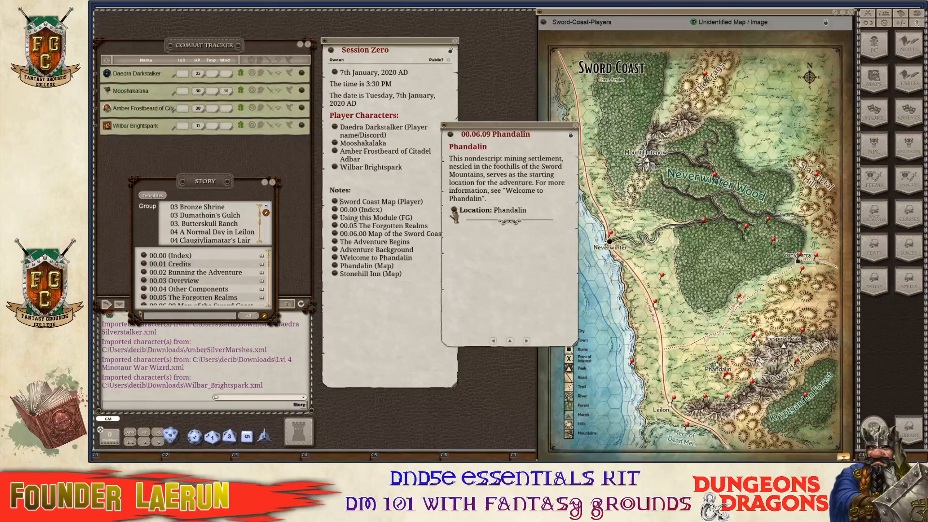
pyautogui.click(468, 198)
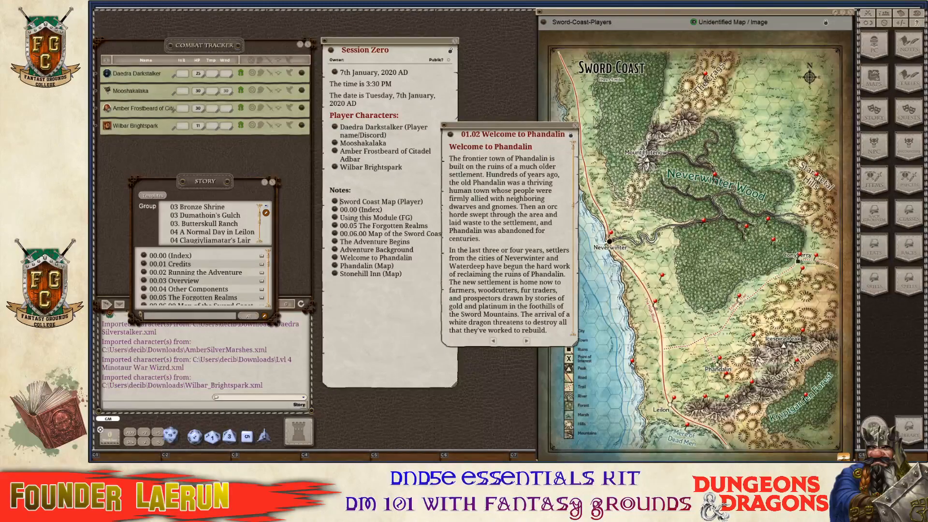
pyautogui.click(576, 126)
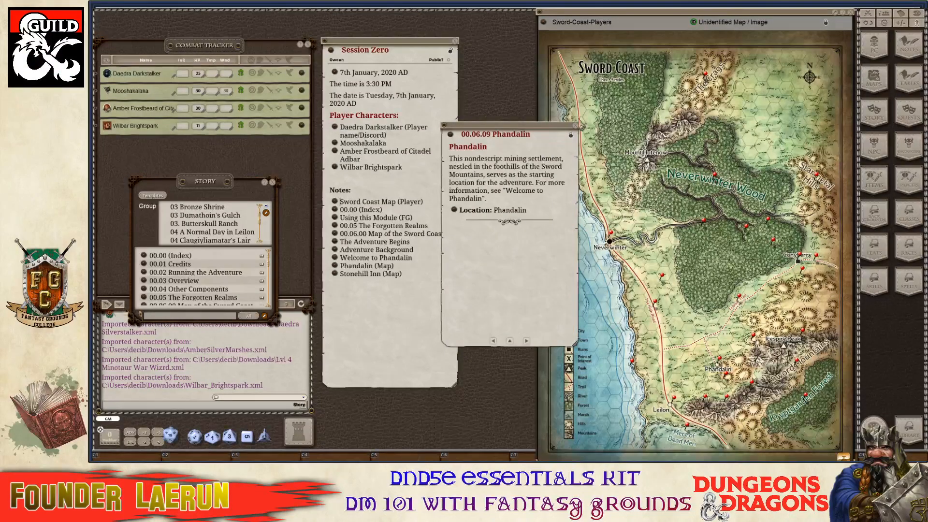
pyautogui.press('ctrl')
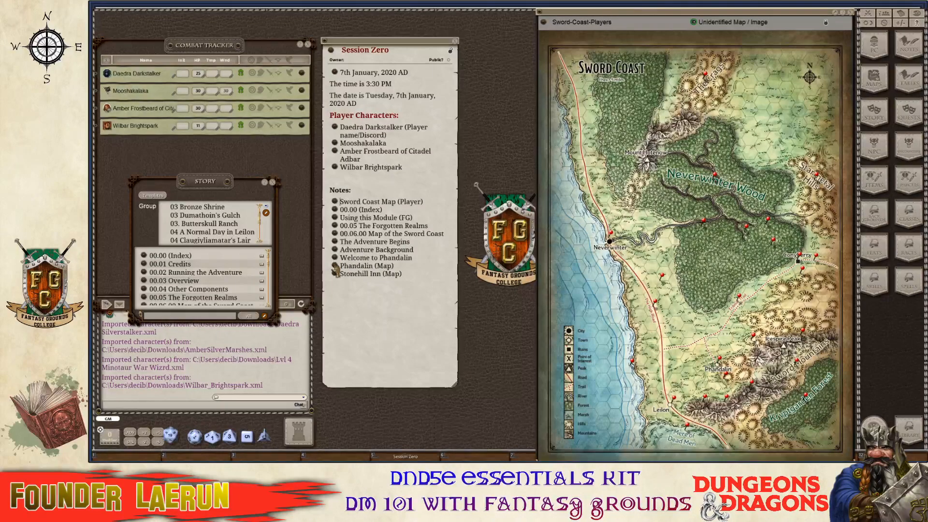
pyautogui.moveTo(335, 270); pyautogui.dragTo(728, 359)
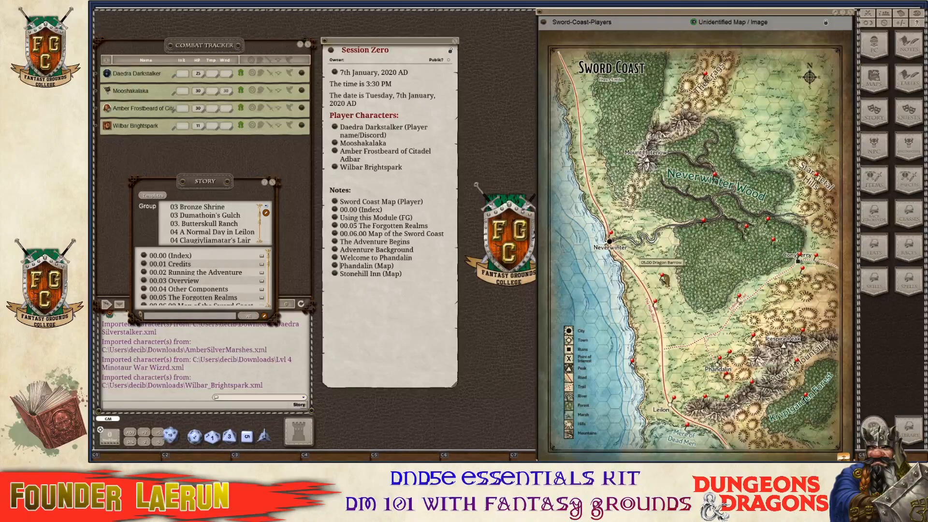
pyautogui.rightClick(665, 280)
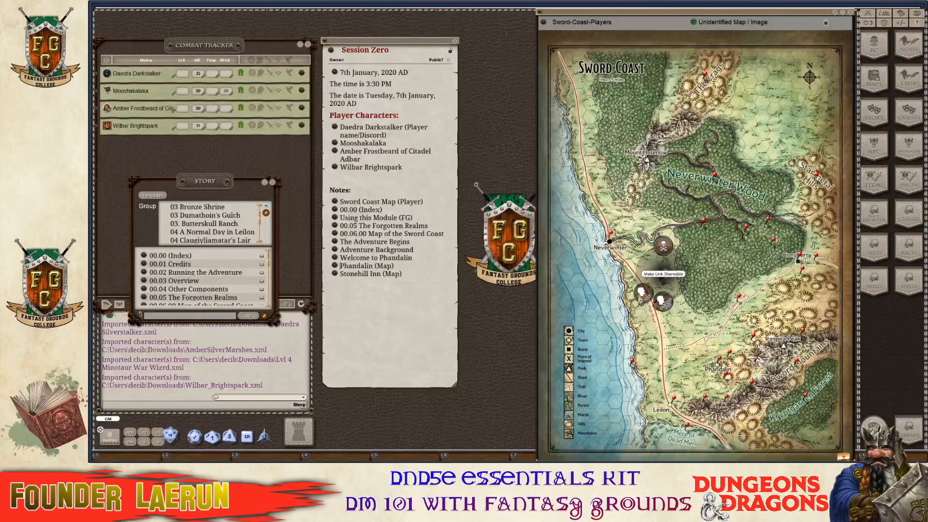
pyautogui.click(490, 304)
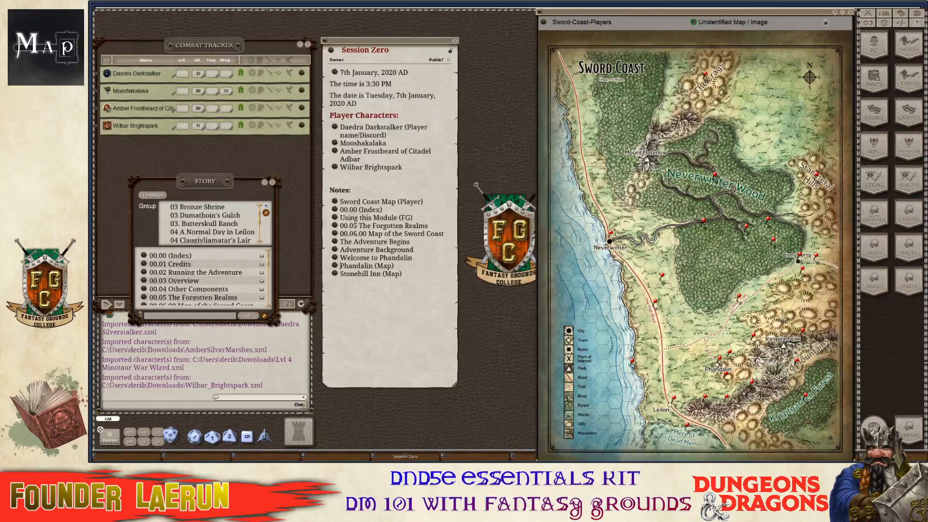
pyautogui.click(775, 242)
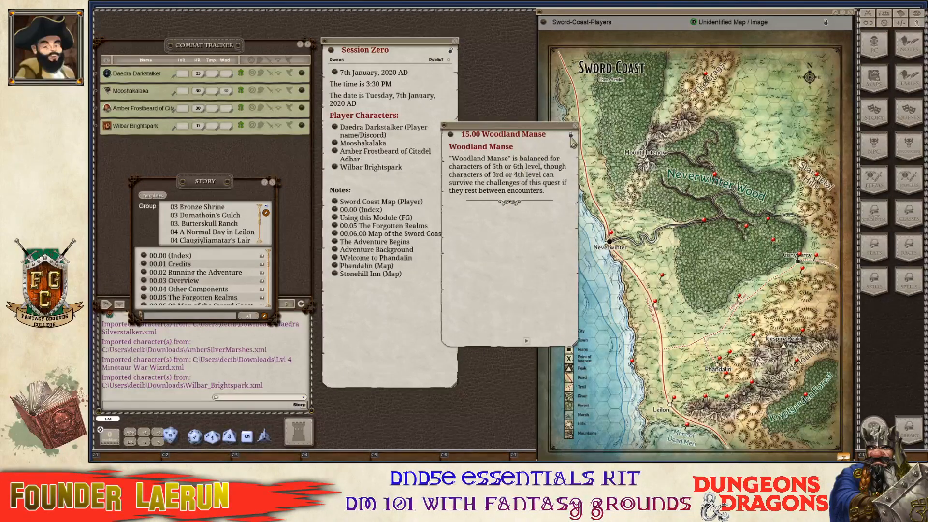
pyautogui.click(576, 134)
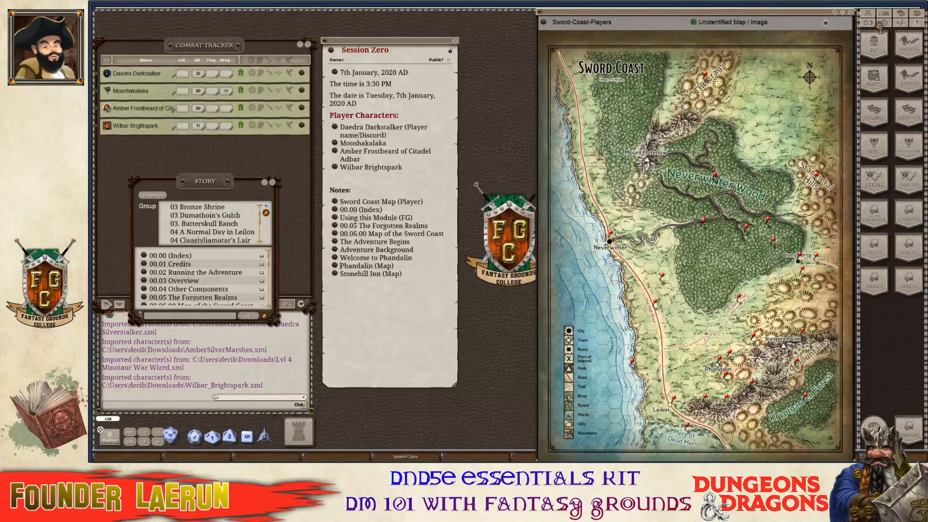
pyautogui.click(850, 12)
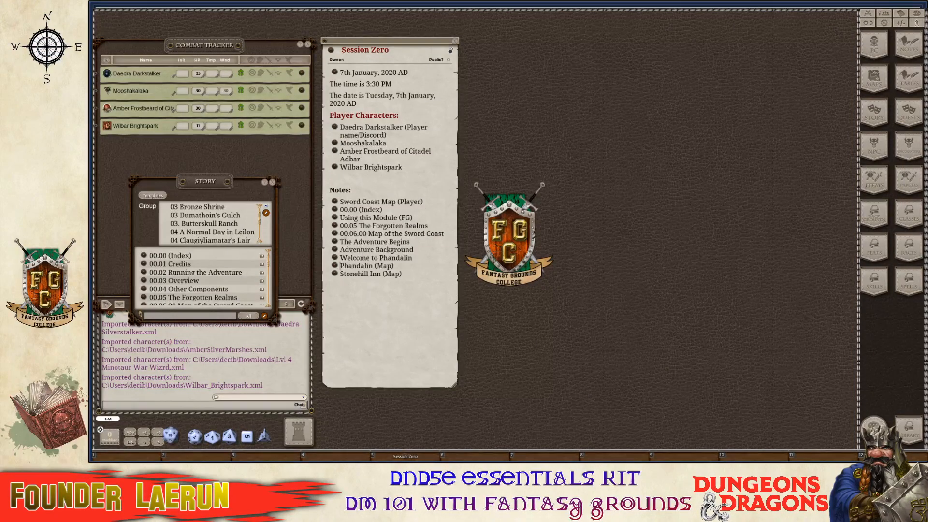
# Move the Story list beside the notes, browse its entries, and close it.
pyautogui.press('ctrl')
pyautogui.press('ctrl')
pyautogui.moveTo(218, 181); pyautogui.dragTo(620, 112)
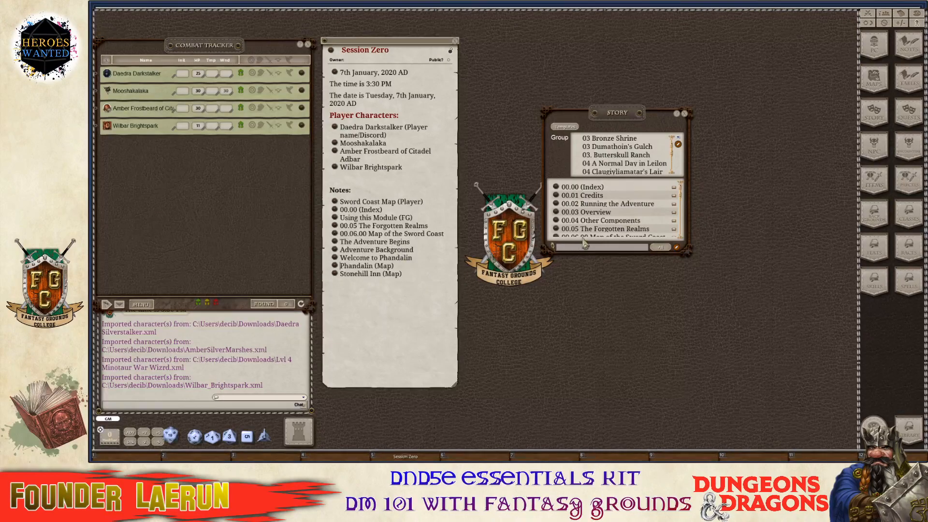
pyautogui.scroll(-3, 591, 211)
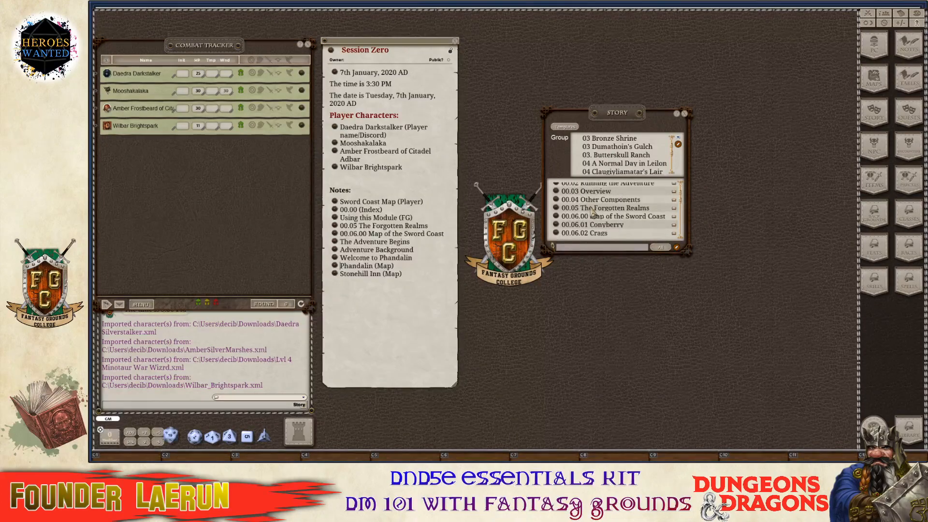
pyautogui.scroll(3, 594, 212)
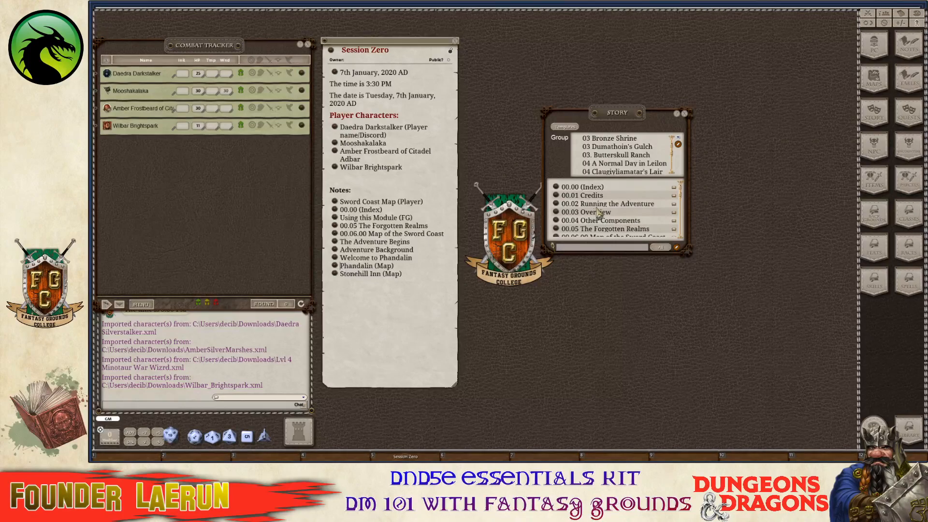
pyautogui.scroll(-1, 600, 213)
pyautogui.scroll(1, 610, 214)
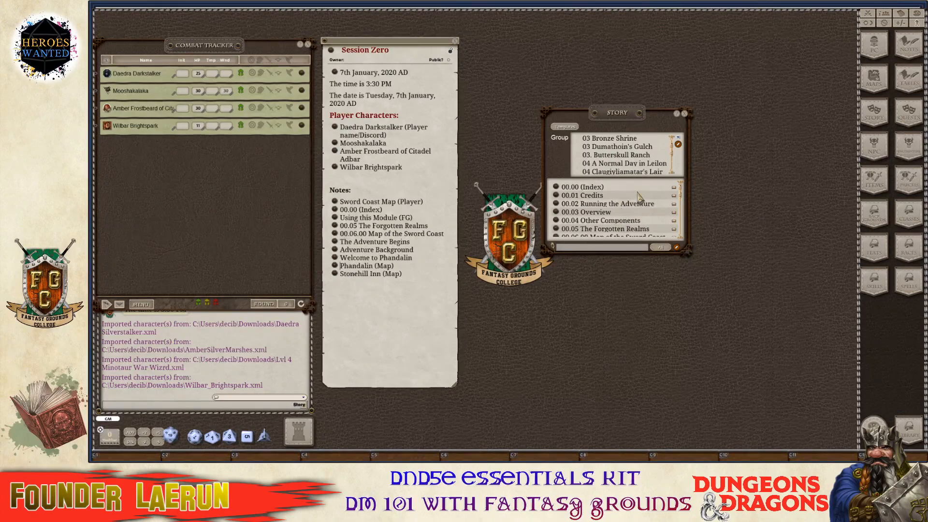
pyautogui.scroll(-5, 631, 223)
pyautogui.scroll(-12, 632, 223)
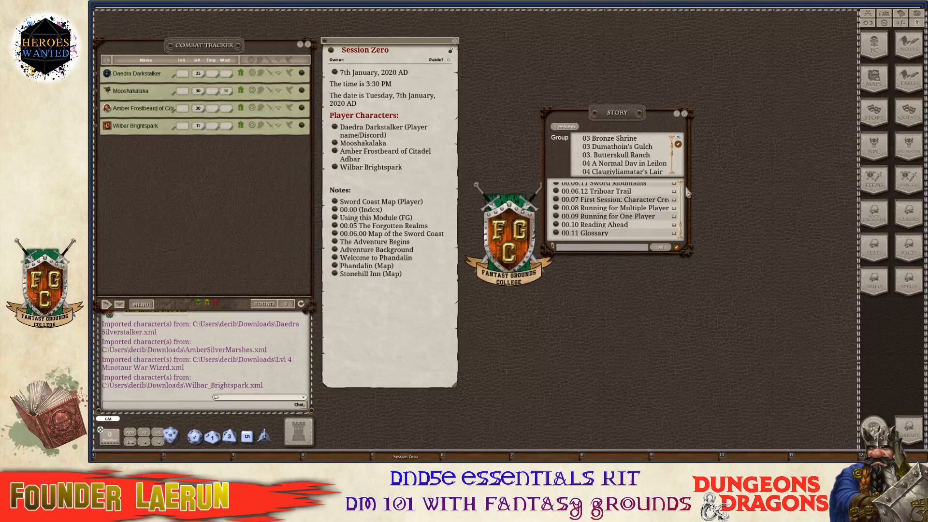
pyautogui.scroll(-10, 680, 153)
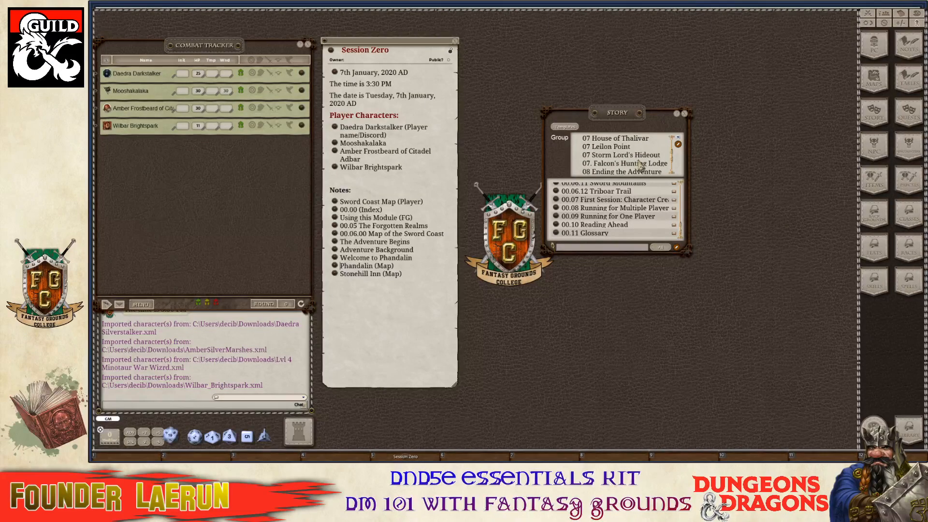
pyautogui.scroll(-4, 641, 165)
pyautogui.scroll(15, 640, 166)
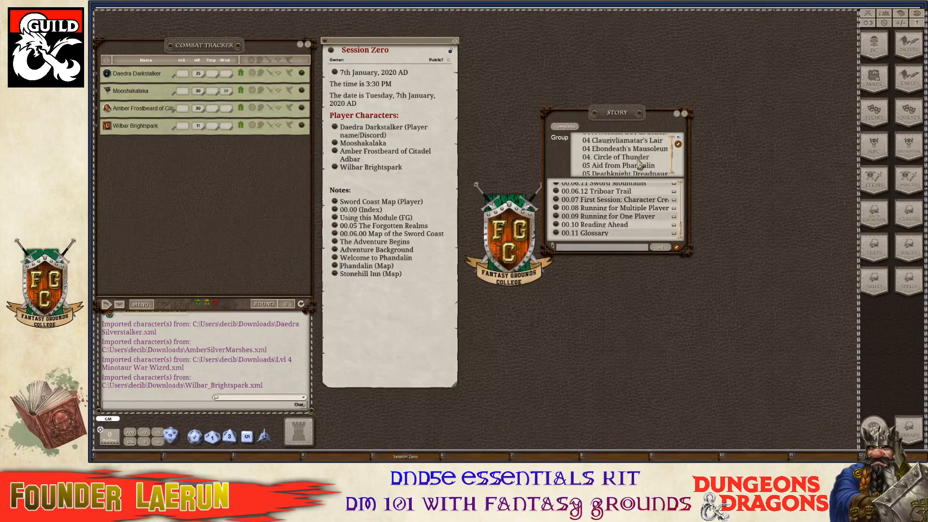
pyautogui.scroll(-1, 639, 163)
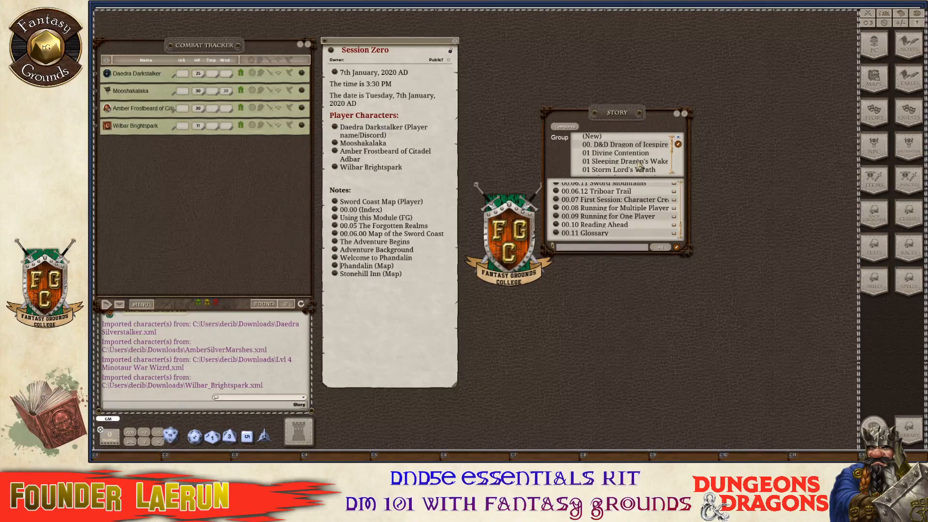
pyautogui.click(684, 114)
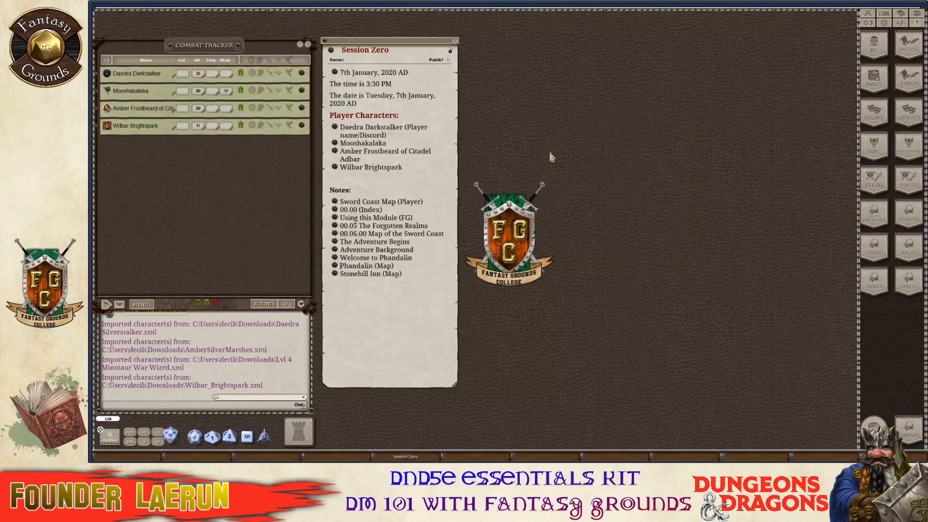
# From the Index, follow Phandalin Quests and Leveling Up to Gaining Levels, then close it.
pyautogui.click(334, 211)
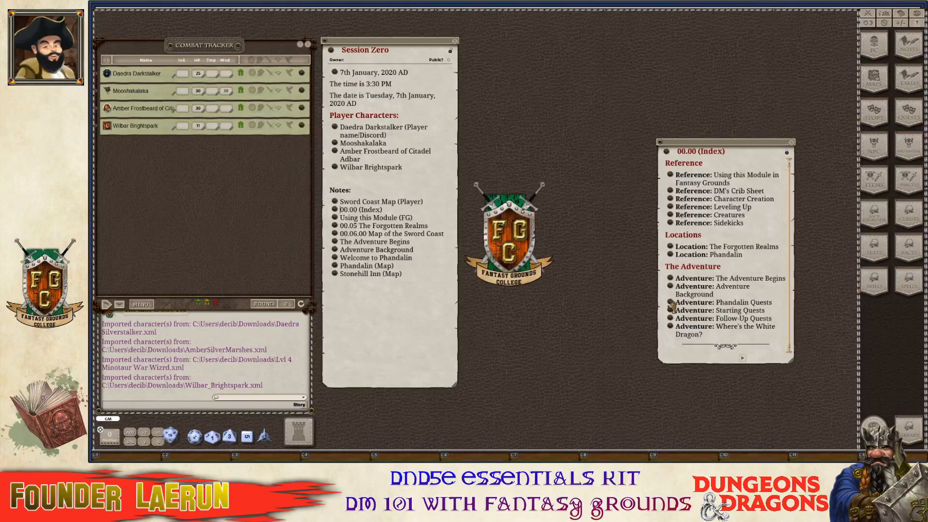
pyautogui.click(671, 303)
pyautogui.moveTo(513, 133); pyautogui.dragTo(570, 46)
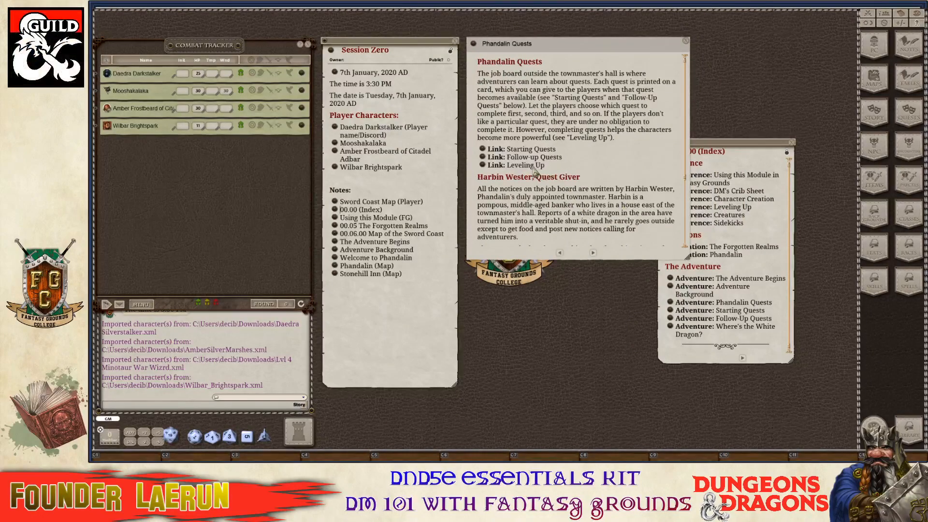
pyautogui.click(494, 166)
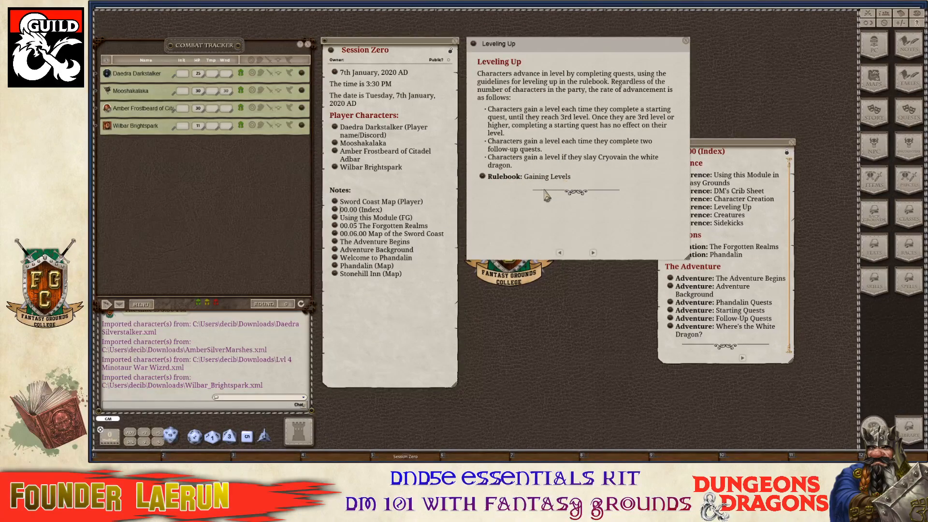
pyautogui.press('ctrl')
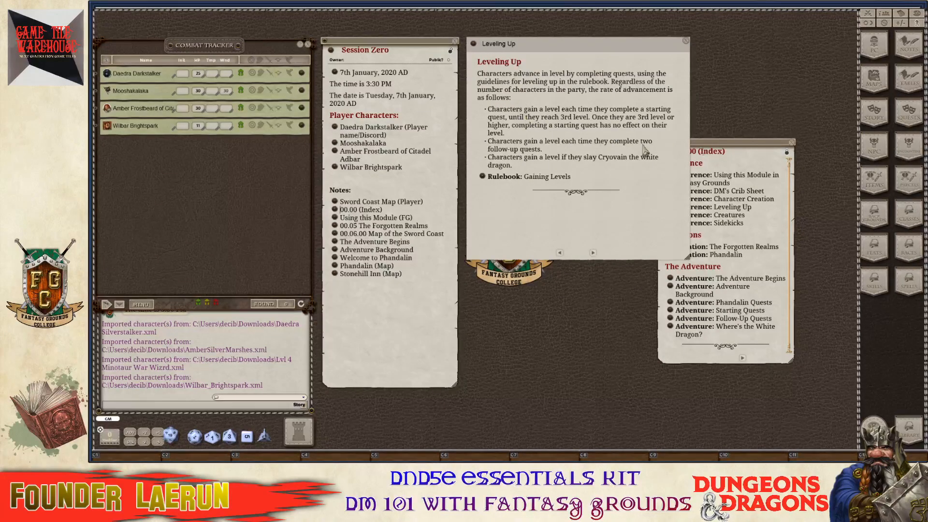
pyautogui.keyDown('ctrl'); pyautogui.click(483, 178); pyautogui.keyUp('ctrl')
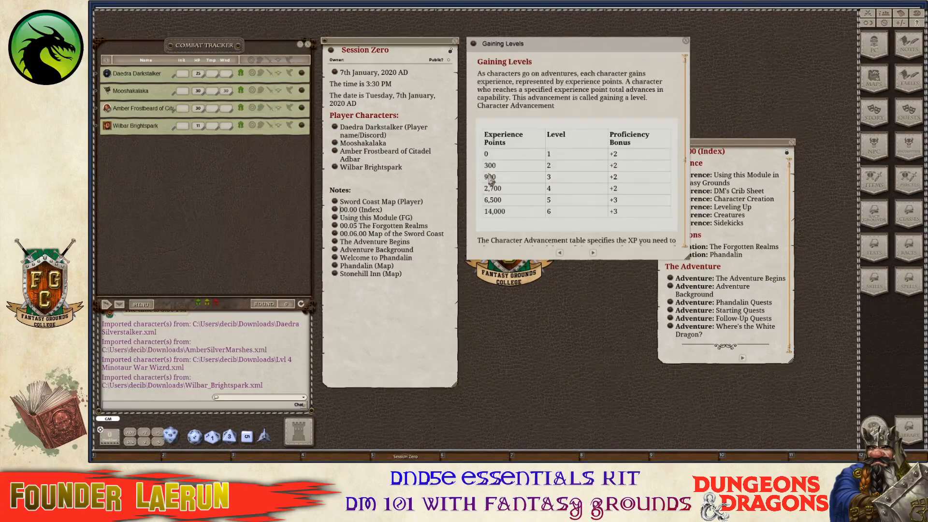
pyautogui.scroll(-5, 544, 172)
pyautogui.scroll(2, 543, 173)
pyautogui.click(686, 42)
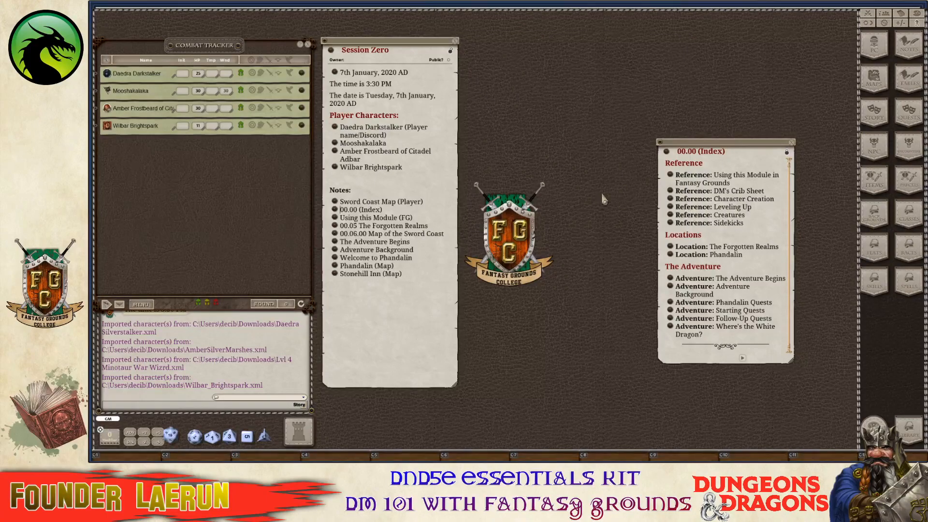
# Open Follow-Up Quests from the Index and view the Butterskull Ranch quest card.
pyautogui.moveTo(713, 153); pyautogui.dragTo(537, 126)
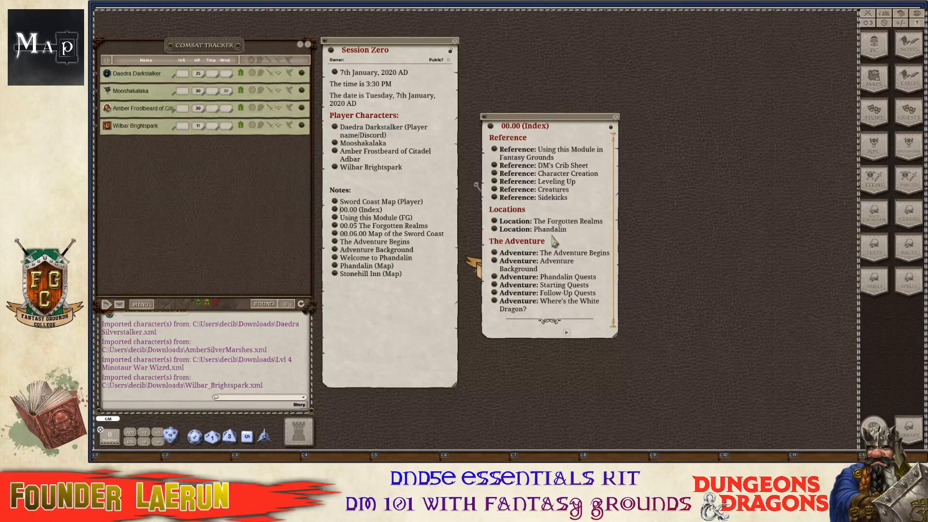
pyautogui.click(907, 431)
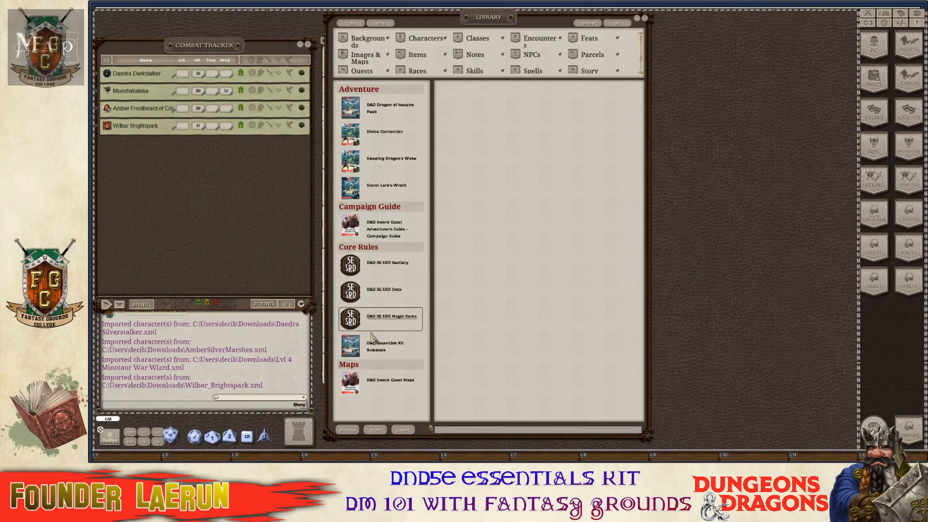
pyautogui.click(645, 20)
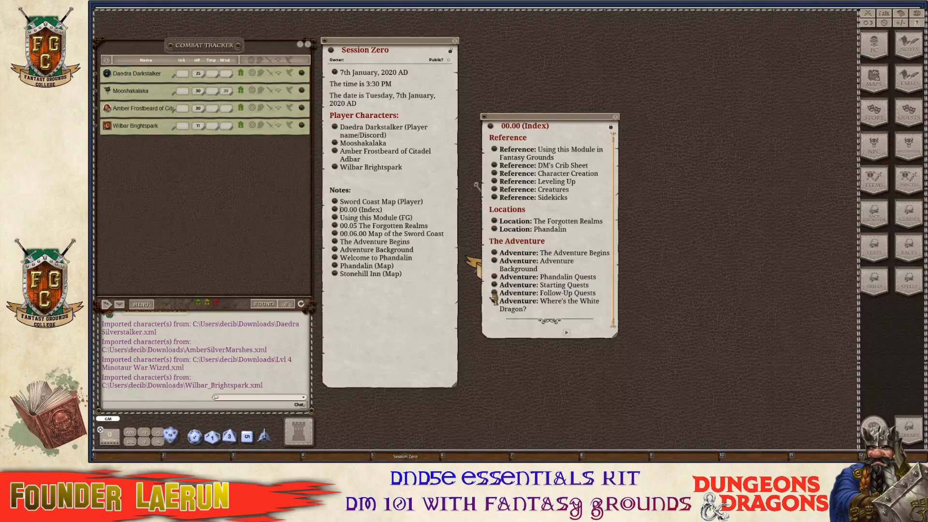
pyautogui.click(494, 293)
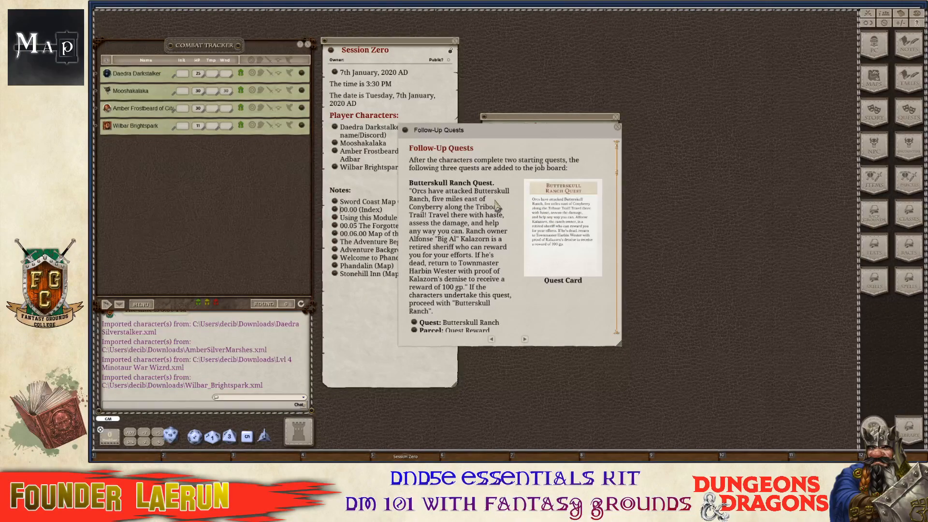
pyautogui.scroll(-3, 497, 203)
pyautogui.scroll(3, 574, 203)
pyautogui.click(571, 203)
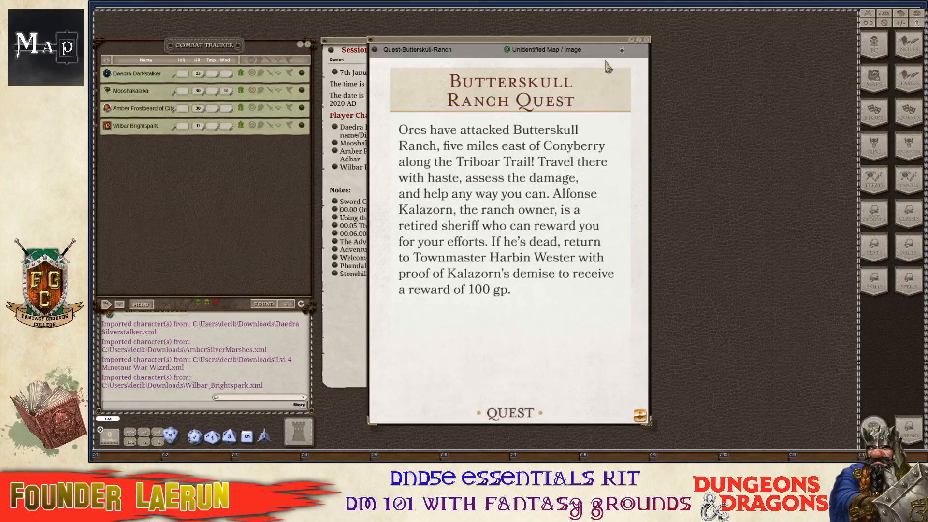
pyautogui.click(646, 40)
# Inspect the Loggers' Camp quest card, quest record and 100 GP reward parcel.
pyautogui.moveTo(502, 139); pyautogui.dragTo(684, 116)
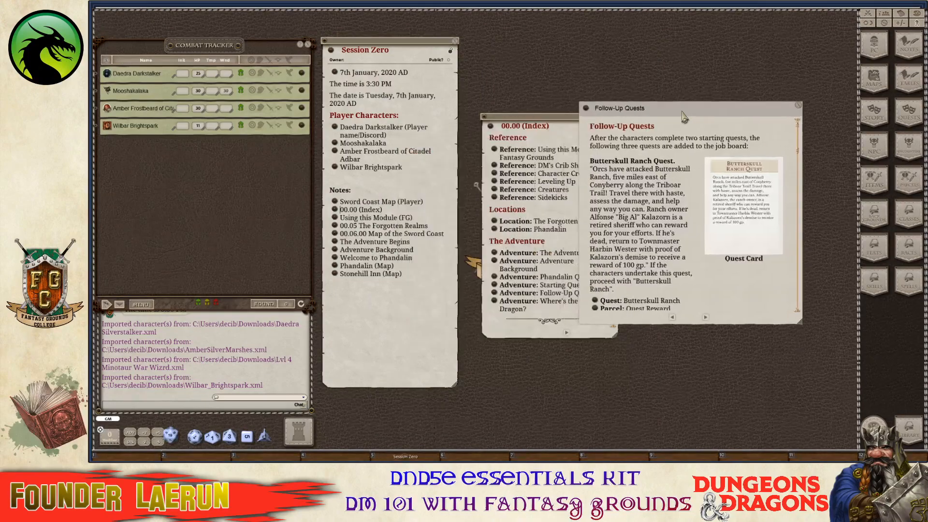
pyautogui.scroll(-5, 722, 218)
pyautogui.scroll(-3, 730, 239)
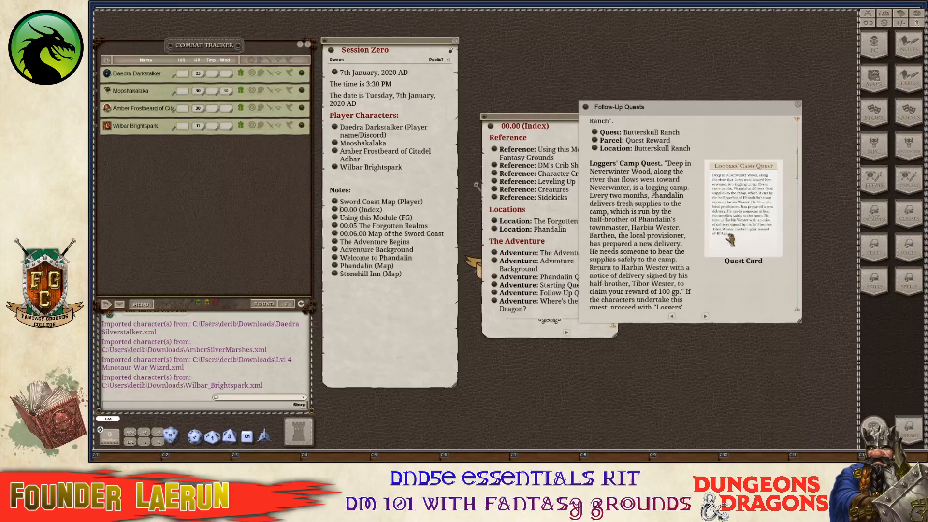
pyautogui.click(745, 186)
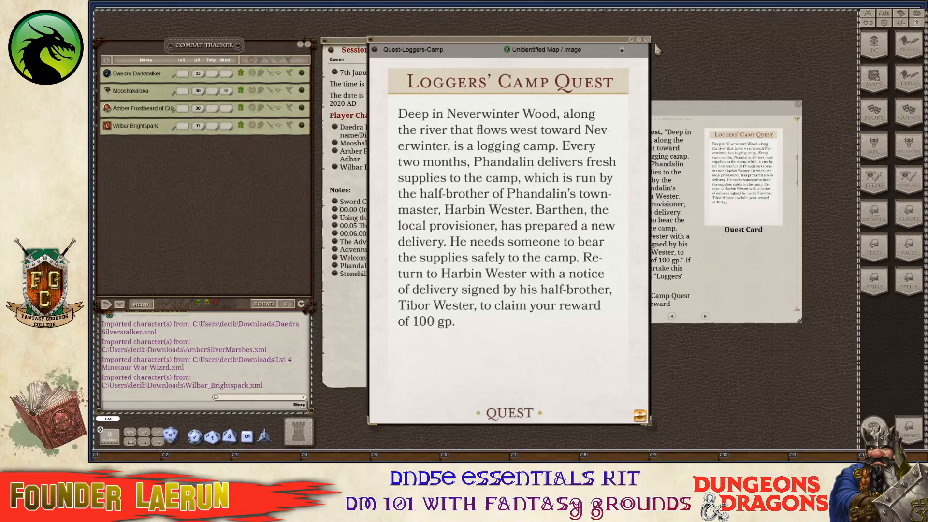
pyautogui.press('ctrl')
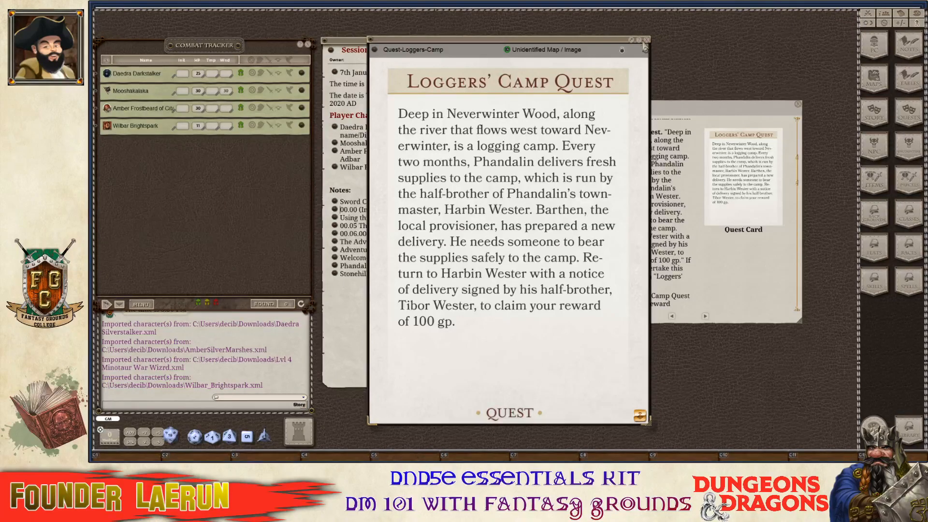
pyautogui.click(647, 42)
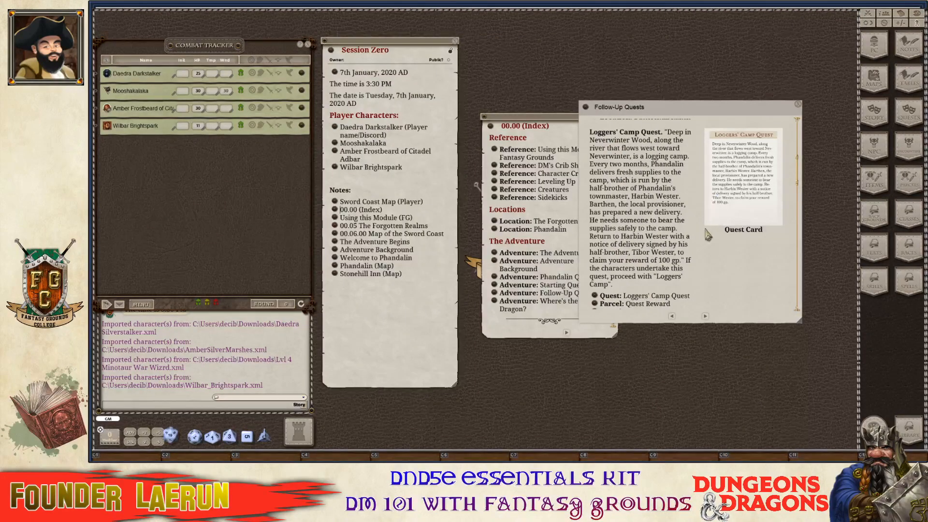
pyautogui.scroll(-3, 675, 231)
pyautogui.press('ctrl')
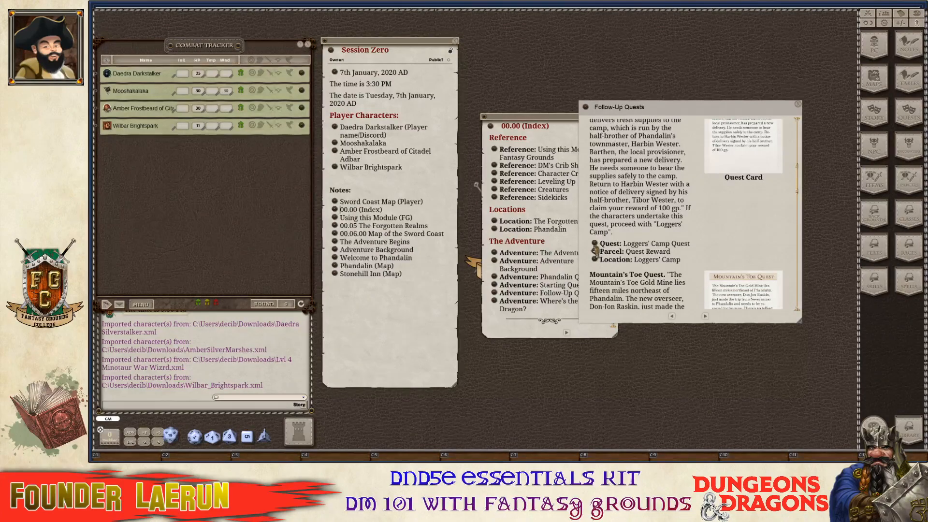
pyautogui.click(596, 244)
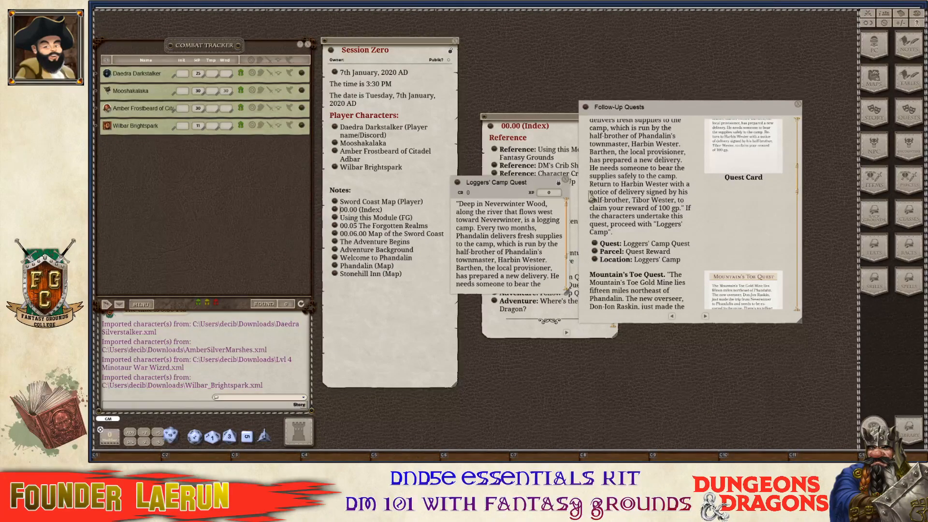
pyautogui.click(568, 178)
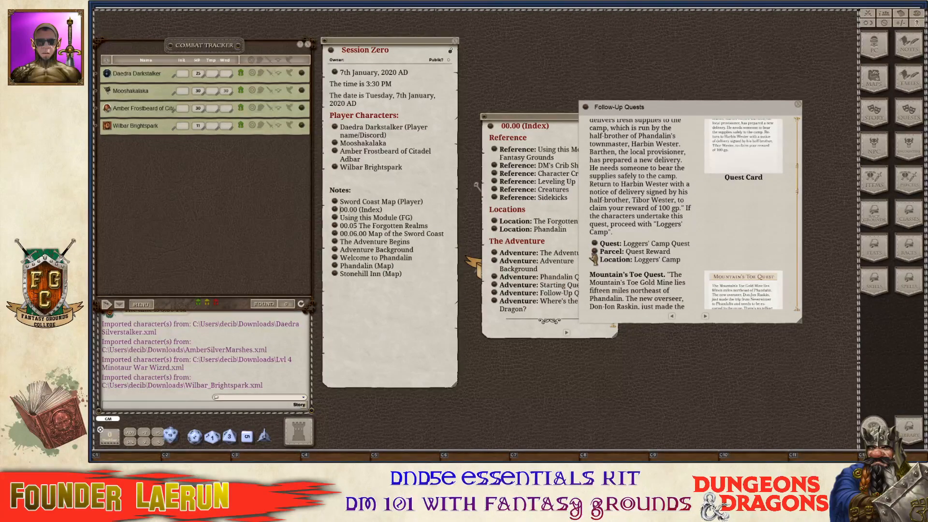
pyautogui.click(594, 253)
pyautogui.click(592, 179)
# Open the Loggers' Camp location entry at the upper right and close the Index.
pyautogui.click(594, 261)
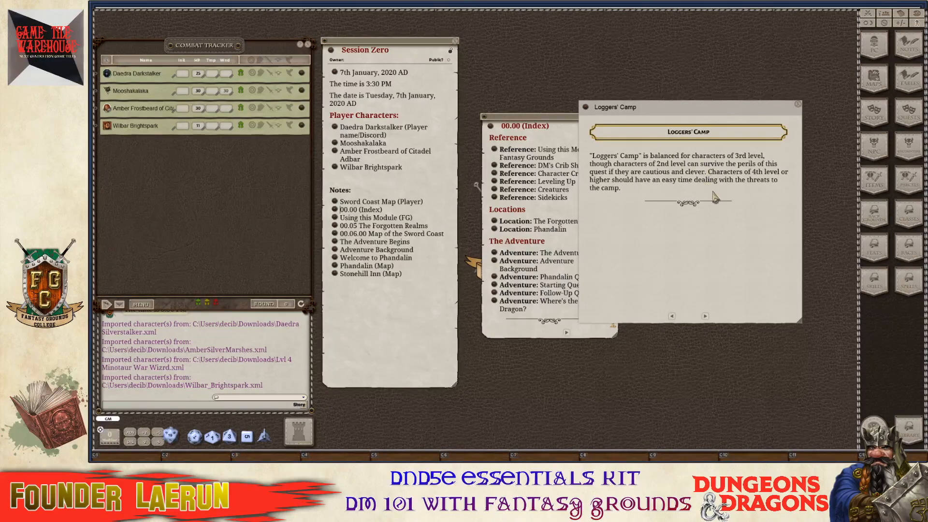
pyautogui.moveTo(738, 266); pyautogui.dragTo(763, 213)
pyautogui.click(532, 120)
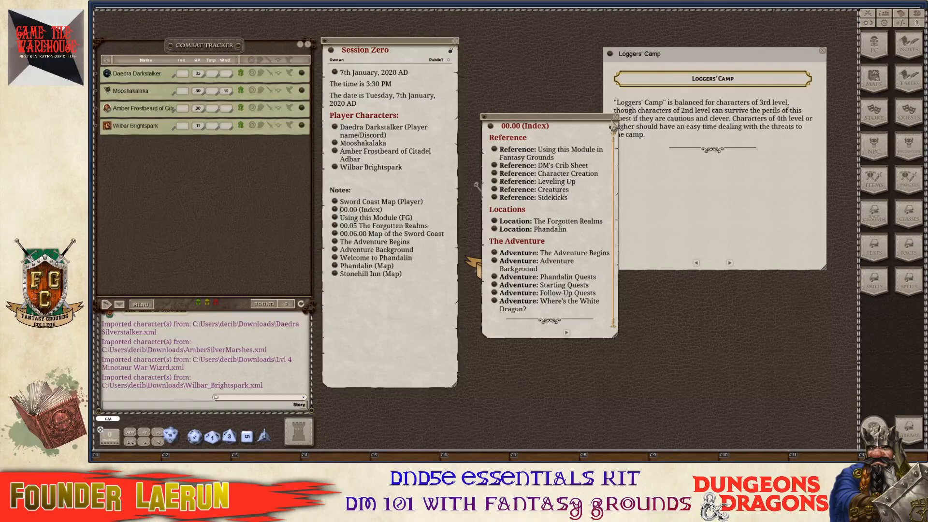
pyautogui.moveTo(584, 124); pyautogui.dragTo(554, 77)
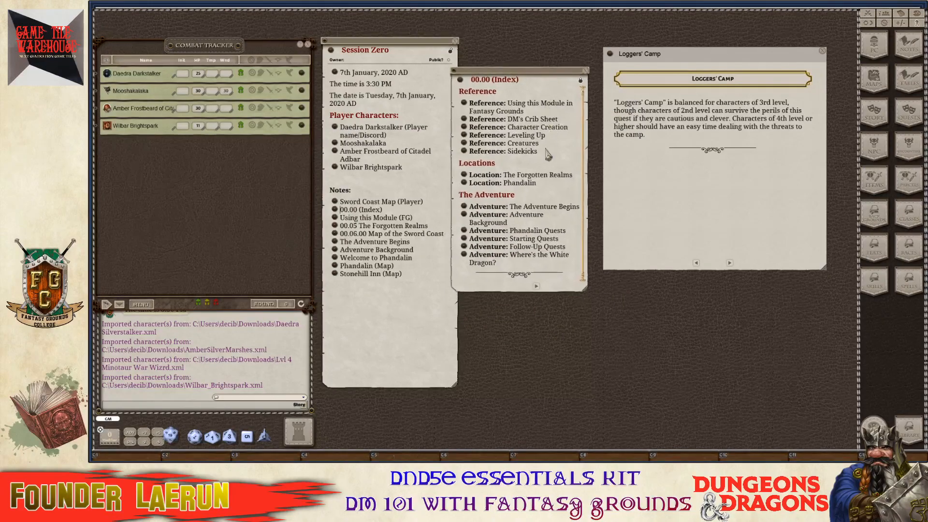
pyautogui.click(587, 73)
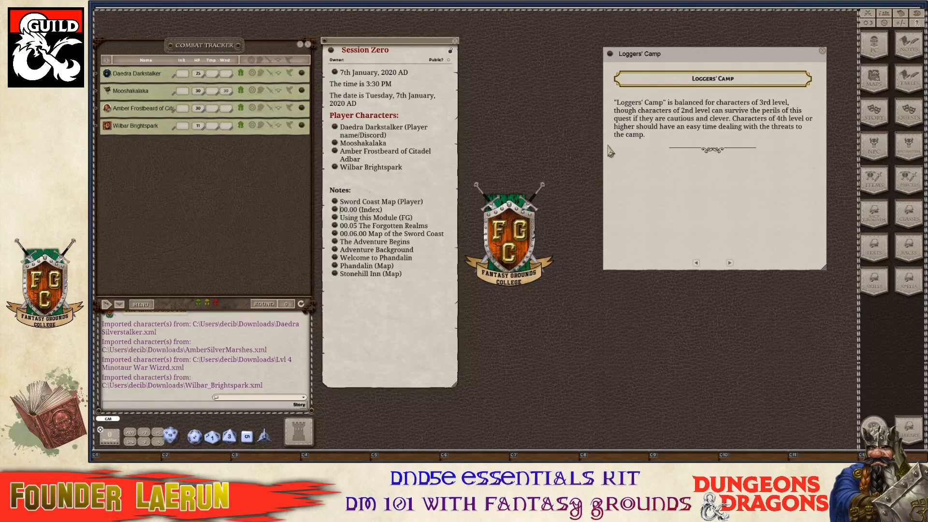
# Browse Welcome to Phandalin from the notes, then close it and the Loggers' Camp entry.
pyautogui.click(334, 259)
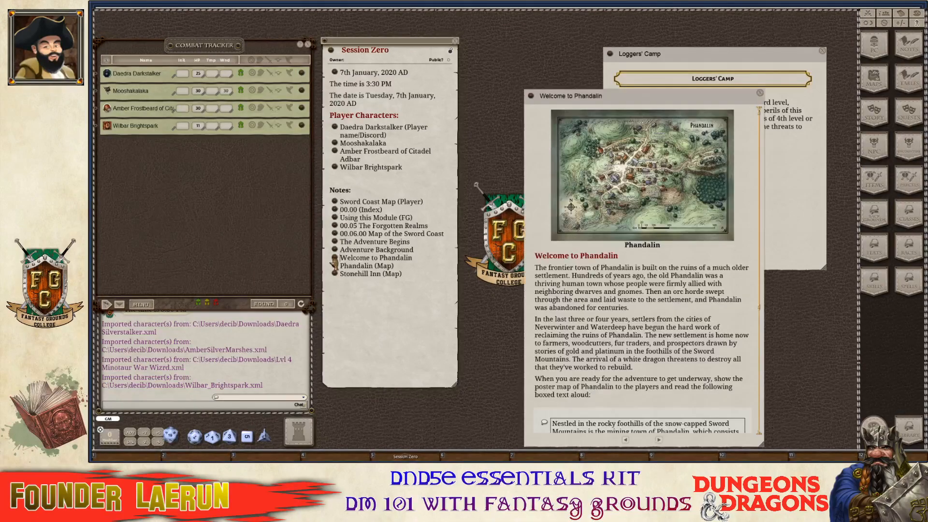
pyautogui.moveTo(650, 302); pyautogui.dragTo(600, 224)
pyautogui.scroll(-8, 600, 225)
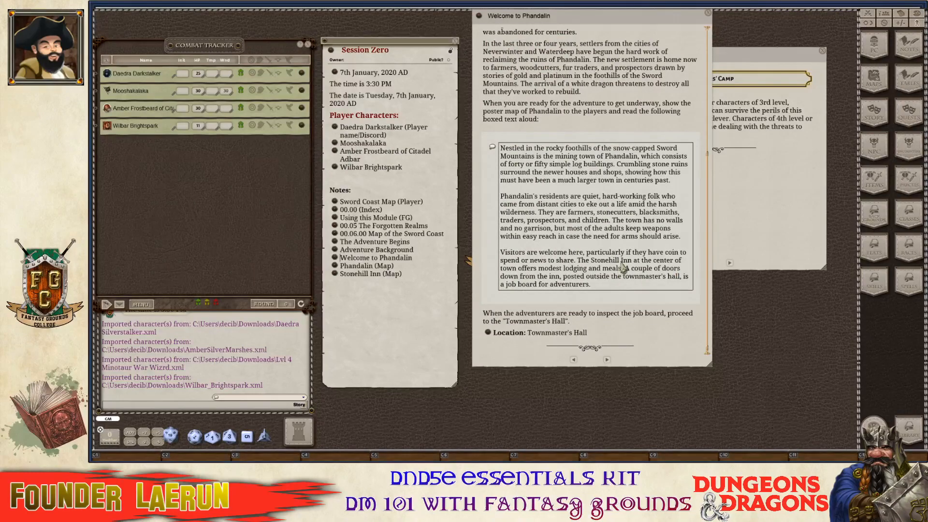
pyautogui.scroll(8, 624, 264)
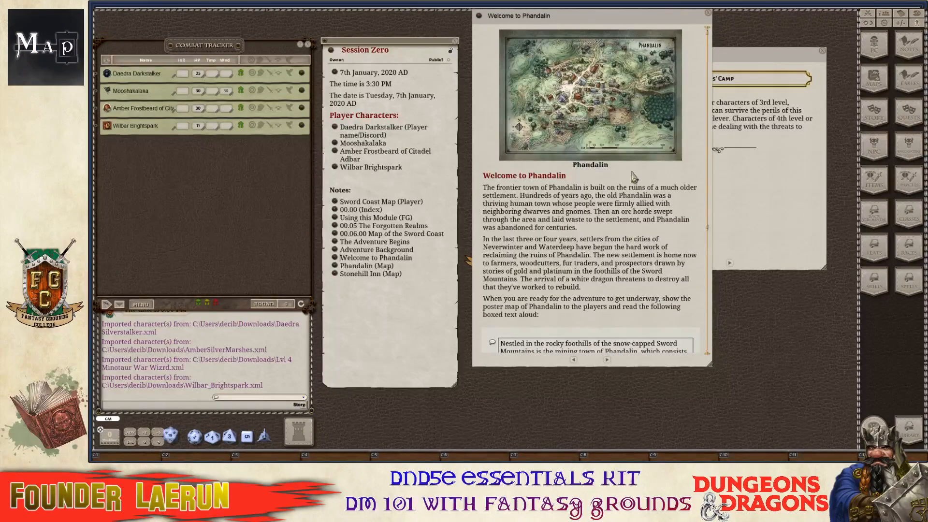
pyautogui.moveTo(690, 17); pyautogui.dragTo(715, 70)
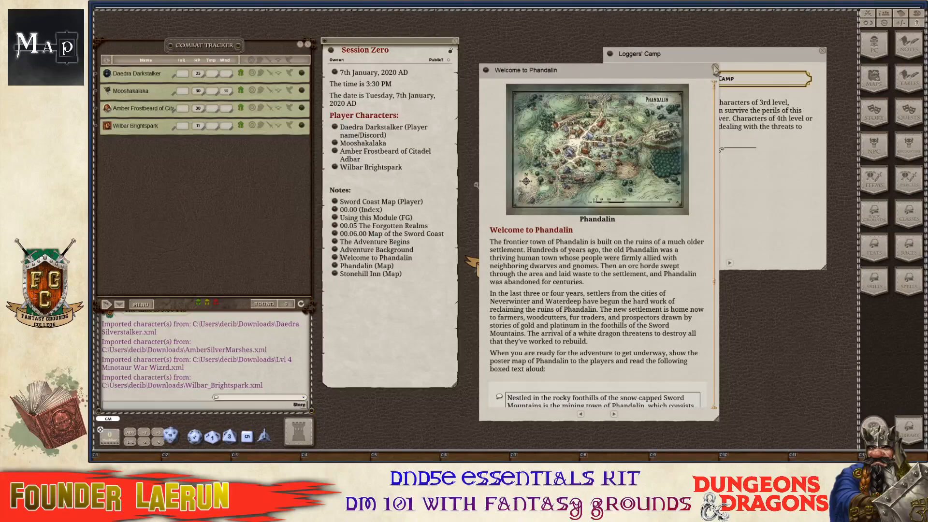
pyautogui.click(715, 67)
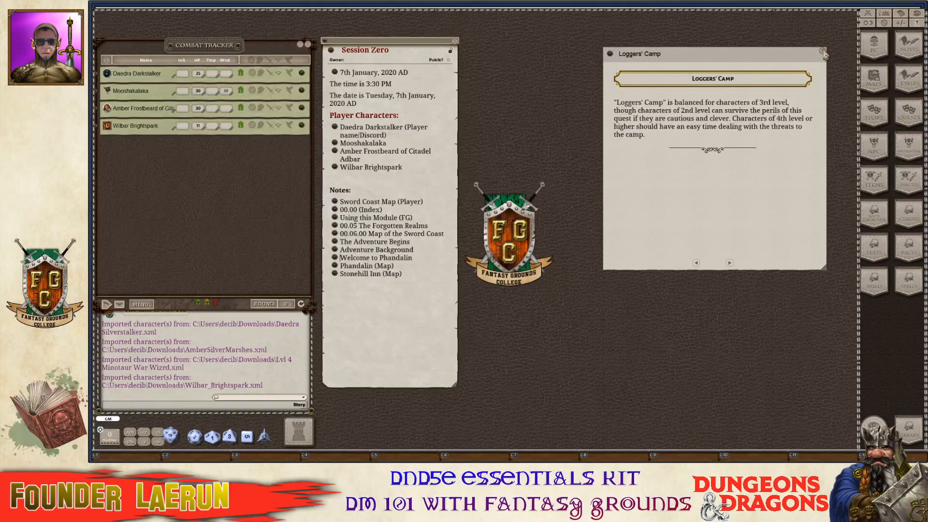
pyautogui.click(823, 53)
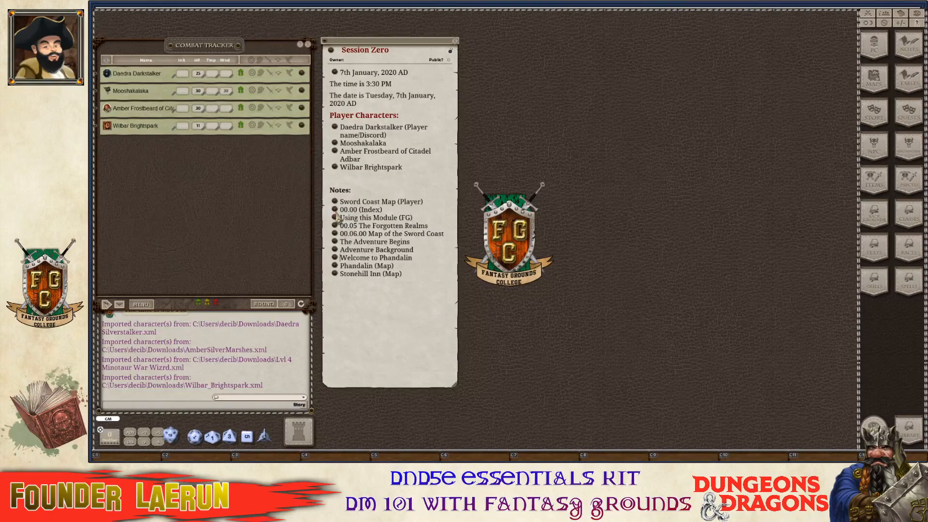
# Navigate from the Index to Phandalin Quests and link it into the Session Zero notes.
pyautogui.click(336, 211)
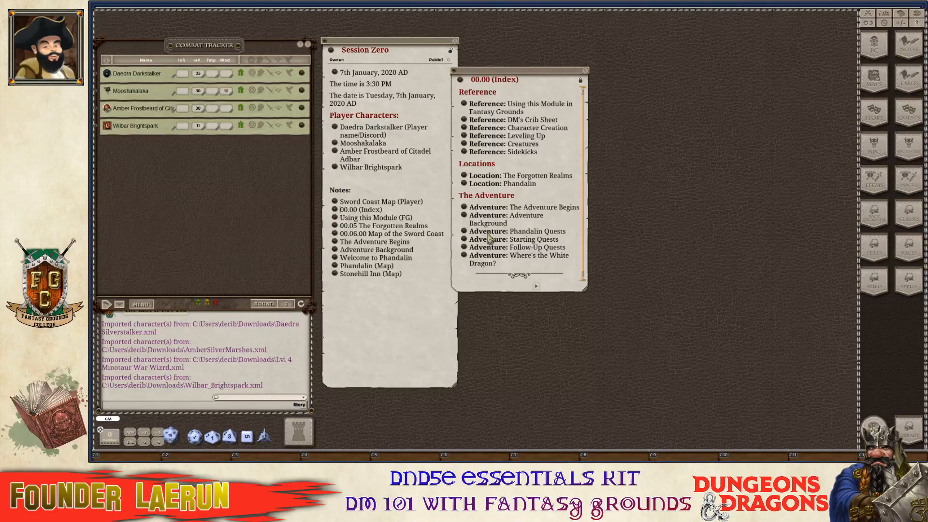
pyautogui.click(464, 216)
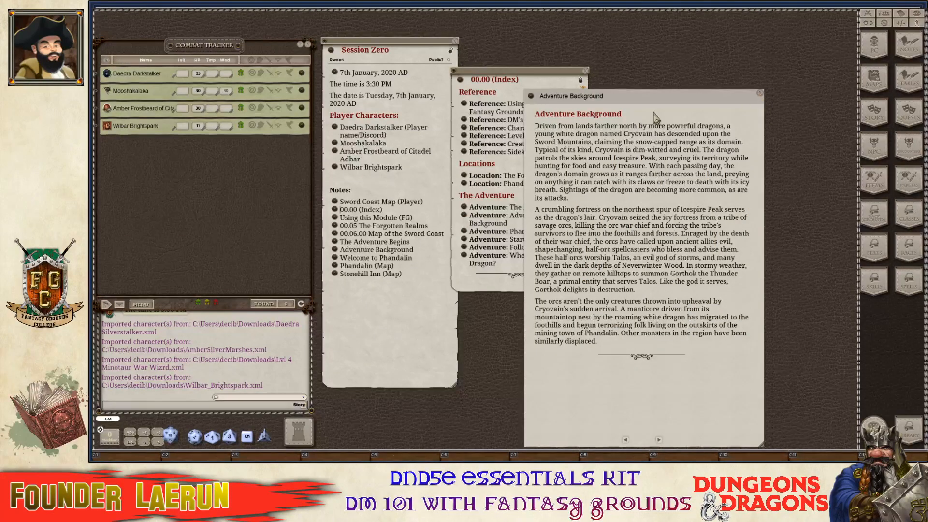
pyautogui.moveTo(652, 99); pyautogui.dragTo(704, 34)
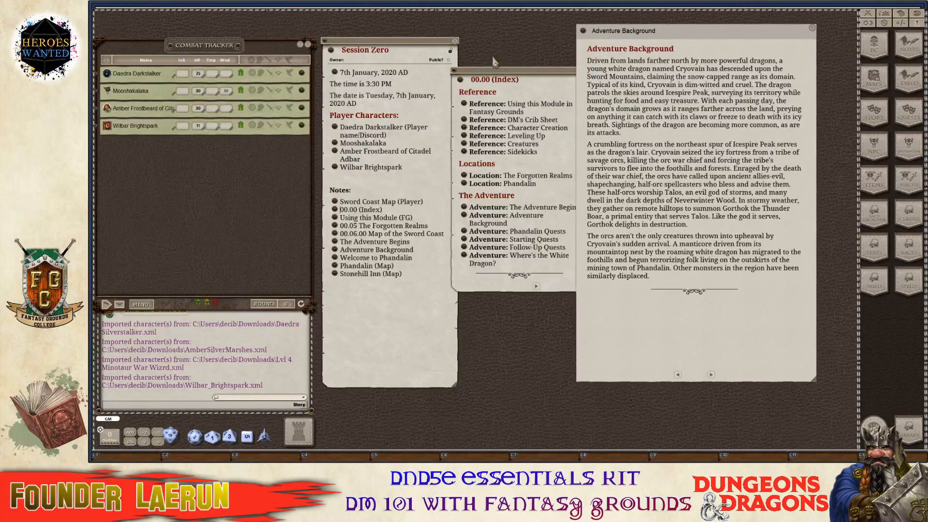
pyautogui.click(711, 375)
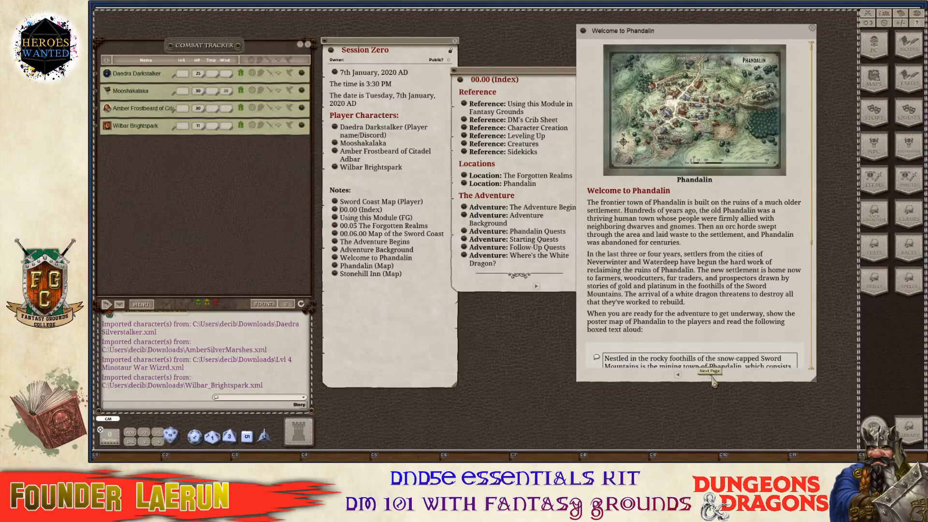
pyautogui.scroll(-5, 707, 308)
pyautogui.scroll(-3, 706, 308)
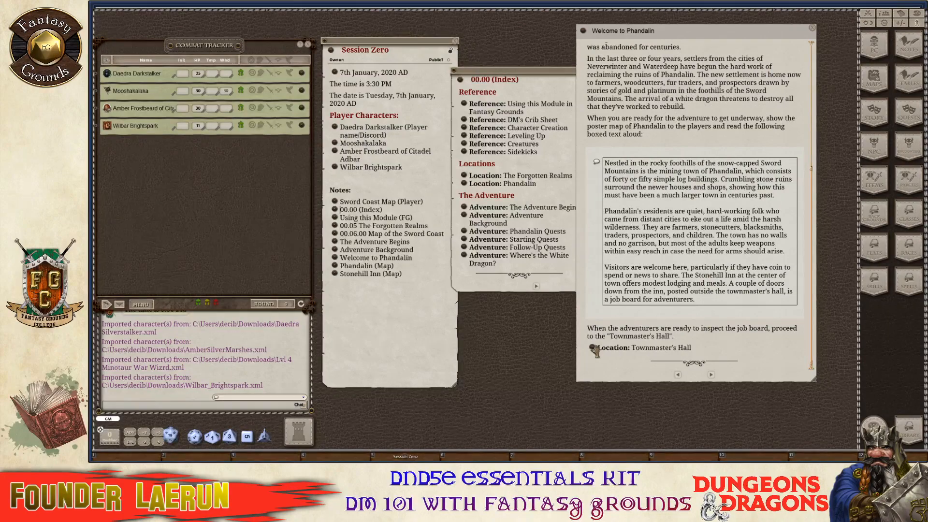
pyautogui.click(595, 350)
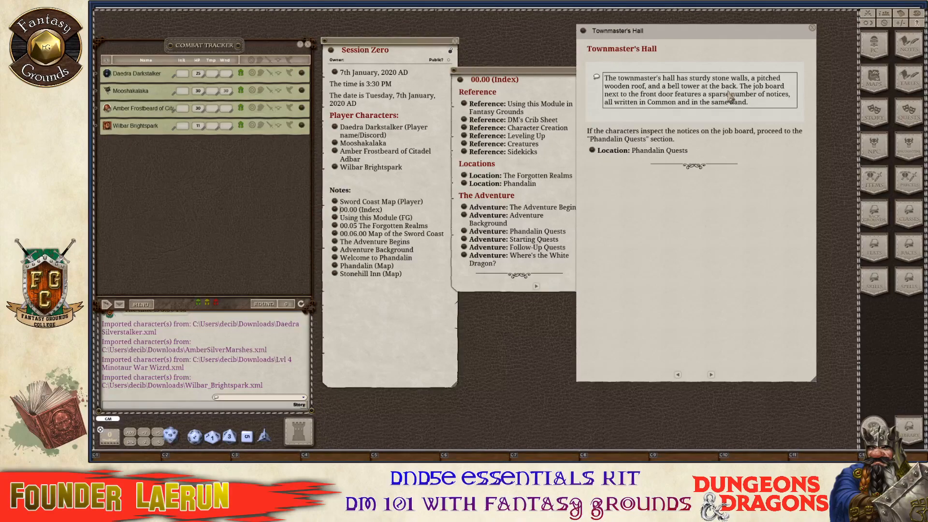
pyautogui.click(595, 154)
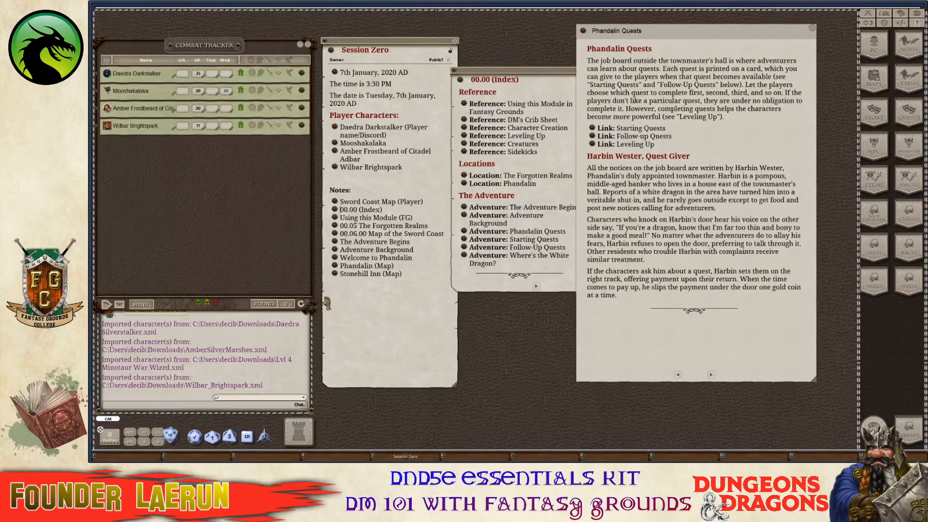
pyautogui.moveTo(340, 292); pyautogui.dragTo(344, 287)
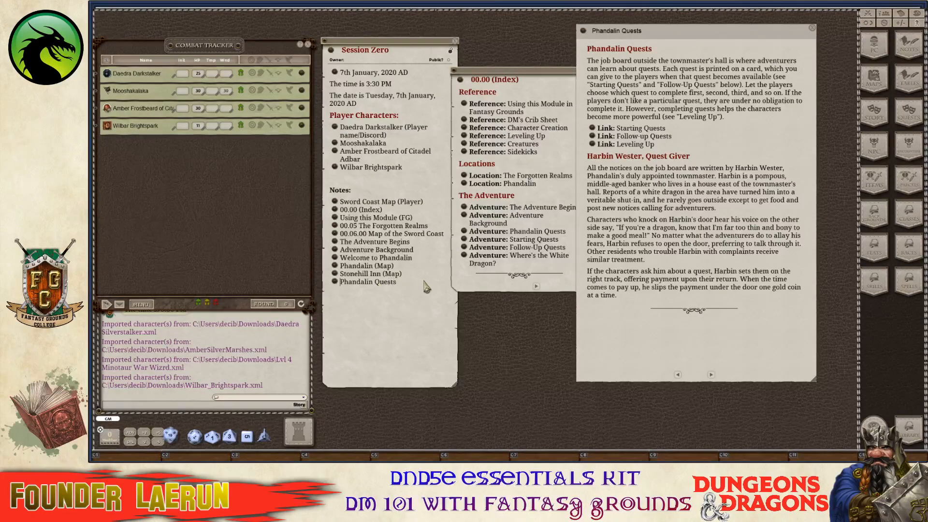
# Read through the three quests on the Starting Quests page, then close it.
pyautogui.click(592, 128)
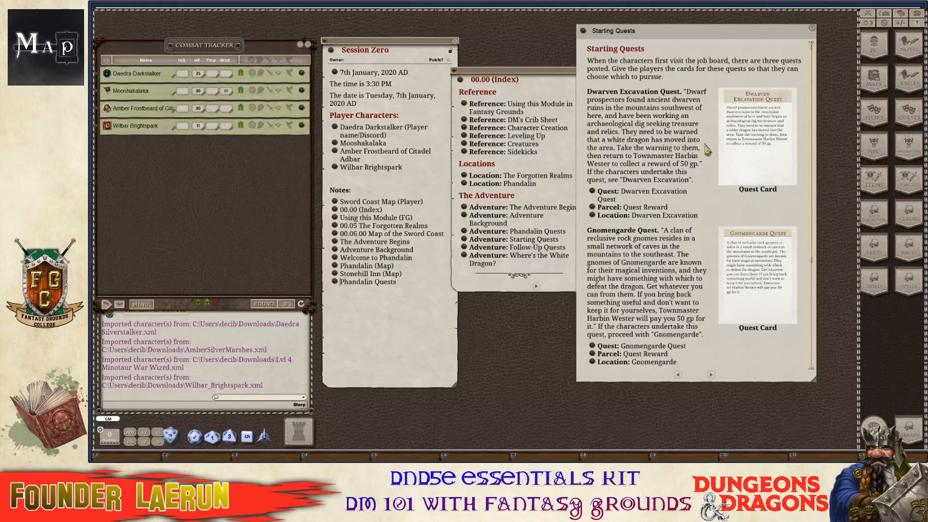
pyautogui.scroll(-5, 725, 189)
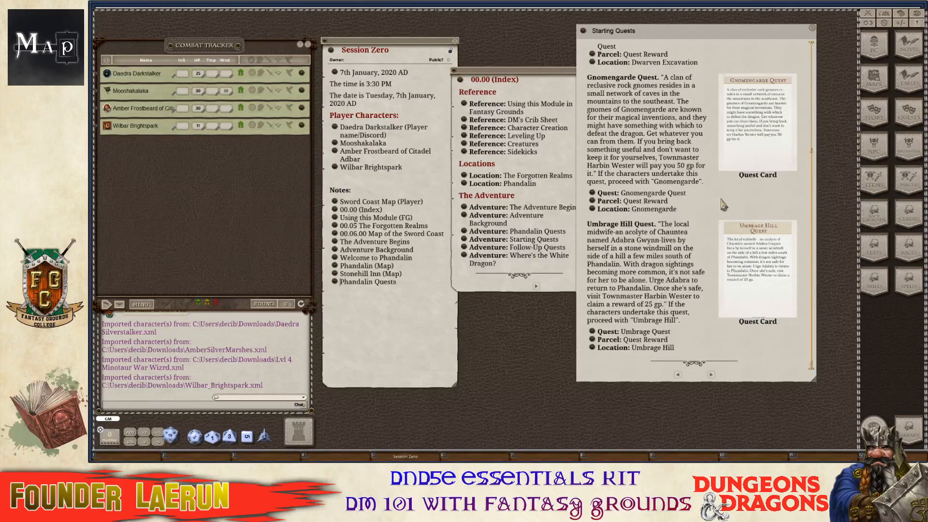
pyautogui.scroll(5, 701, 210)
pyautogui.scroll(1, 702, 206)
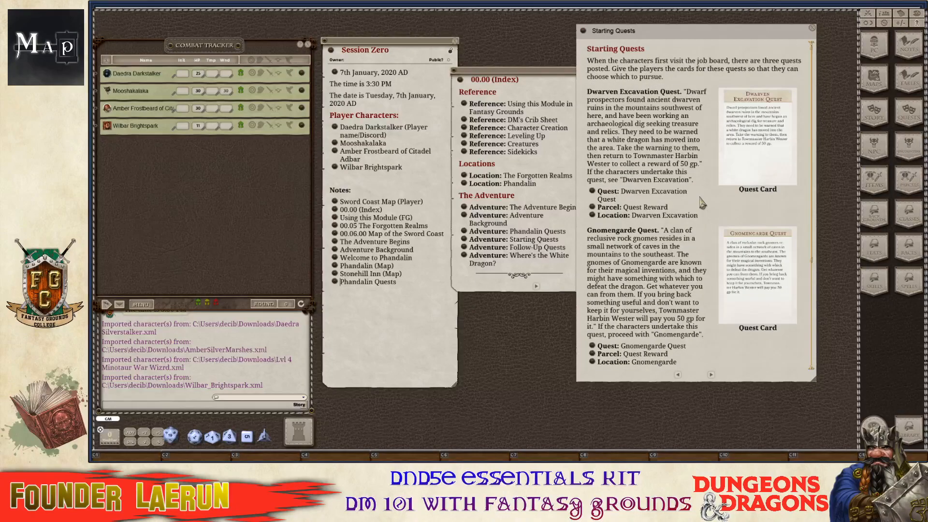
pyautogui.moveTo(666, 32); pyautogui.dragTo(643, 96)
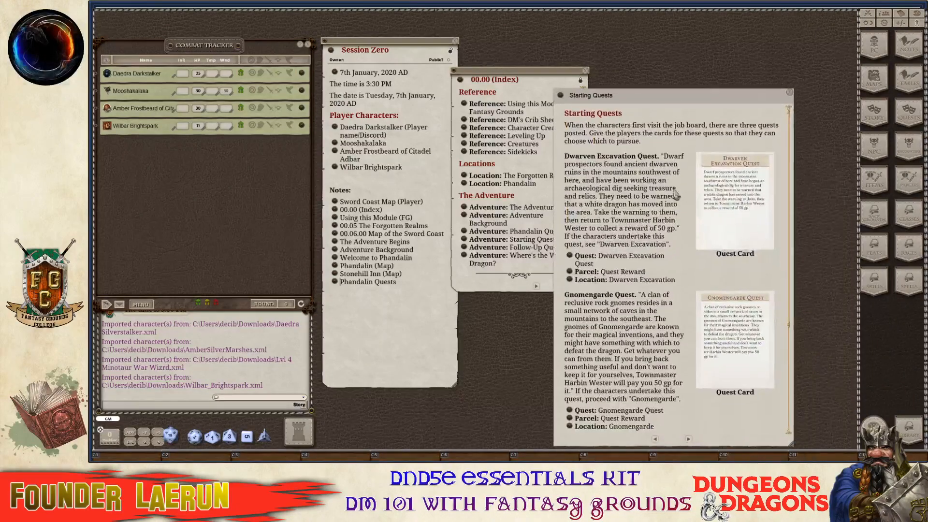
pyautogui.scroll(-5, 634, 328)
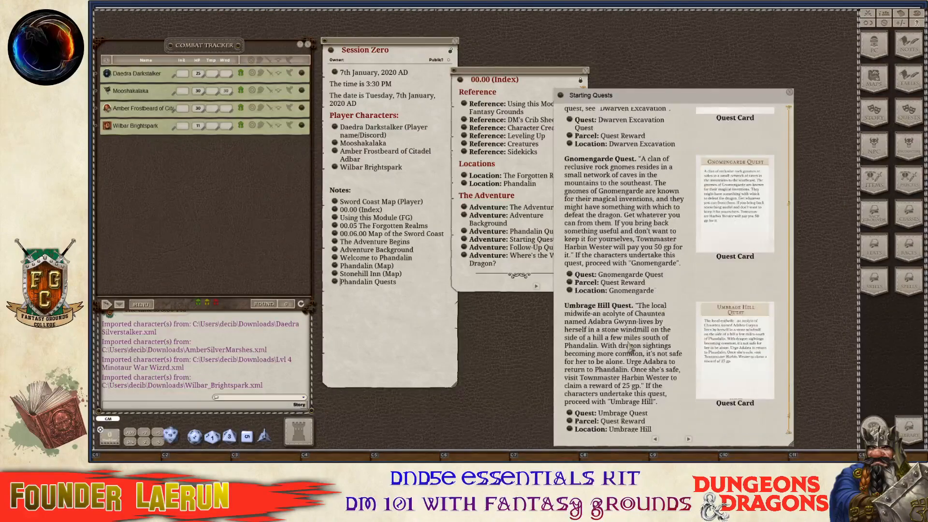
pyautogui.scroll(5, 638, 328)
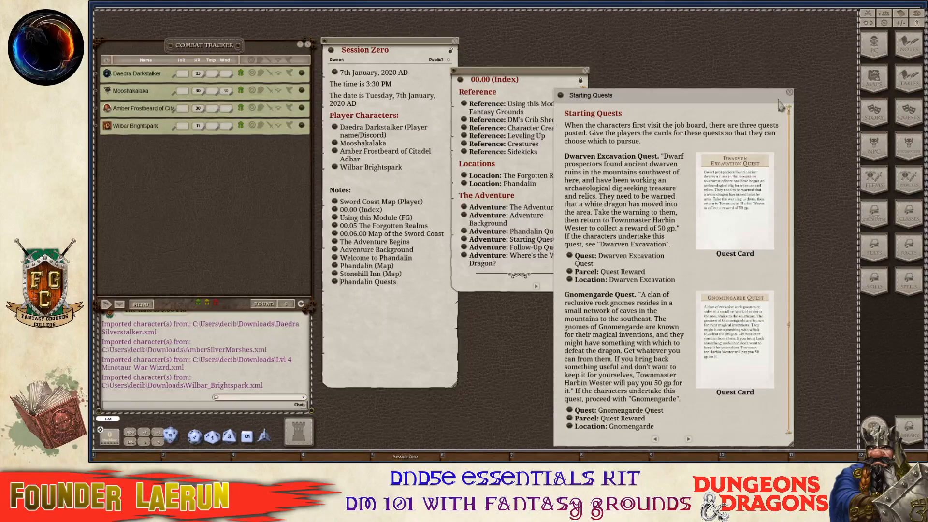
pyautogui.scroll(-4, 736, 235)
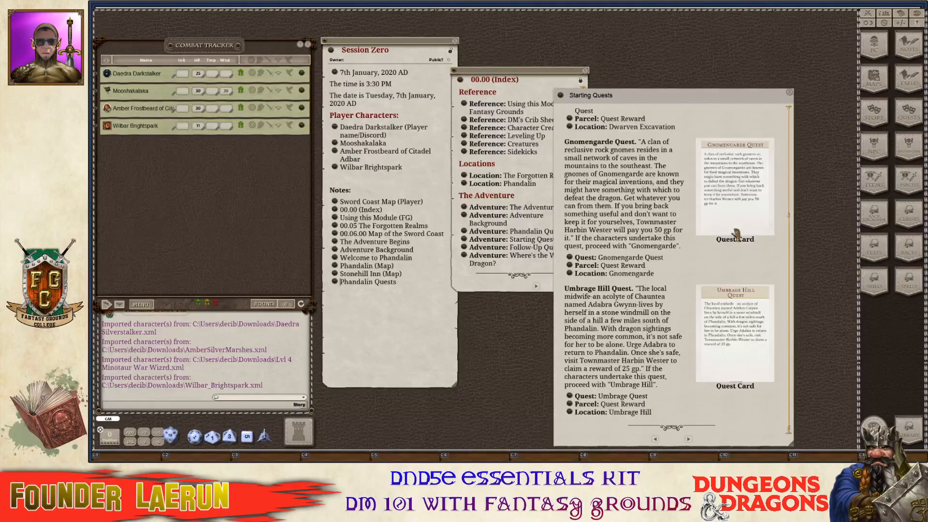
pyautogui.scroll(3, 735, 227)
pyautogui.scroll(1, 736, 207)
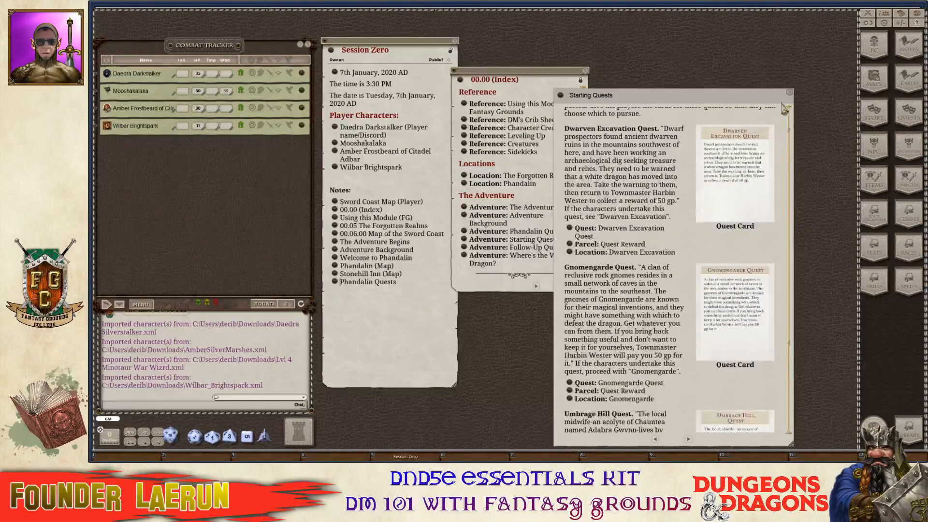
pyautogui.click(789, 93)
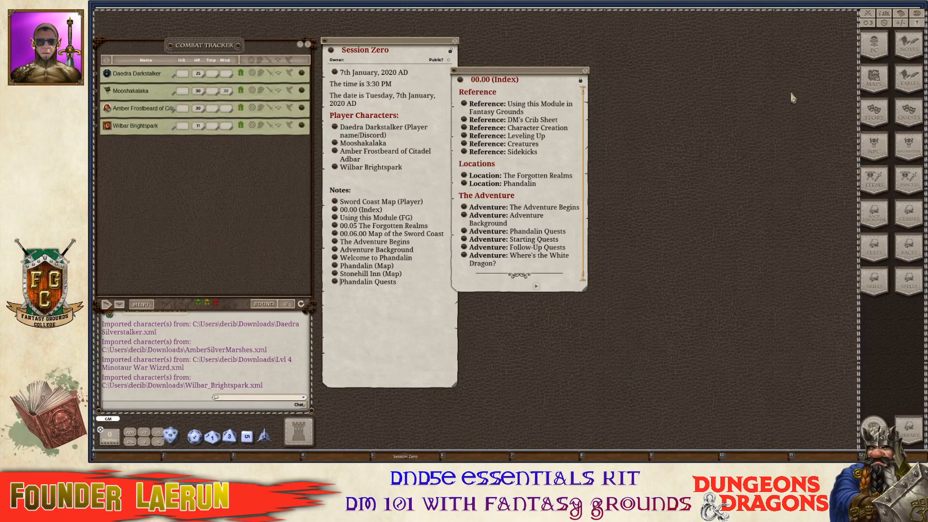
# Reopen Starting Quests from the Index and close it again.
pyautogui.click(466, 240)
pyautogui.scroll(-3, 705, 264)
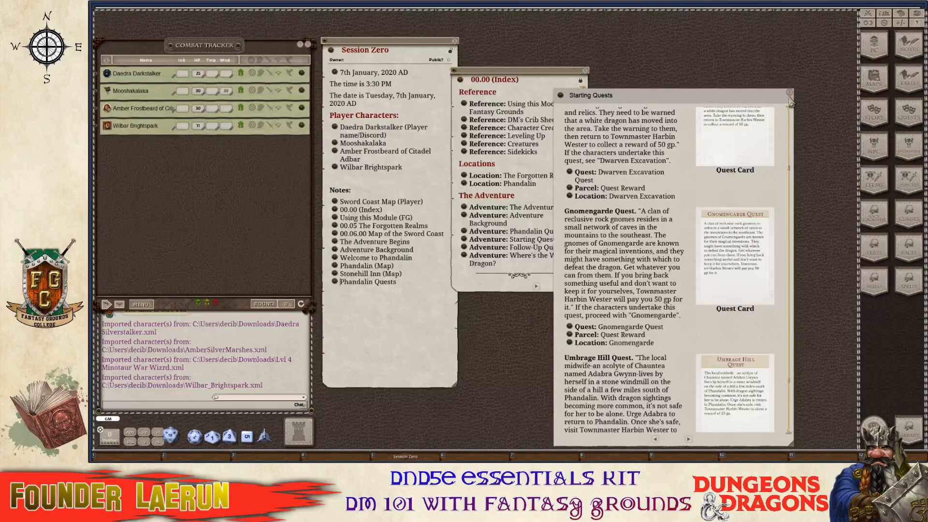
pyautogui.click(790, 93)
pyautogui.scroll(-1, 506, 253)
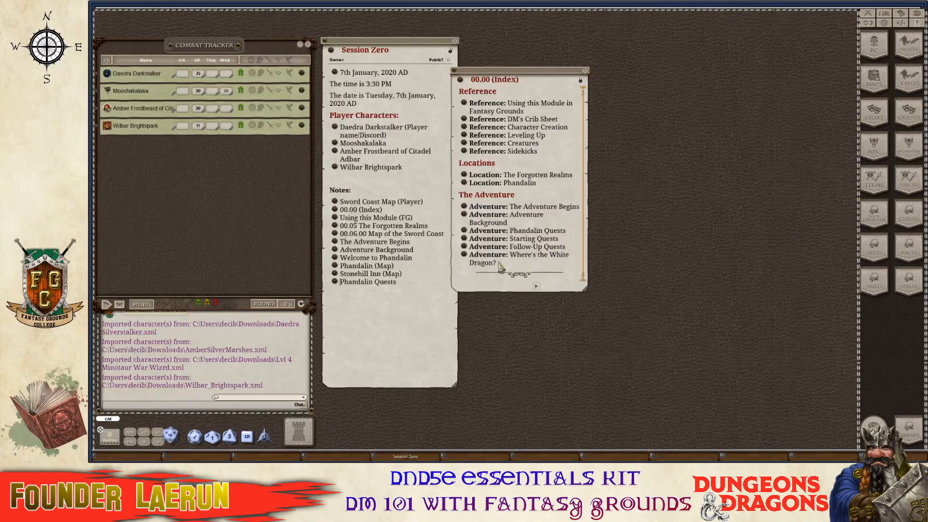
# Open Where's the White Dragon? and its Dragon's Location table.
pyautogui.click(463, 260)
pyautogui.moveTo(555, 132); pyautogui.dragTo(748, 50)
pyautogui.scroll(-3, 693, 152)
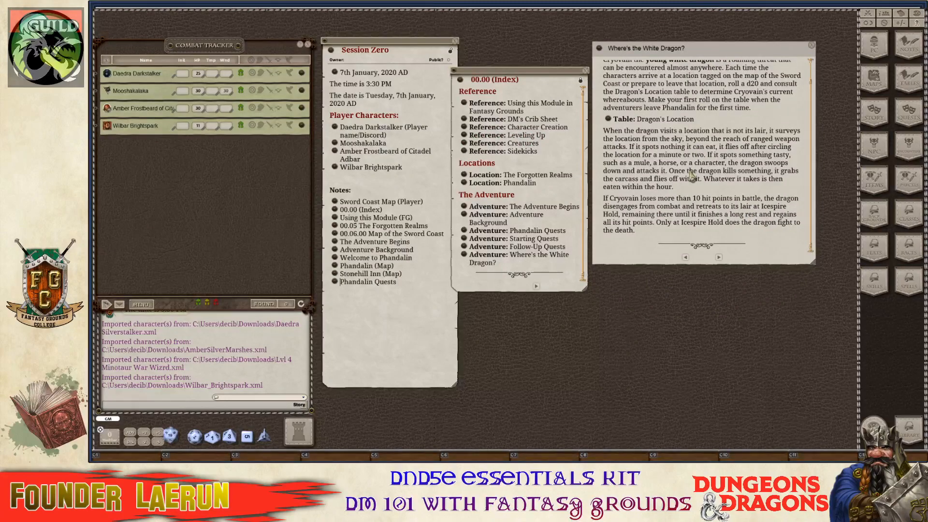
pyautogui.scroll(2, 691, 170)
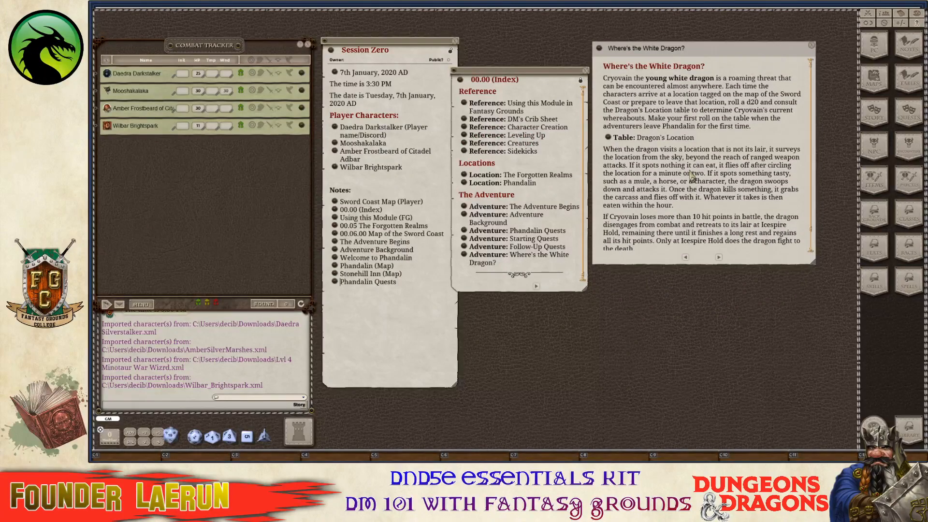
pyautogui.click(609, 139)
pyautogui.scroll(-5, 540, 234)
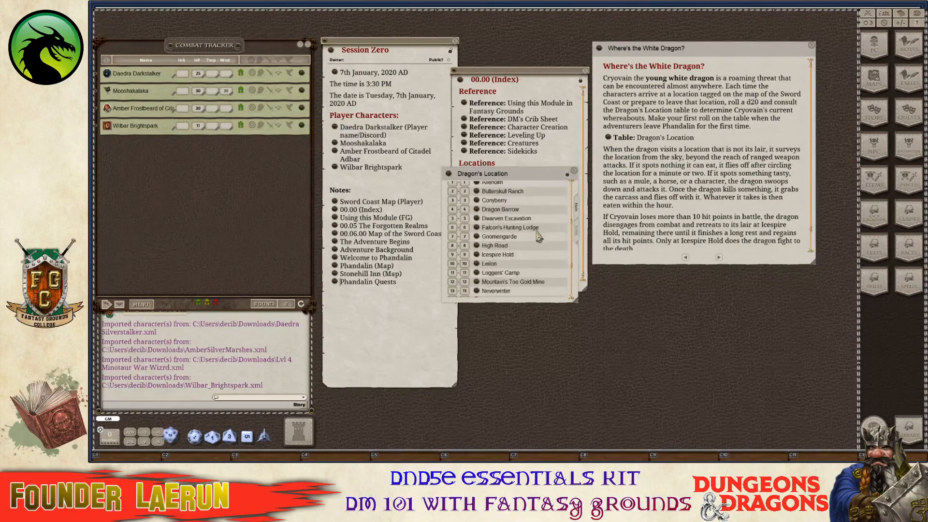
pyautogui.scroll(5, 538, 236)
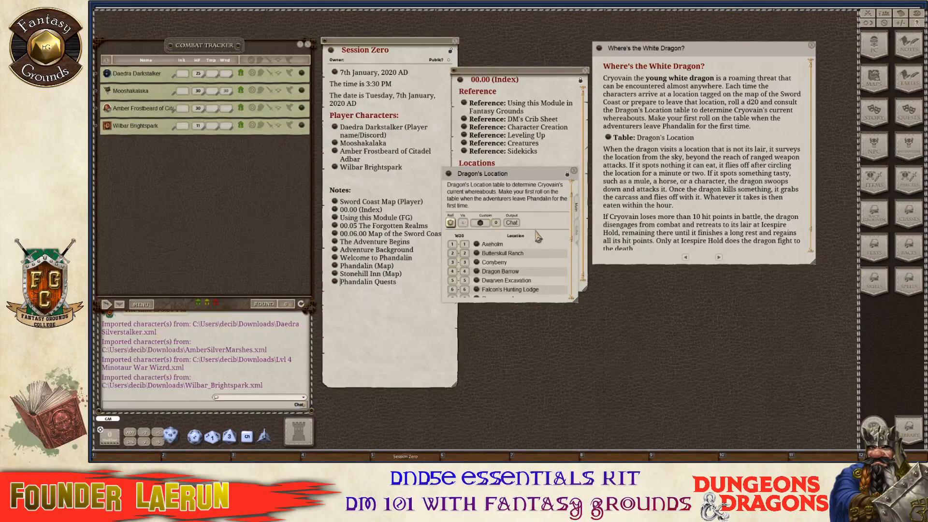
# Roll the Dragon's Location table, getting 16: Starmetal Hills.
pyautogui.press('ctrl')
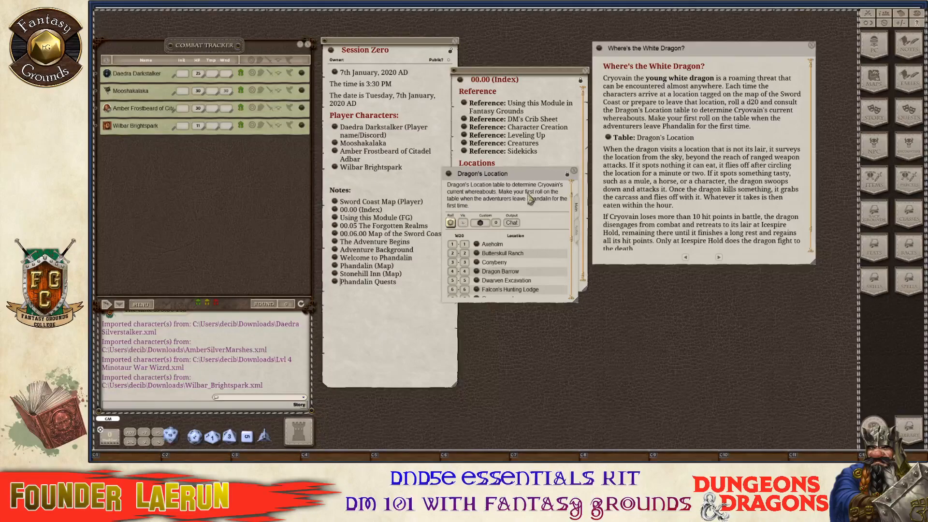
pyautogui.moveTo(534, 176); pyautogui.dragTo(763, 178)
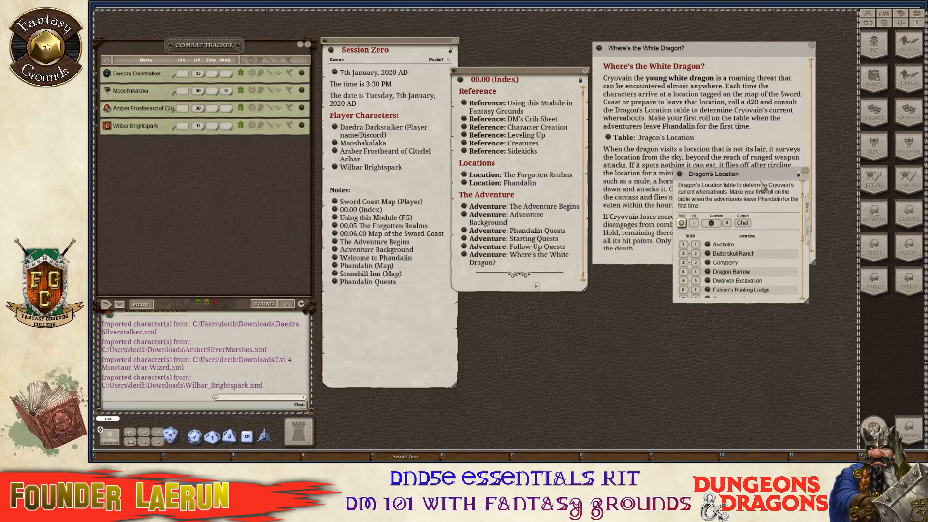
pyautogui.click(681, 223)
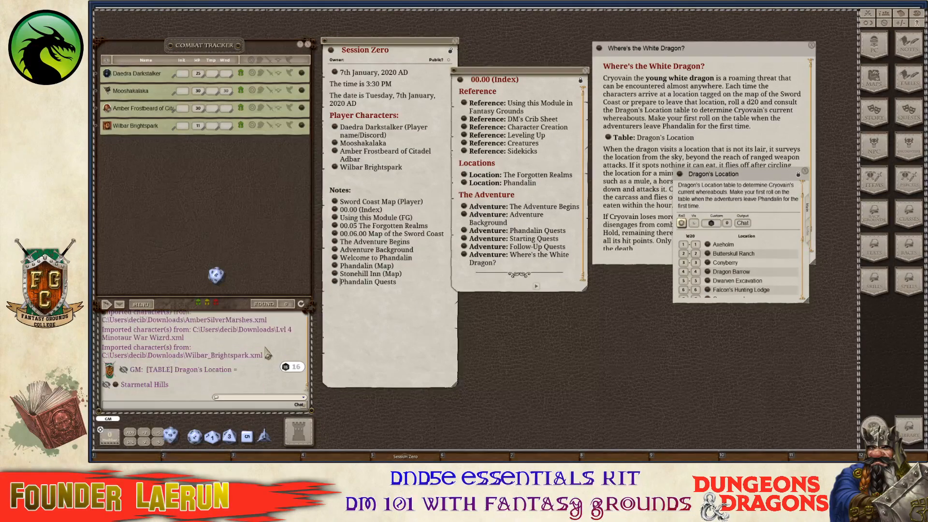
pyautogui.press('ctrl')
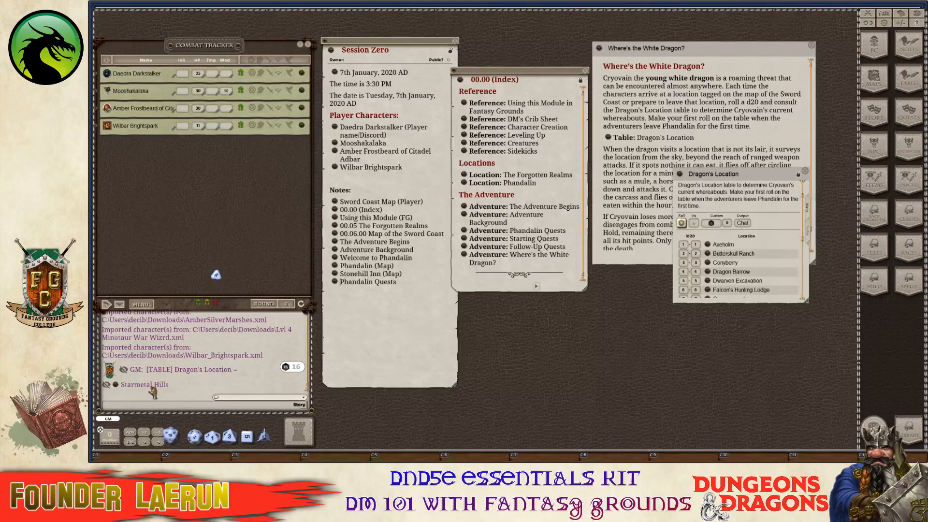
pyautogui.scroll(-3, 738, 265)
pyautogui.scroll(-3, 739, 265)
pyautogui.press('ctrl')
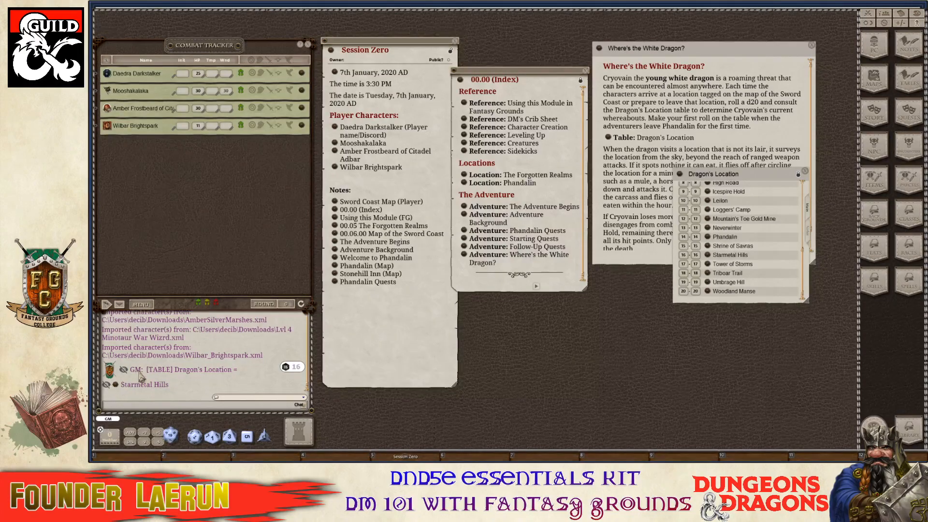
# Open the 00.06.10 Starmetal Hills entry from chat, move it aside, and open the Sword Coast player map.
pyautogui.click(116, 385)
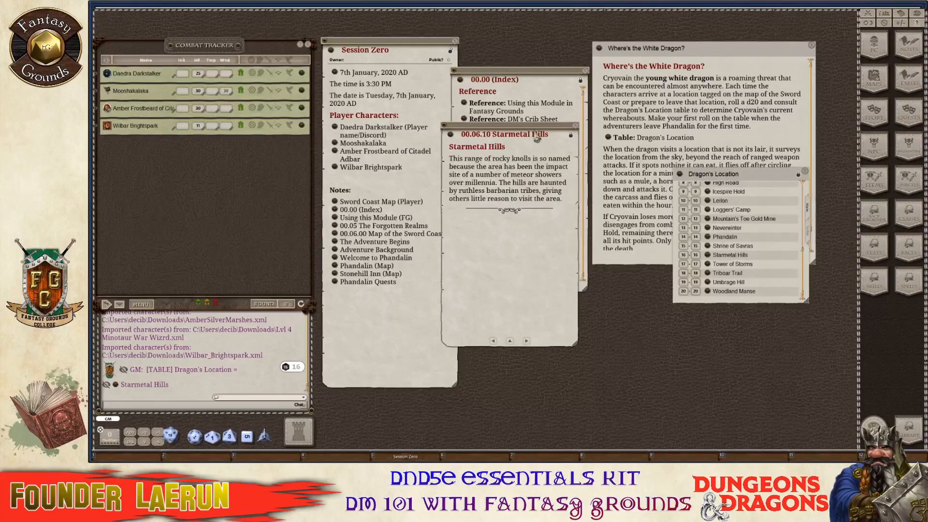
pyautogui.moveTo(536, 138); pyautogui.dragTo(625, 182)
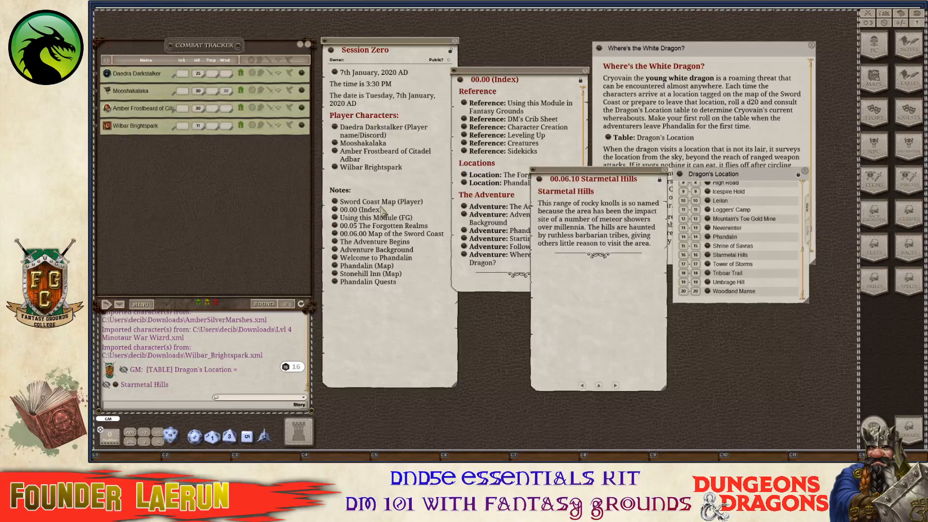
pyautogui.click(334, 203)
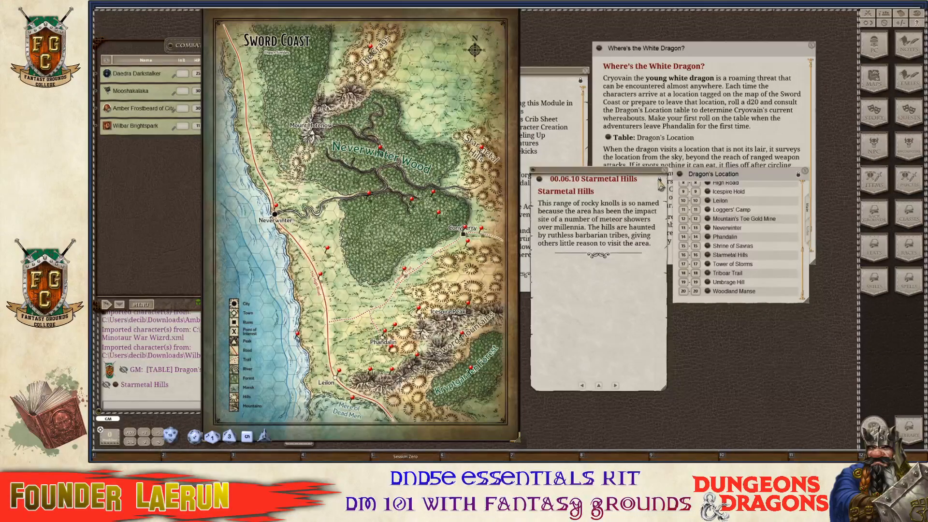
# Put a Sword Coast player map link below the Starmetal Hills description, removing the misplaced one.
pyautogui.press('ctrl')
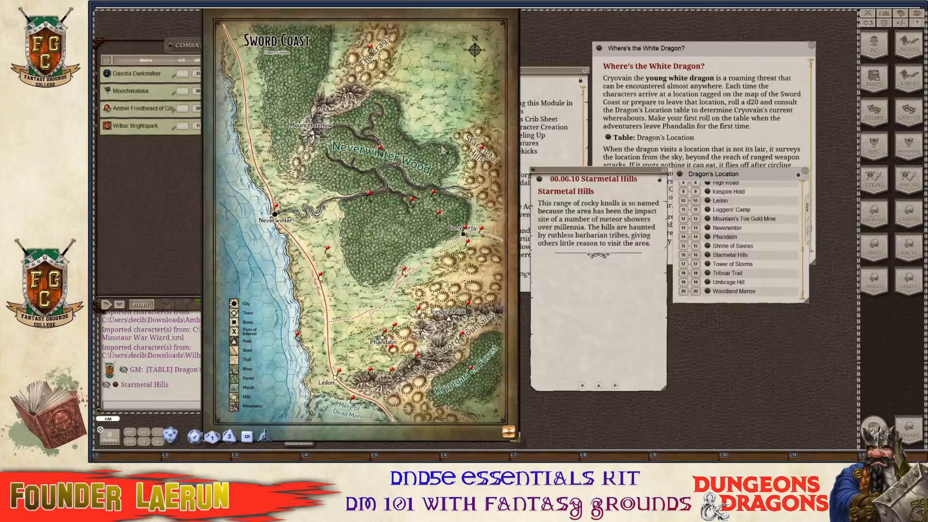
pyautogui.moveTo(518, 164); pyautogui.dragTo(485, 221)
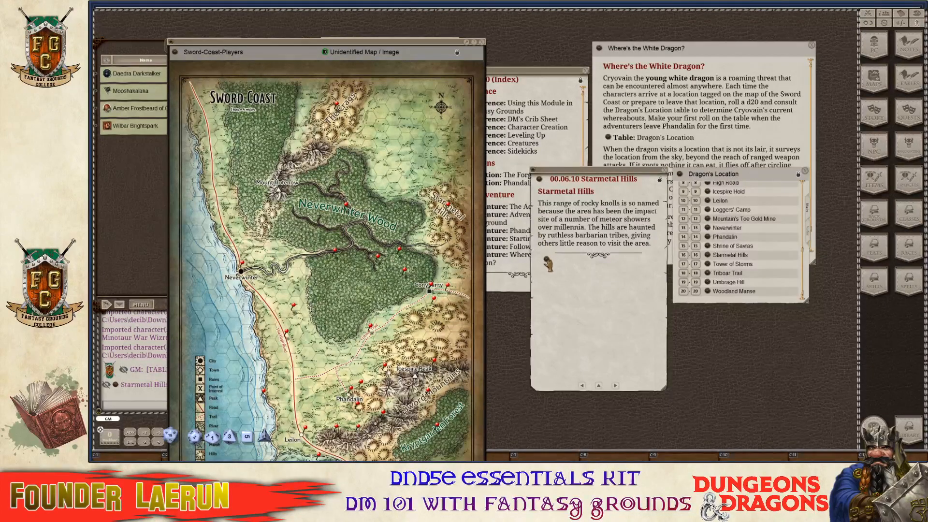
pyautogui.moveTo(547, 268); pyautogui.dragTo(549, 267)
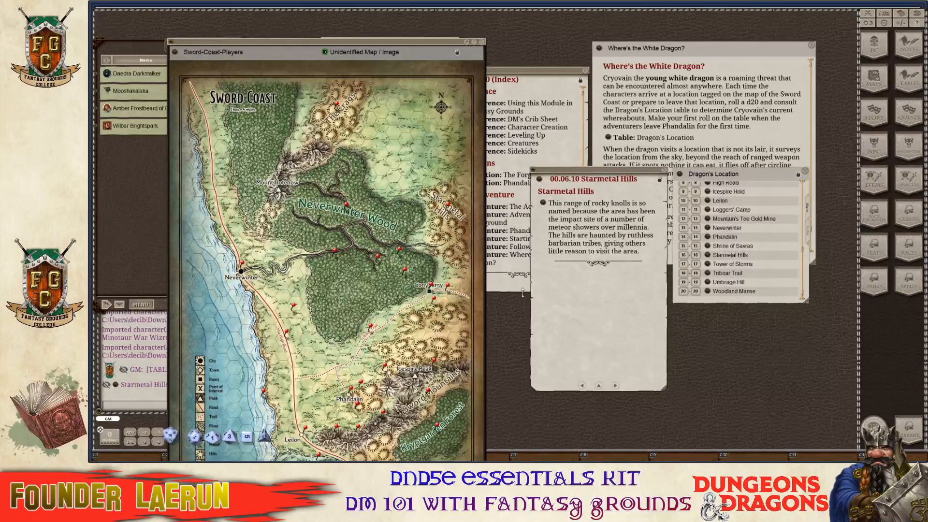
pyautogui.click(579, 251)
pyautogui.hotkey('ctrl', 'Home')
pyautogui.press('BackSpace')
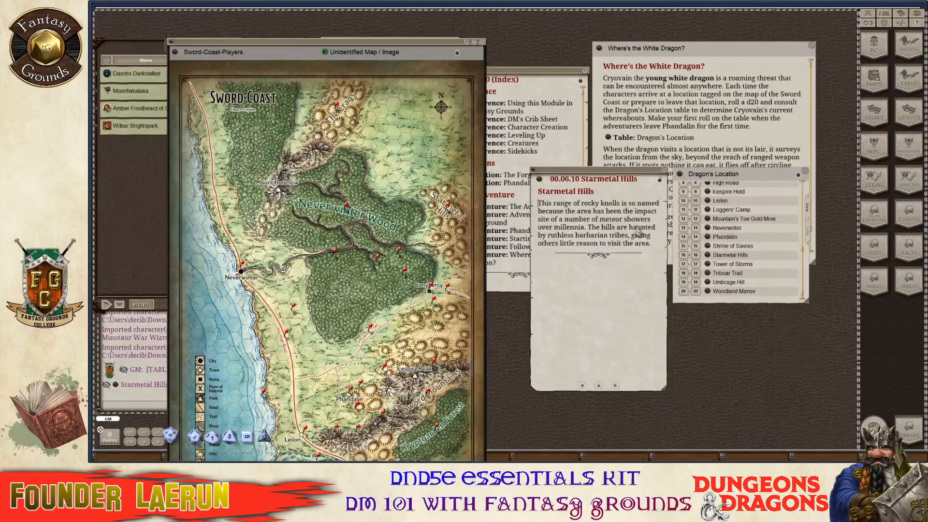
pyautogui.press('Return')
pyautogui.press('Return')
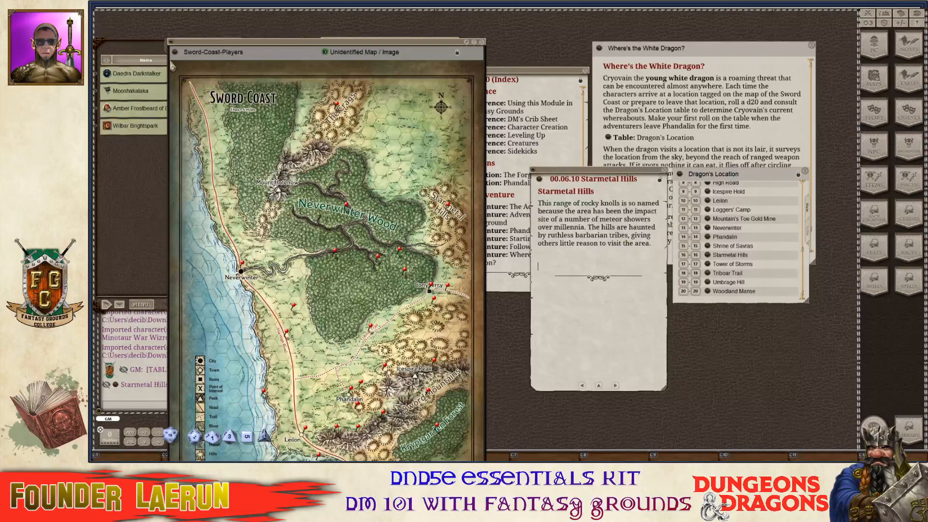
pyautogui.moveTo(187, 62); pyautogui.dragTo(539, 265)
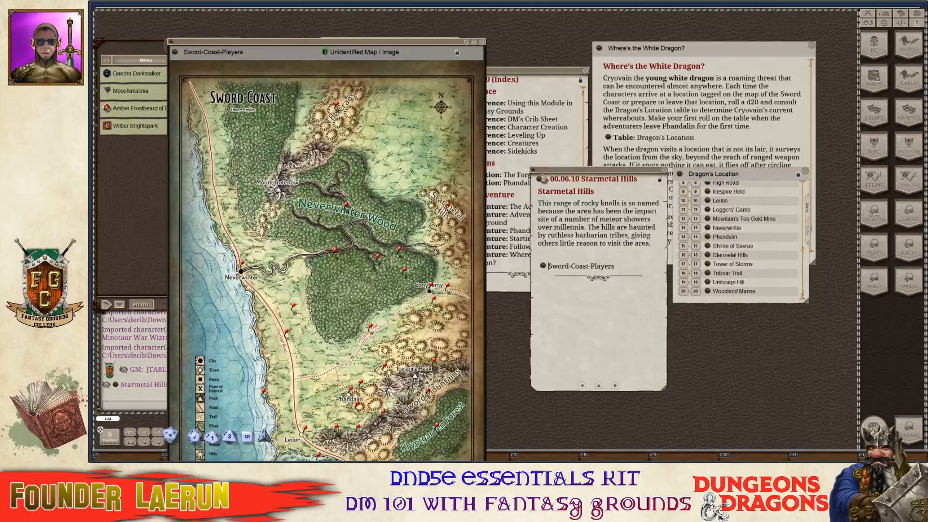
# Close the Sword Coast map, the Starmetal Hills entry and the Dragon's Location table.
pyautogui.click(482, 43)
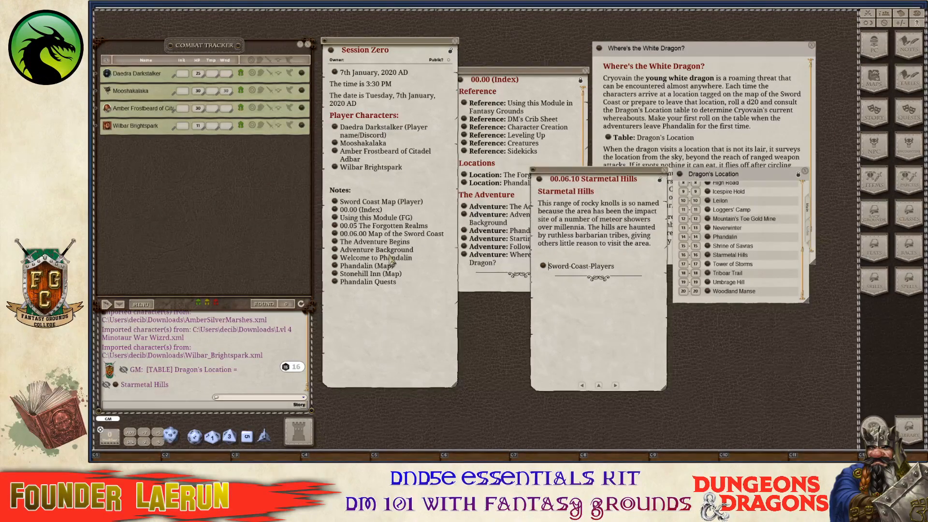
pyautogui.press('ctrl')
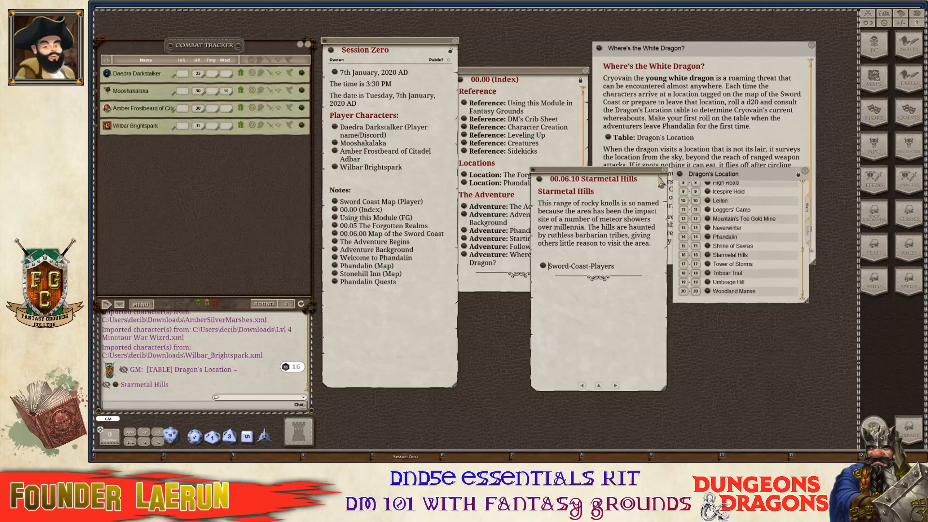
pyautogui.press('ctrl')
pyautogui.click(664, 170)
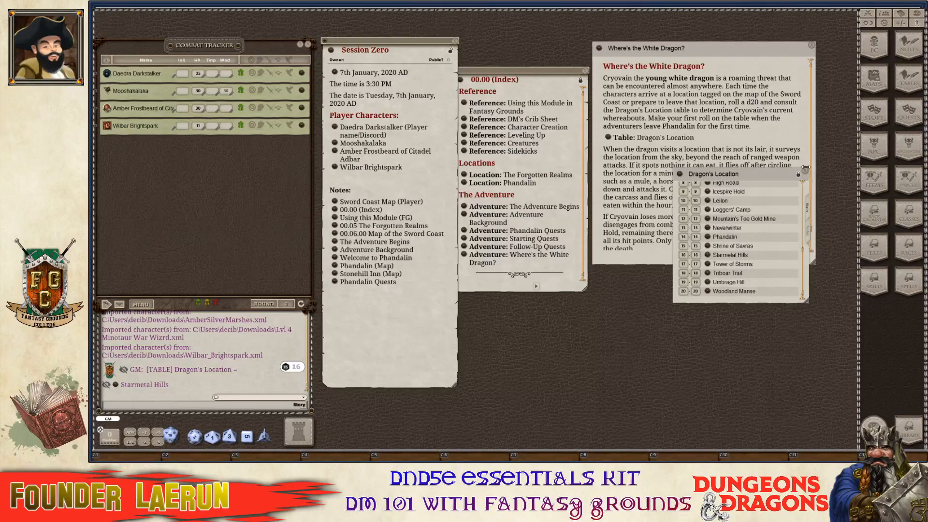
pyautogui.click(805, 170)
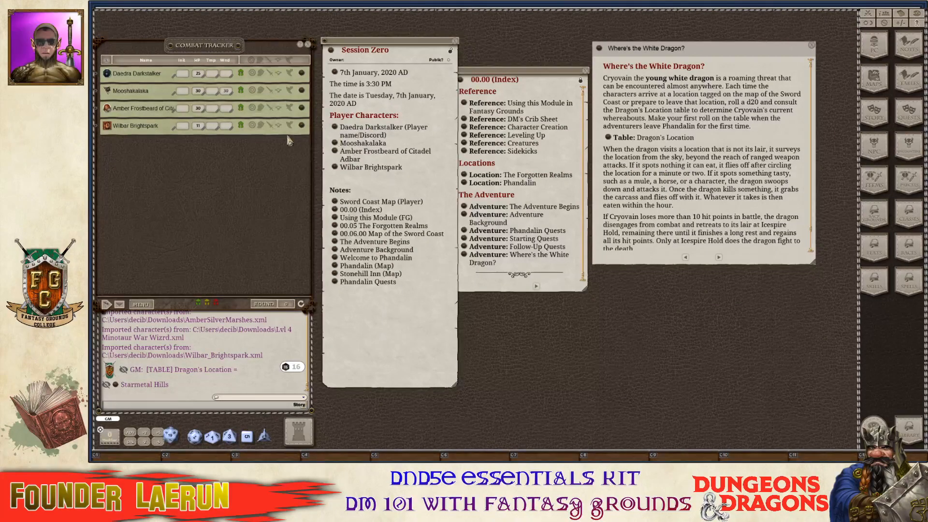
pyautogui.press('ctrl')
# Close the Index window and reposition the White Dragon story window.
pyautogui.click(527, 79)
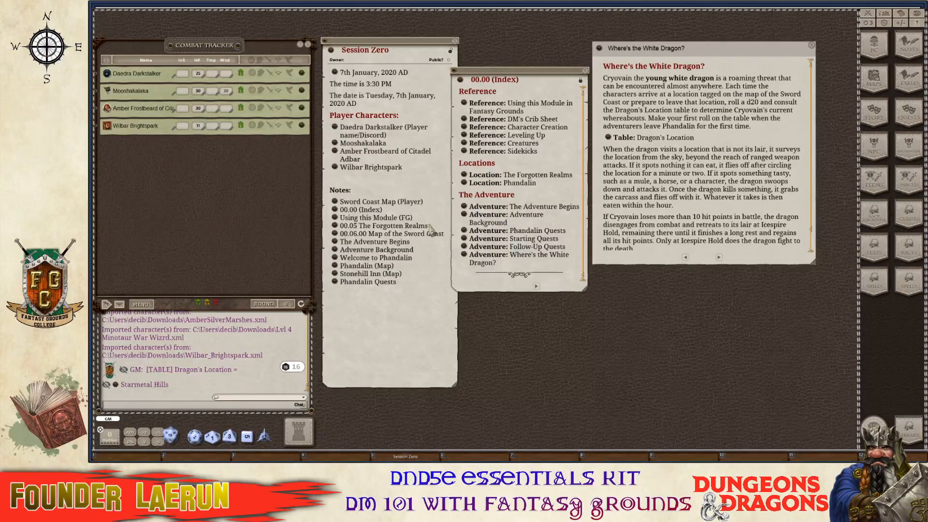
pyautogui.press('ctrl')
pyautogui.click(585, 71)
pyautogui.moveTo(724, 54); pyautogui.dragTo(638, 73)
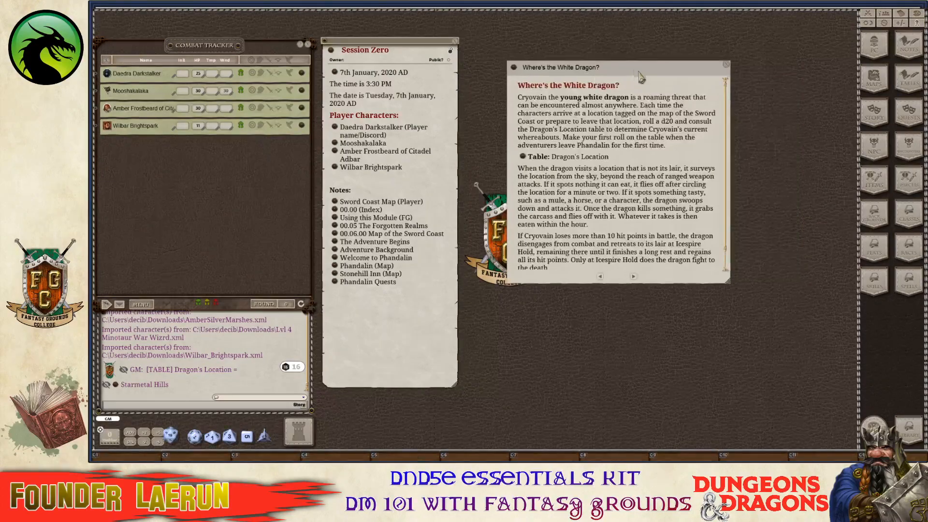
pyautogui.scroll(-3, 635, 140)
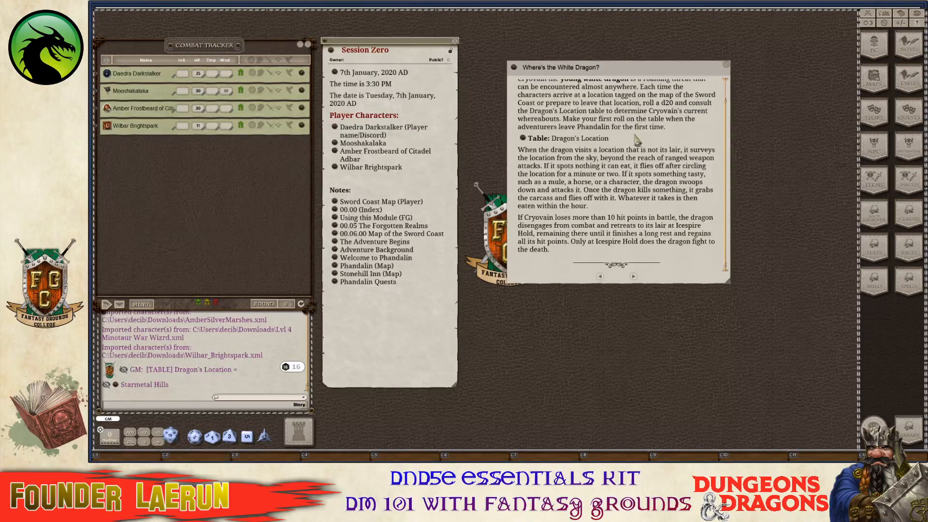
pyautogui.scroll(3, 635, 141)
pyautogui.scroll(-1, 635, 140)
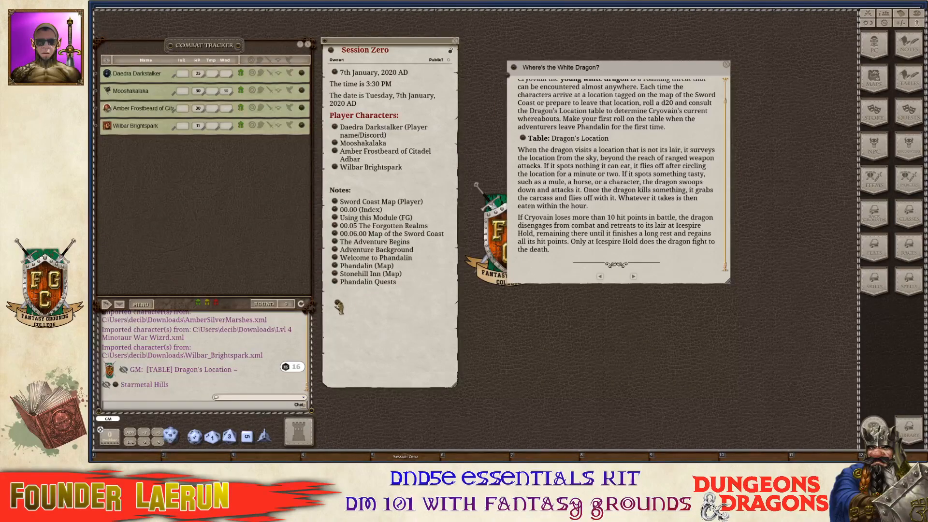
# Add a Where's the White Dragon? link to Session Zero's notes, then close the story.
pyautogui.moveTo(339, 306); pyautogui.dragTo(340, 304)
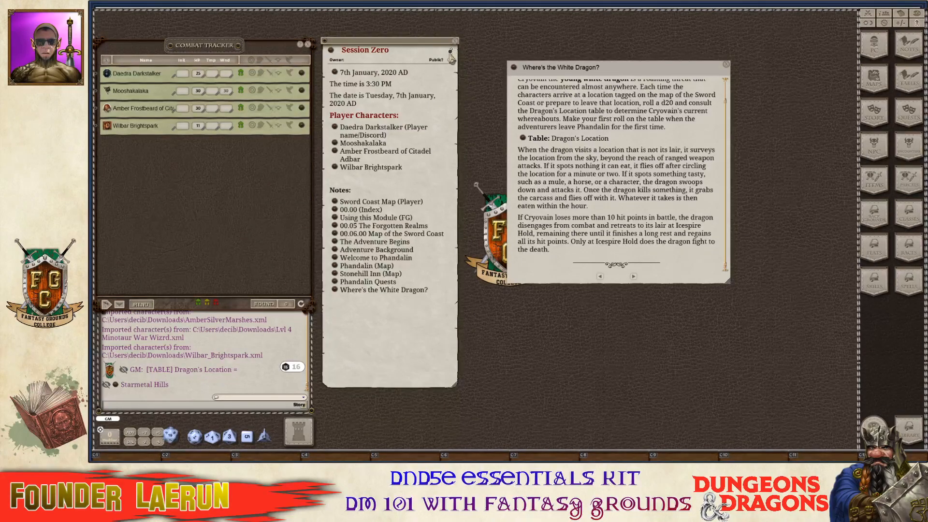
pyautogui.press('ctrl')
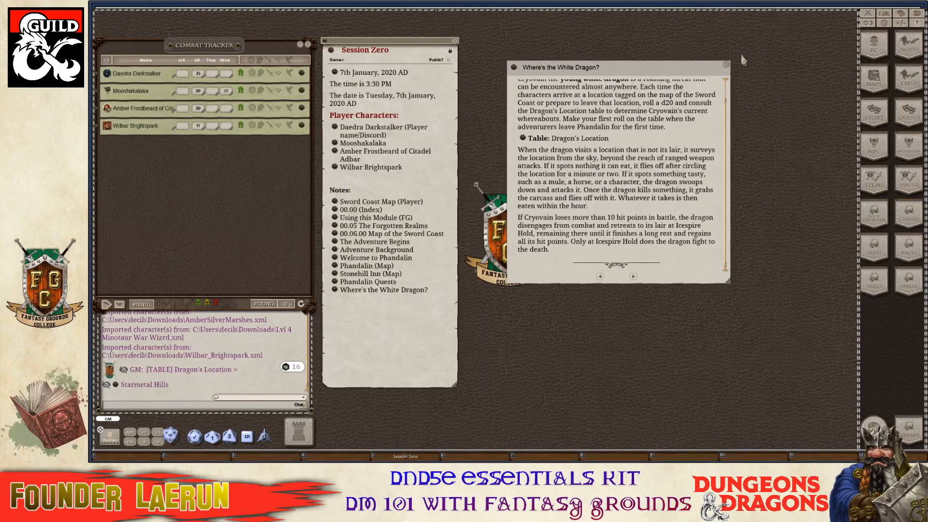
pyautogui.click(727, 66)
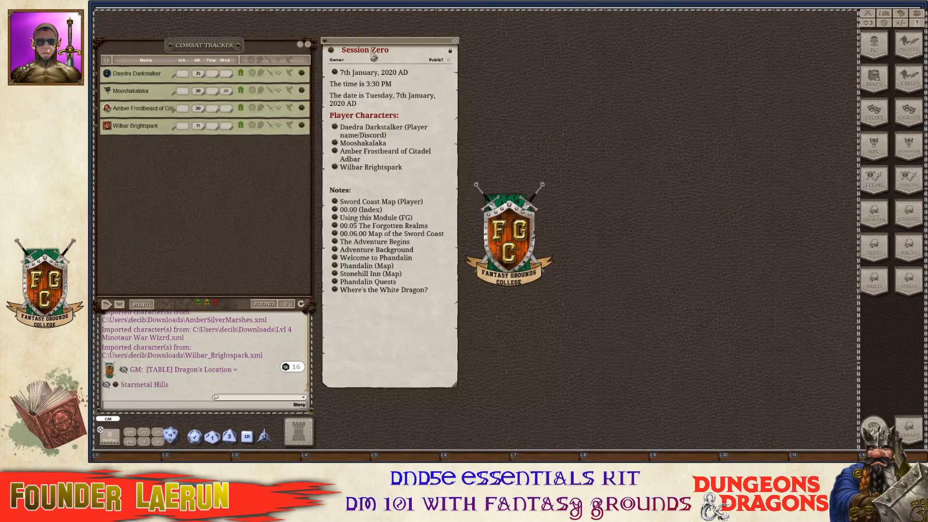
pyautogui.press('ctrl')
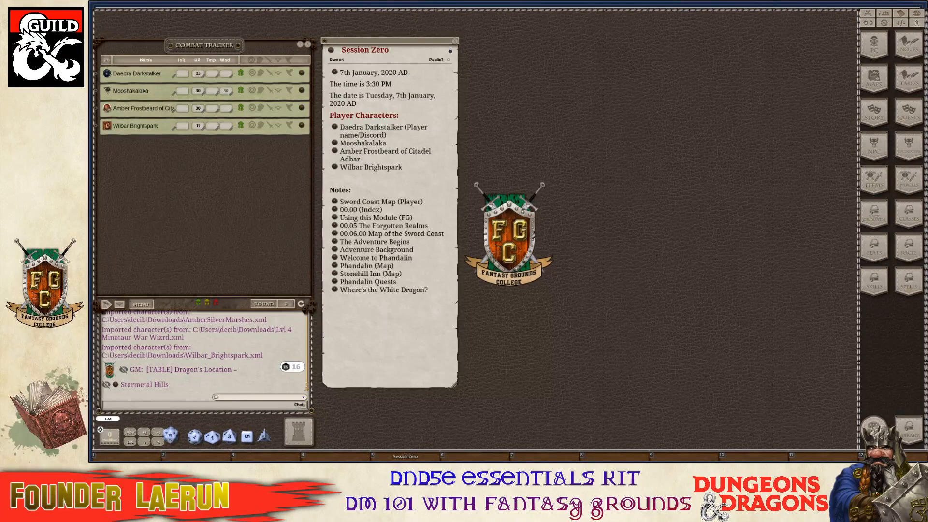
pyautogui.press('ctrl')
# Open the calendar at top centre and move the Session Zero note to the right.
pyautogui.click(903, 13)
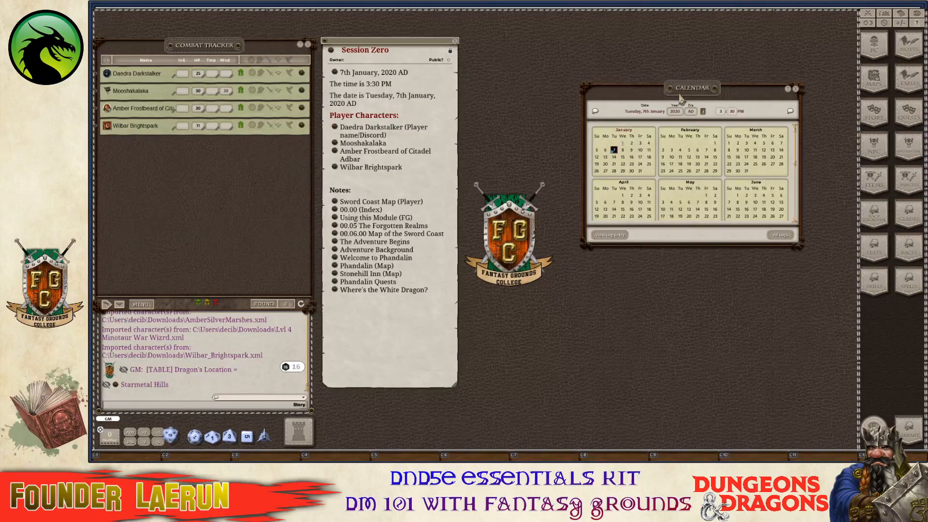
pyautogui.moveTo(682, 99); pyautogui.dragTo(569, 33)
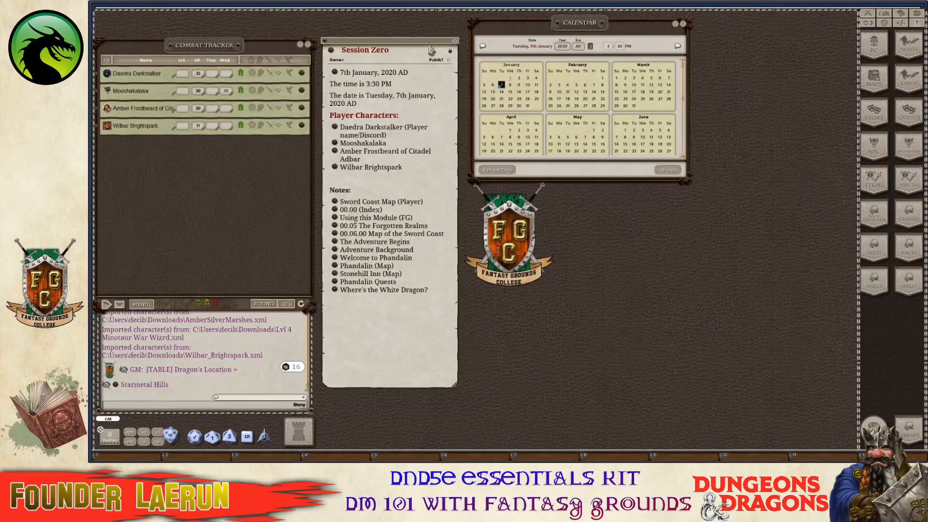
pyautogui.moveTo(438, 52); pyautogui.dragTo(801, 1)
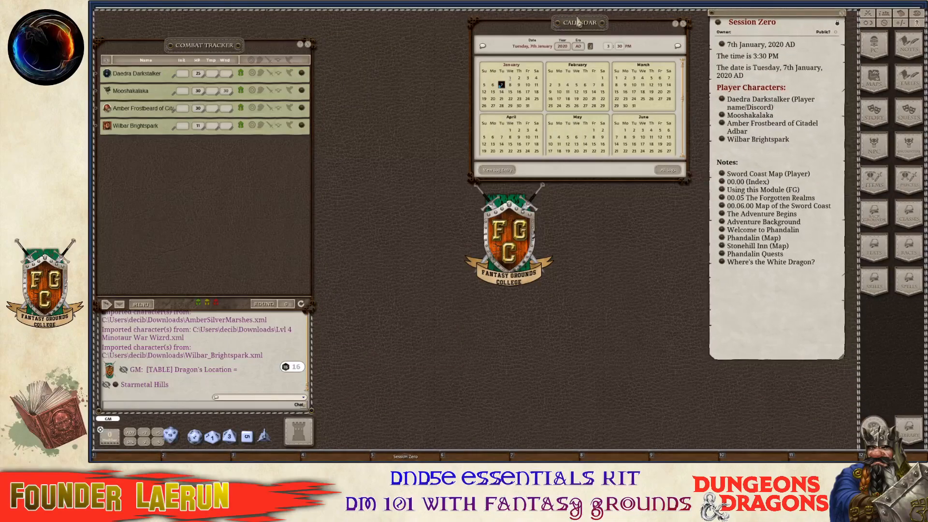
pyautogui.moveTo(579, 23); pyautogui.dragTo(447, 24)
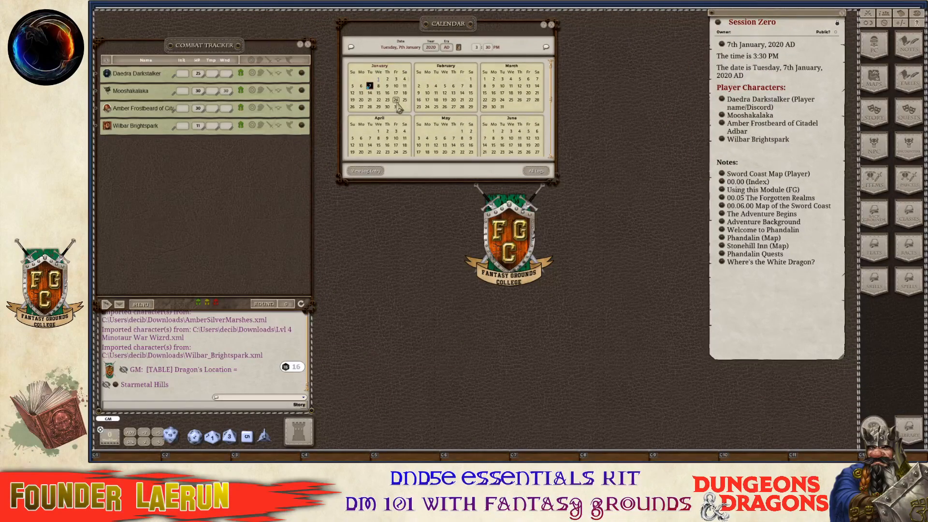
pyautogui.scroll(-2, 396, 100)
pyautogui.scroll(2, 396, 99)
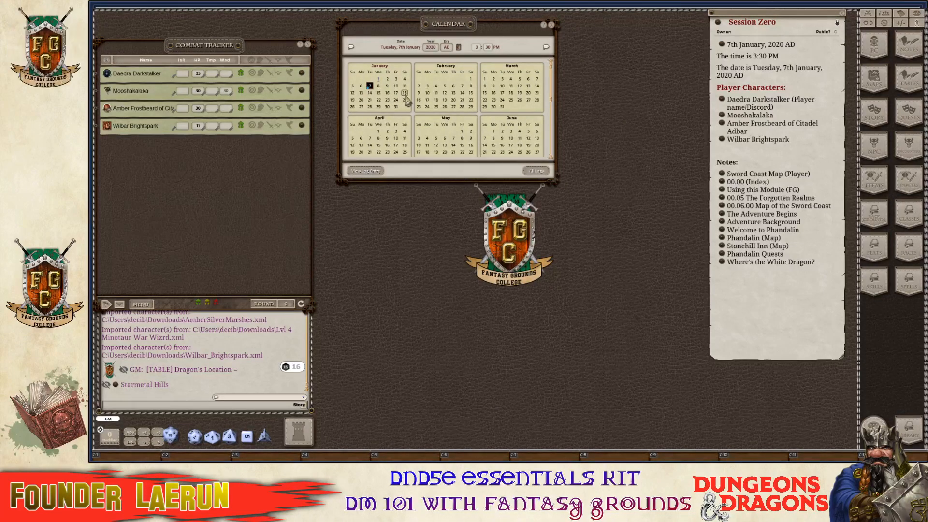
# Create an 18th January log entry with GM text 'Session One:' and player text 'Phandalin'.
pyautogui.click(405, 95)
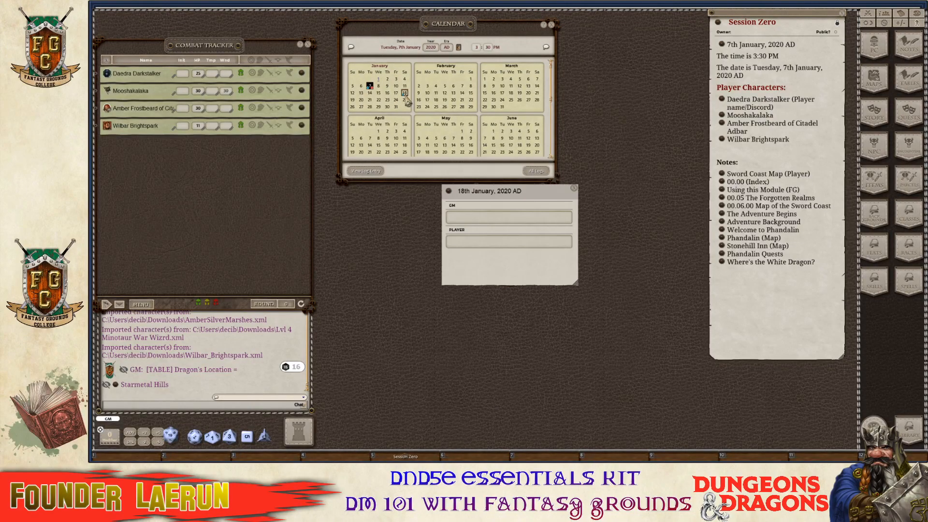
pyautogui.click(493, 221)
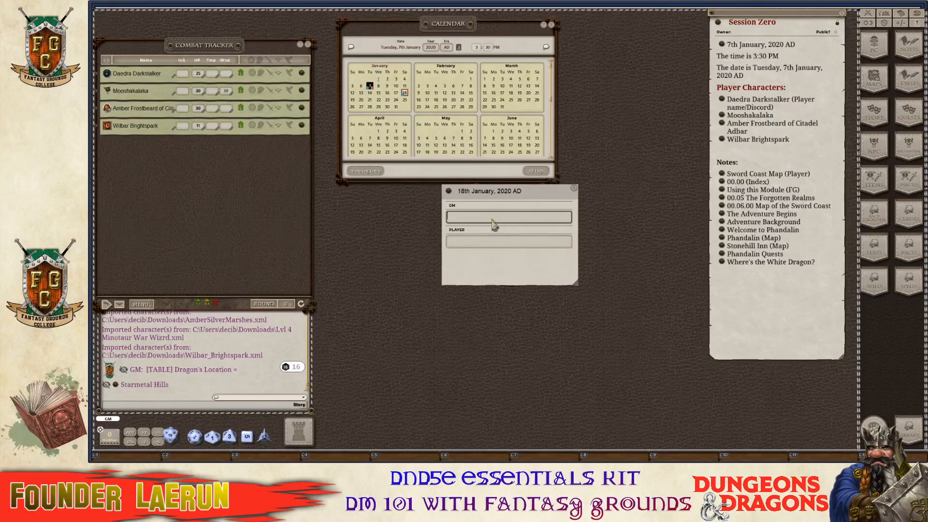
pyautogui.write('Session O')
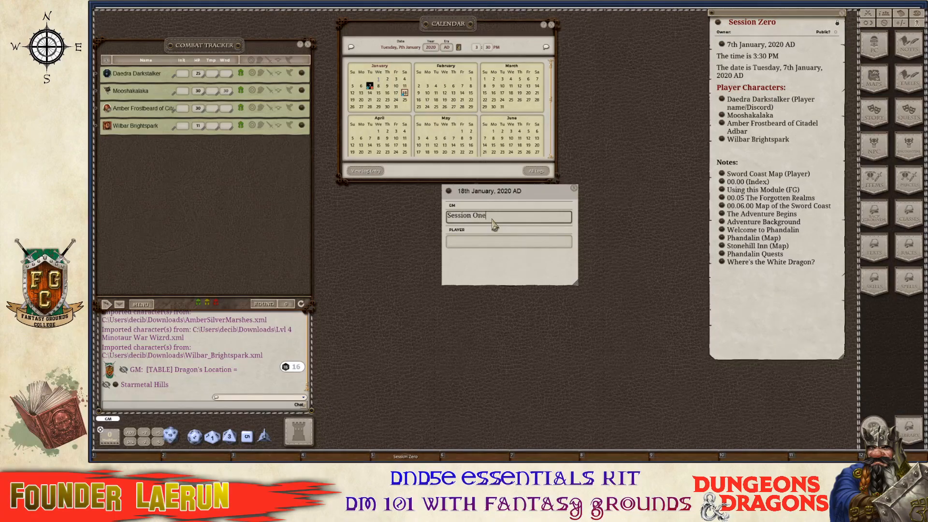
pyautogui.write('ne')
pyautogui.click(474, 243)
pyautogui.write('Phandalin')
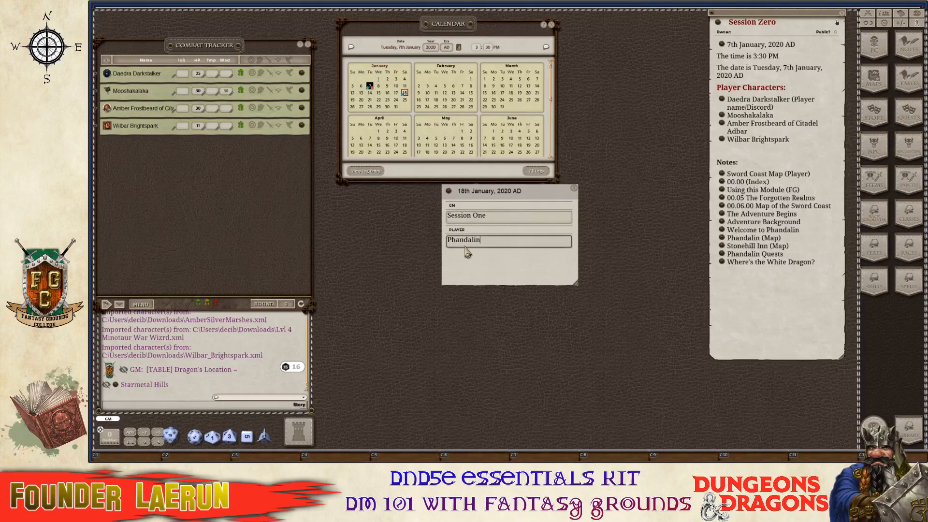
pyautogui.click(516, 218)
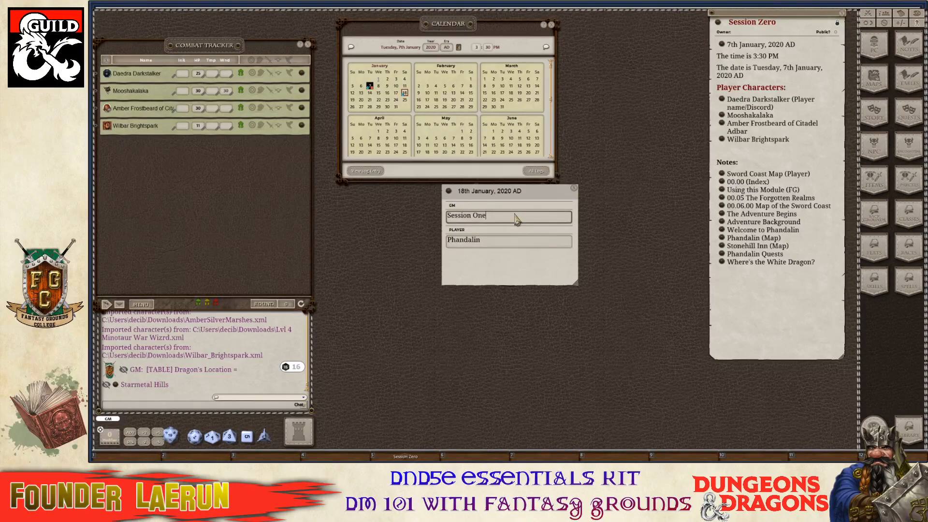
pyautogui.write(':')
pyautogui.press('Return')
pyautogui.press('Return')
pyautogui.press('Return')
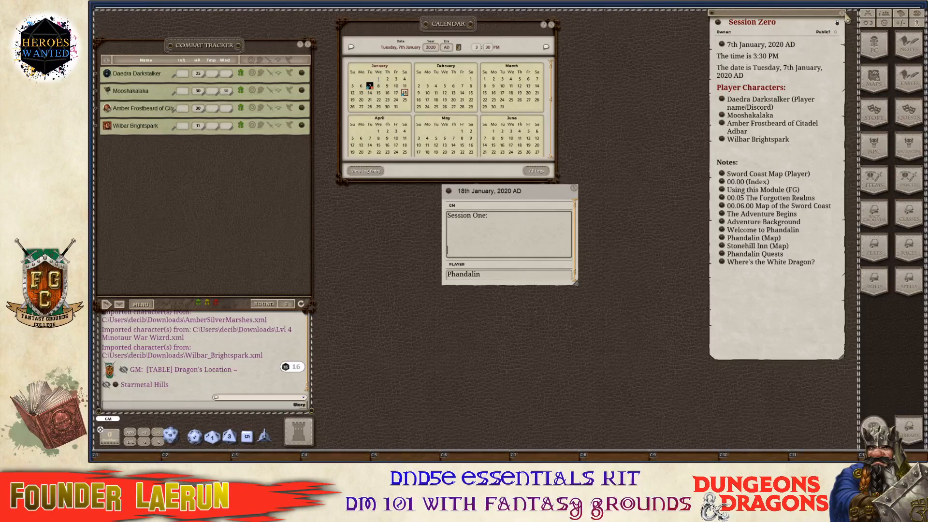
# Close the Session Zero note and open the campaign notes list at the upper right.
pyautogui.click(842, 14)
pyautogui.click(909, 47)
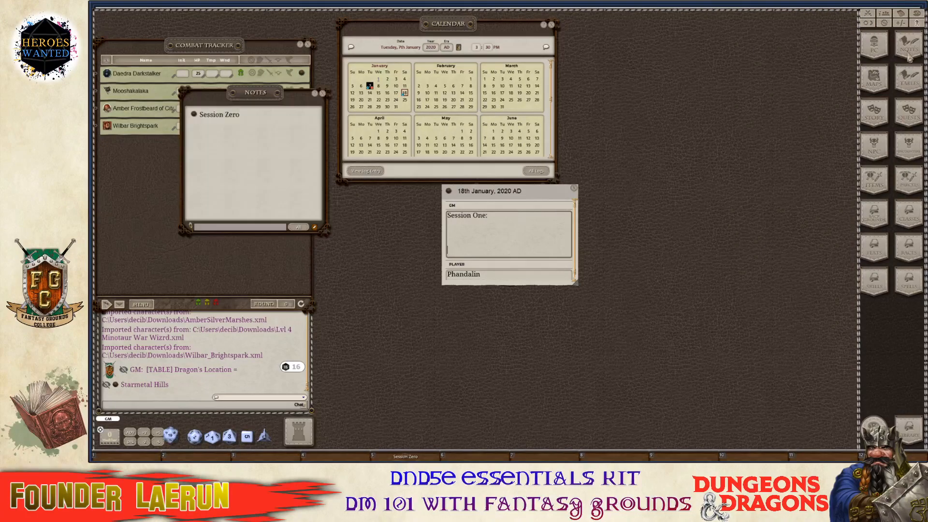
pyautogui.moveTo(254, 110); pyautogui.dragTo(725, 86)
pyautogui.press('ctrl')
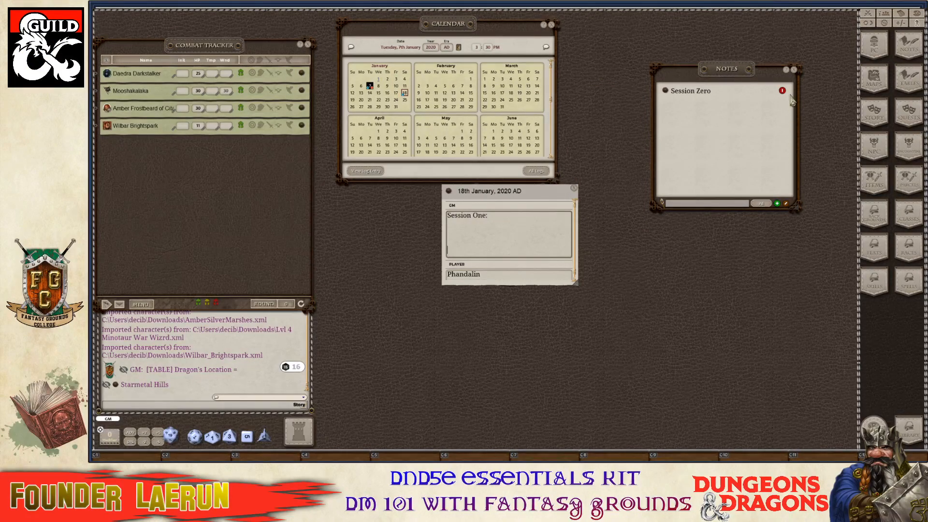
# Create a new note named 'Session One Phandalin' and close the notes list.
pyautogui.click(777, 204)
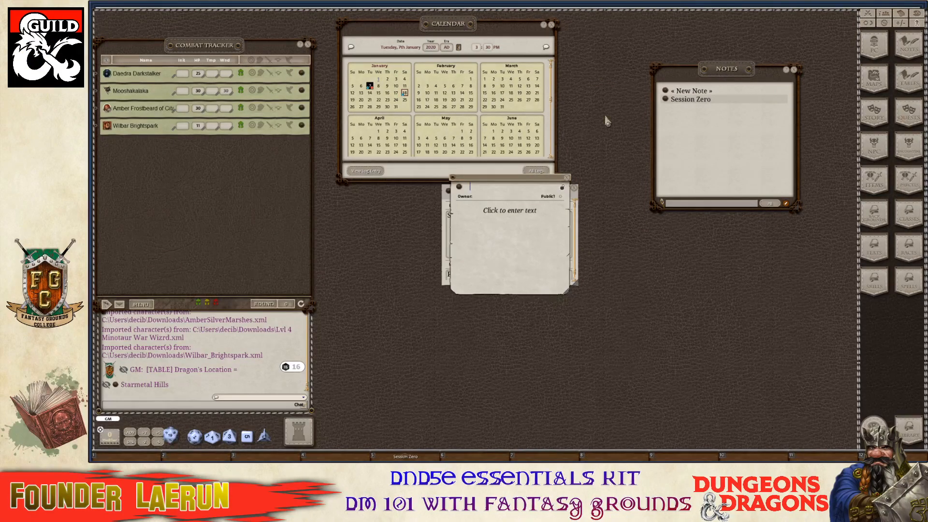
pyautogui.press('shift')
pyautogui.write('Session One')
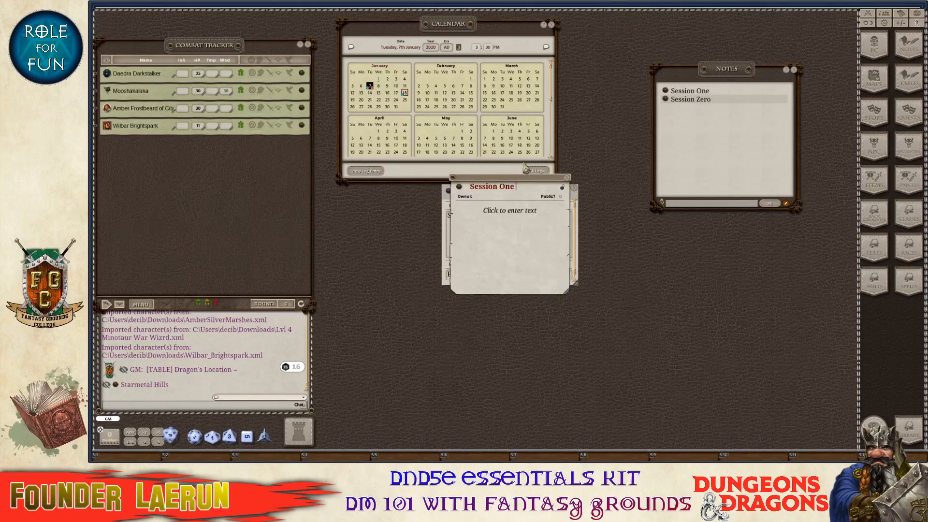
pyautogui.write(' Phandalin')
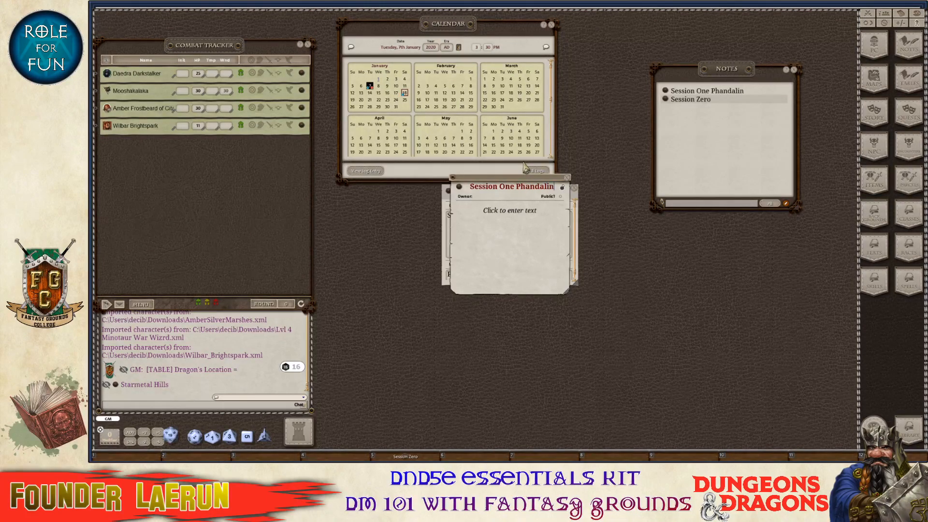
pyautogui.press('ctrl')
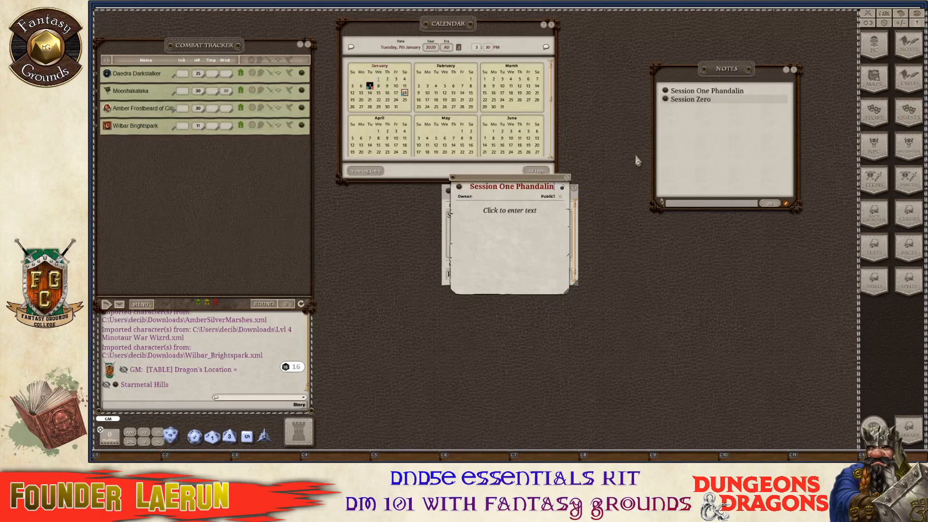
pyautogui.click(794, 70)
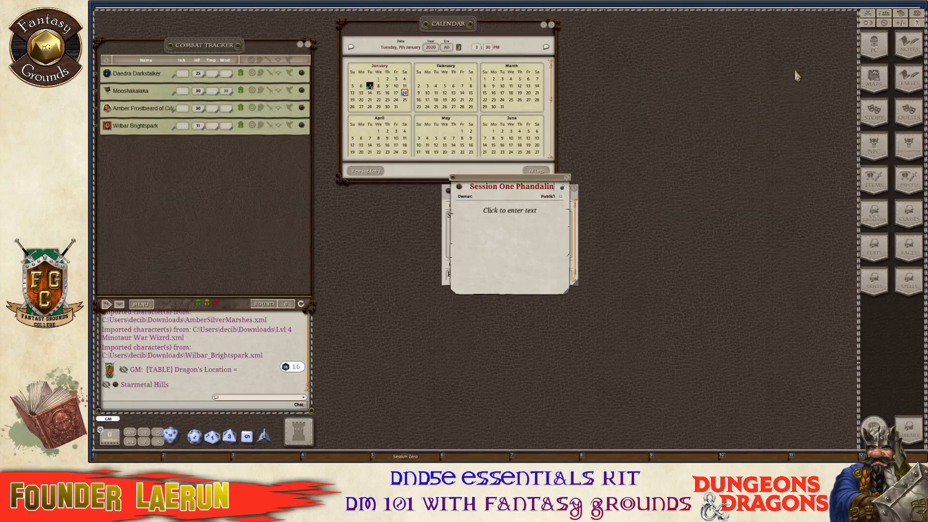
pyautogui.moveTo(516, 177); pyautogui.dragTo(759, 123)
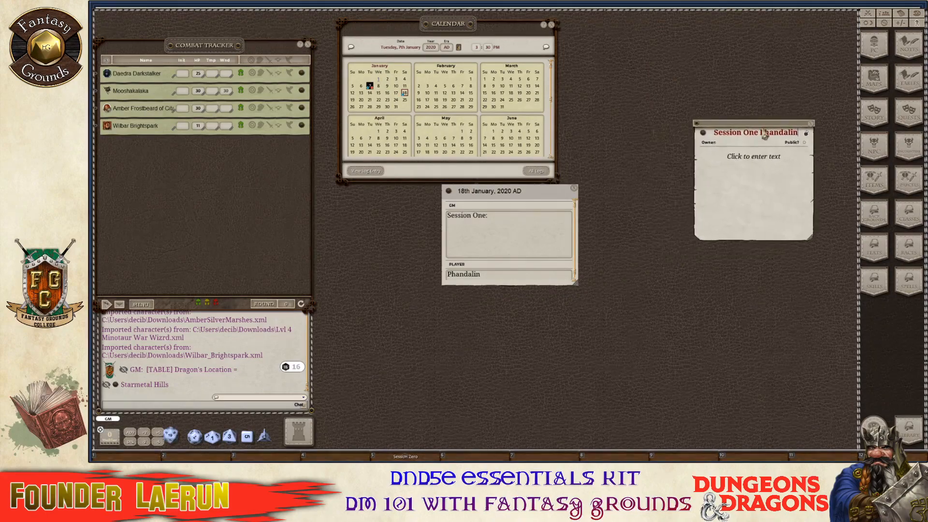
# Link the Session One Phandalin note on a new line in the GM log entry.
pyautogui.click(467, 235)
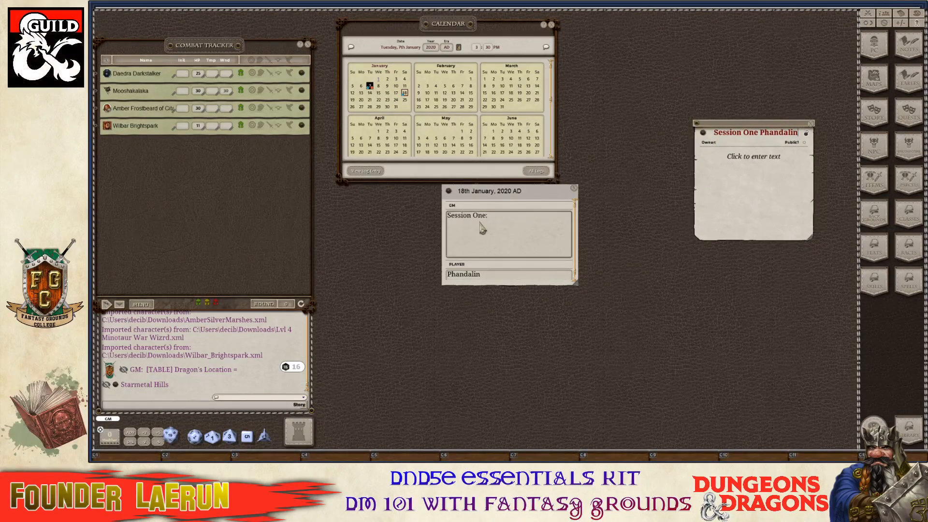
pyautogui.press('Return')
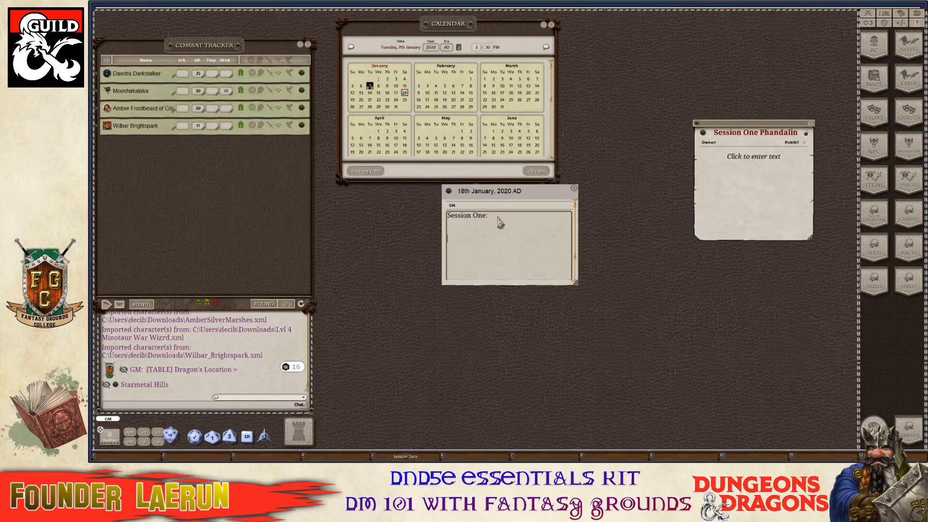
pyautogui.moveTo(704, 137); pyautogui.dragTo(465, 263)
pyautogui.press('ctrl')
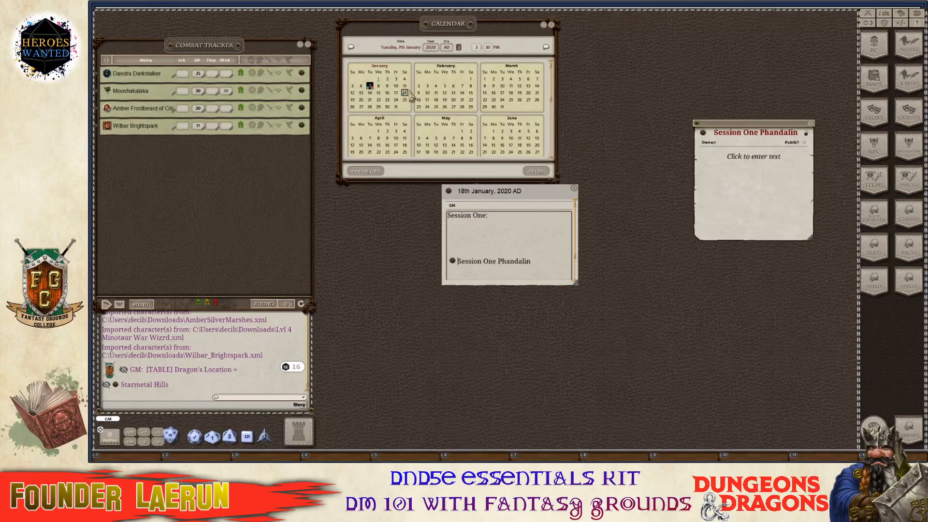
# Set the current date to 18th January and announce the date and time in chat.
pyautogui.click(459, 53)
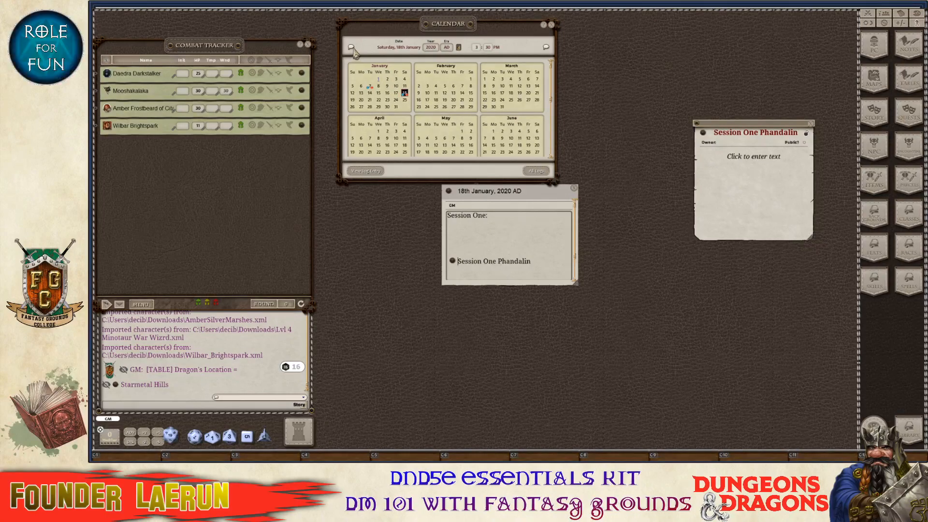
pyautogui.click(352, 48)
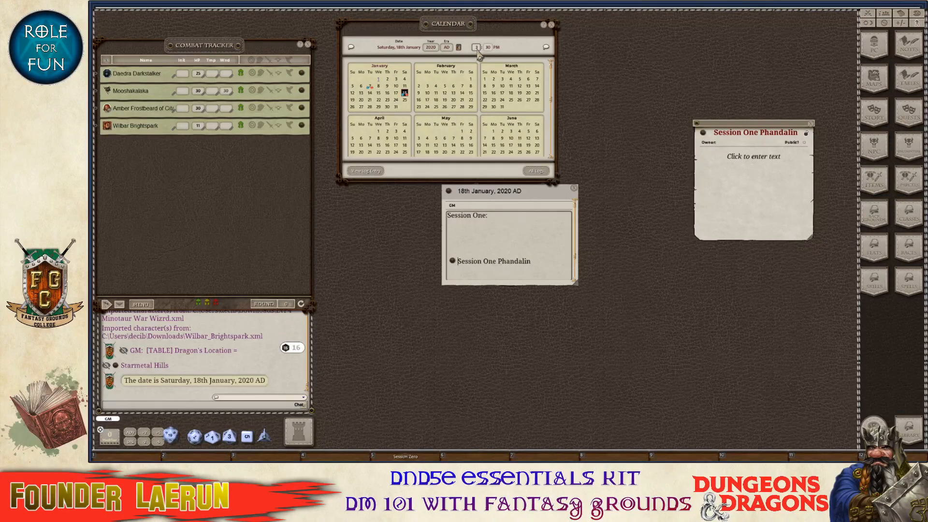
pyautogui.press('ctrl')
pyautogui.click(546, 48)
pyautogui.press('ctrl')
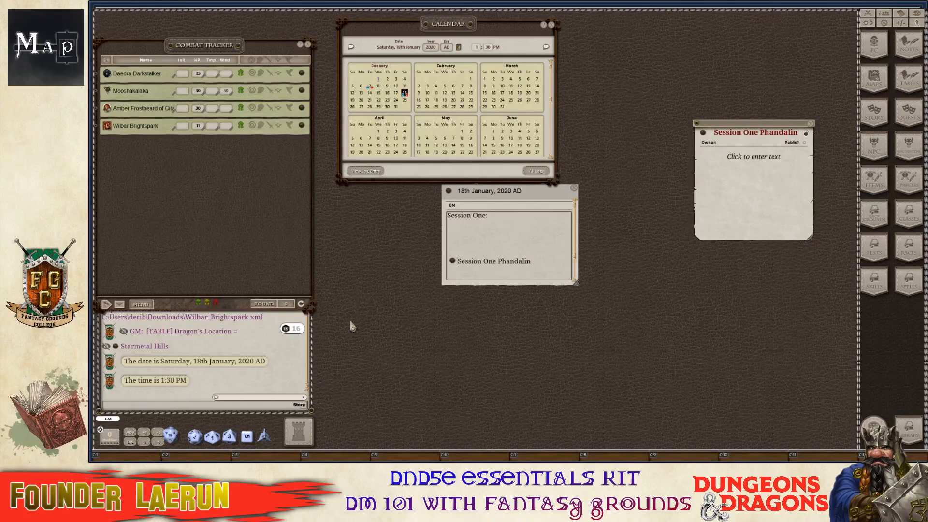
# Make the 'Session One:' heading bold.
pyautogui.moveTo(496, 214); pyautogui.dragTo(412, 219)
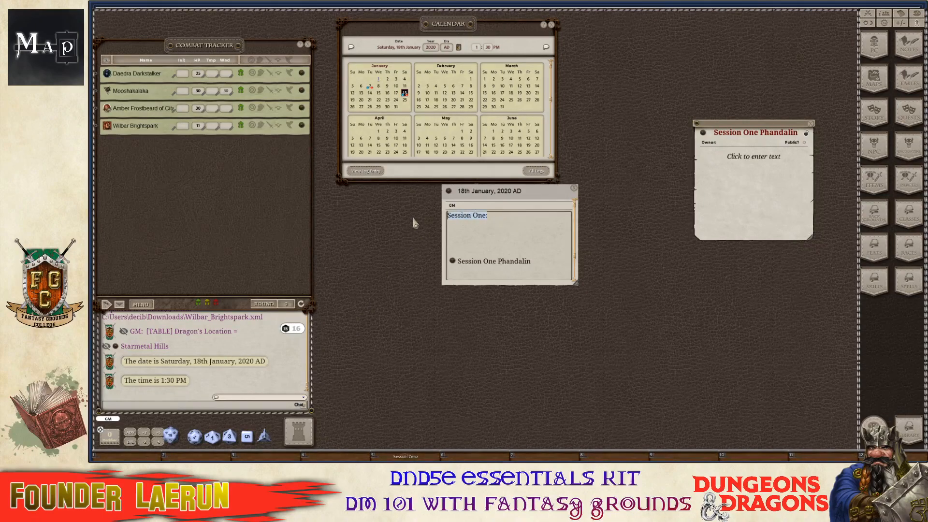
pyautogui.press('ctrl')
pyautogui.hotkey('ctrl', 'b')
# Copy the date and time chat announcements into the log entry below the heading.
pyautogui.click(514, 226)
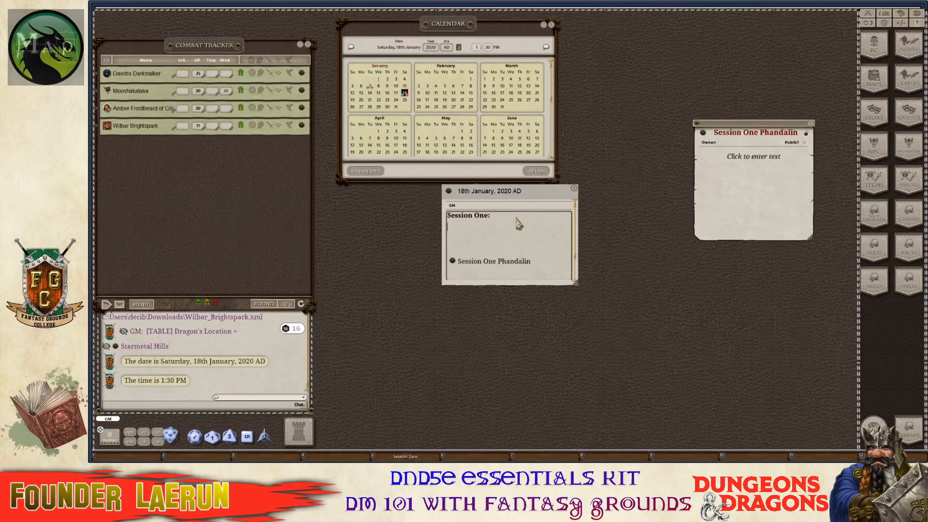
pyautogui.moveTo(186, 362); pyautogui.dragTo(482, 243)
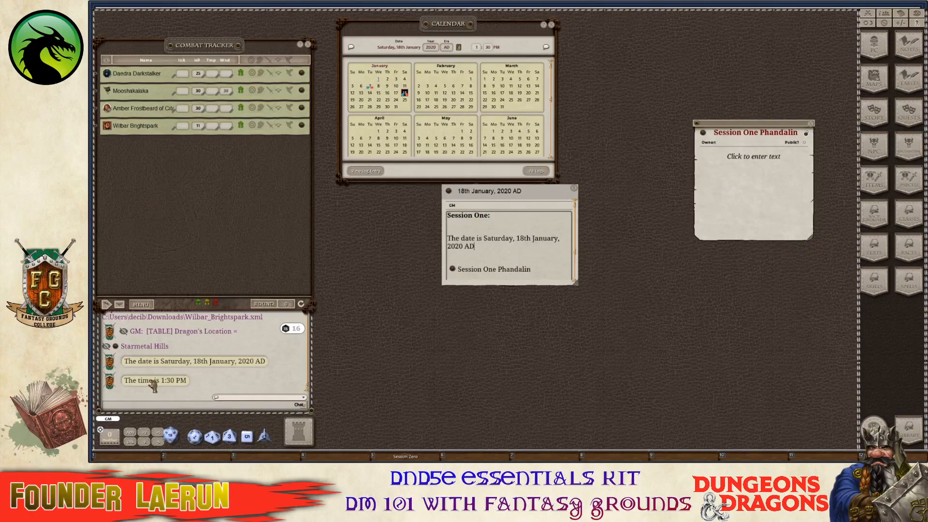
pyautogui.moveTo(153, 381); pyautogui.dragTo(452, 224)
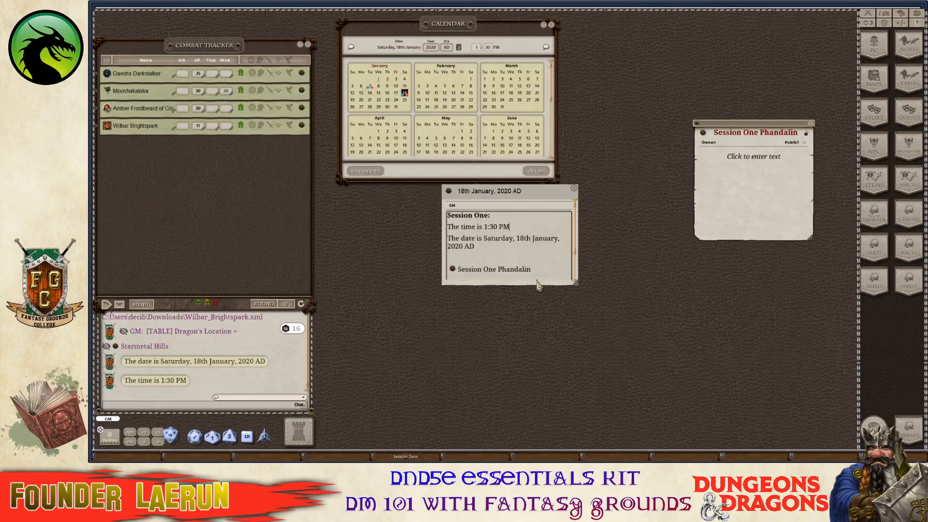
pyautogui.scroll(-2, 532, 252)
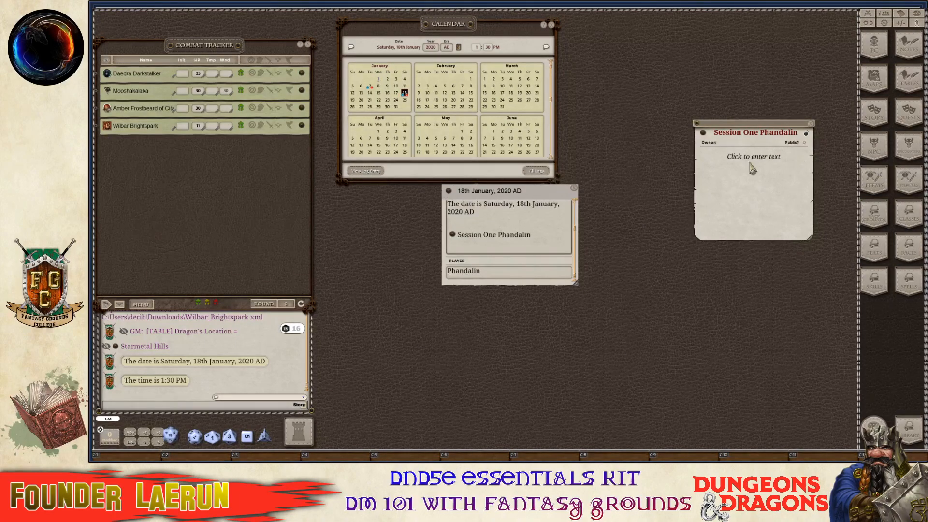
# Link the 18th January entry into the session note, followed by the 1:30 PM time and full date.
pyautogui.moveTo(449, 193); pyautogui.dragTo(713, 166)
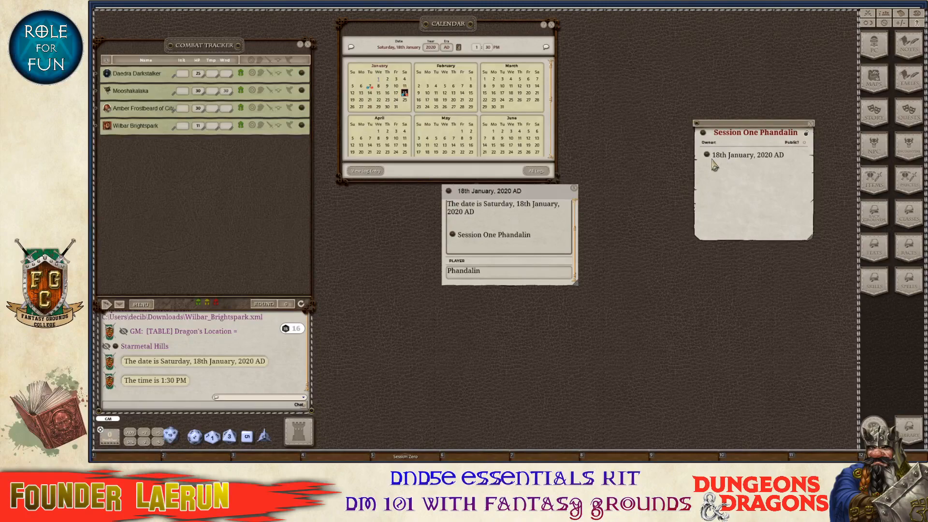
pyautogui.click(796, 166)
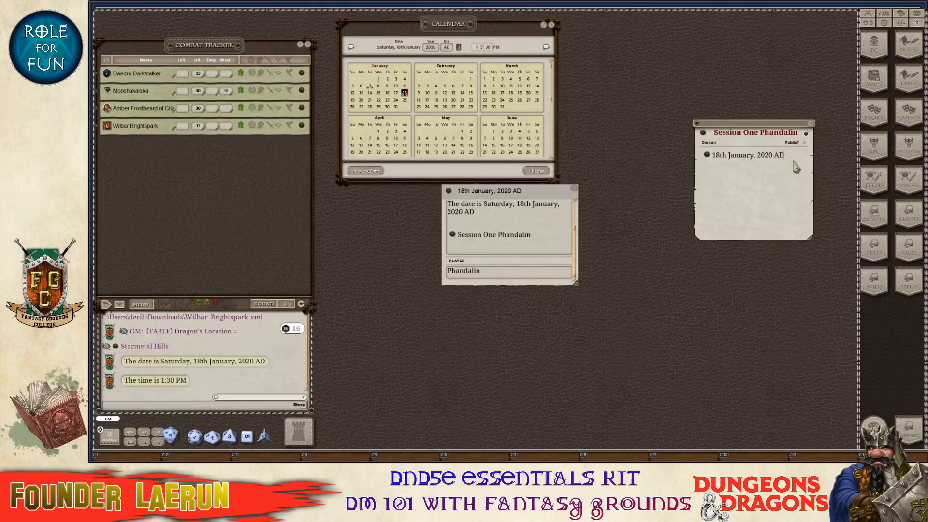
pyautogui.moveTo(159, 387); pyautogui.dragTo(754, 169)
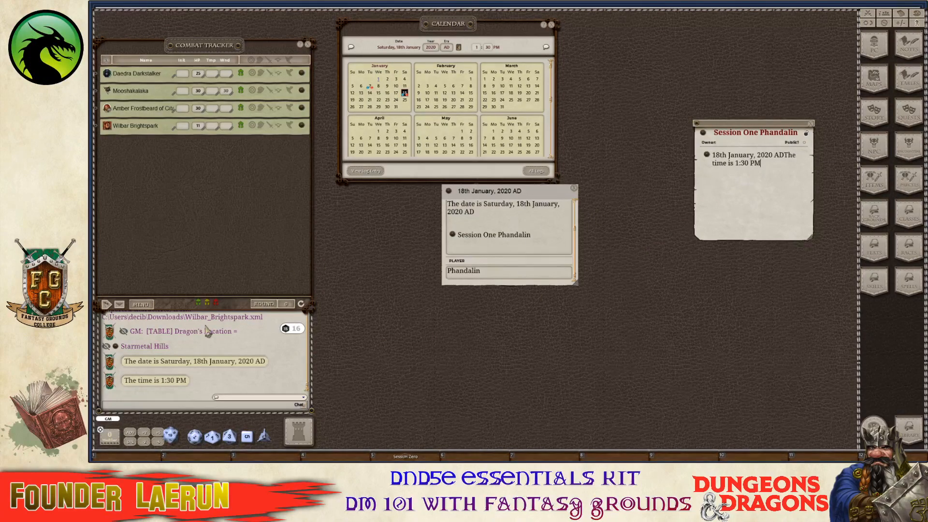
pyautogui.moveTo(213, 363); pyautogui.dragTo(773, 169)
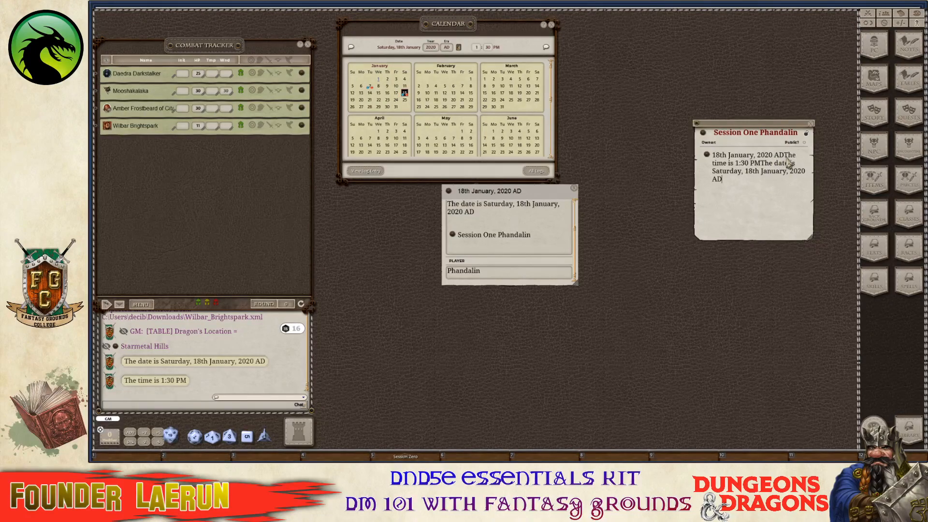
# Put the time and full date on separate plain lines in the session note.
pyautogui.press('Return')
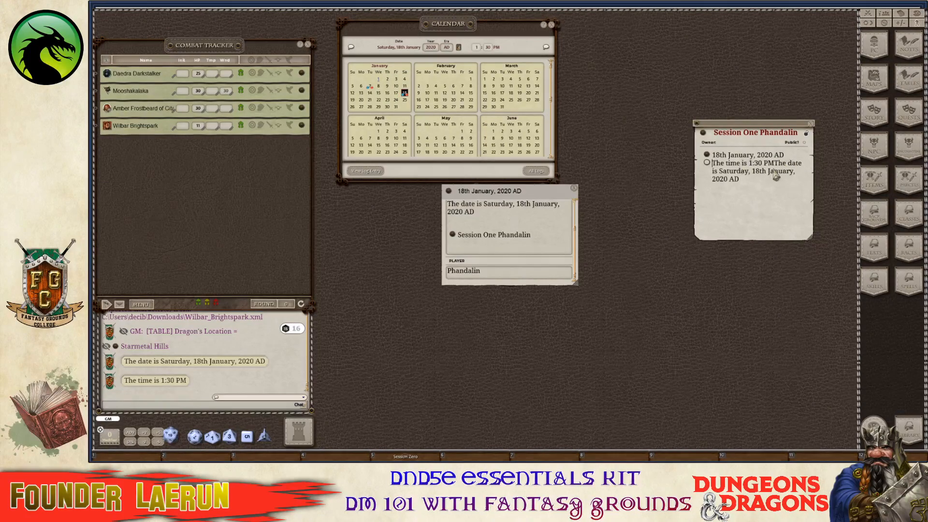
pyautogui.press('Return')
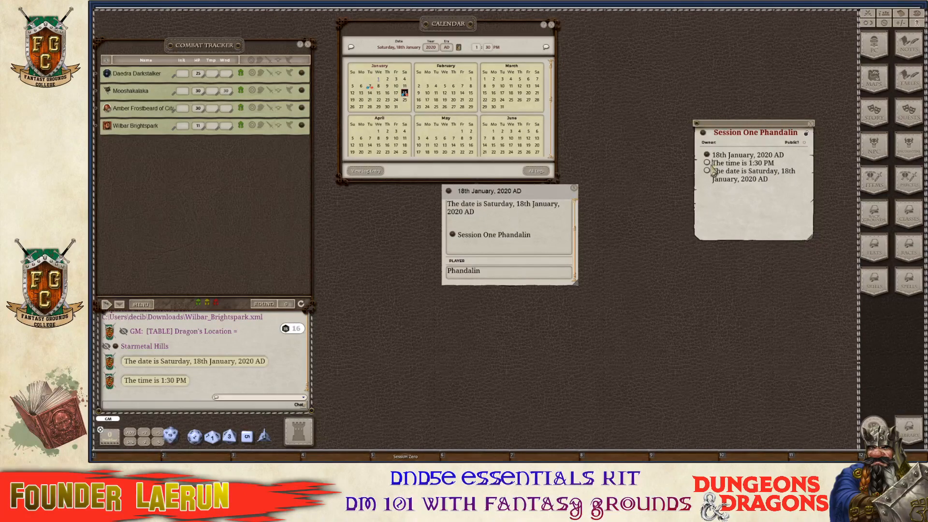
pyautogui.press('BackSpace')
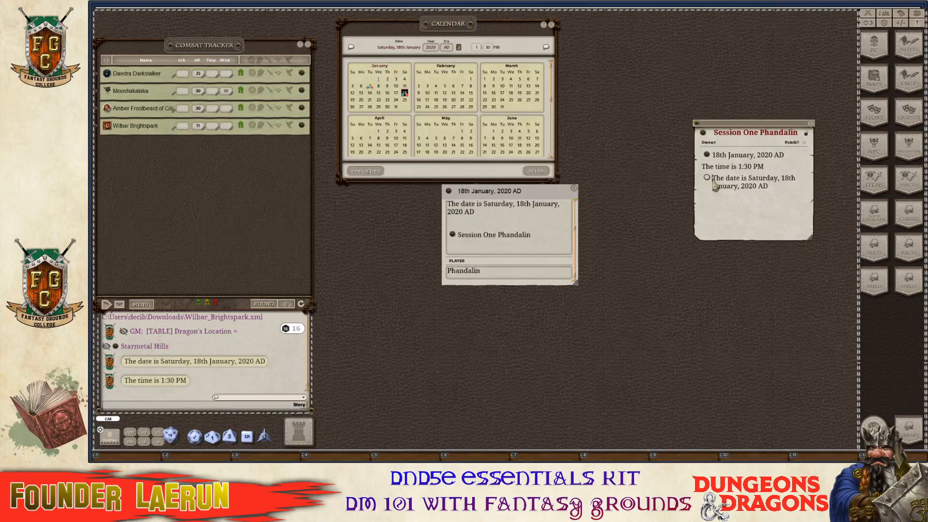
pyautogui.press('BackSpace')
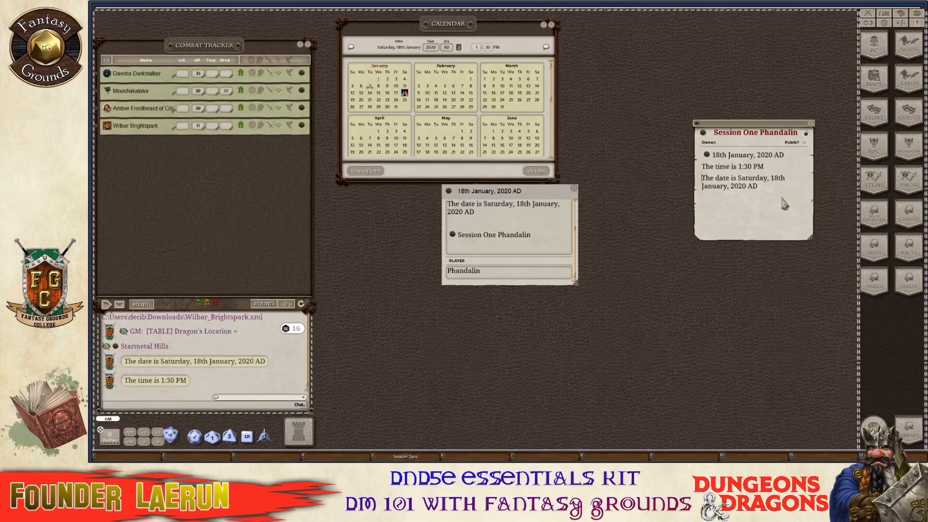
pyautogui.click(769, 195)
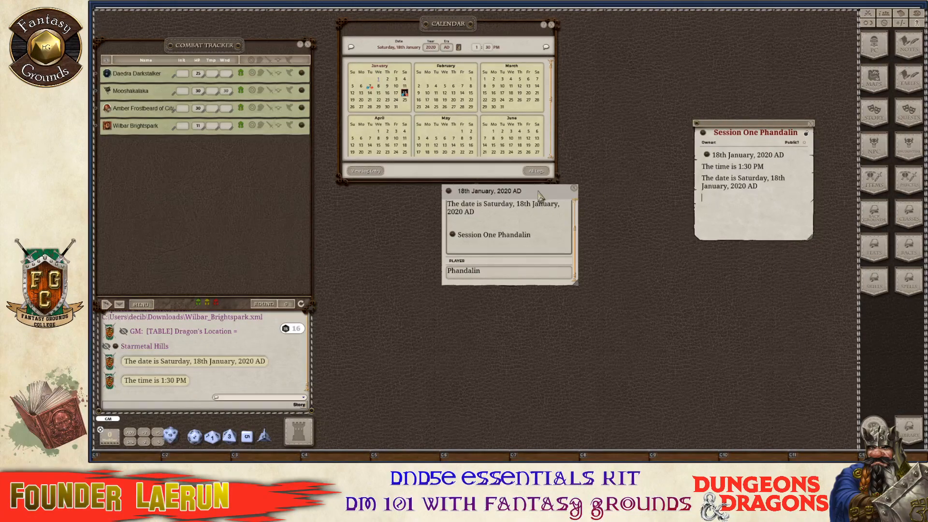
pyautogui.press('ctrl')
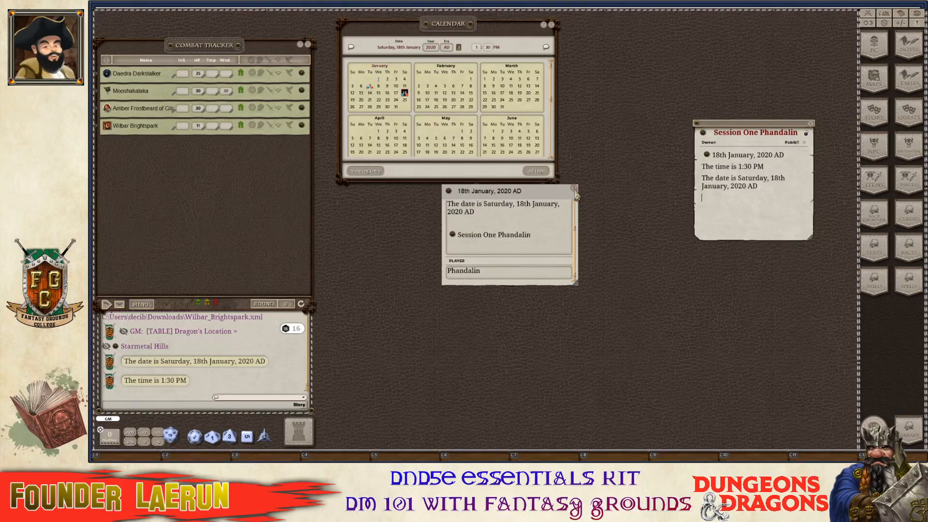
# Close the 18th January log entry, open the calendar logs list, and move the note up-left.
pyautogui.click(575, 189)
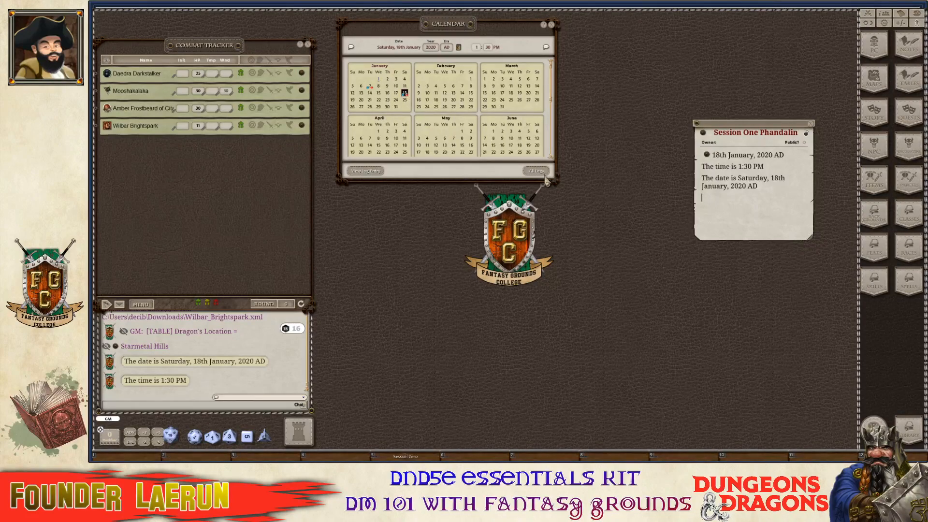
pyautogui.keyDown('ctrl'); pyautogui.click(537, 171); pyautogui.keyUp('ctrl')
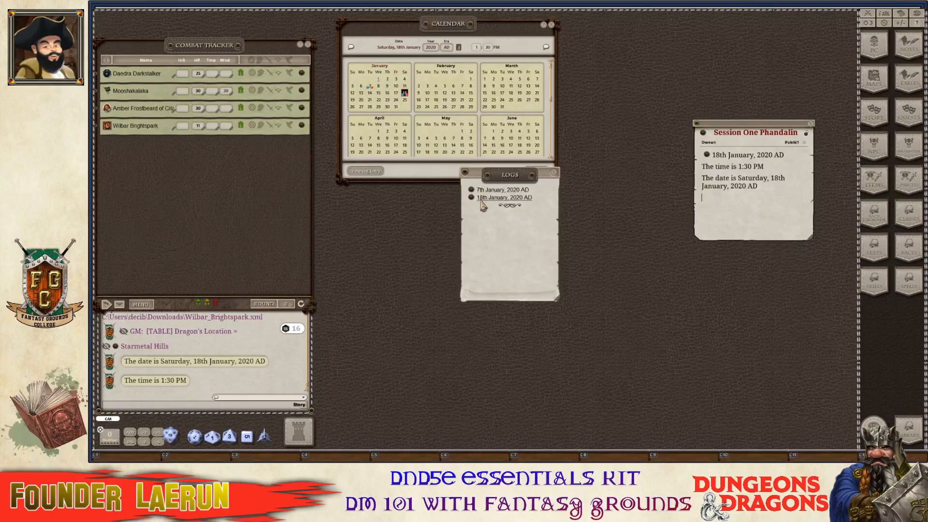
pyautogui.press('ctrl')
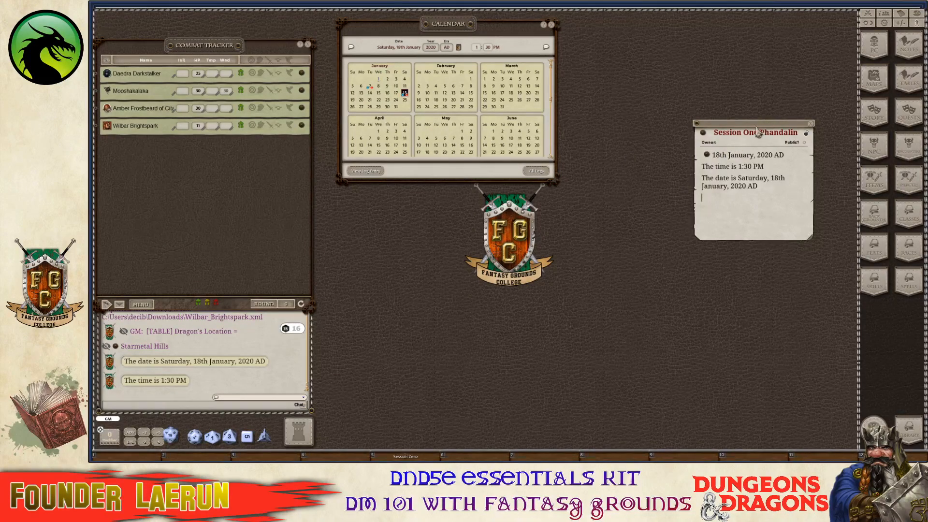
pyautogui.moveTo(770, 122); pyautogui.dragTo(657, 37)
pyautogui.press('ctrl')
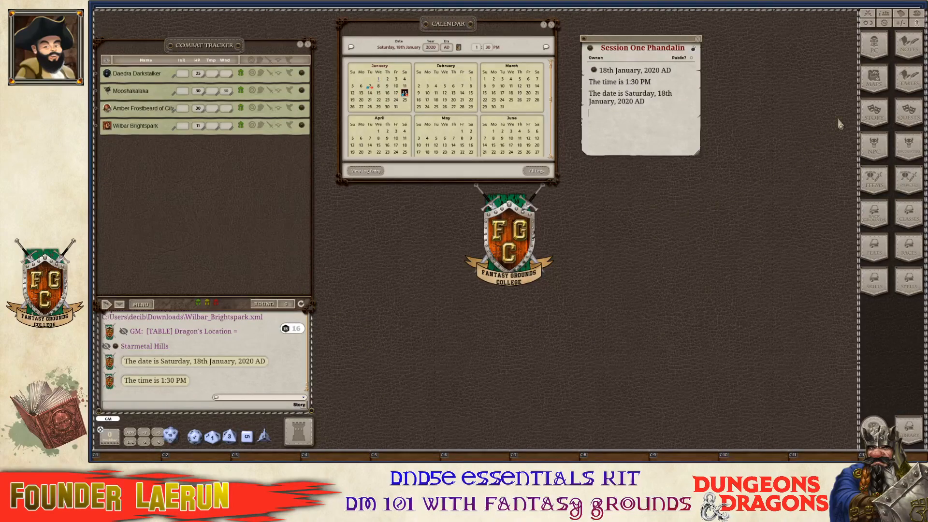
# Open the 00.00 (Index) story entry from the enlarged story list and link it into the session note.
pyautogui.click(873, 121)
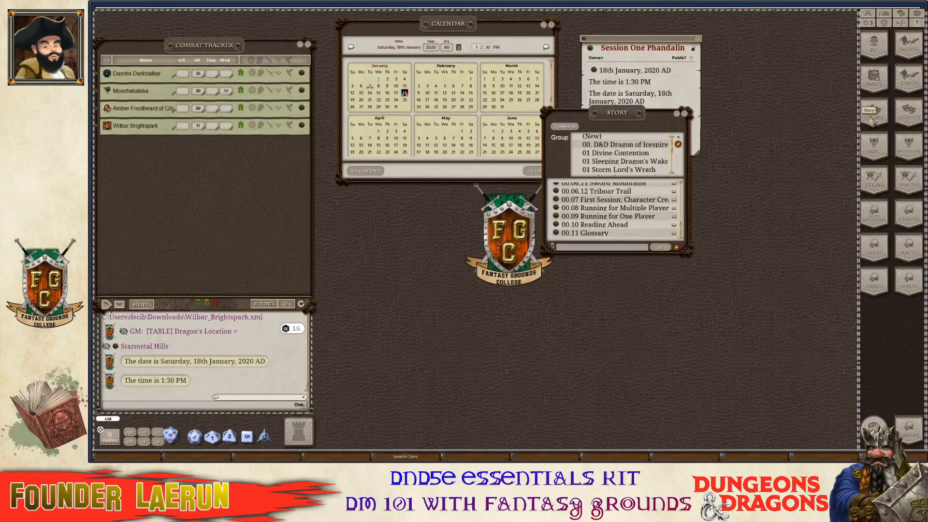
pyautogui.moveTo(621, 201); pyautogui.dragTo(309, 138)
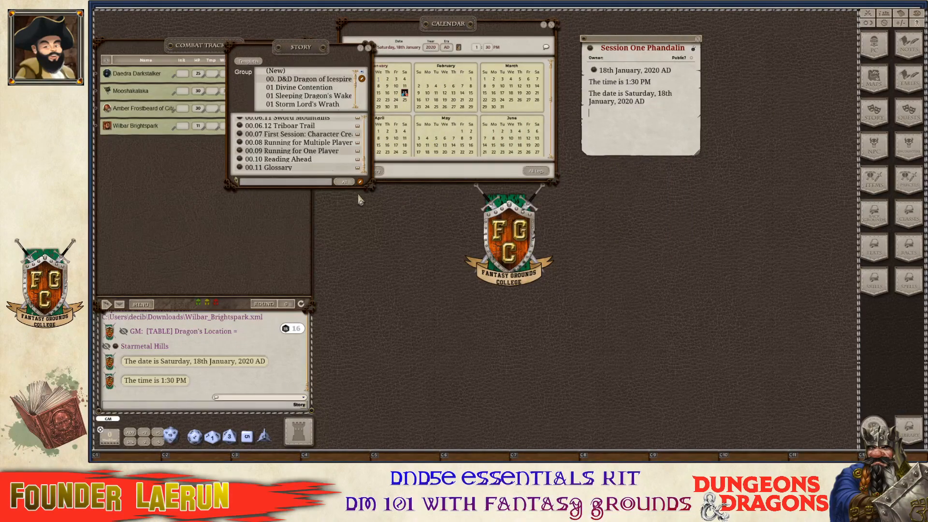
pyautogui.moveTo(372, 184); pyautogui.dragTo(372, 312)
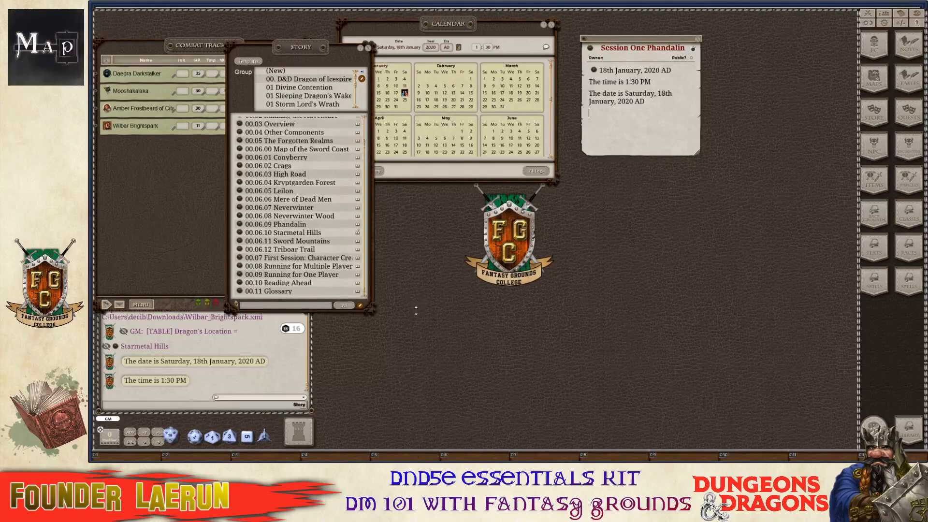
pyautogui.scroll(1, 342, 106)
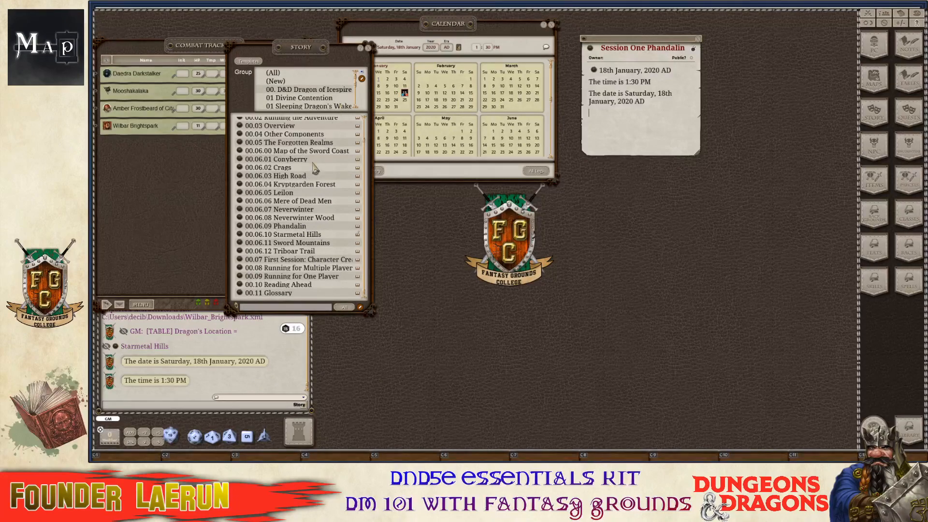
pyautogui.scroll(2, 314, 169)
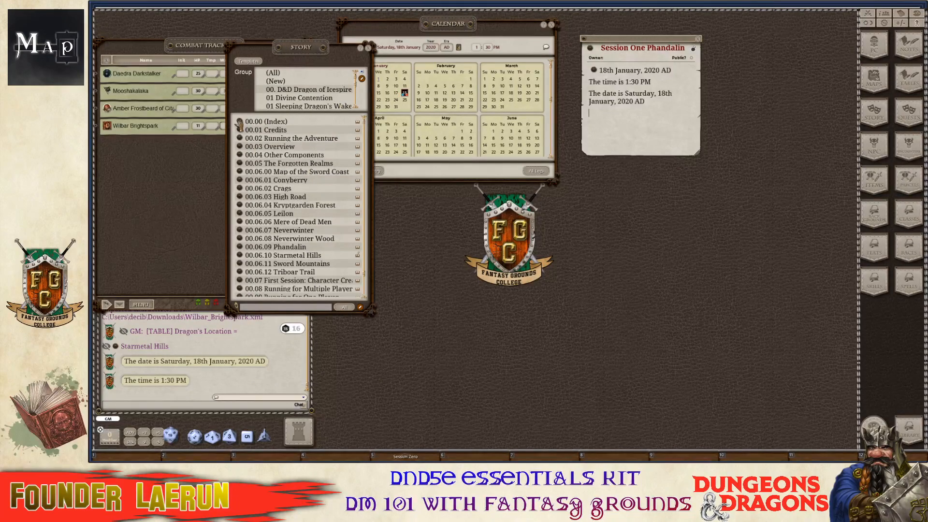
pyautogui.click(239, 124)
pyautogui.click(369, 48)
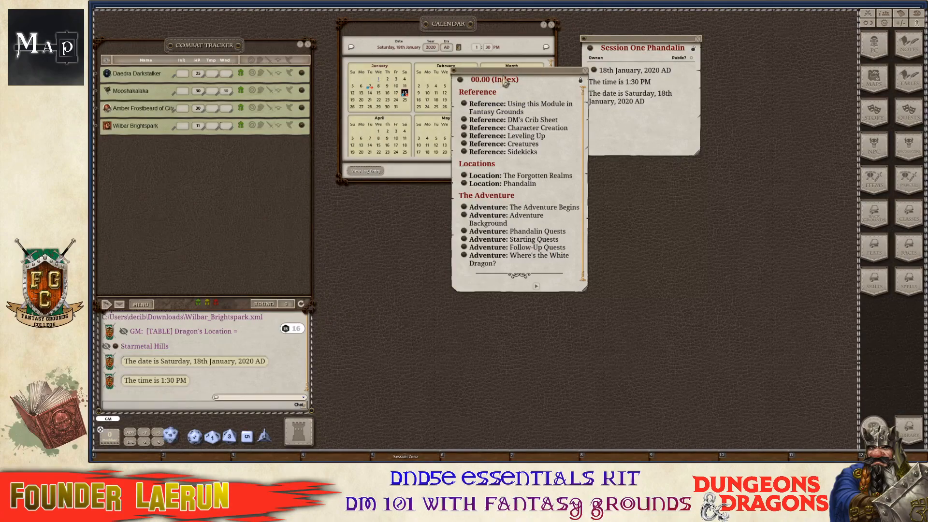
pyautogui.moveTo(505, 80); pyautogui.dragTo(371, 56)
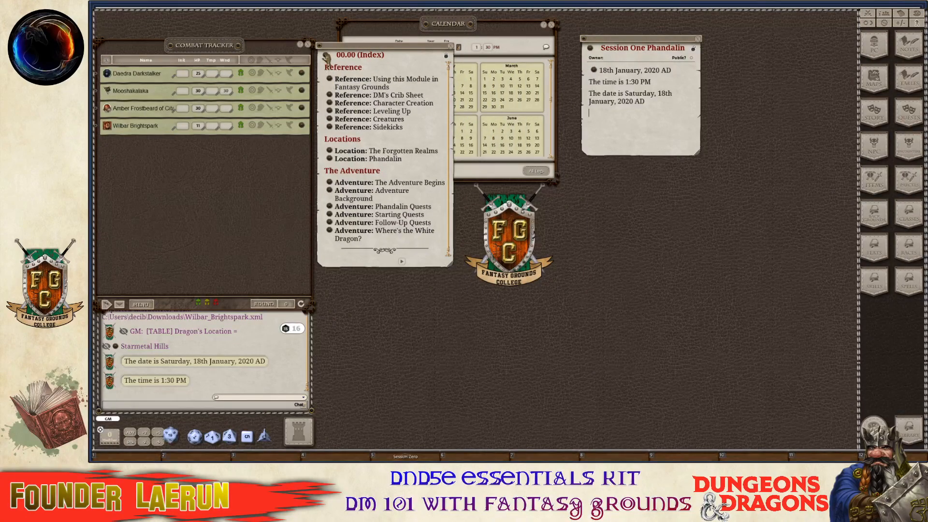
pyautogui.moveTo(592, 128); pyautogui.dragTo(593, 126)
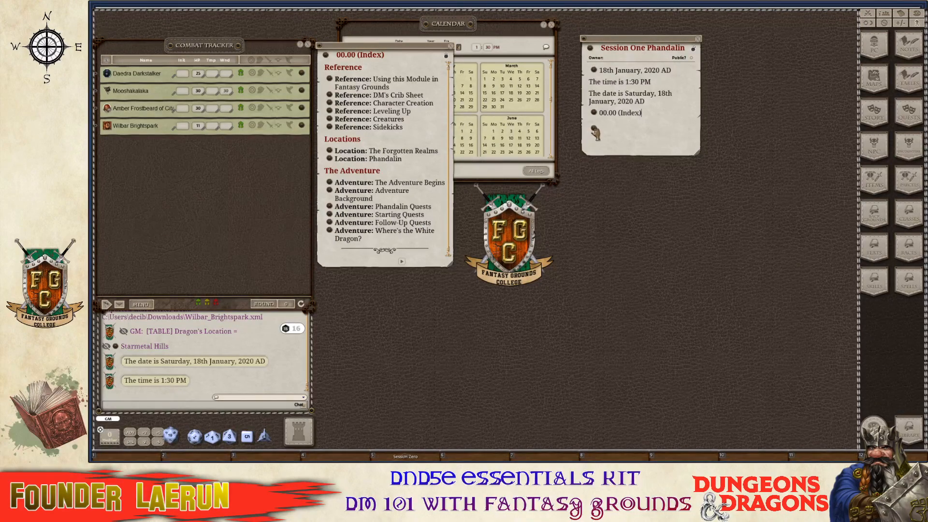
# Link Where's the White Dragon? and 00.06.10 Starmetal Hills into the Session One note.
pyautogui.moveTo(603, 132); pyautogui.dragTo(605, 133)
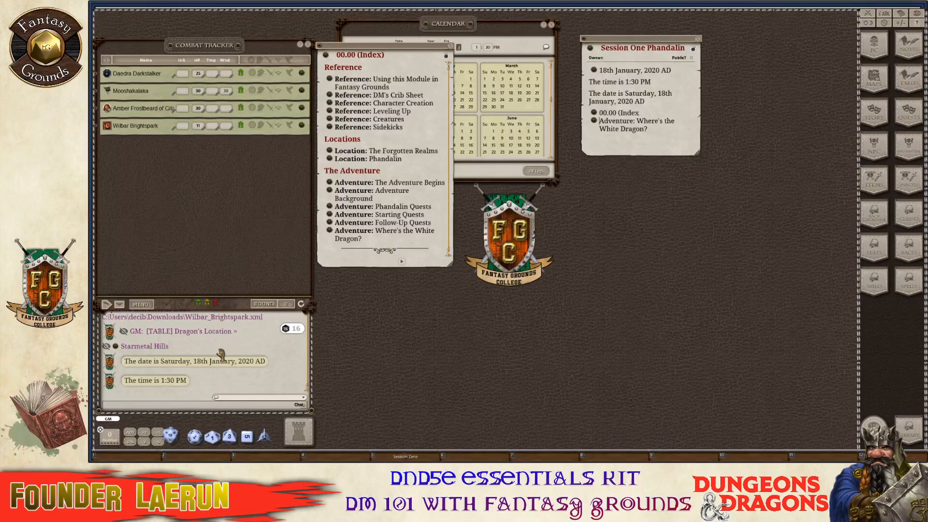
pyautogui.scroll(1, 218, 364)
pyautogui.press('ctrl')
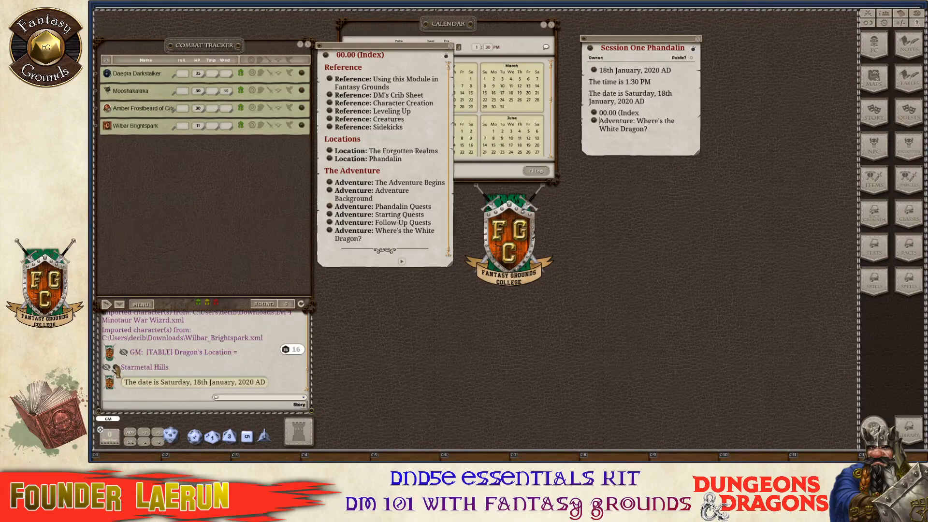
pyautogui.moveTo(116, 369); pyautogui.dragTo(735, 180)
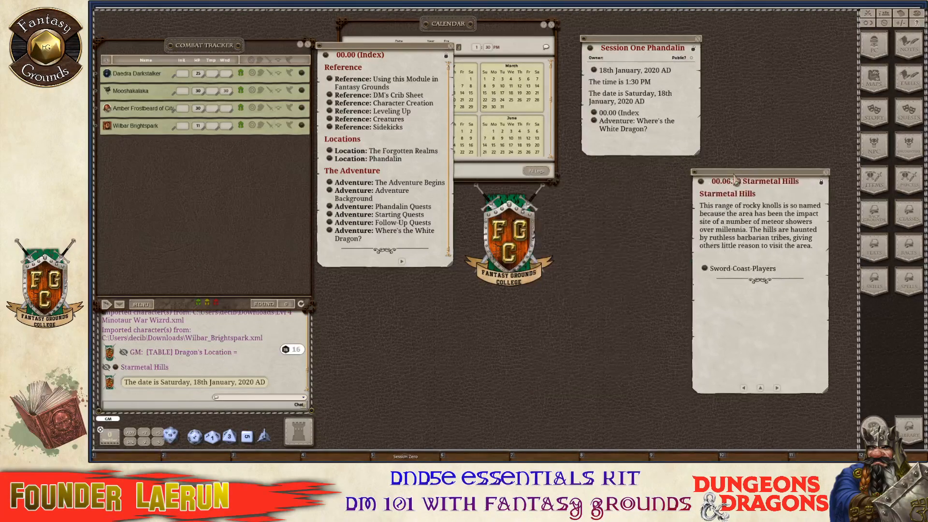
pyautogui.press('ctrl')
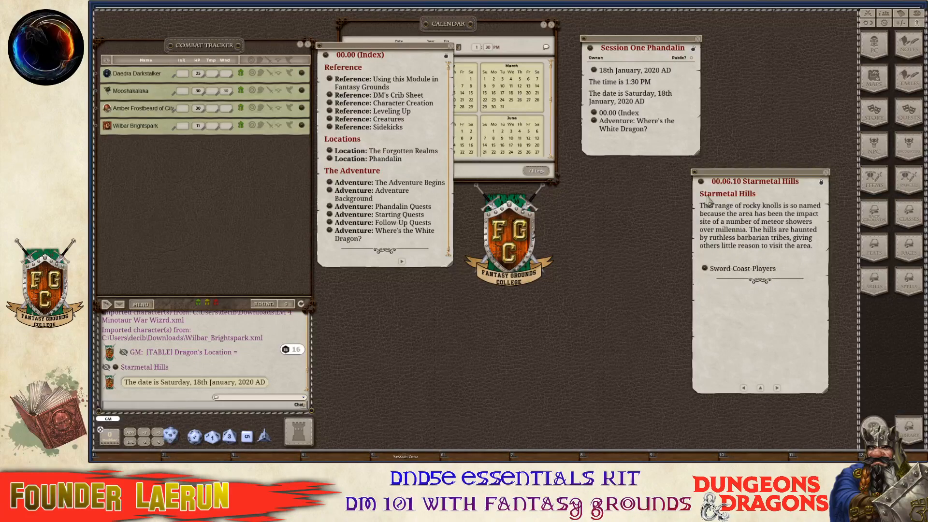
pyautogui.press('ctrl')
pyautogui.moveTo(601, 145); pyautogui.dragTo(602, 145)
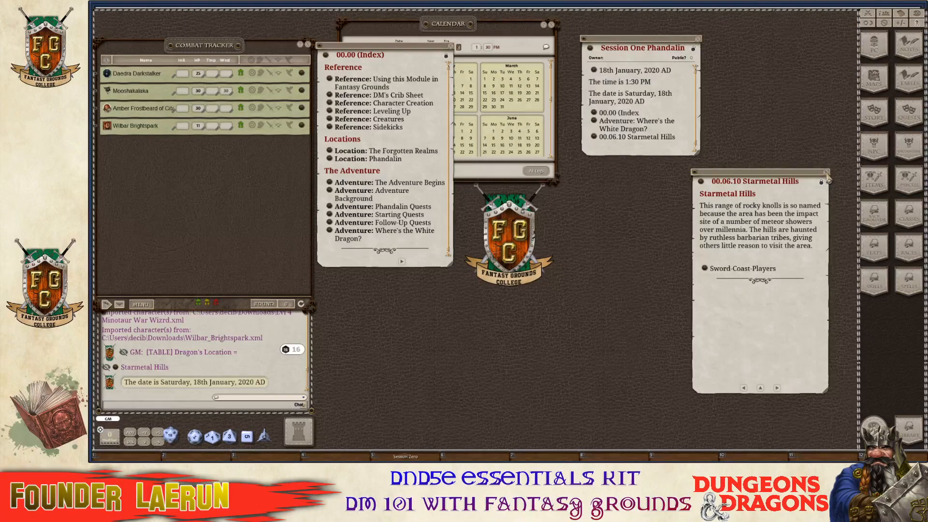
pyautogui.click(826, 176)
# Make the session note taller, reopen the linked Starmetal Hills story, and move it up right.
pyautogui.scroll(-1, 679, 145)
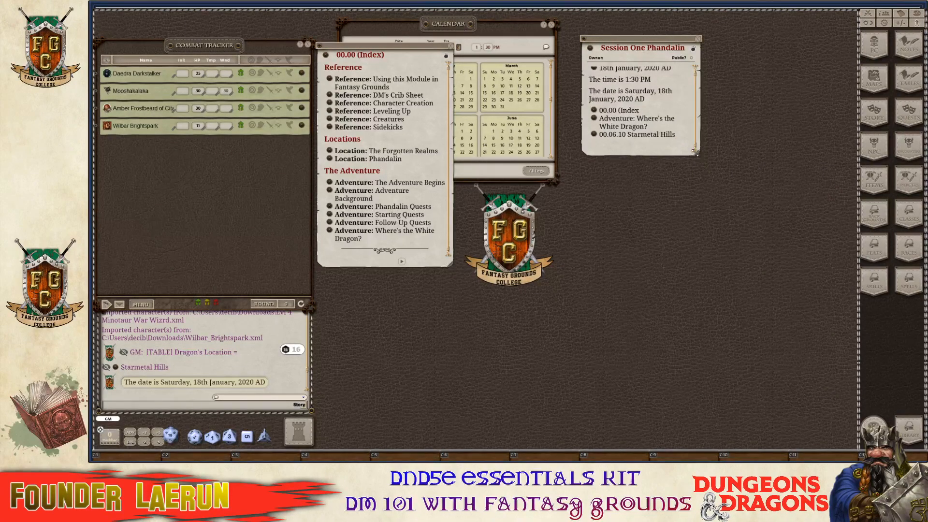
pyautogui.moveTo(695, 152); pyautogui.dragTo(697, 279)
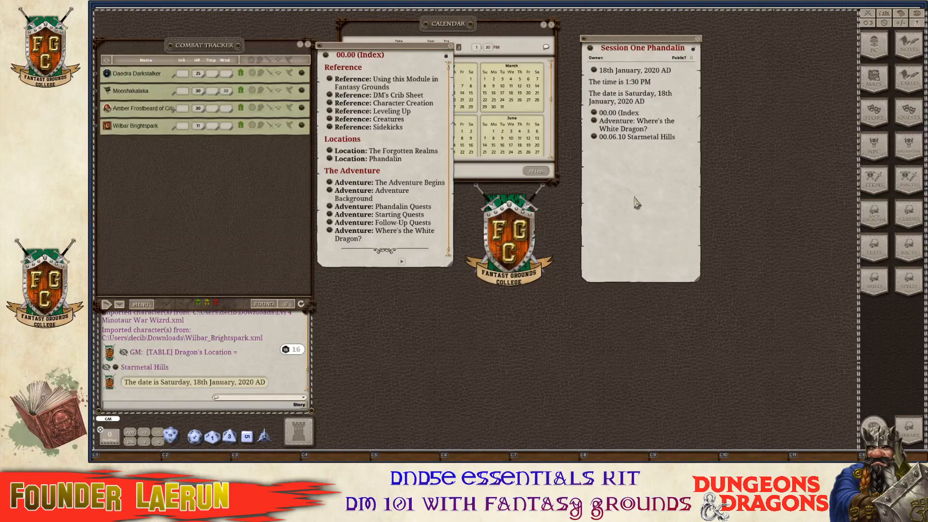
pyautogui.click(594, 138)
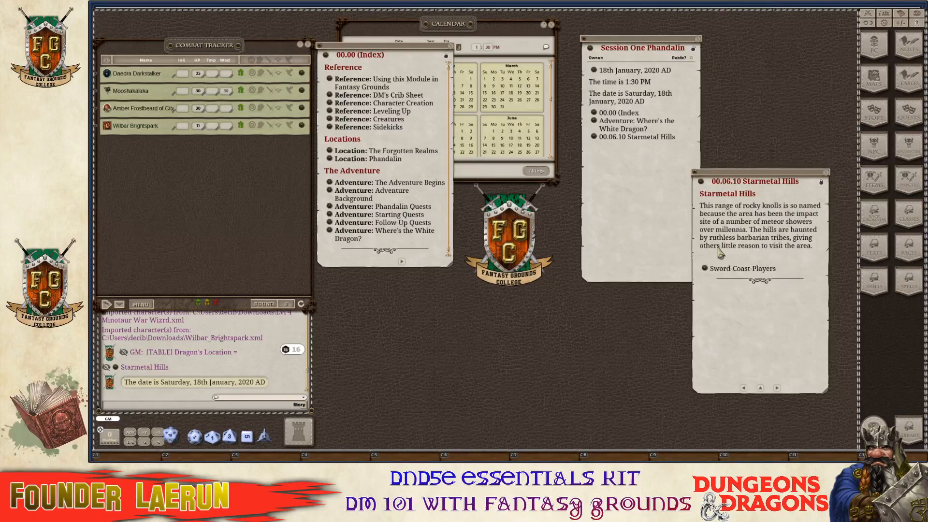
pyautogui.press('ctrl')
pyautogui.moveTo(763, 178); pyautogui.dragTo(801, 81)
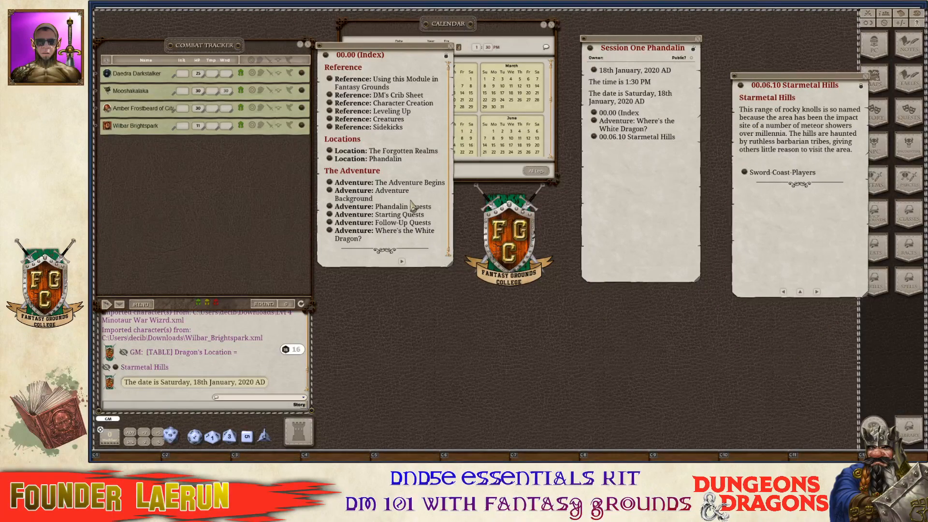
pyautogui.scroll(-1, 411, 199)
pyautogui.press('ctrl')
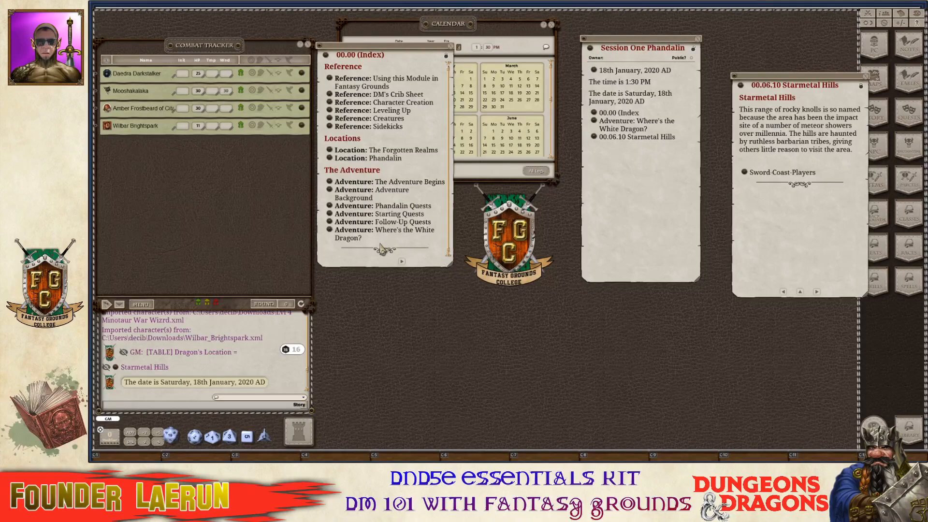
pyautogui.click(330, 234)
pyautogui.scroll(-1, 629, 210)
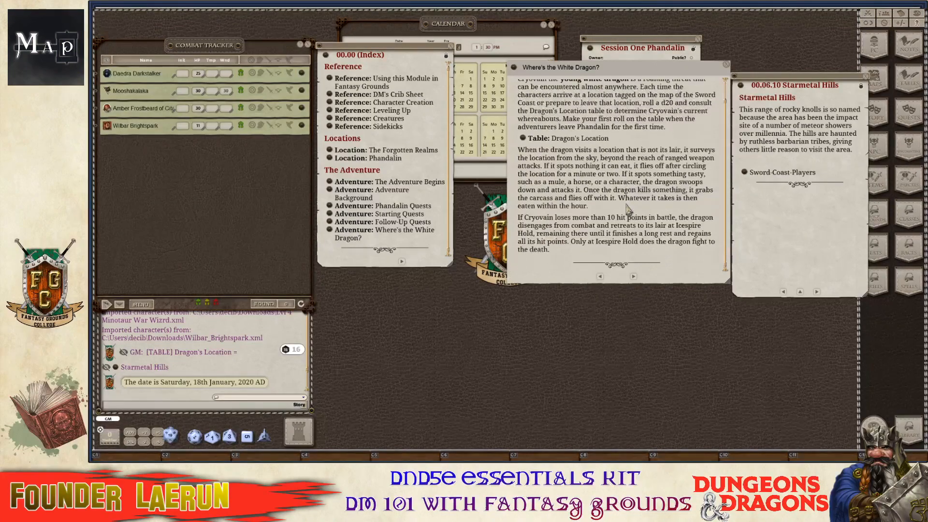
pyautogui.scroll(2, 628, 210)
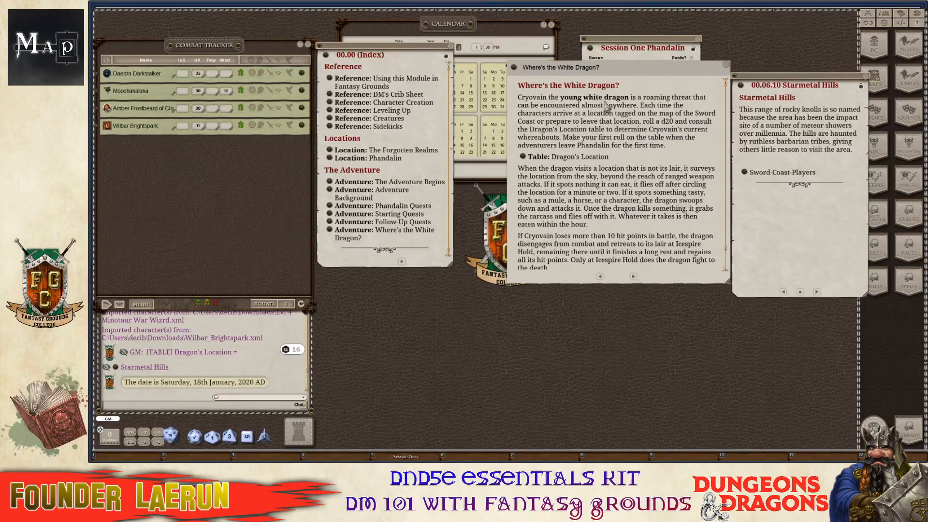
pyautogui.moveTo(642, 68); pyautogui.dragTo(400, 126)
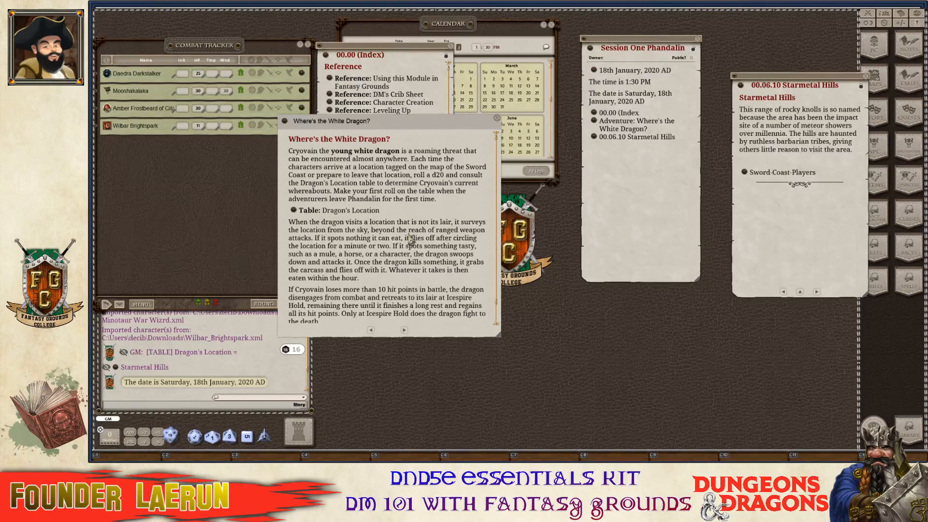
pyautogui.scroll(-2, 448, 244)
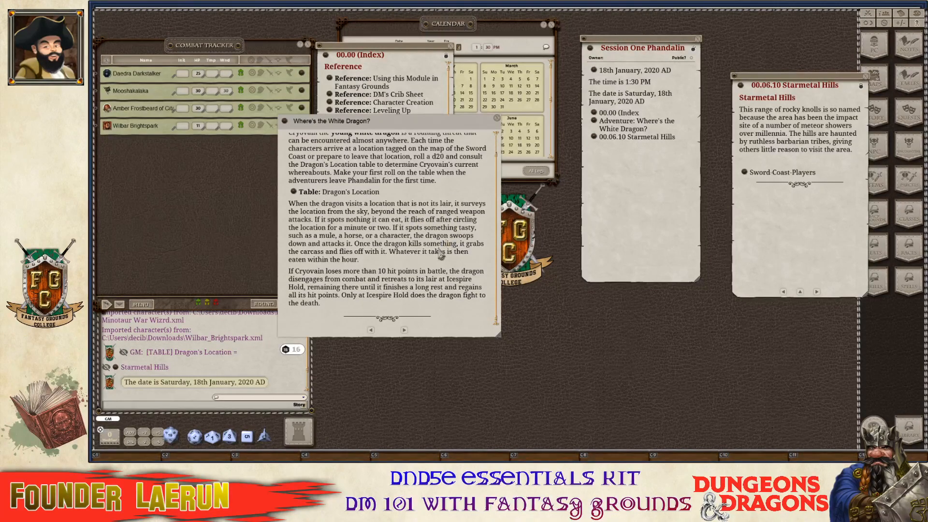
pyautogui.scroll(2, 337, 223)
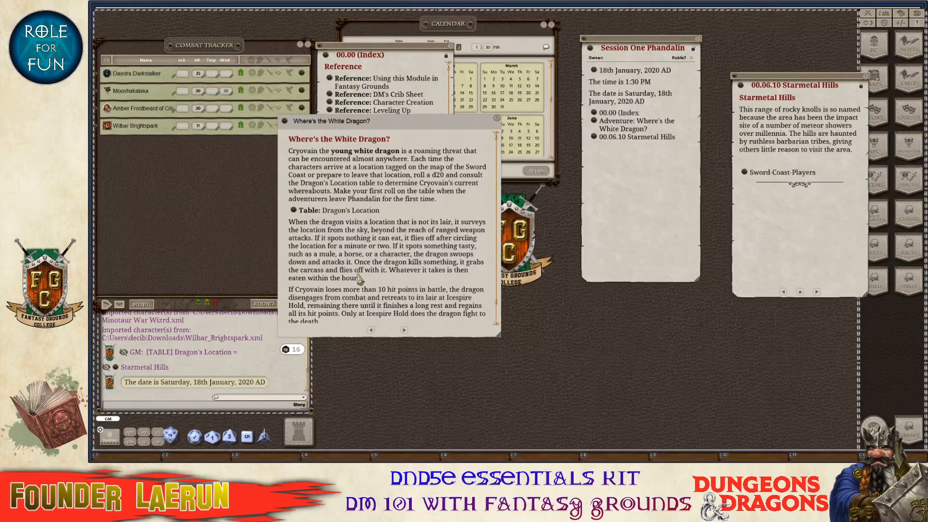
pyautogui.scroll(-2, 418, 264)
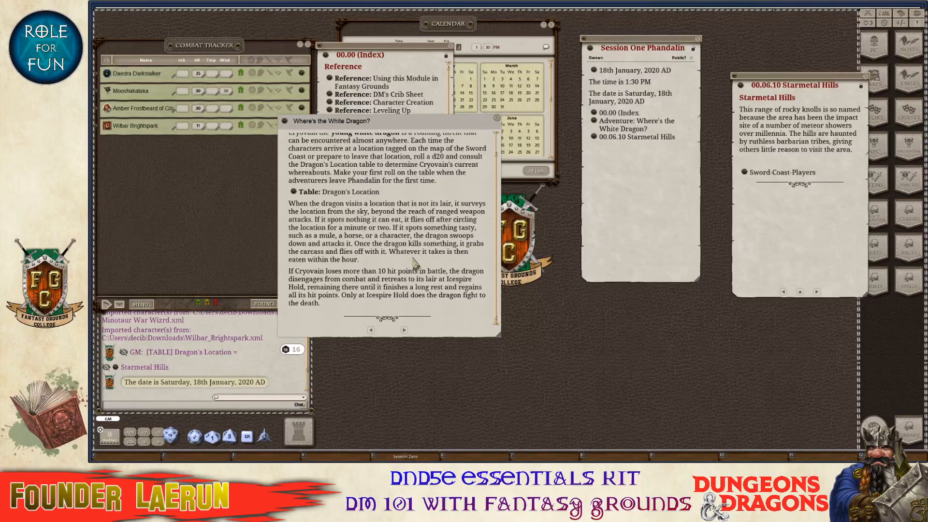
pyautogui.press('ctrl')
pyautogui.scroll(2, 396, 272)
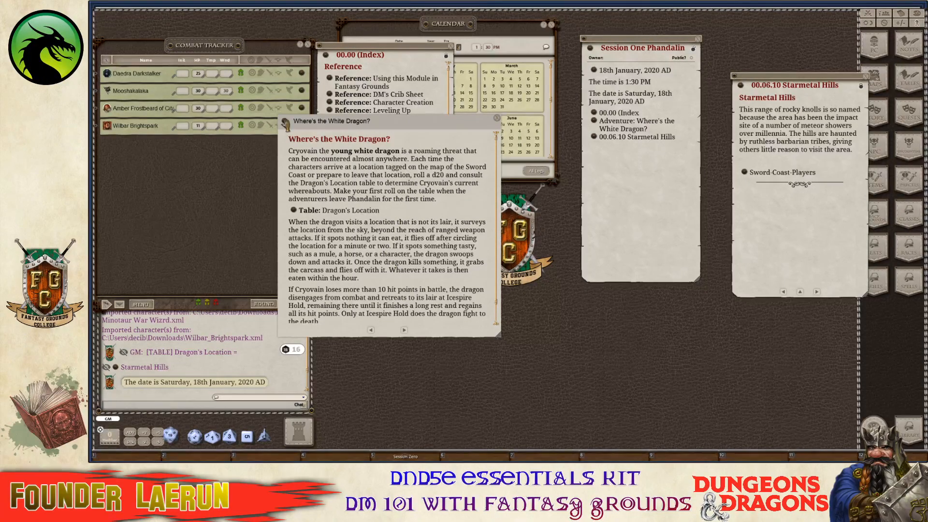
pyautogui.moveTo(390, 226); pyautogui.dragTo(554, 383)
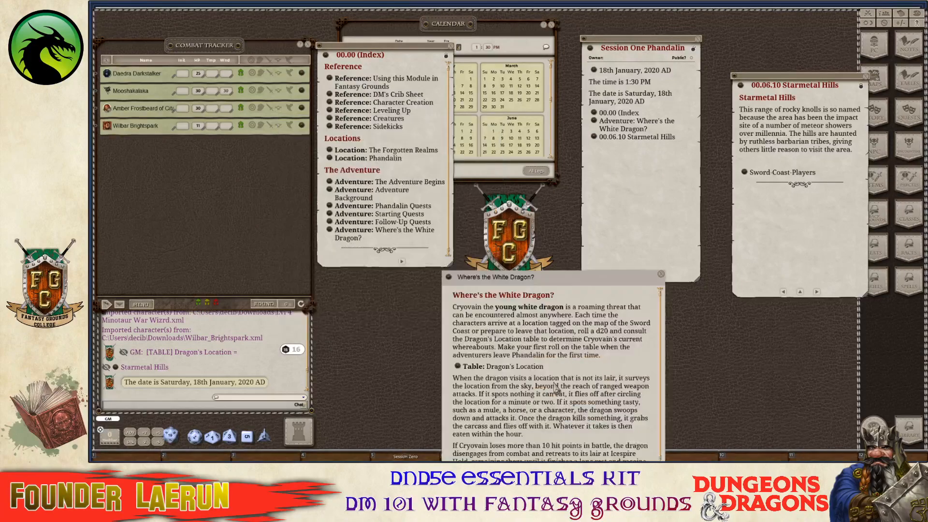
pyautogui.moveTo(606, 278); pyautogui.dragTo(571, 212)
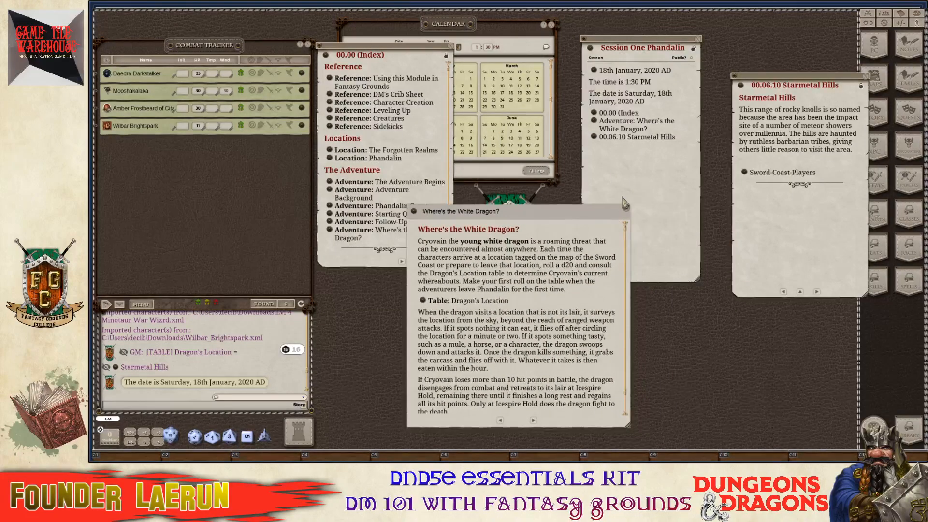
pyautogui.scroll(-2, 506, 302)
pyautogui.scroll(2, 508, 306)
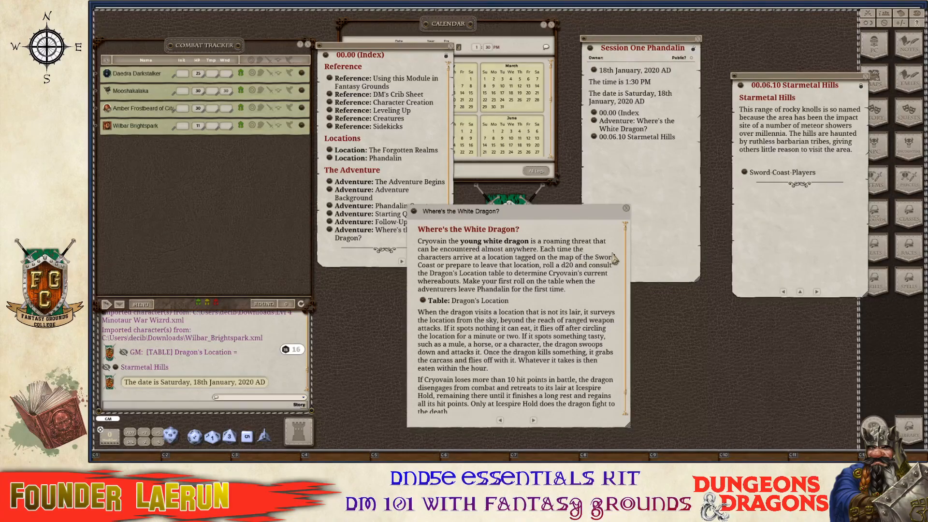
pyautogui.press('ctrl')
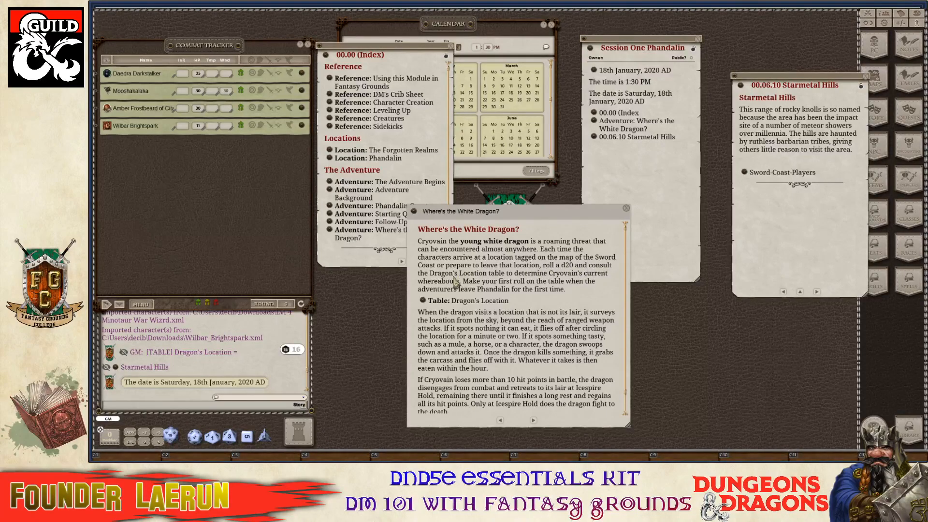
pyautogui.scroll(-1, 555, 345)
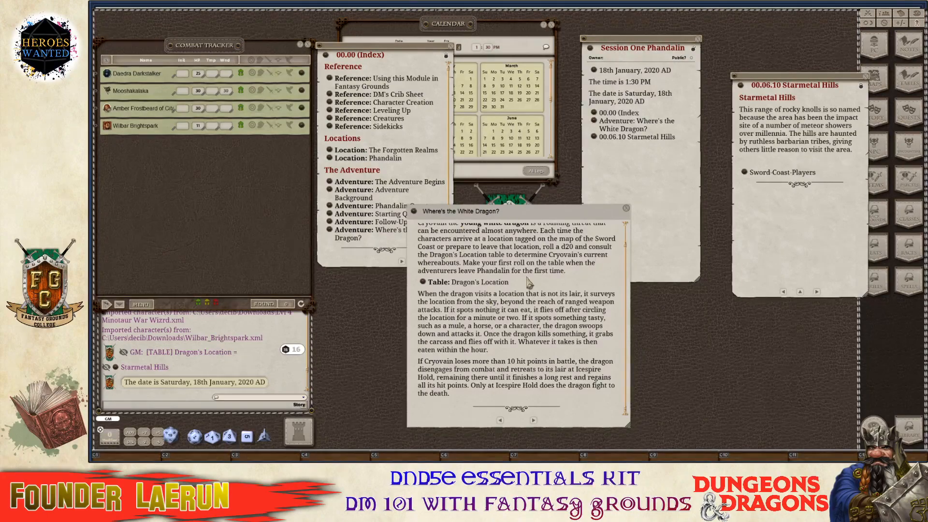
pyautogui.click(626, 208)
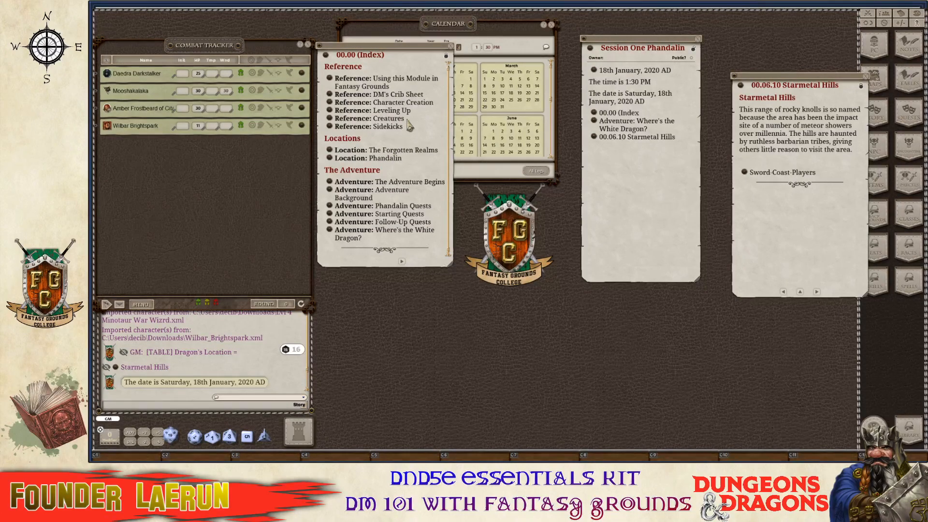
pyautogui.click(402, 261)
pyautogui.scroll(-3, 382, 193)
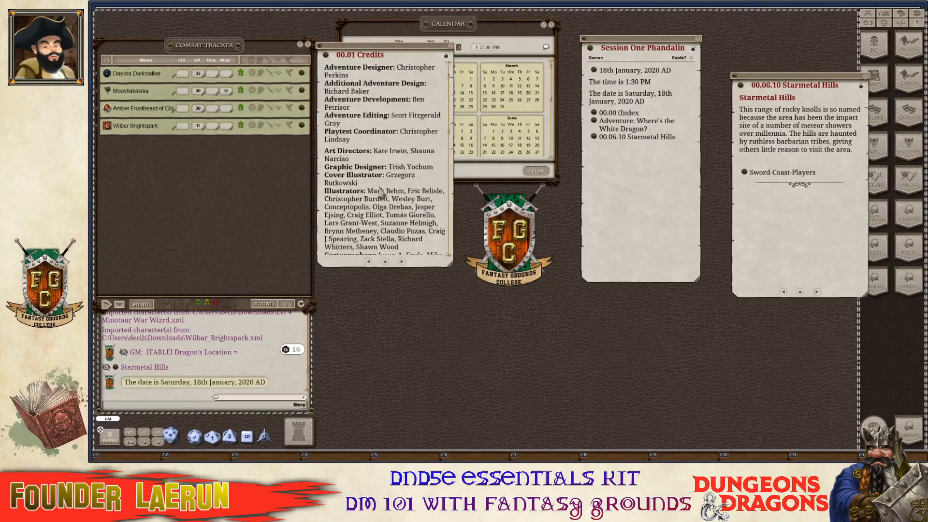
pyautogui.click(369, 262)
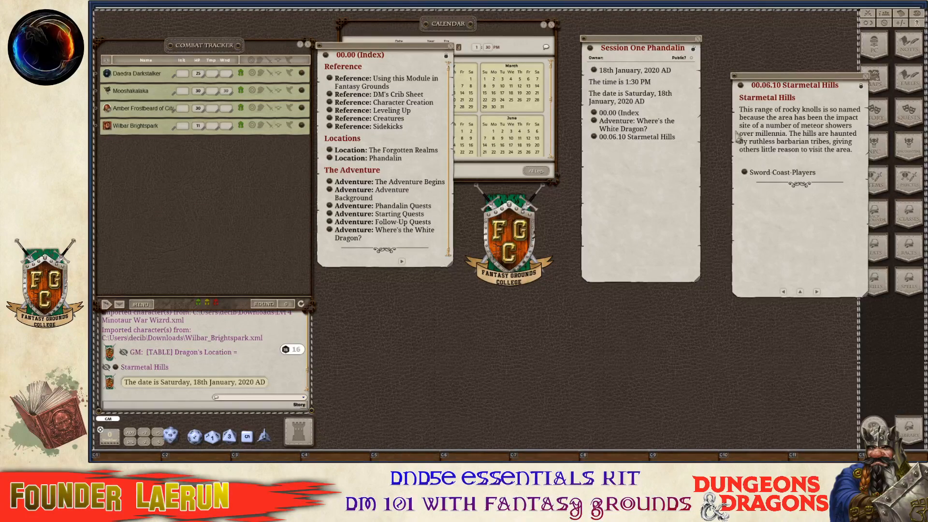
pyautogui.press('ctrl')
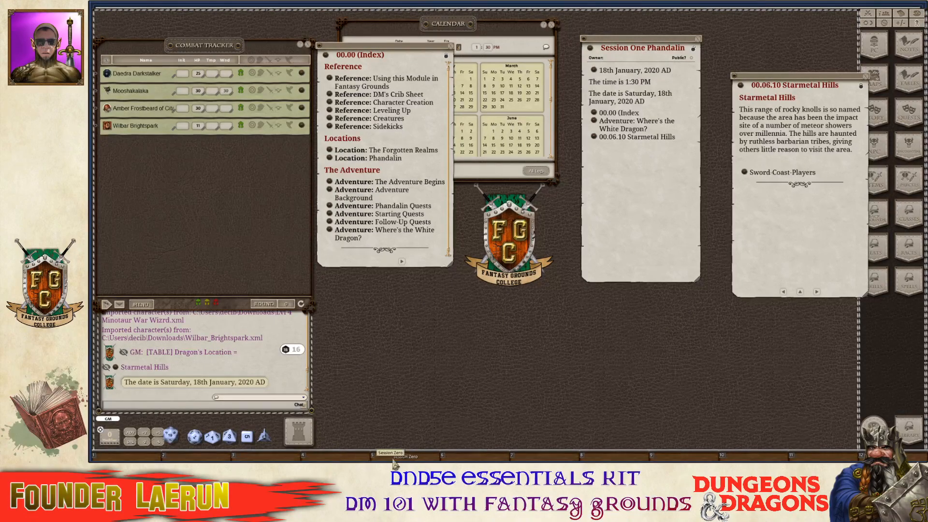
pyautogui.press('F5')
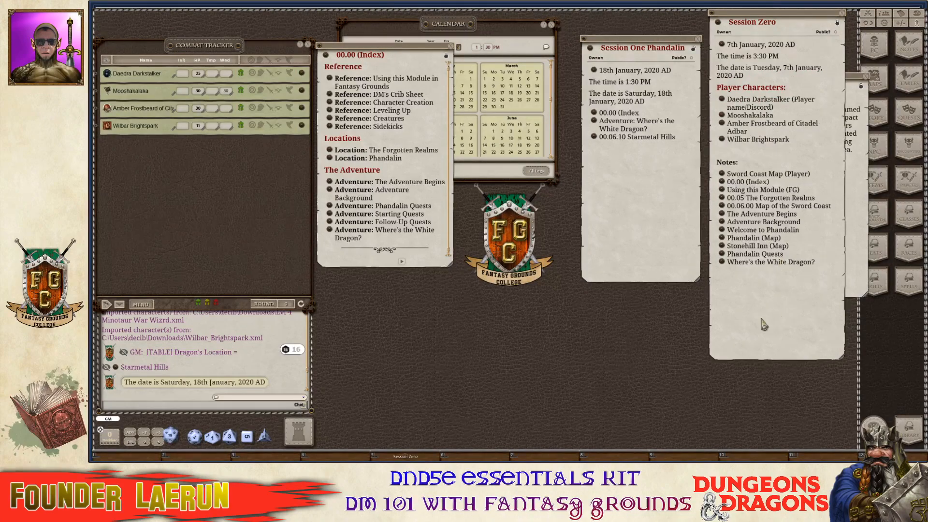
pyautogui.moveTo(764, 325); pyautogui.dragTo(554, 343)
pyautogui.press('ctrl')
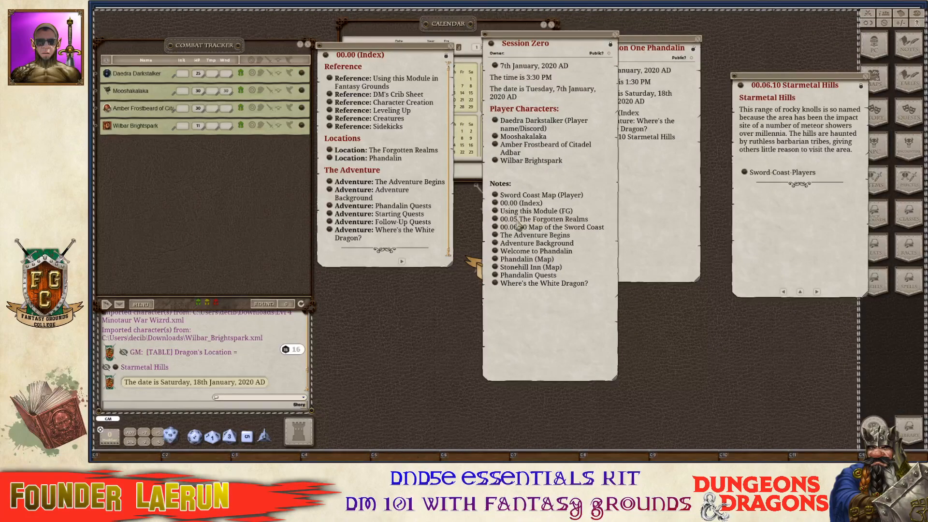
pyautogui.keyDown('ctrl'); pyautogui.click(498, 277); pyautogui.keyUp('ctrl')
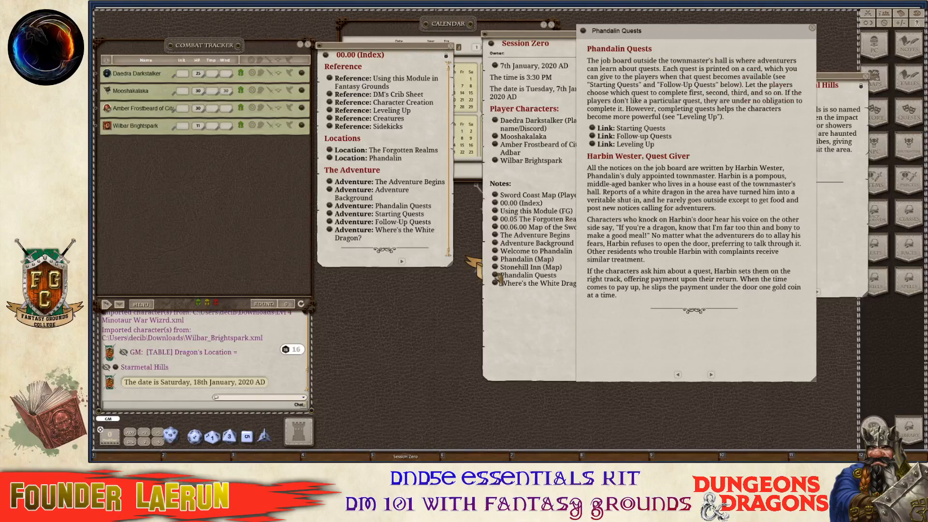
pyautogui.click(594, 130)
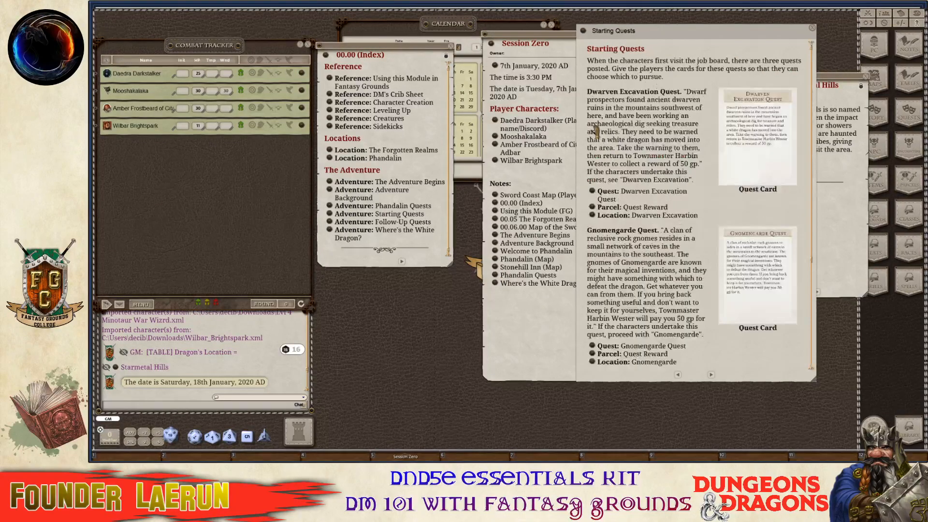
pyautogui.scroll(-5, 696, 241)
pyautogui.scroll(3, 694, 255)
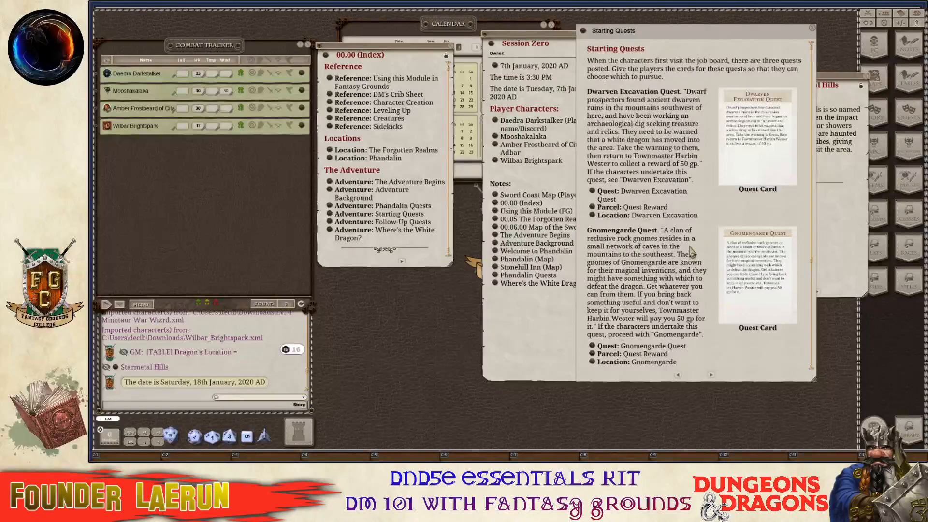
pyautogui.moveTo(719, 49); pyautogui.dragTo(347, 91)
pyautogui.scroll(-1, 322, 168)
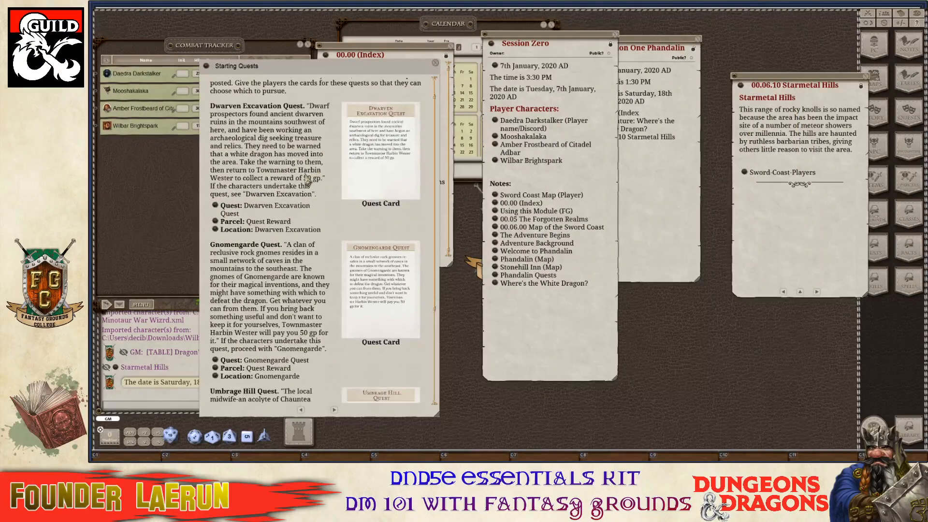
pyautogui.scroll(1, 309, 178)
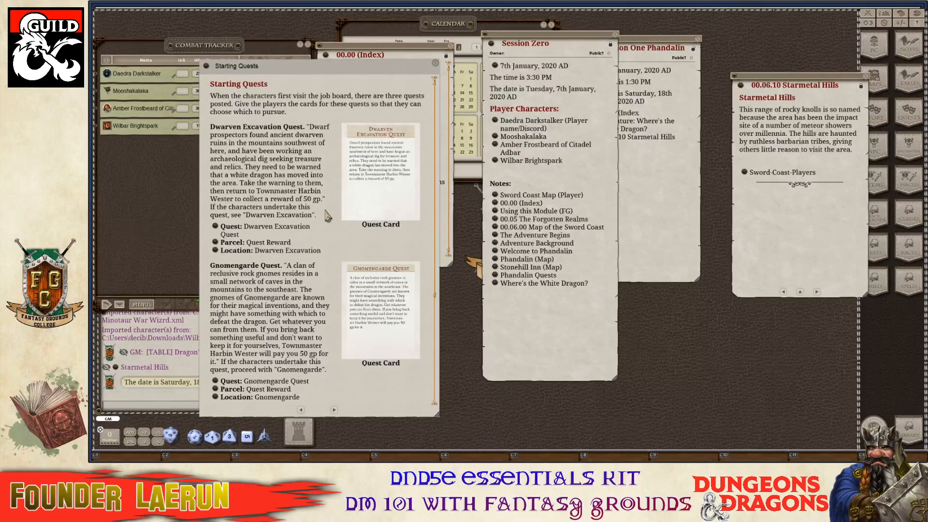
pyautogui.scroll(-2, 316, 237)
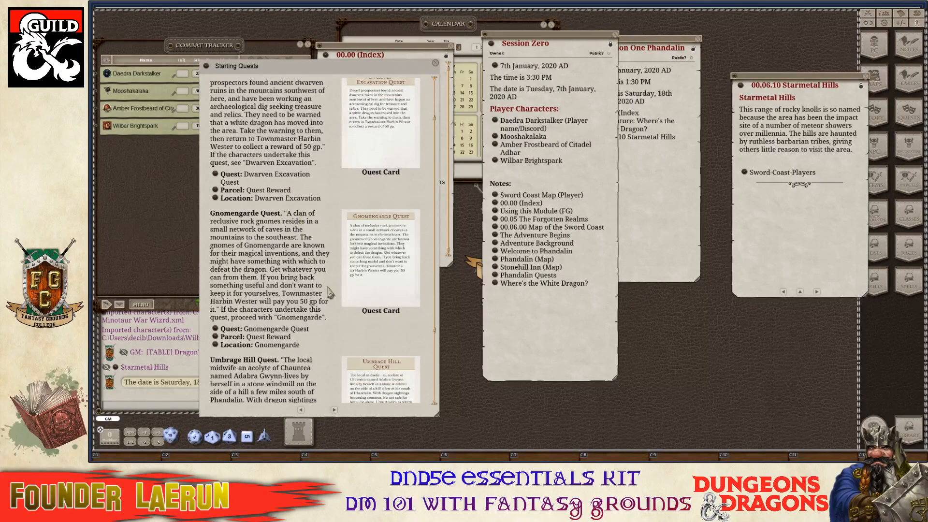
pyautogui.scroll(-2, 324, 305)
pyautogui.scroll(-1, 290, 318)
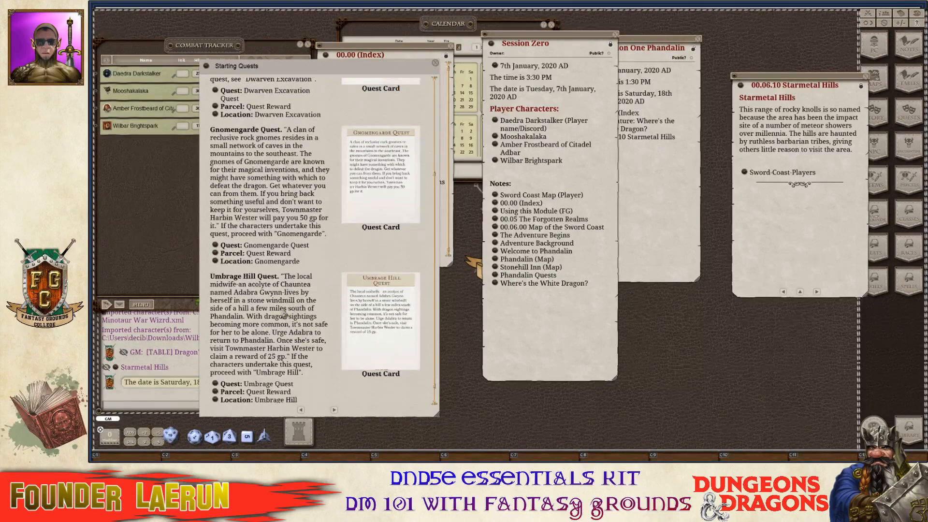
pyautogui.scroll(-1, 272, 292)
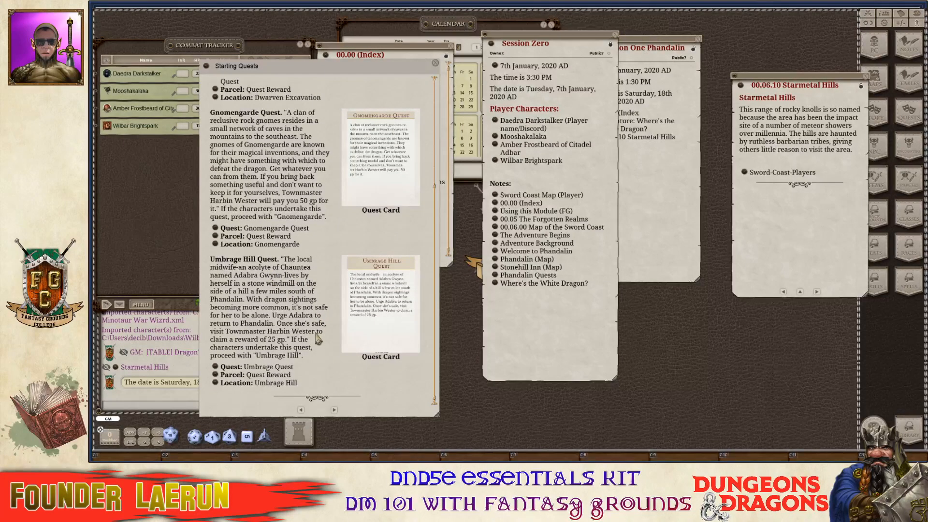
pyautogui.click(334, 411)
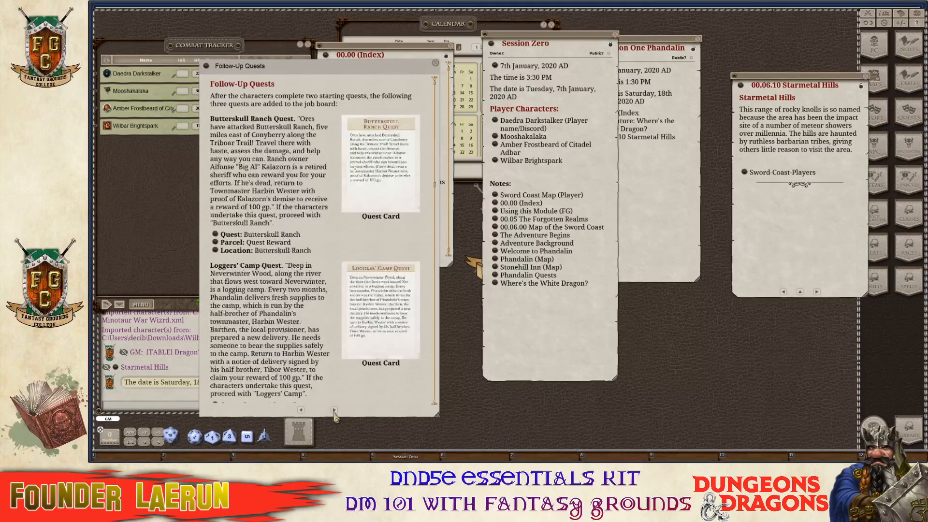
pyautogui.scroll(-2, 331, 409)
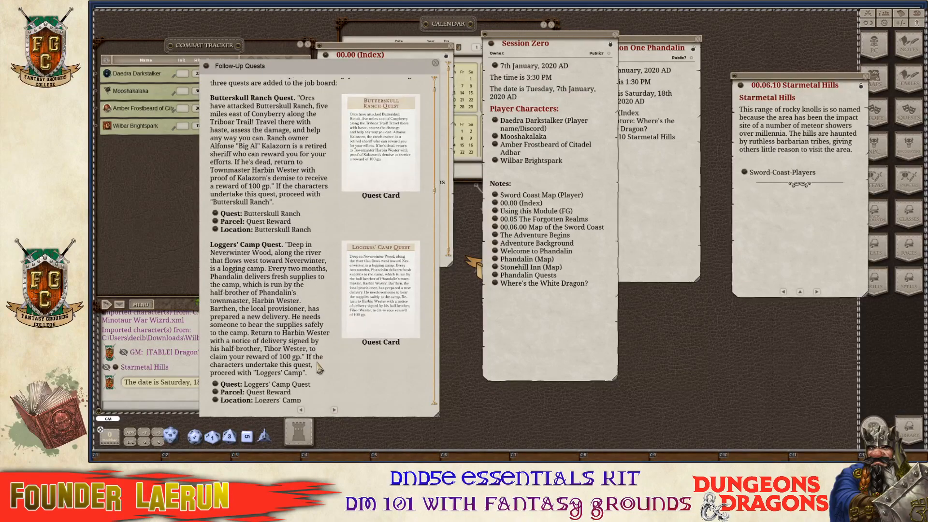
pyautogui.click(334, 411)
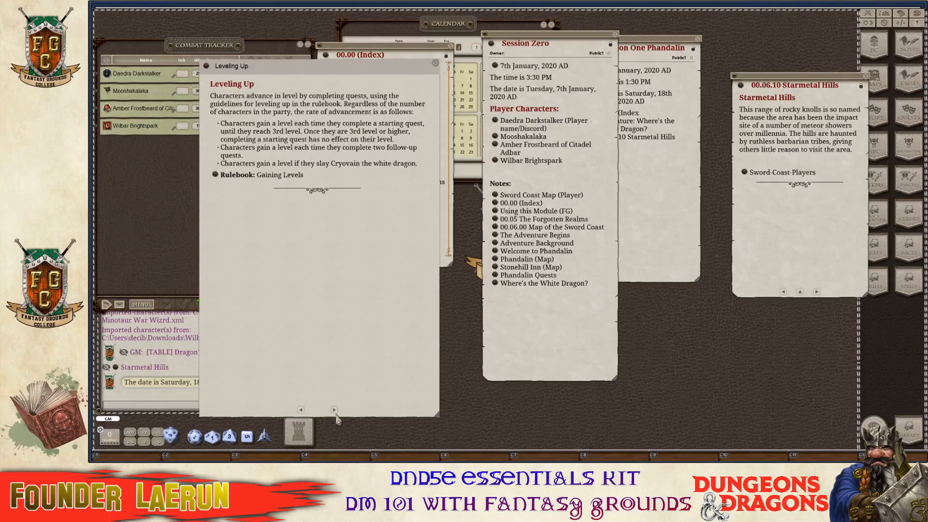
pyautogui.click(301, 410)
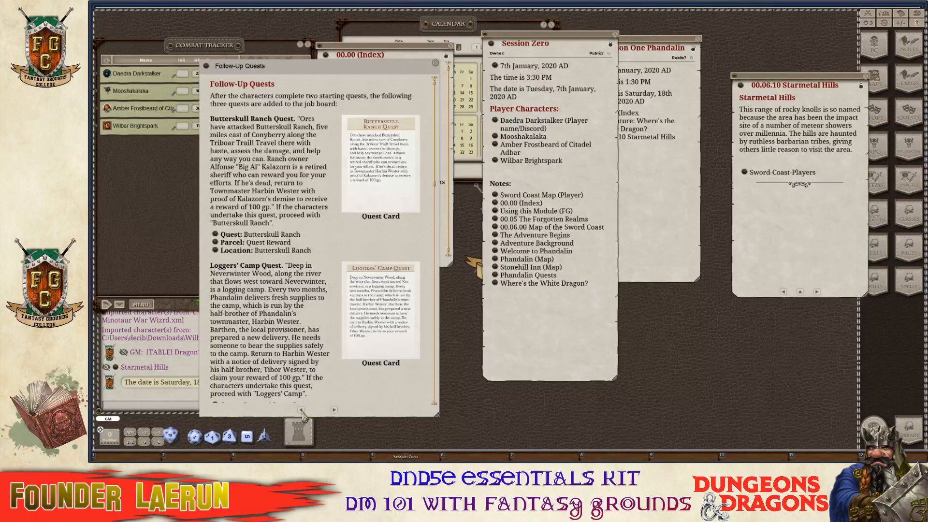
pyautogui.click(301, 411)
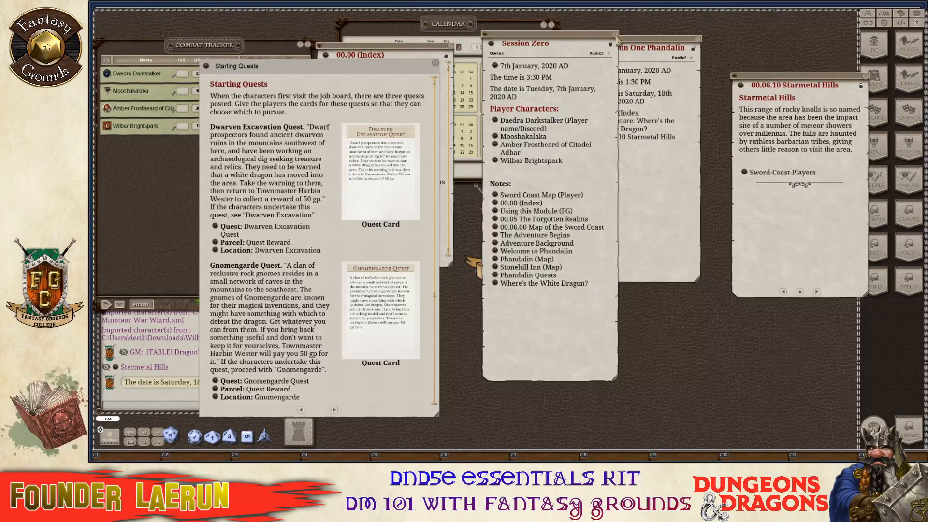
# Move Session Zero aside and link the Sword Coast player map, Phandalin Quests and Starting Quests into Session One.
pyautogui.moveTo(588, 188); pyautogui.dragTo(826, 229)
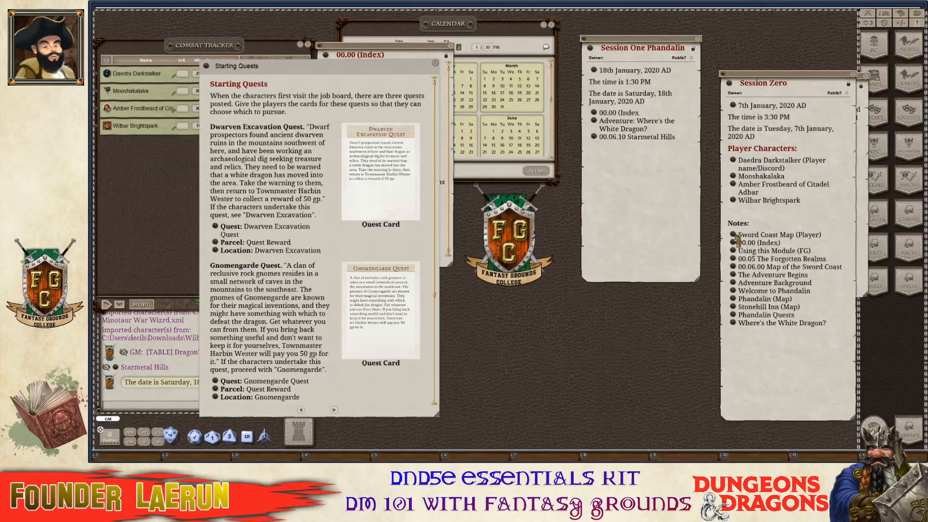
pyautogui.moveTo(734, 238); pyautogui.dragTo(610, 155)
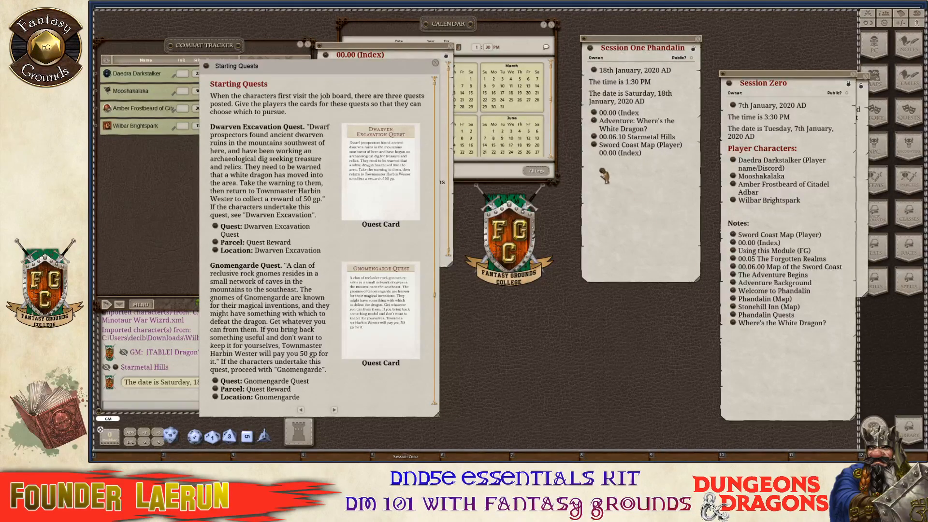
pyautogui.moveTo(610, 182); pyautogui.dragTo(610, 180)
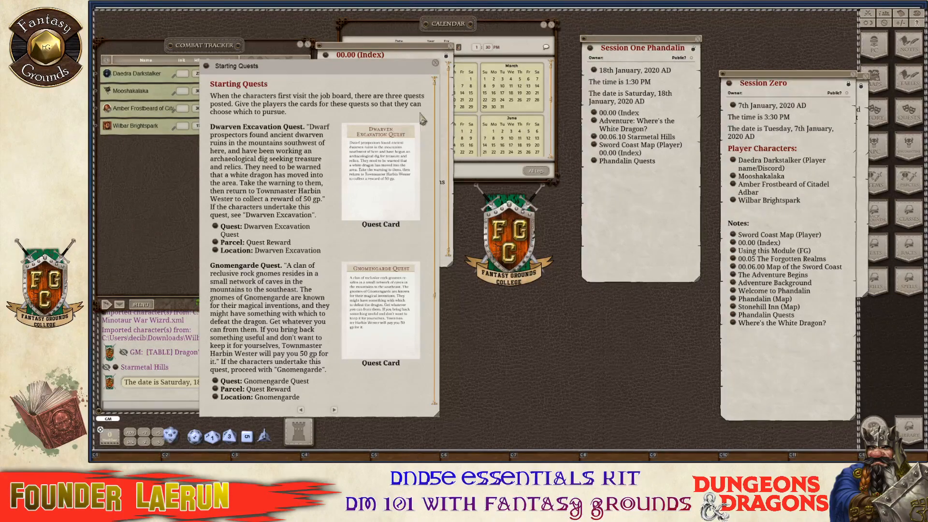
pyautogui.moveTo(294, 101); pyautogui.dragTo(610, 180)
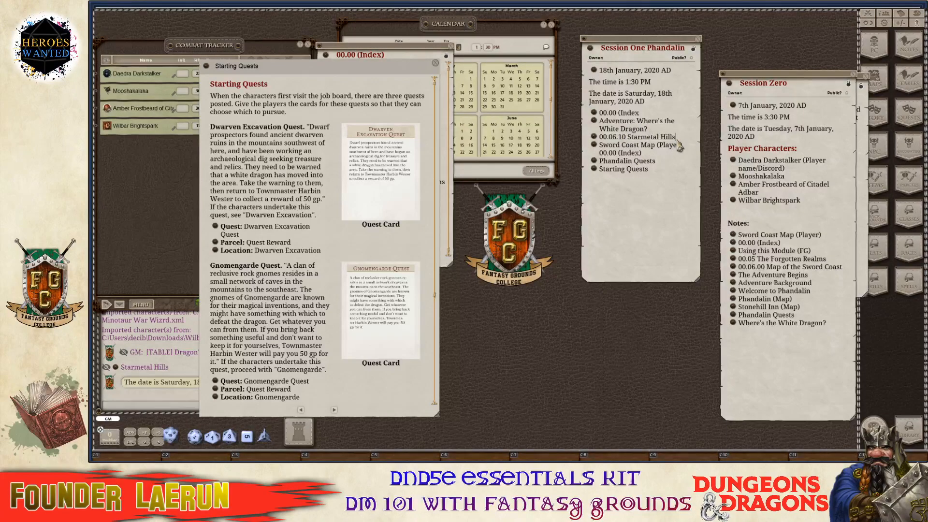
# Add '(Dragon Sighting)' after Starmetal Hills in the Session One note.
pyautogui.write('rtsa')
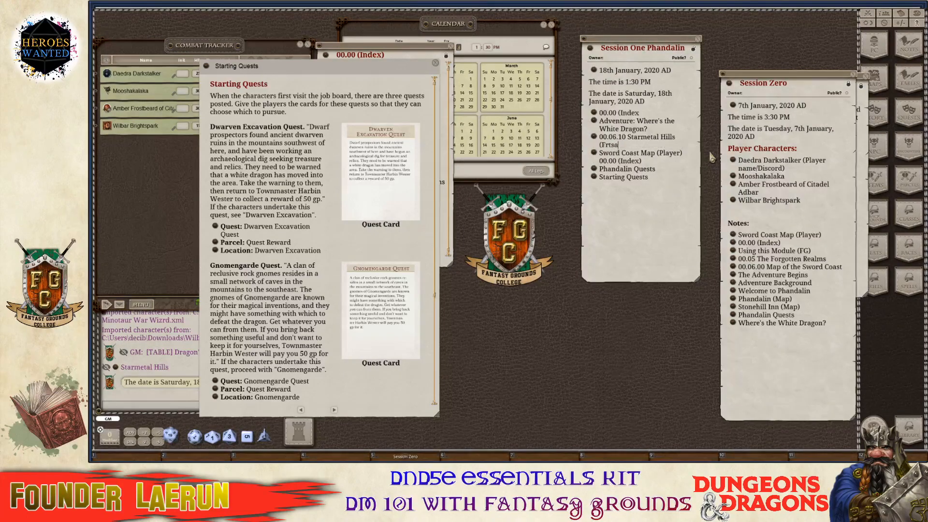
pyautogui.press('BackSpace')
pyautogui.press('BackSpace')
pyautogui.press('BackSpace')
pyautogui.press('BackSpace')
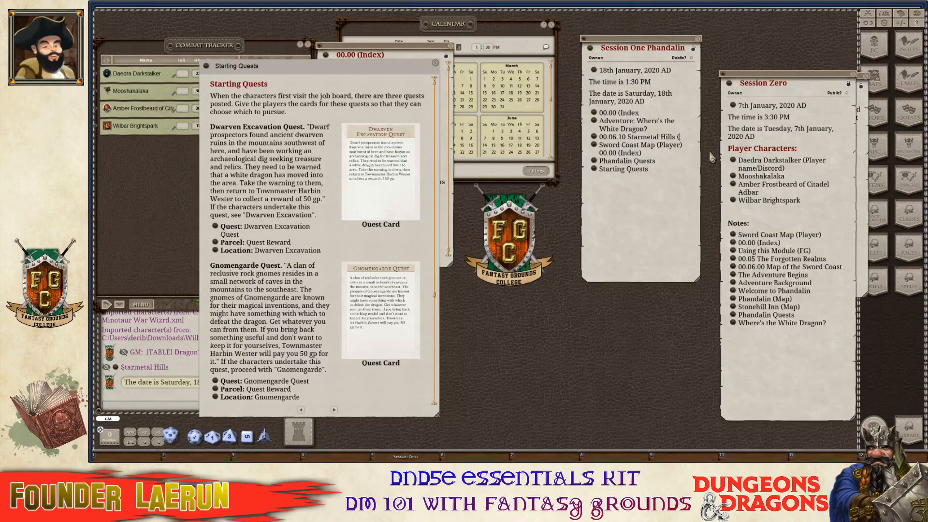
pyautogui.write('Dragon')
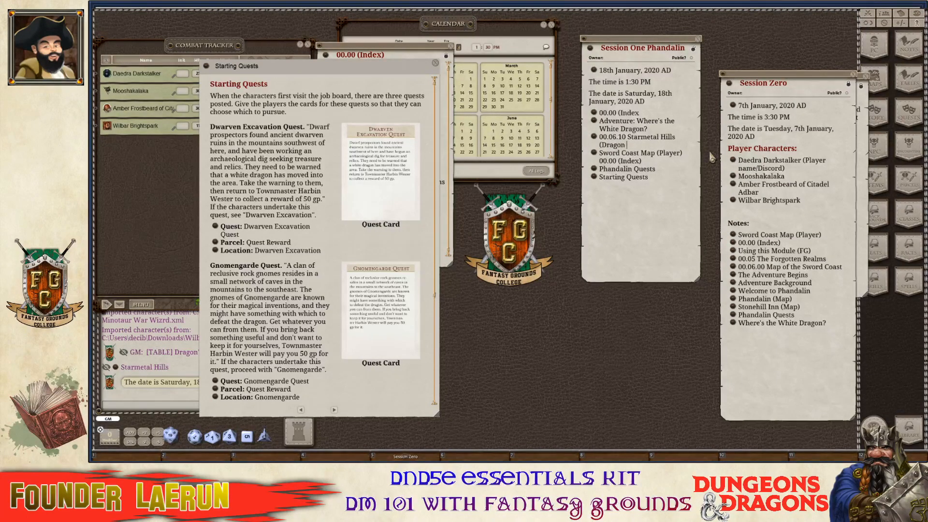
pyautogui.write(' Sighting)')
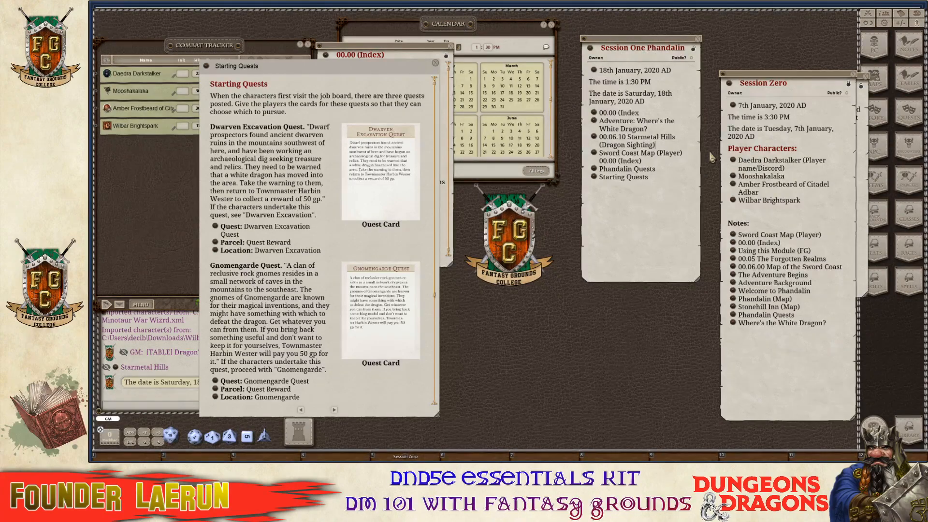
pyautogui.press('ctrl')
# Close the Starting Quests page and the module index, and shift Session One Phandalin left.
pyautogui.scroll(-5, 261, 320)
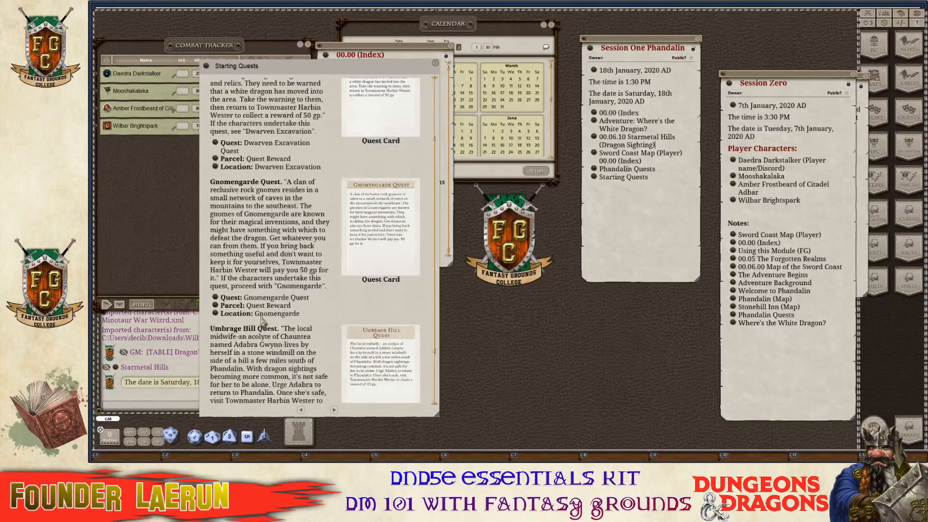
pyautogui.scroll(-2, 262, 320)
pyautogui.click(436, 63)
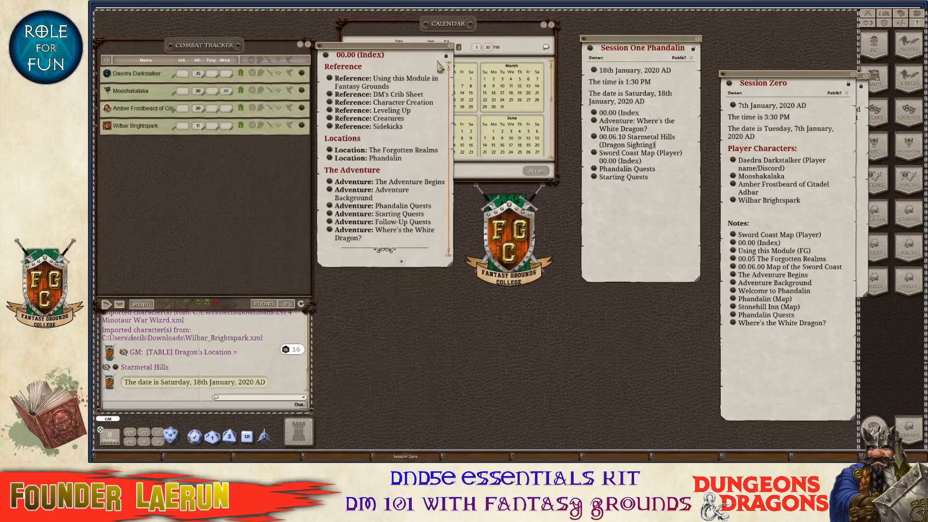
pyautogui.press('ctrl')
pyautogui.click(450, 48)
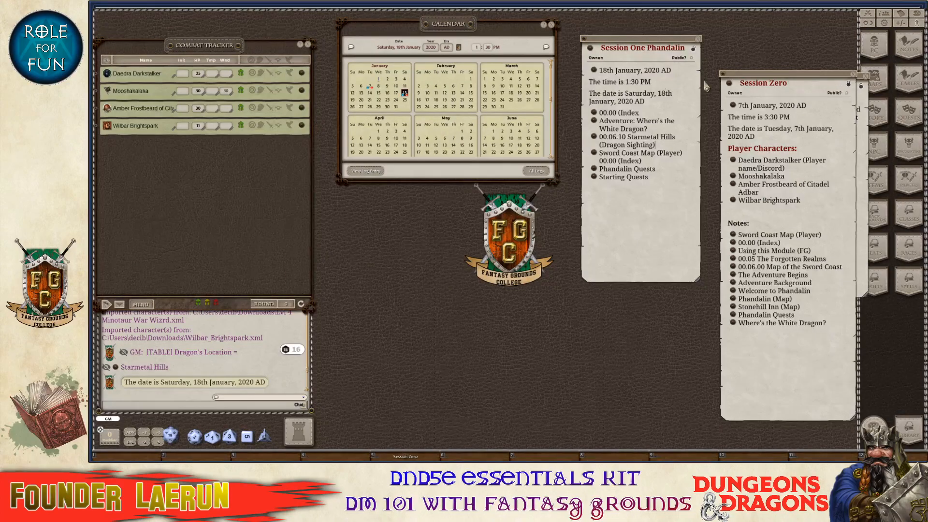
pyautogui.moveTo(647, 43); pyautogui.dragTo(561, 41)
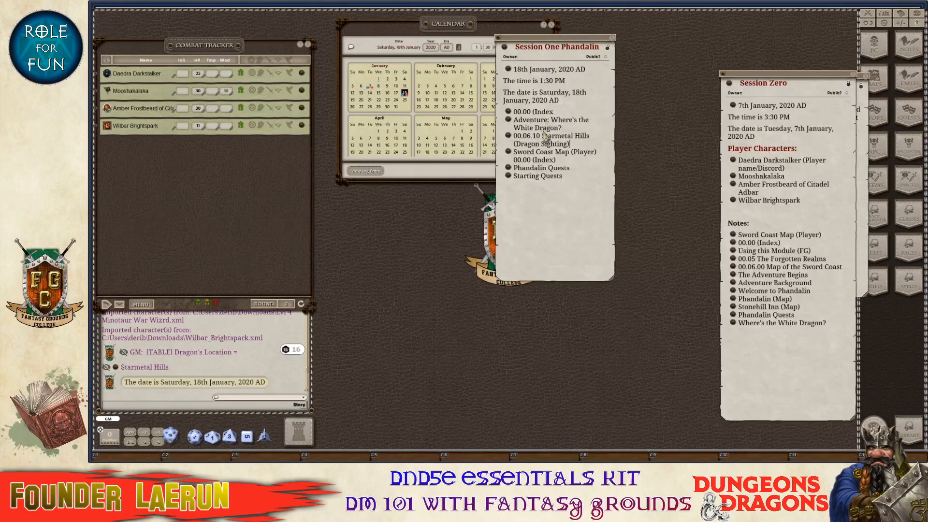
# From Session One, open Starting Quests, Dwarven Excavation, and the Sword Coast player map.
pyautogui.click(510, 177)
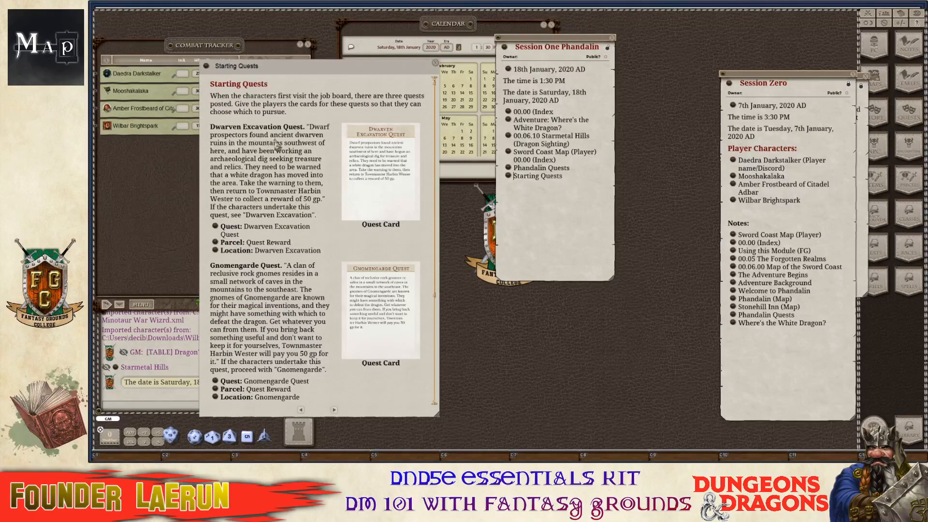
pyautogui.click(216, 252)
pyautogui.press('ctrl')
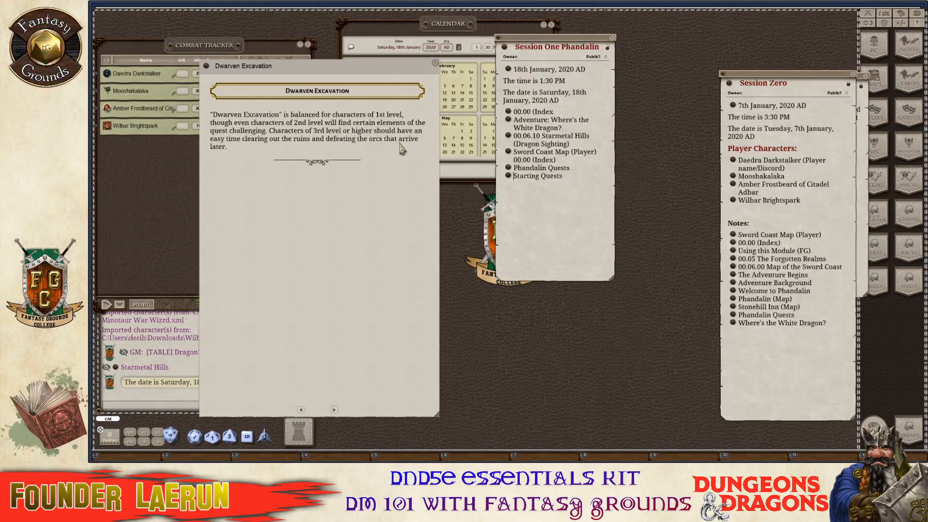
pyautogui.moveTo(404, 228); pyautogui.dragTo(306, 208)
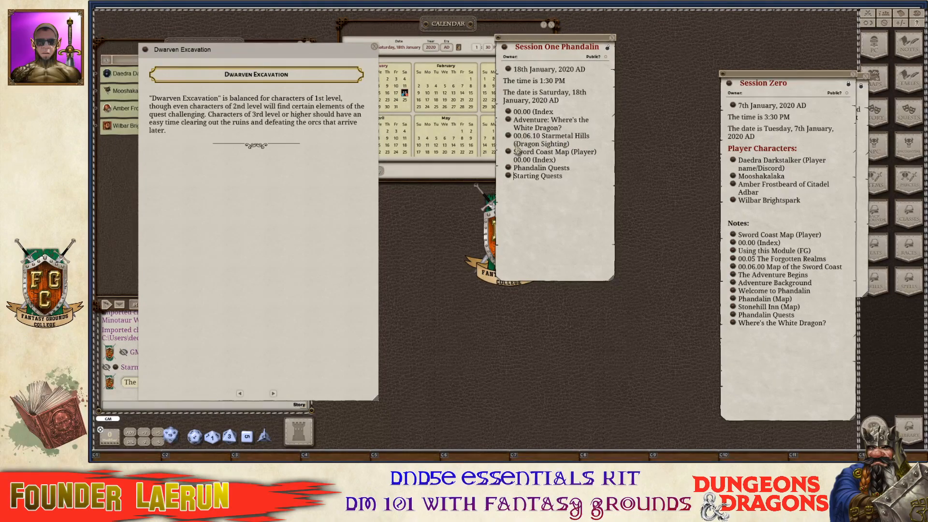
pyautogui.click(510, 153)
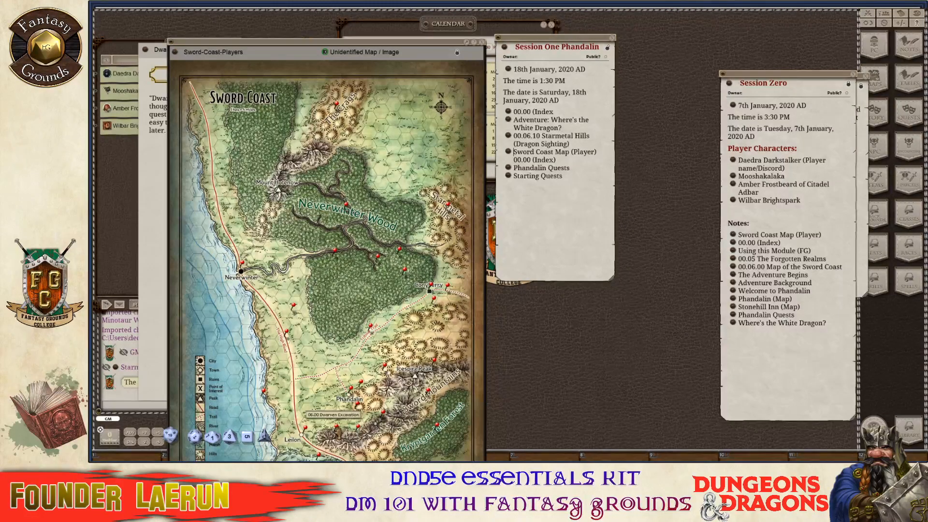
# Open the Dwarven Excavation note from its map pin and link 06.00 Dwarven Excavation into Session One.
pyautogui.doubleClick(337, 434)
pyautogui.moveTo(561, 344); pyautogui.dragTo(626, 344)
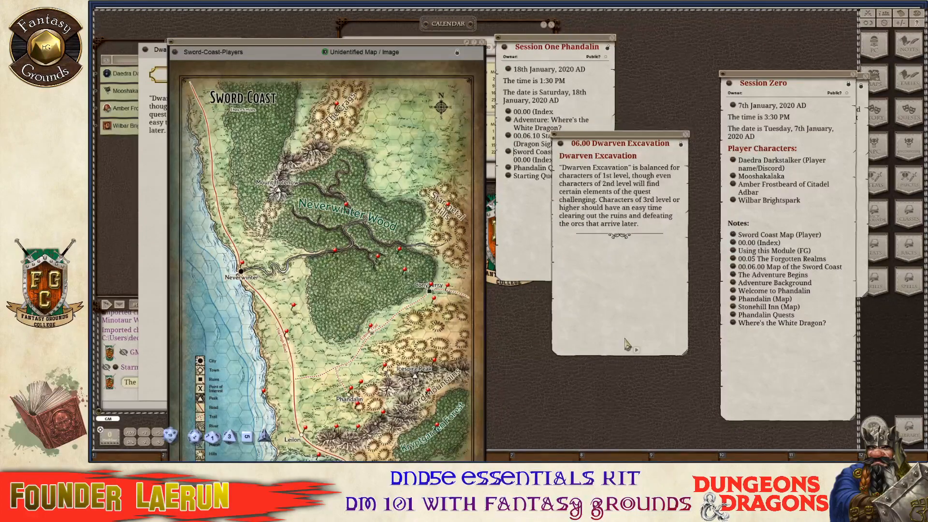
pyautogui.moveTo(323, 48); pyautogui.dragTo(303, 14)
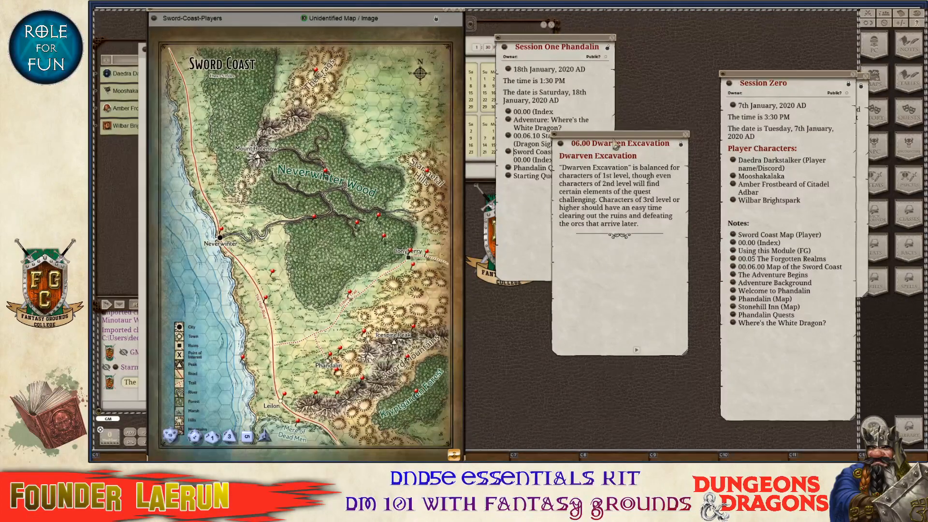
pyautogui.moveTo(615, 141); pyautogui.dragTo(713, 125)
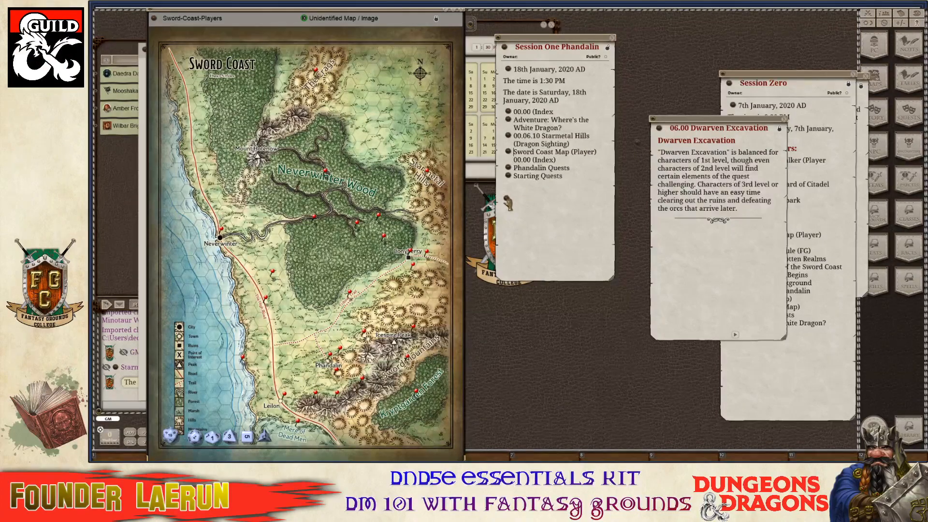
pyautogui.moveTo(517, 195); pyautogui.dragTo(518, 188)
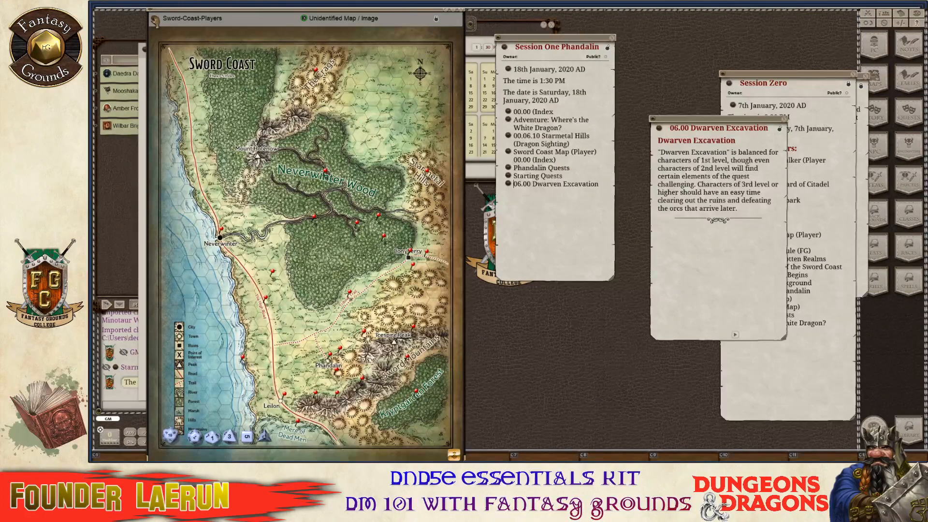
# Add the Sword-Coast-Players map link on a new line below the excavation note's paragraph.
pyautogui.moveTo(645, 229); pyautogui.dragTo(663, 245)
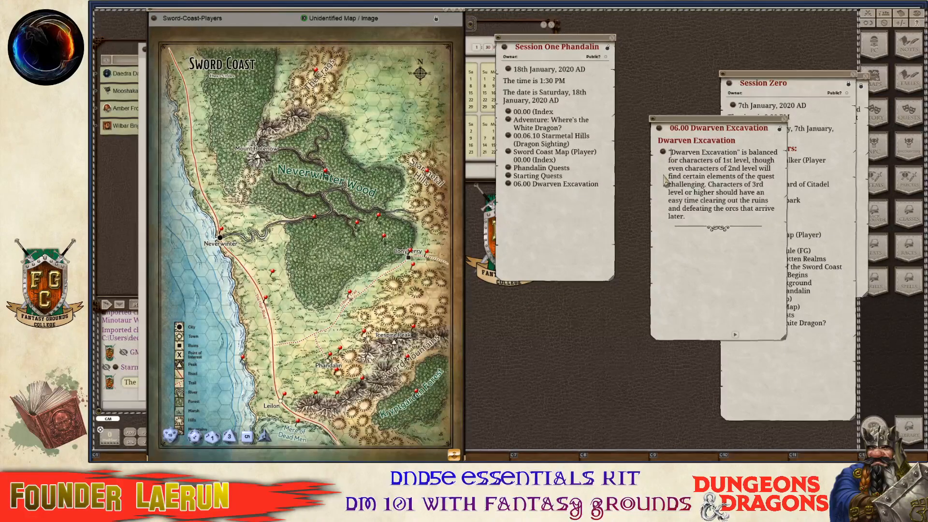
pyautogui.hotkey('ctrl', 'z')
pyautogui.click(753, 209)
pyautogui.press('Return')
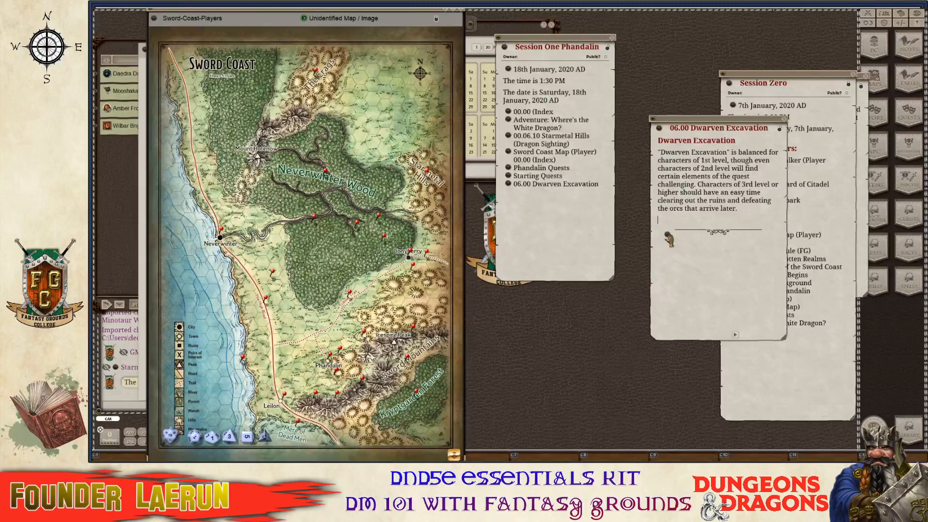
pyautogui.moveTo(669, 227); pyautogui.dragTo(670, 226)
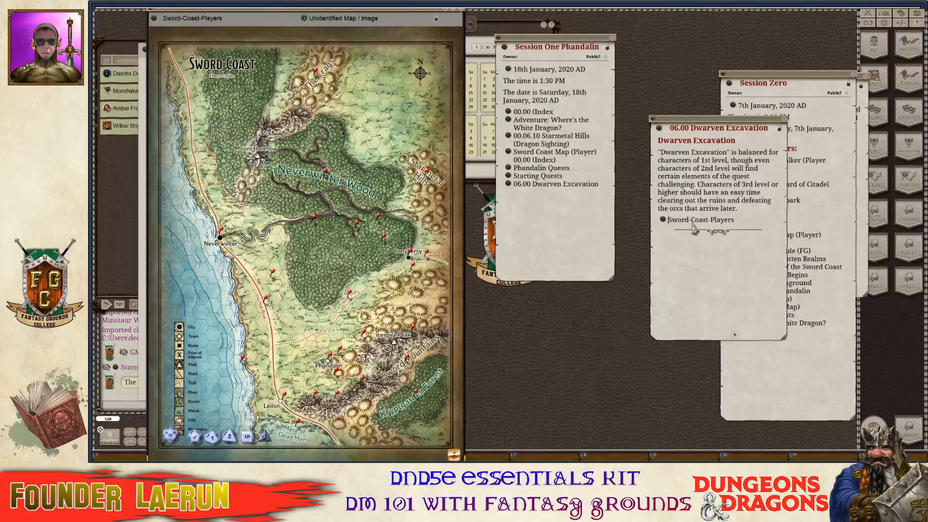
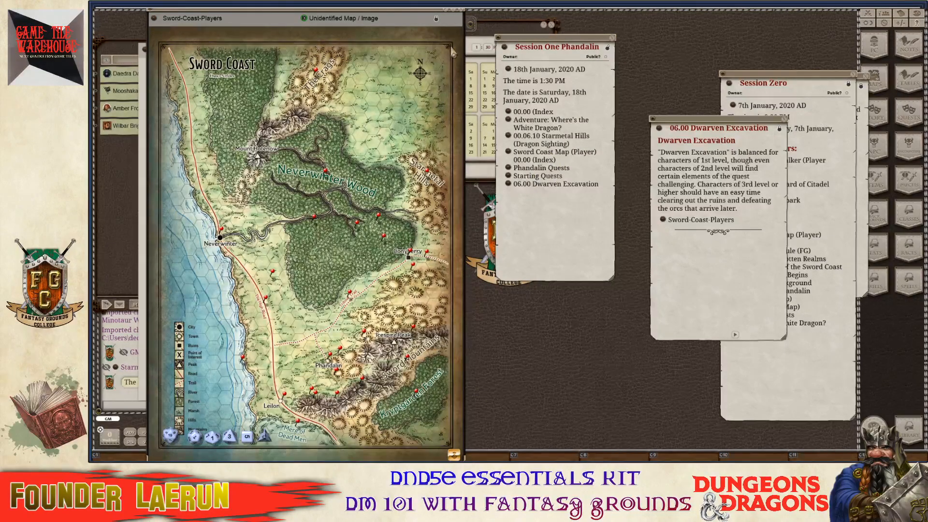
# Reopen the Sword-Coast-Players map from the link in the Dwarven Excavation story.
pyautogui.click(462, 18)
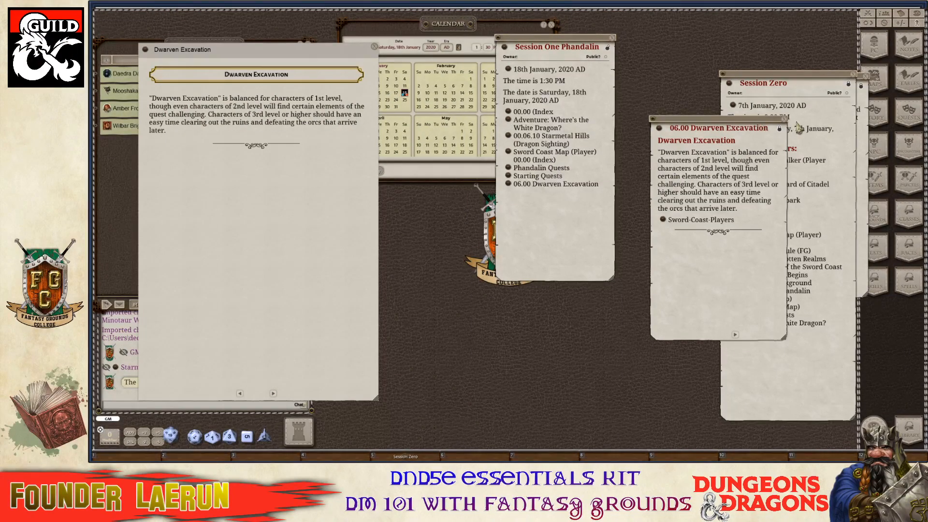
pyautogui.click(663, 222)
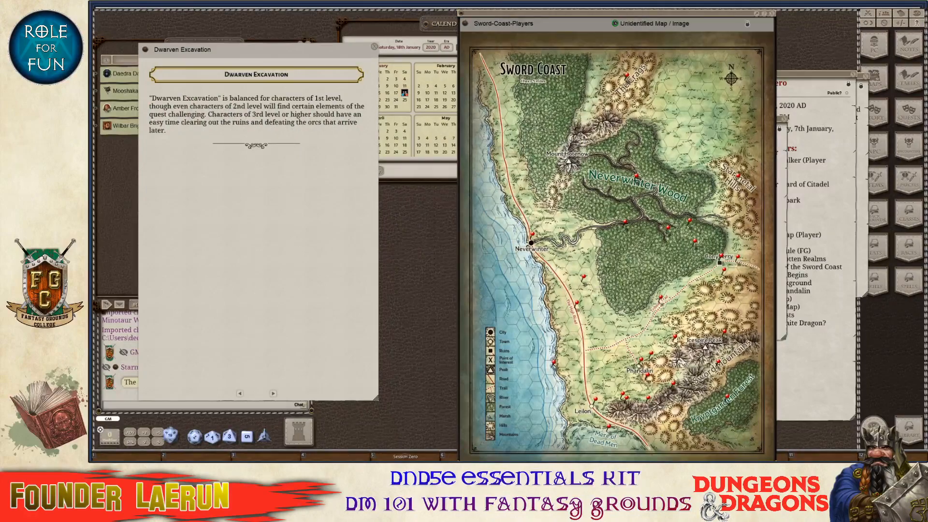
pyautogui.press('ctrl')
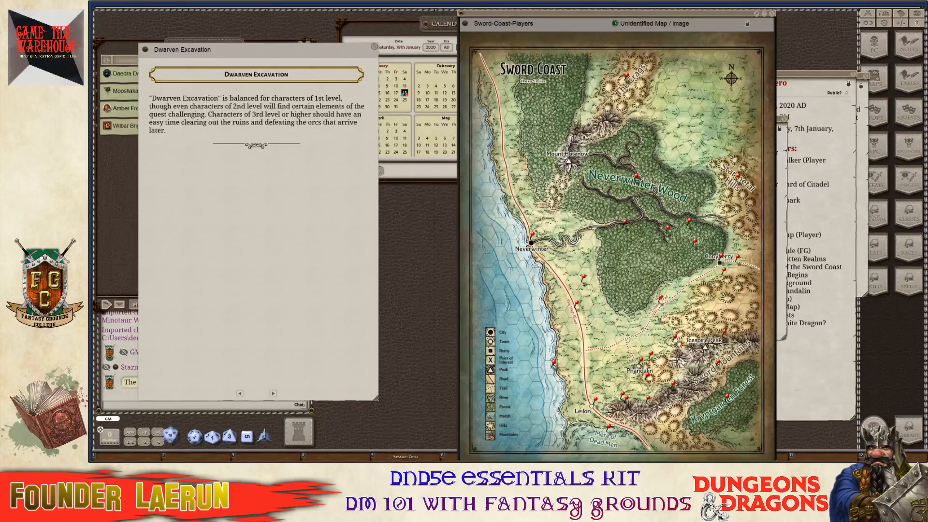
pyautogui.press('ctrl')
# Close the Dwarven Excavation story page and drag the Session Zero note aside.
pyautogui.click(374, 48)
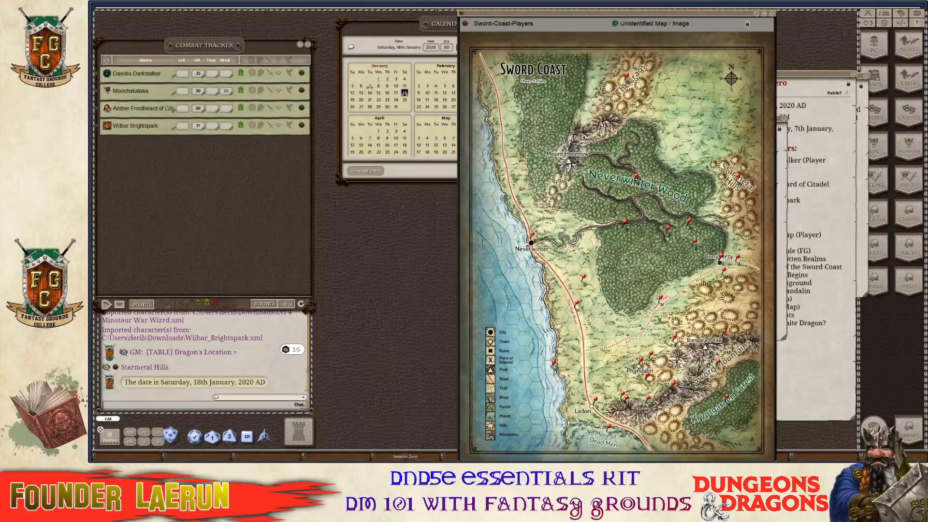
pyautogui.click(397, 459)
pyautogui.press('ctrl')
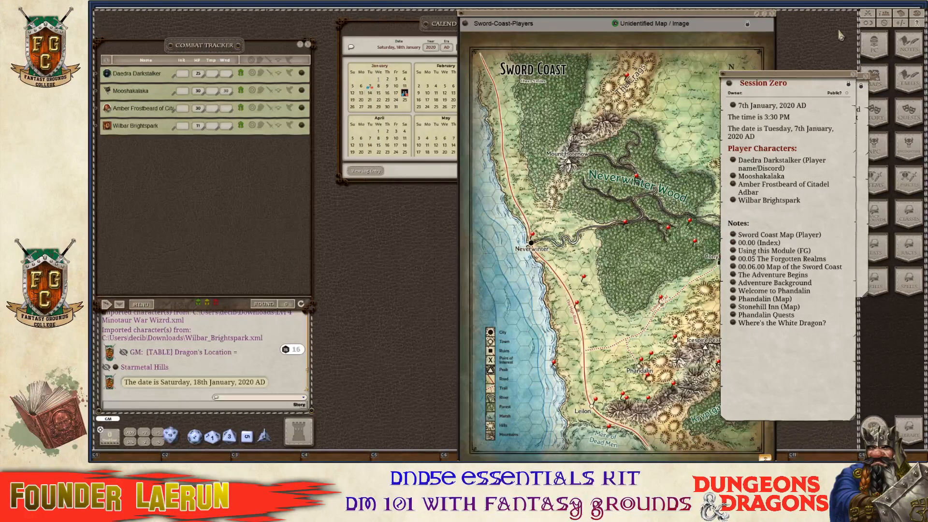
pyautogui.moveTo(821, 77); pyautogui.dragTo(375, 67)
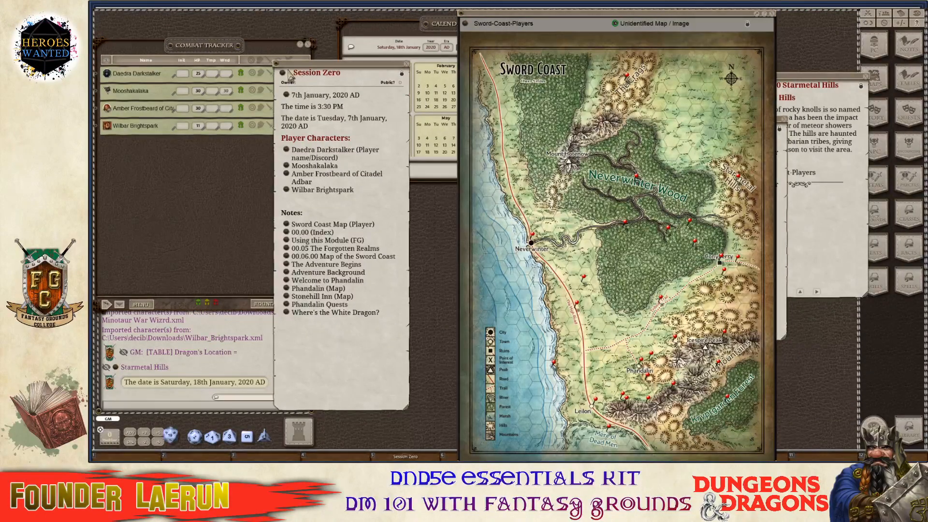
pyautogui.press('ctrl')
pyautogui.moveTo(283, 73); pyautogui.dragTo(656, 370)
# Close Session Zero, the Sword Coast map, the Dwarven Excavation and Starmetal Hills entries, and the calendar.
pyautogui.click(407, 63)
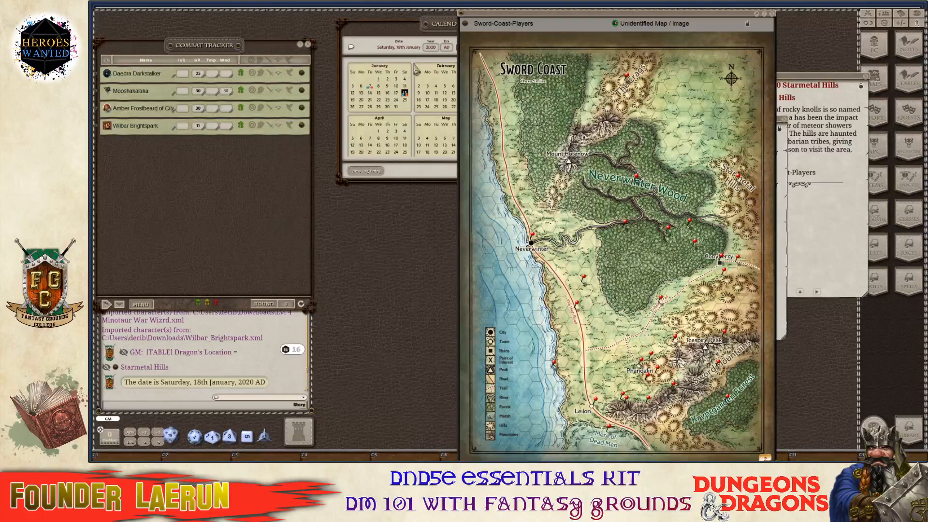
pyautogui.click(771, 15)
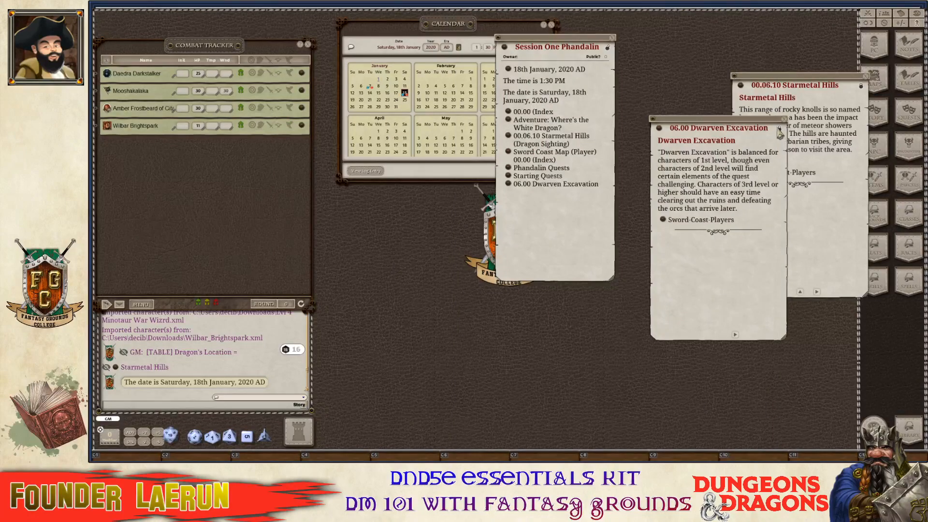
pyautogui.click(783, 120)
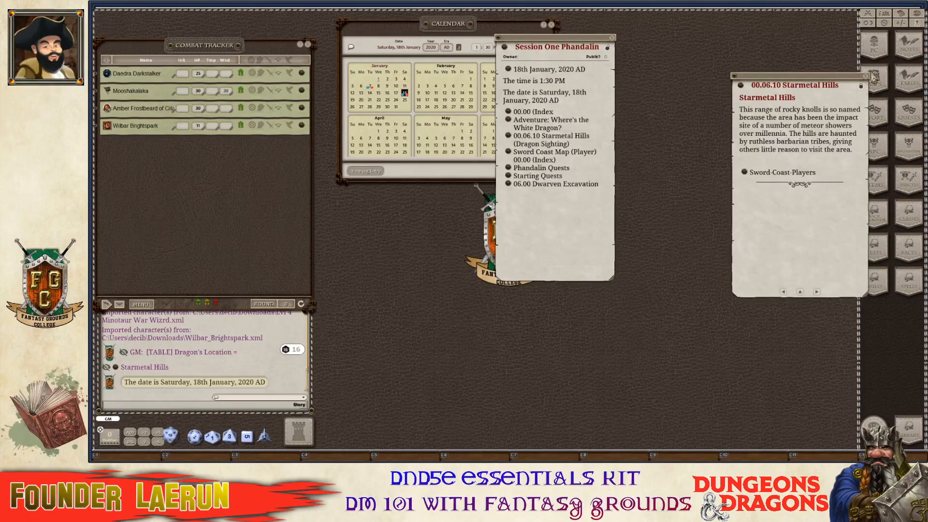
pyautogui.click(867, 77)
pyautogui.moveTo(540, 33); pyautogui.dragTo(589, 34)
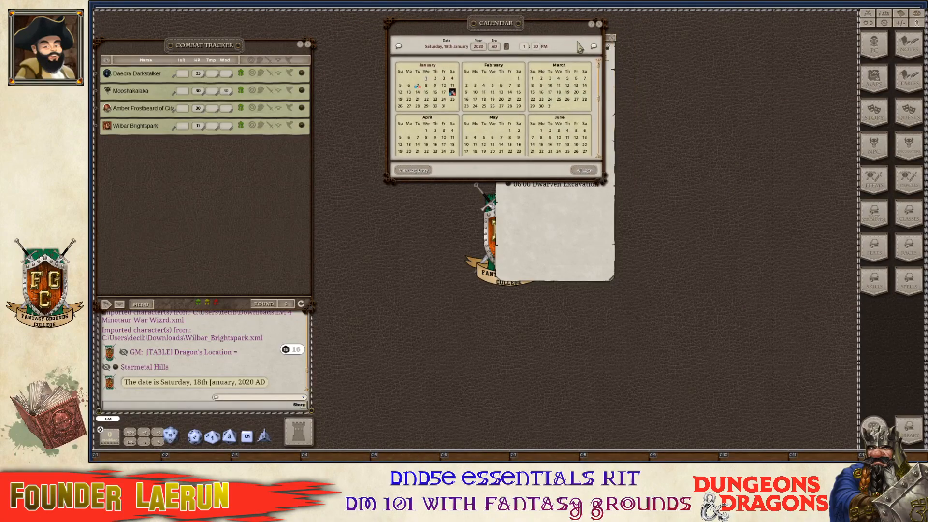
pyautogui.click(598, 25)
# Save the Session One Phandalin note into hotkey slot 6.
pyautogui.moveTo(516, 57); pyautogui.dragTo(469, 457)
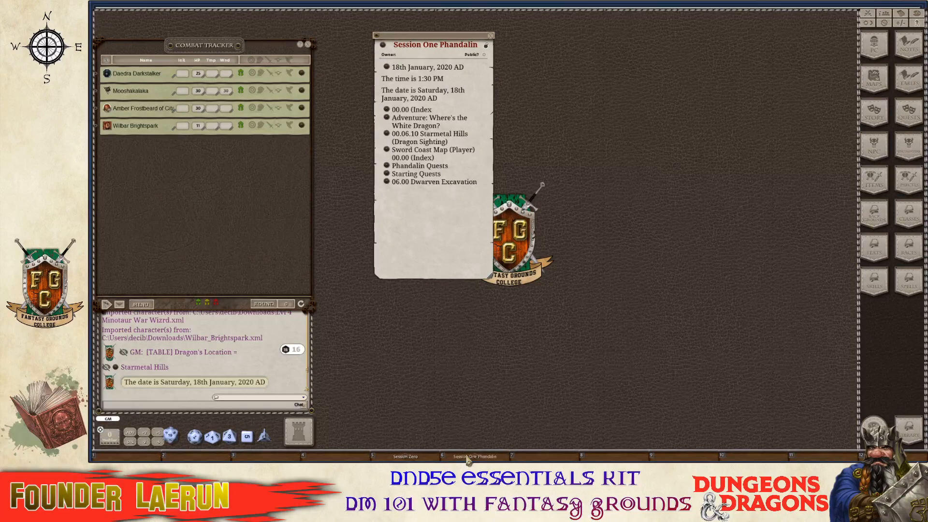
pyautogui.press('ctrl')
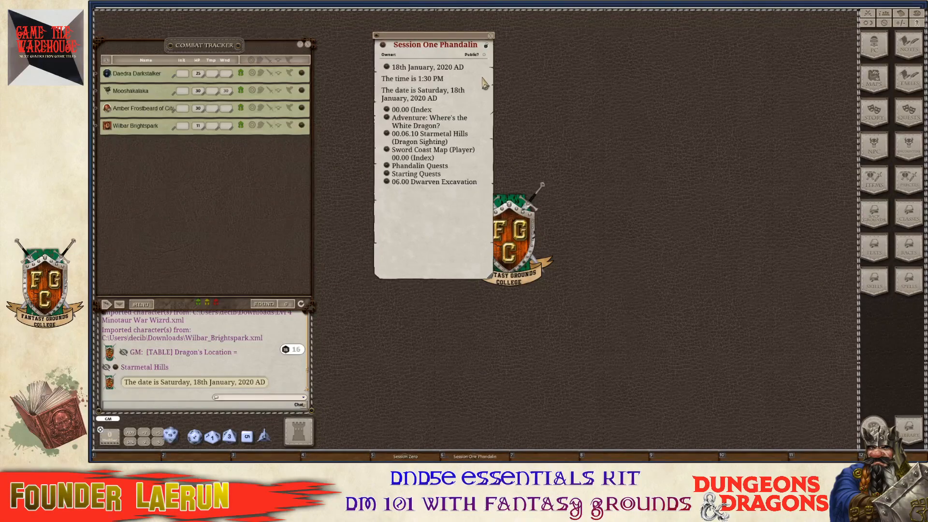
pyautogui.press('ctrl')
# Open the Sword-Coast-Players map through Session One's 06.00 Dwarven Excavation entry.
pyautogui.click(388, 184)
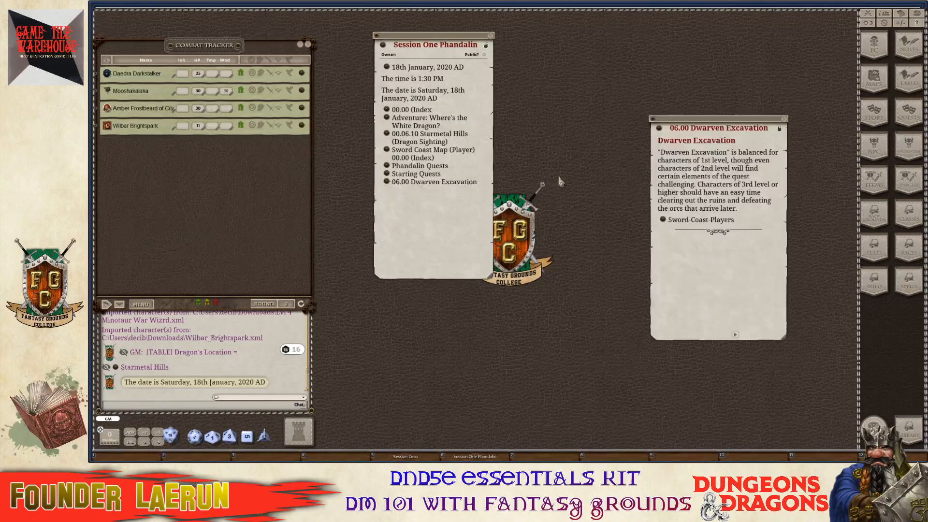
pyautogui.press('ctrl')
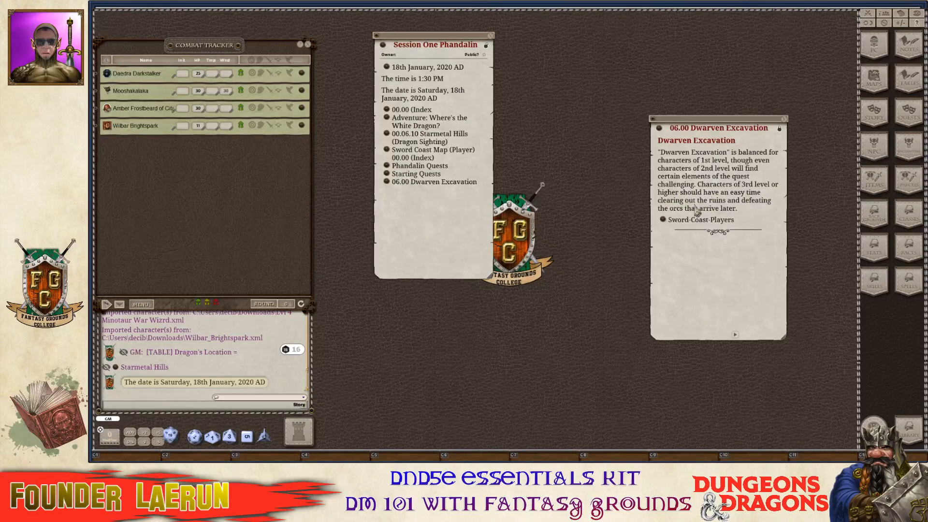
pyautogui.keyDown('ctrl'); pyautogui.click(664, 221); pyautogui.keyUp('ctrl')
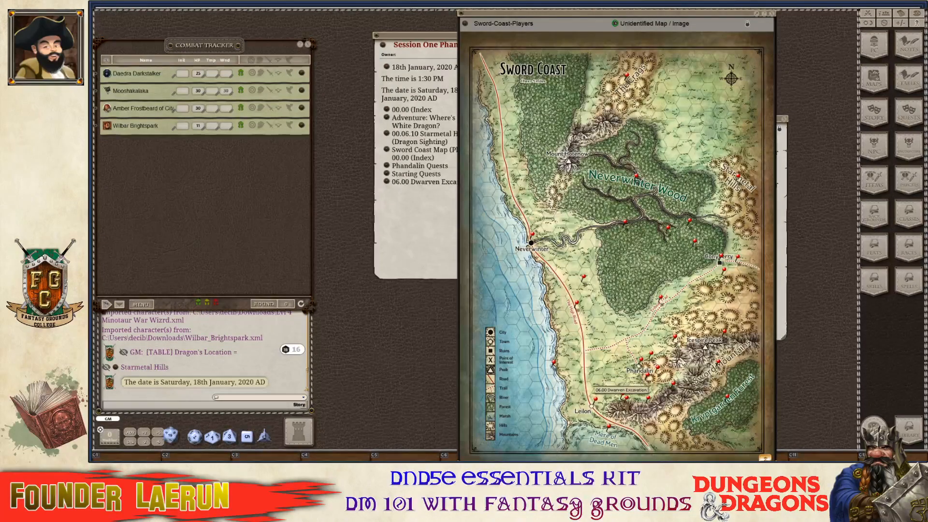
# Close the Dwarven Excavation entry, shift the Sword Coast map right, and bring up the Library.
pyautogui.click(626, 398)
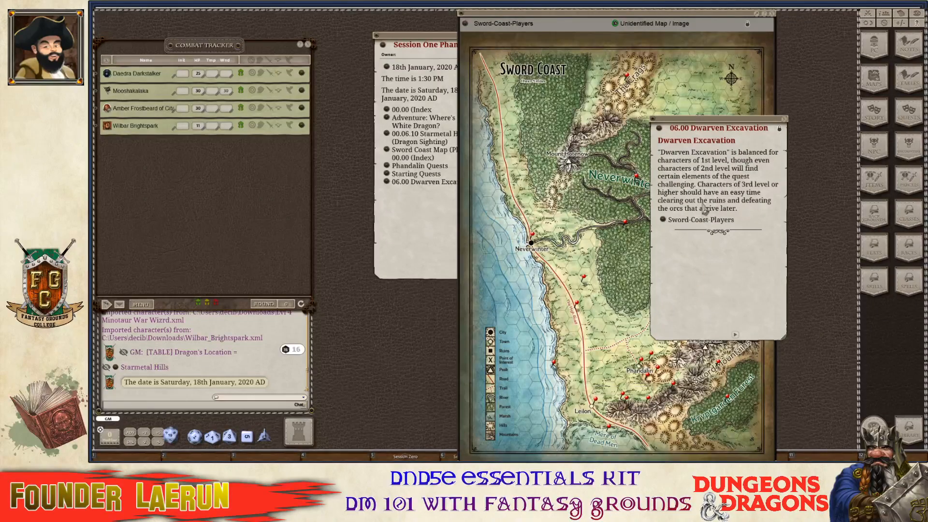
pyautogui.press('ctrl')
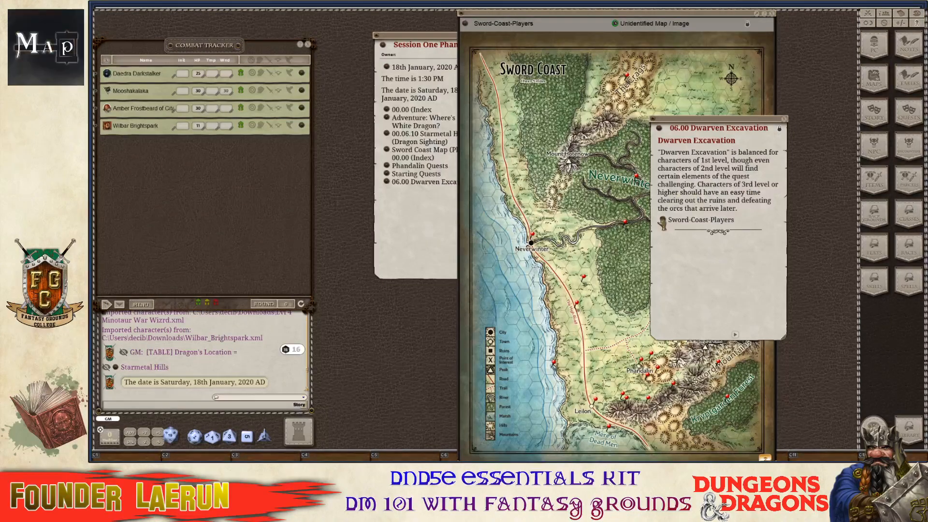
pyautogui.click(784, 121)
pyautogui.moveTo(563, 14); pyautogui.dragTo(598, 18)
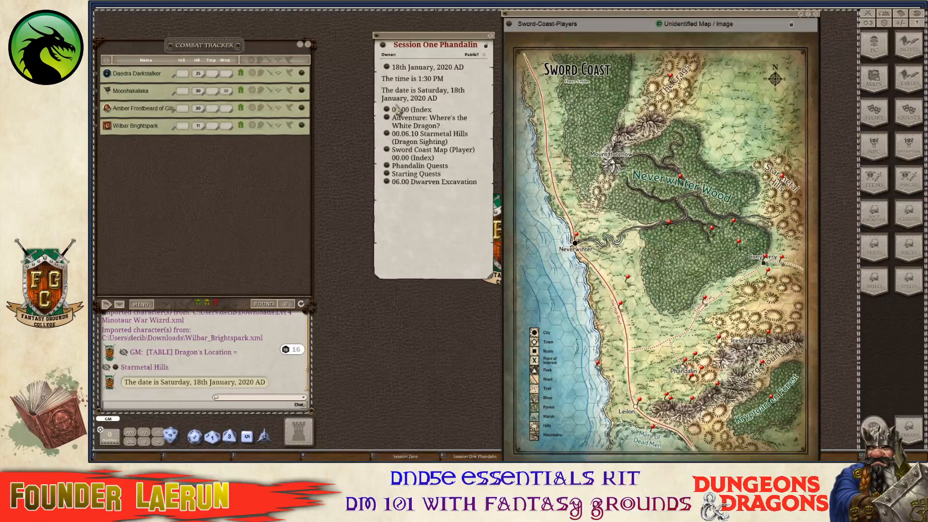
pyautogui.press('ctrl')
pyautogui.press('ctrl')
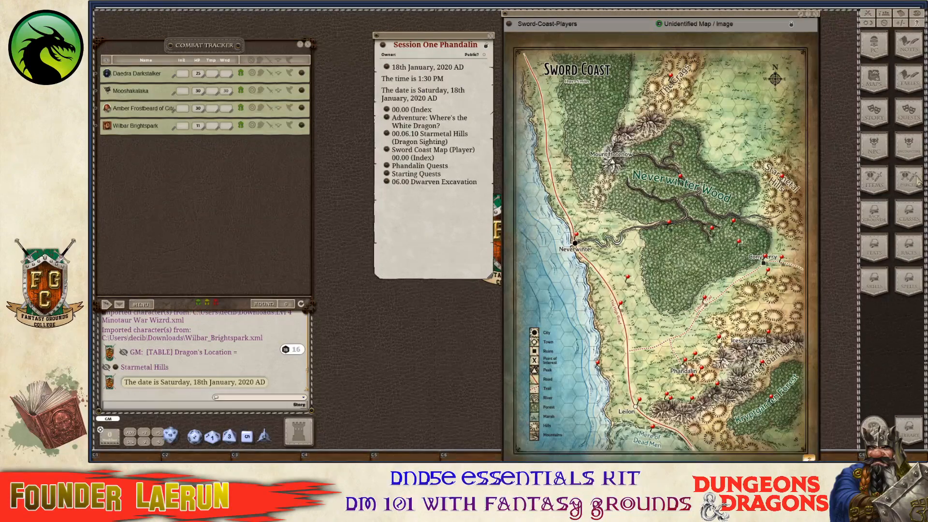
pyautogui.click(908, 432)
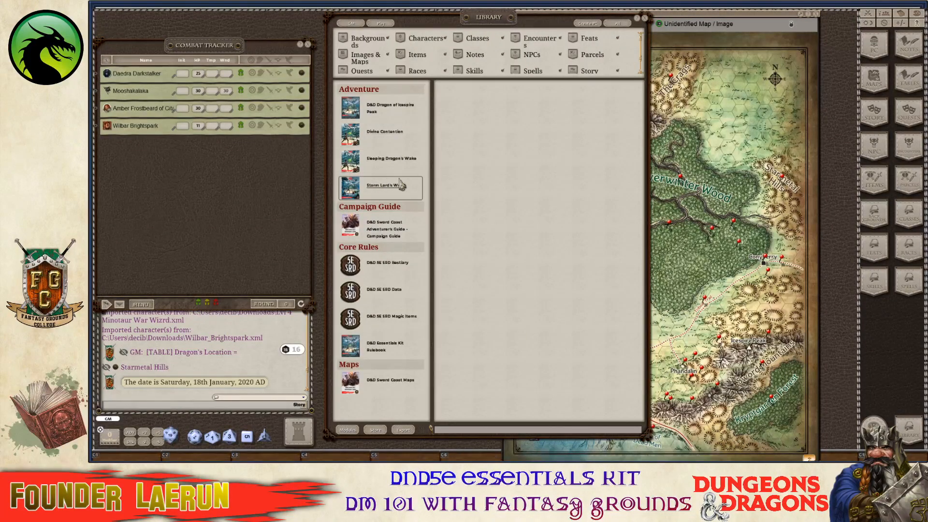
# Browse the Dragon of Icespire Peak module's quests and review the Dwarven Excavation Quest.
pyautogui.click(383, 115)
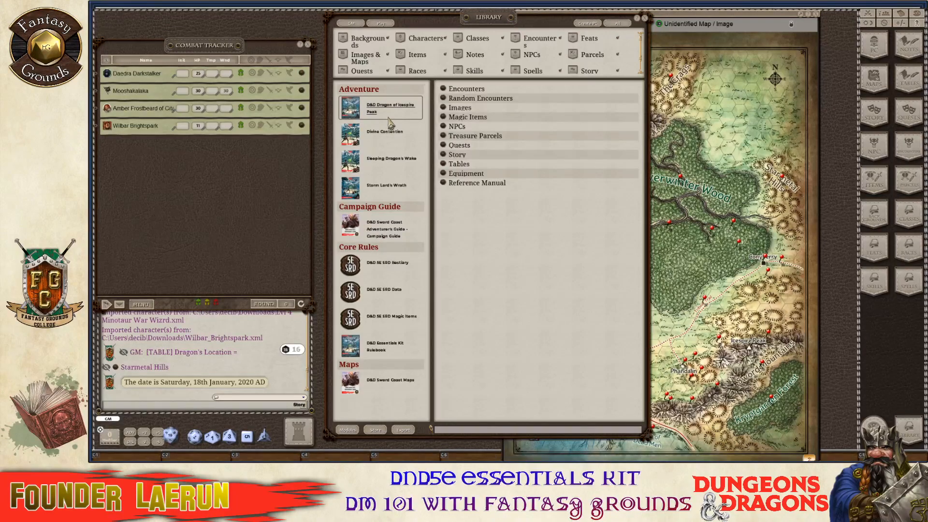
pyautogui.click(443, 147)
pyautogui.scroll(-5, 498, 218)
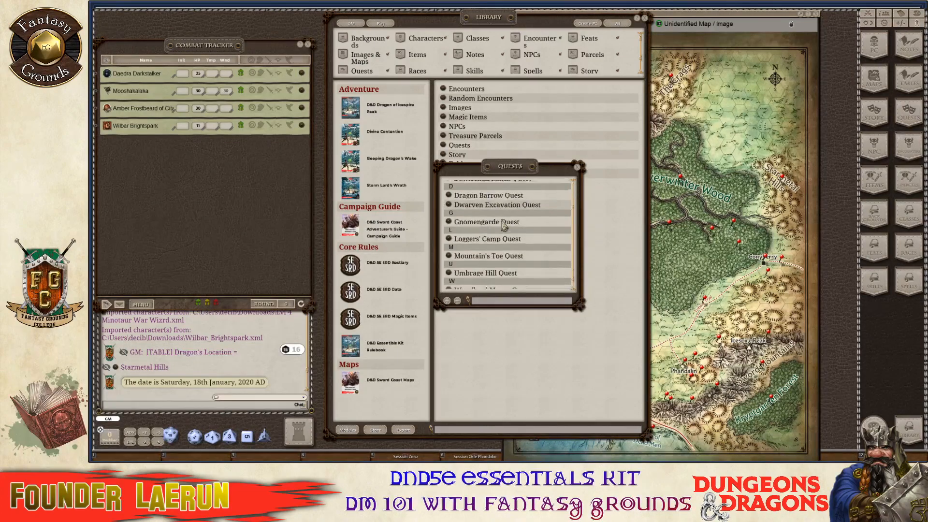
pyautogui.scroll(-1, 503, 223)
pyautogui.scroll(1, 489, 270)
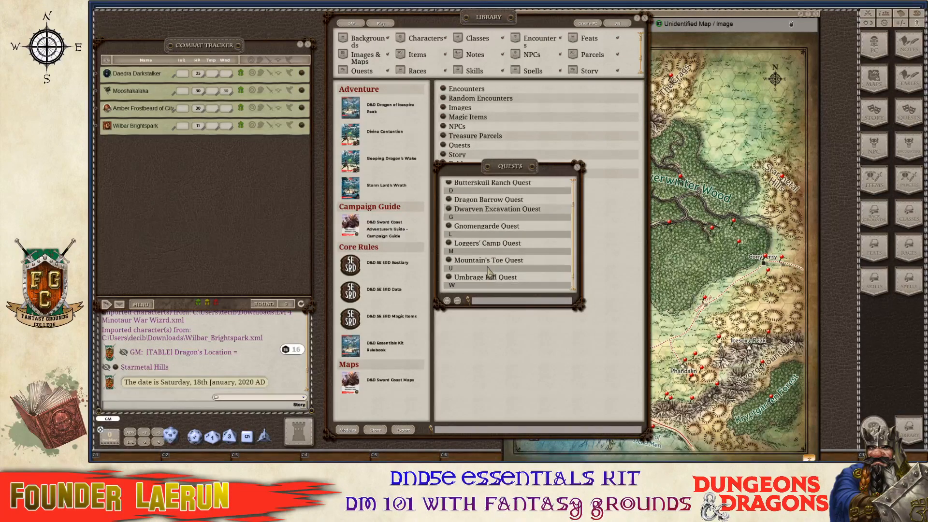
pyautogui.scroll(2, 489, 269)
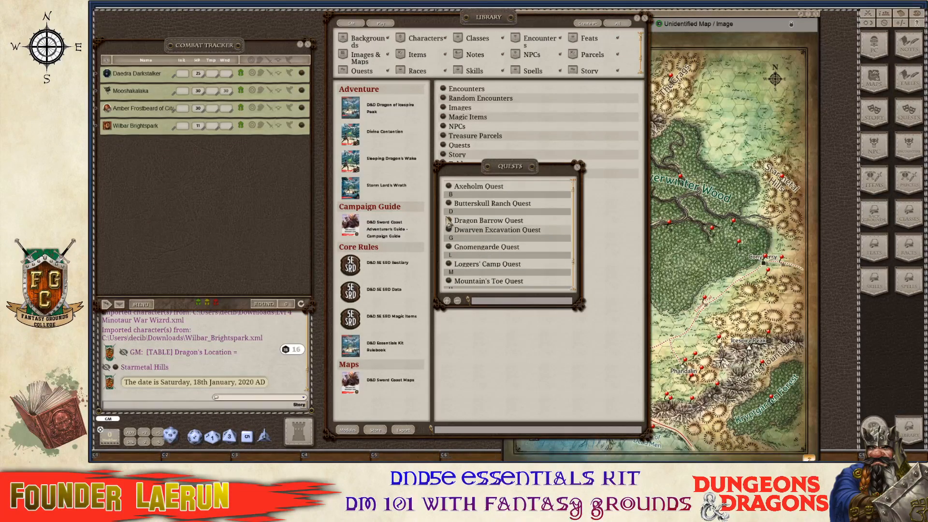
pyautogui.click(449, 230)
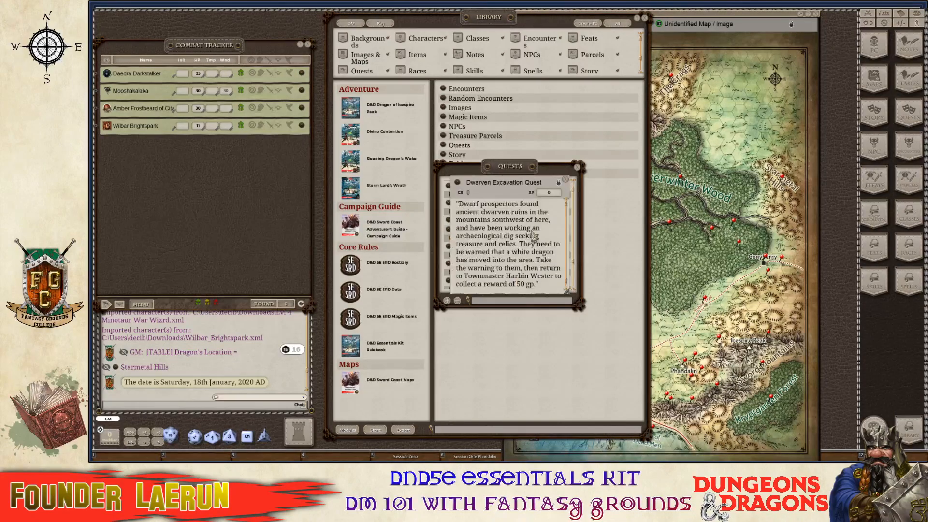
pyautogui.scroll(-1, 542, 232)
pyautogui.press('ctrl')
pyautogui.scroll(1, 542, 232)
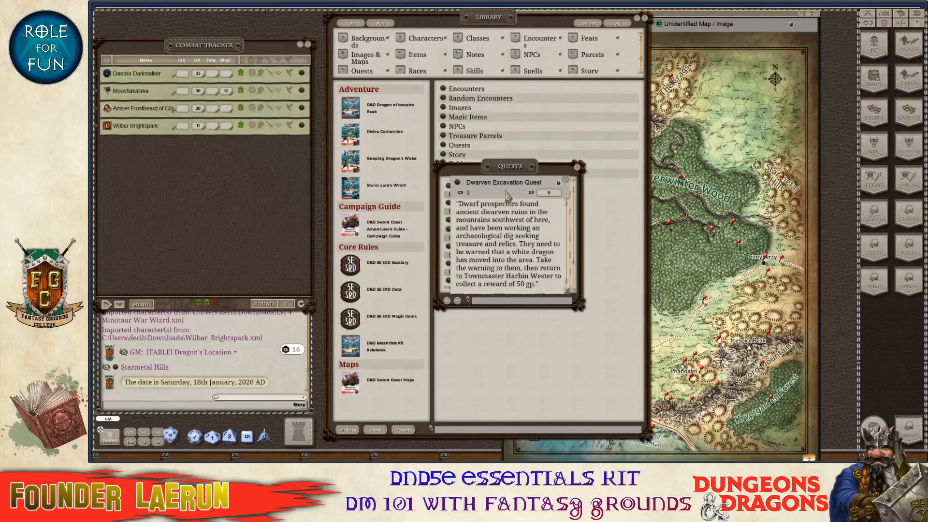
pyautogui.press('ctrl')
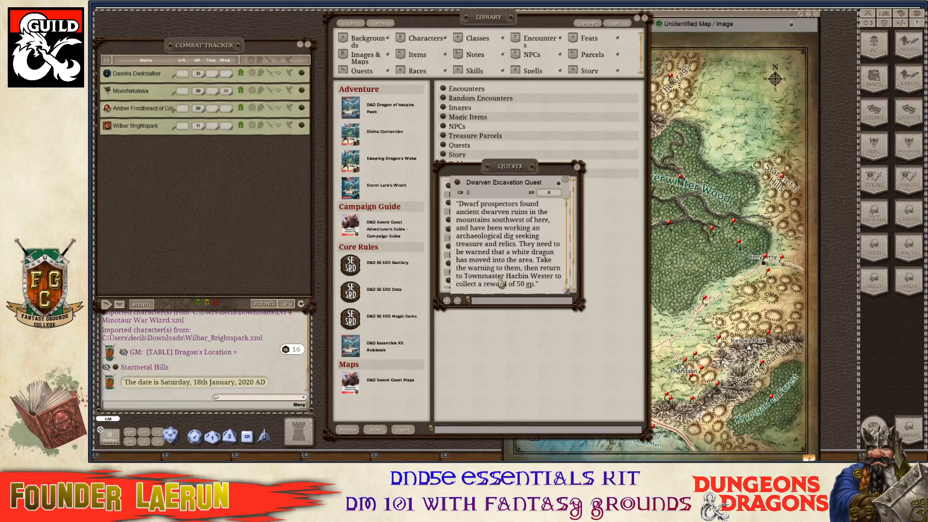
pyautogui.scroll(-1, 501, 283)
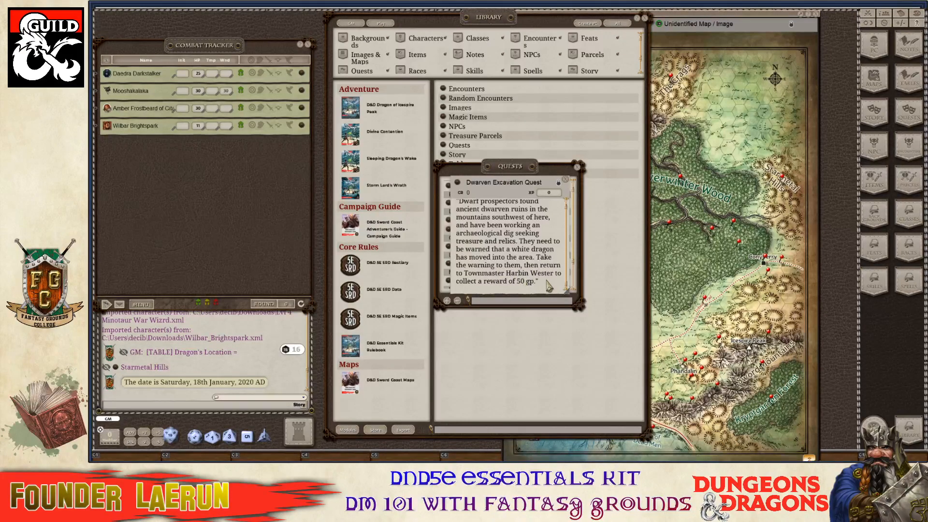
# Close the quest record, the quest list and the Library.
pyautogui.click(565, 179)
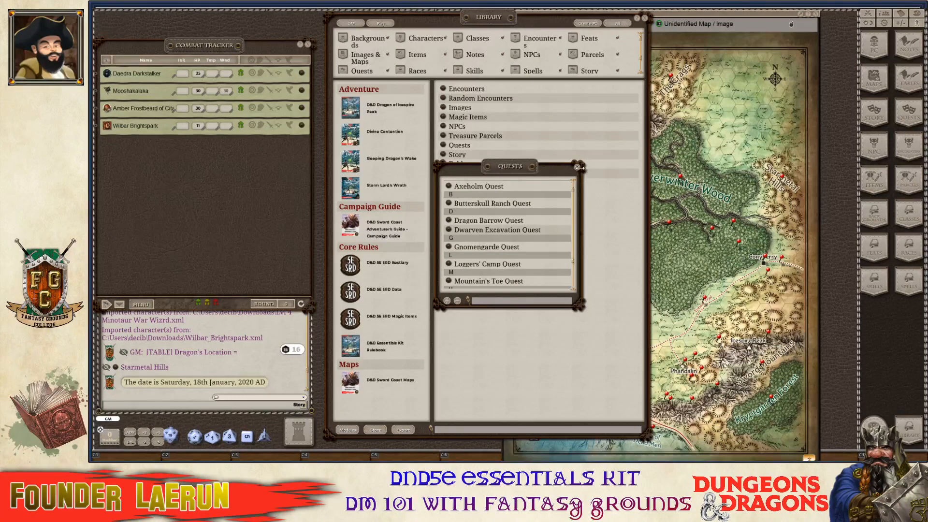
pyautogui.click(578, 167)
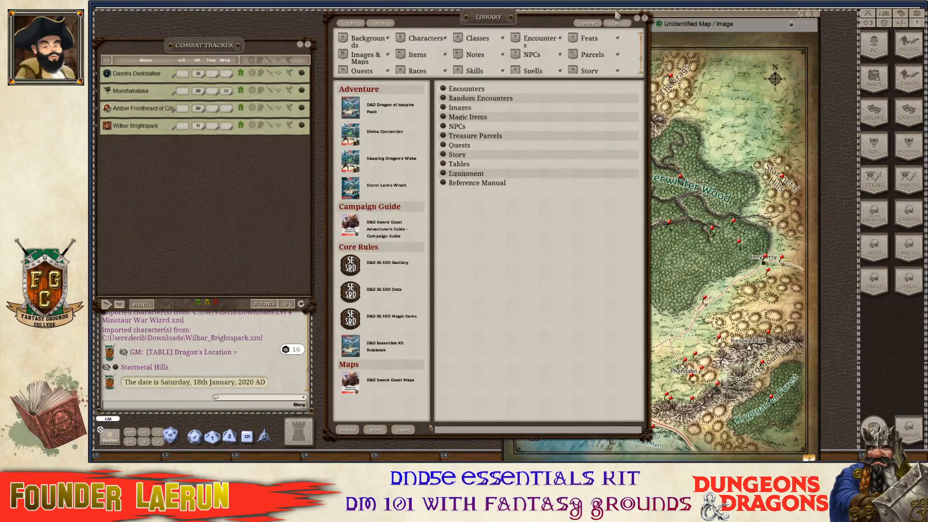
pyautogui.moveTo(550, 25); pyautogui.dragTo(477, 33)
pyautogui.scroll(4, 696, 246)
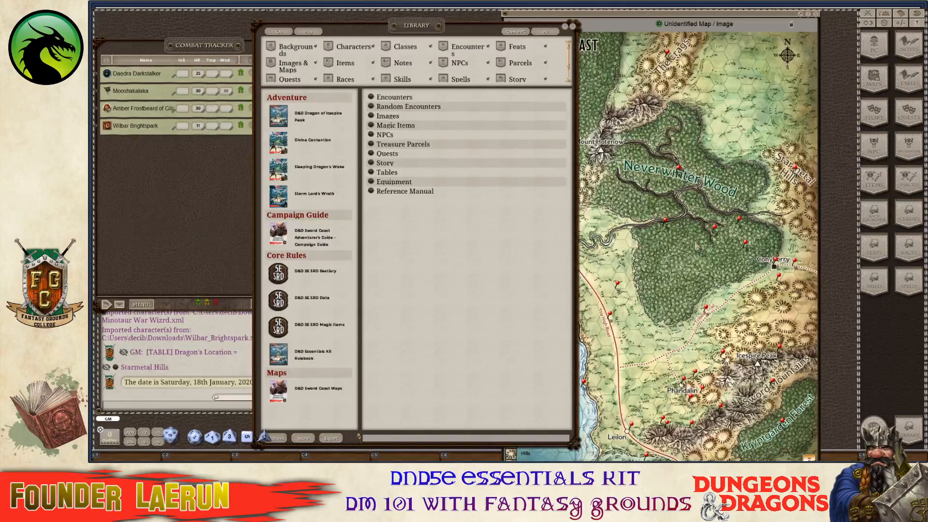
pyautogui.scroll(-5, 696, 246)
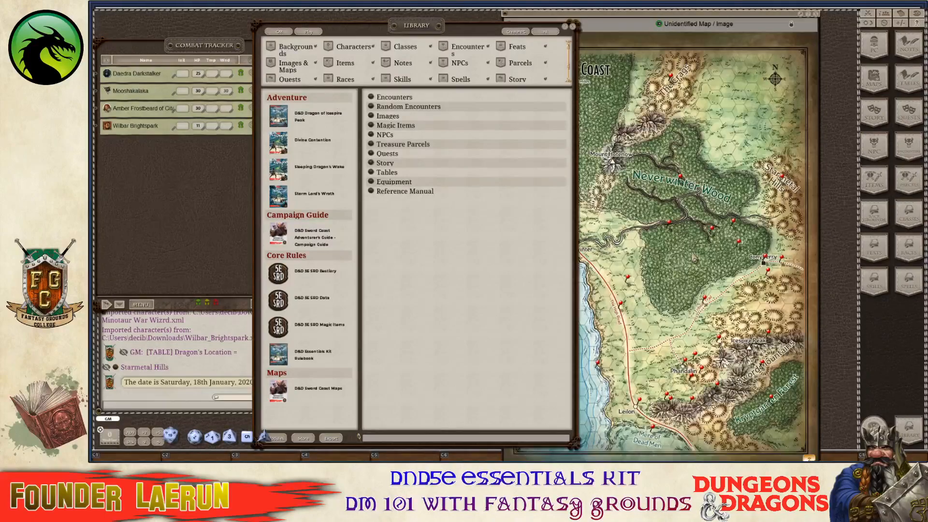
pyautogui.scroll(1, 776, 289)
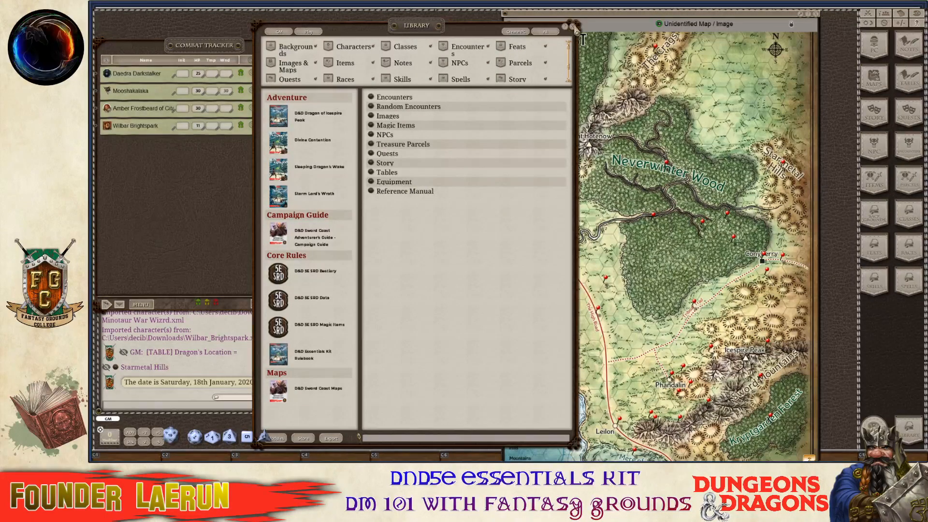
pyautogui.click(573, 26)
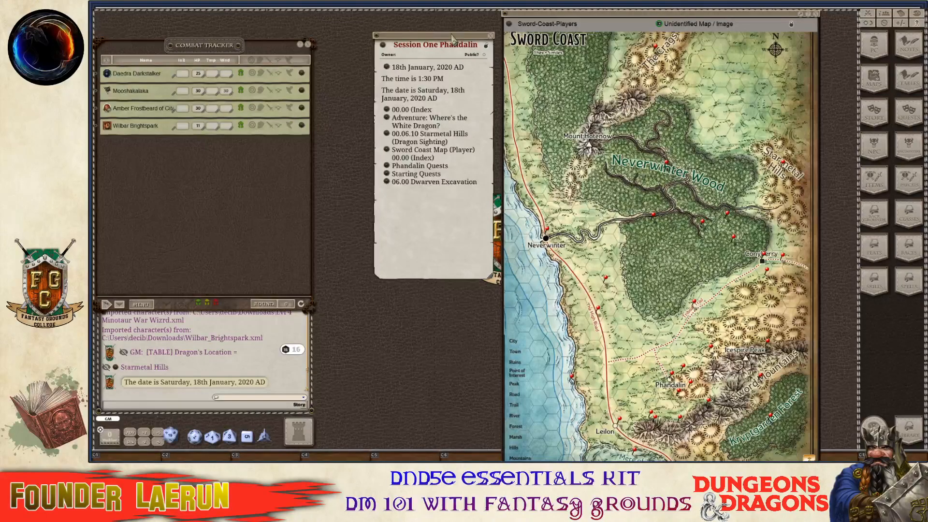
# From Session One, open Starting Quests and preview the Dwarven Excavation location link.
pyautogui.moveTo(452, 37); pyautogui.dragTo(414, 42)
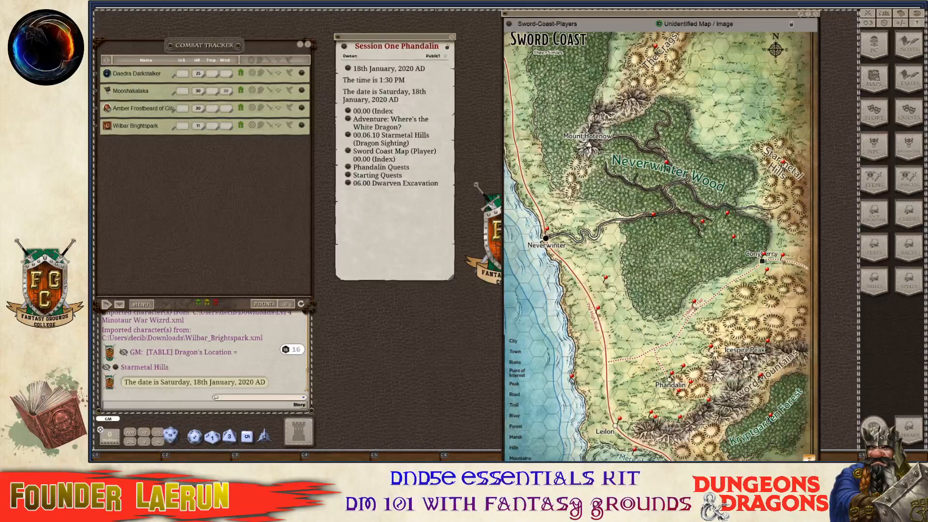
pyautogui.scroll(2, 757, 302)
pyautogui.scroll(-4, 756, 301)
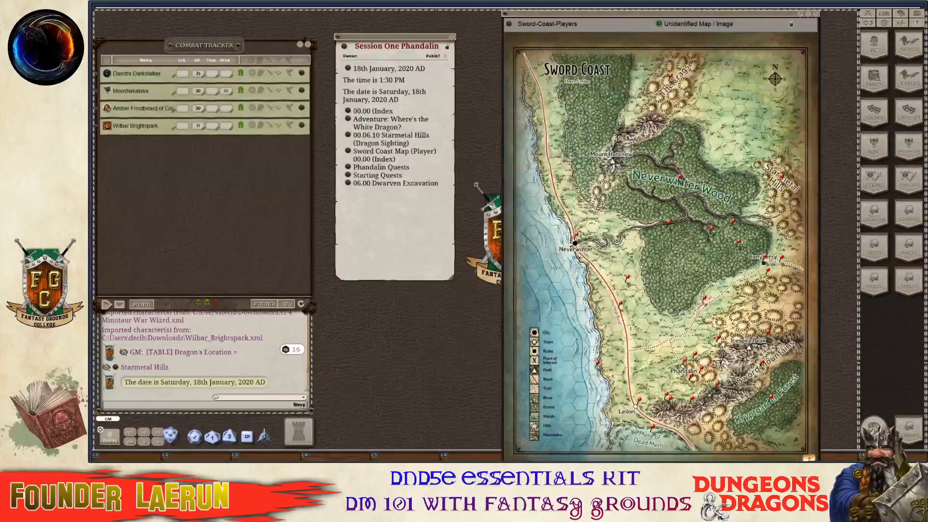
pyautogui.scroll(5, 712, 343)
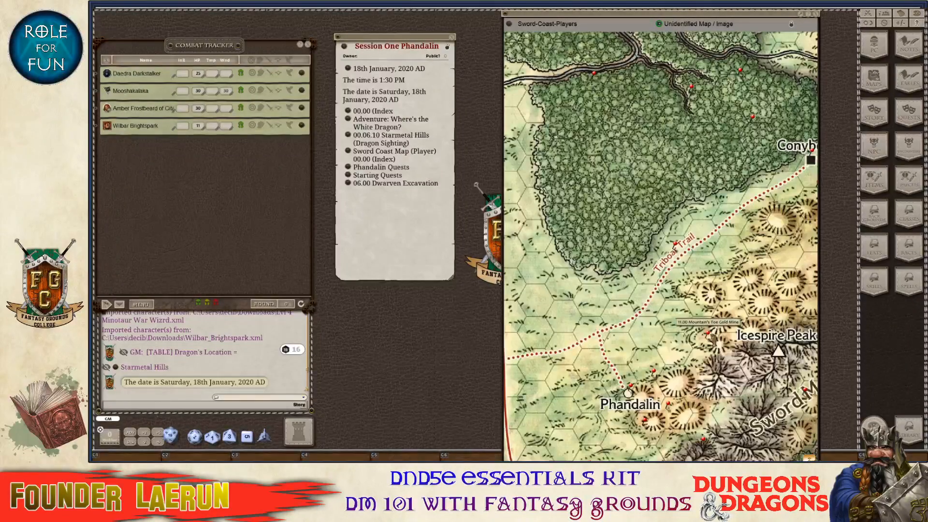
pyautogui.scroll(-1, 683, 344)
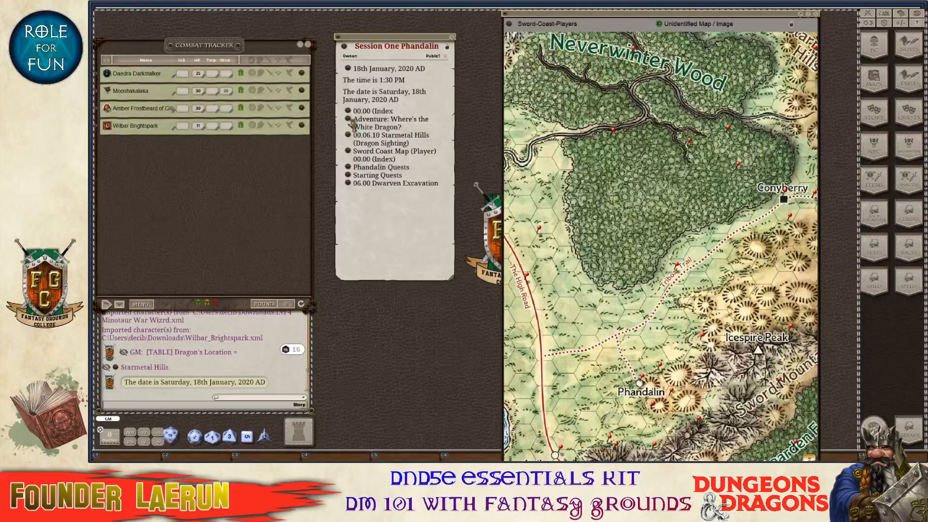
pyautogui.click(349, 178)
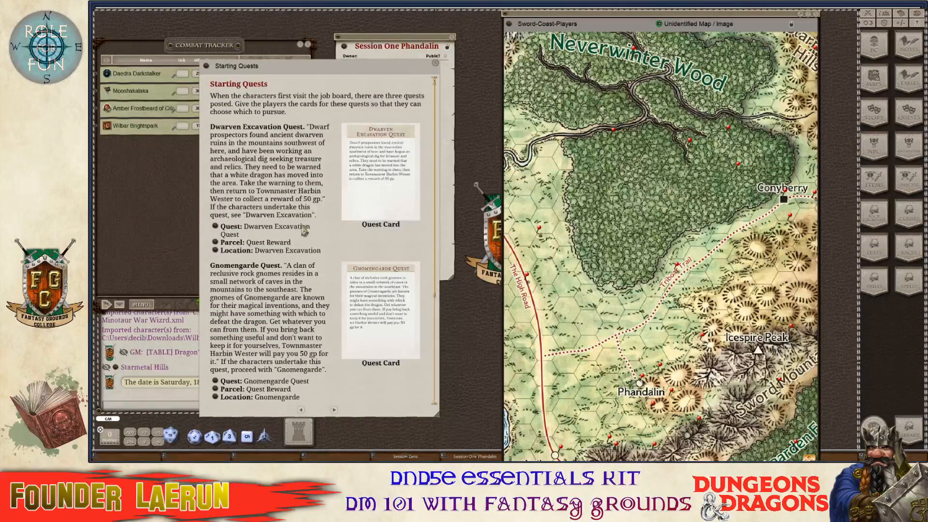
pyautogui.click(216, 251)
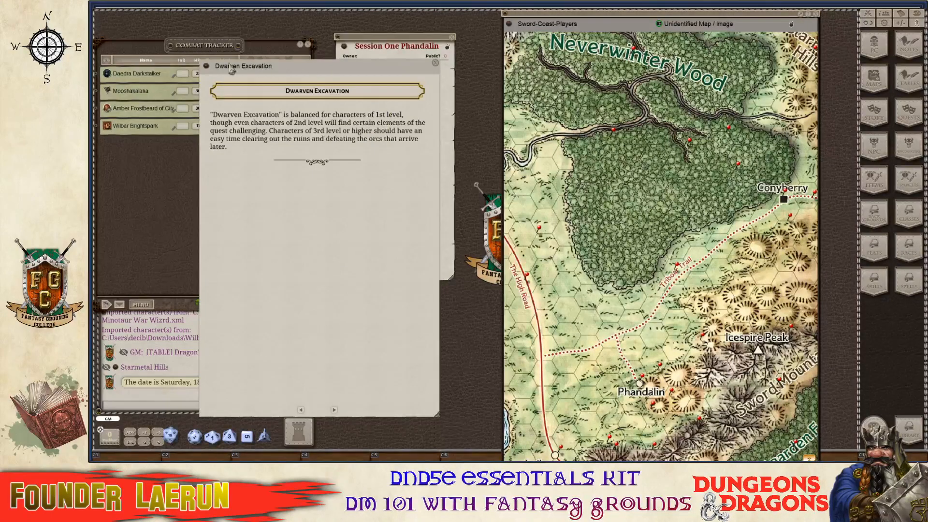
pyautogui.click(435, 64)
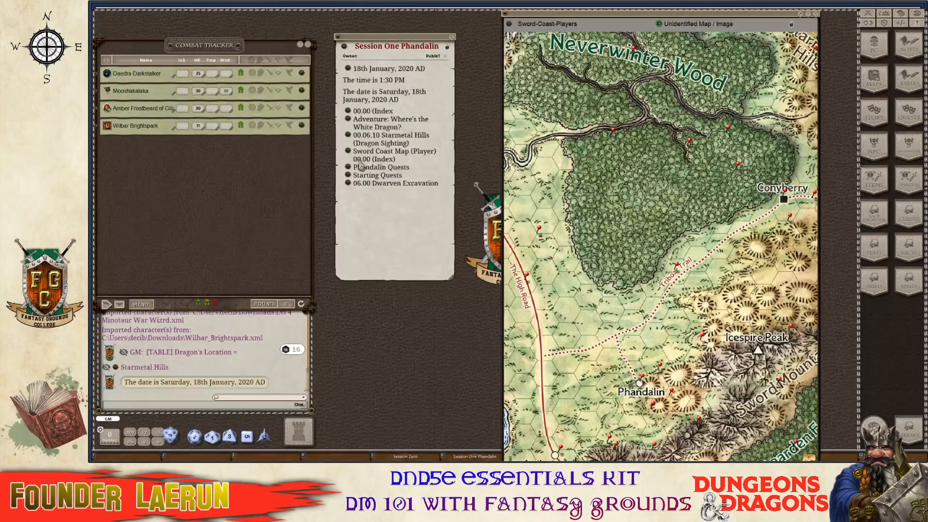
pyautogui.press('ctrl')
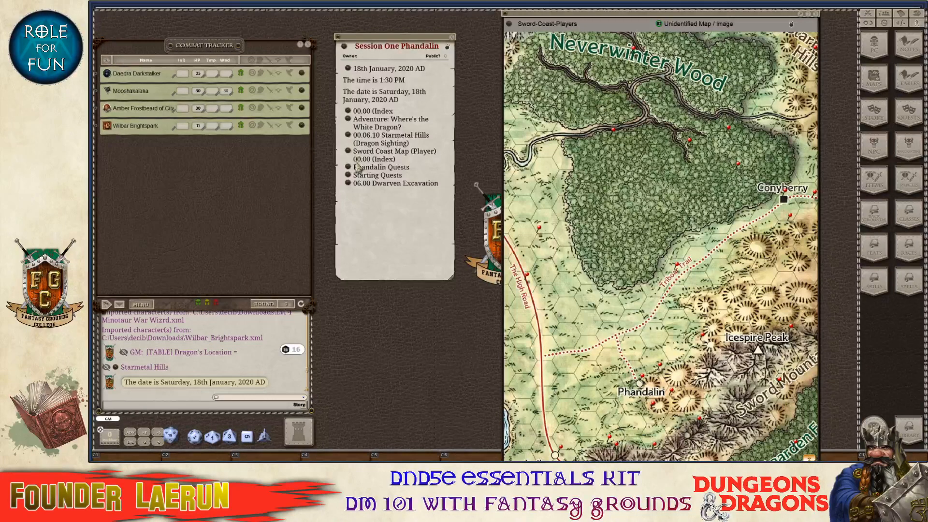
# Open the Dwarven Excavation Quest, its 50 GP reward parcel and location entry, arranging the windows.
pyautogui.click(350, 177)
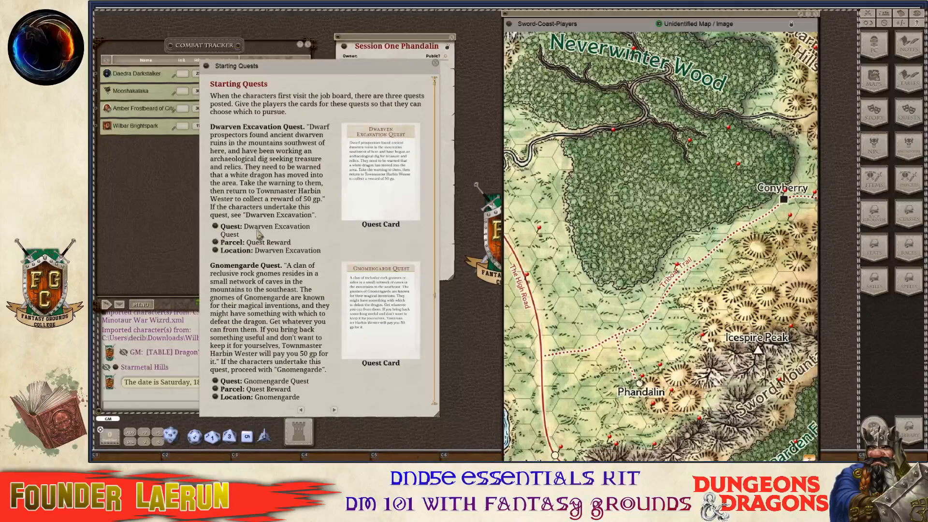
pyautogui.click(215, 226)
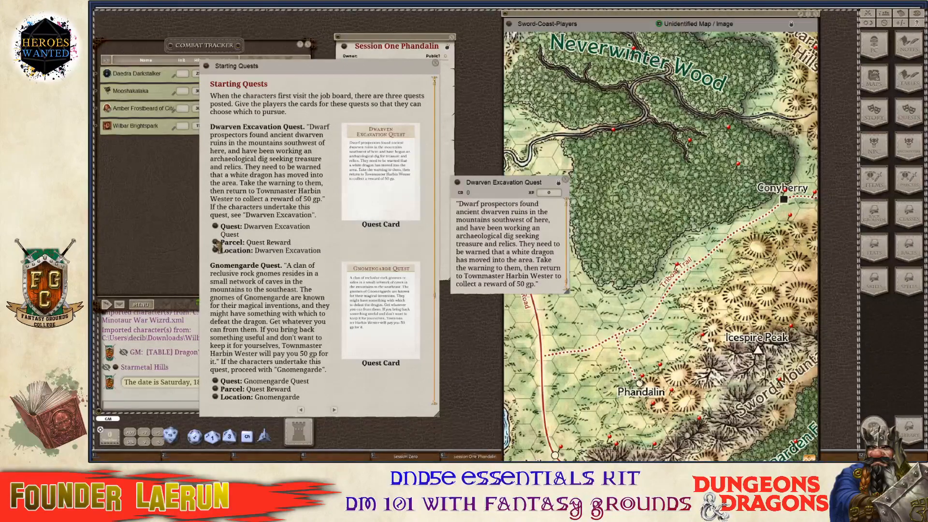
pyautogui.click(216, 243)
pyautogui.moveTo(520, 184); pyautogui.dragTo(725, 180)
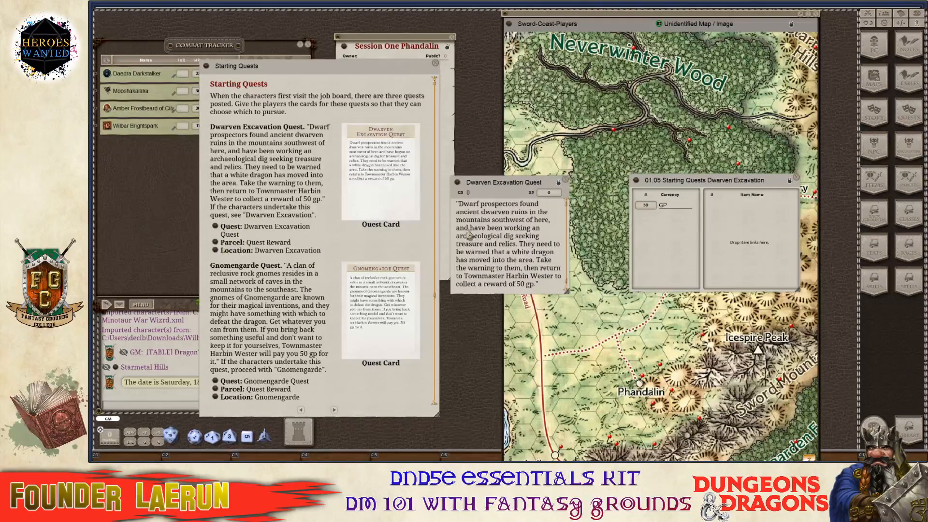
pyautogui.click(216, 252)
pyautogui.moveTo(307, 192); pyautogui.dragTo(666, 402)
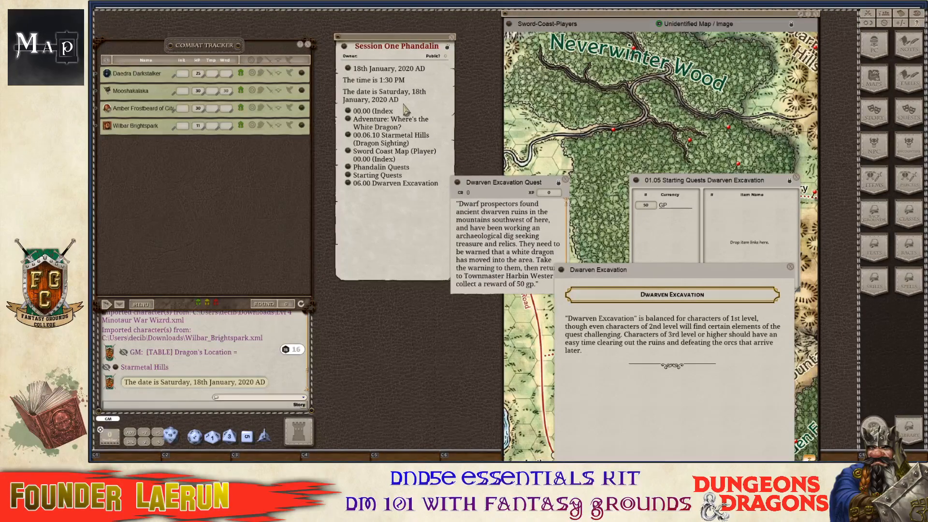
pyautogui.press('ctrl')
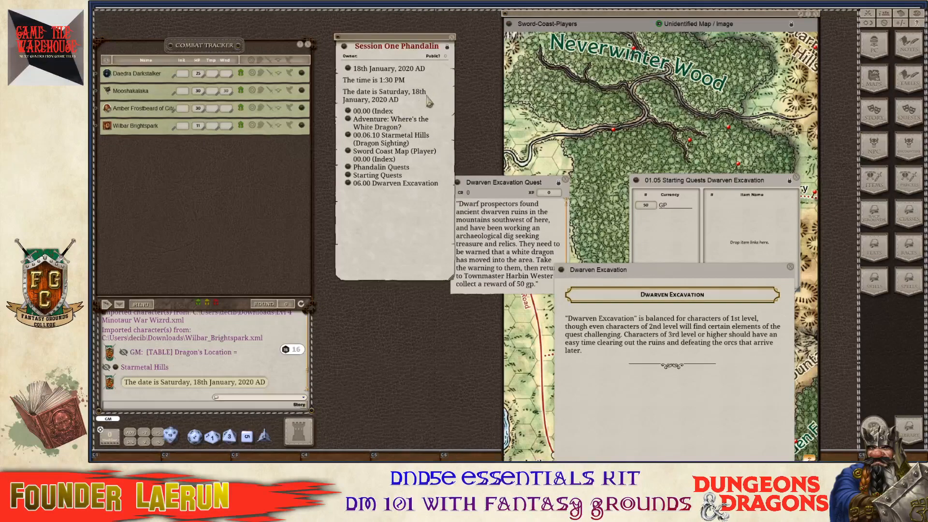
# Link the Dwarven Excavation 50 GP reward parcel into the Session One Phandalin note.
pyautogui.keyDown('ctrl'); pyautogui.click(509, 198); pyautogui.keyUp('ctrl')
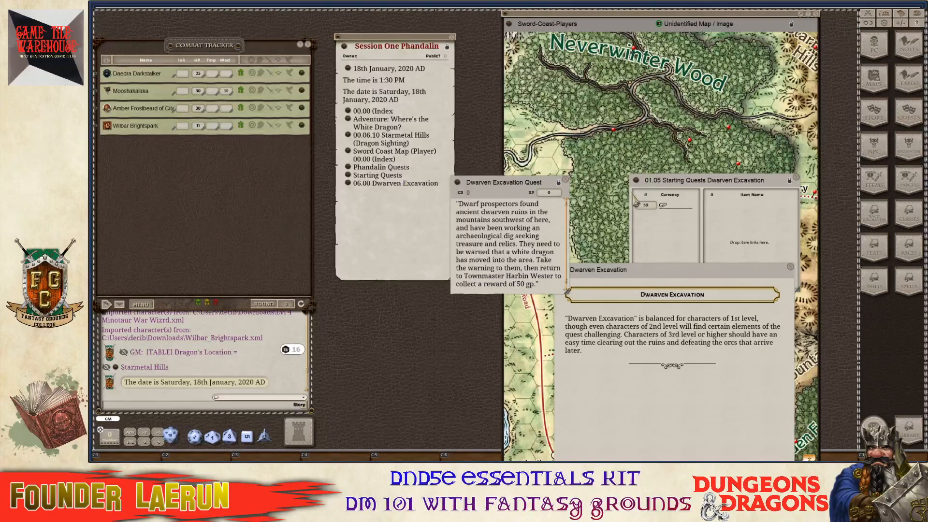
pyautogui.click(634, 184)
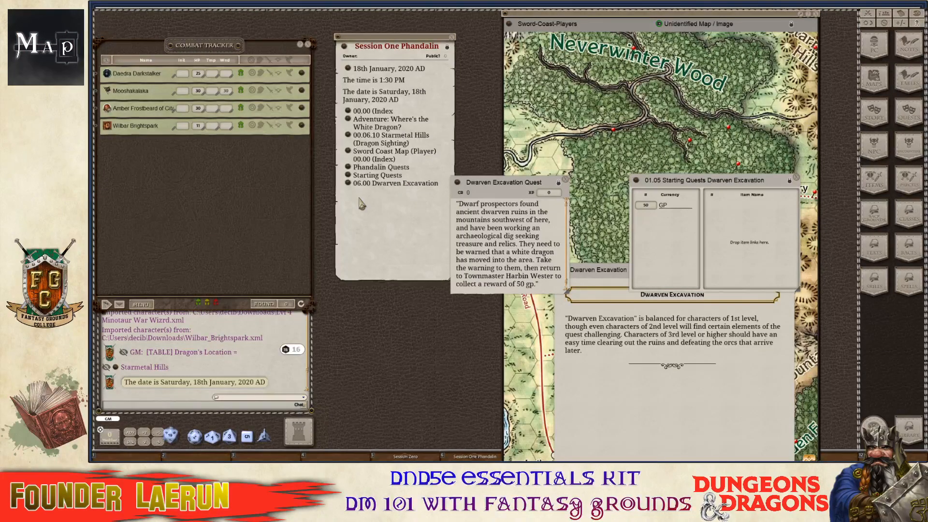
pyautogui.press('ctrl')
pyautogui.press('ctrl')
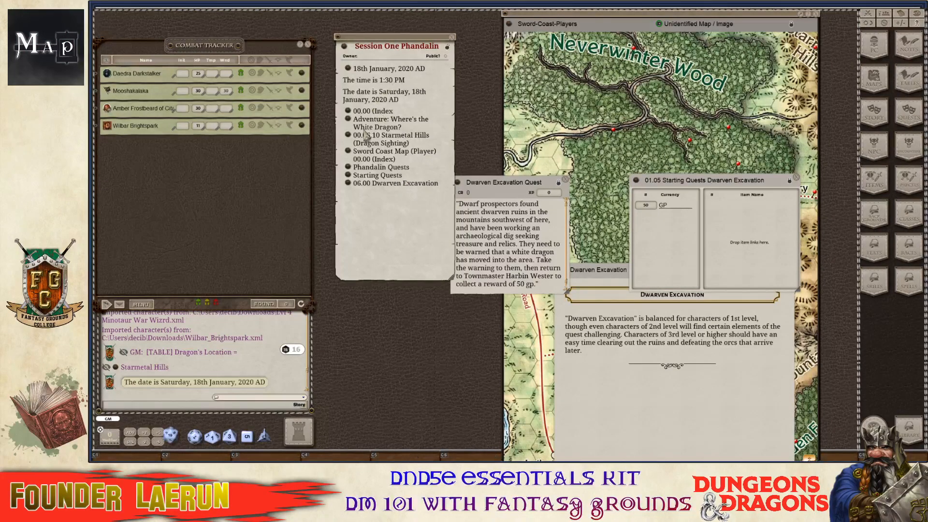
pyautogui.moveTo(636, 184); pyautogui.dragTo(371, 206)
# Link the Dwarven Excavation Quest into the session note and close the quest record.
pyautogui.click(688, 354)
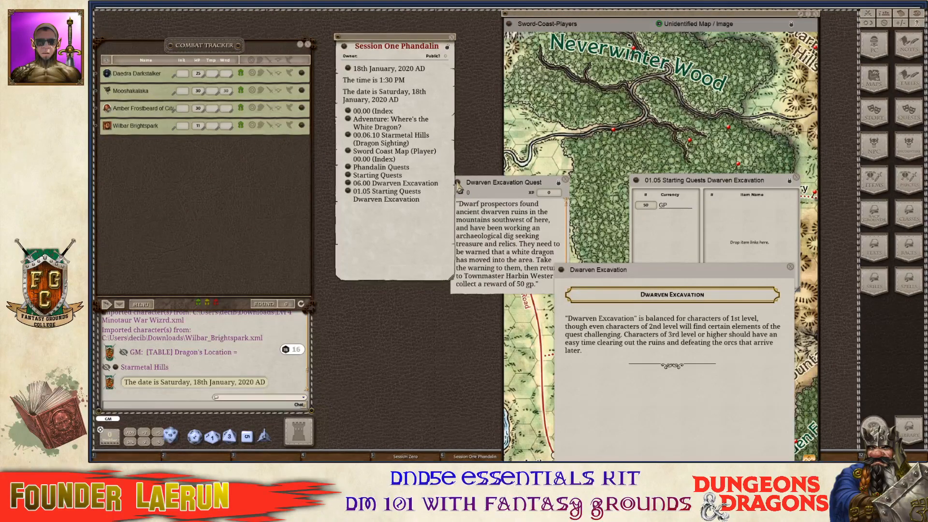
pyautogui.moveTo(480, 183); pyautogui.dragTo(366, 237)
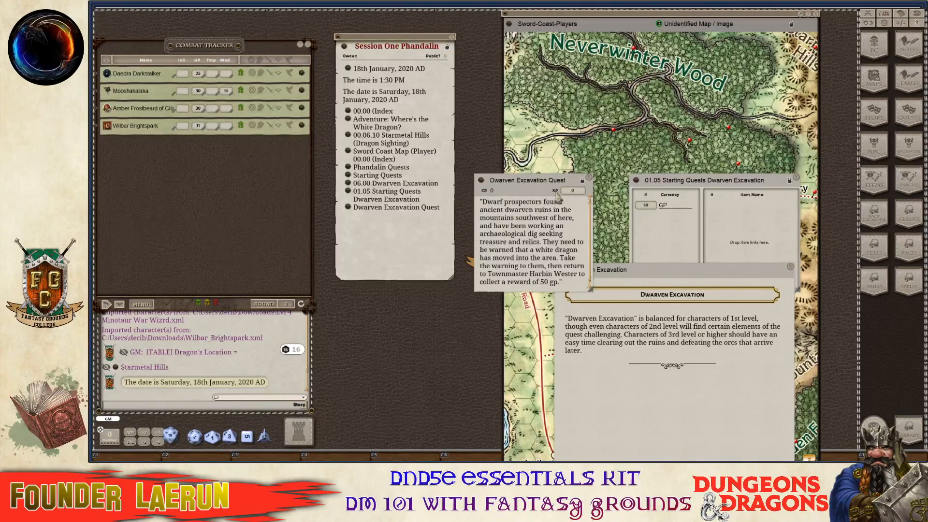
pyautogui.press('ctrl')
pyautogui.scroll(-1, 556, 227)
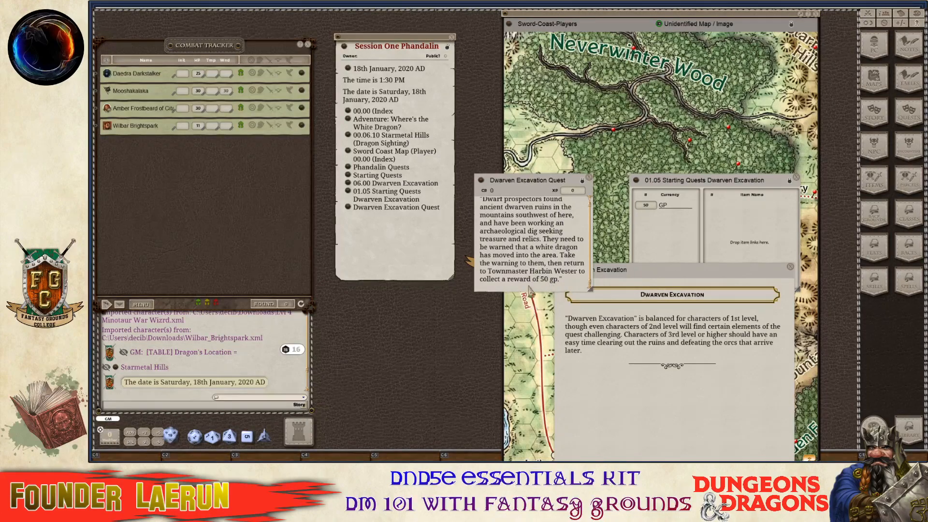
pyautogui.scroll(1, 556, 270)
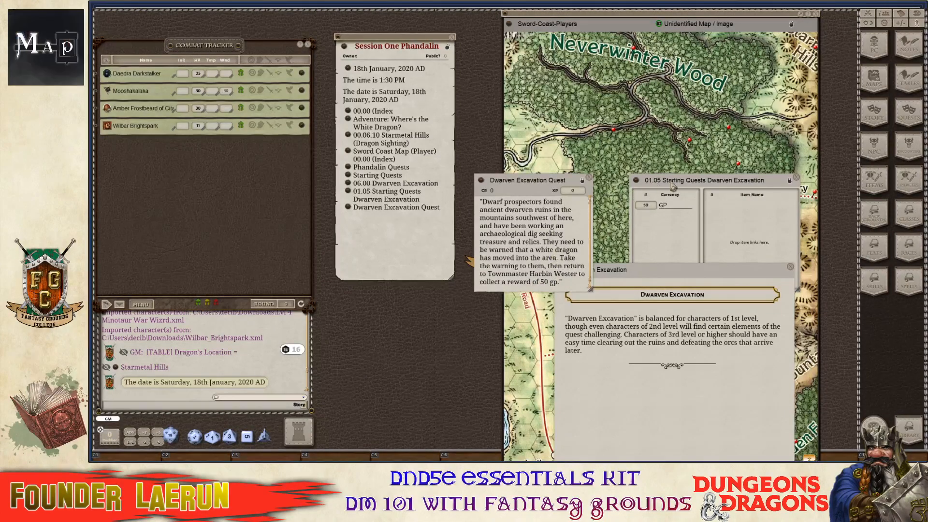
pyautogui.press('ctrl')
pyautogui.click(589, 178)
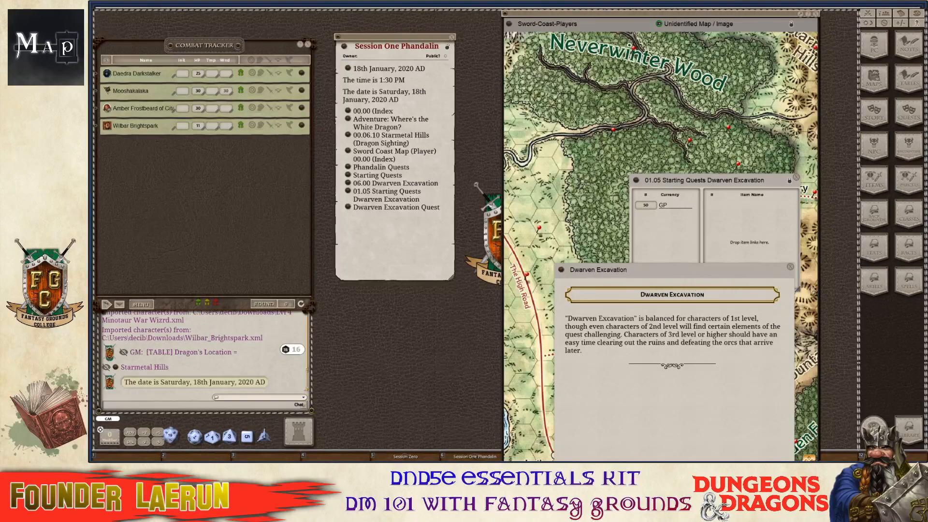
# Close the Dwarven Excavation and 01.05 Starting Quests windows and zoom the Sword Coast map out.
pyautogui.click(790, 269)
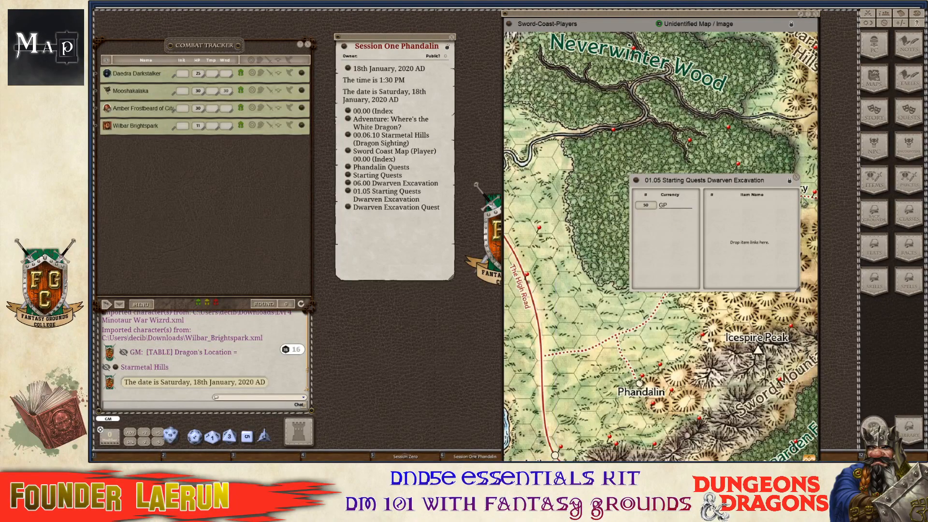
pyautogui.click(796, 178)
pyautogui.press('ctrl')
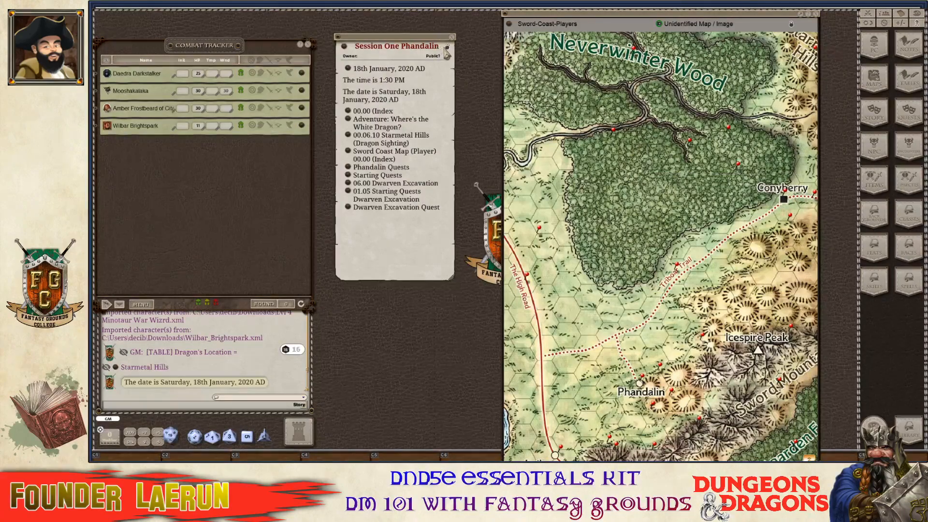
pyautogui.scroll(-2, 705, 322)
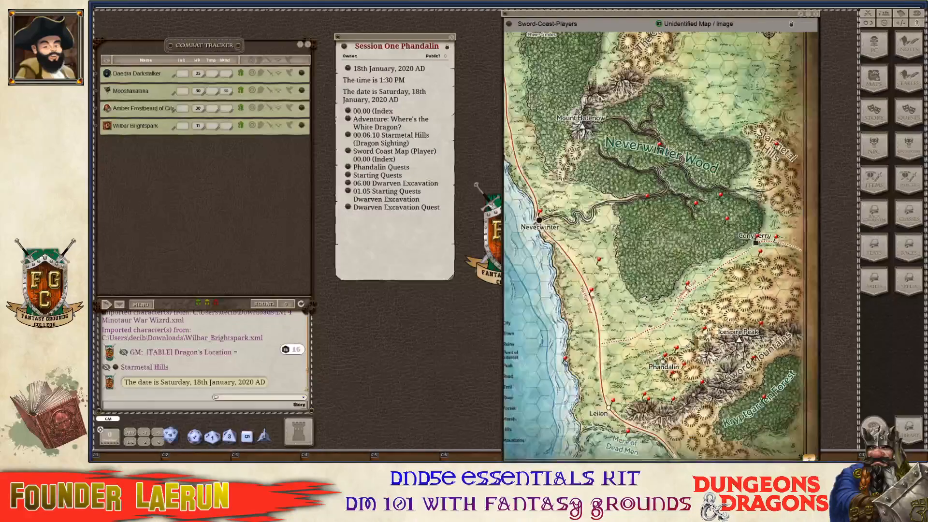
pyautogui.scroll(3, 680, 346)
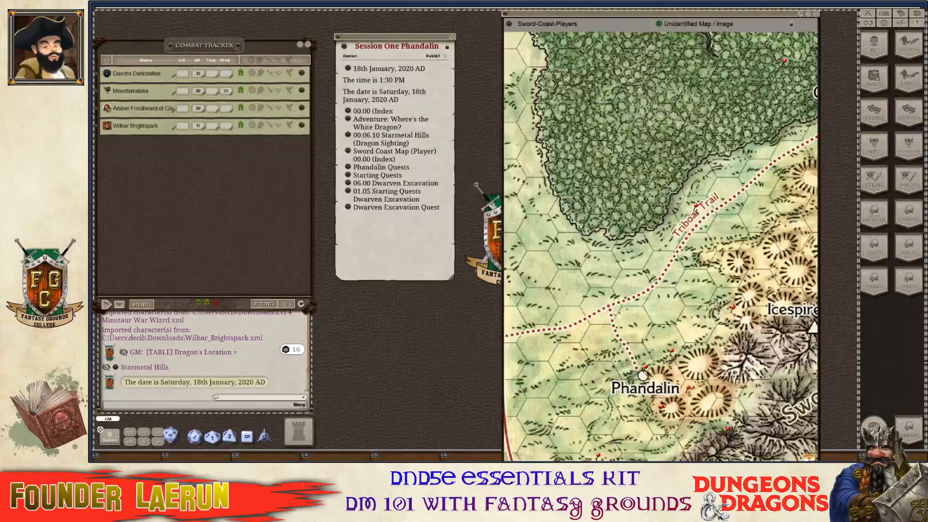
pyautogui.scroll(-3, 679, 387)
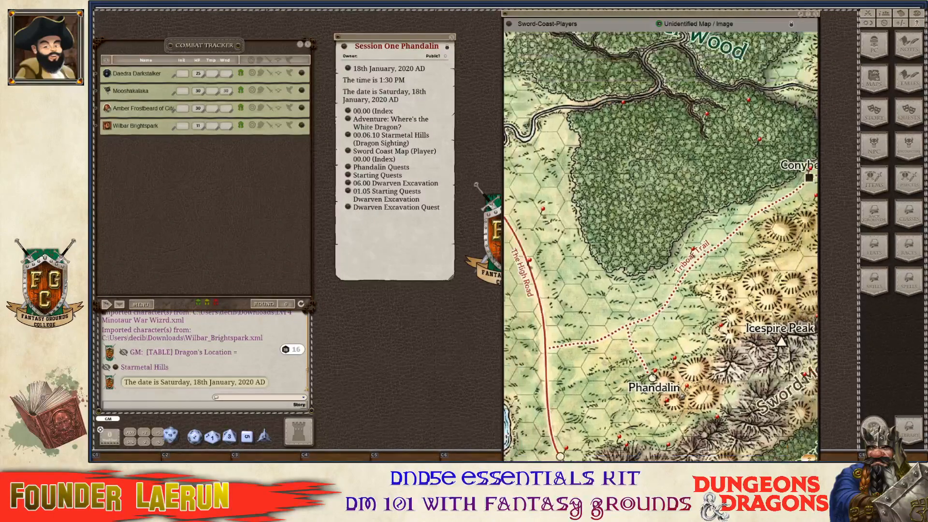
pyautogui.scroll(-3, 681, 393)
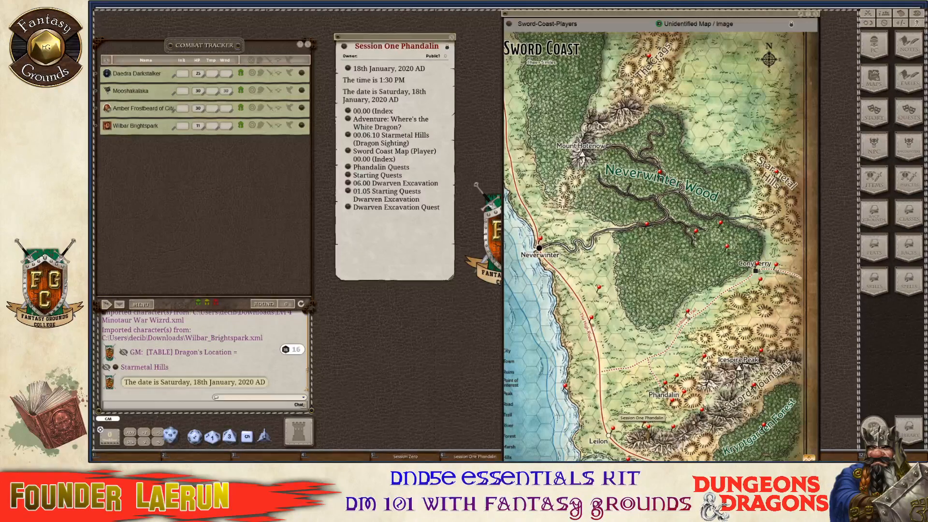
# In Images & Maps, filter to Maps - D&D Dragon of Icespire Peak and open Dwarven-Excavation-DM.
pyautogui.click(875, 87)
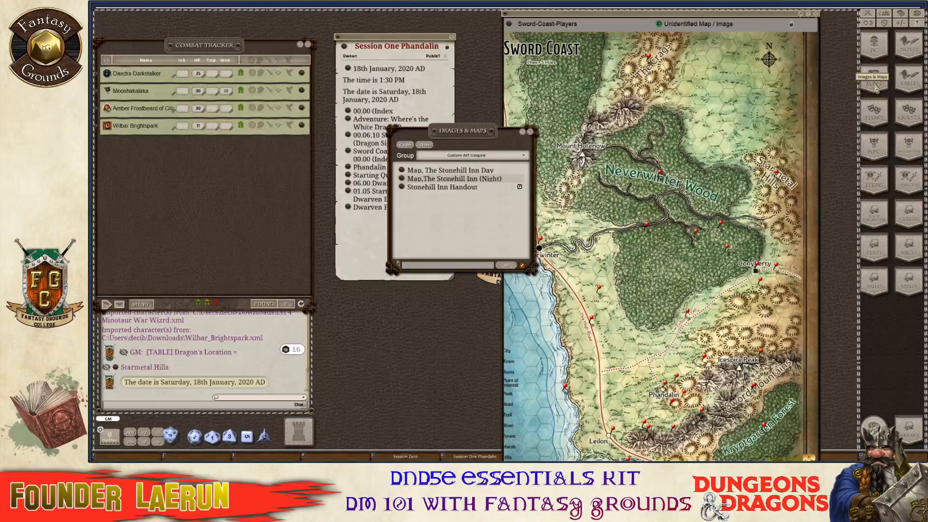
pyautogui.moveTo(463, 194); pyautogui.dragTo(608, 177)
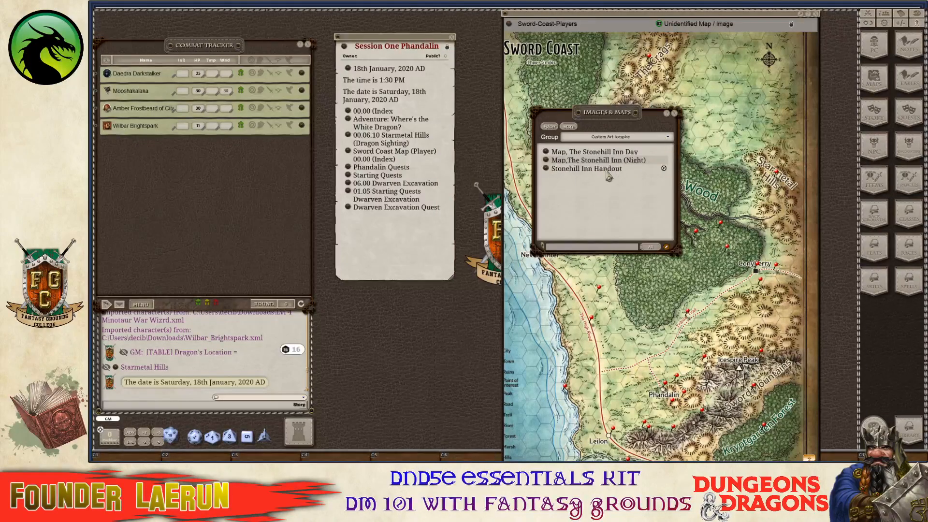
pyautogui.click(660, 140)
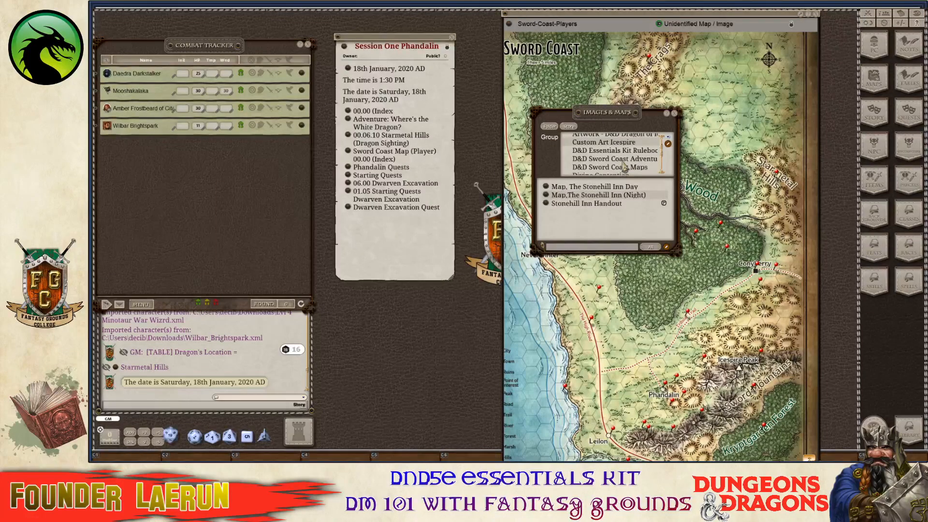
pyautogui.scroll(-2, 631, 165)
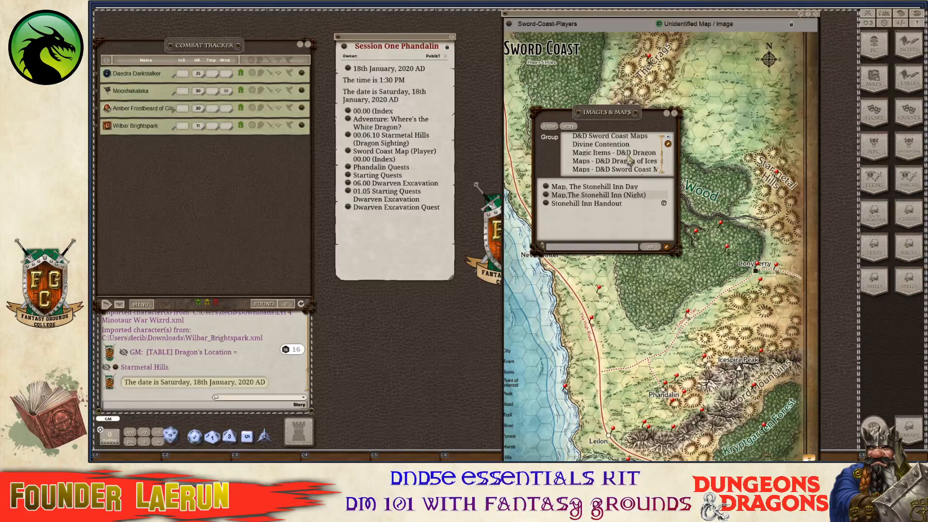
pyautogui.click(631, 161)
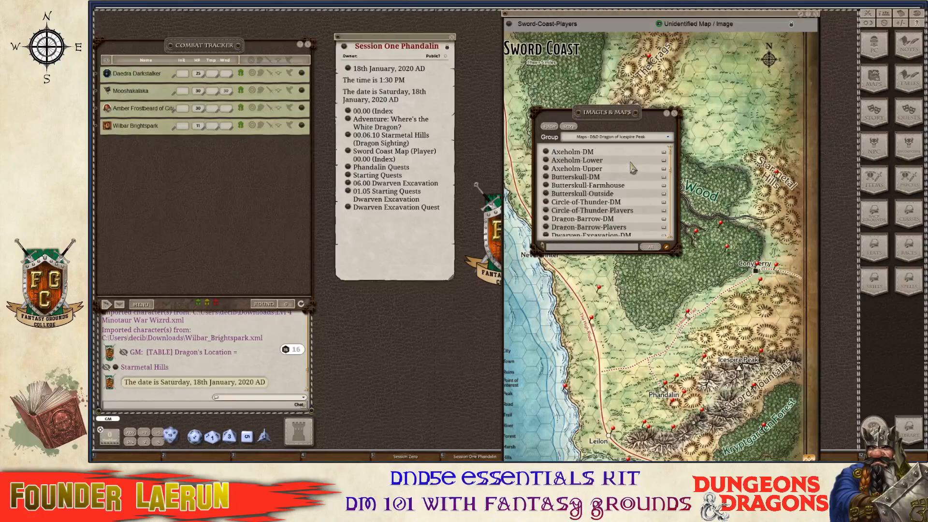
pyautogui.scroll(-2, 611, 194)
pyautogui.scroll(-1, 611, 193)
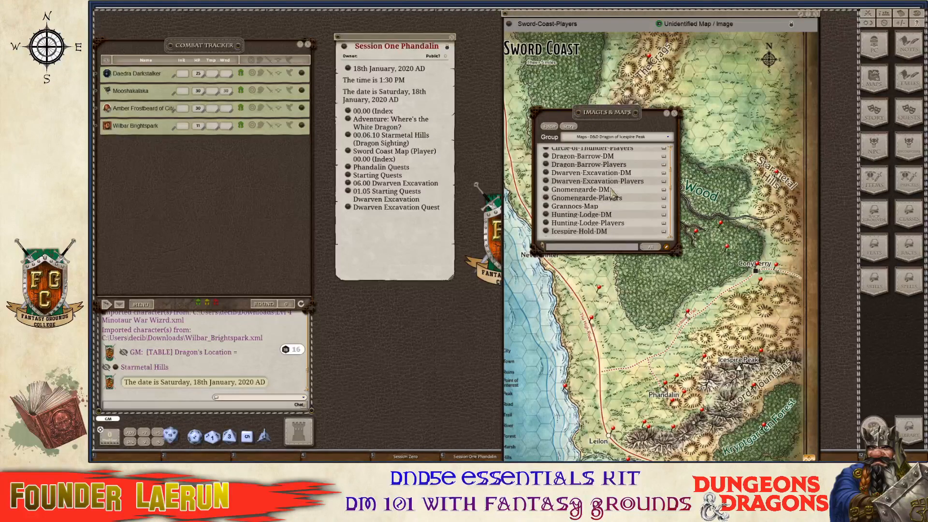
pyautogui.click(546, 173)
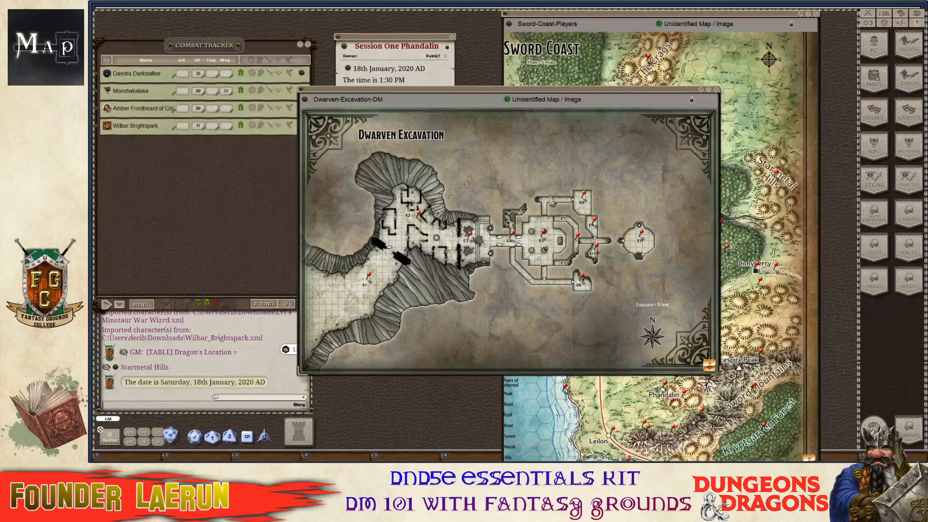
# Check the E1 Canyon pin, then link the Dwarven-Excavation-DM map into Session One Phandalin.
pyautogui.moveTo(505, 91); pyautogui.dragTo(630, 99)
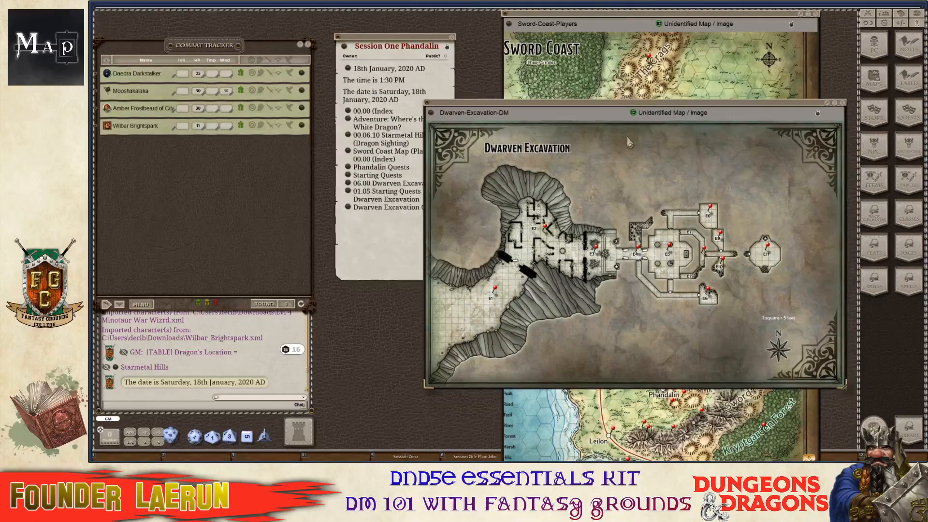
pyautogui.scroll(3, 621, 196)
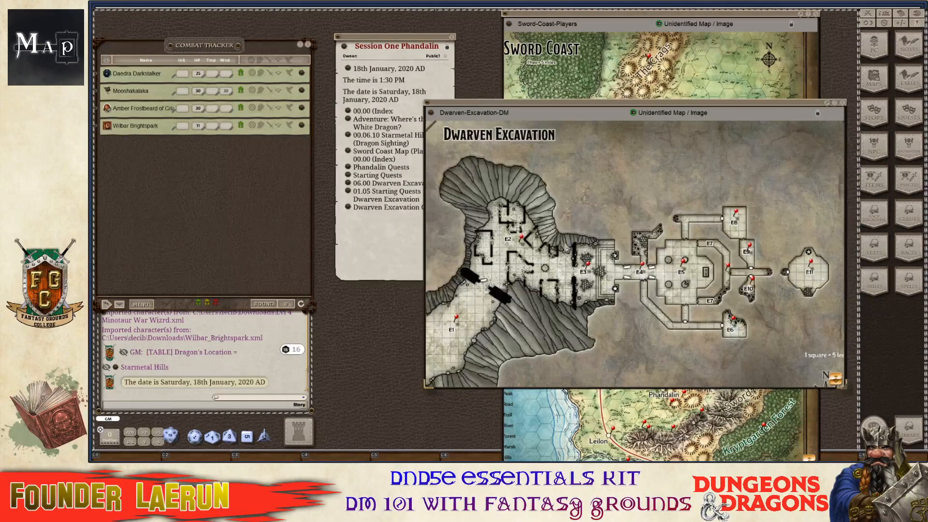
pyautogui.doubleClick(458, 320)
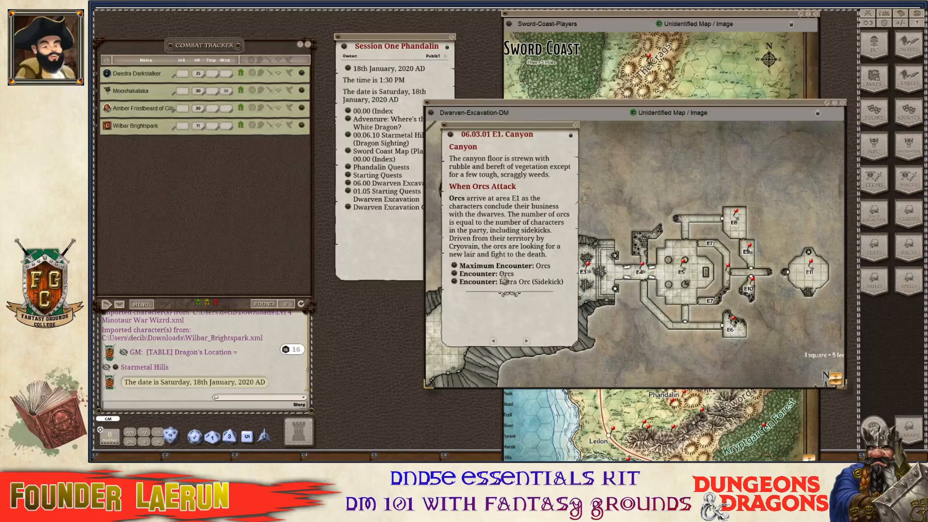
pyautogui.click(576, 126)
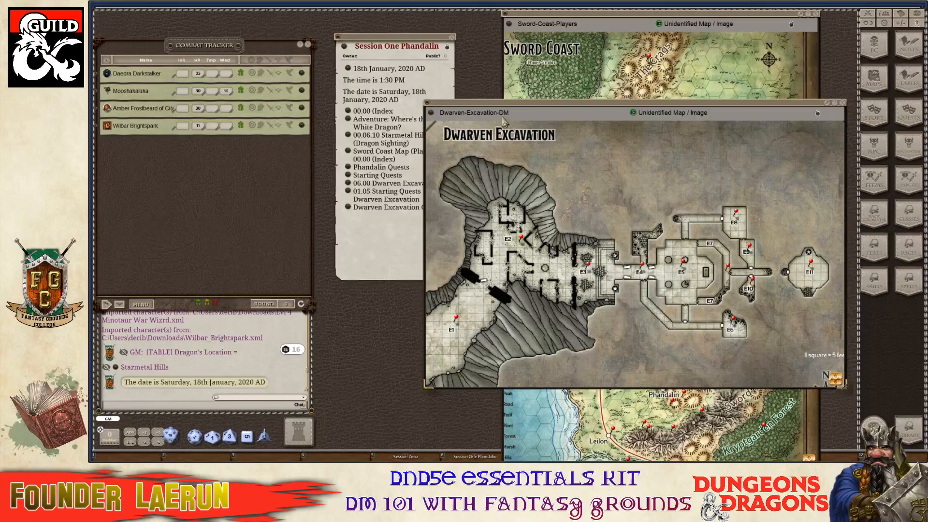
pyautogui.press('ctrl')
pyautogui.moveTo(529, 113); pyautogui.dragTo(596, 82)
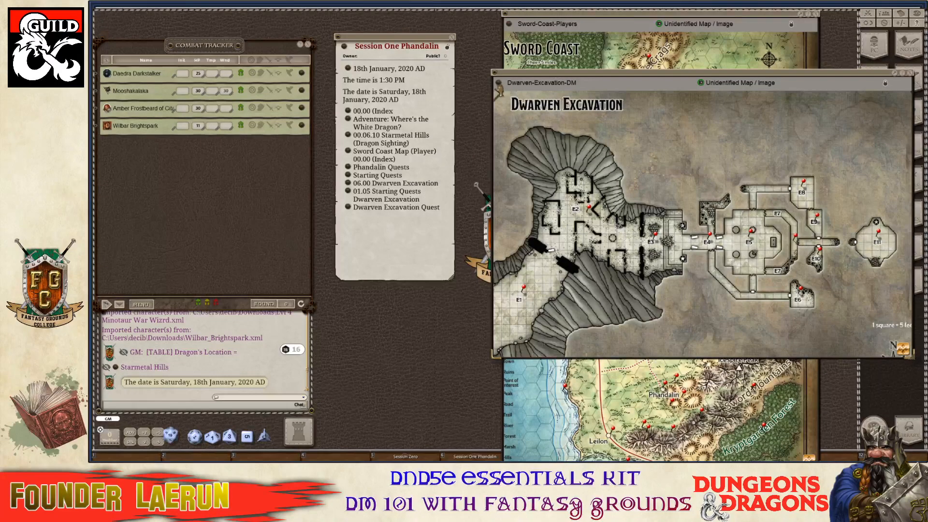
pyautogui.moveTo(505, 87); pyautogui.dragTo(360, 233)
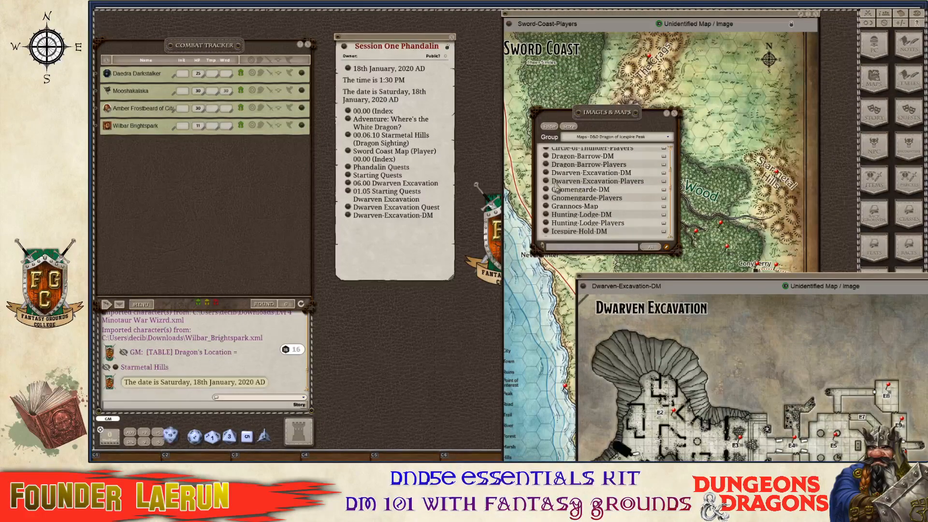
# Open Dwarven-Excavation-Players, link it into the Session One note, and resize its window.
pyautogui.click(547, 183)
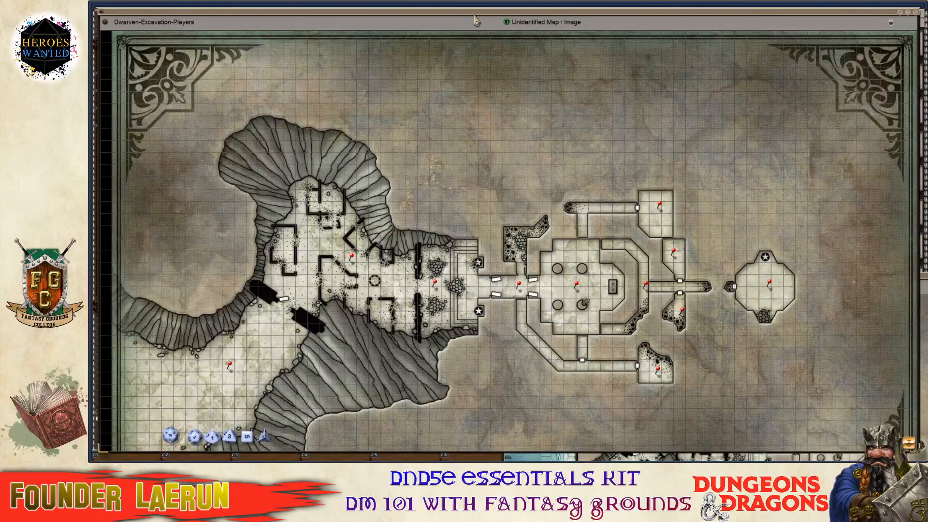
pyautogui.moveTo(475, 17); pyautogui.dragTo(927, 111)
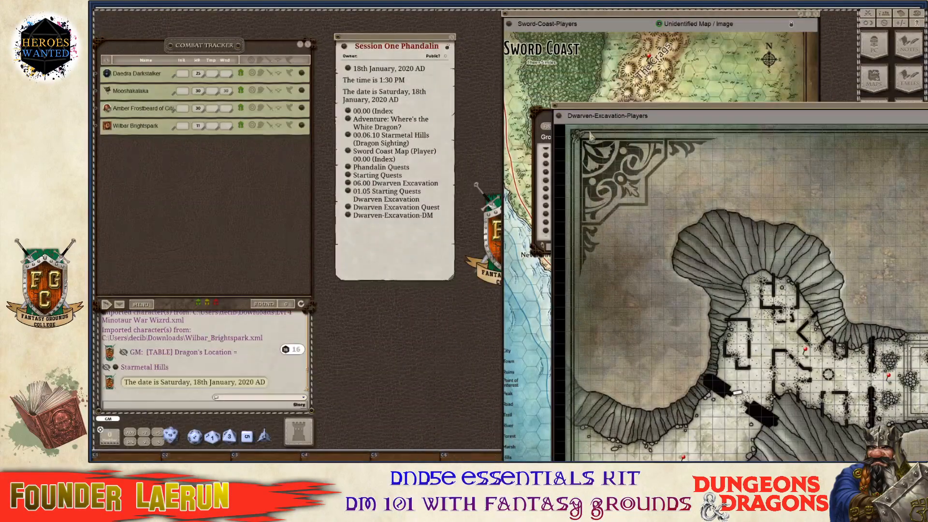
pyautogui.moveTo(559, 121); pyautogui.dragTo(358, 238)
pyautogui.moveTo(739, 111); pyautogui.dragTo(315, 15)
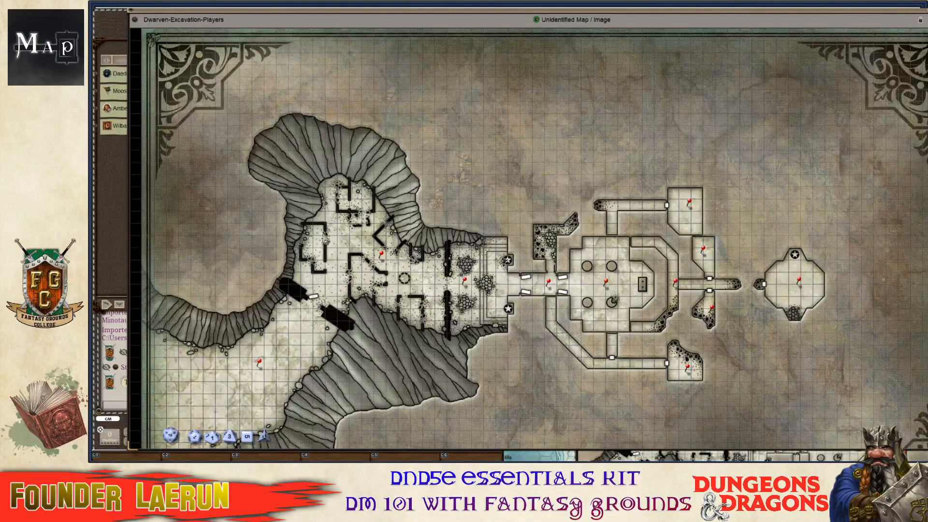
pyautogui.moveTo(313, 13); pyautogui.dragTo(460, 35)
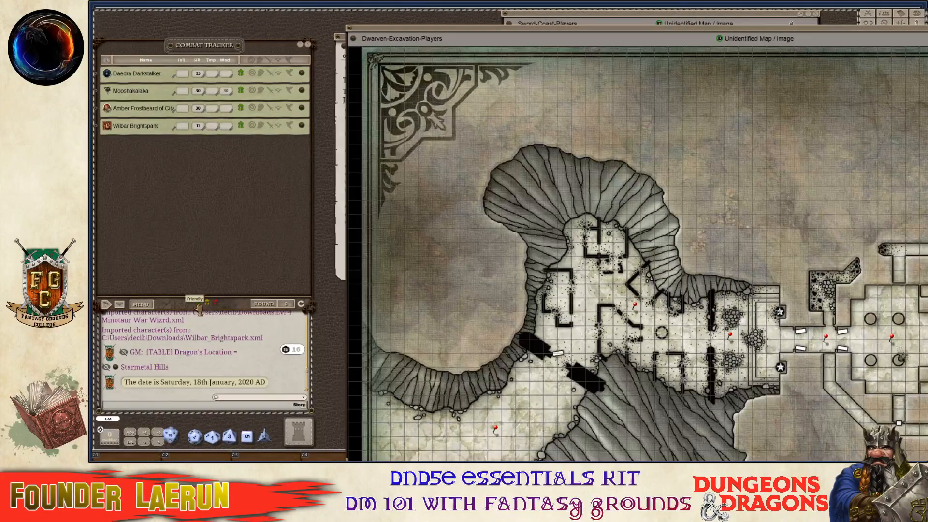
# Place the party's four tokens in the canyon and shrink the players map window.
pyautogui.scroll(-2, 492, 331)
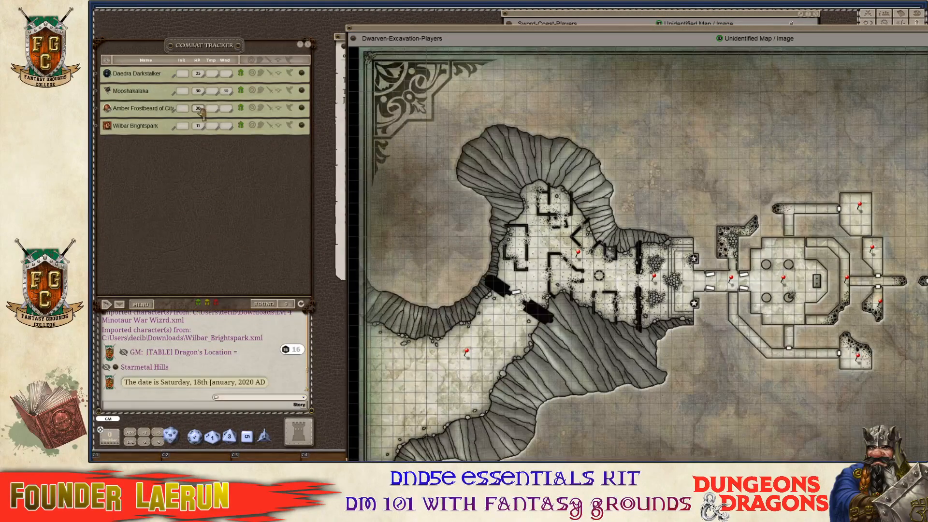
pyautogui.press('ctrl')
pyautogui.moveTo(461, 383); pyautogui.dragTo(465, 376)
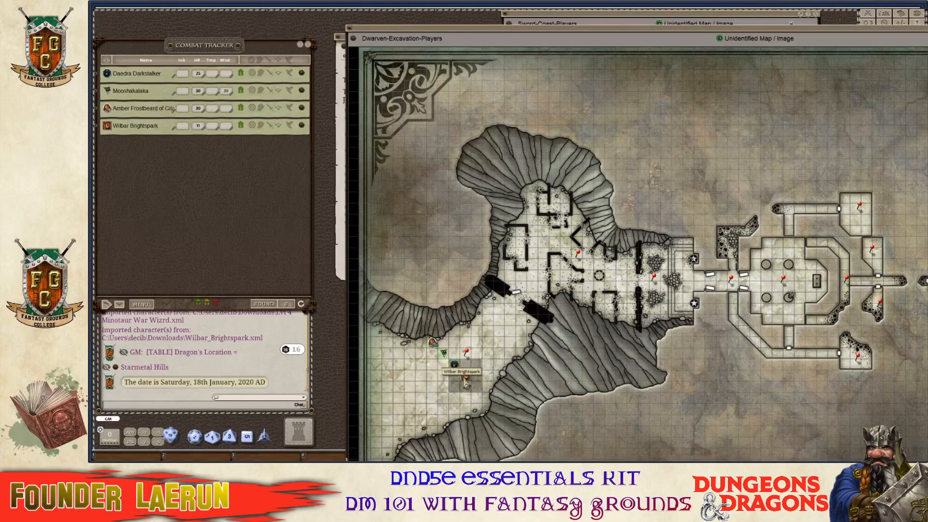
pyautogui.press('ctrl')
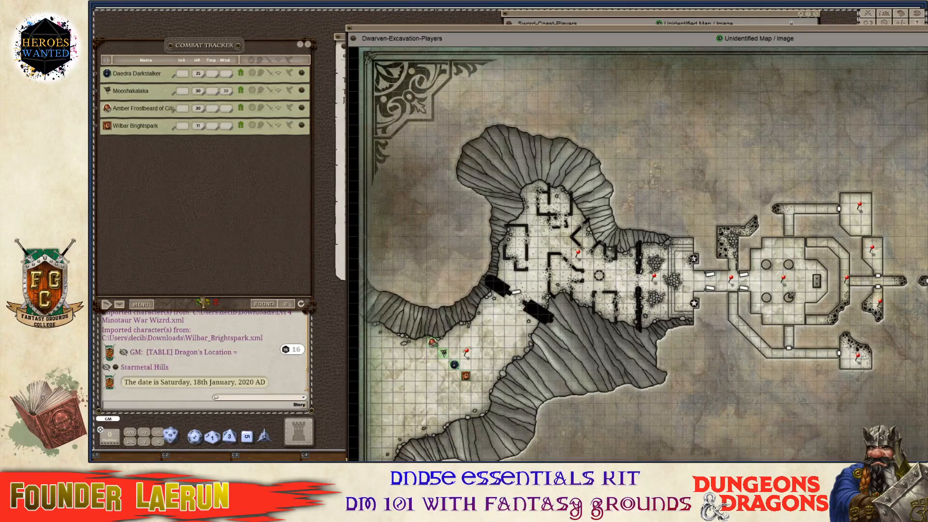
pyautogui.scroll(1, 498, 359)
pyautogui.scroll(-1, 497, 359)
pyautogui.moveTo(798, 32); pyautogui.dragTo(602, 14)
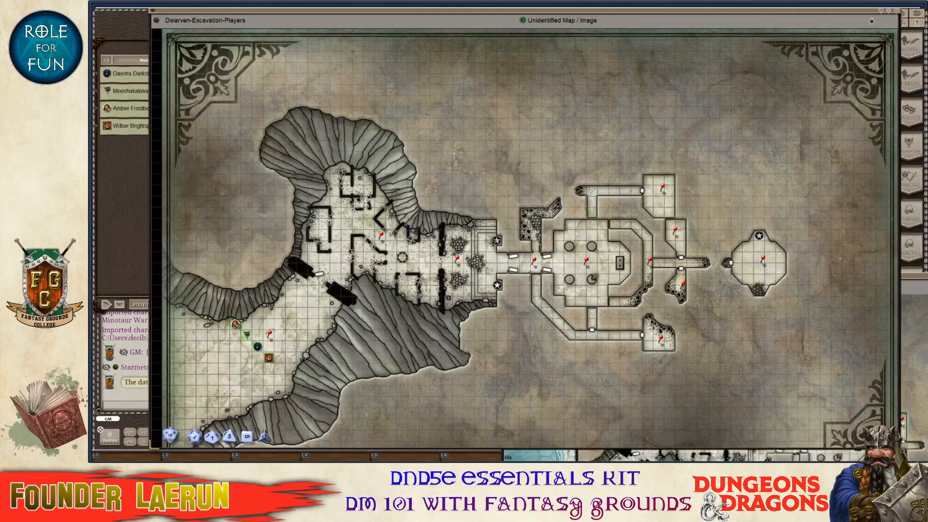
pyautogui.moveTo(897, 445); pyautogui.dragTo(484, 323)
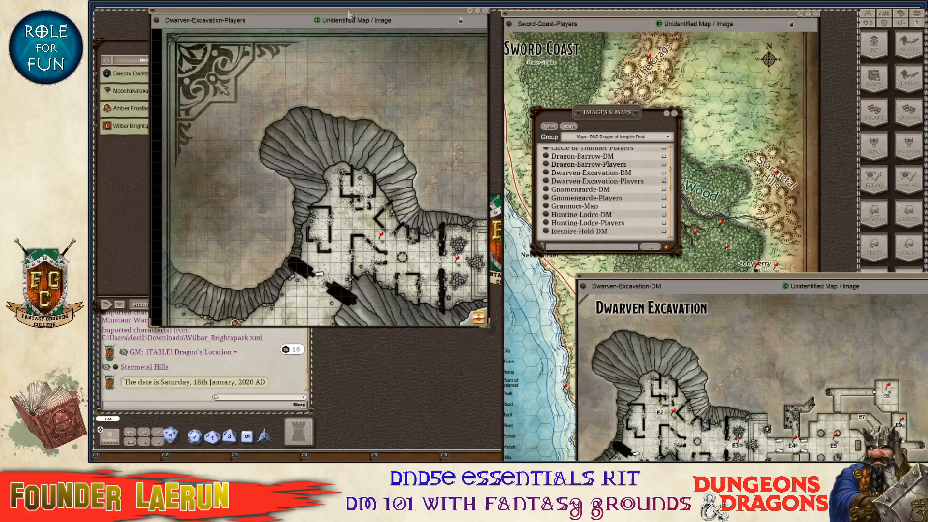
# Close the DM dungeon map, enlarge the players' map, and check its grid options.
pyautogui.moveTo(350, 15); pyautogui.dragTo(652, 19)
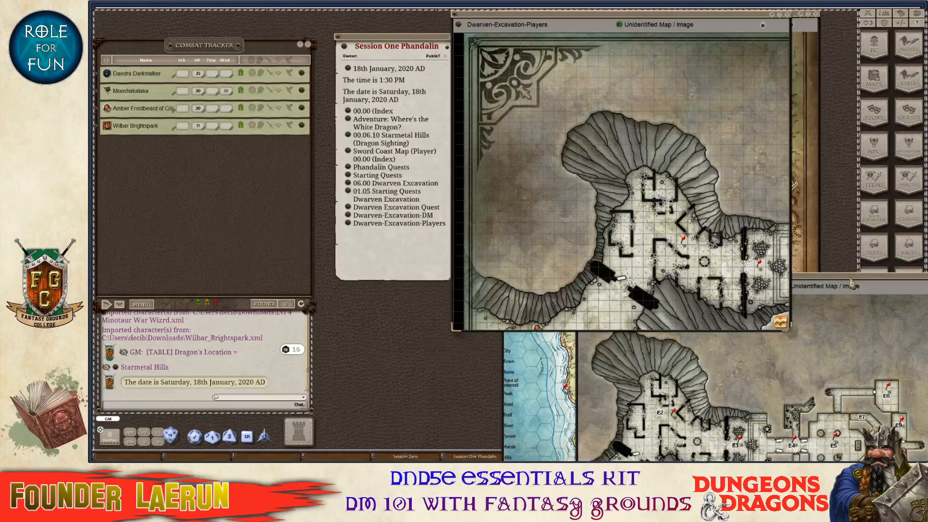
pyautogui.moveTo(851, 284); pyautogui.dragTo(643, 113)
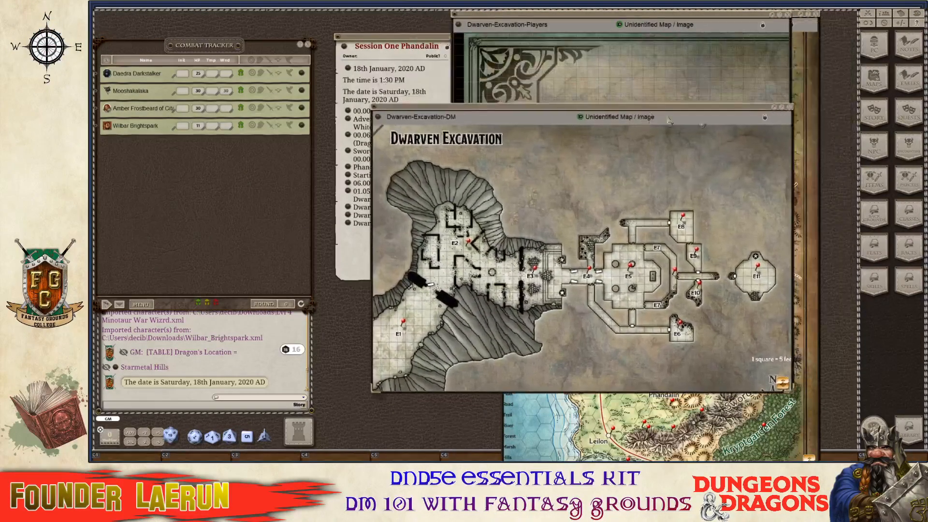
pyautogui.click(790, 108)
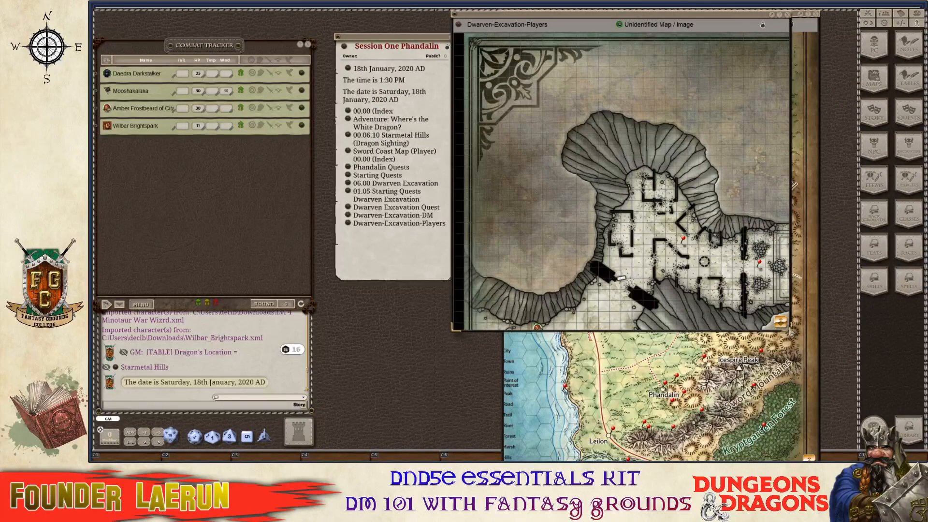
pyautogui.moveTo(789, 332); pyautogui.dragTo(860, 339)
pyautogui.keyDown('ctrl'); pyautogui.rightClick(670, 132); pyautogui.keyUp('ctrl')
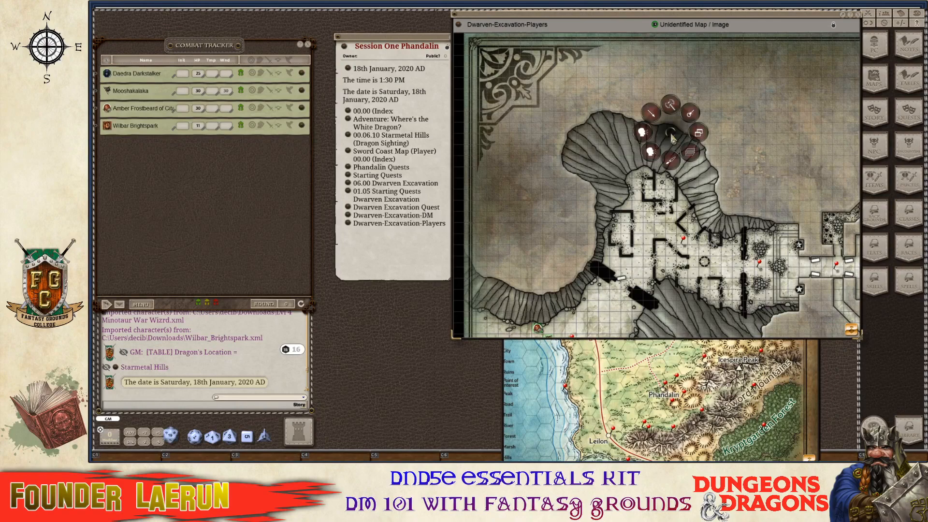
pyautogui.keyDown('ctrl'); pyautogui.click(698, 133); pyautogui.keyUp('ctrl')
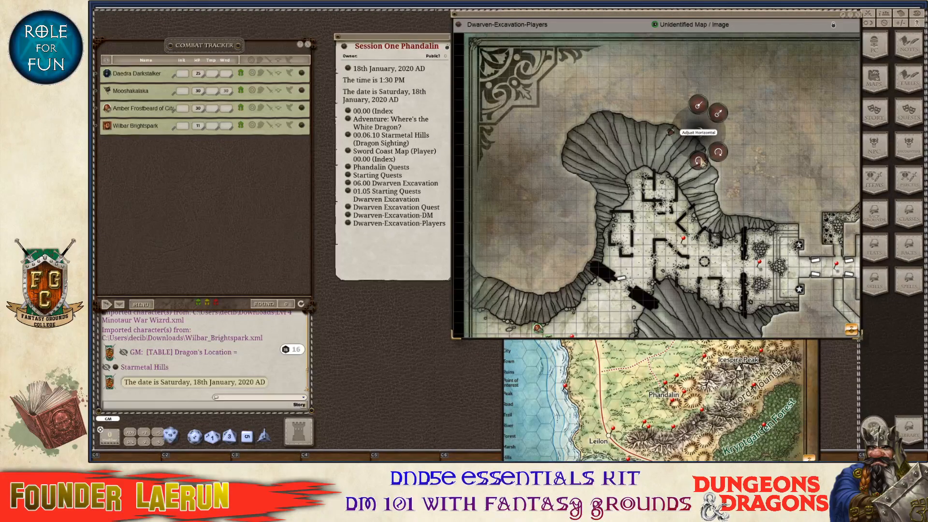
pyautogui.keyDown('ctrl'); pyautogui.click(701, 161); pyautogui.keyUp('ctrl')
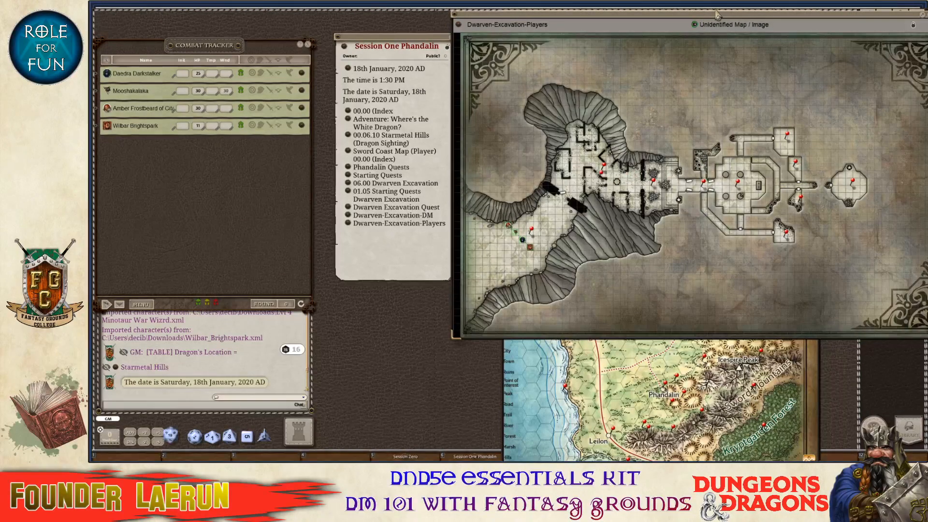
# Reposition and resize the players' map window to show the whole excavation.
pyautogui.moveTo(714, 17); pyautogui.dragTo(621, 21)
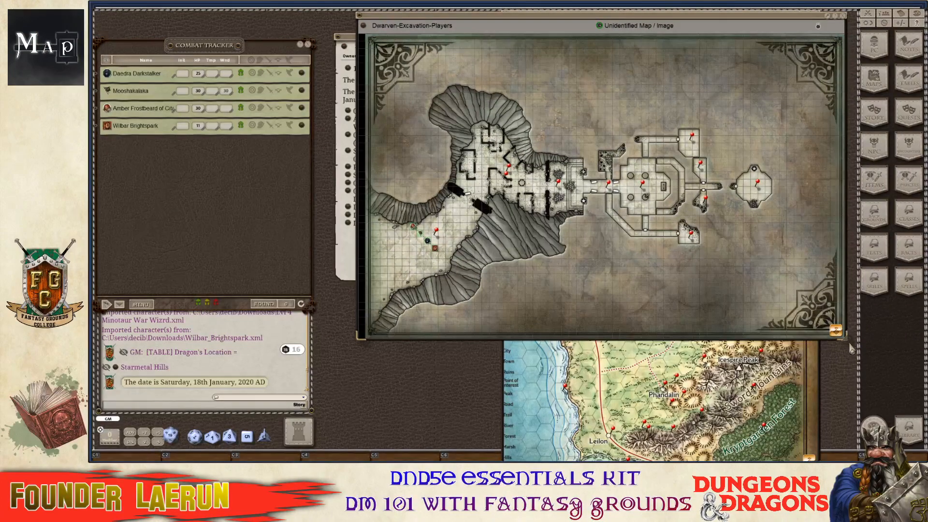
pyautogui.moveTo(844, 340); pyautogui.dragTo(648, 297)
pyautogui.moveTo(558, 256); pyautogui.dragTo(653, 256)
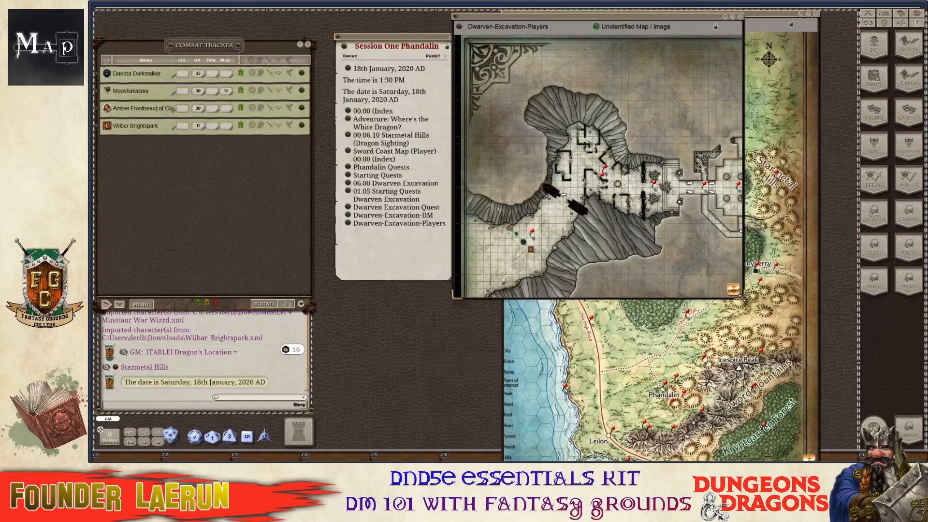
pyautogui.moveTo(743, 300); pyautogui.dragTo(855, 310)
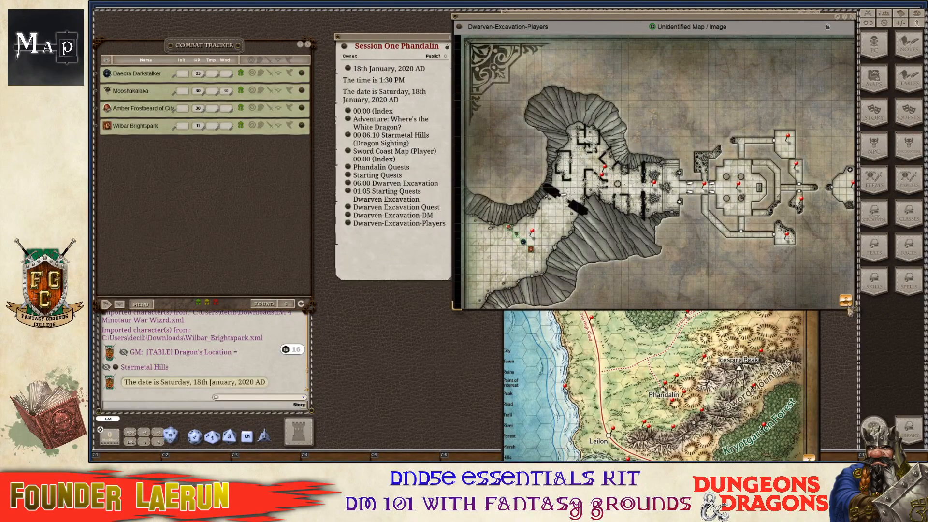
pyautogui.rightClick(792, 261)
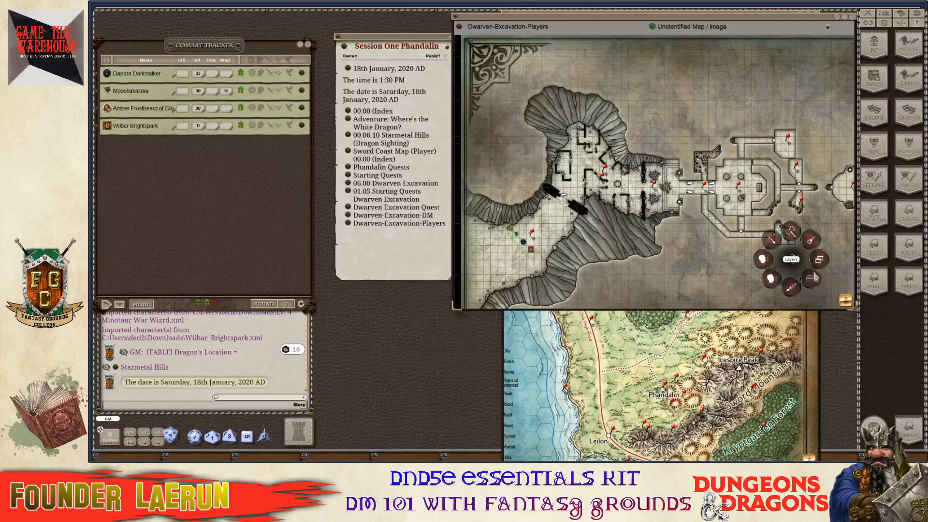
# Shorten the dungeon map window and move the Sword Coast players' map to the left.
pyautogui.moveTo(844, 308); pyautogui.dragTo(839, 287)
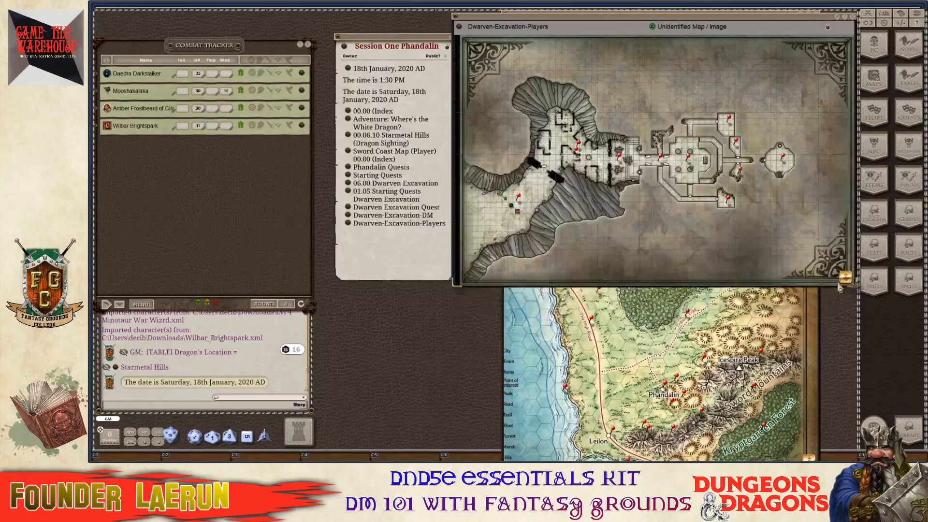
pyautogui.click(688, 352)
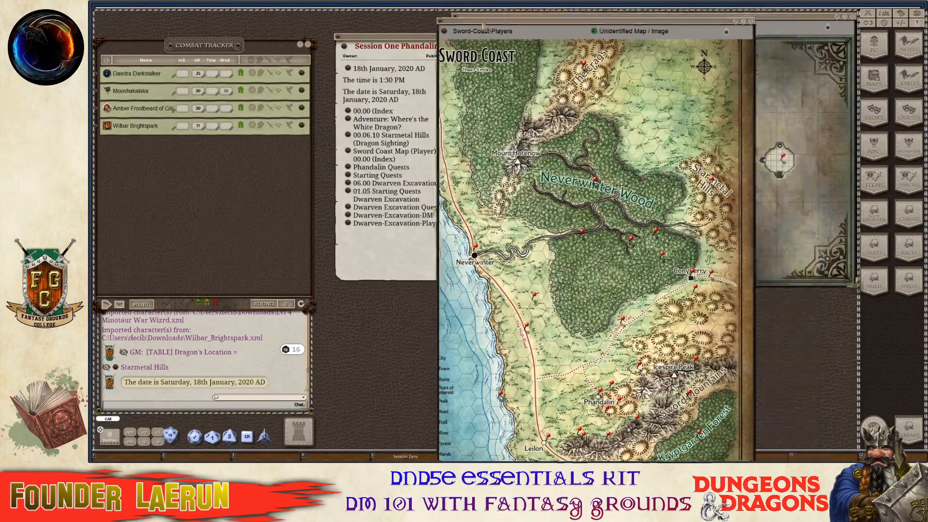
pyautogui.moveTo(646, 26); pyautogui.dragTo(266, 23)
# Zoom in on Phandalin on the Sword Coast map, then close that map.
pyautogui.scroll(-2, 281, 245)
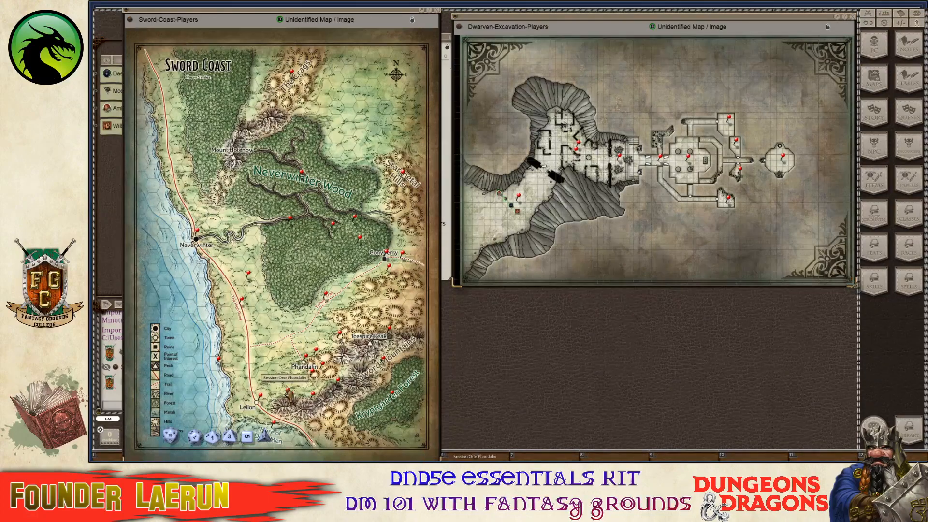
pyautogui.scroll(5, 284, 391)
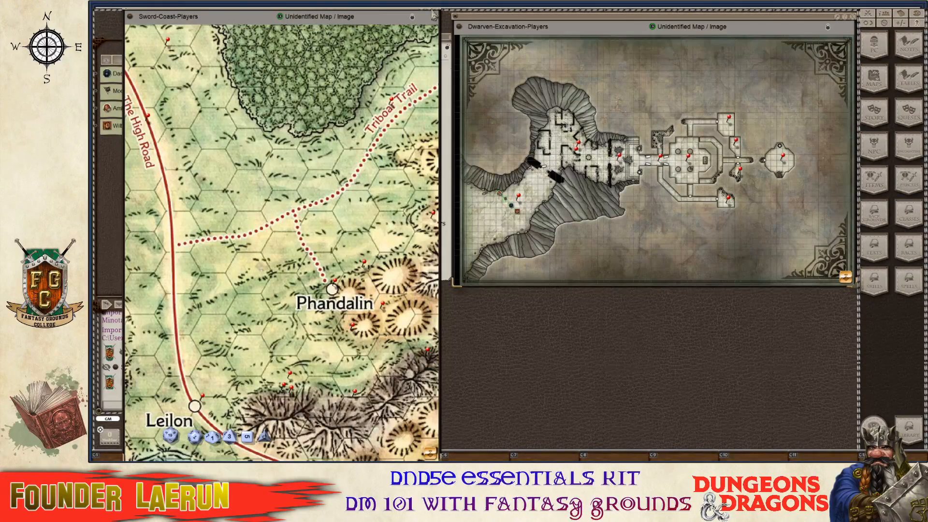
pyautogui.moveTo(433, 14); pyautogui.dragTo(346, 102)
pyautogui.click(419, 61)
# Zoom the Dwarven Excavation map in on the four party tokens and bring the Combat Tracker forward.
pyautogui.scroll(2, 497, 225)
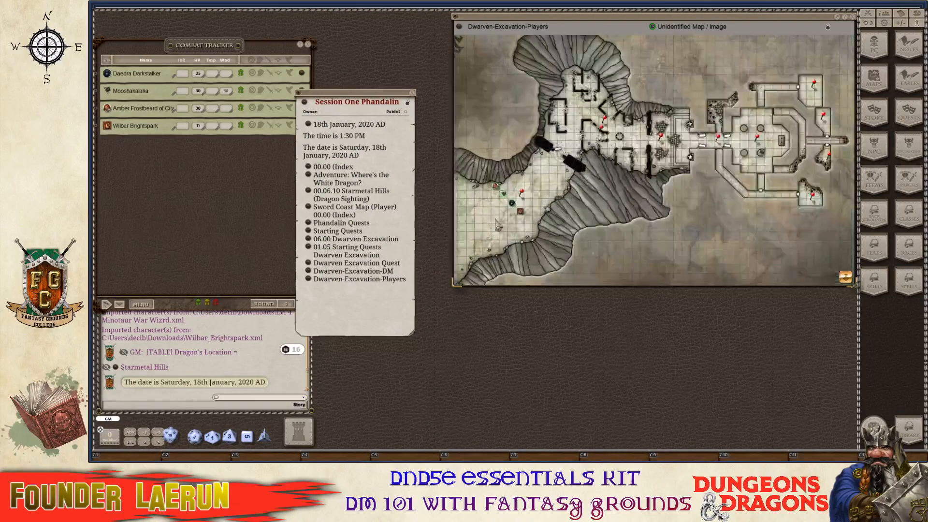
pyautogui.scroll(6, 498, 223)
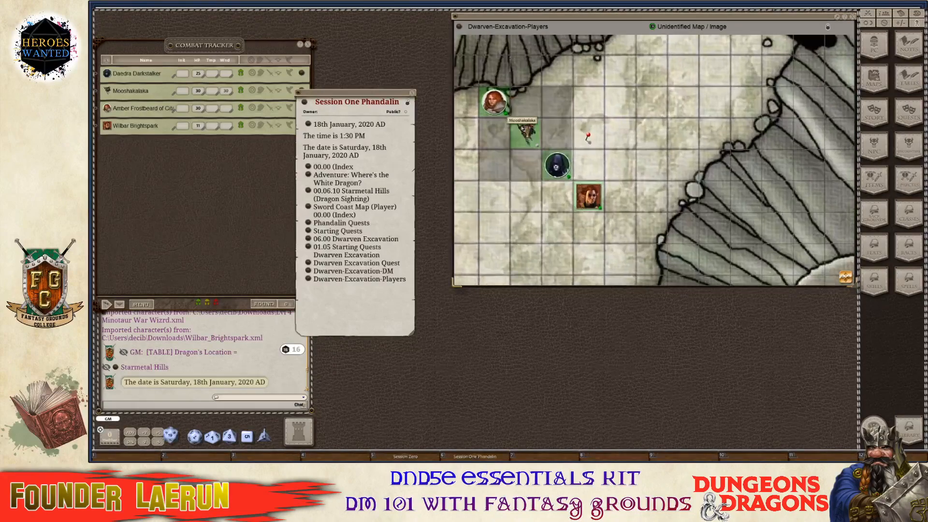
pyautogui.scroll(2, 525, 131)
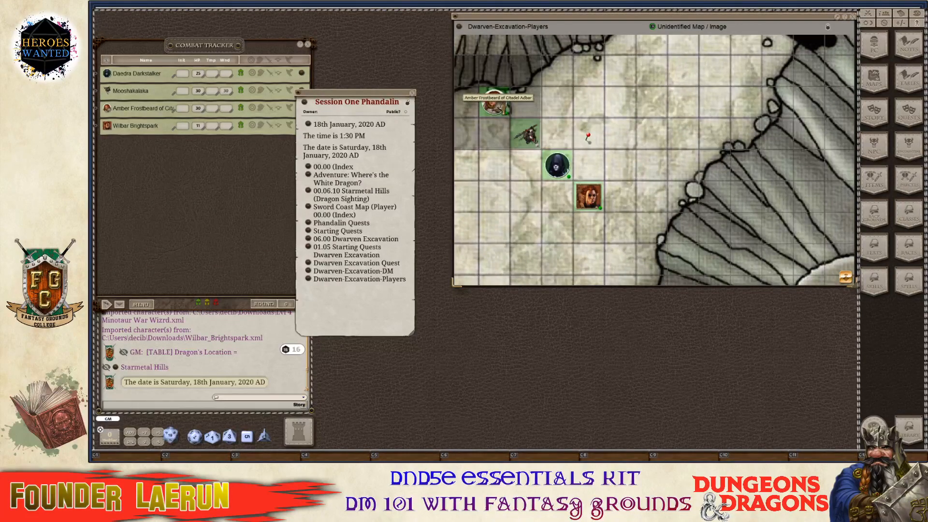
pyautogui.click(224, 93)
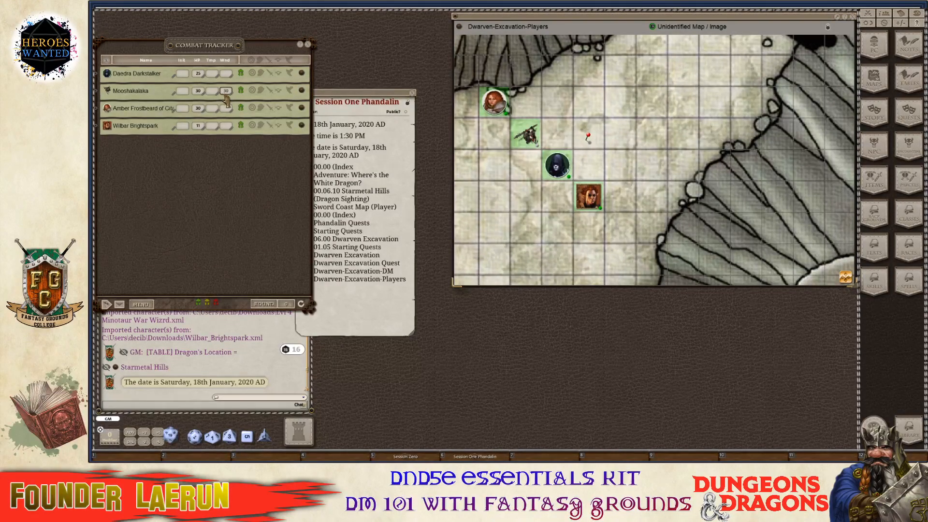
pyautogui.press('ctrl')
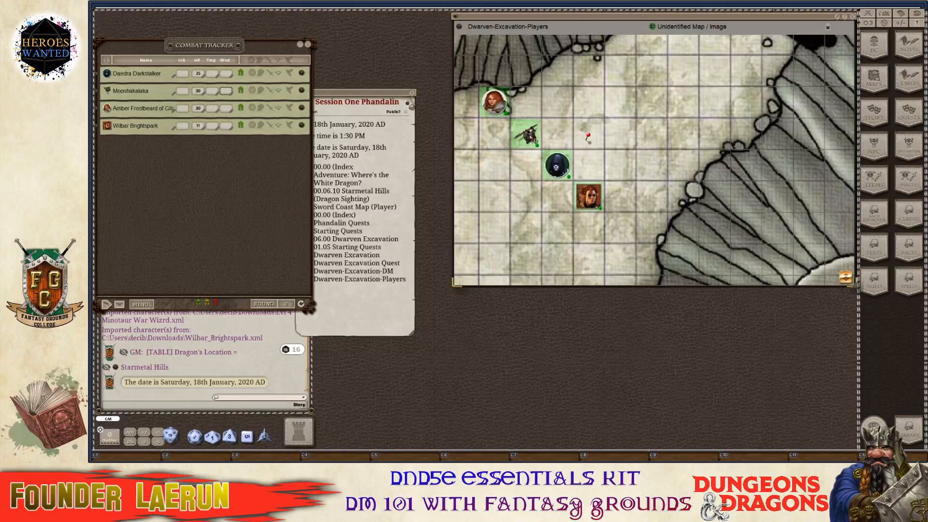
# Close the Session One Phandalin note and shift the dungeon map window left.
pyautogui.click(410, 104)
pyautogui.moveTo(410, 104); pyautogui.dragTo(412, 37)
pyautogui.click(431, 35)
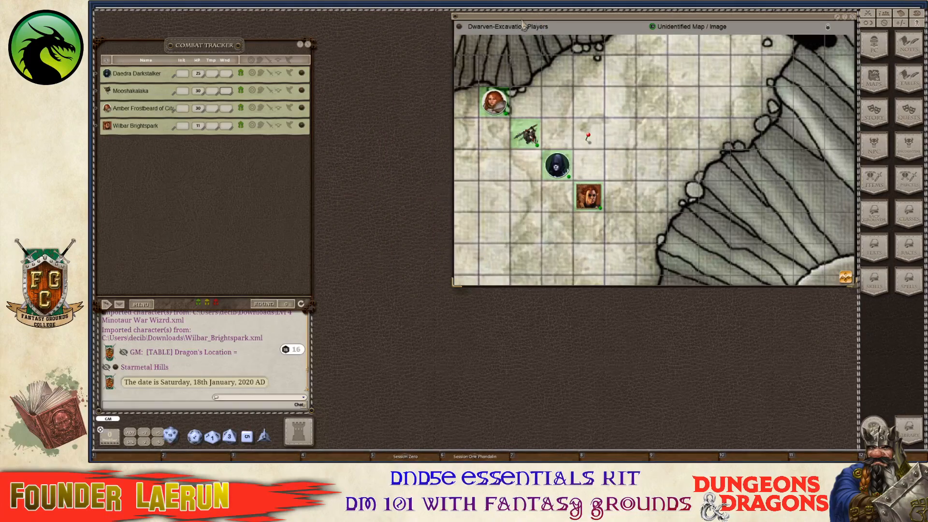
pyautogui.moveTo(523, 22); pyautogui.dragTo(484, 21)
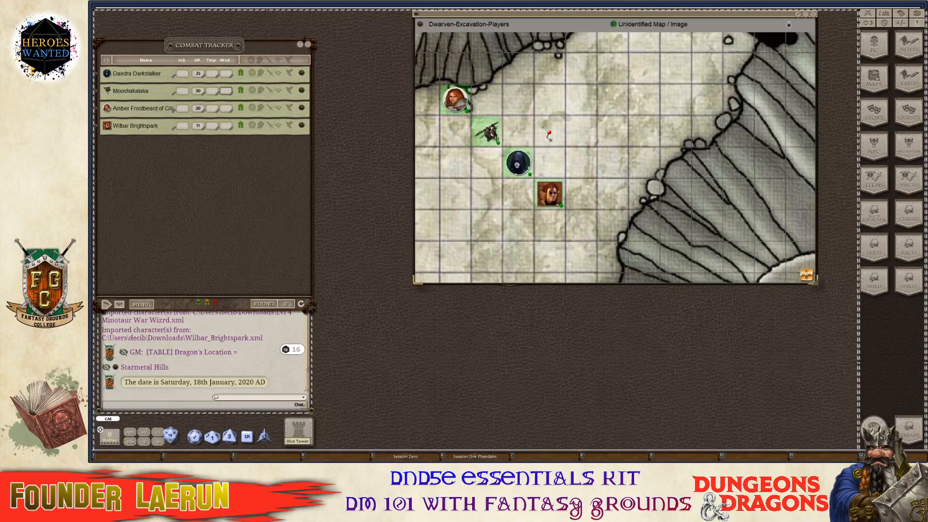
# Nudge Daedra Darkstalker's token, pan to the dungeon, and read the E3 Courtyard and E4 Dusty Foyer entries.
pyautogui.moveTo(517, 163); pyautogui.dragTo(518, 164)
pyautogui.scroll(-3, 614, 125)
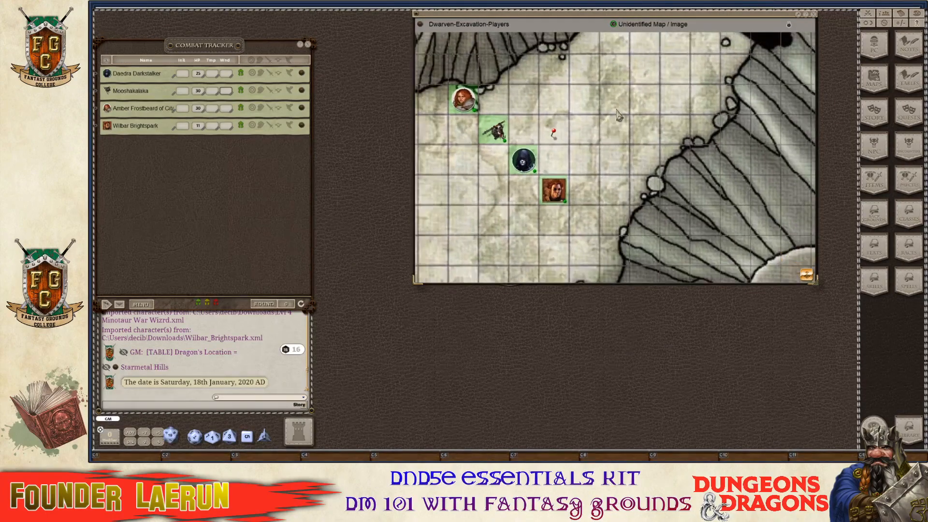
pyautogui.scroll(-3, 617, 116)
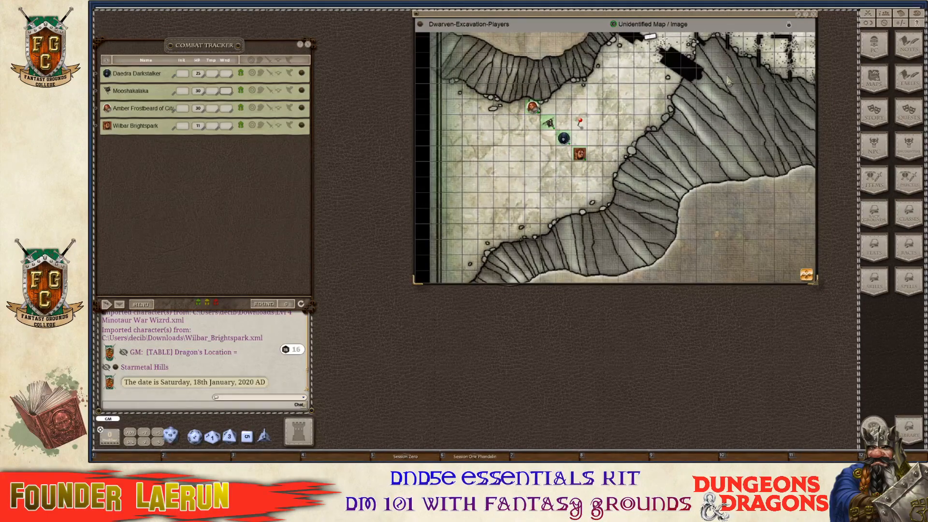
pyautogui.moveTo(735, 85); pyautogui.dragTo(542, 256)
pyautogui.scroll(4, 646, 116)
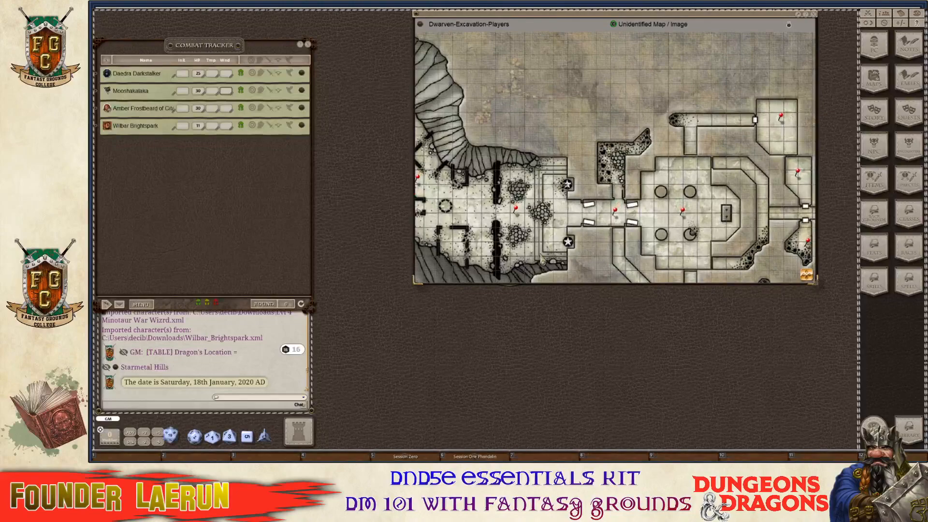
pyautogui.doubleClick(515, 209)
pyautogui.scroll(-6, 517, 211)
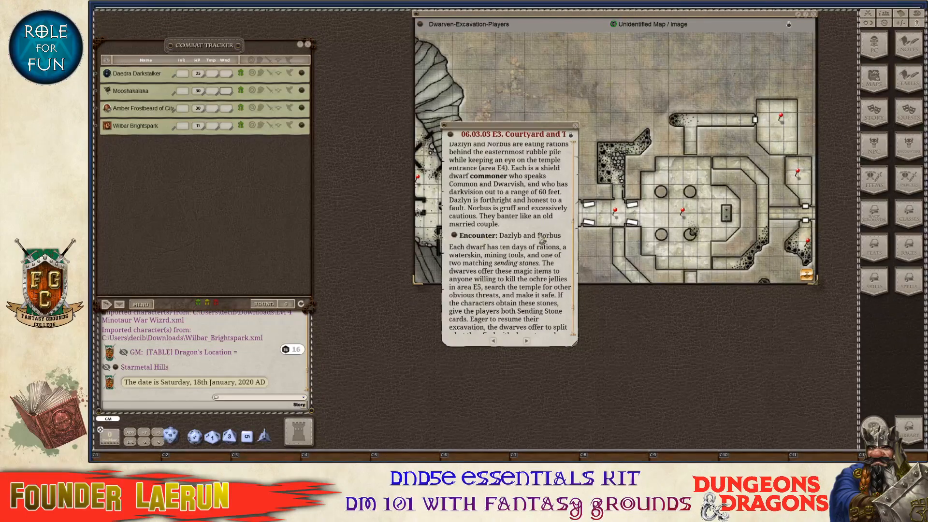
pyautogui.click(577, 127)
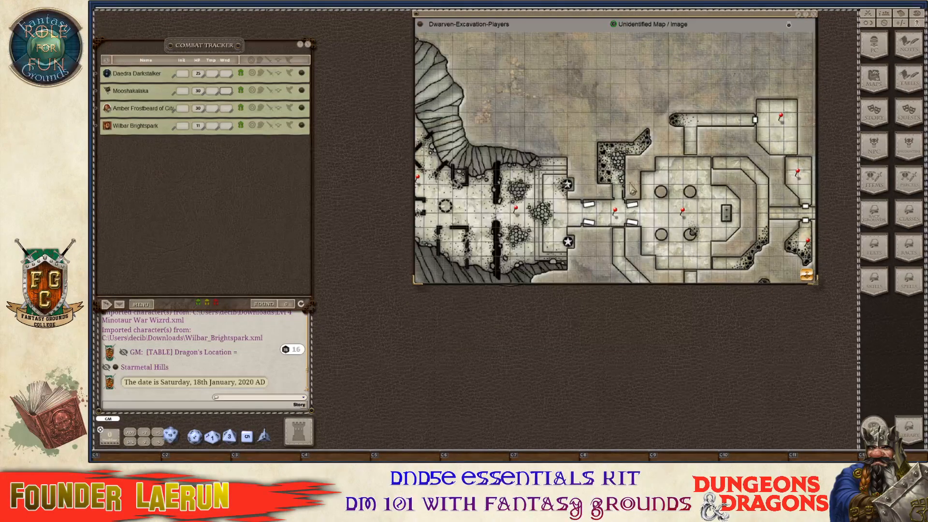
pyautogui.doubleClick(615, 212)
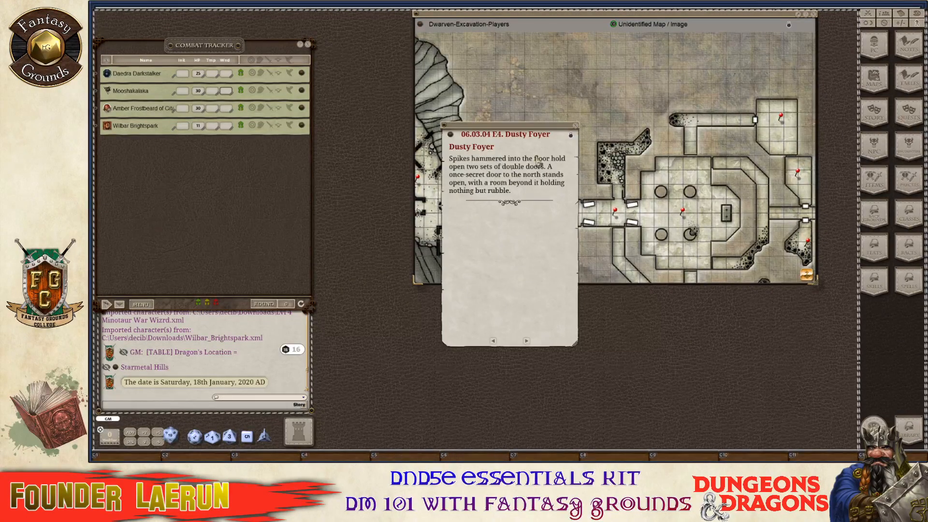
pyautogui.click(577, 127)
# Read the Priests' Bedchamber room description on the excavation map.
pyautogui.scroll(-5, 610, 151)
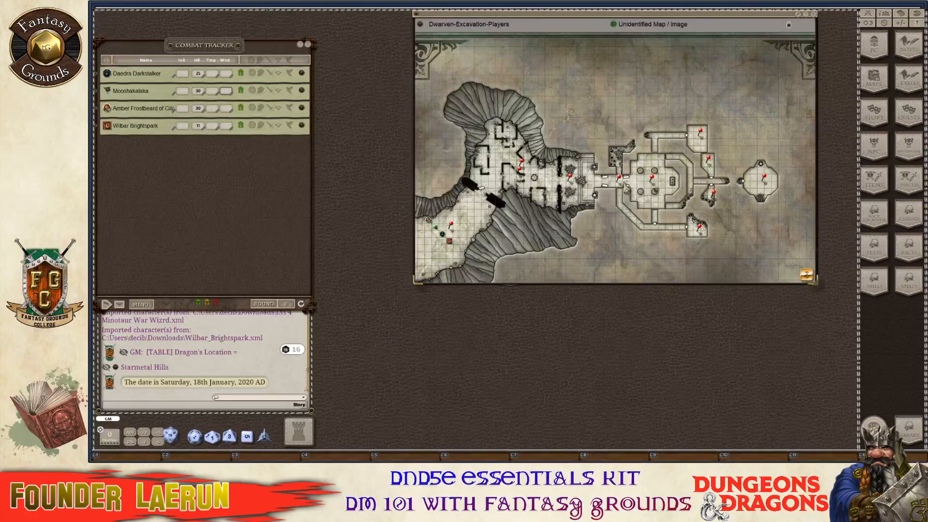
pyautogui.scroll(4, 716, 221)
pyautogui.scroll(-4, 716, 221)
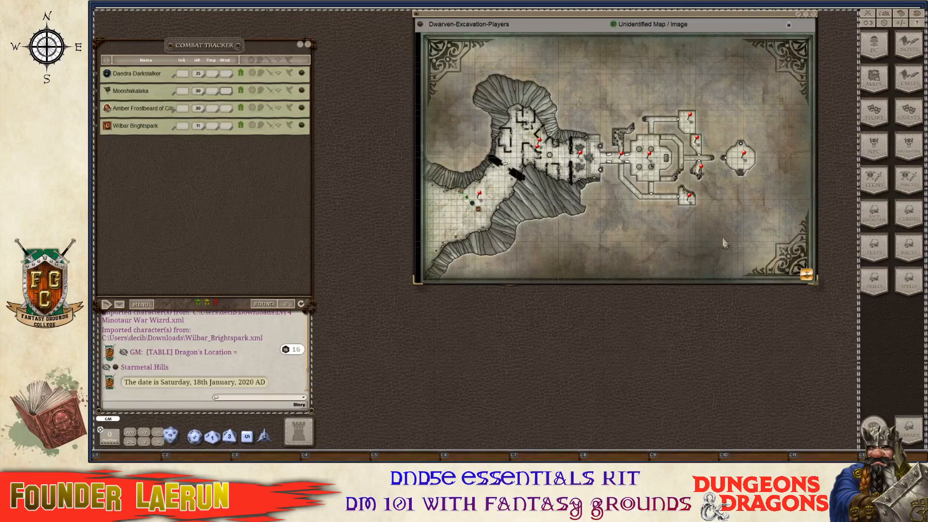
pyautogui.scroll(2, 536, 203)
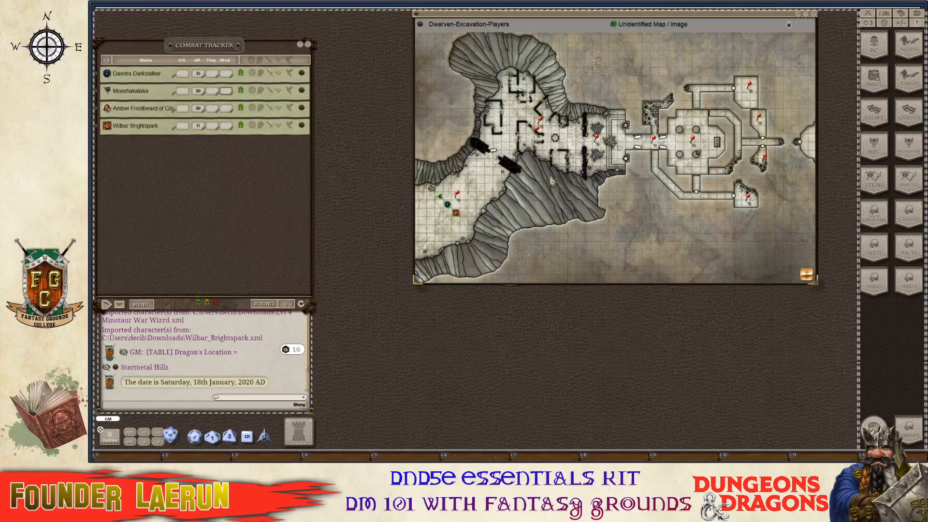
pyautogui.scroll(1, 554, 181)
pyautogui.scroll(-2, 565, 176)
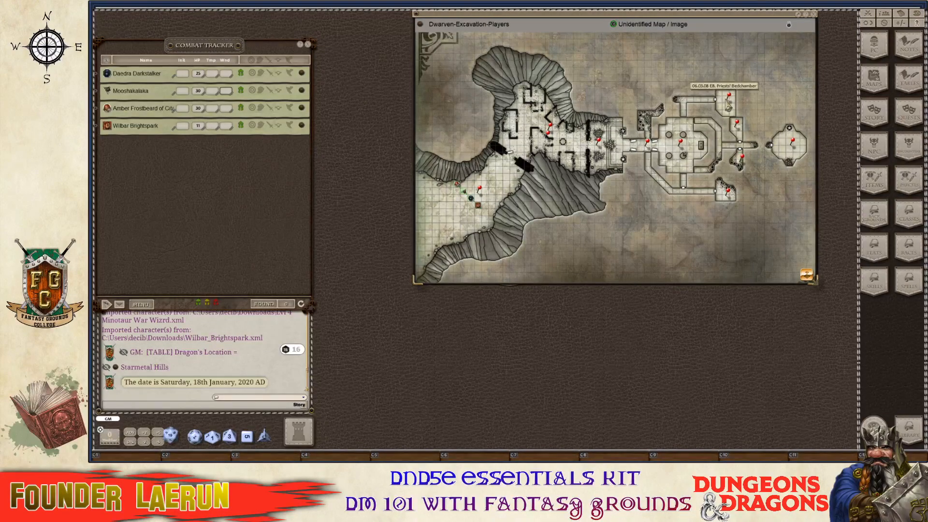
pyautogui.doubleClick(729, 98)
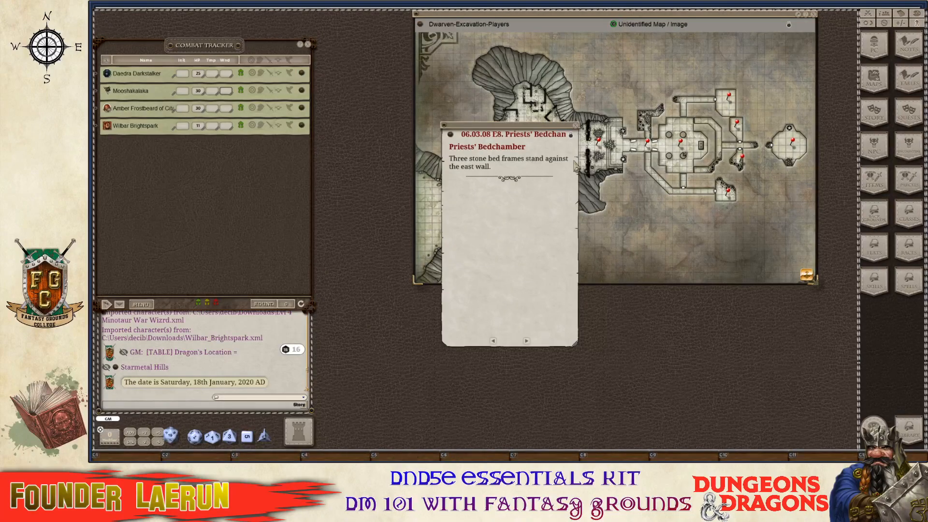
pyautogui.click(576, 126)
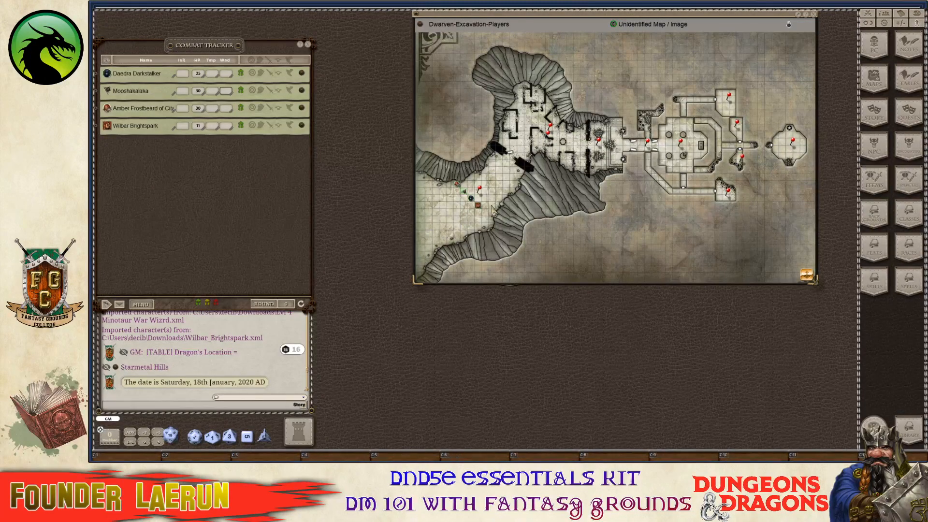
# Zoom in and out across the Dwarven Excavation map to survey it.
pyautogui.scroll(3, 492, 208)
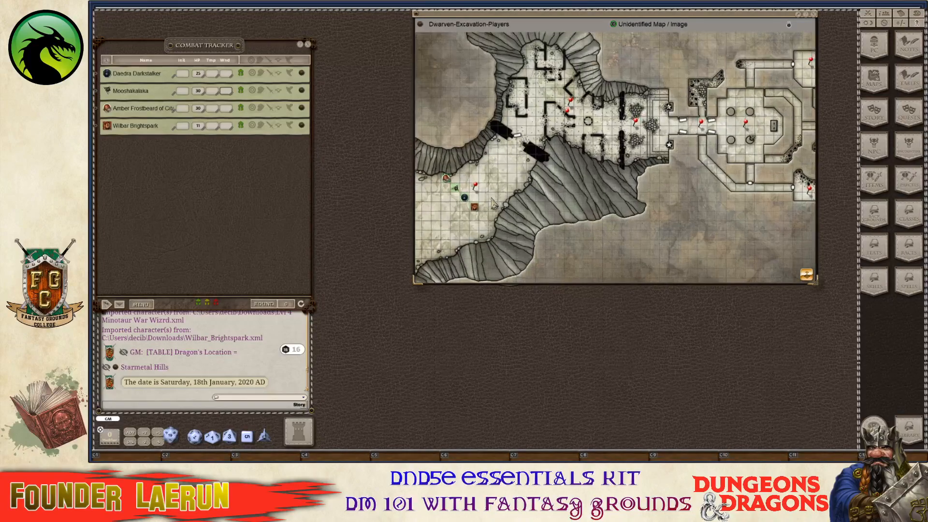
pyautogui.scroll(2, 492, 199)
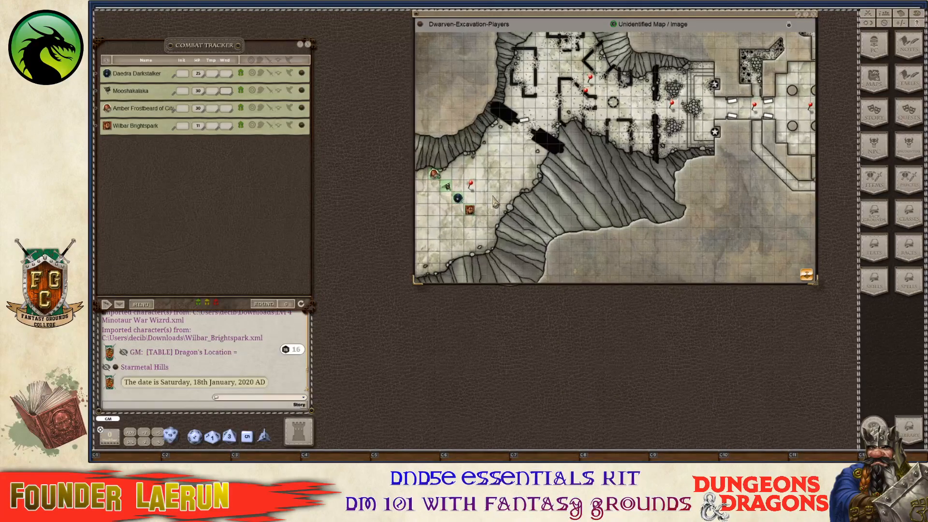
pyautogui.scroll(-2, 492, 199)
pyautogui.scroll(2, 493, 203)
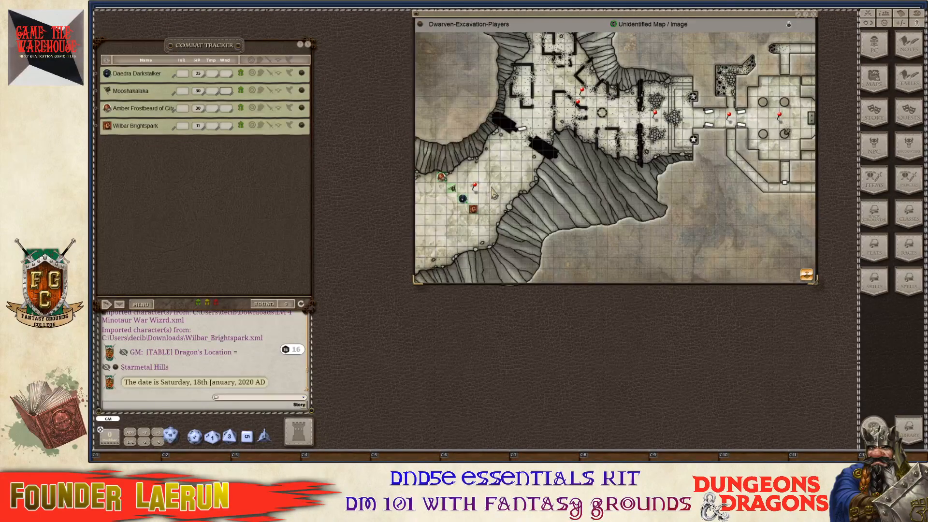
pyautogui.scroll(-2, 503, 180)
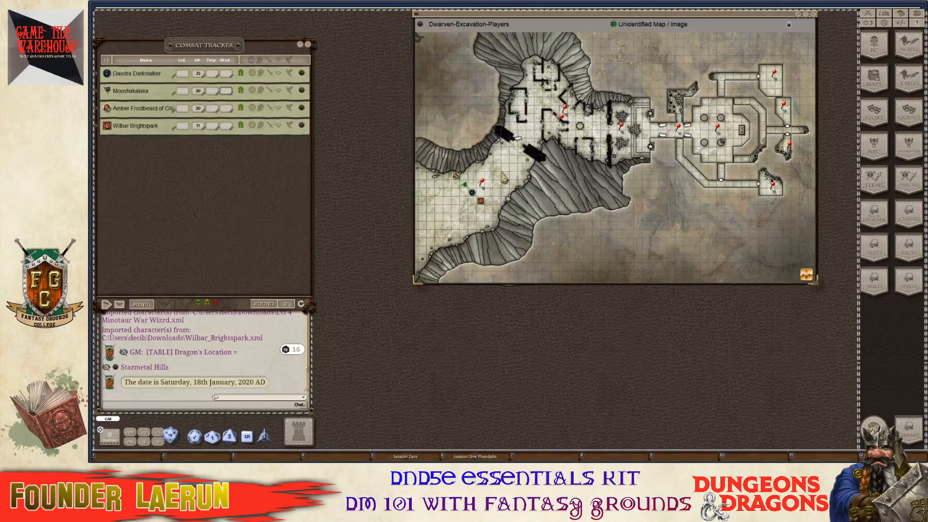
pyautogui.press('ctrl')
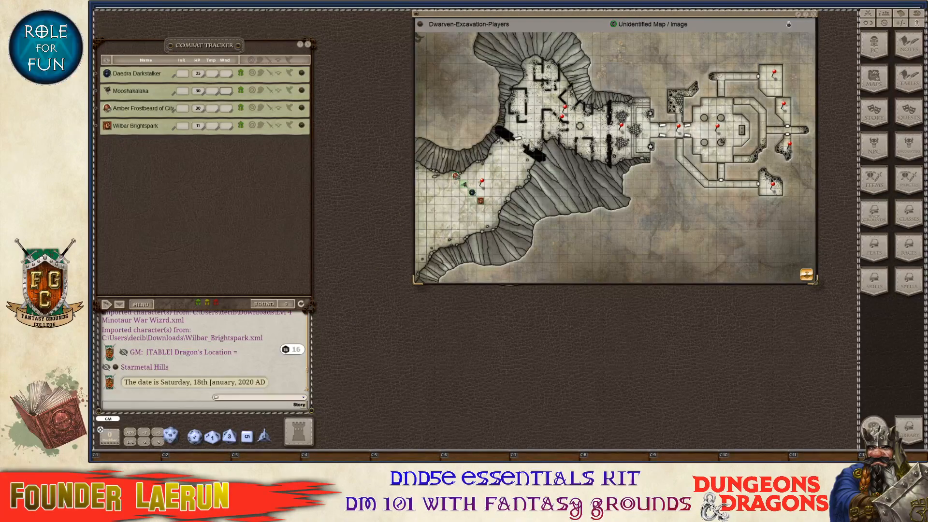
pyautogui.scroll(-2, 524, 155)
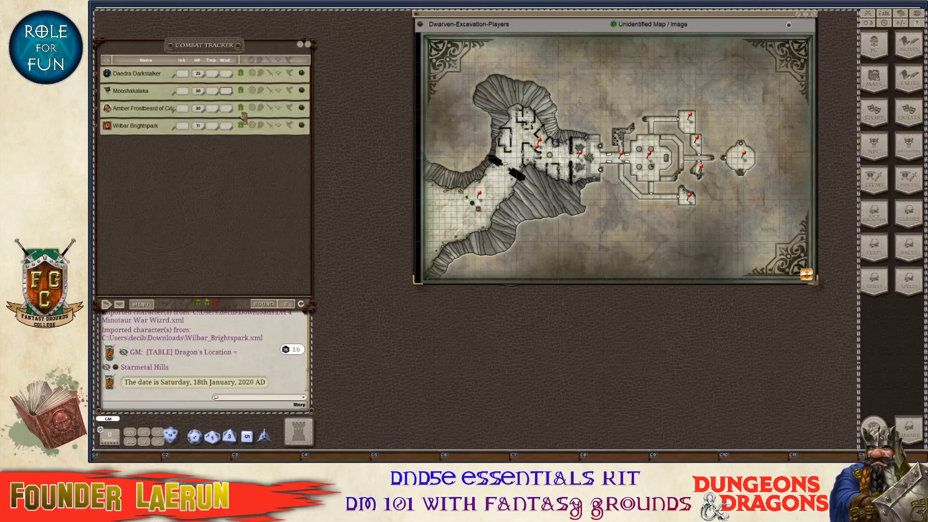
pyautogui.scroll(3, 481, 202)
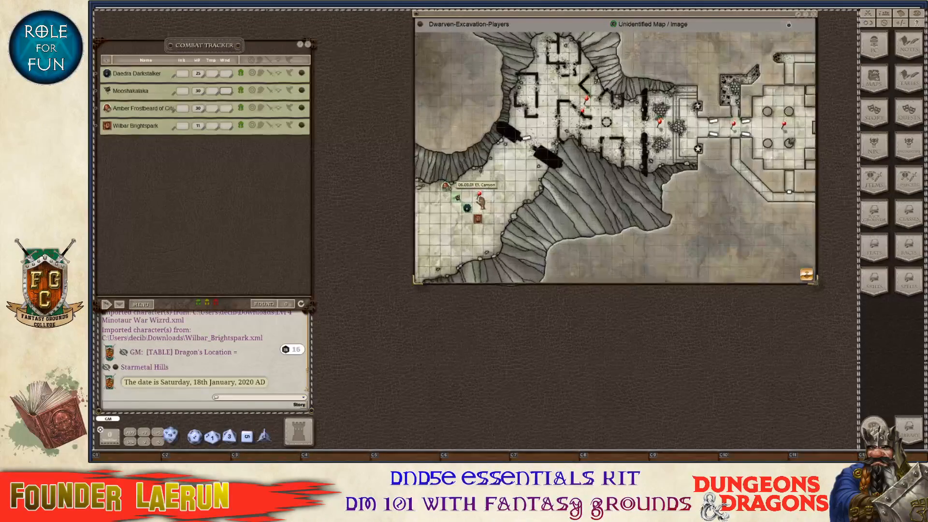
pyautogui.scroll(2, 481, 202)
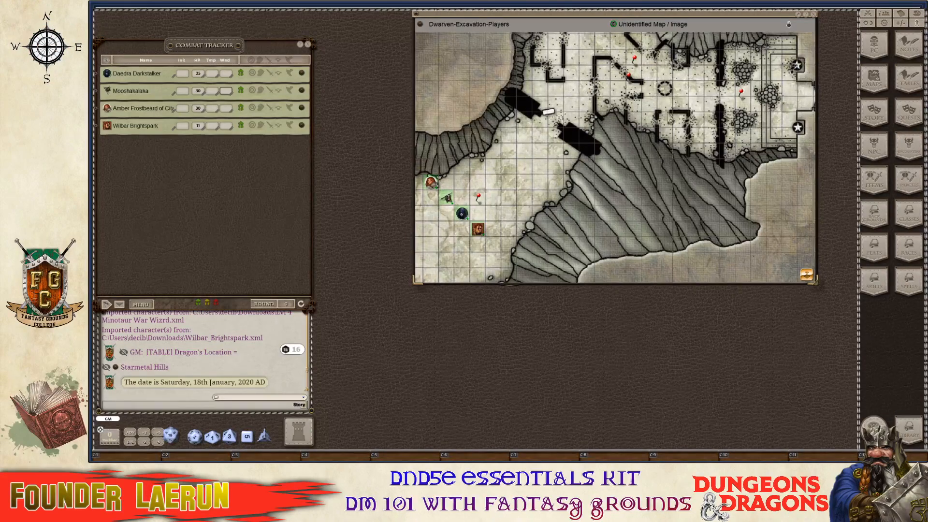
pyautogui.scroll(-4, 554, 159)
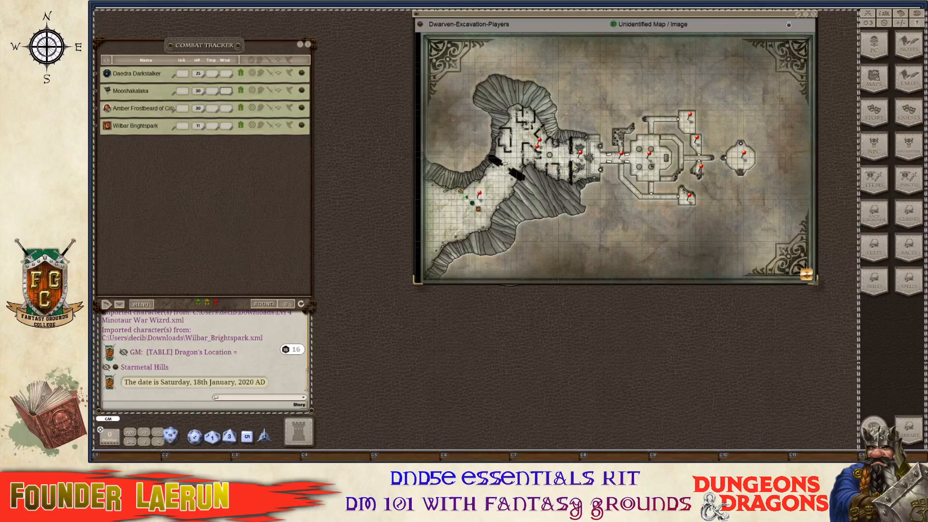
pyautogui.scroll(2, 591, 80)
pyautogui.scroll(-2, 477, 157)
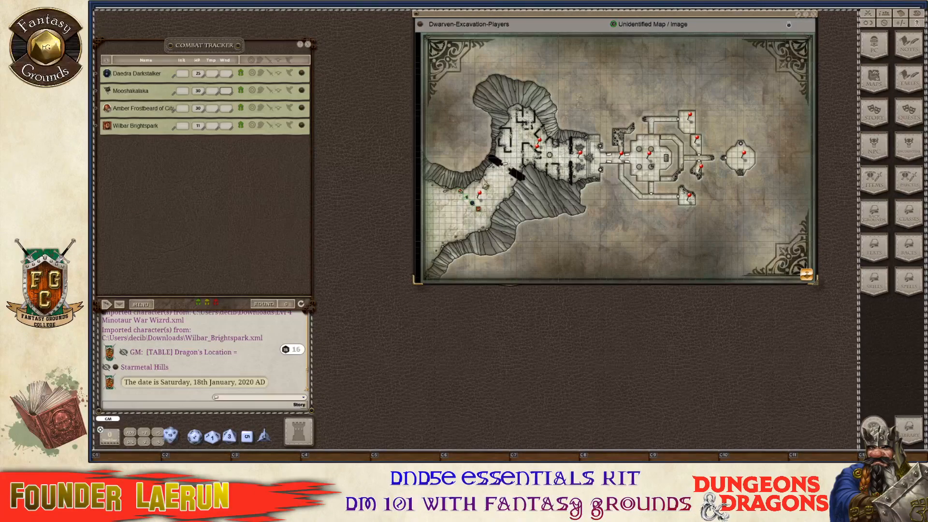
pyautogui.scroll(1, 491, 178)
pyautogui.scroll(-1, 491, 178)
# Close the excavation map and maps list, then place Daedra Darkstalker's sheet upper left, stretched taller.
pyautogui.click(807, 14)
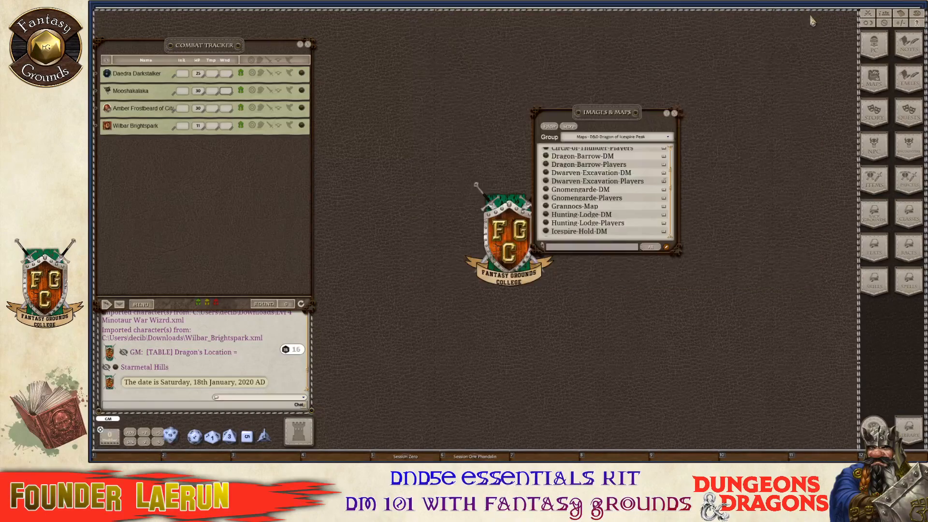
pyautogui.click(675, 114)
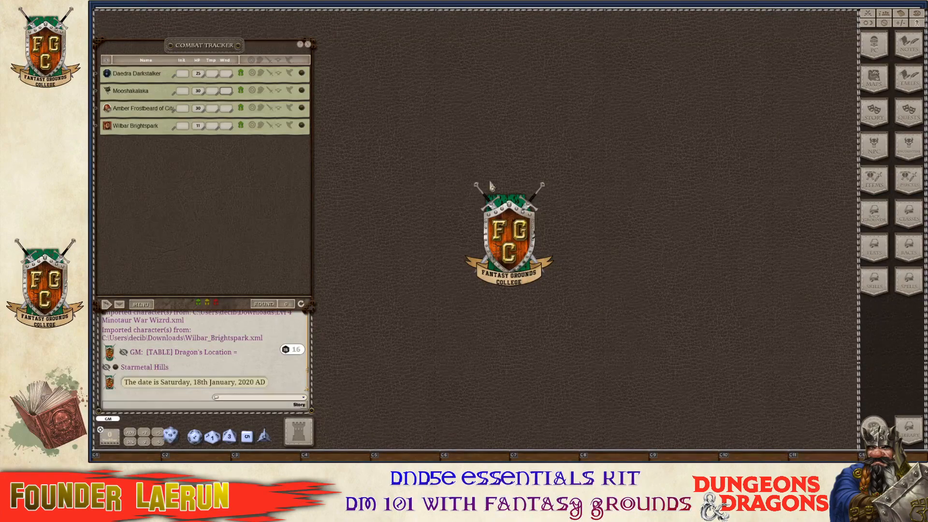
pyautogui.click(302, 74)
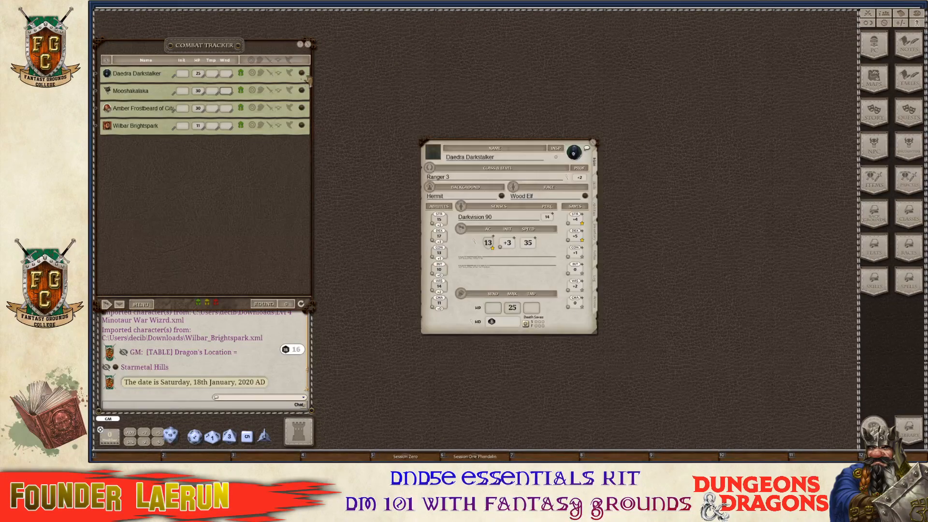
pyautogui.moveTo(491, 145); pyautogui.dragTo(392, 22)
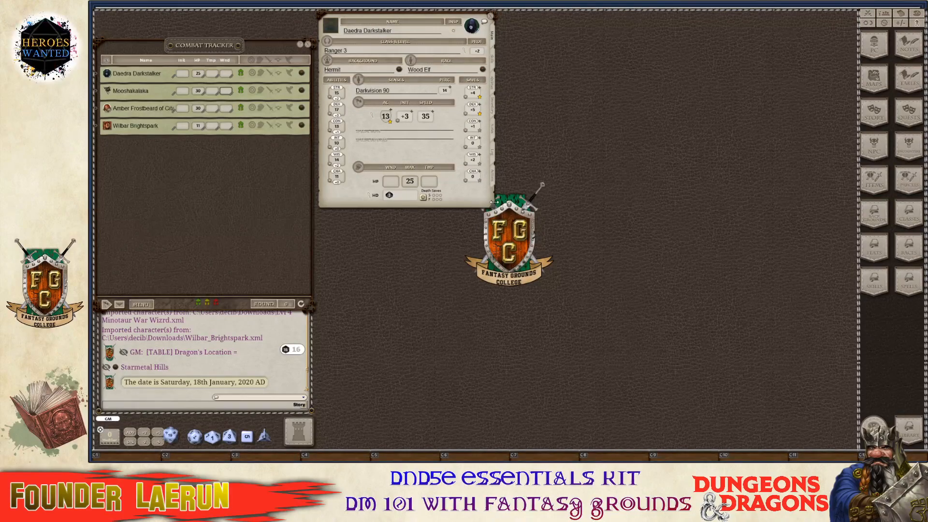
pyautogui.moveTo(491, 208); pyautogui.dragTo(498, 449)
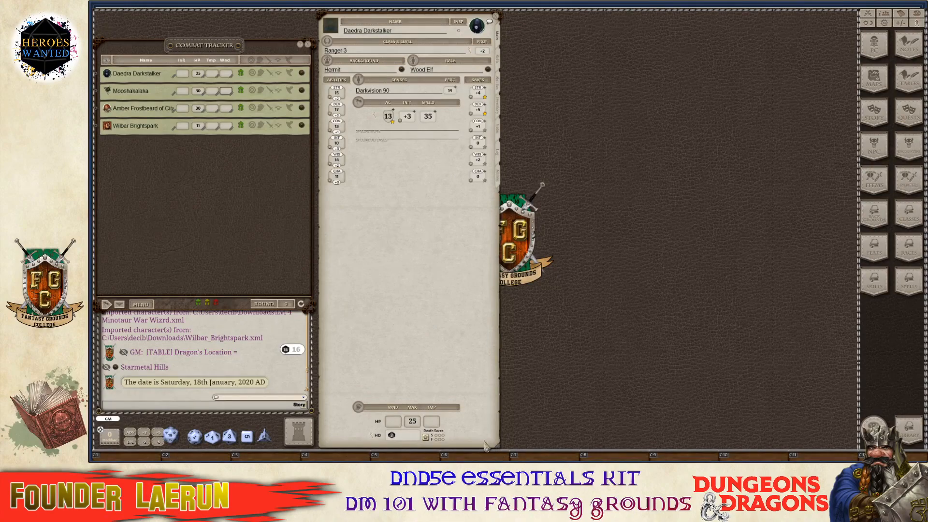
# Open the Session Zero note and move it right, then open Session One Phandalin.
pyautogui.click(418, 461)
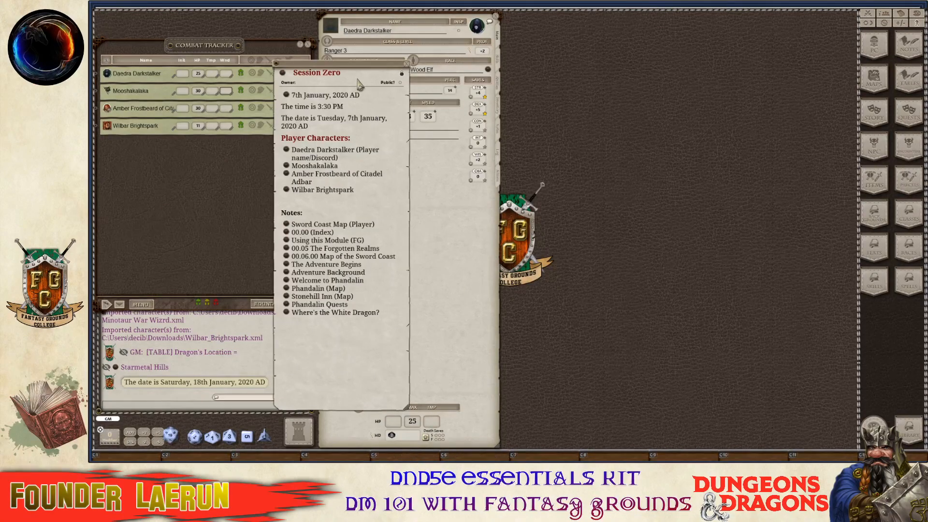
pyautogui.moveTo(358, 70); pyautogui.dragTo(622, 30)
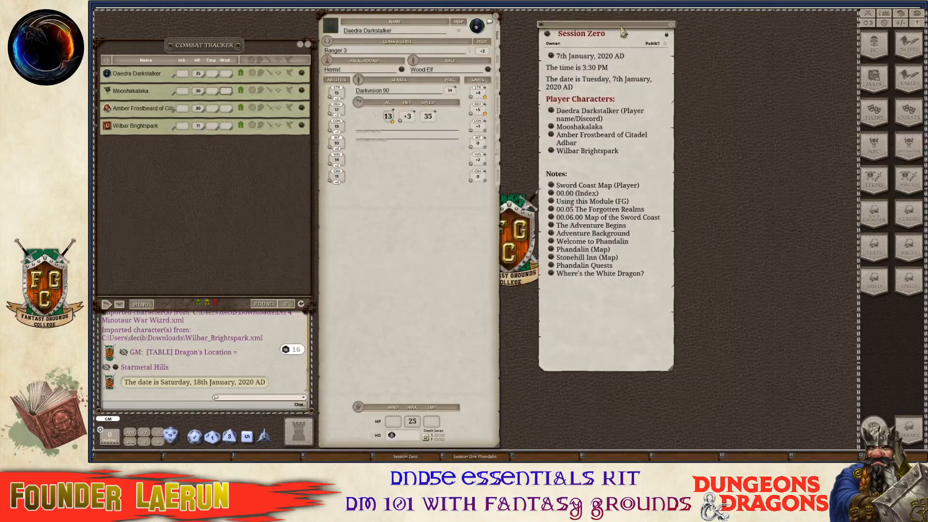
pyautogui.click(462, 460)
pyautogui.click(423, 47)
pyautogui.moveTo(423, 49); pyautogui.dragTo(727, 162)
pyautogui.press('ctrl')
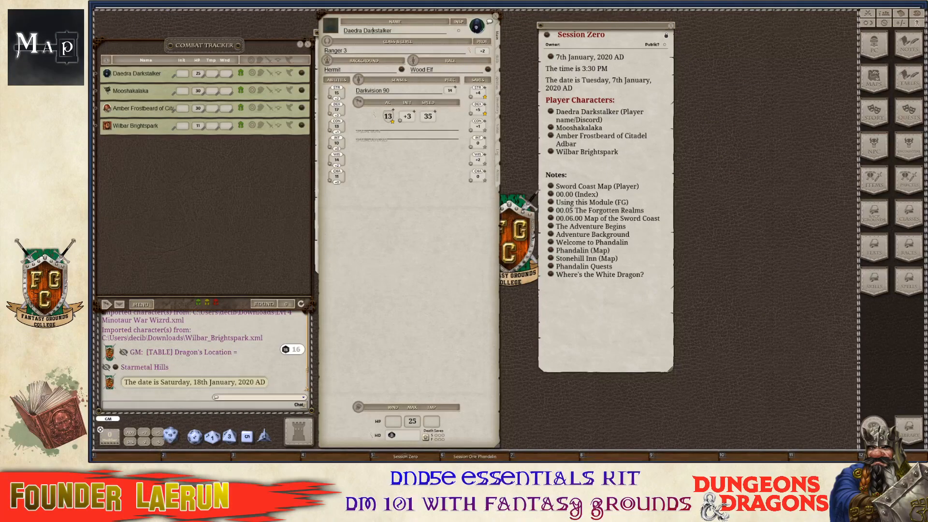
# Place the Session One Phandalin note beside Session Zero and enlarge it.
pyautogui.click(474, 457)
pyautogui.press('ctrl')
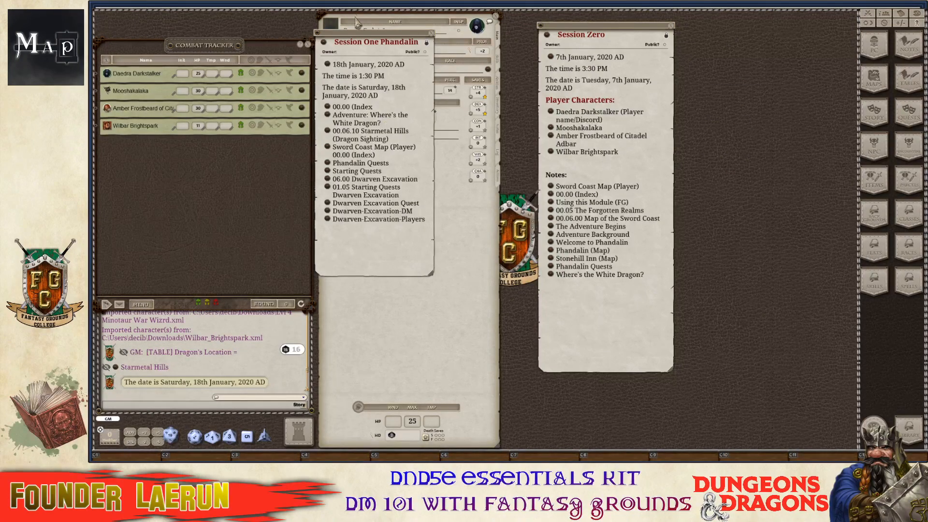
pyautogui.moveTo(359, 38); pyautogui.dragTo(726, 30)
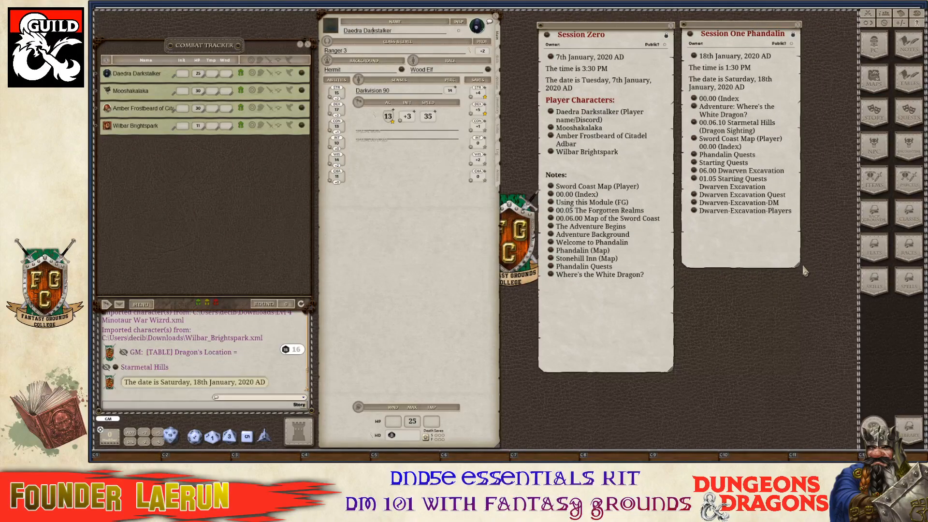
pyautogui.moveTo(799, 265); pyautogui.dragTo(846, 381)
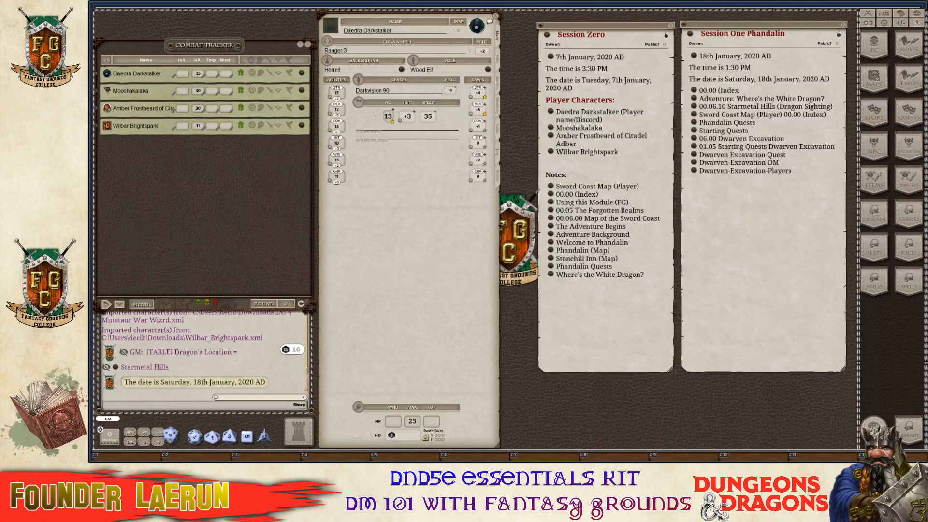
pyautogui.press('ctrl')
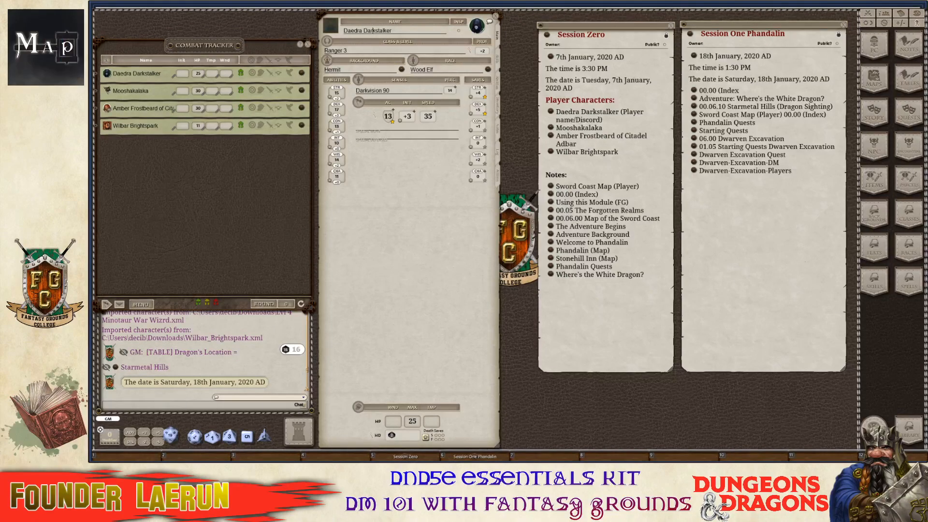